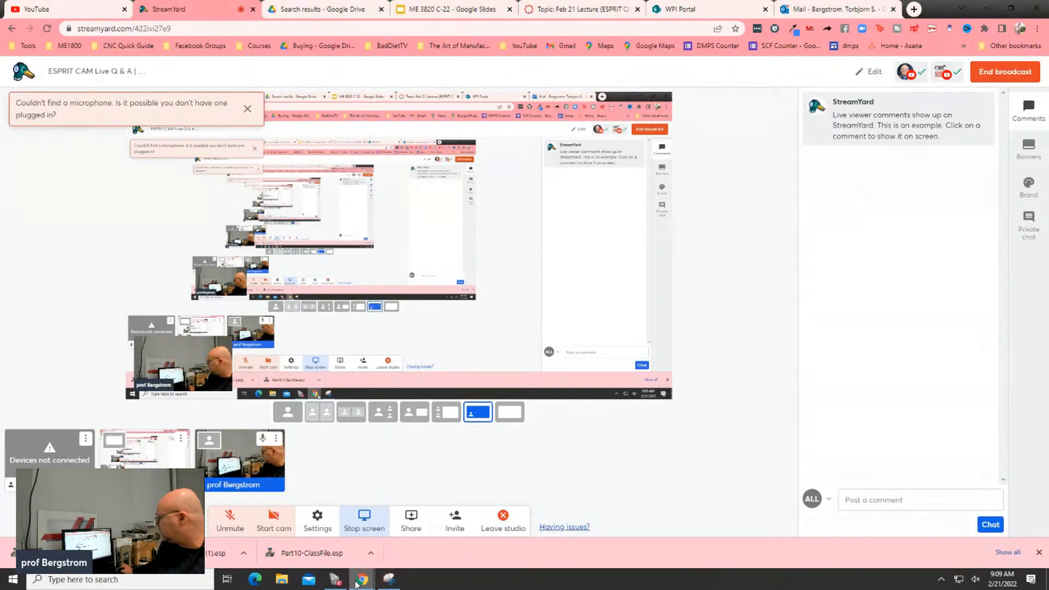
Step: Switch to ESPRIT, clear the face selection, and show the Layers window away from the part
left_click(334, 580)
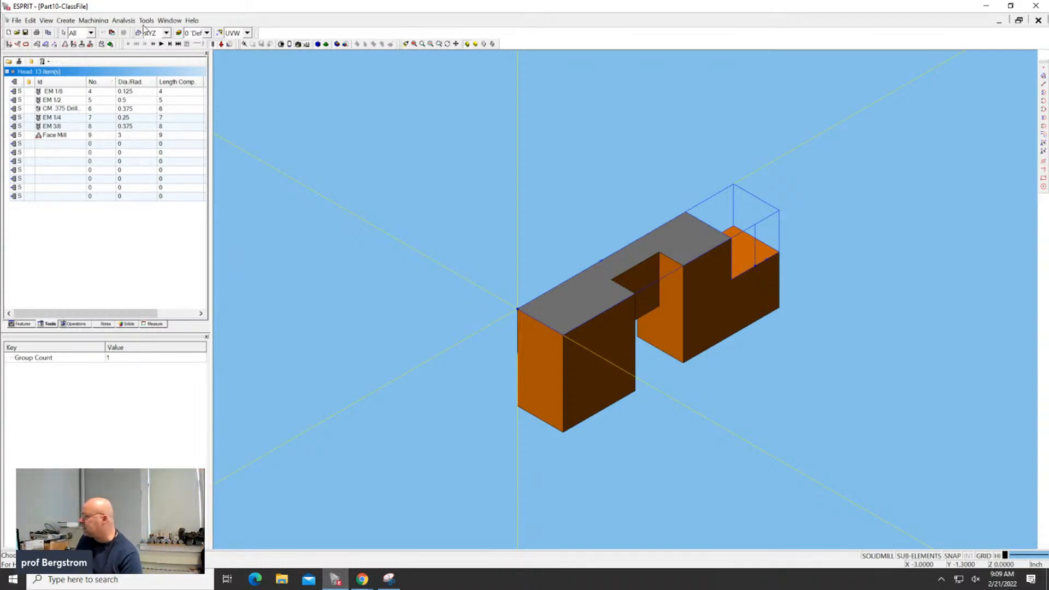
left_click(602, 178)
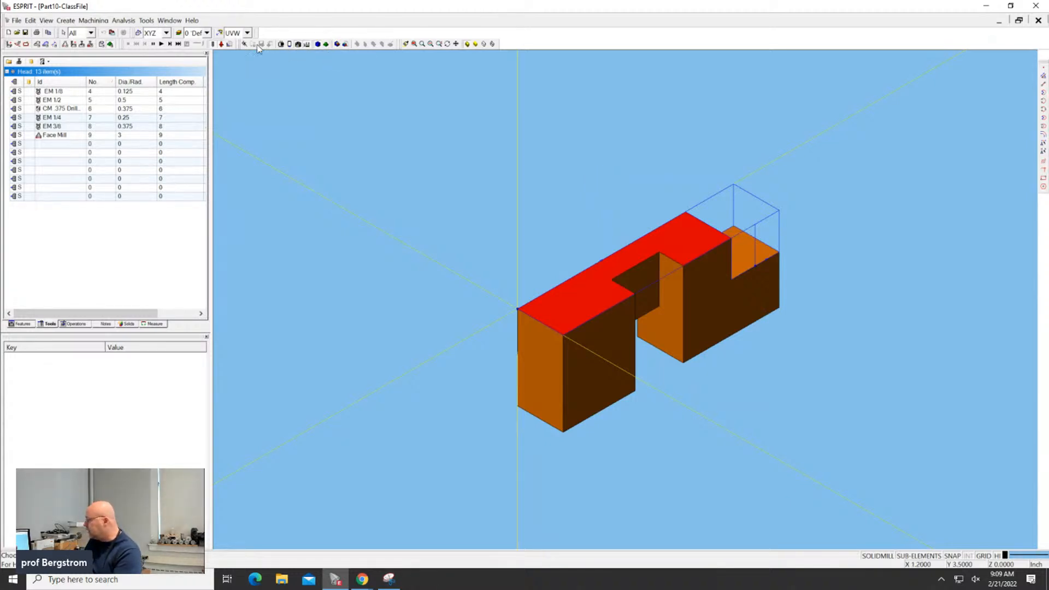
left_click(179, 32)
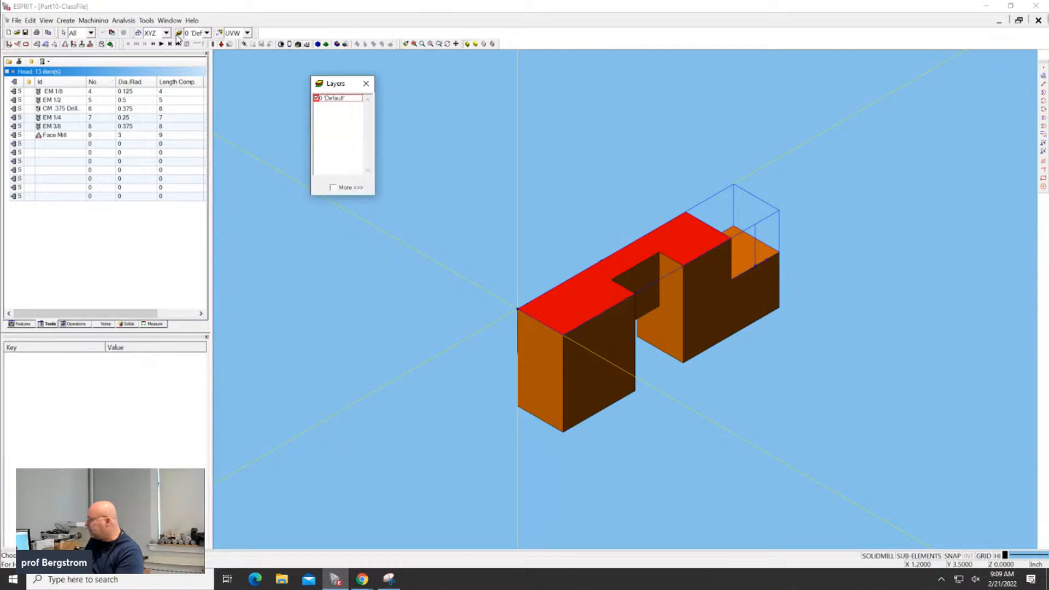
left_click_drag(337, 88, 897, 92)
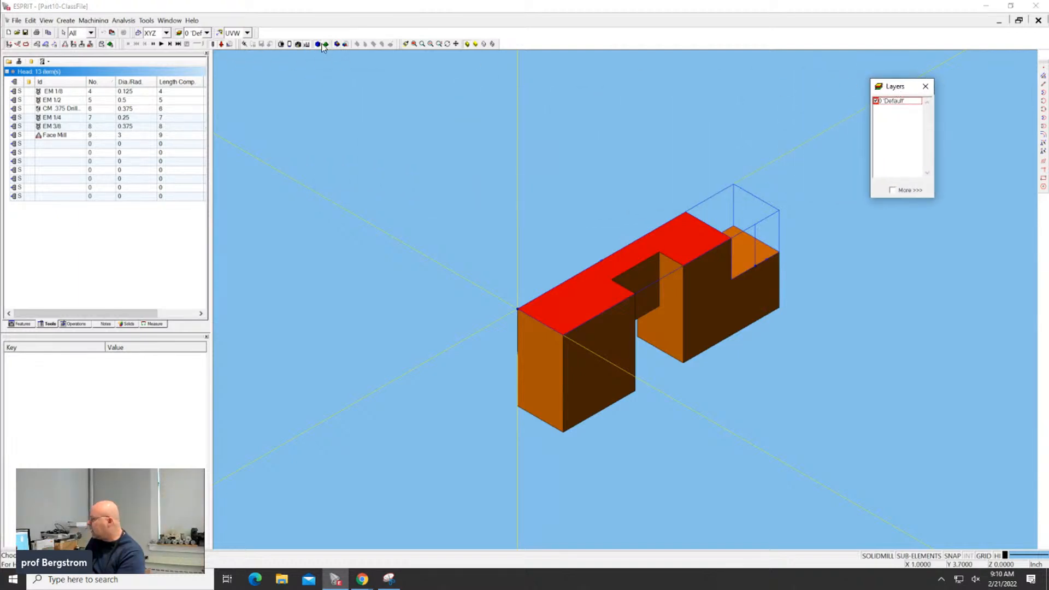
Step: Examine the Stock1 solid definition in the simulation parameters and close them without changes
left_click(111, 46)
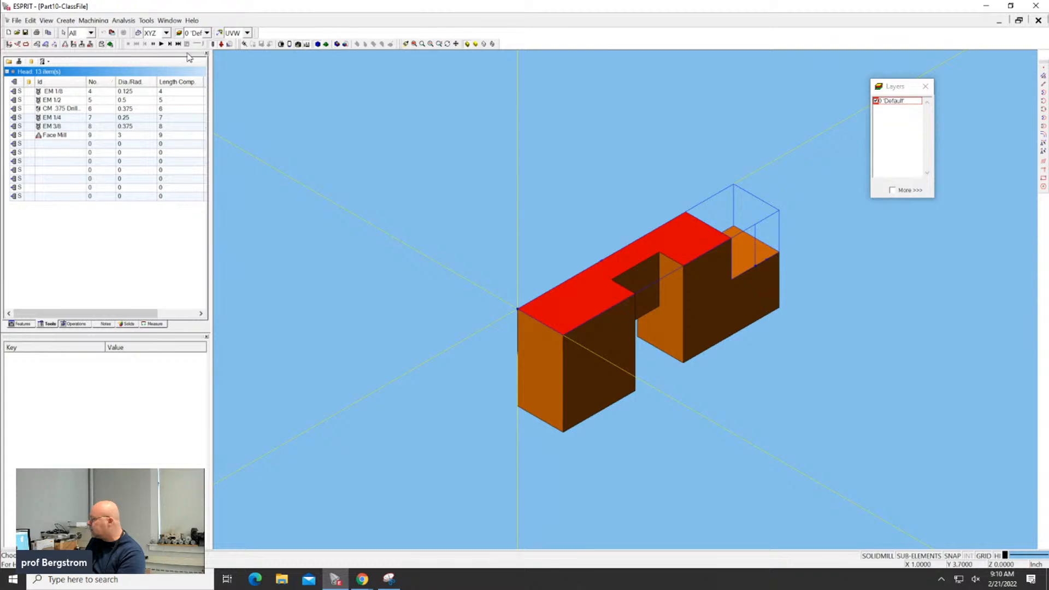
left_click(230, 44)
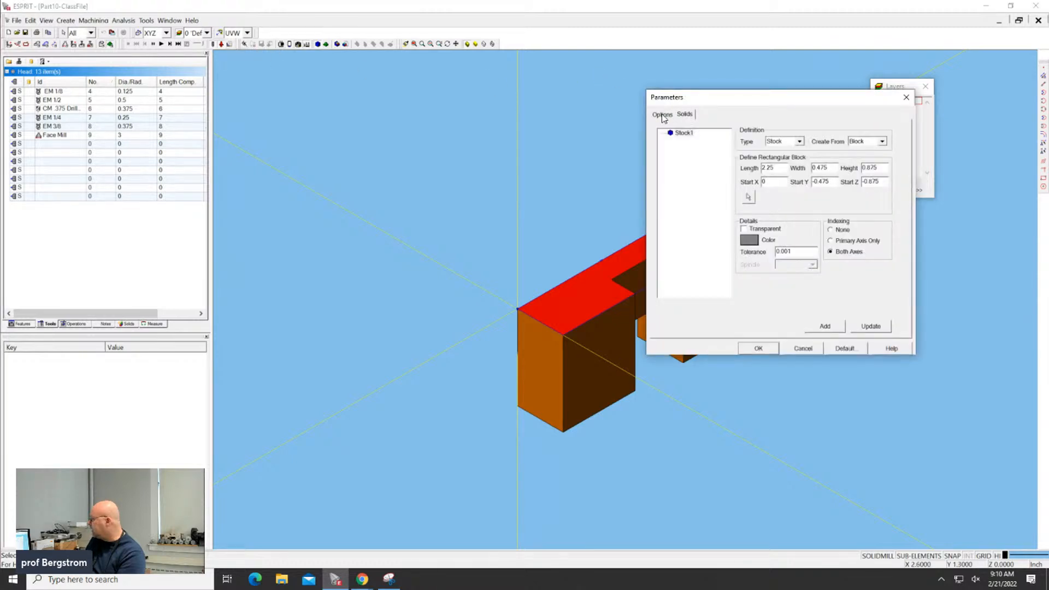
left_click(679, 136)
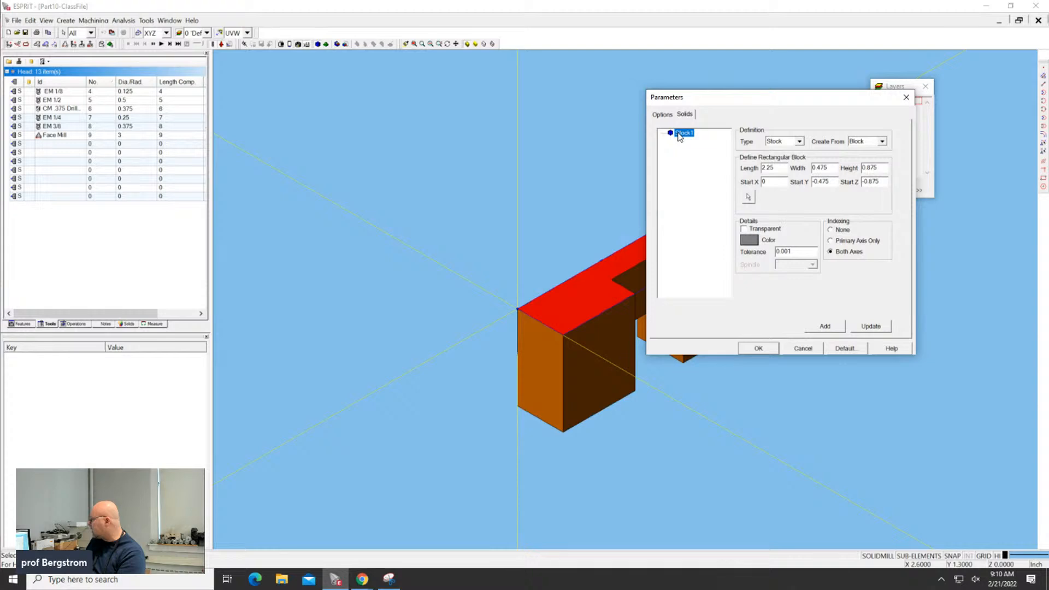
left_click(802, 349)
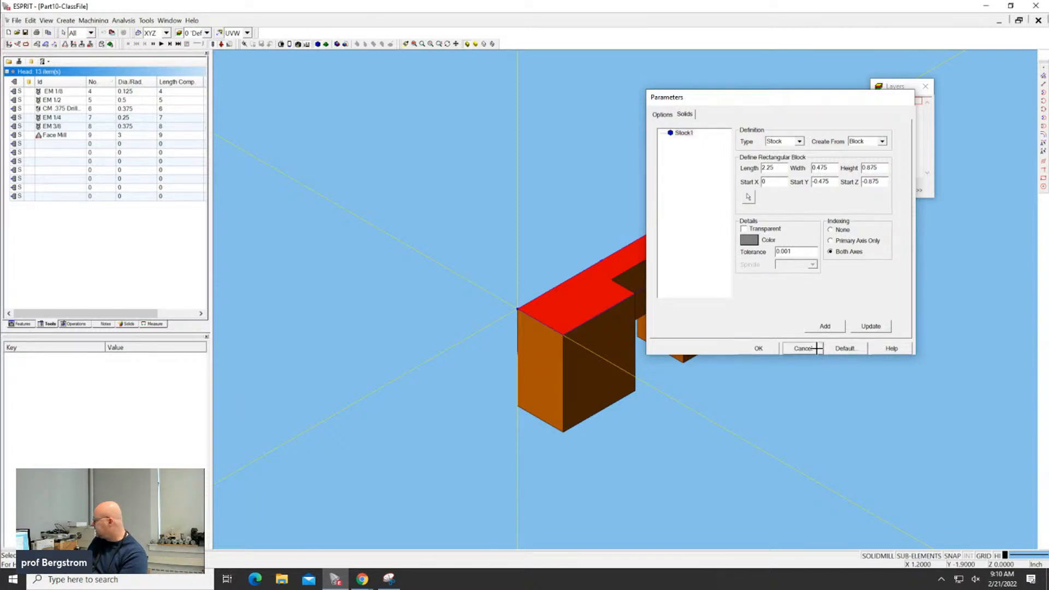
Step: Start and stop the machining simulation twice to view the rectangular stock block
left_click(163, 45)
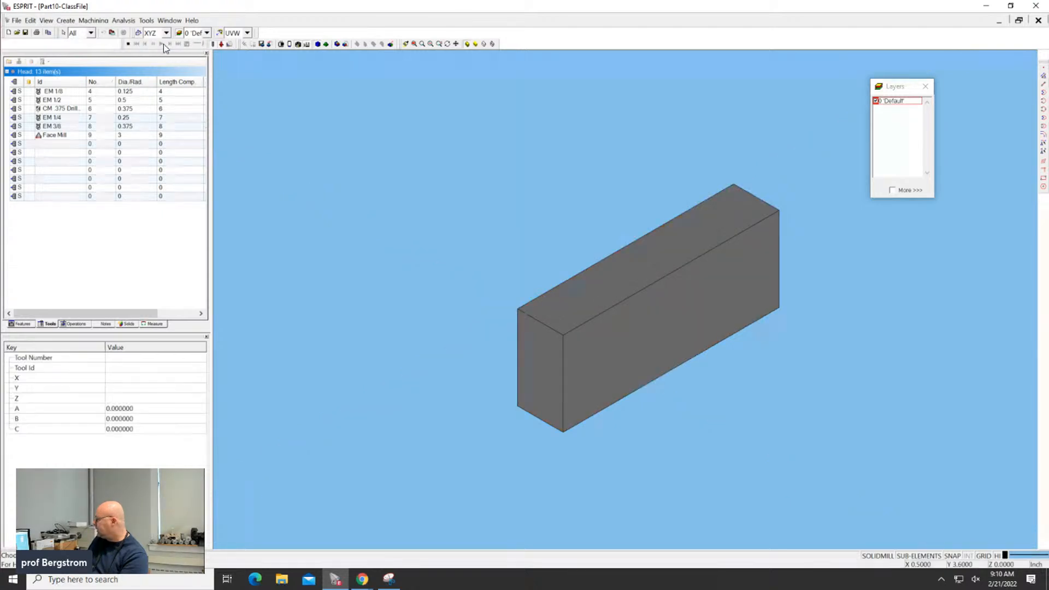
left_click(129, 44)
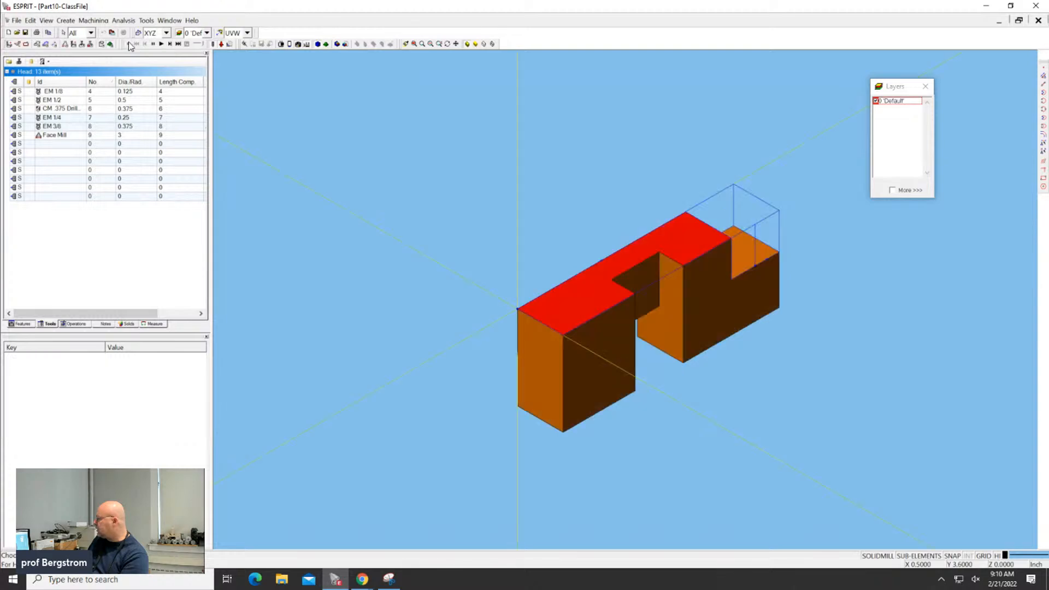
left_click(162, 44)
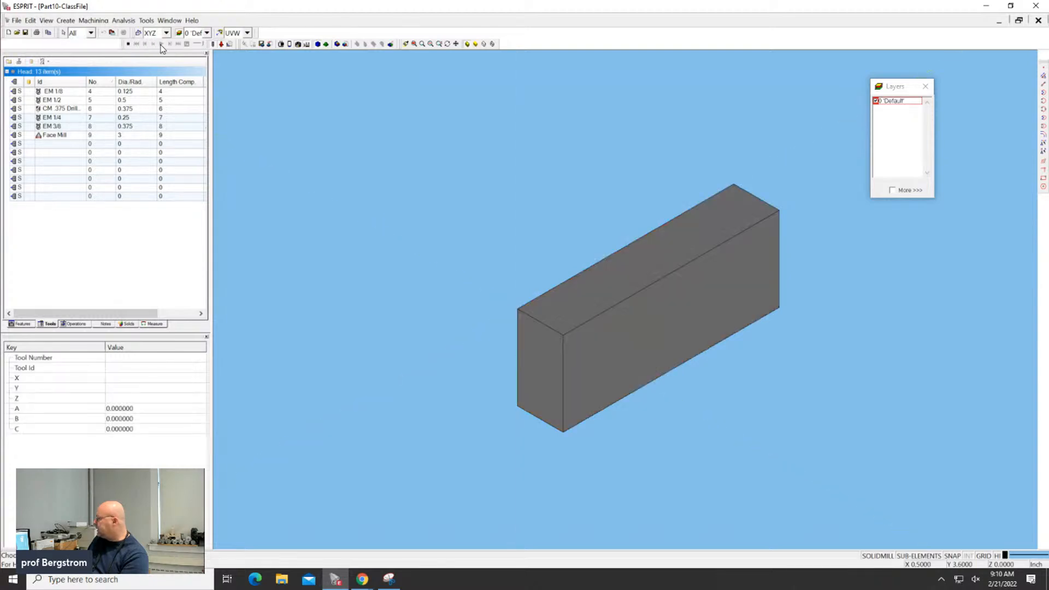
left_click(129, 44)
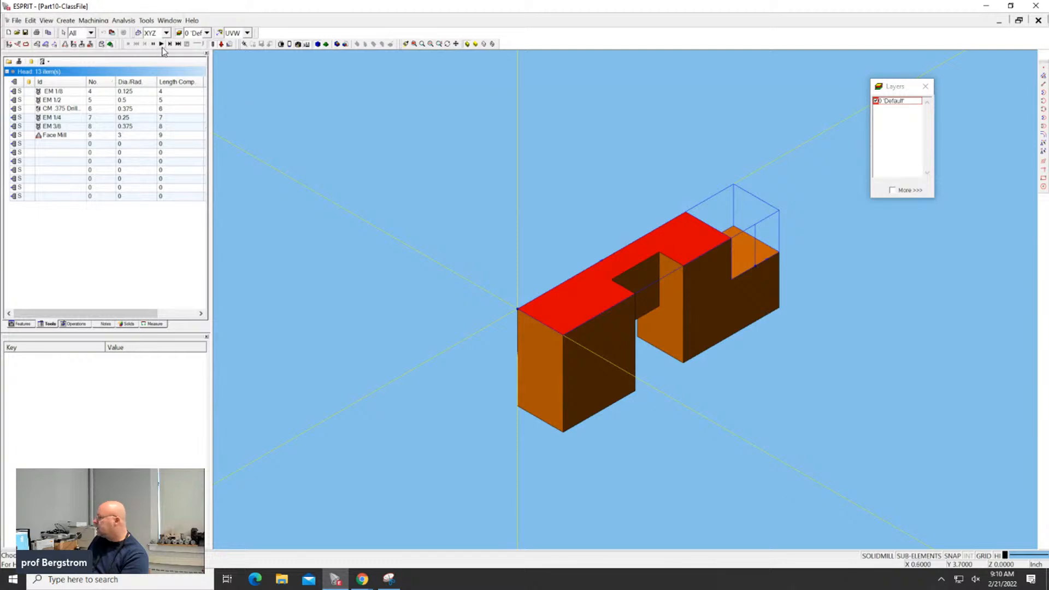
Step: Check the length and width fields of the rectangular stock block in the simulation parameters, then cancel
left_click(227, 44)
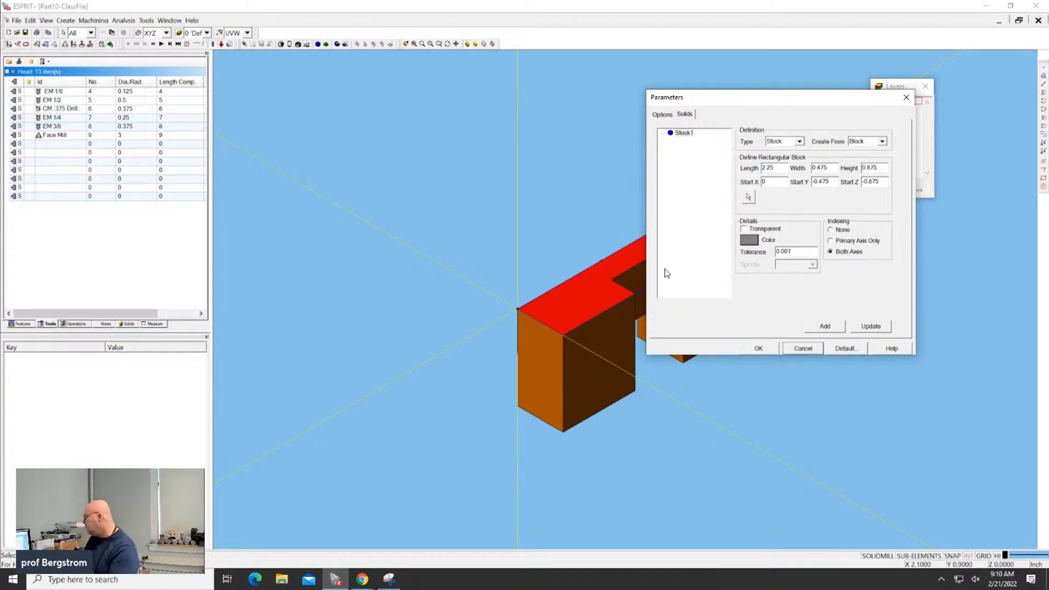
left_click(776, 169)
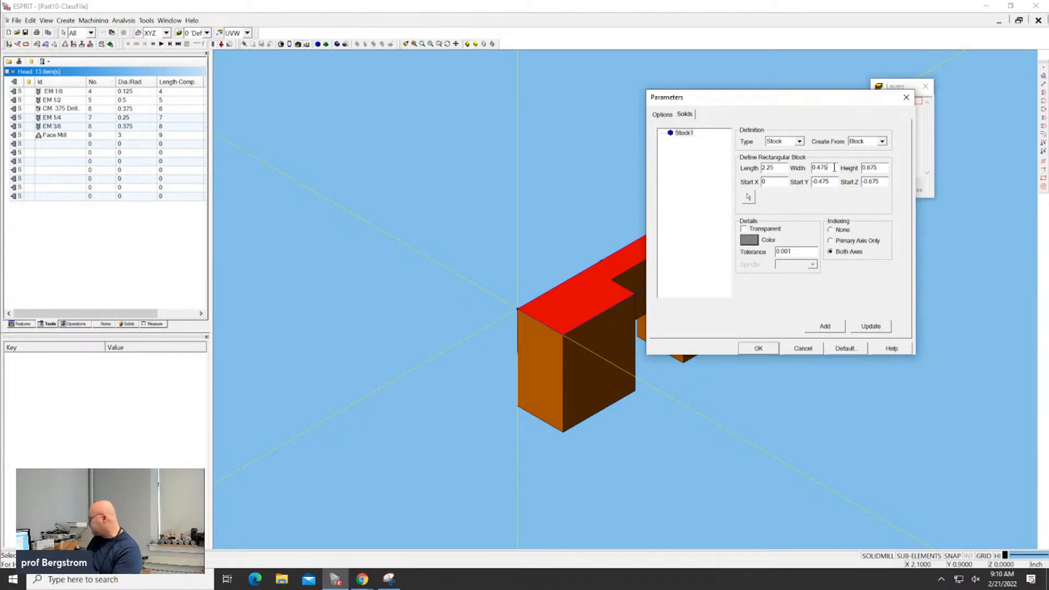
left_click_drag(834, 167, 811, 169)
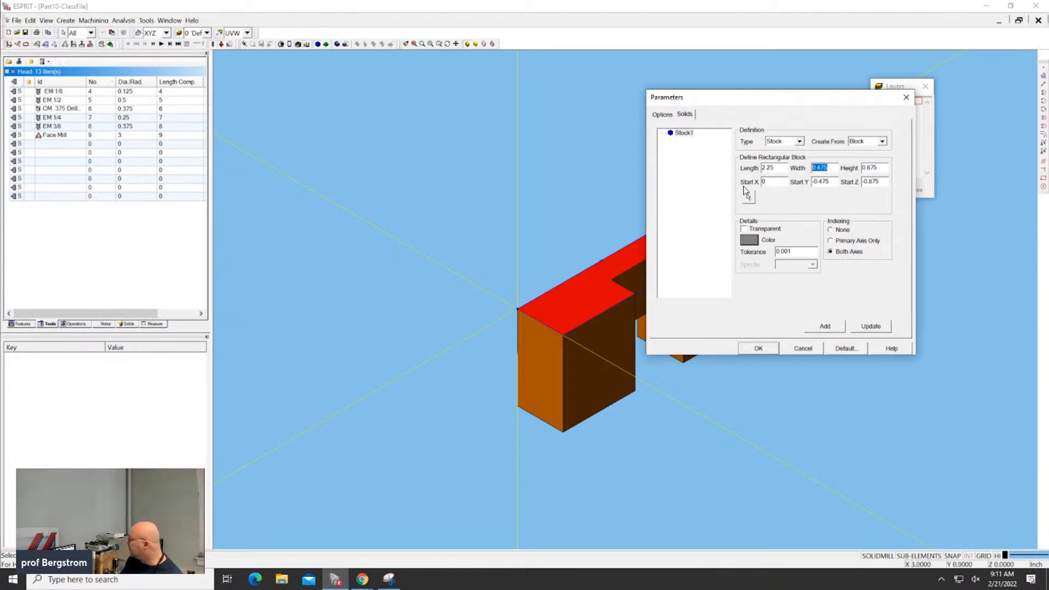
left_click(803, 347)
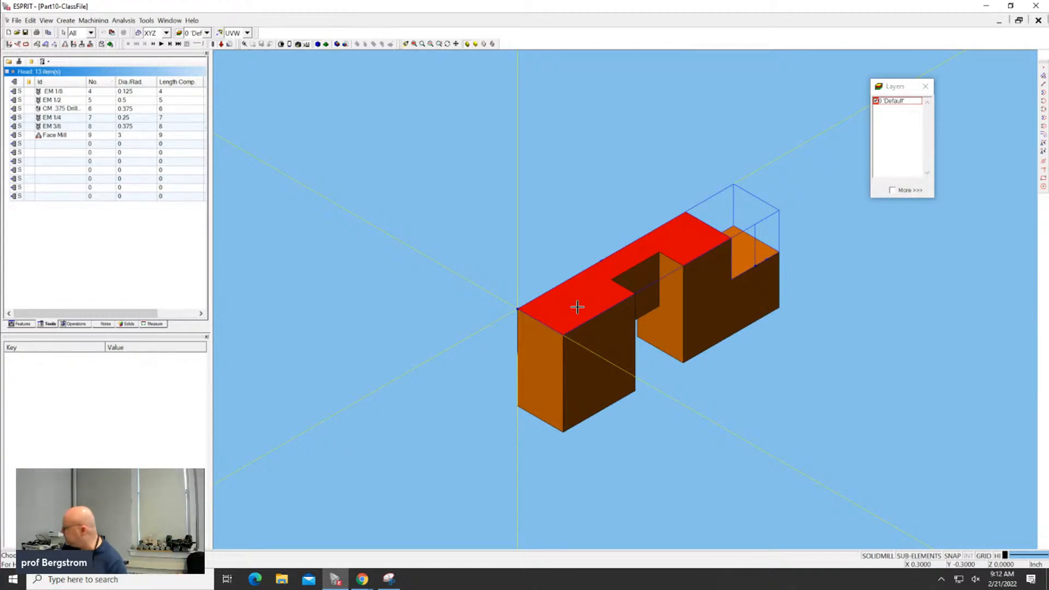
Step: Try picking the part's end face and its upper edge as sub-elements, starting at the origin corner
left_click(538, 357)
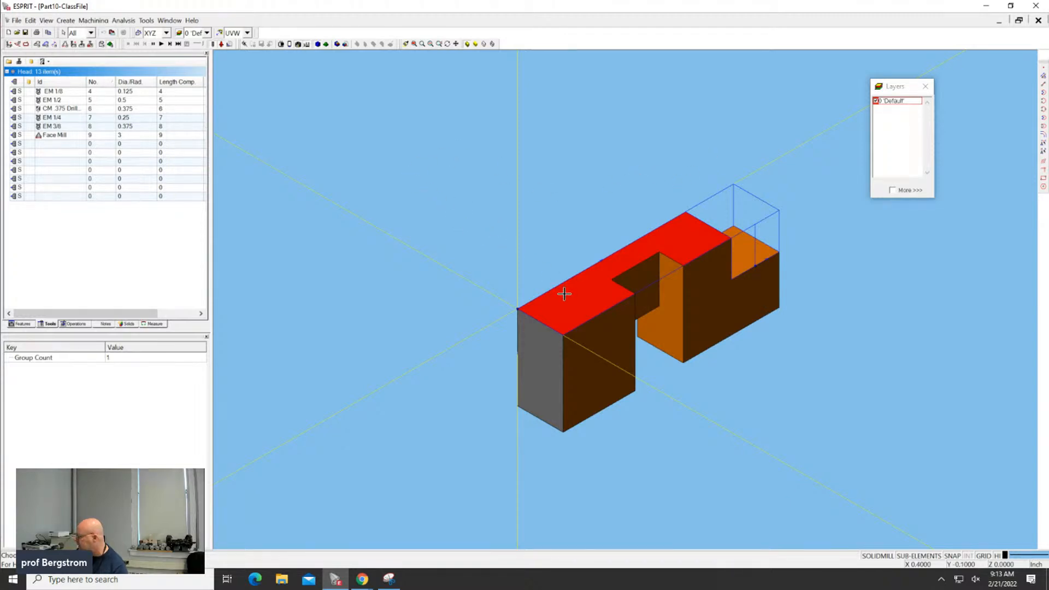
left_click(518, 308)
left_click(569, 337)
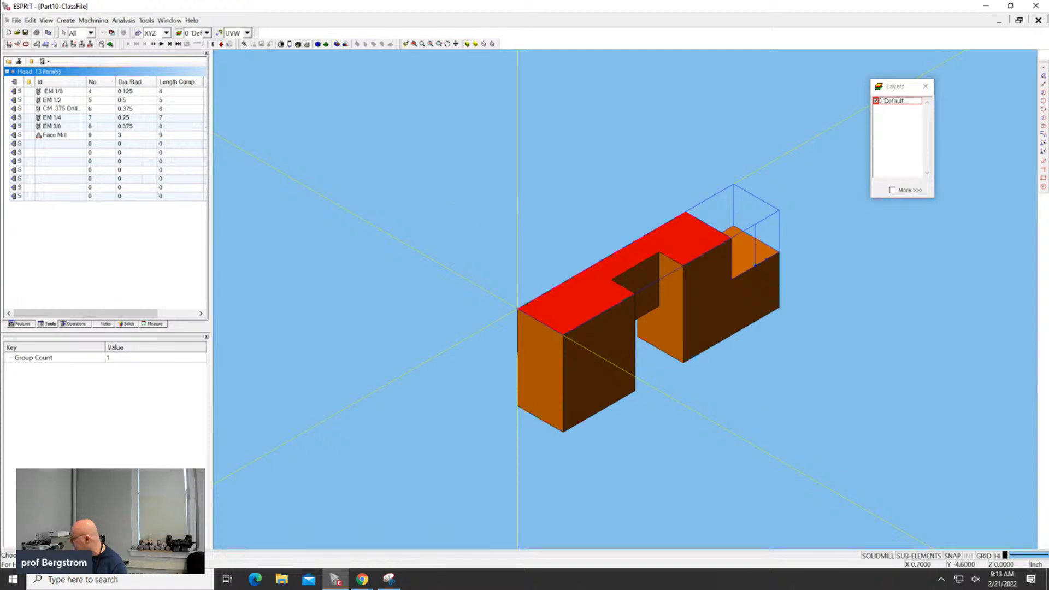
Step: Turn off sub-element selection and select the whole part solid
left_click(917, 557)
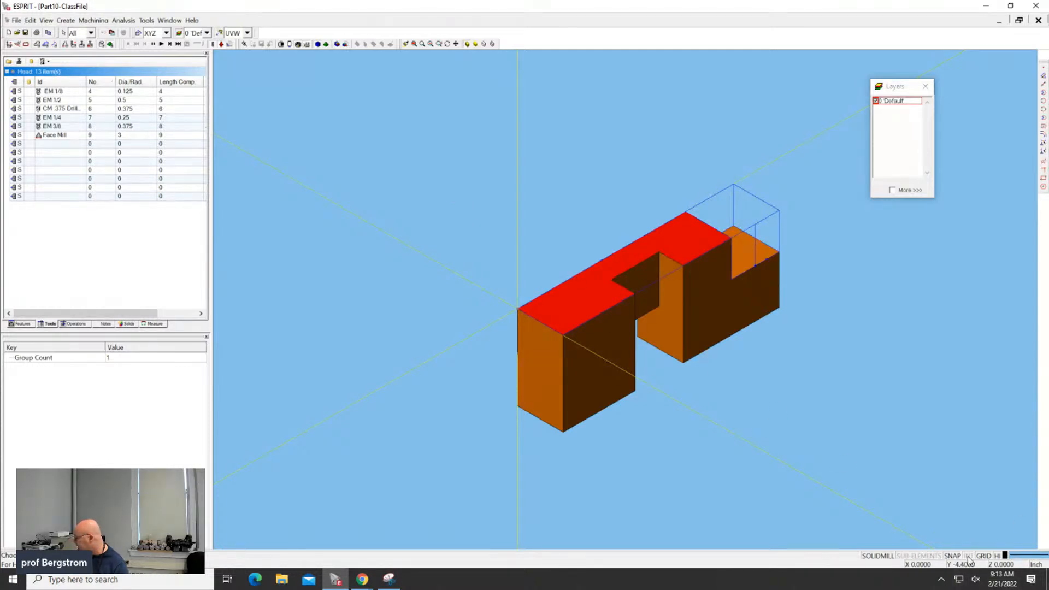
left_click(995, 558)
left_click(589, 376)
left_click(589, 376)
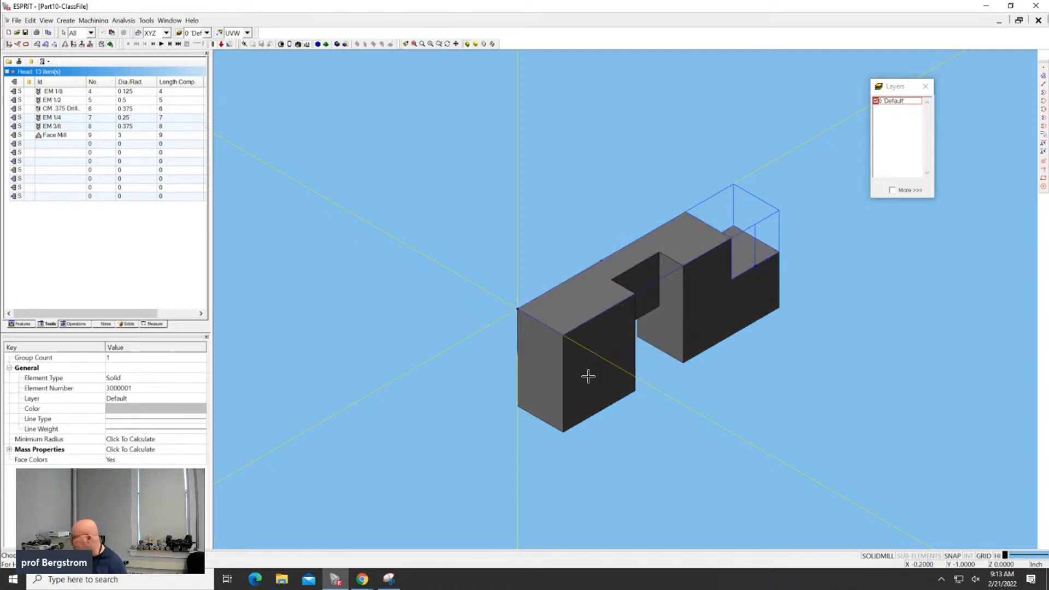
Step: Smash the selected solid into wireframe geometry with a 0.001 tolerance
right_click(589, 377)
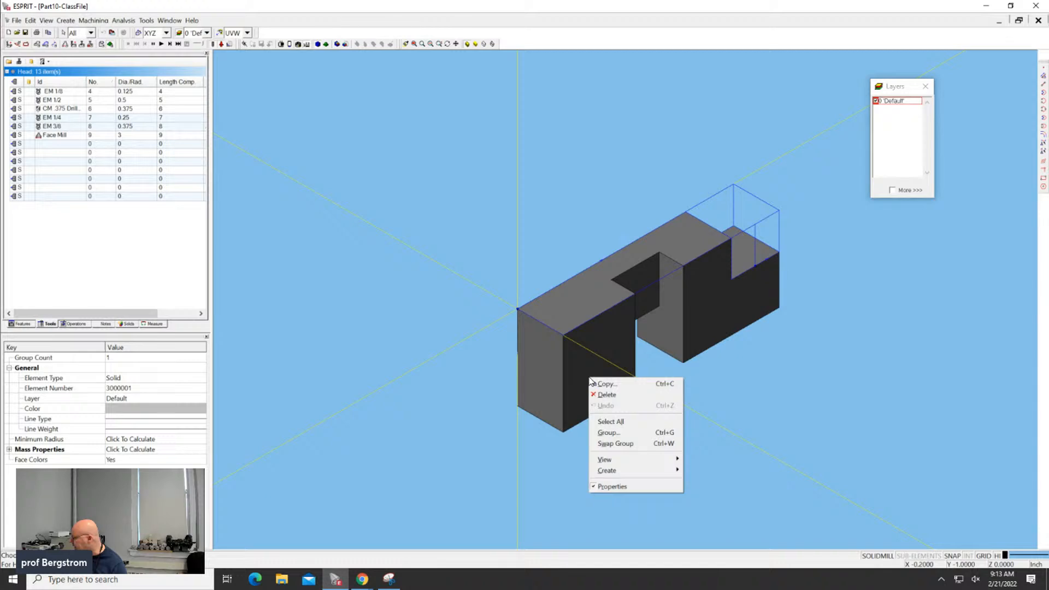
left_click(601, 384)
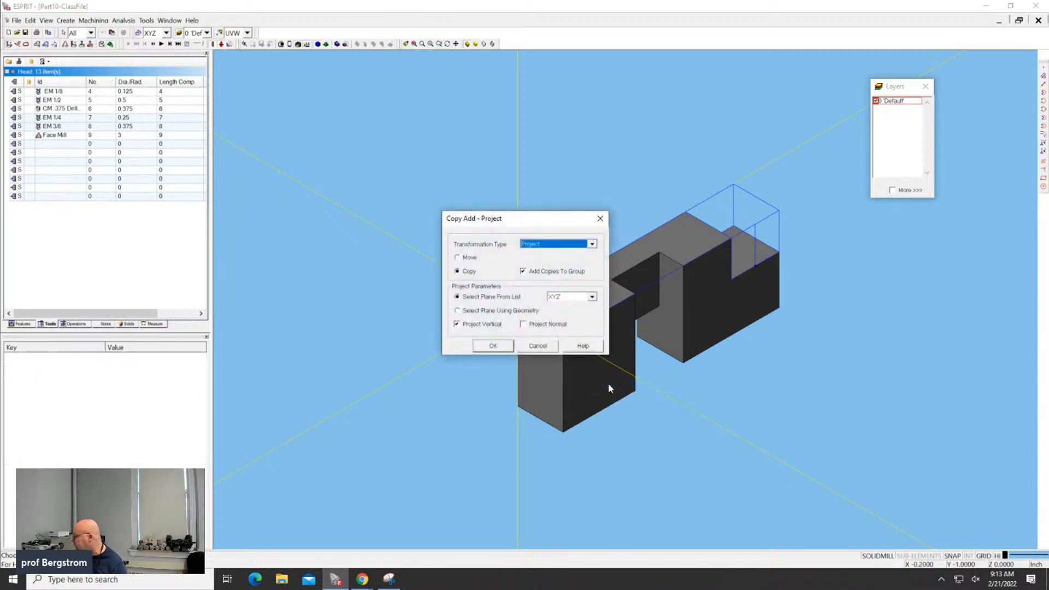
left_click(563, 246)
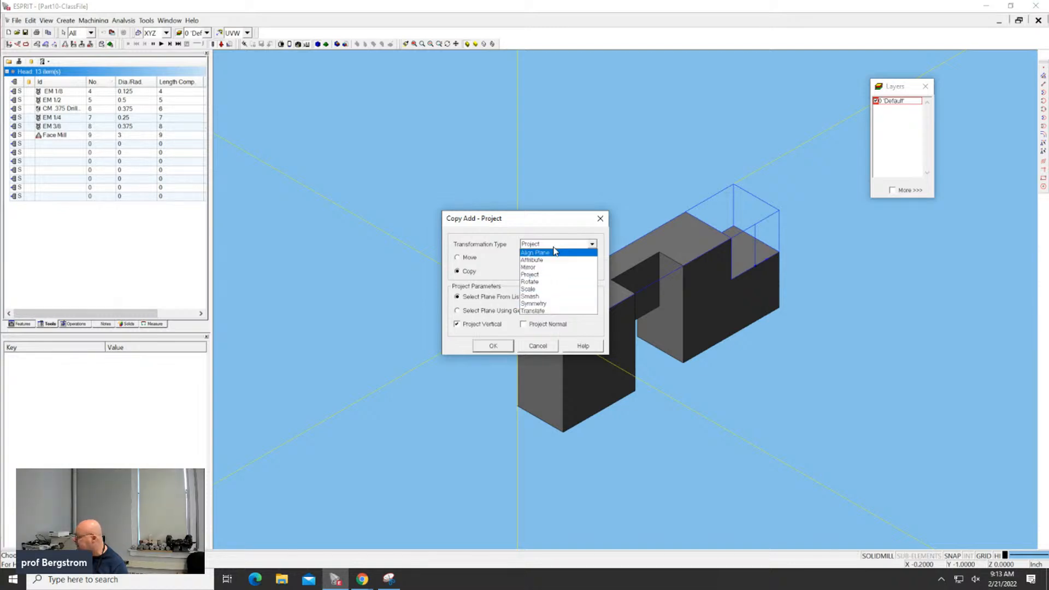
left_click(556, 300)
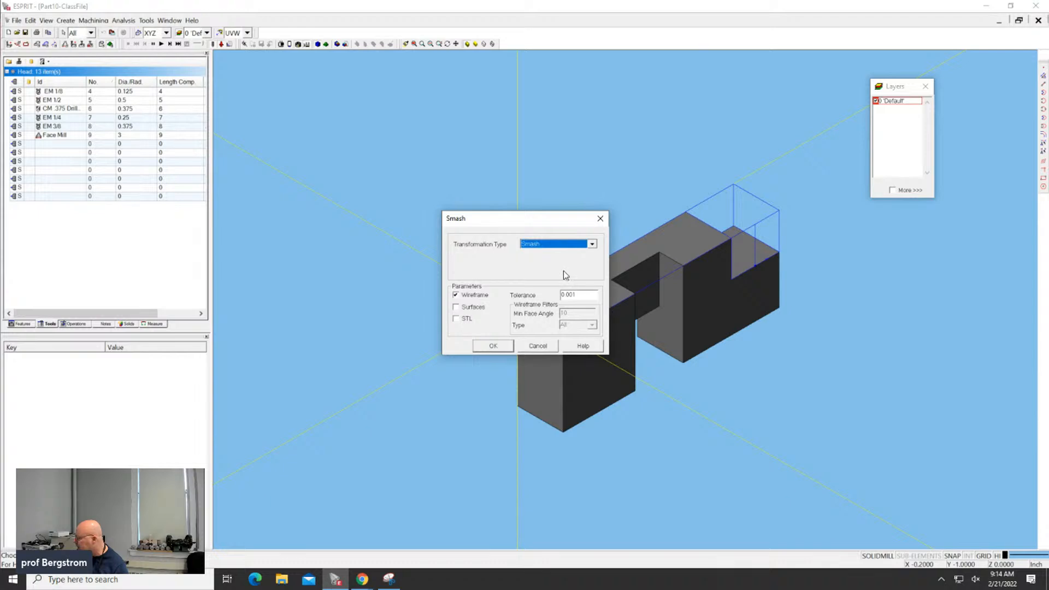
left_click(494, 346)
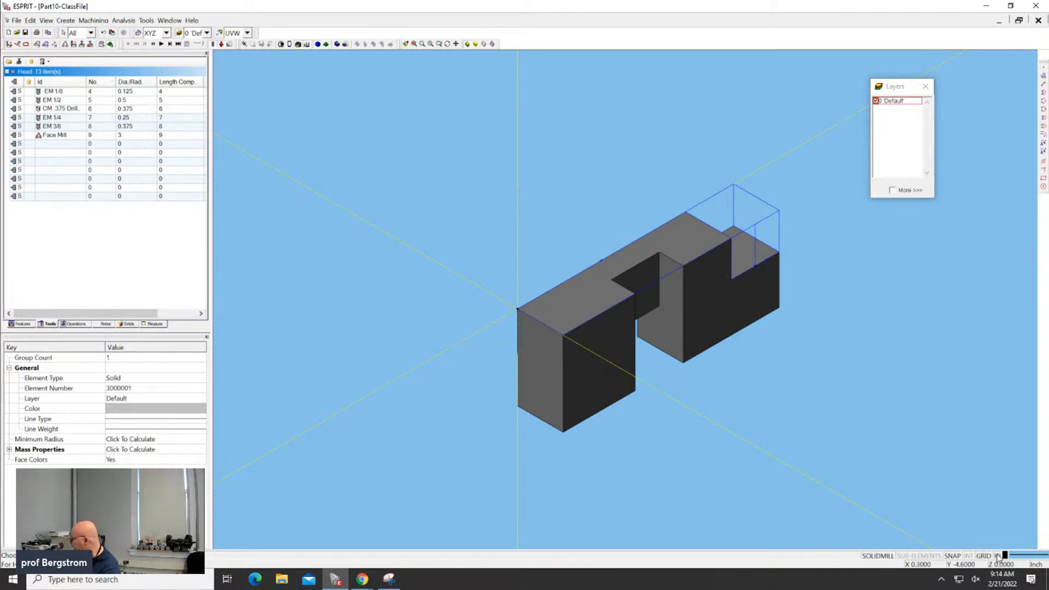
Step: Deselect the solid and inspect the properties of the wireframe segment on the end face's upper edge
left_click(768, 478)
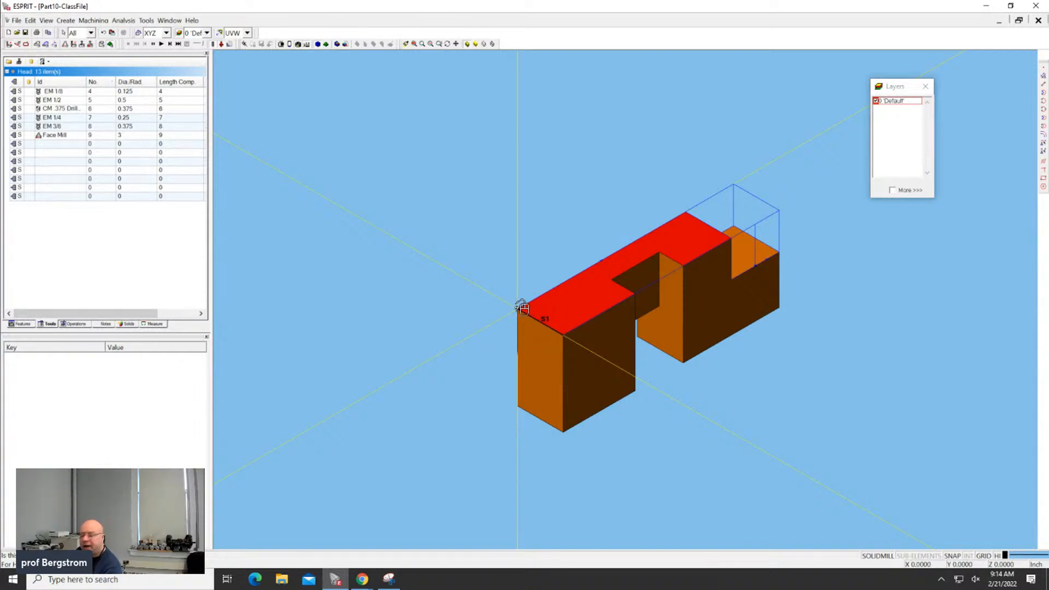
left_click(492, 229)
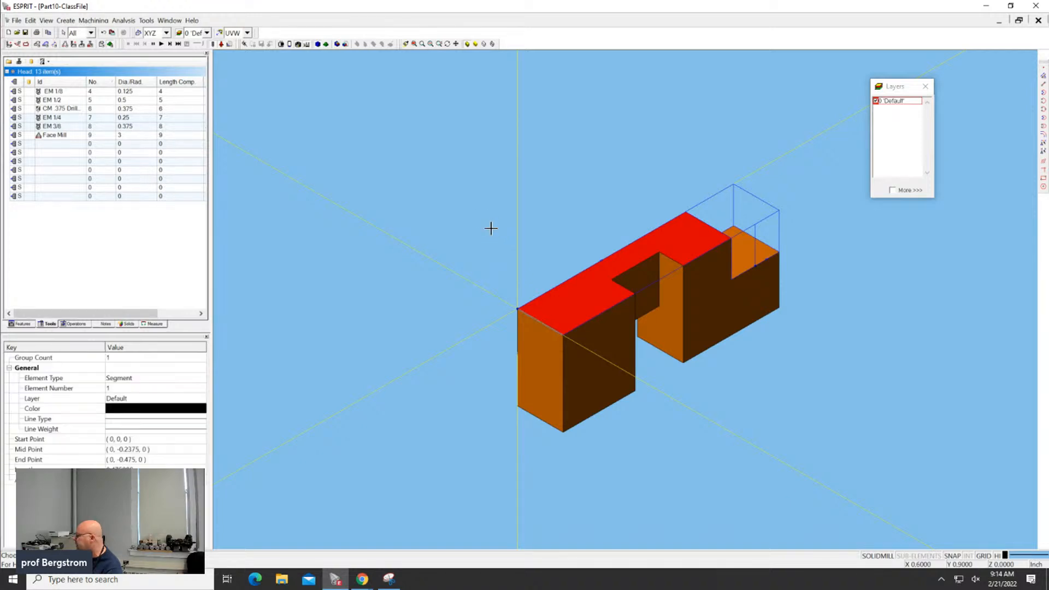
left_click(478, 246)
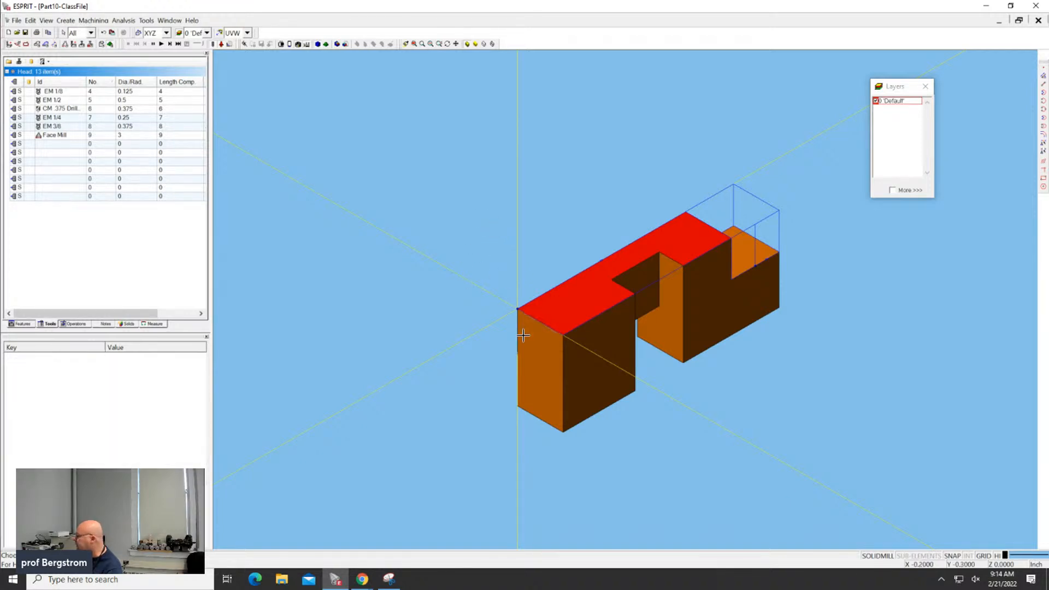
Step: Cycle through the overlapping elements at the end face's upper edge, then cancel the selection
left_click(535, 321)
right_click(446, 308)
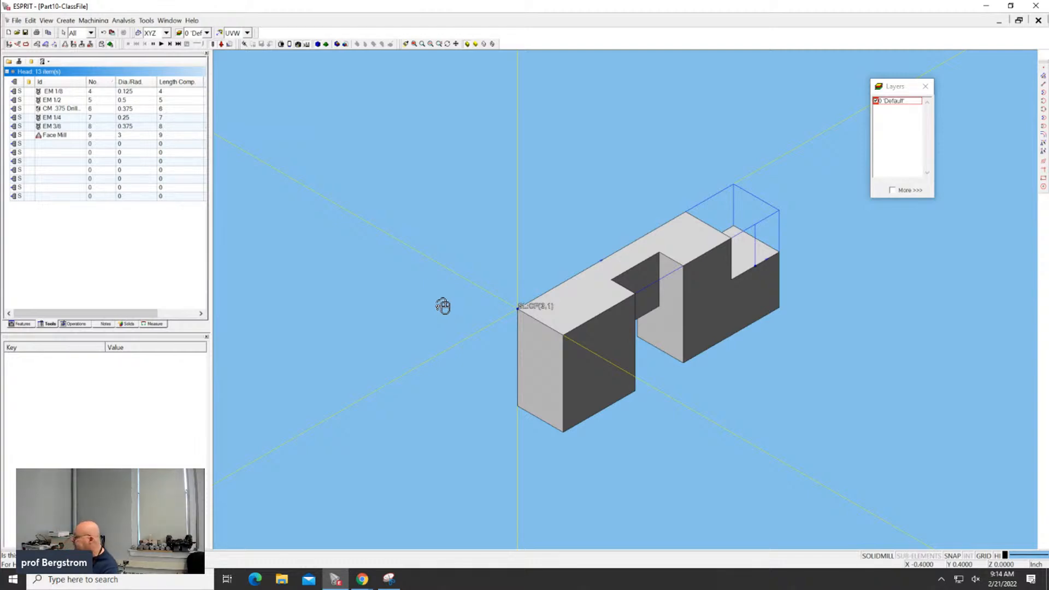
scroll(443, 306, "down", 1)
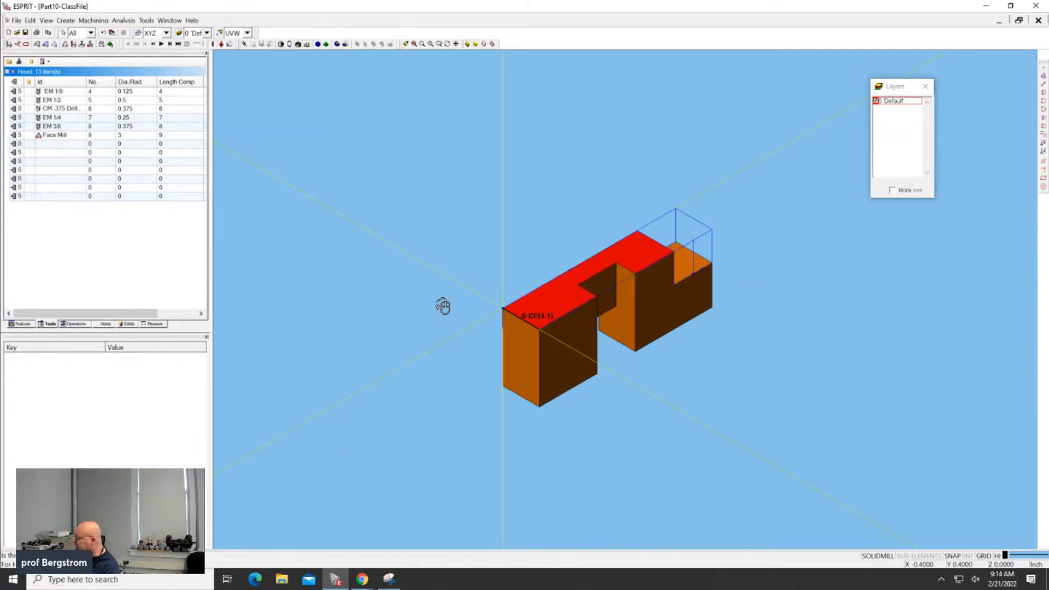
right_click(571, 189)
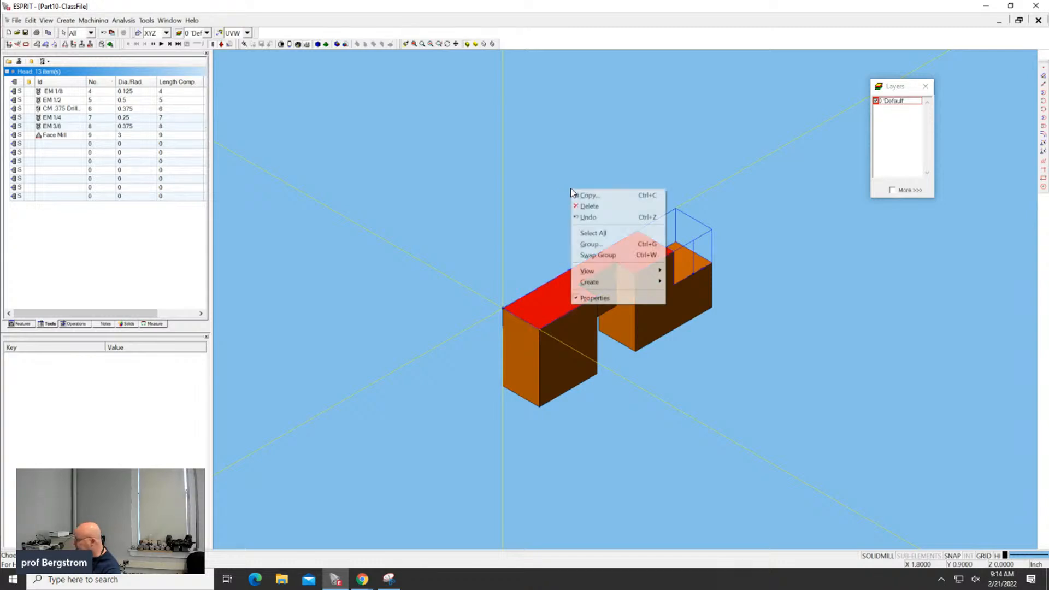
left_click(469, 180)
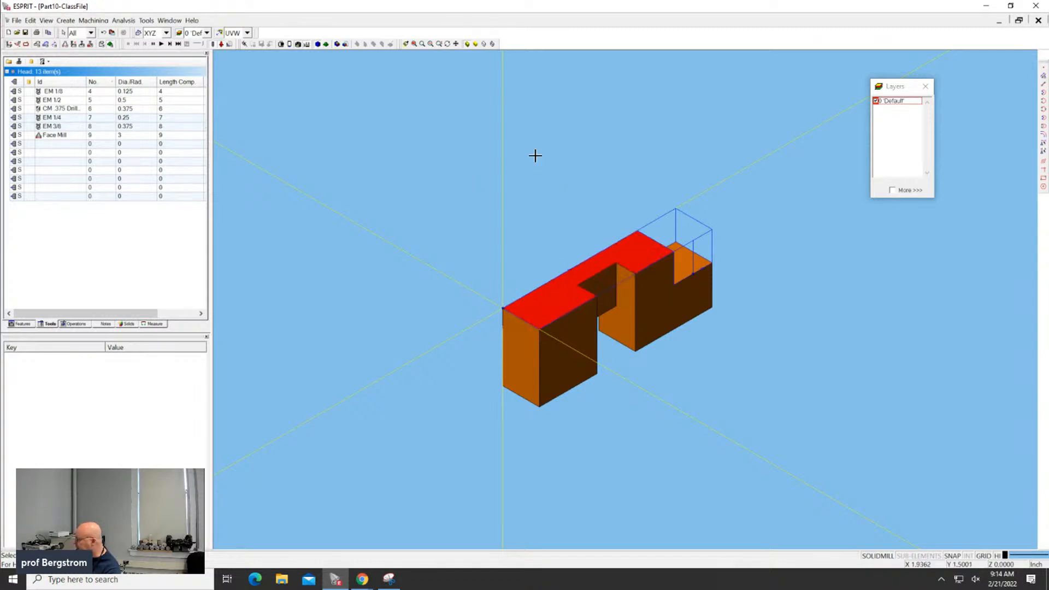
Step: Pick the upper end-edge segment again to check its element properties, then clear the selection
left_click(521, 319)
left_click(521, 320)
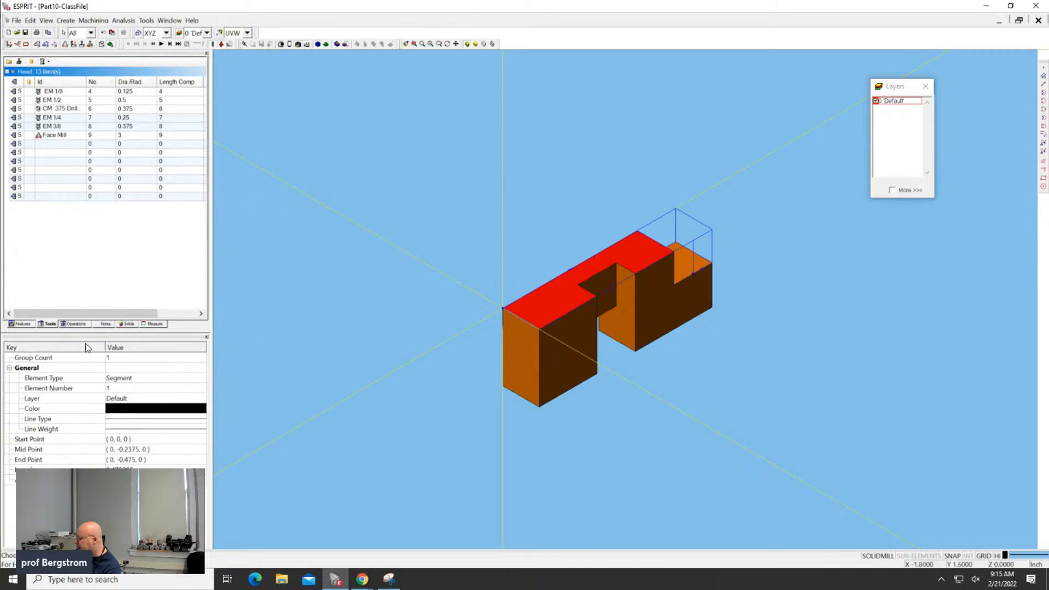
left_click(46, 20)
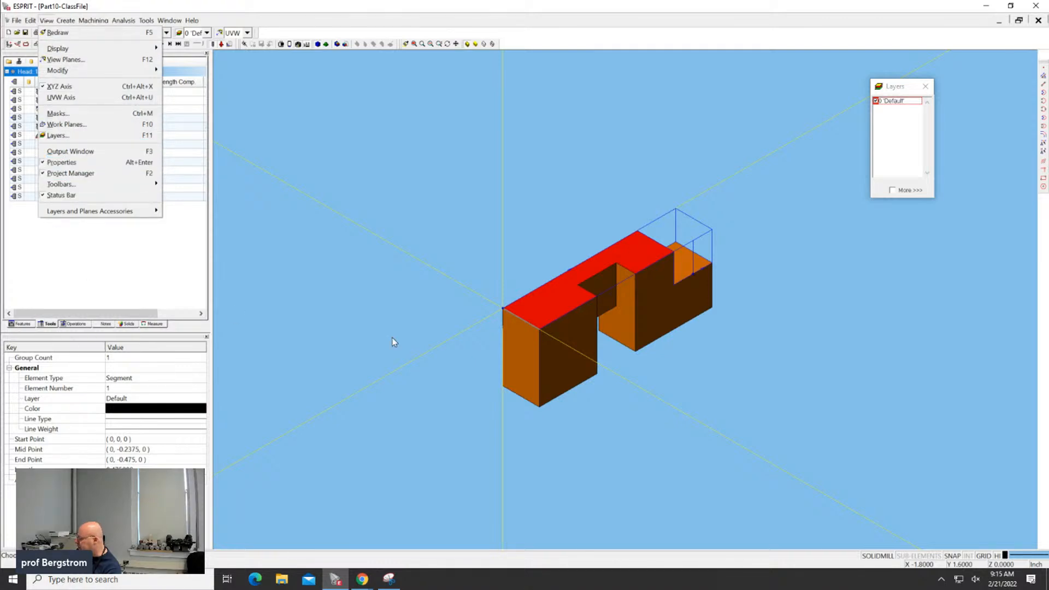
left_click(519, 317)
left_click(456, 282)
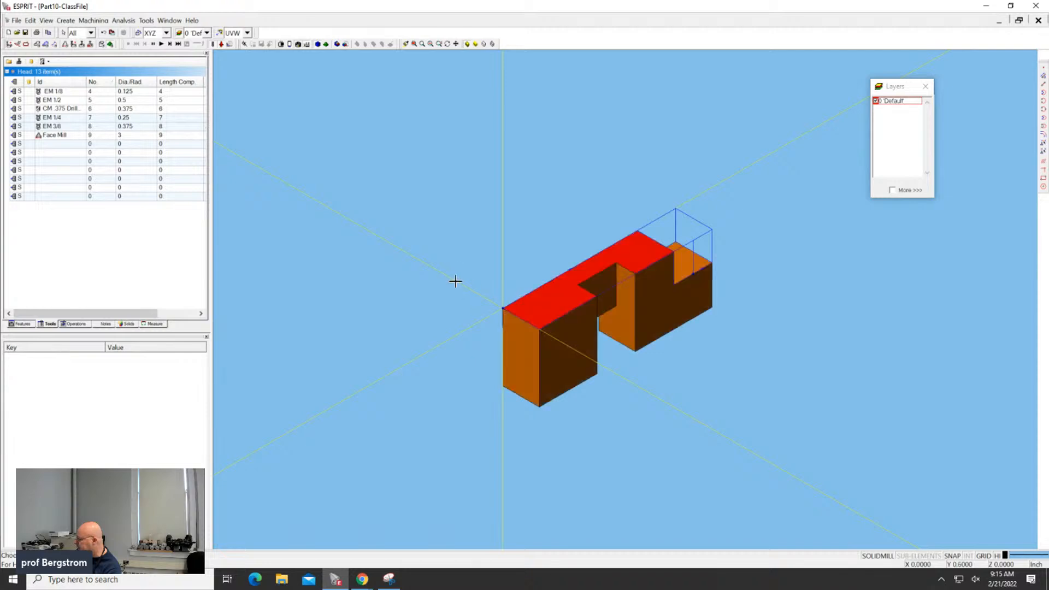
Step: Check the element properties of the end face's upper-edge segment, its vertical edge at the origin, and the far end's vertical edge
left_click(522, 323)
left_click(523, 322)
left_click(523, 320)
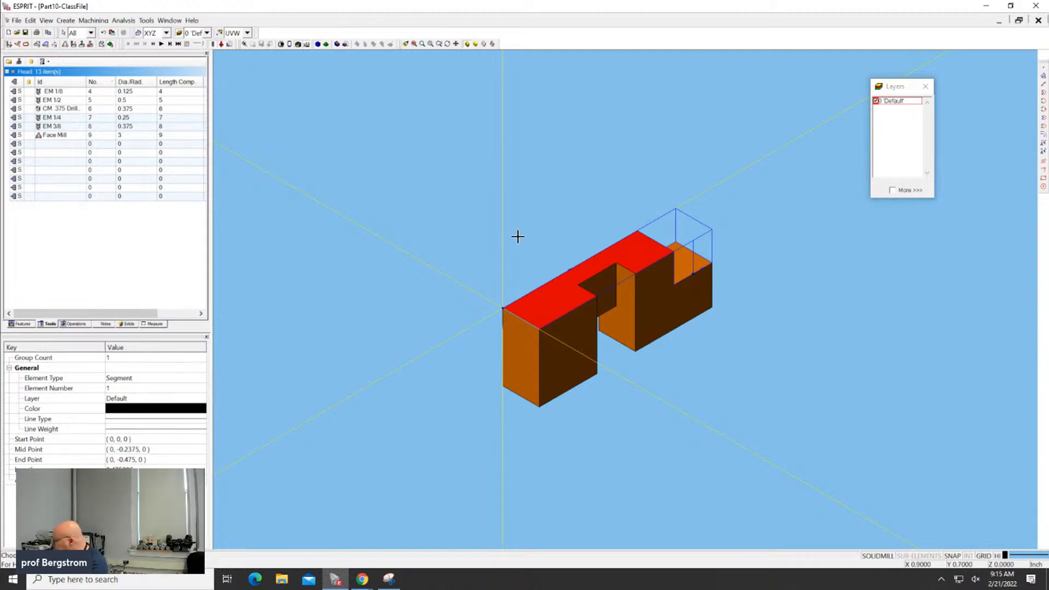
middle_click_drag(518, 236, 567, 260)
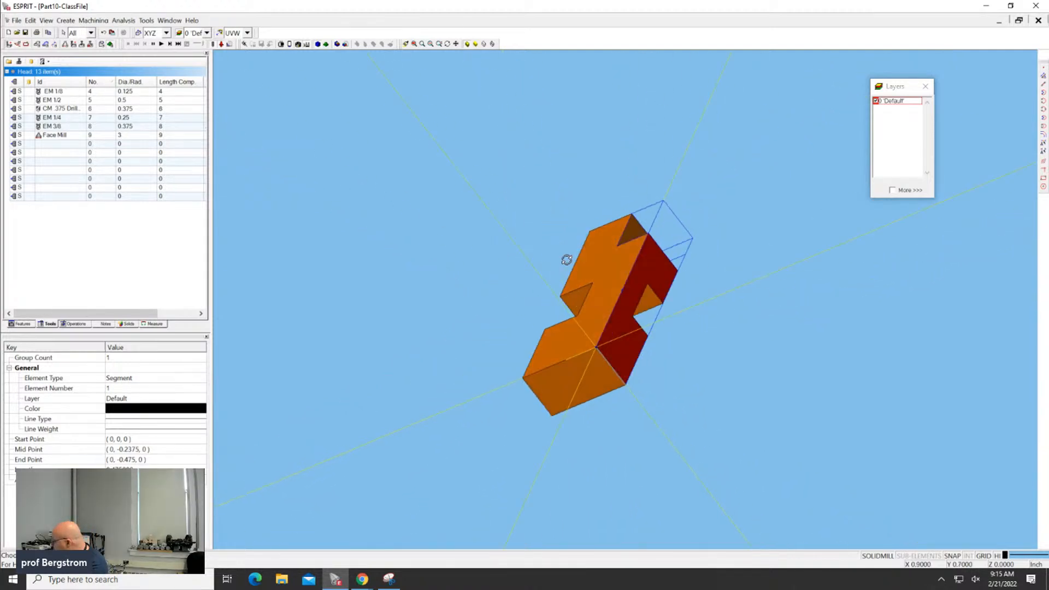
left_click(567, 359)
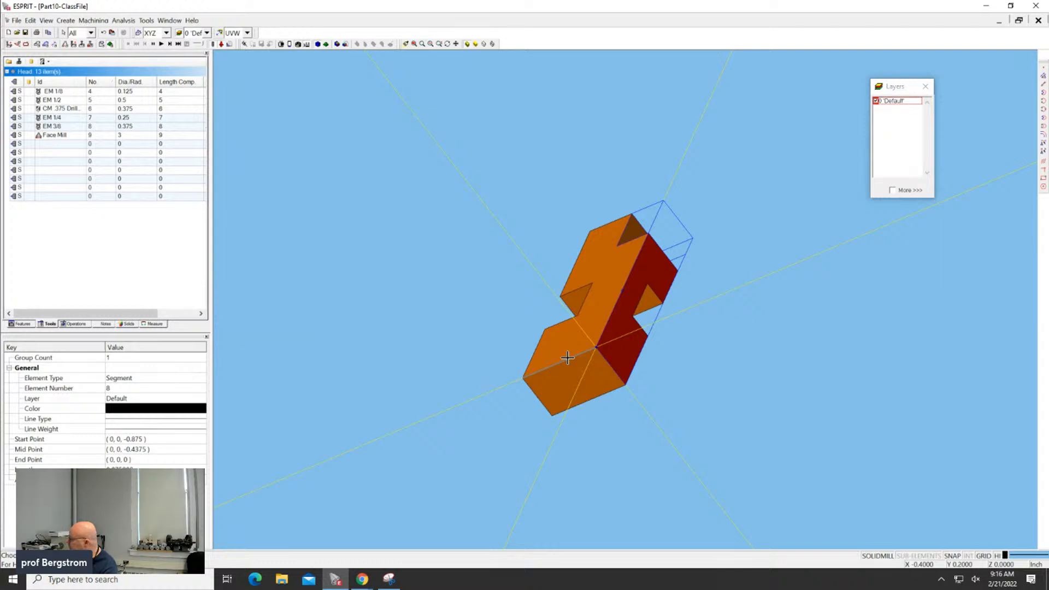
left_click(615, 220)
left_click(615, 220)
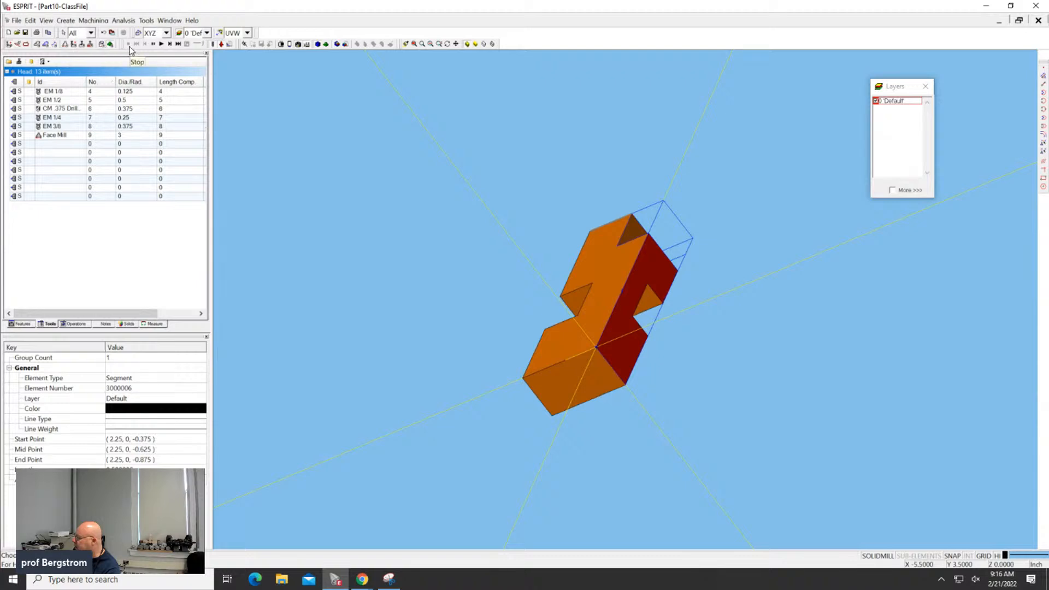
Step: Review the stock block's dimensions in the simulation parameters without changing them, and recheck the properties of the vertical edge segment at the origin
left_click(244, 44)
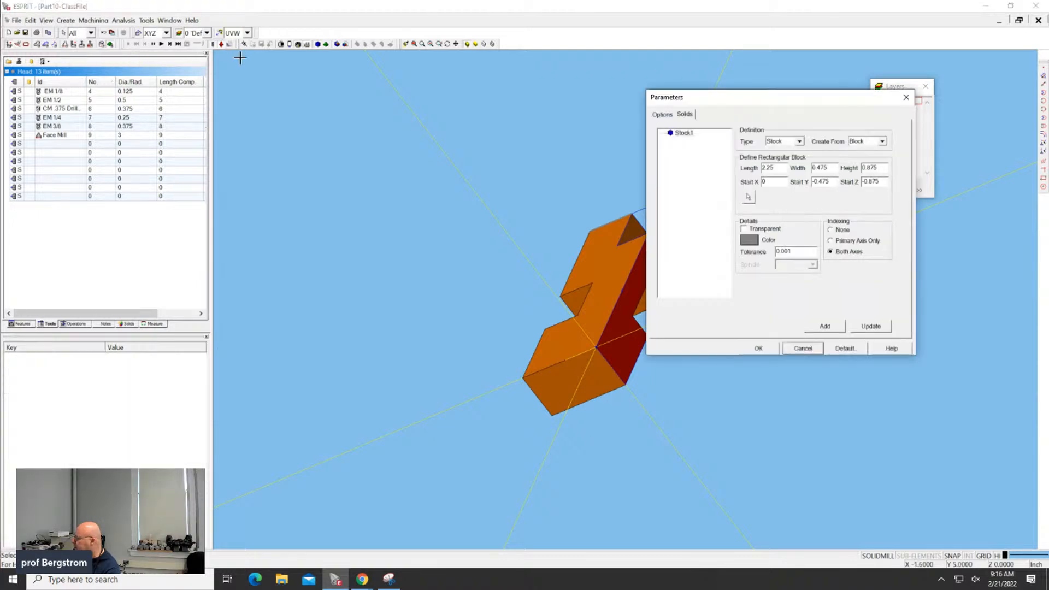
left_click(781, 168)
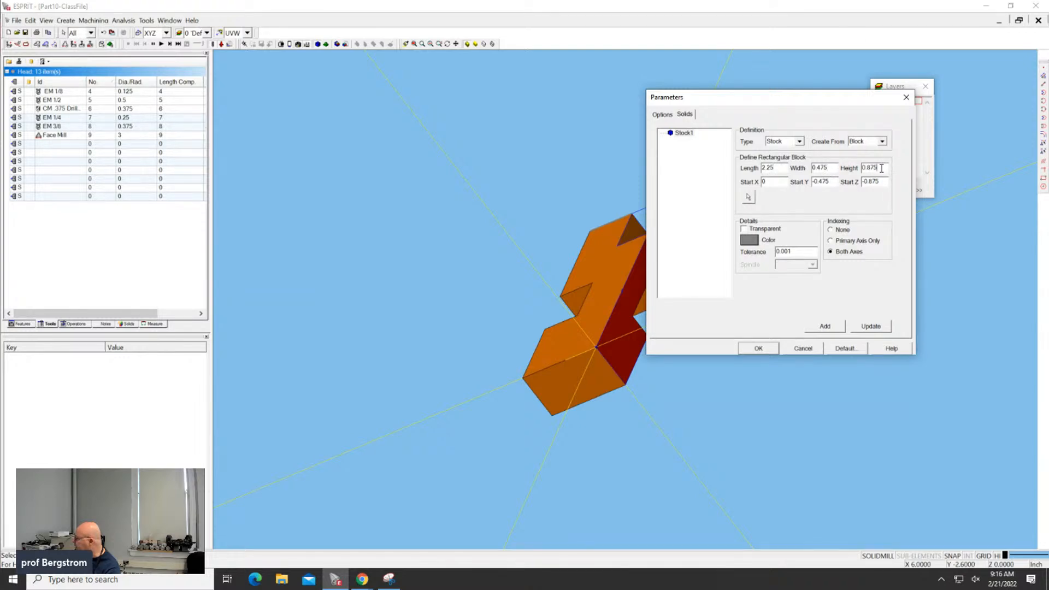
left_click(571, 357)
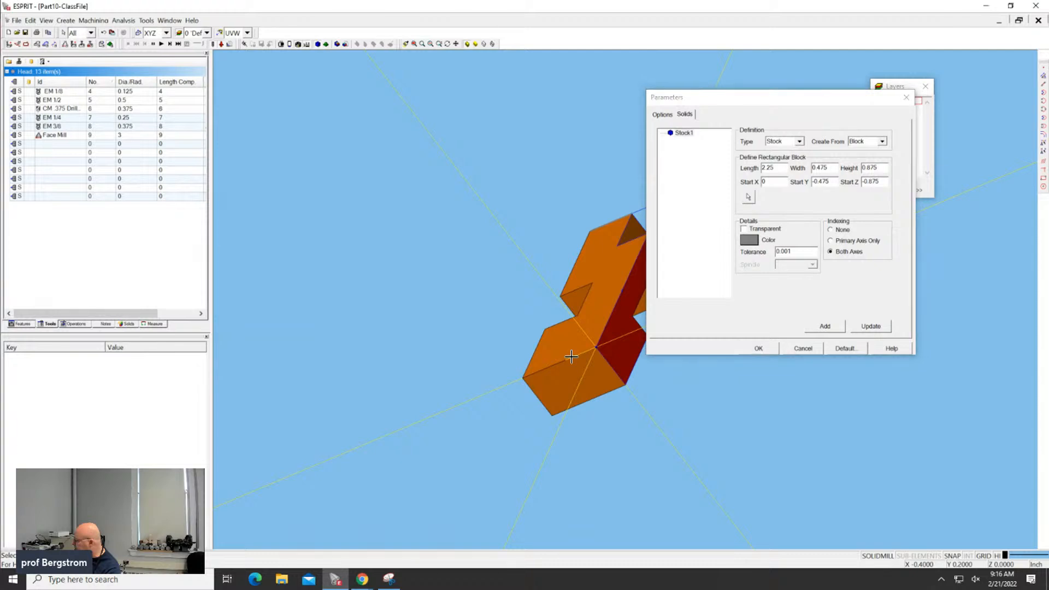
left_click(799, 349)
left_click(581, 354)
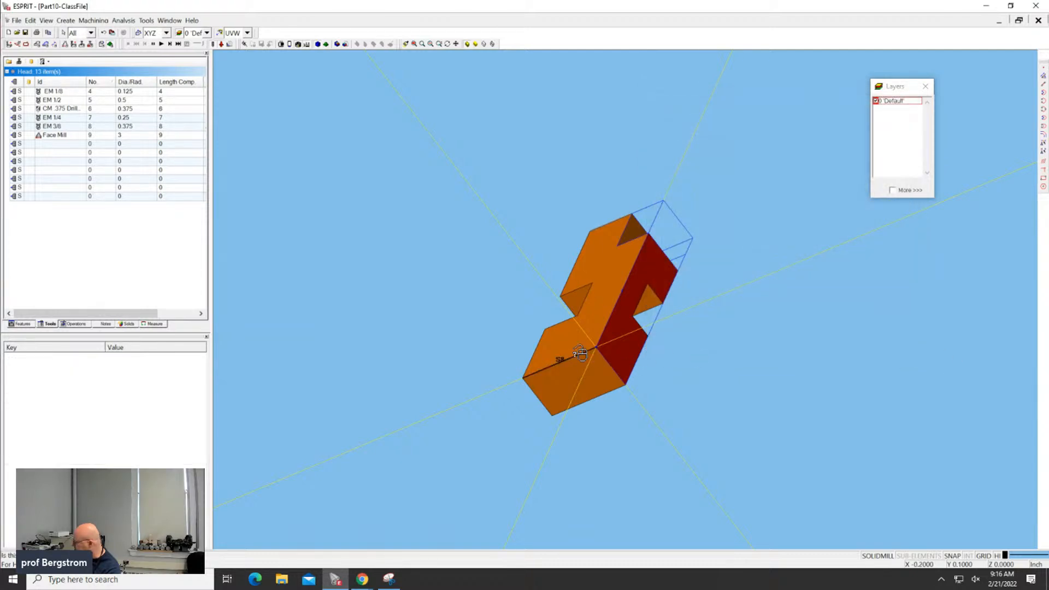
left_click(580, 353)
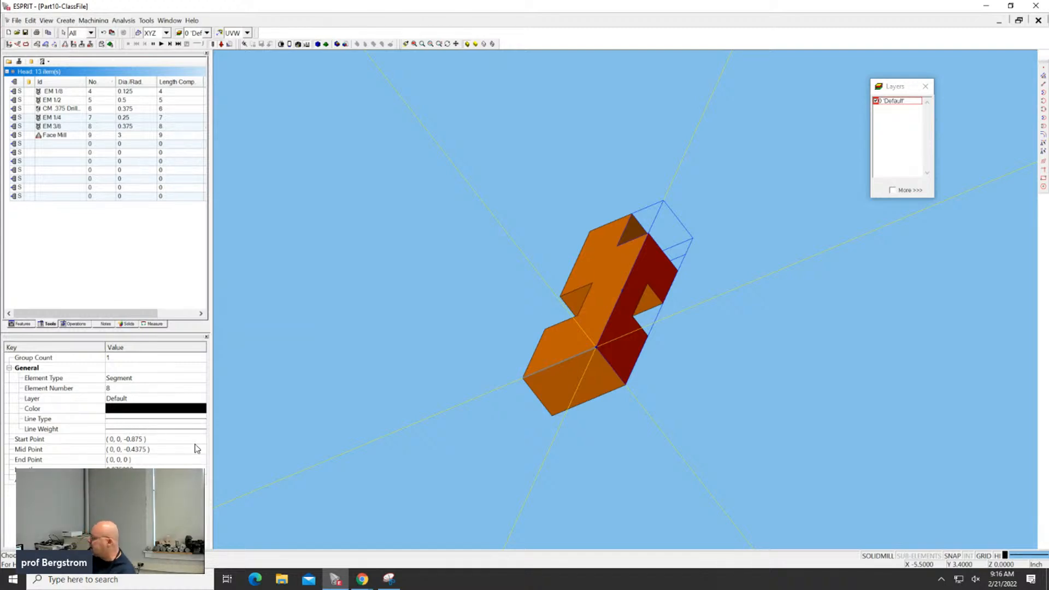
Step: Switch to the isometric view, inspect the part solid's properties, and clear the selection
left_click(233, 33)
left_click(237, 62)
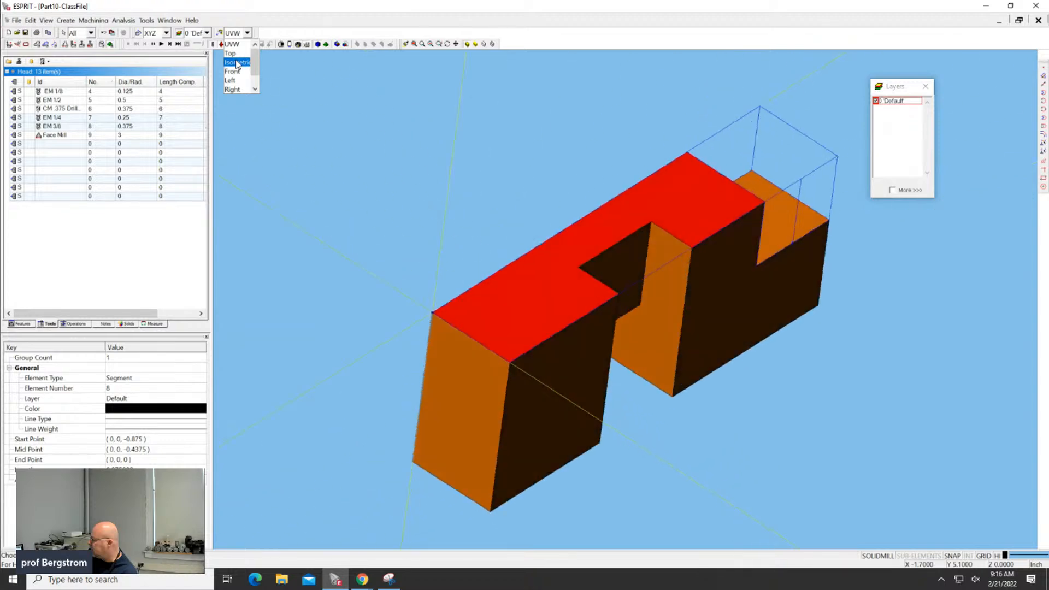
left_click(236, 63)
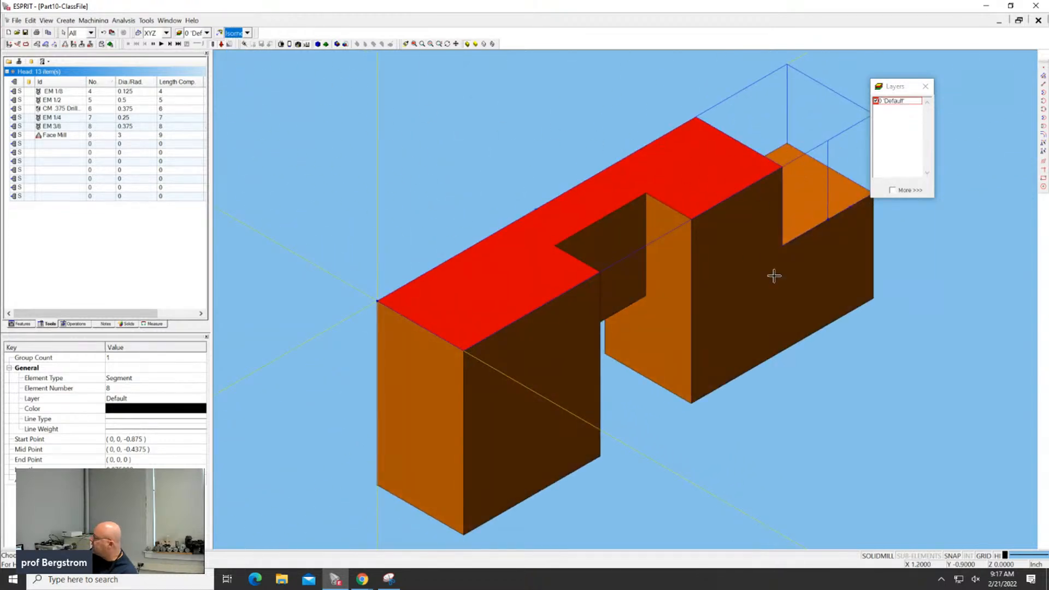
left_click(819, 206)
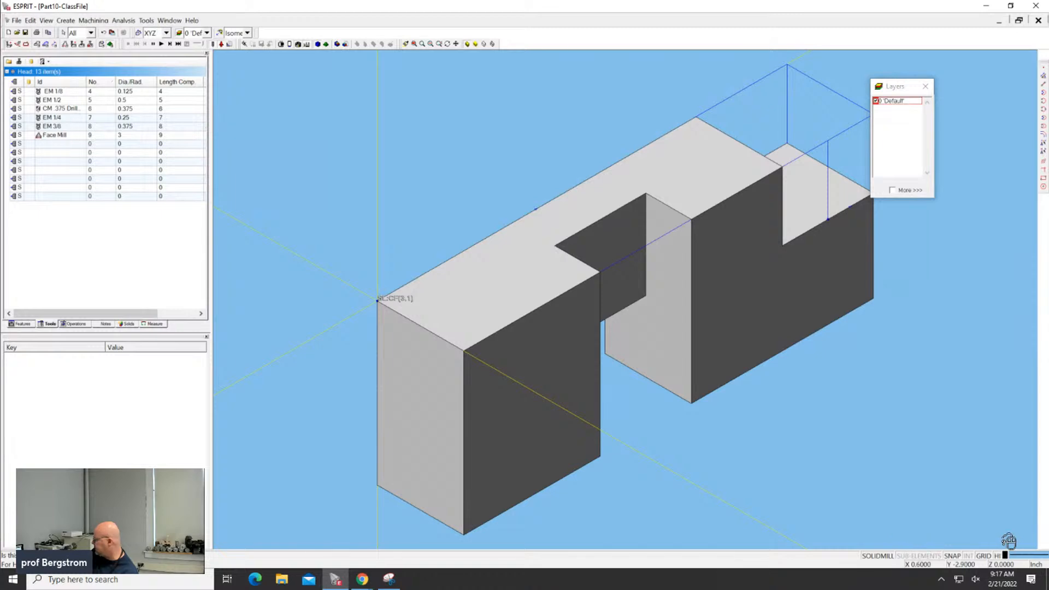
left_click(944, 516)
left_click(922, 559)
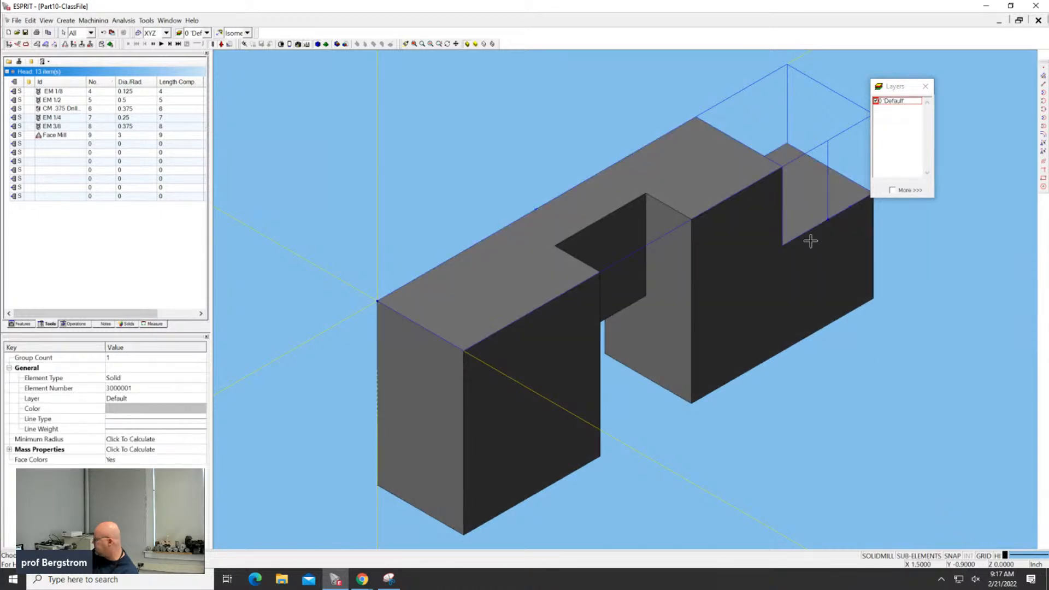
right_click(1006, 280)
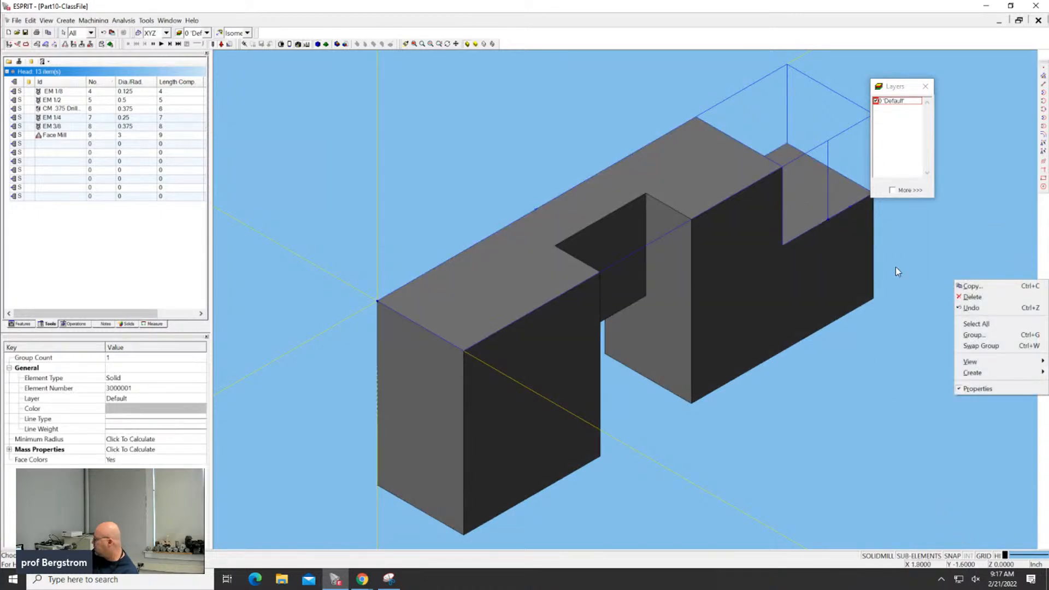
right_click(887, 367)
left_click(923, 316)
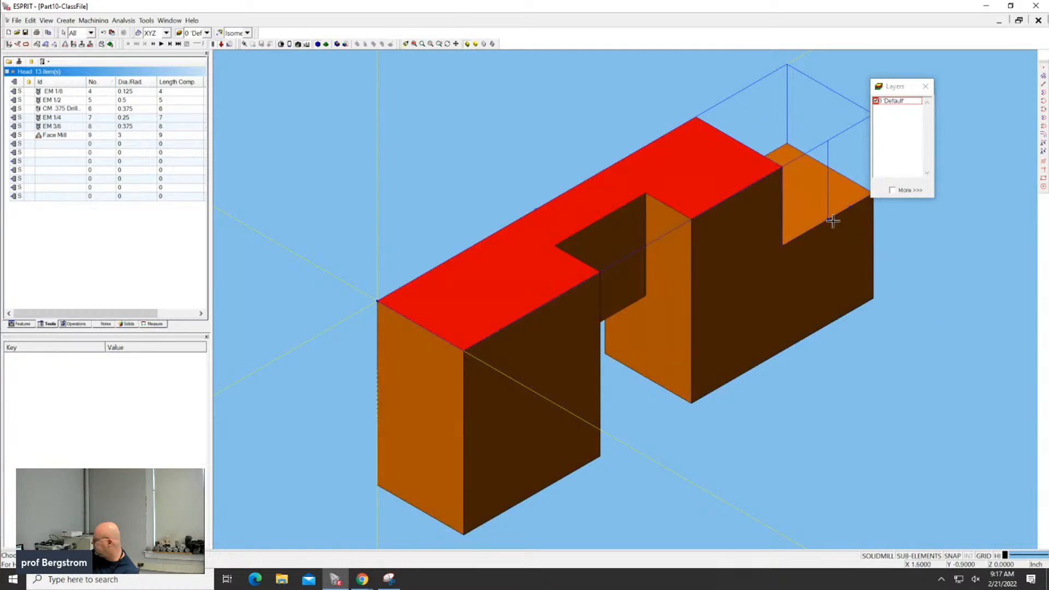
Step: Highlight the end step's floor face and its wall face to examine them, and return to the isometric view
left_click(806, 189)
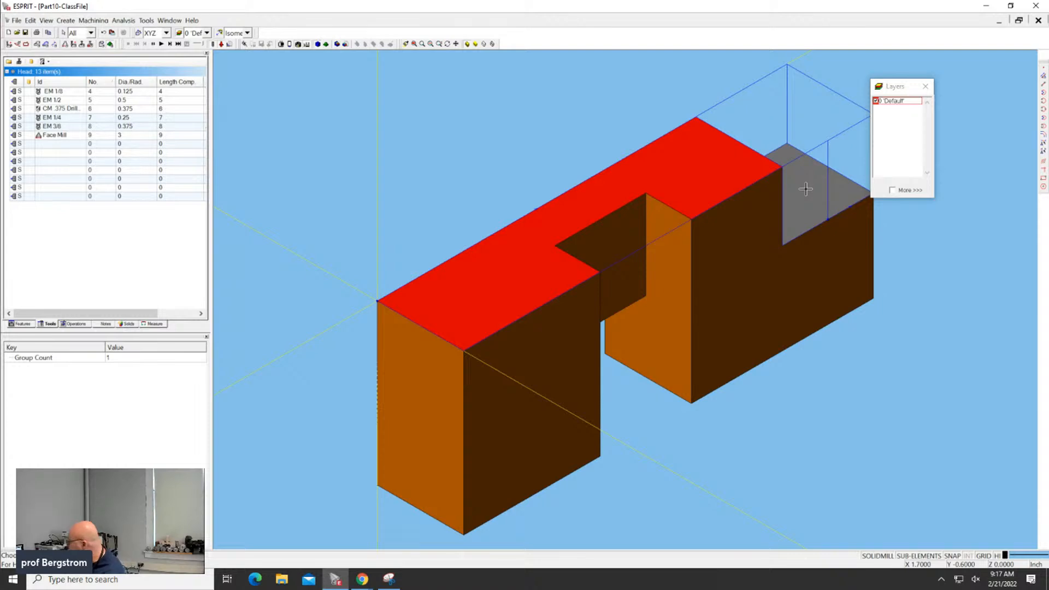
middle_click_drag(806, 189, 650, 251)
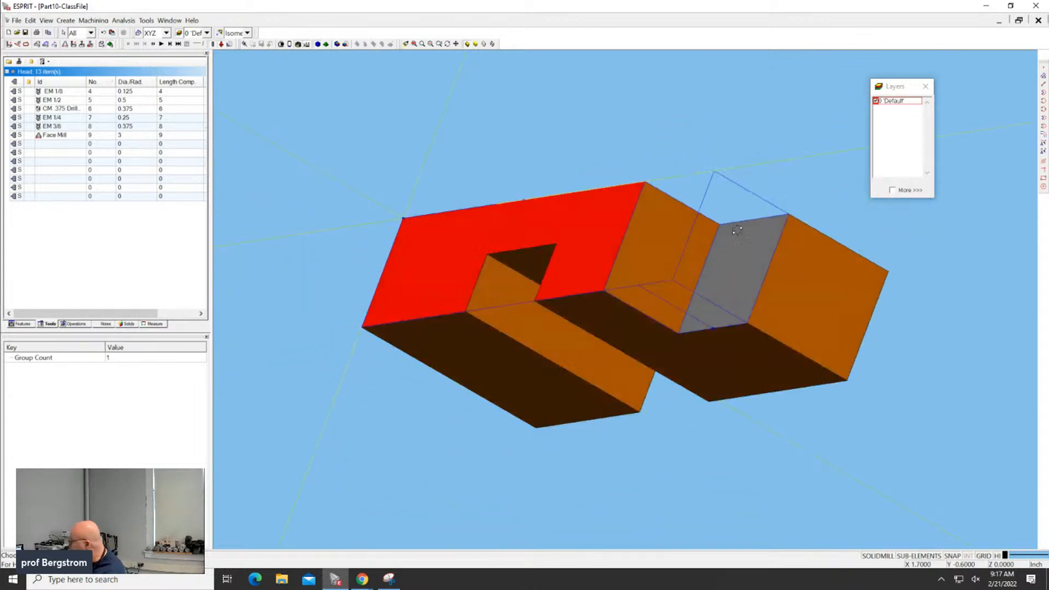
left_click(675, 239)
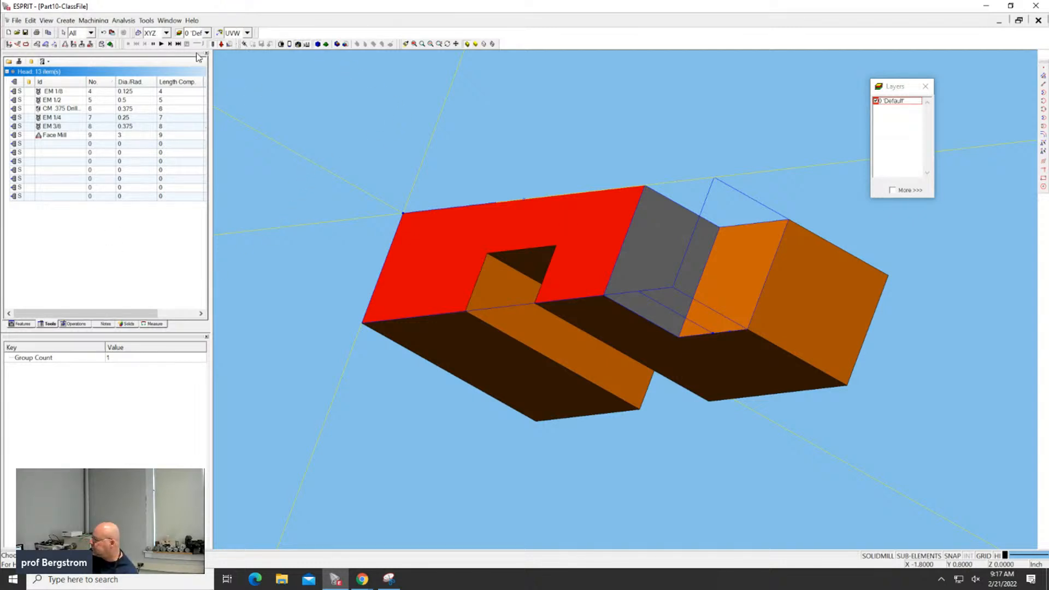
left_click(243, 34)
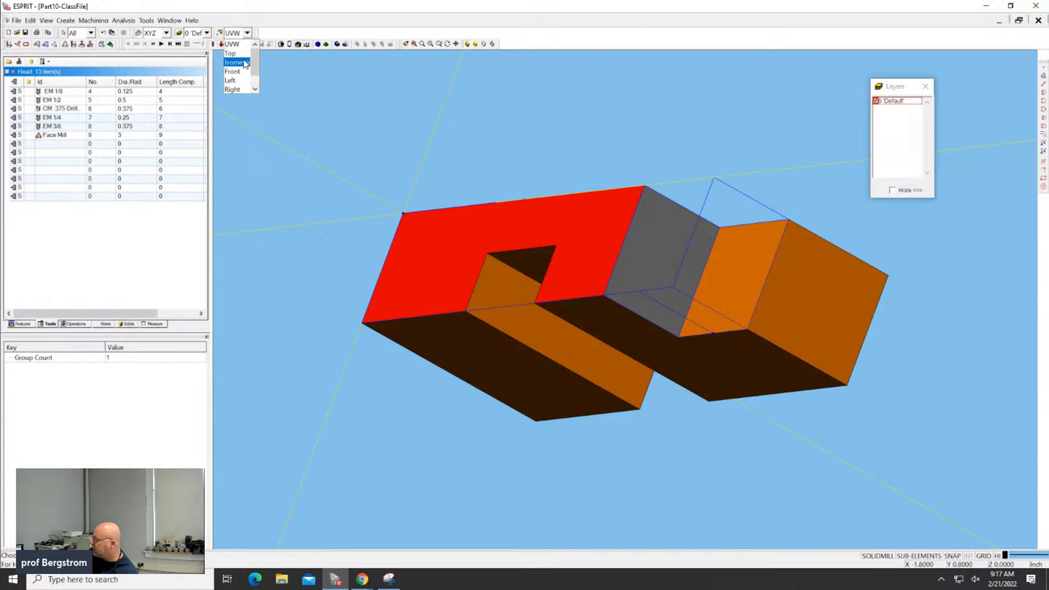
left_click(245, 63)
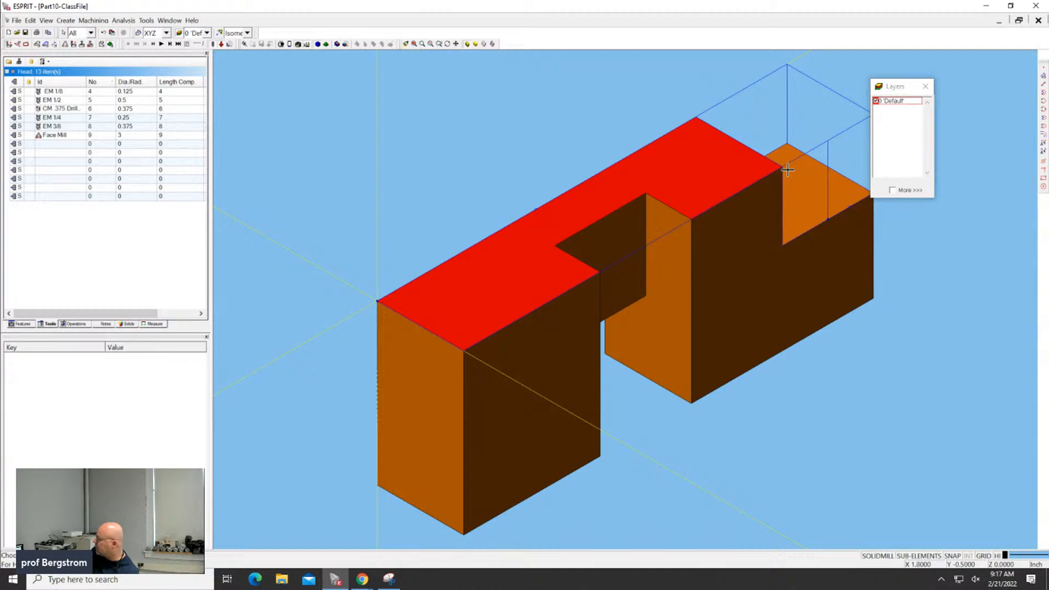
left_click(46, 44)
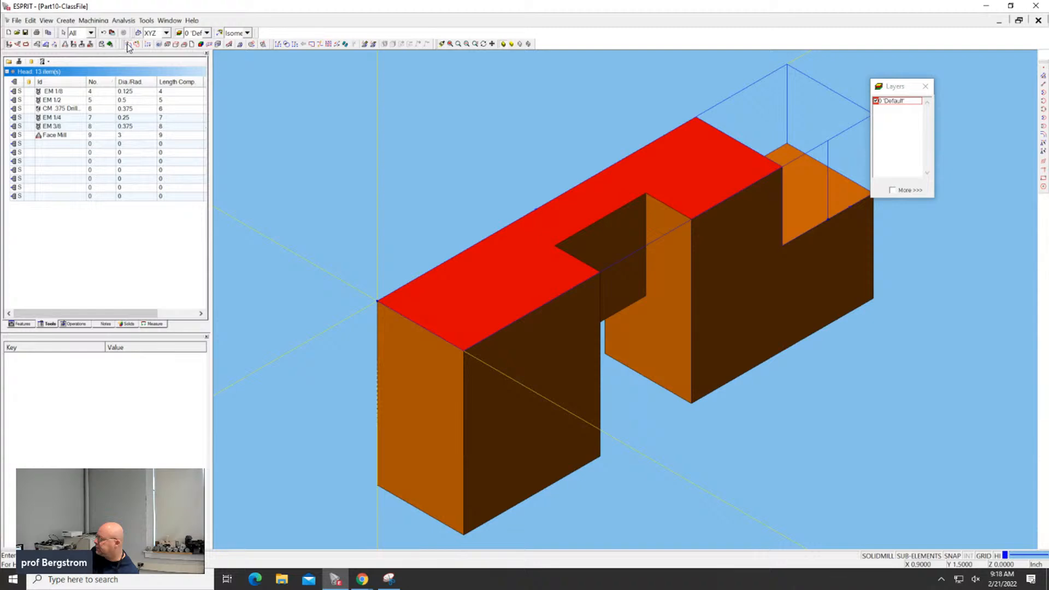
left_click(695, 116)
left_click(783, 168)
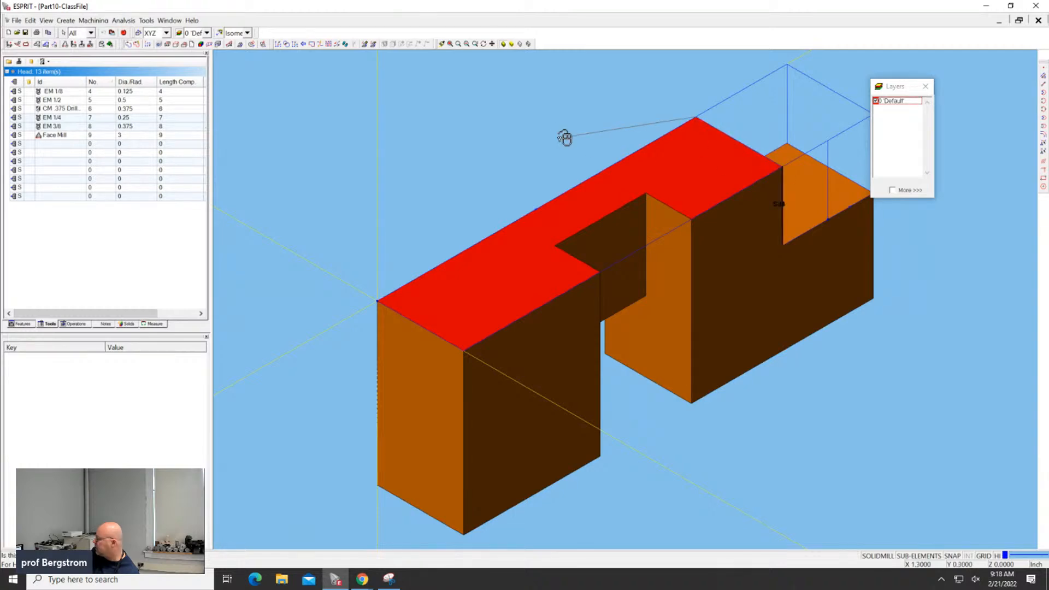
right_click(783, 168)
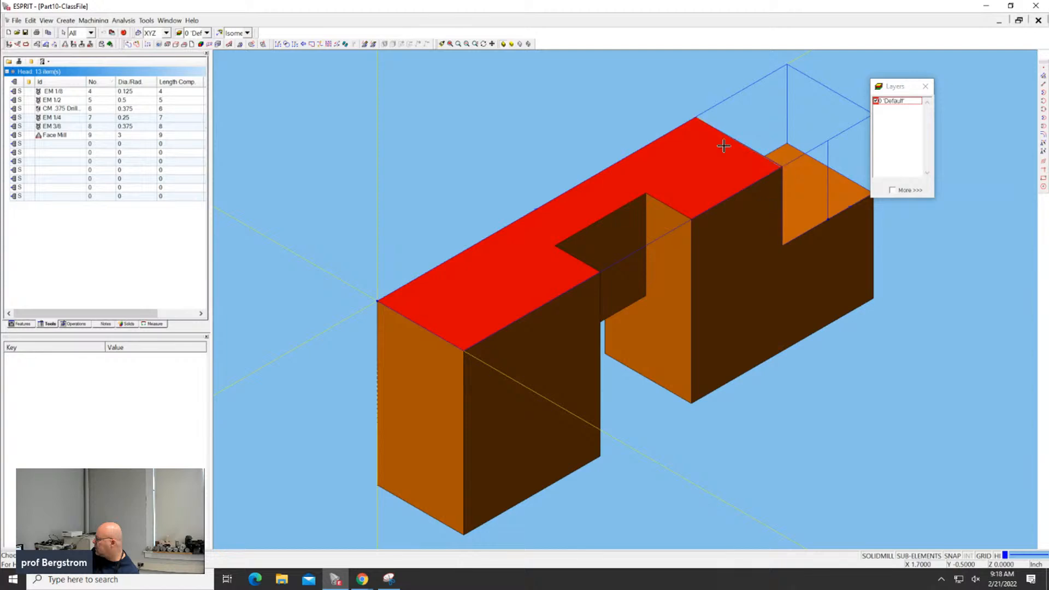
key("Escape")
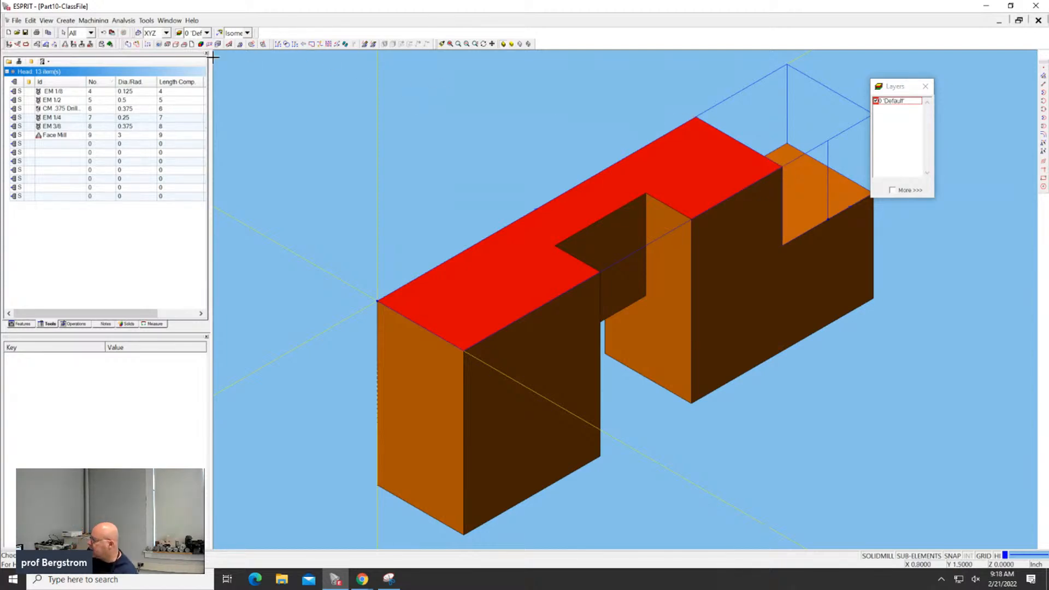
Step: Create a manual chain along the end step's upper edge, from the rear corner of the red face to its front corner
left_click(129, 44)
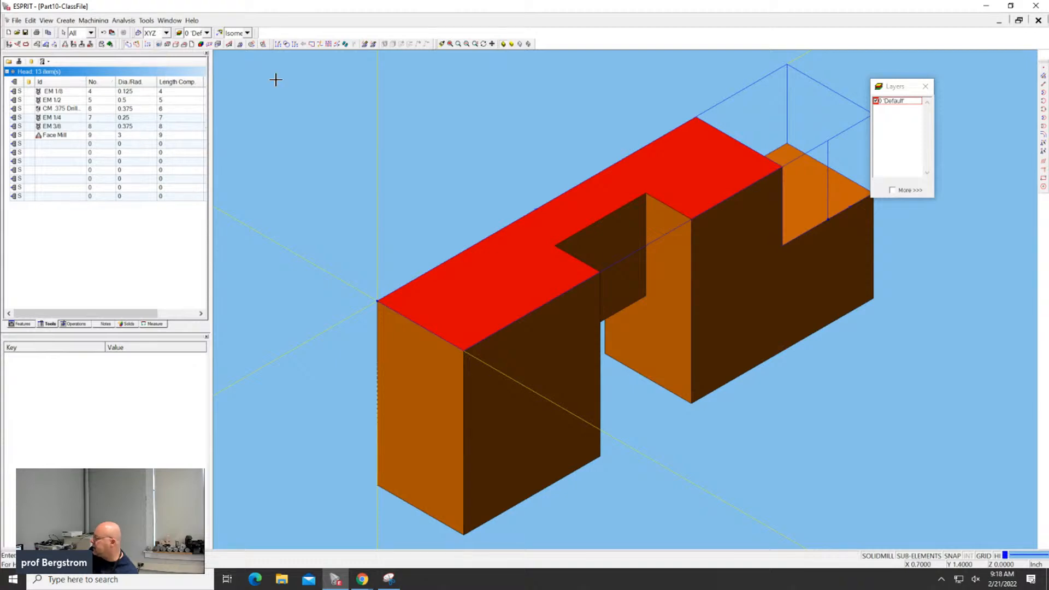
left_click(694, 118)
left_click(781, 166)
left_click(124, 34)
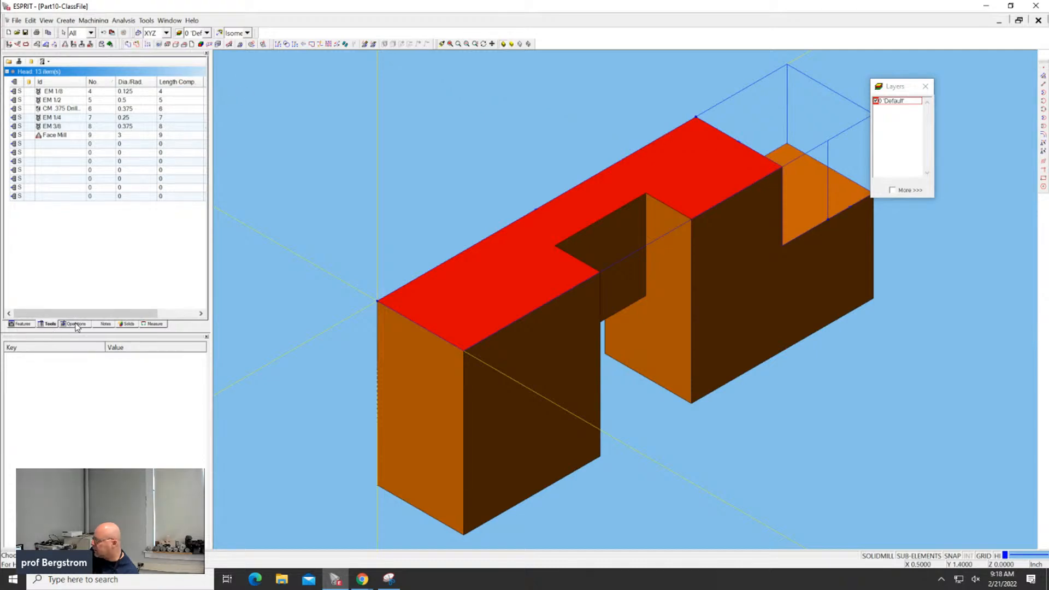
Step: Identify the chains in the feature list and delete 1 Chain and 2 Chain
left_click(22, 324)
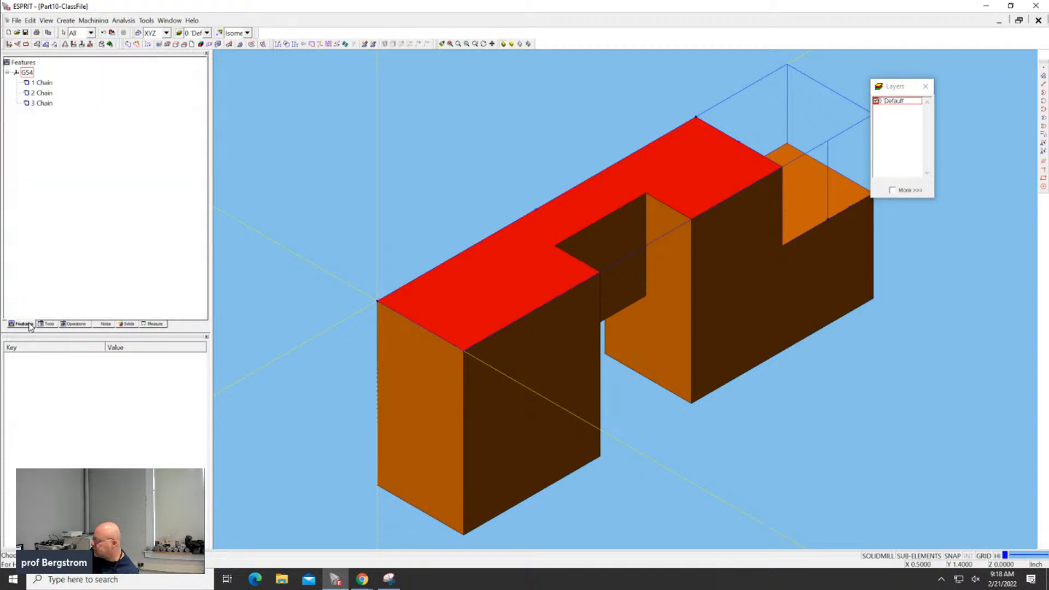
left_click(43, 103)
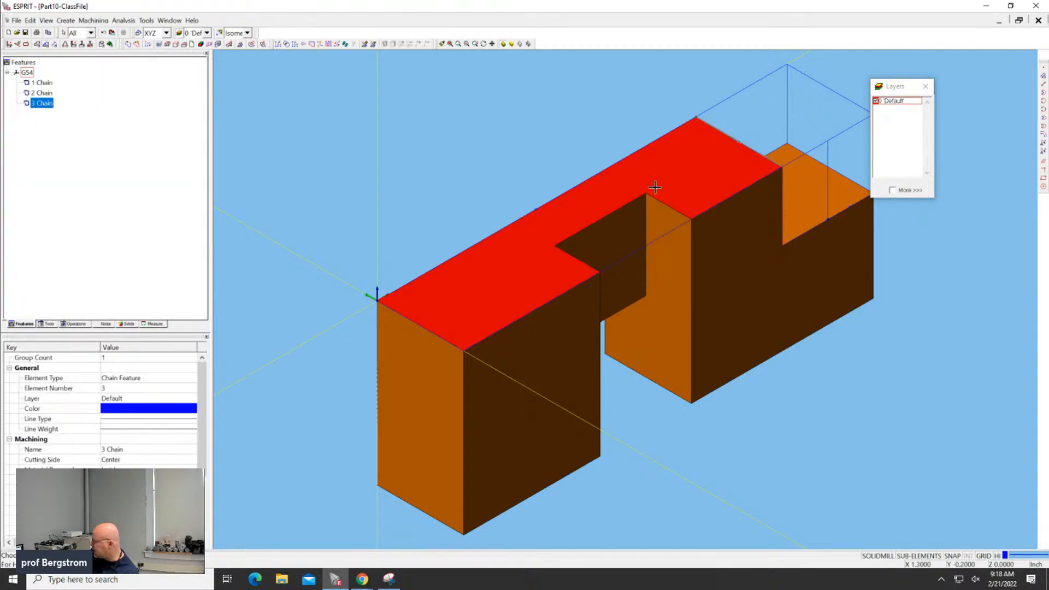
scroll(720, 119, "up", 5)
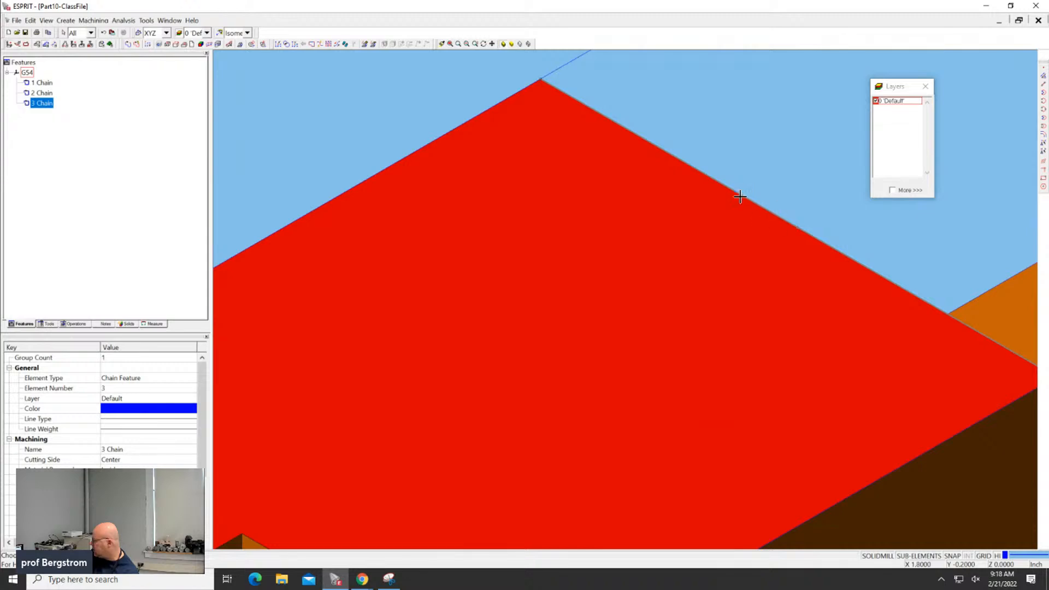
left_click(28, 83)
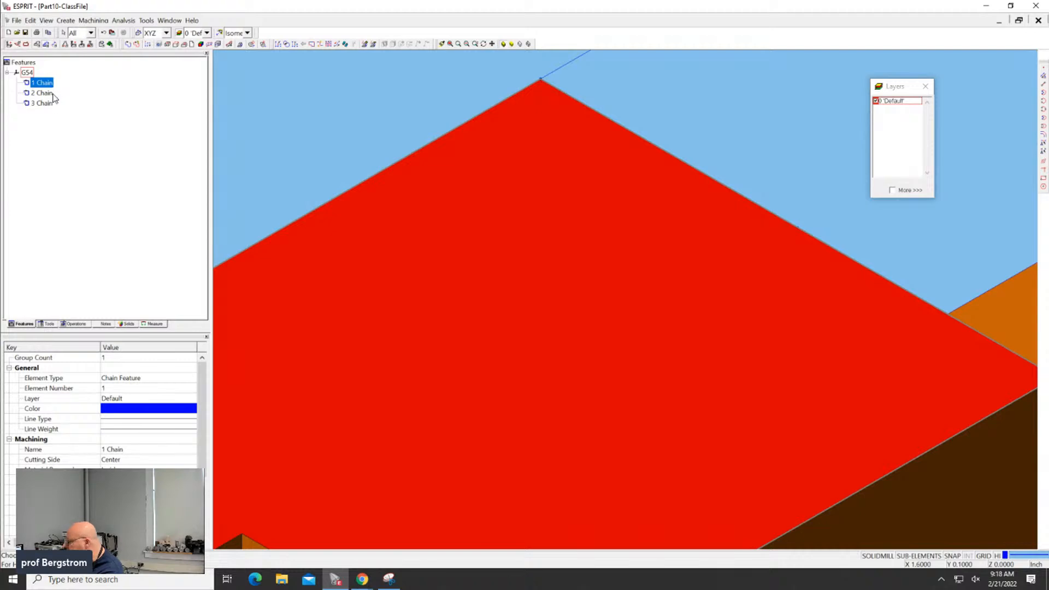
left_click(47, 94, "ctrl")
key("Delete")
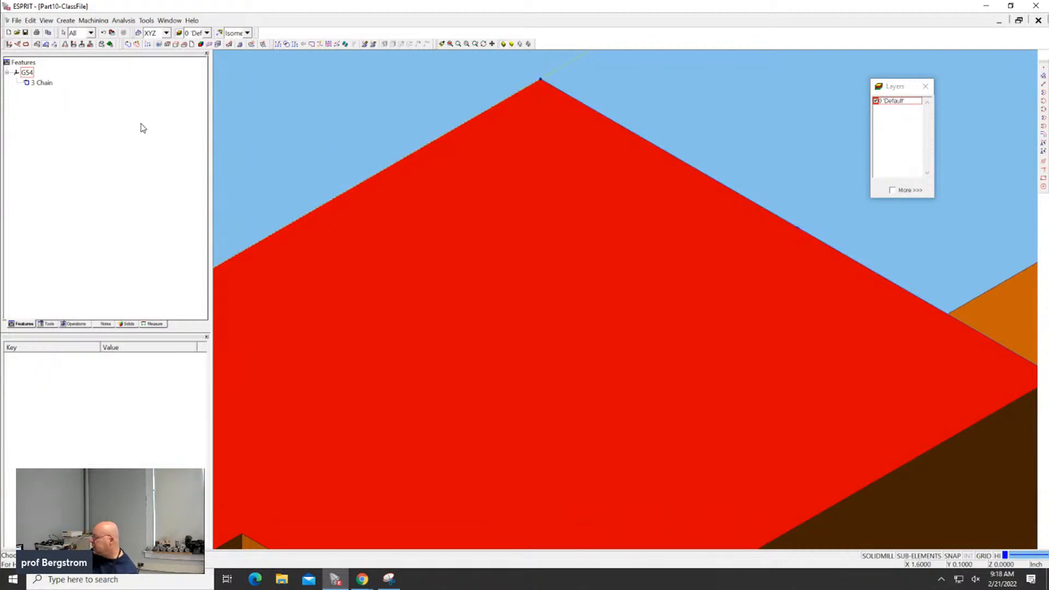
Step: Select 3 Chain to examine its path along the step's upper edge, and display the tool list
left_click(43, 83)
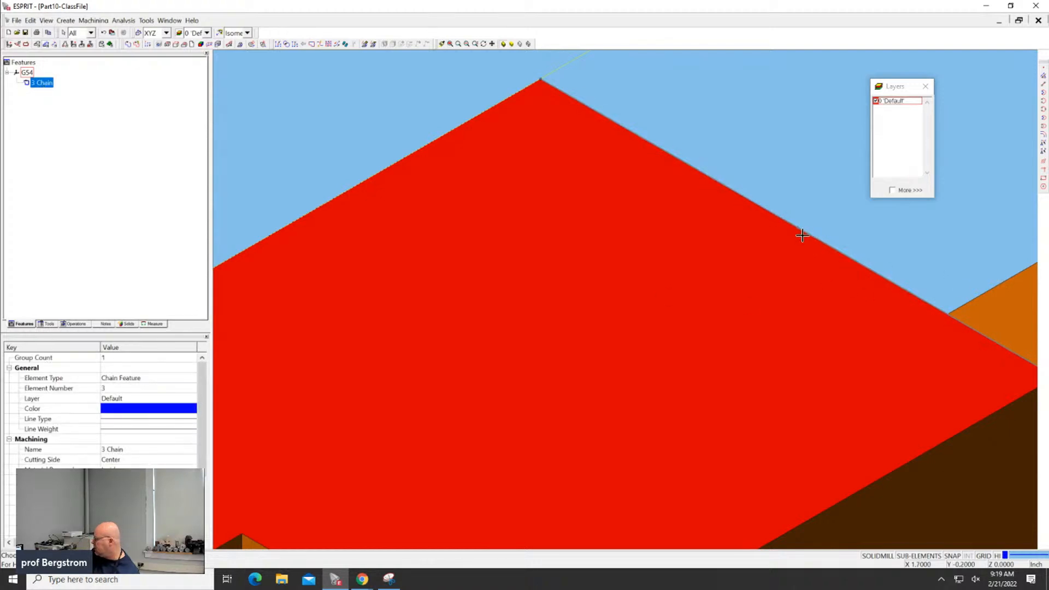
scroll(801, 232, "up", 3)
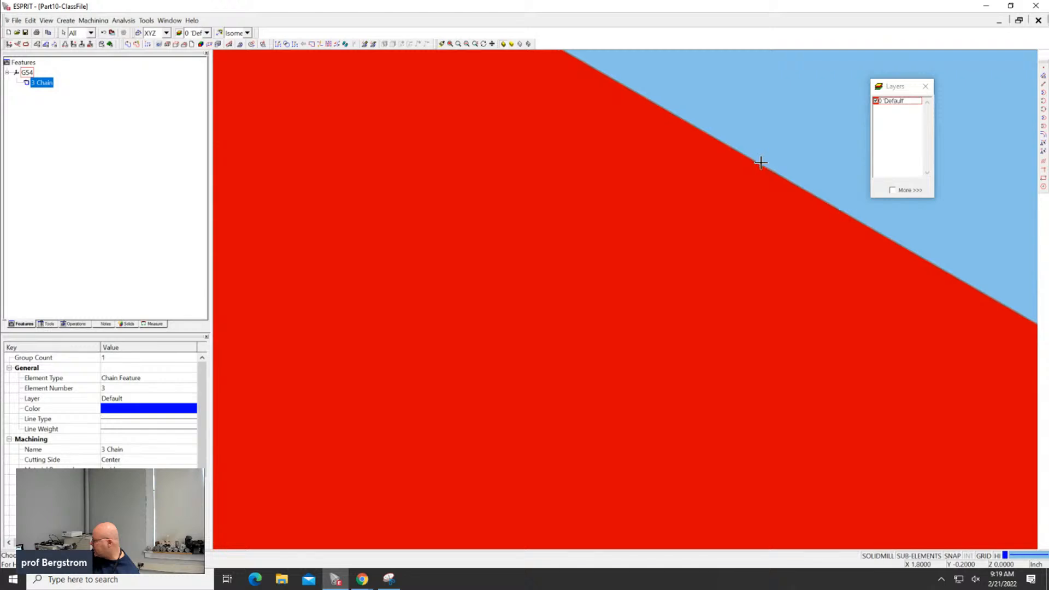
scroll(760, 163, "down", 3)
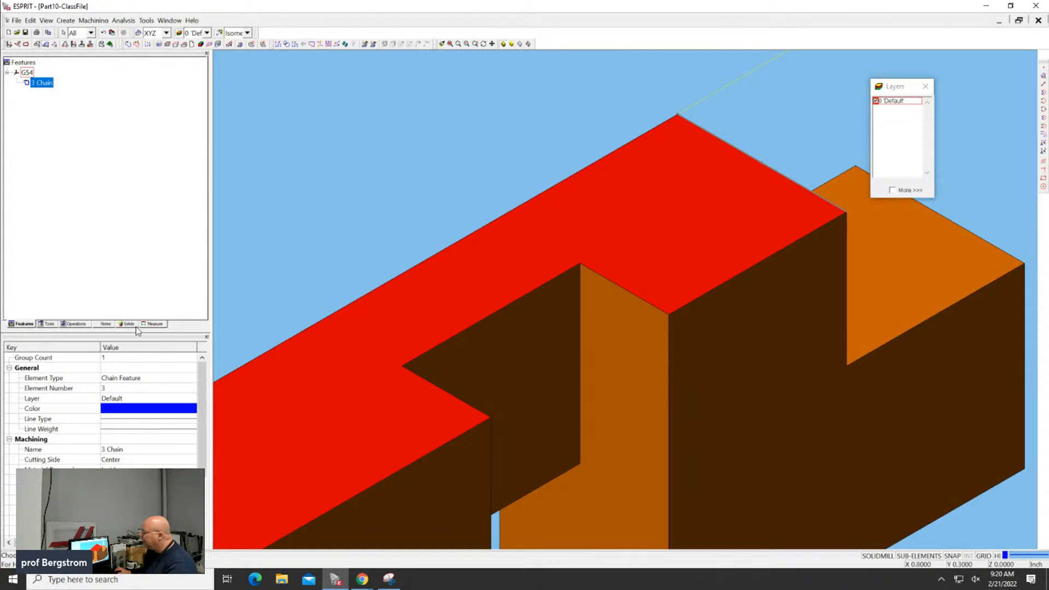
left_click(50, 325)
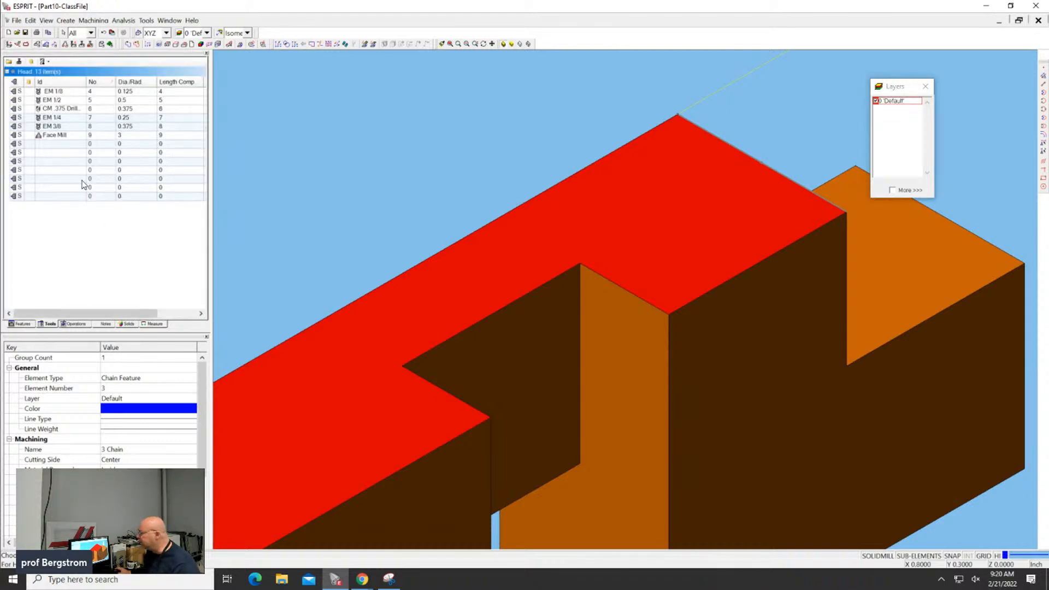
Step: Select 3 Chain along the step's upper edge and start a SolidMill contouring operation on it
left_click(61, 126)
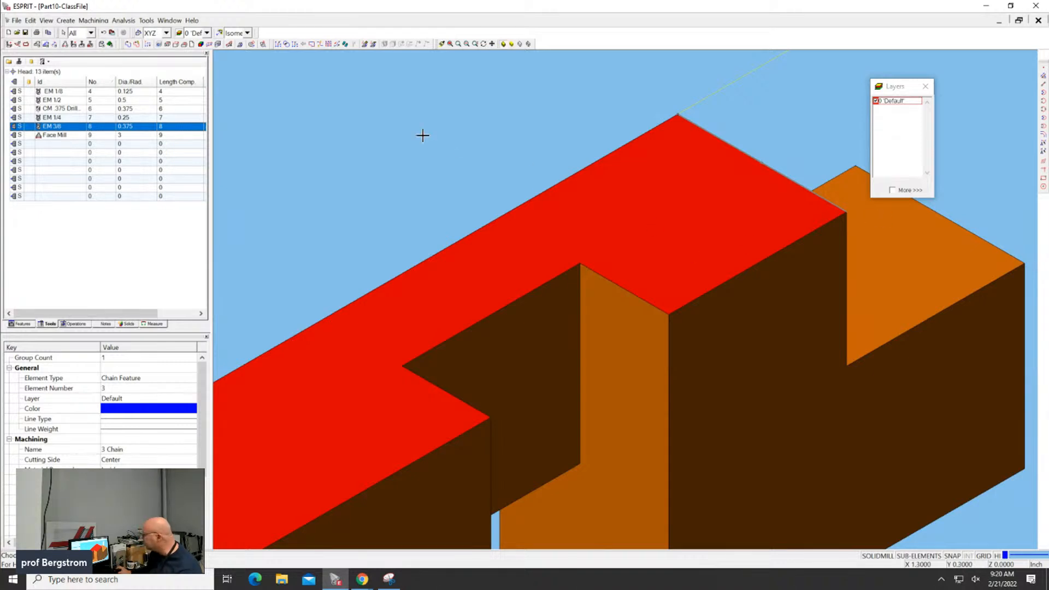
left_click(396, 149)
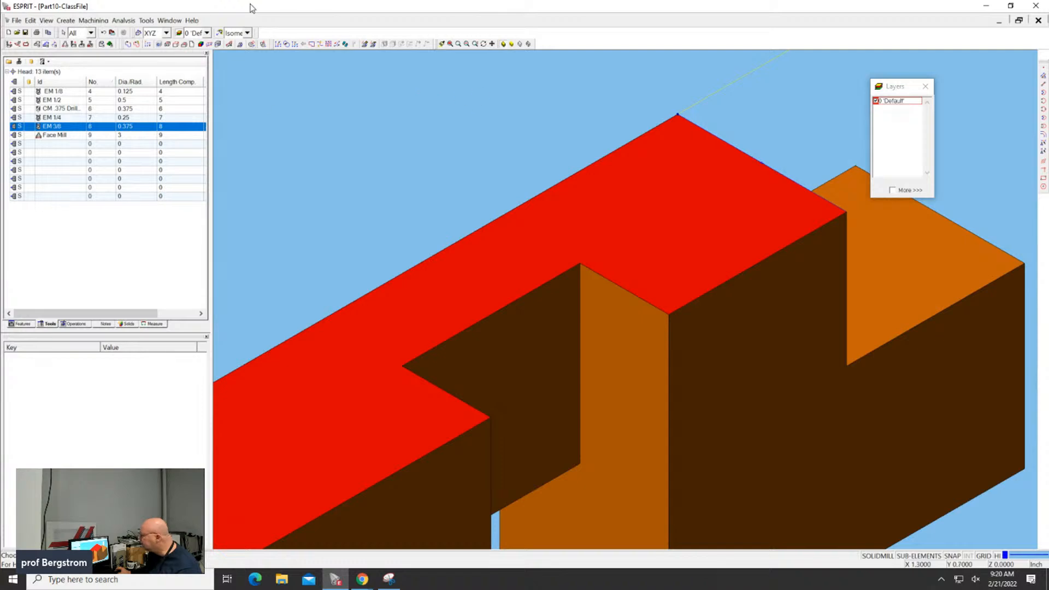
left_click(731, 145)
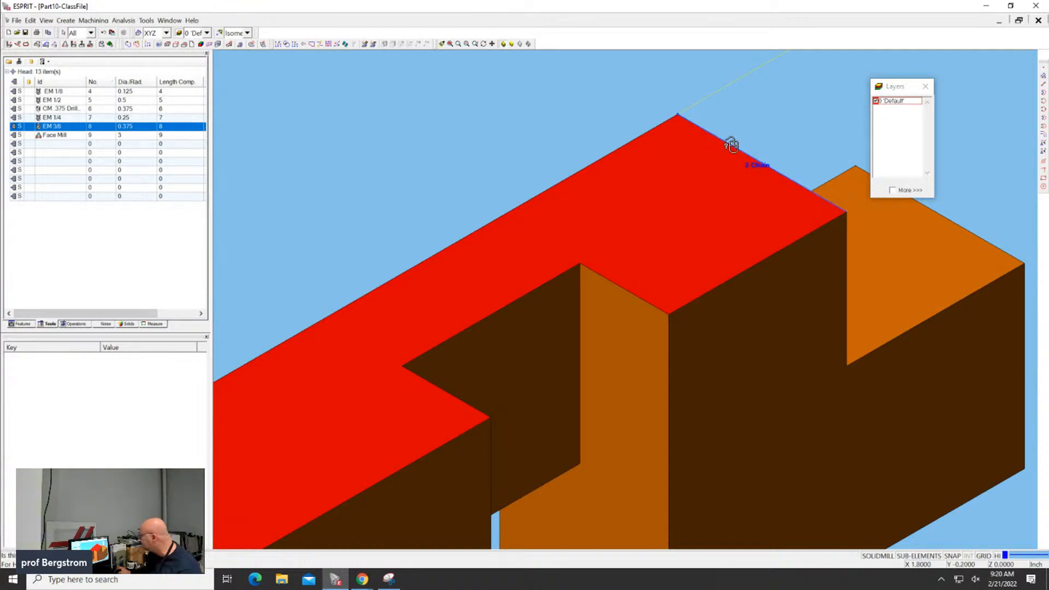
left_click(731, 145)
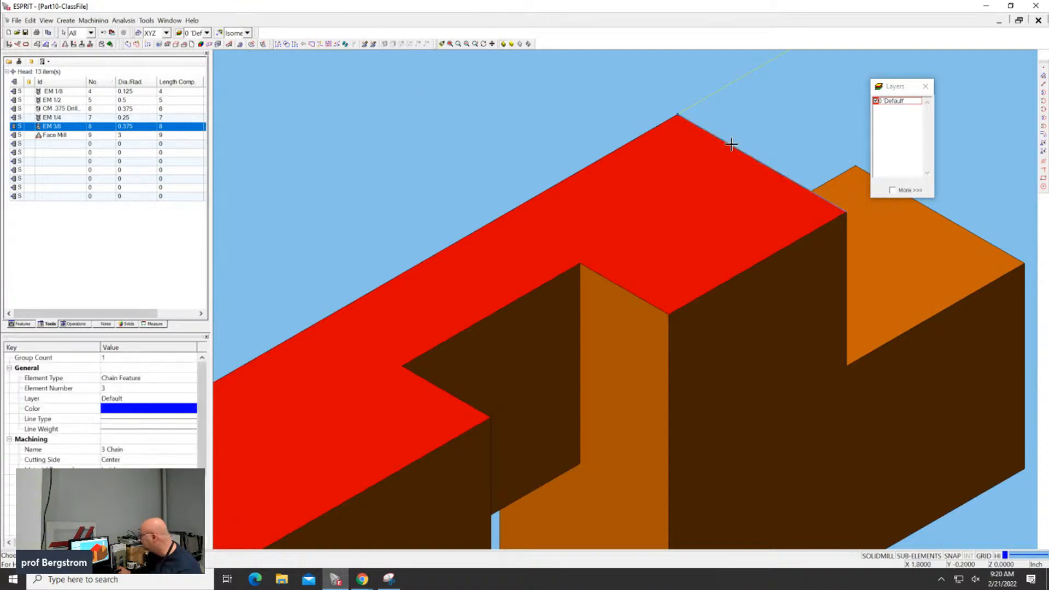
left_click(75, 45)
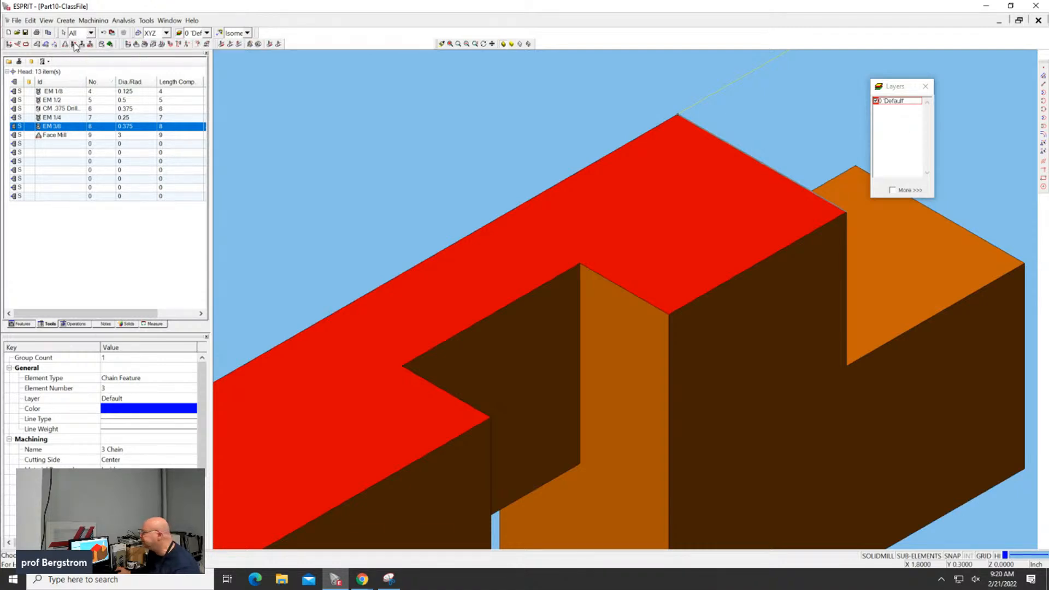
left_click(143, 43)
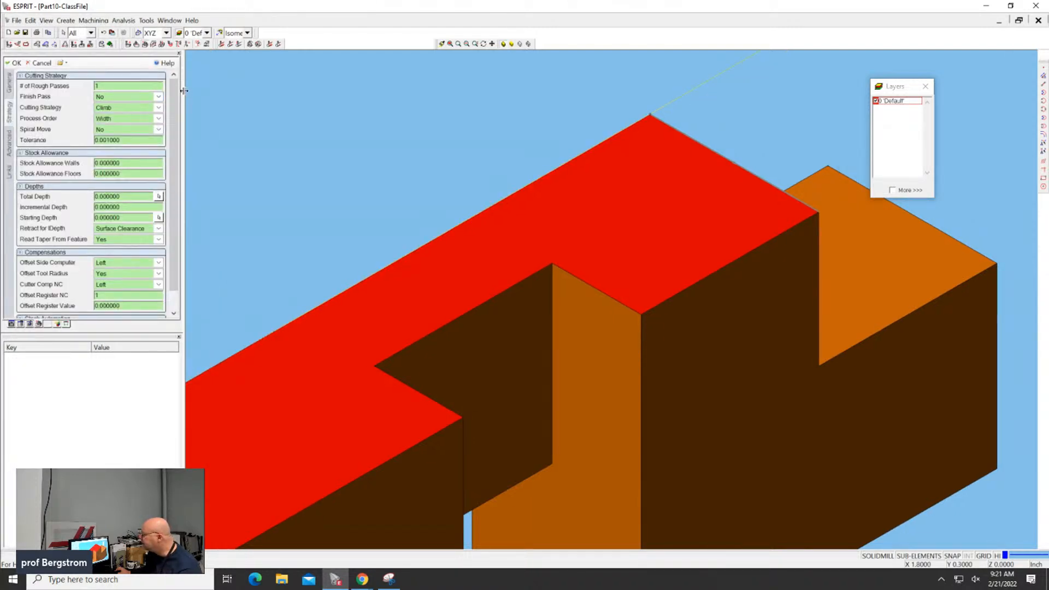
Step: Widen the contouring settings area and choose EM 3/8 as the operation's tool
left_click_drag(184, 90, 336, 110)
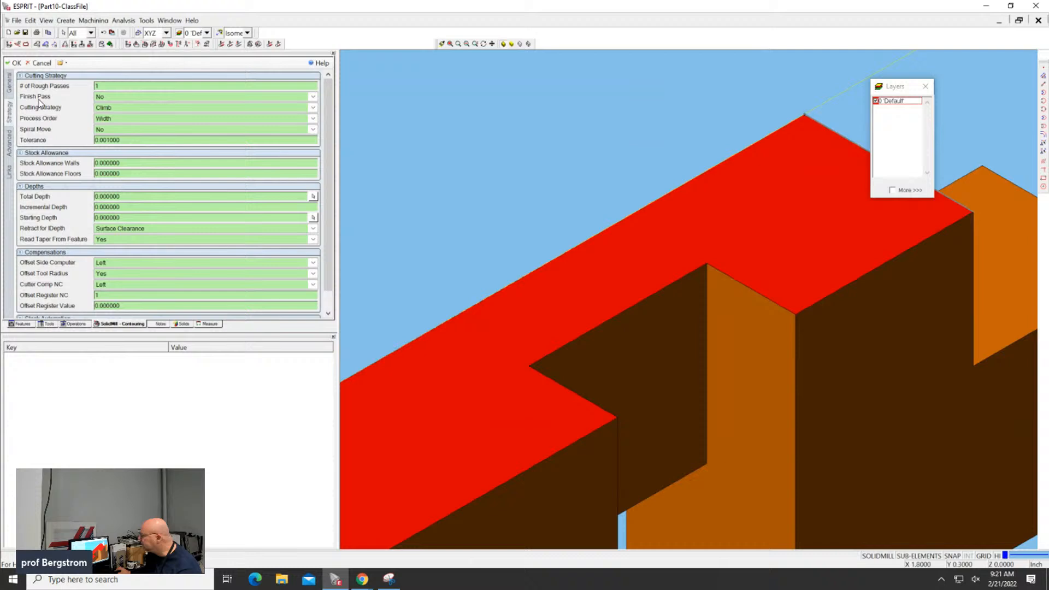
left_click(9, 82)
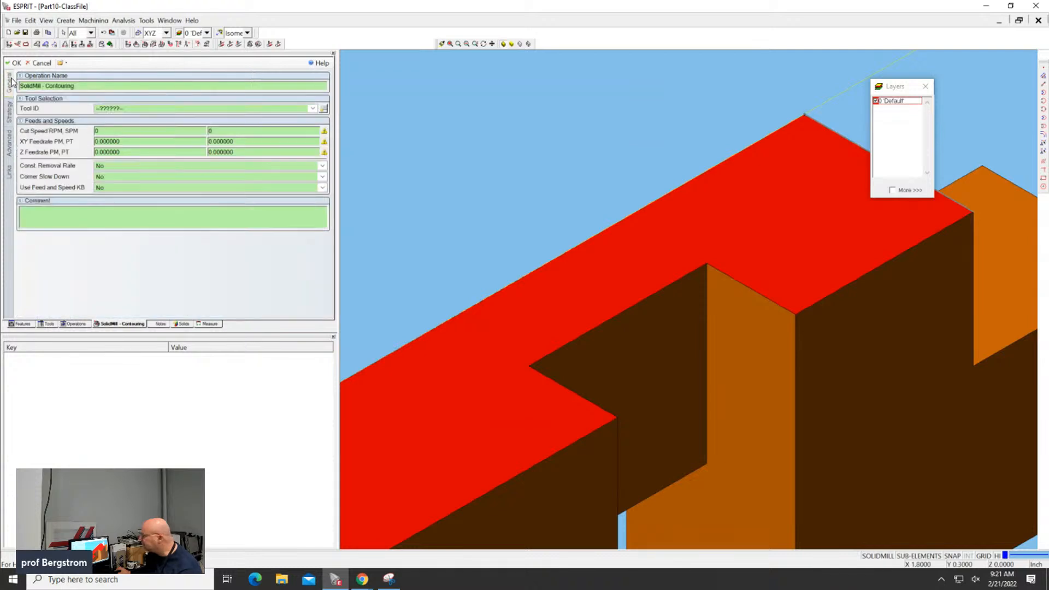
left_click(128, 109)
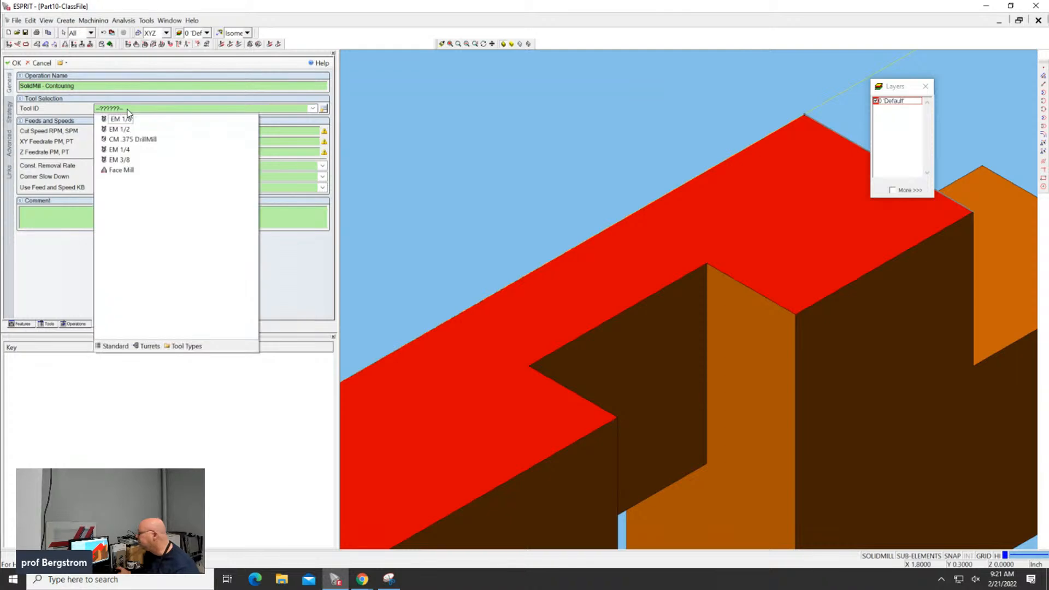
left_click(120, 159)
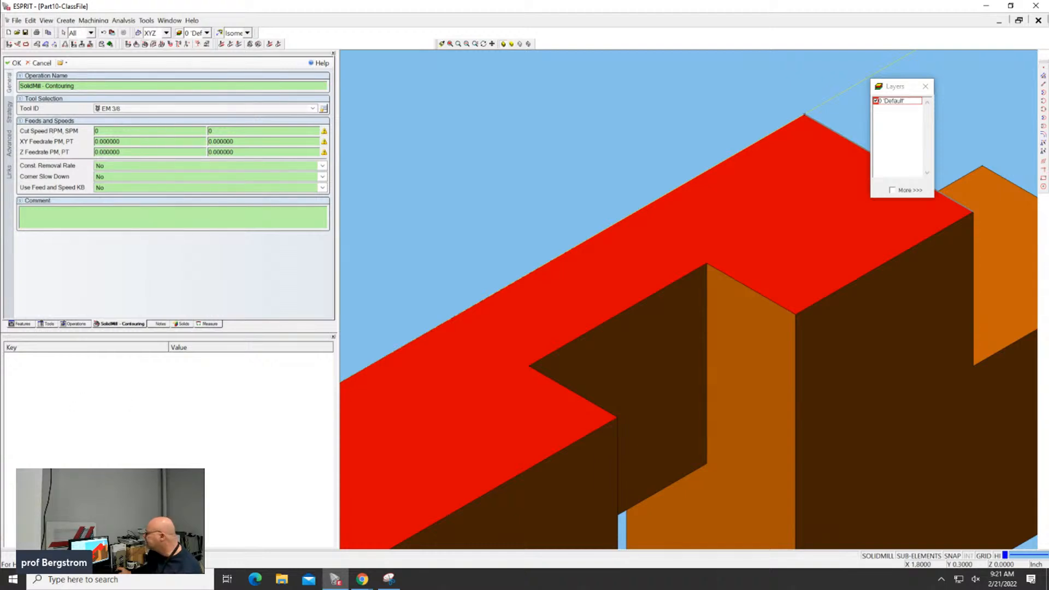
Step: Switch to Chrome and open the Manufacturing Labs site mfelabs.org in a new tab
mouse_move(367, 586)
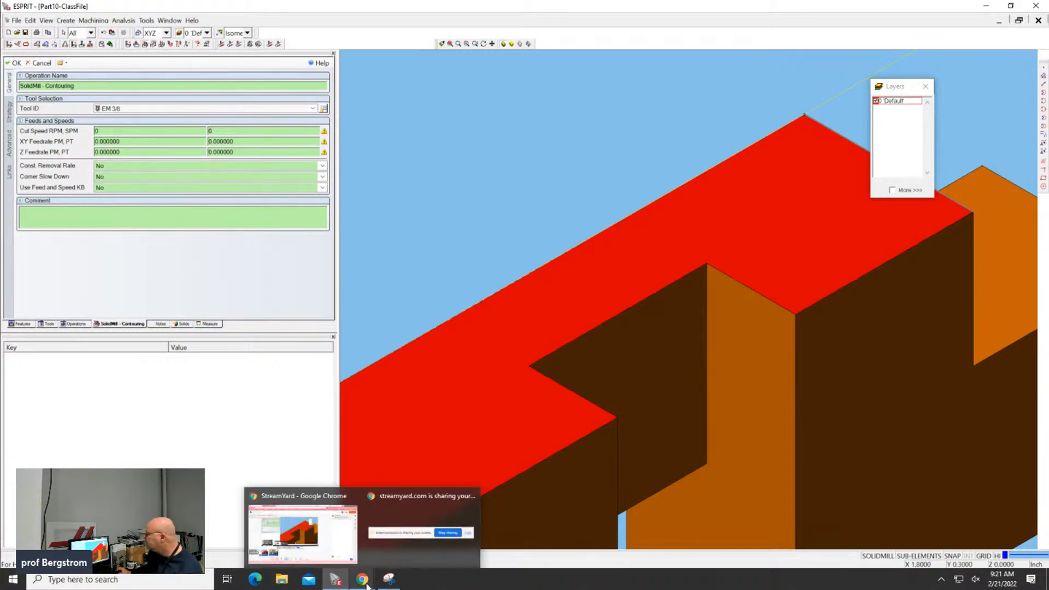
mouse_move(379, 553)
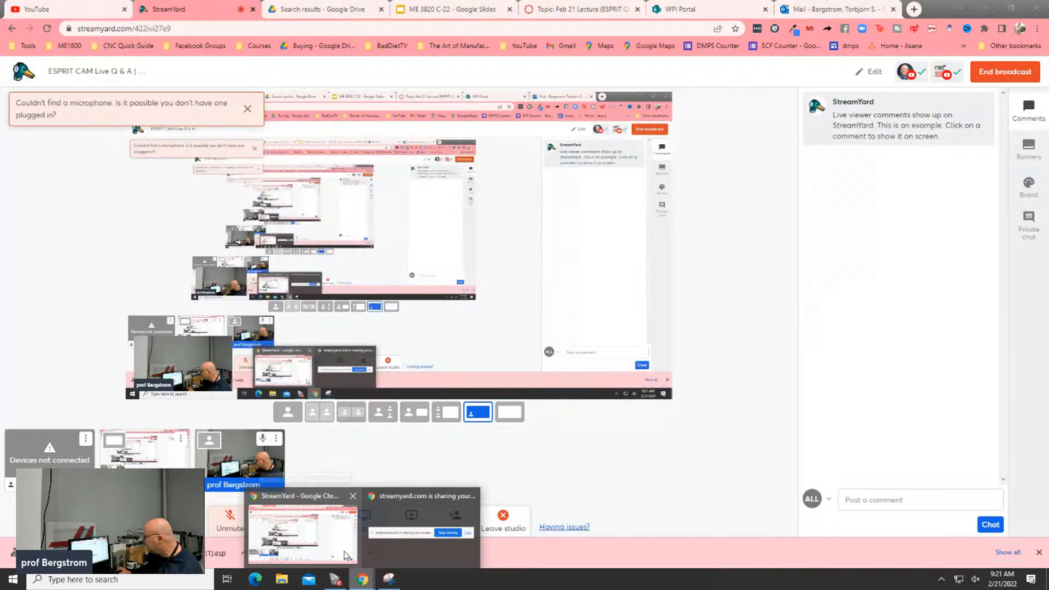
left_click(356, 557)
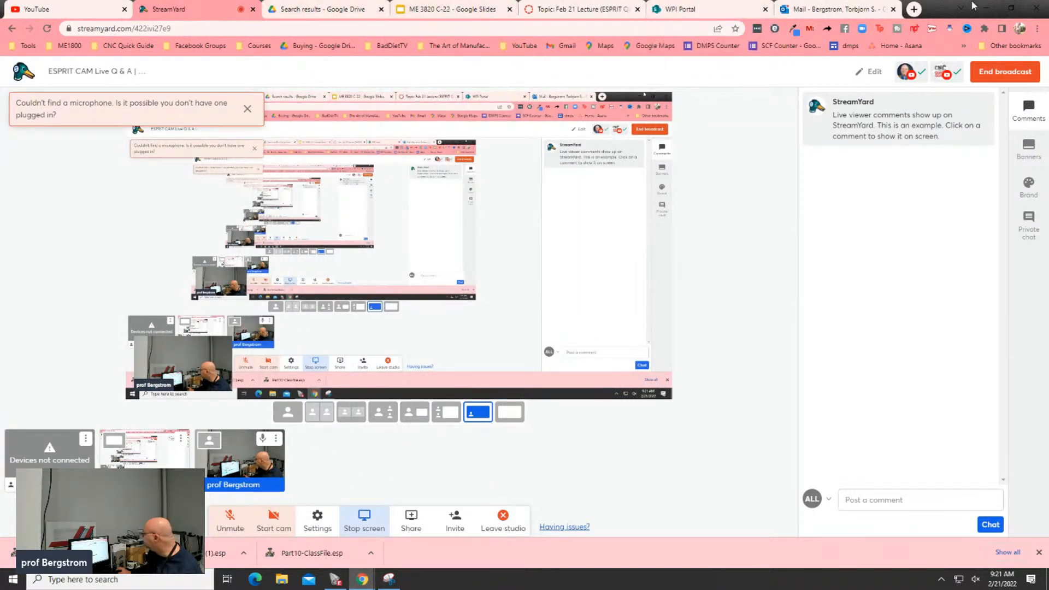
left_click(914, 9)
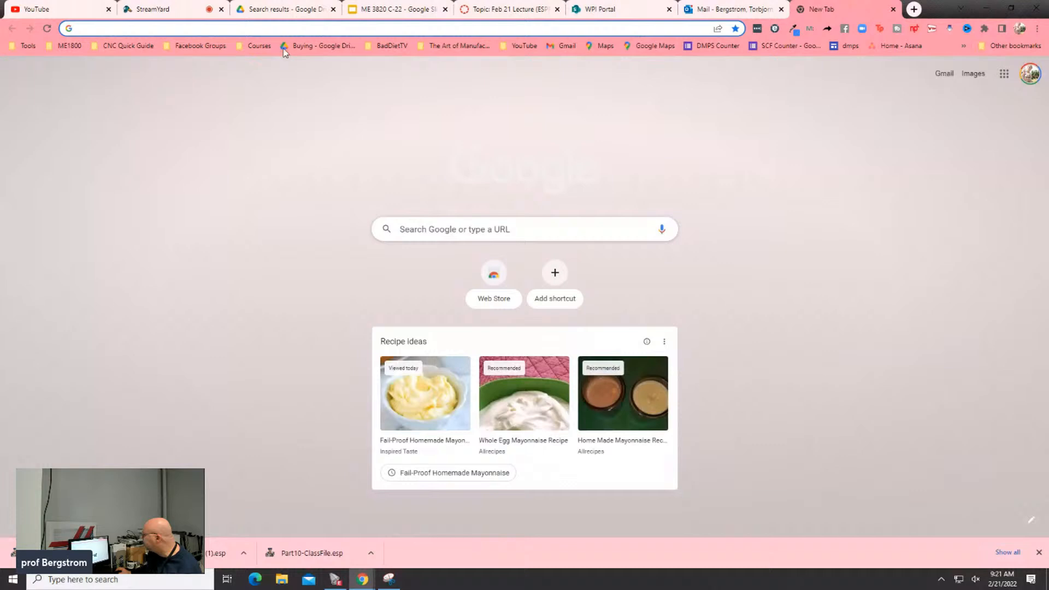
left_click(377, 31)
type("m")
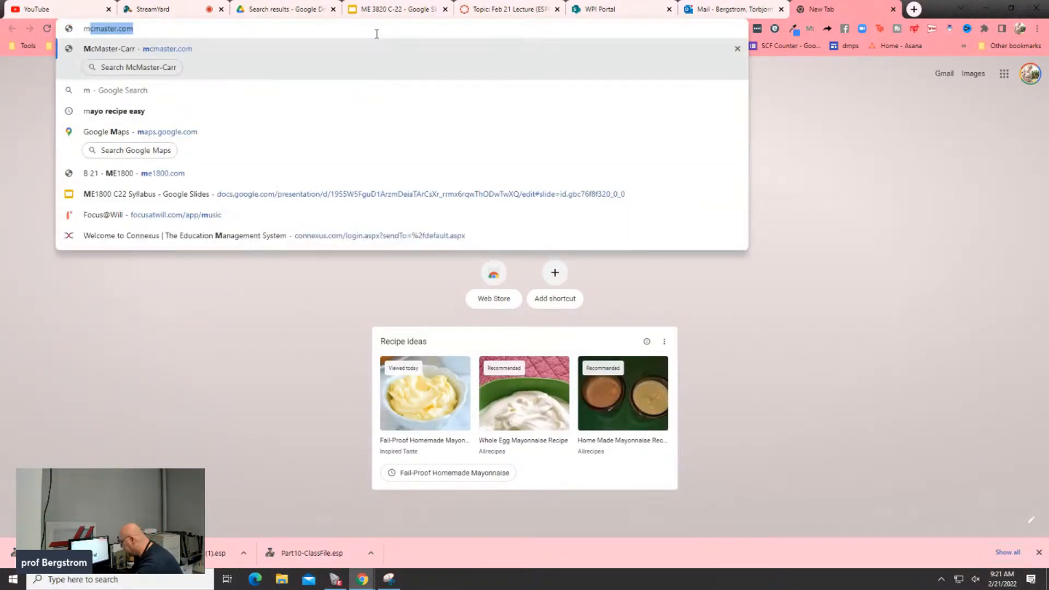
type("felab")
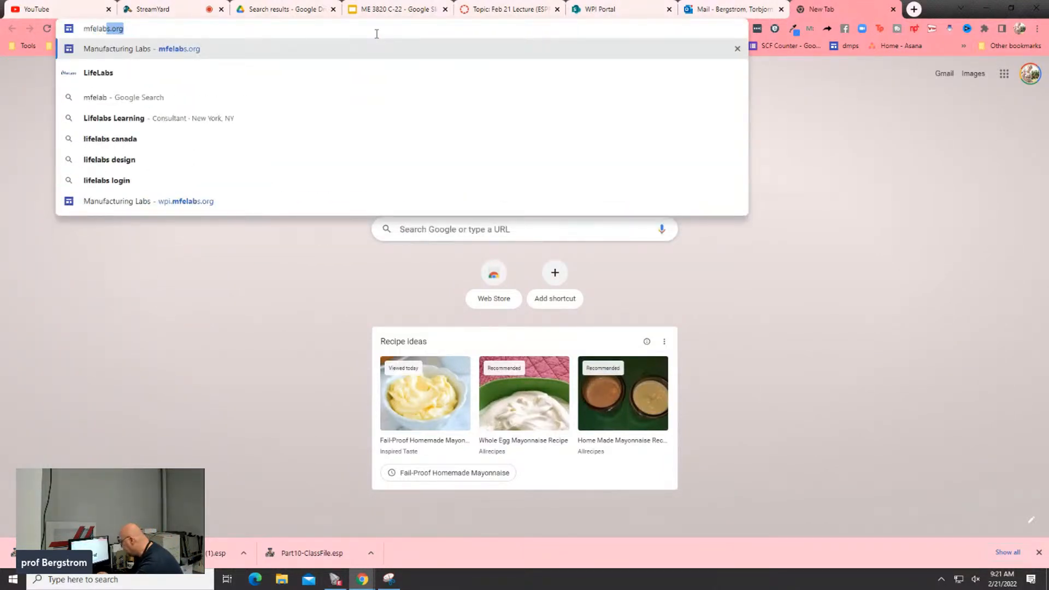
type("s.org")
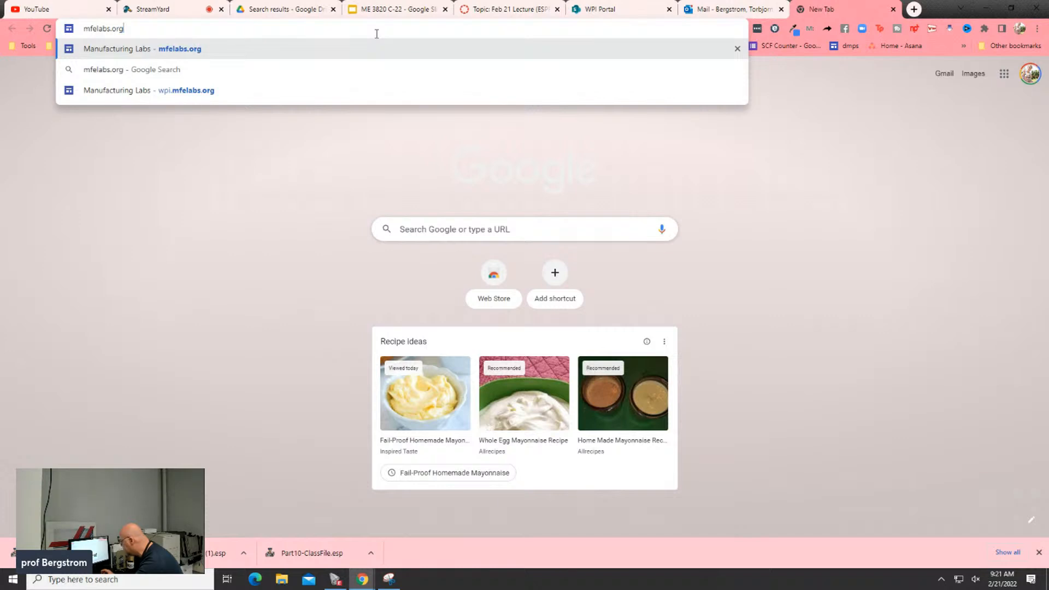
key("Return")
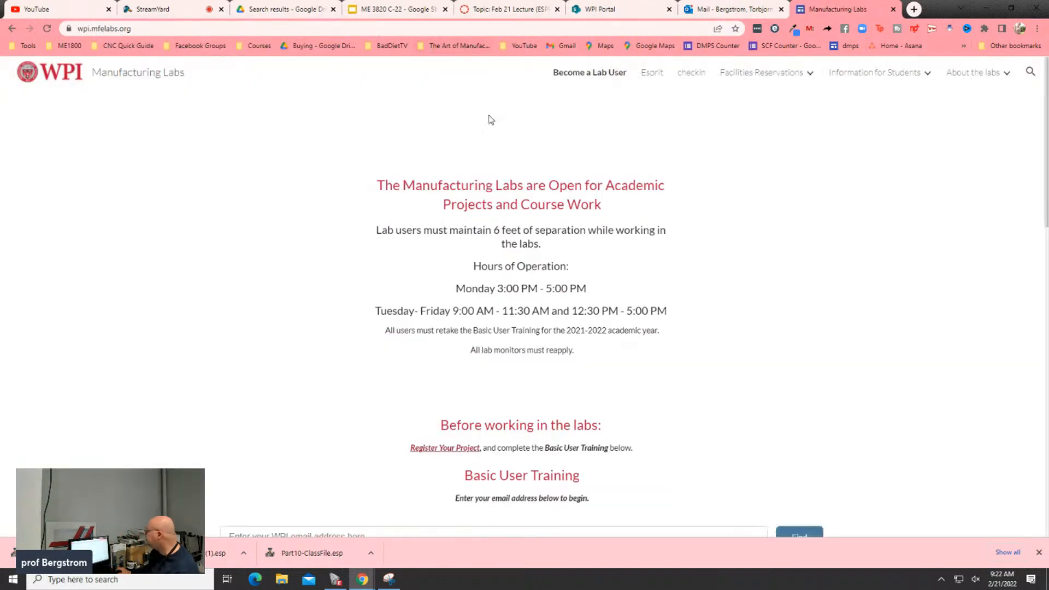
Step: Open the Feeds and Speeds page from the student information and bring up its Non-ferrous Endmills chart
mouse_move(906, 78)
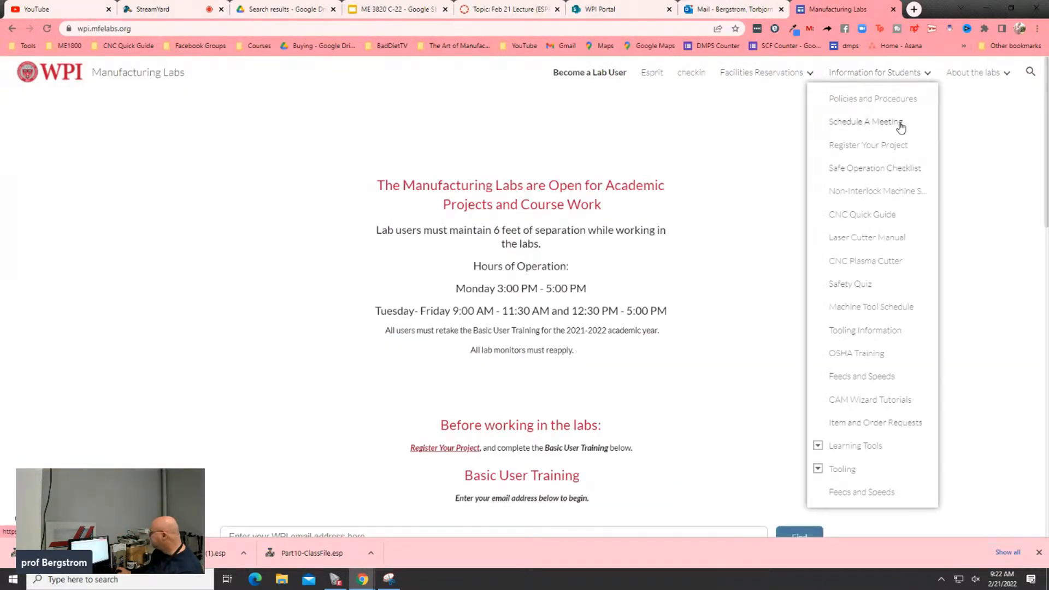
left_click(860, 377)
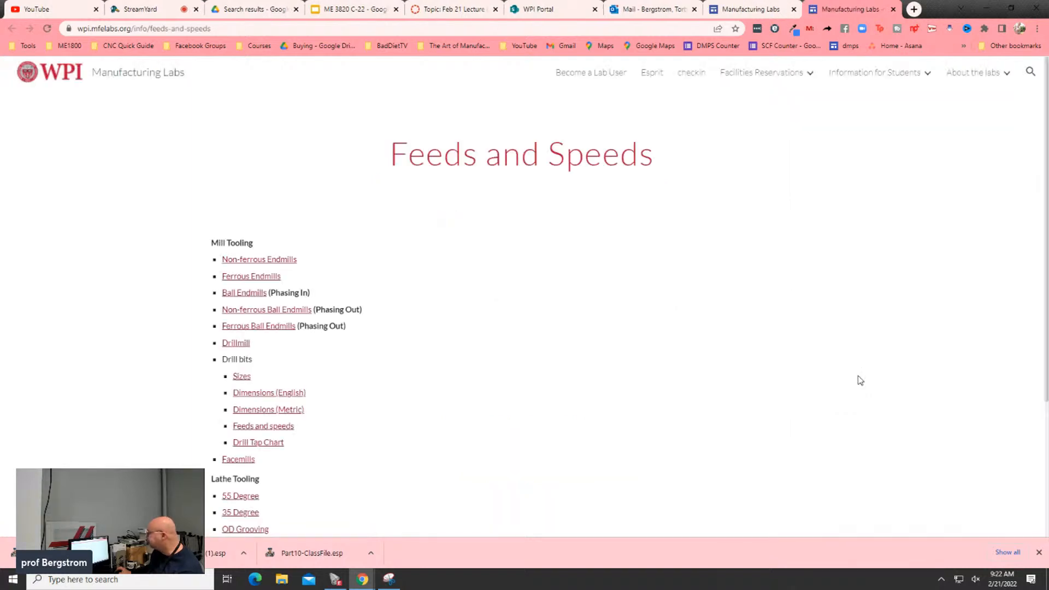
left_click(250, 260)
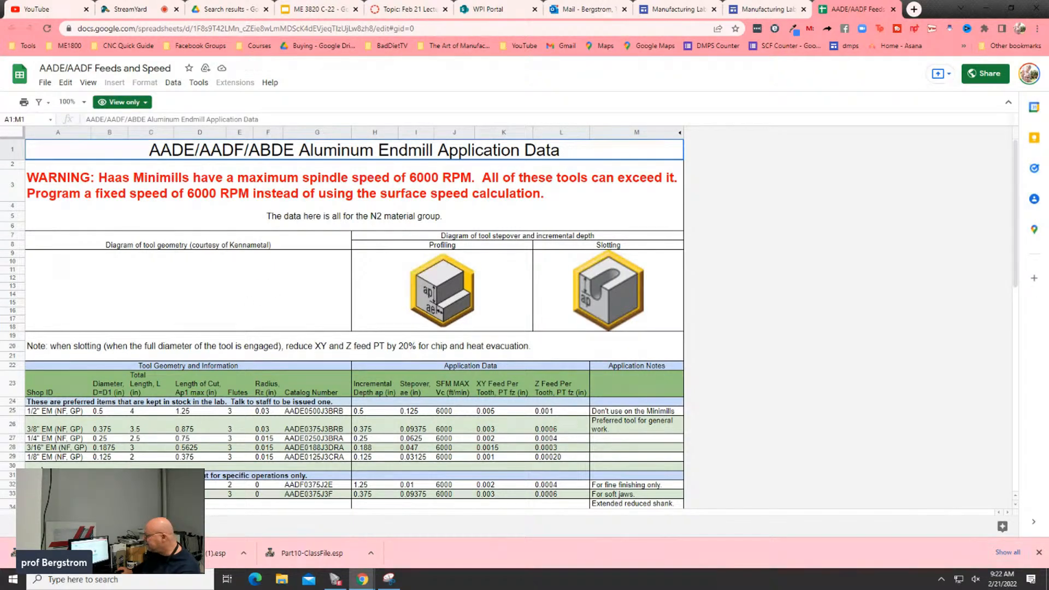
Step: Examine the row for the preferred 3/8" EM (NF, GP) in the chart, reading across its tool geometry cells
scroll(32, 378, "down", 2)
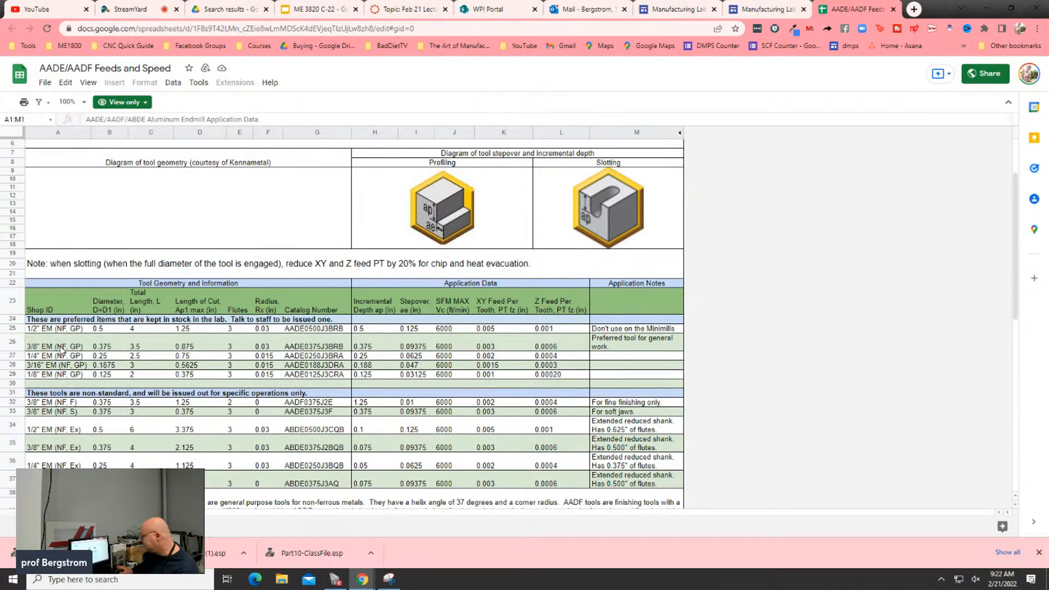
left_click(62, 350)
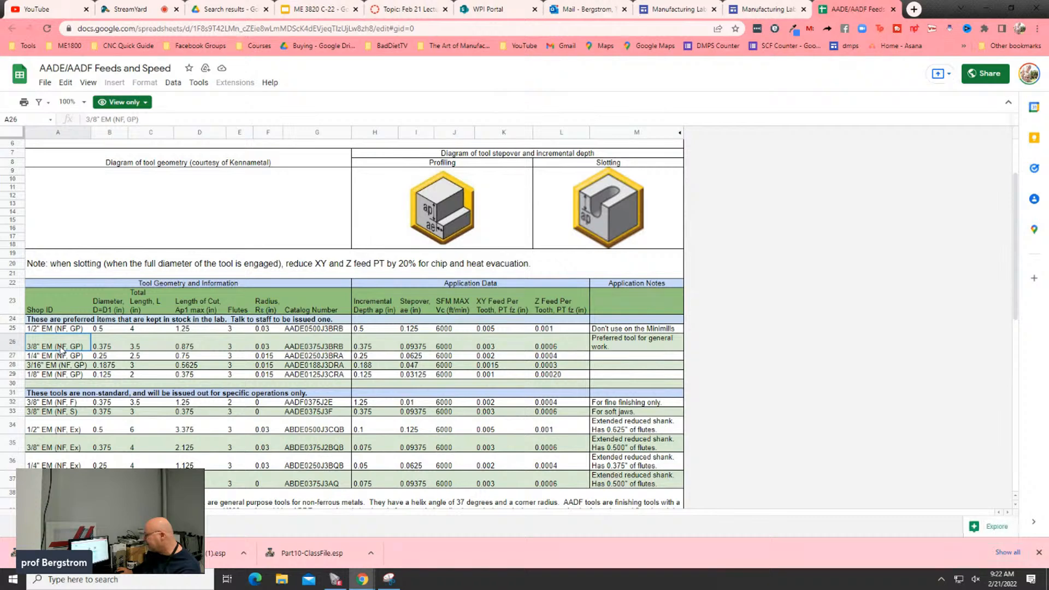
key("Right")
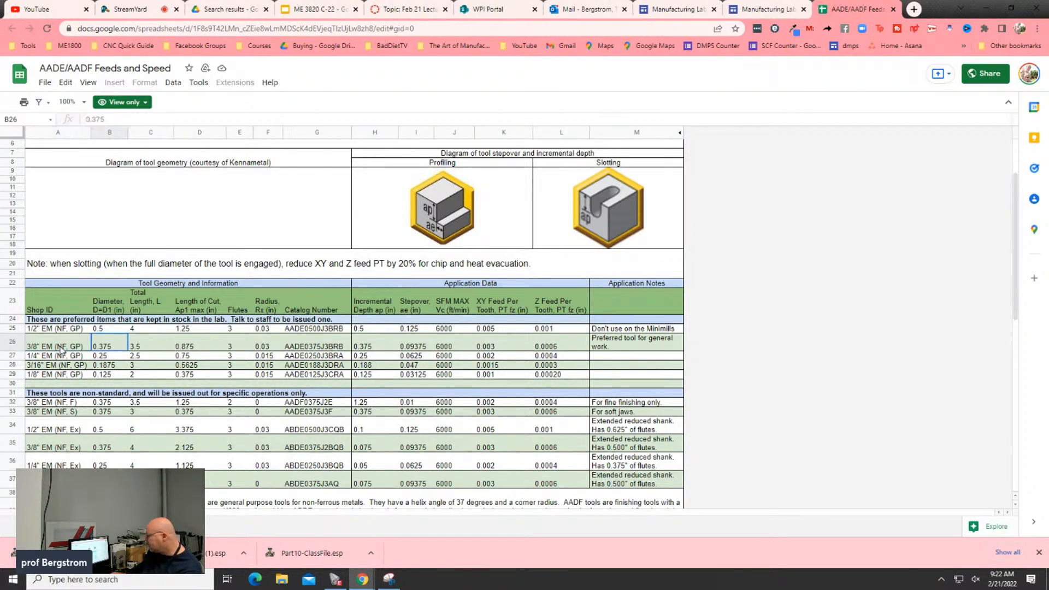
key("Right")
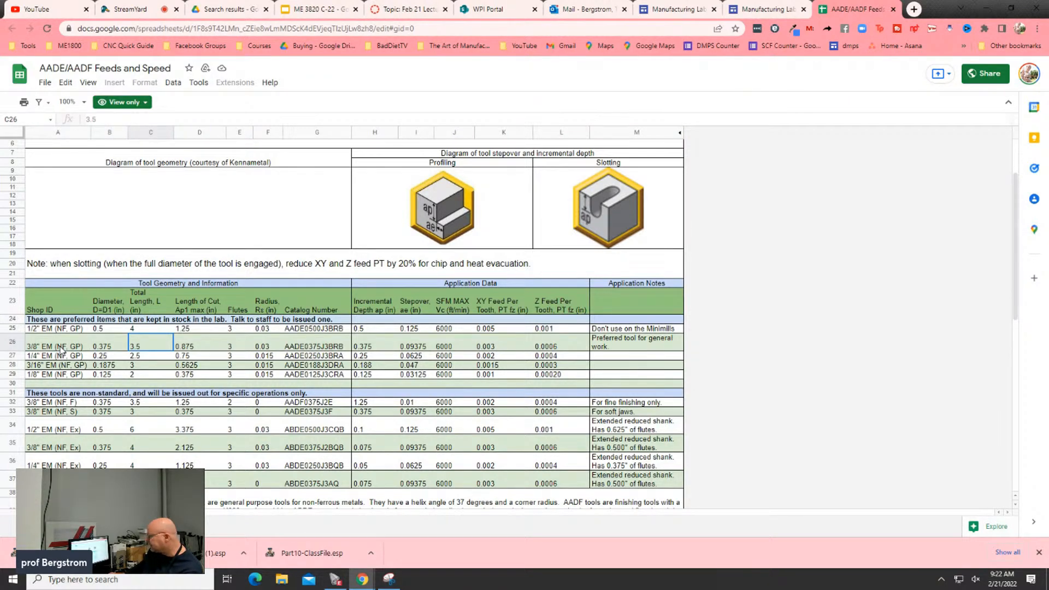
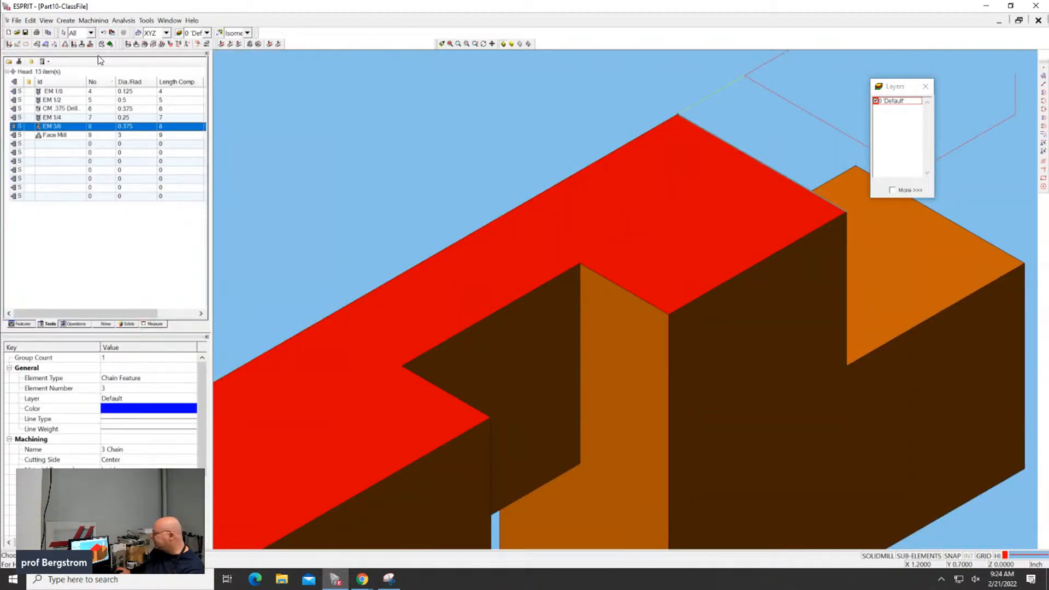
Step: Return to ESPRIT's SolidMill contouring settings for EM 3/8 and set the cut speed to 6000 RPM
left_click(72, 324)
double_click(82, 81)
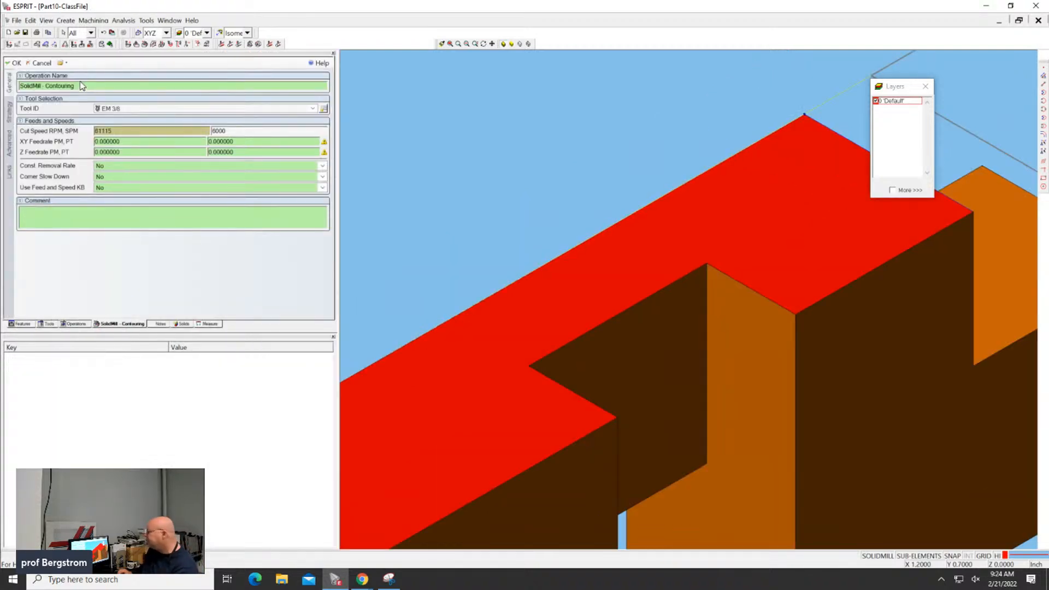
left_click(237, 130)
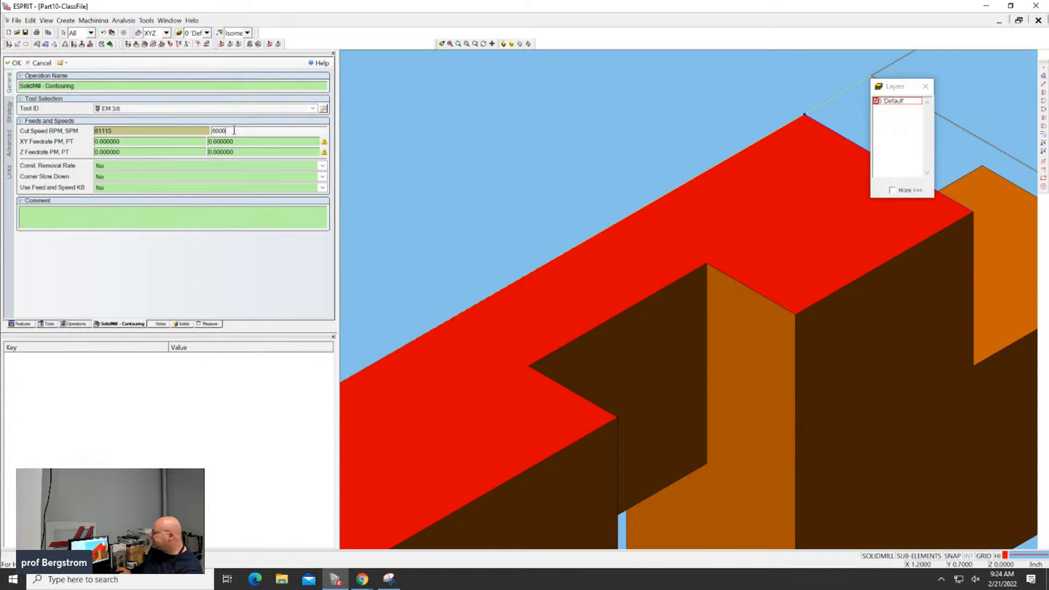
double_click(105, 130)
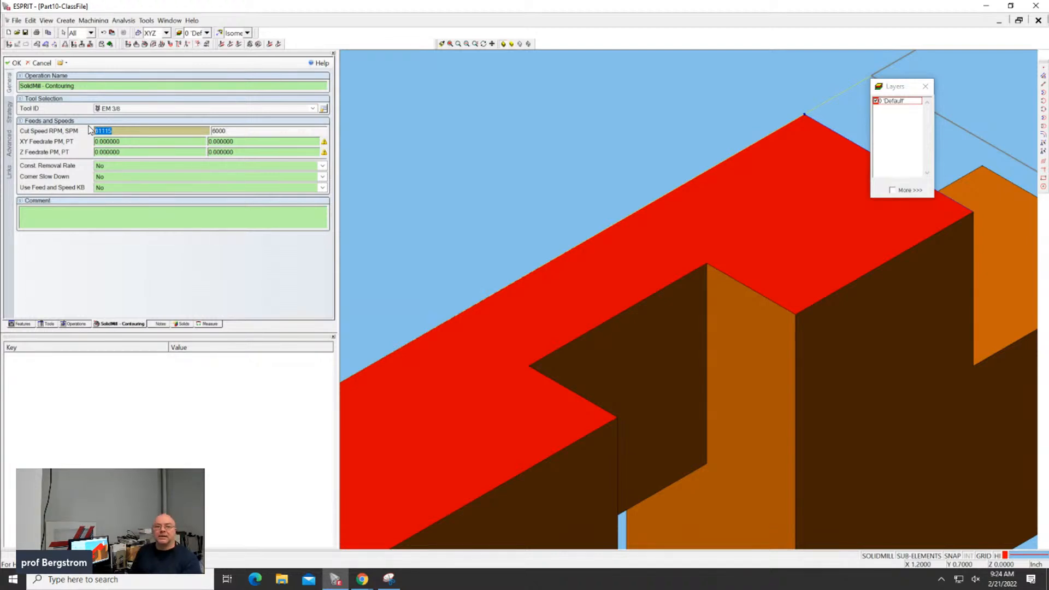
type("6000")
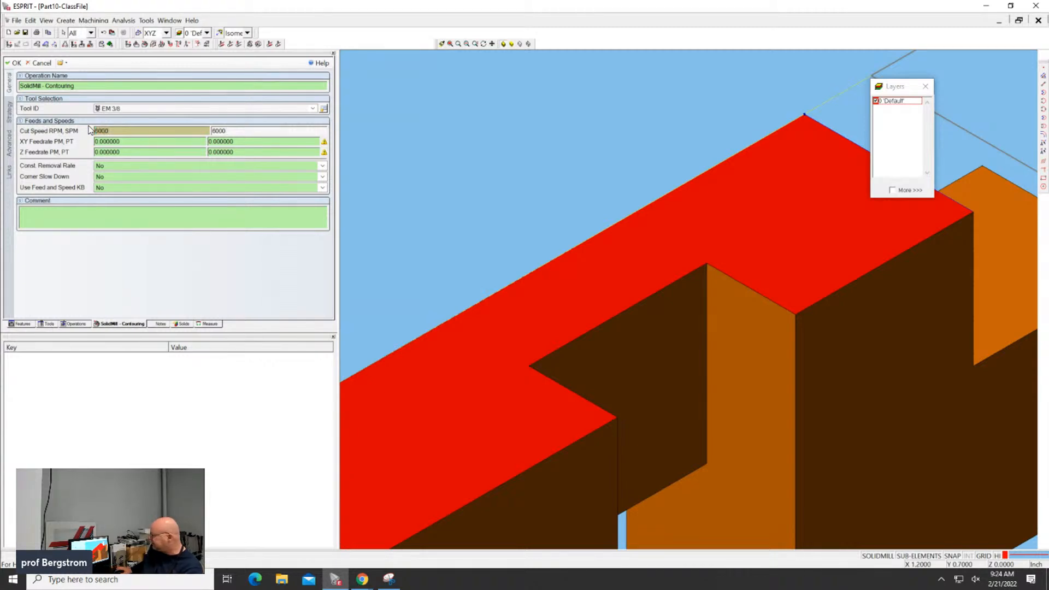
left_click(252, 129)
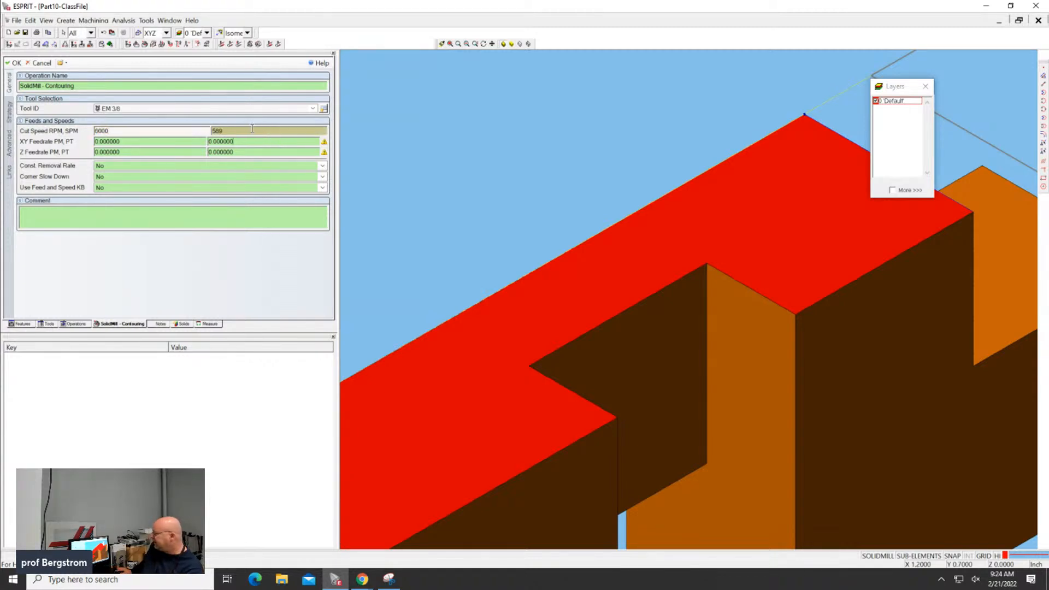
left_click_drag(226, 130, 202, 133)
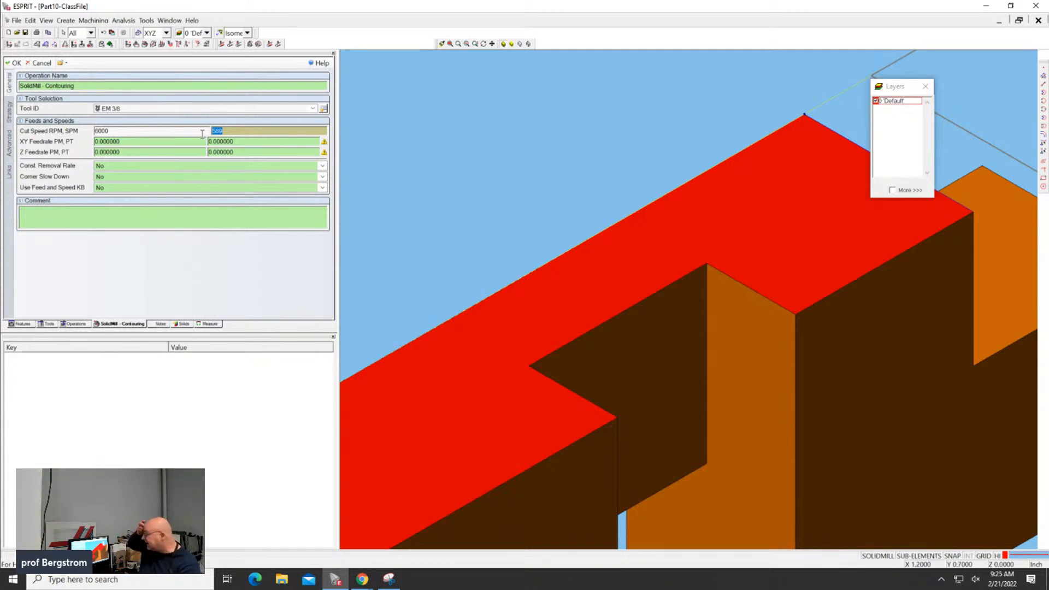
left_click(478, 225)
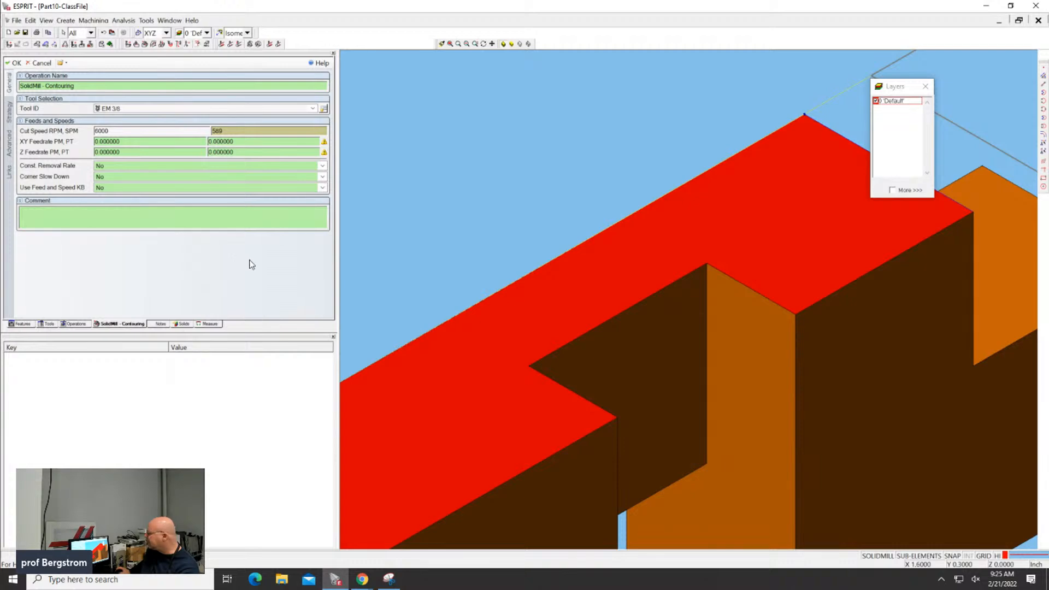
Step: Switch to the feeds chart in Chrome and read the 3/8" EM (NF, GP) row's incremental depth, stepover, and XY and Z feed per tooth
left_click(358, 578)
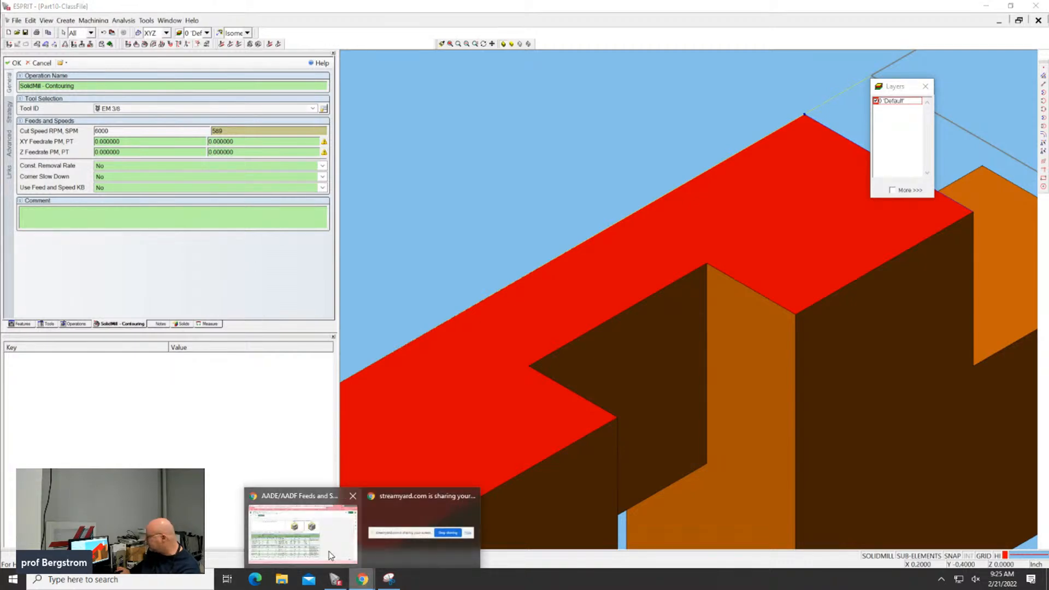
left_click(331, 556)
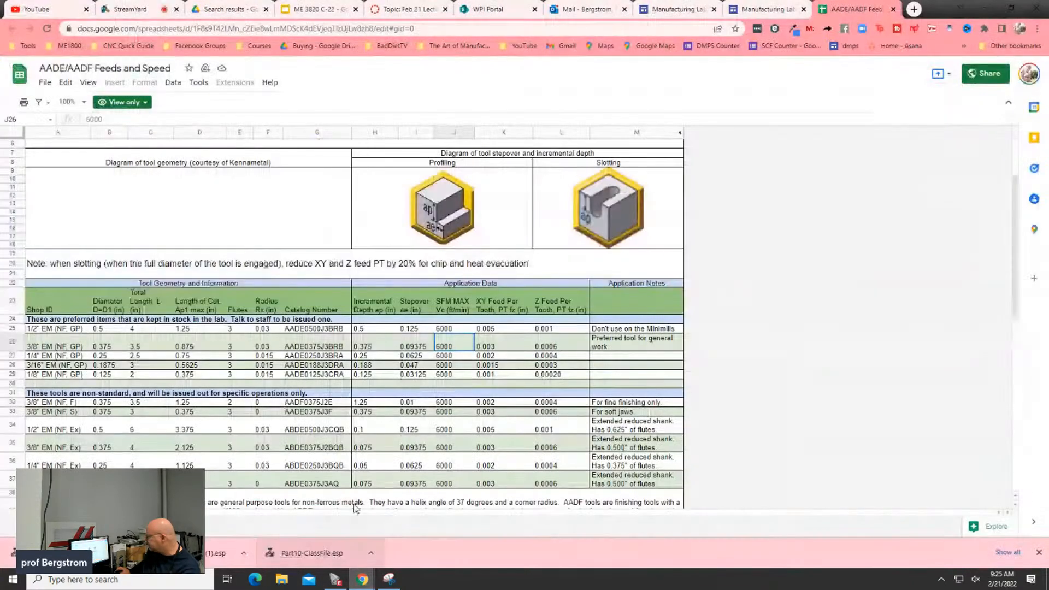
left_click(385, 349)
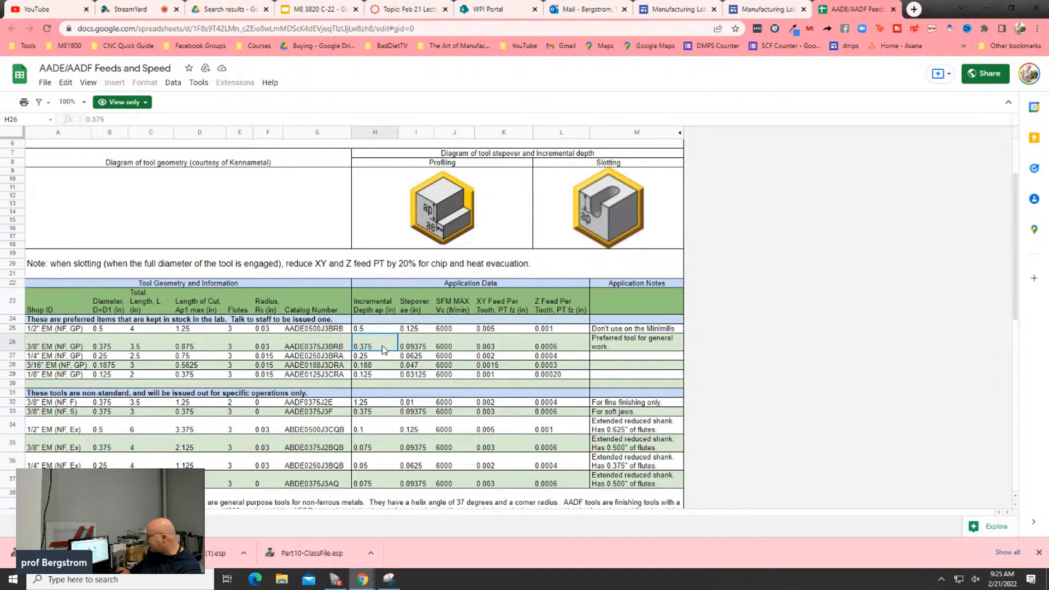
left_click(421, 347)
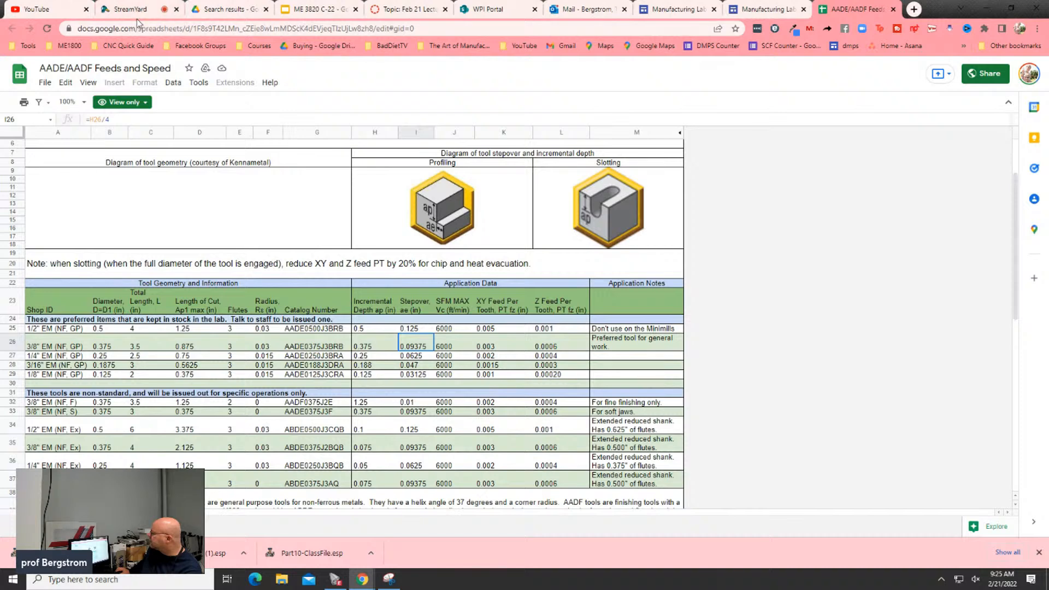
left_click(335, 581)
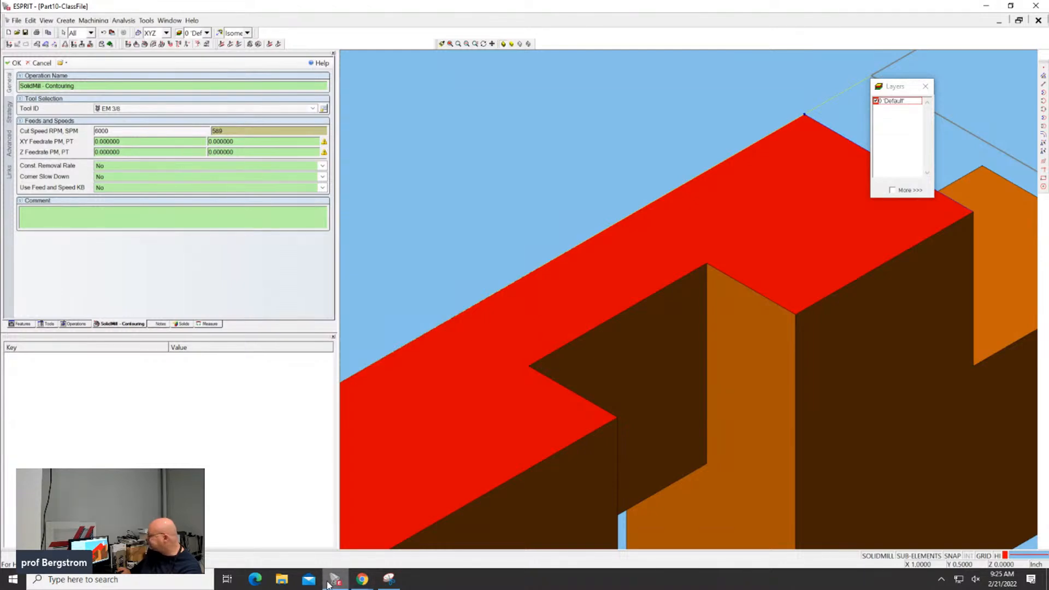
left_click(364, 579)
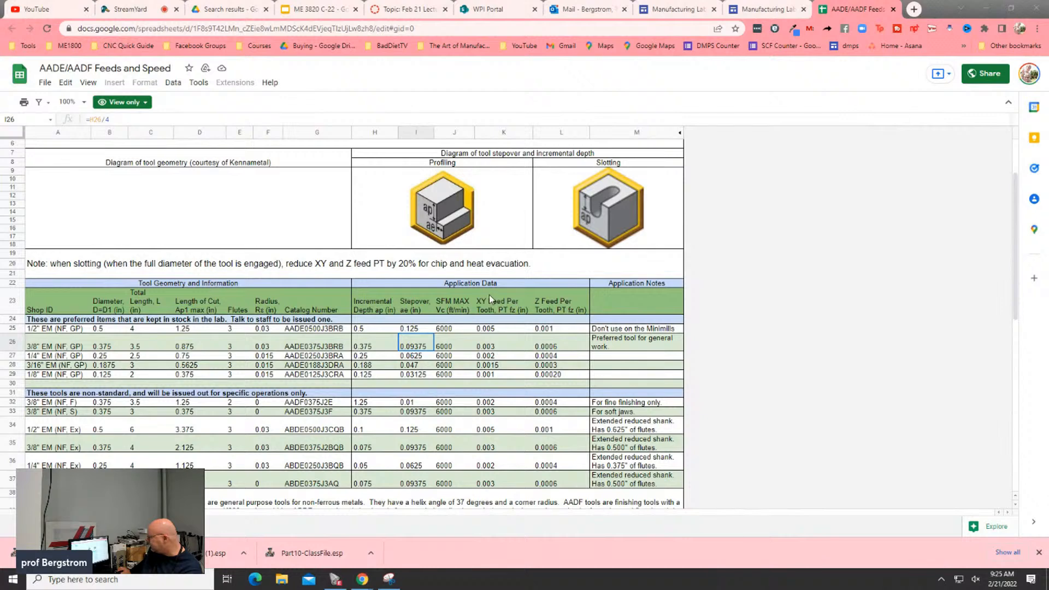
left_click(485, 346)
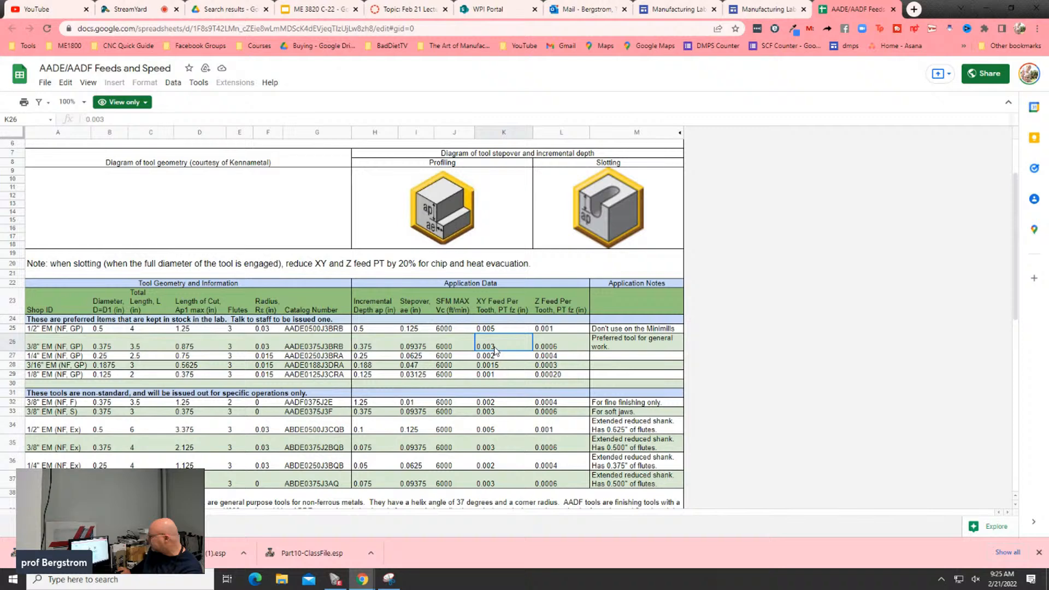
left_click(545, 348)
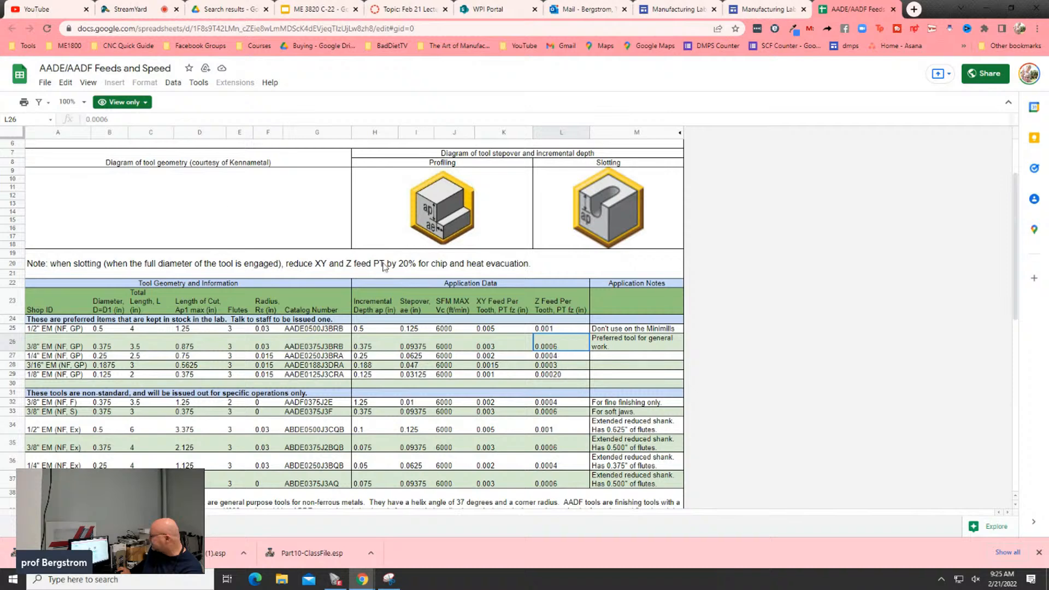
Step: Return to ESPRIT and create the contouring operation with feedrates per tooth entered as 003 for XY and 0006 for Z
left_click(335, 579)
left_click(248, 142)
type("003")
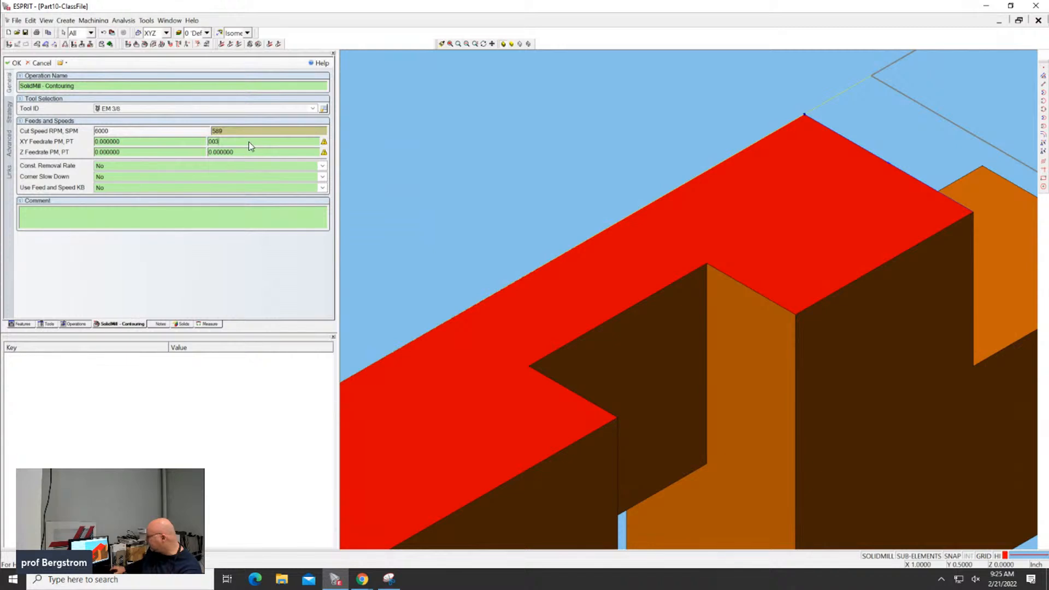
left_click(256, 153)
double_click(257, 153)
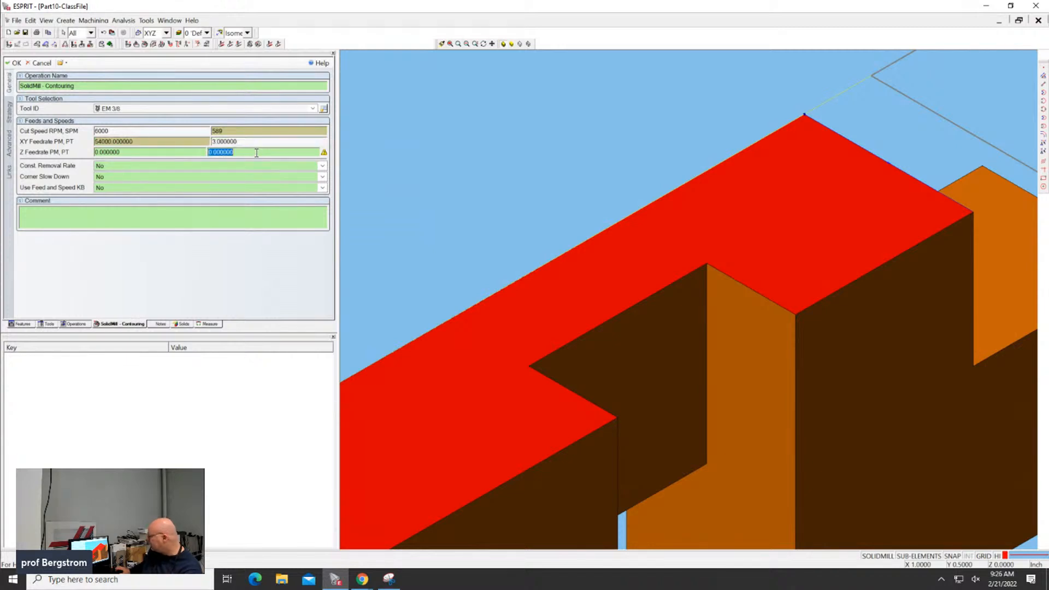
type("0000")
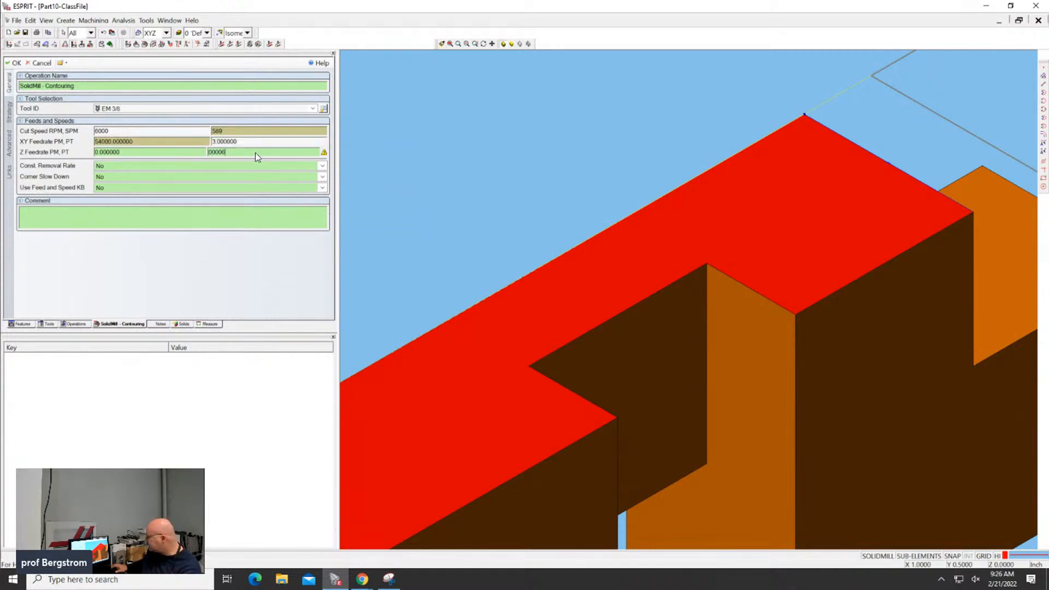
type("6")
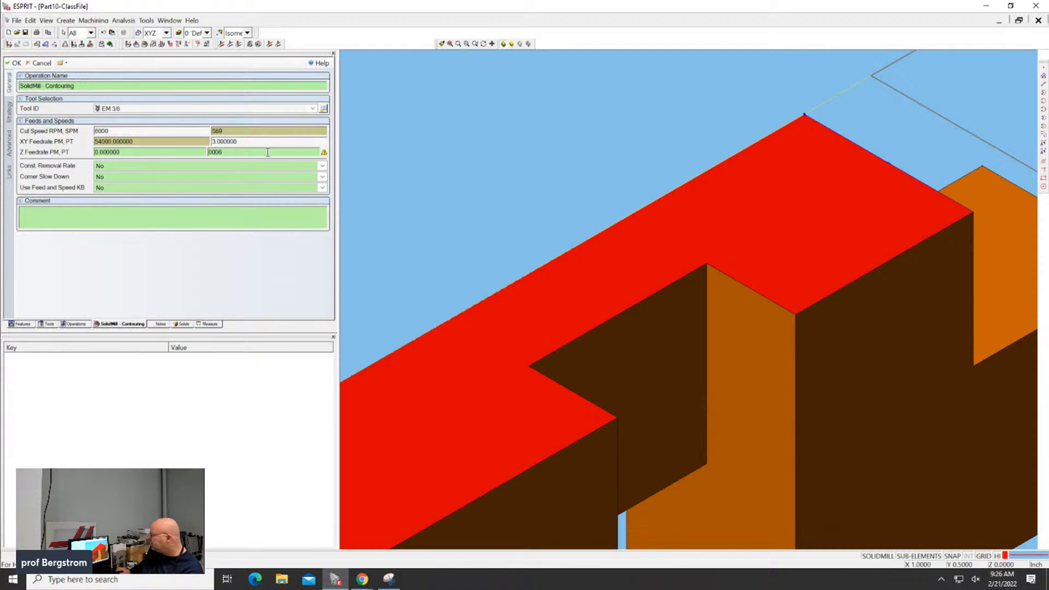
key("Return")
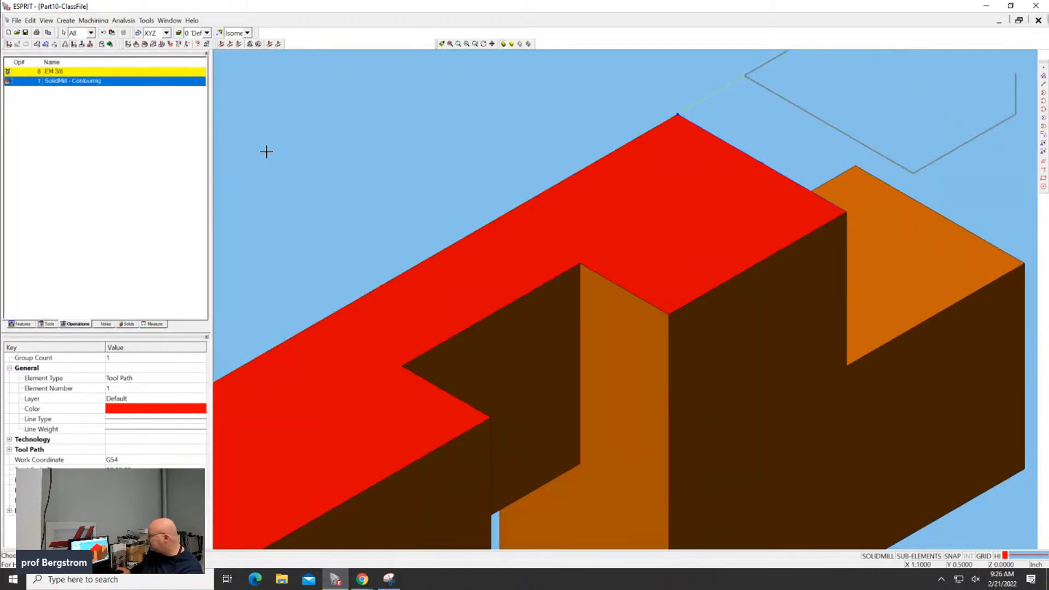
Step: Reopen the SolidMill - Contouring operation and correct its XY feedrate per tooth to .003
double_click(104, 80)
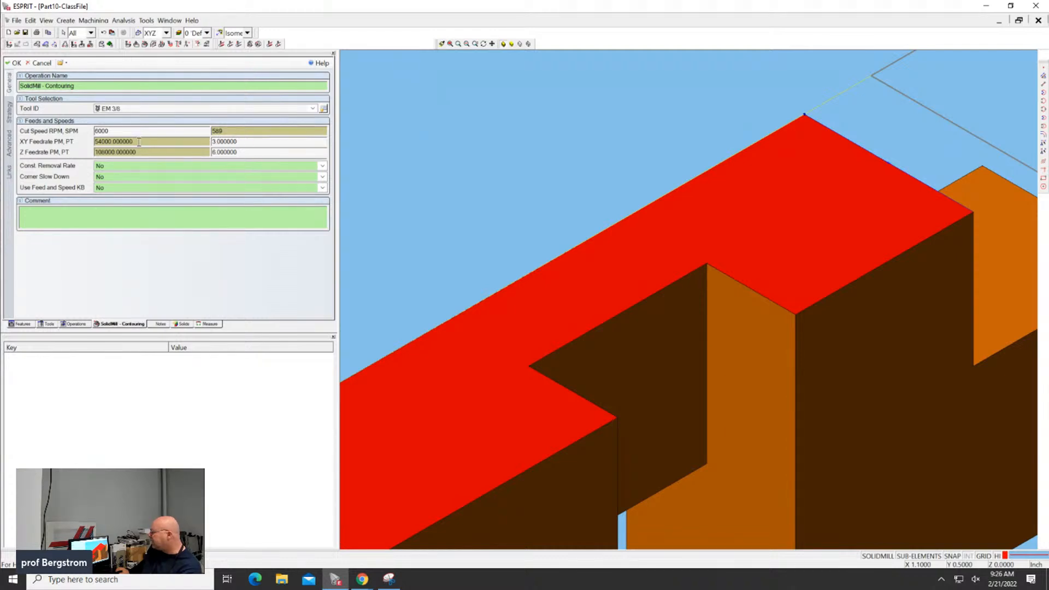
double_click(223, 142)
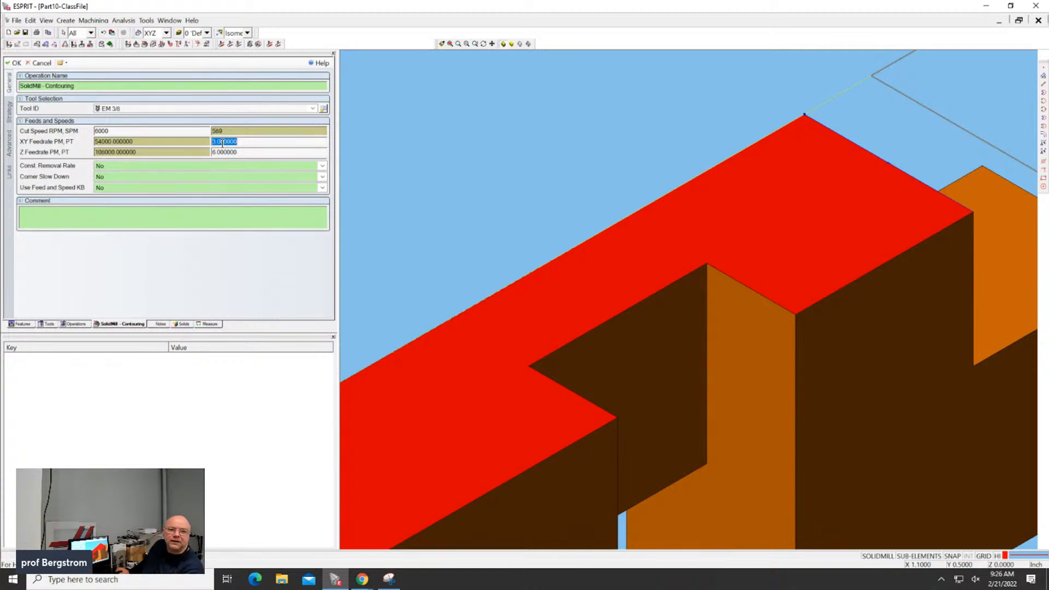
double_click(123, 142)
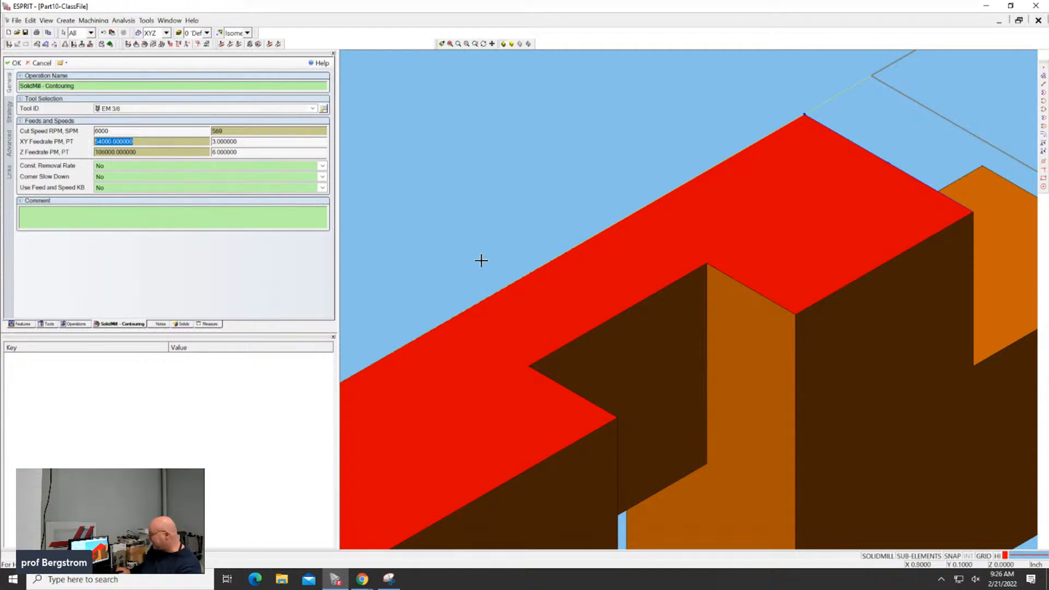
left_click(292, 142)
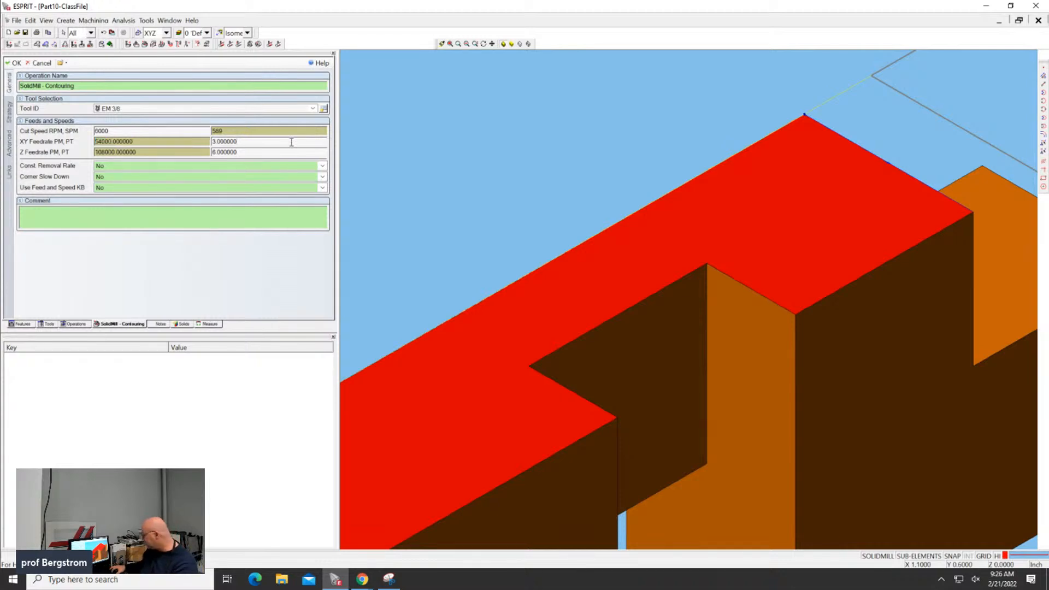
type("00")
key("BackSpace")
key("BackSpace")
key("BackSpace")
key("BackSpace")
key("BackSpace")
key("BackSpace")
key("BackSpace")
key("BackSpace")
key("BackSpace")
key("BackSpace")
key("BackSpace")
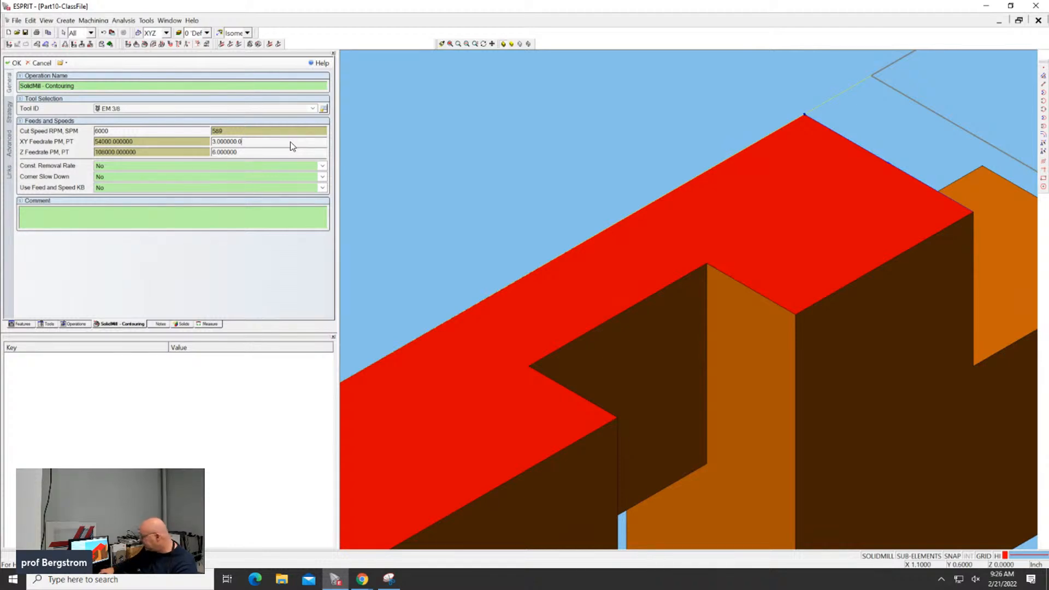
type(".003")
Step: Correct the contouring operation's Z feedrate per tooth to .0006
left_click(246, 152)
left_click_drag(246, 152, 52, 152)
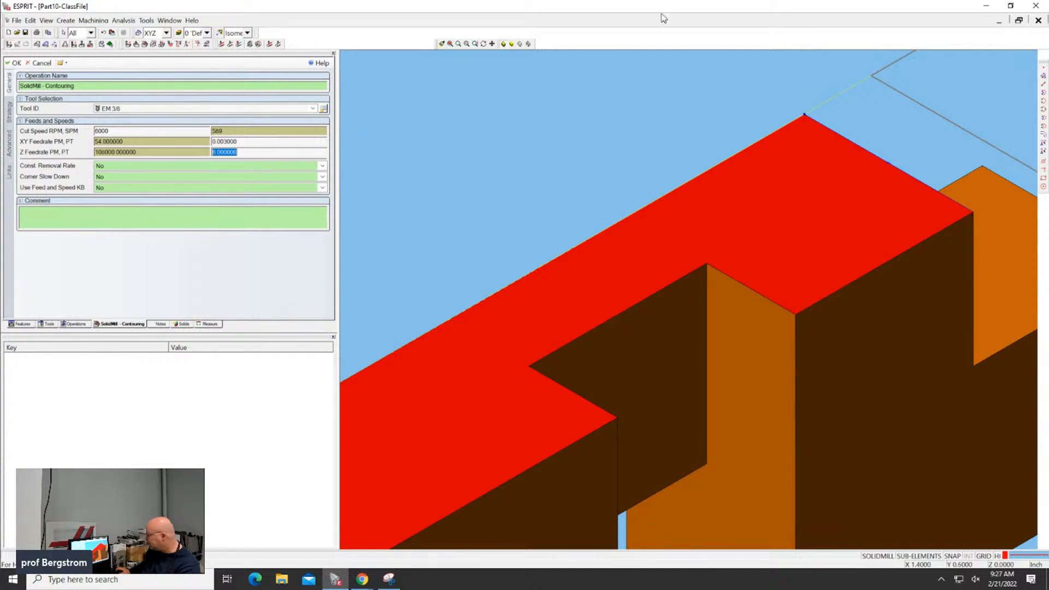
key("BackSpace")
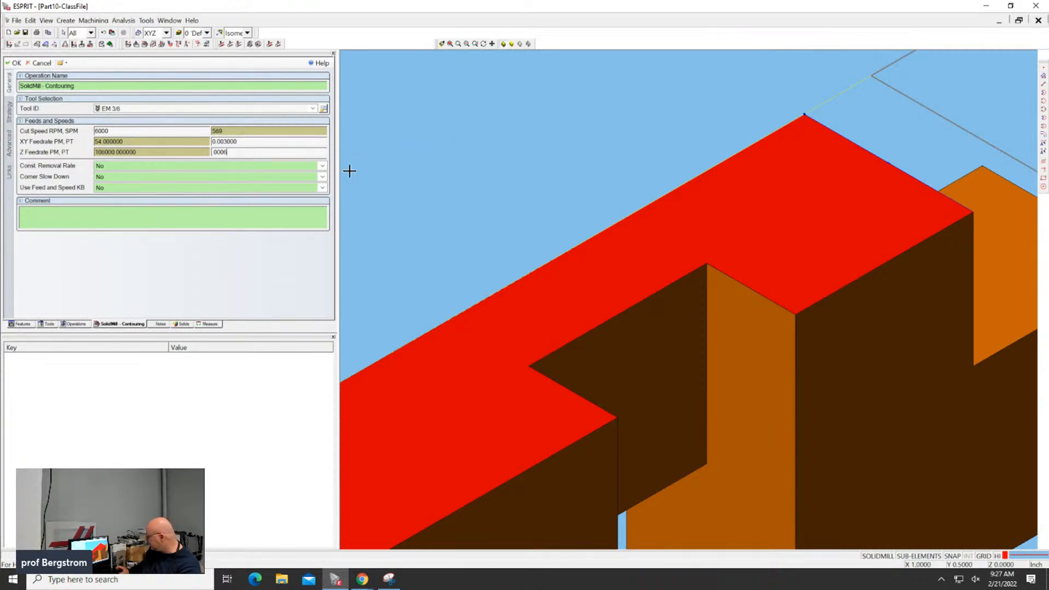
left_click(231, 165)
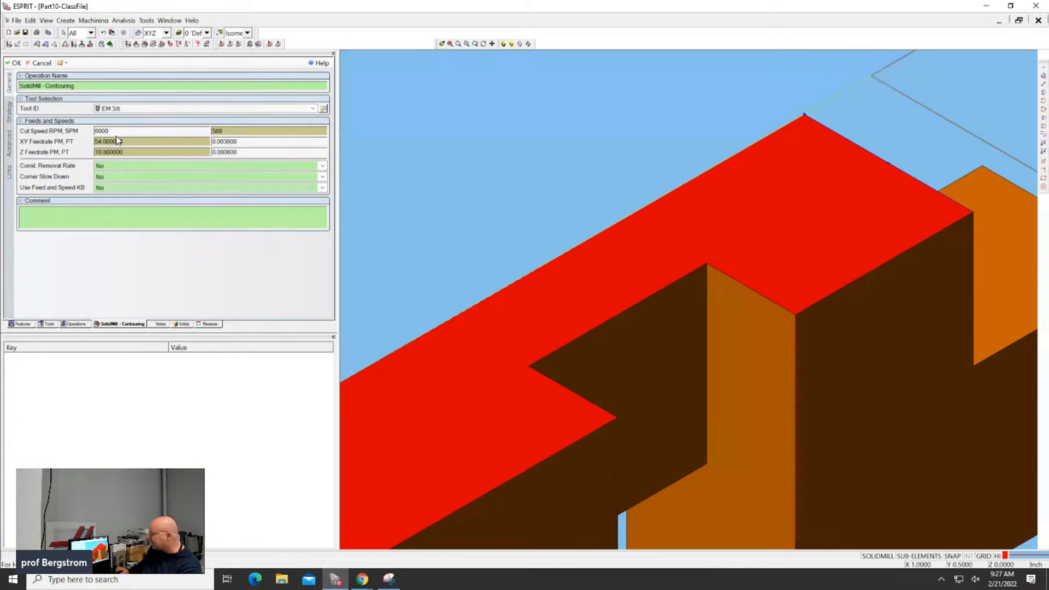
left_click(123, 109)
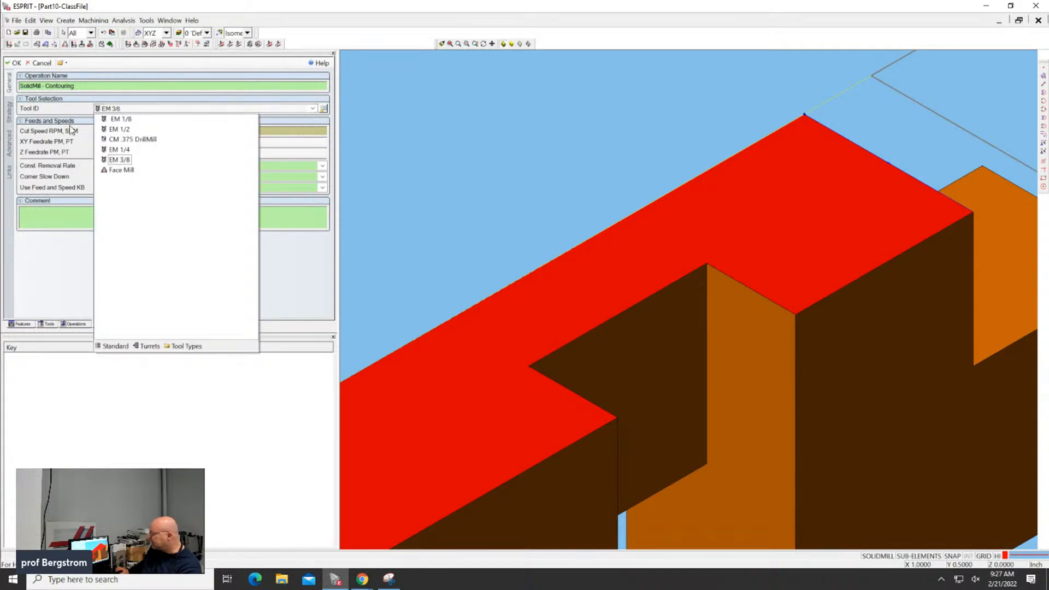
Step: Open the operation's cutting strategy settings and consult the feeds chart in Chrome again for the 3/8" endmill
left_click(9, 111)
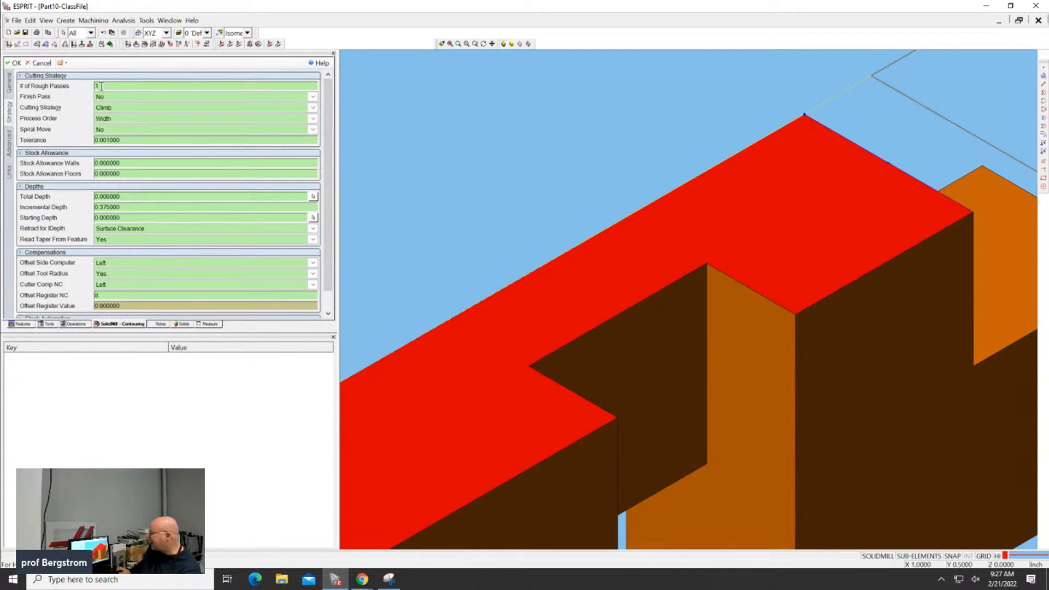
left_click(364, 584)
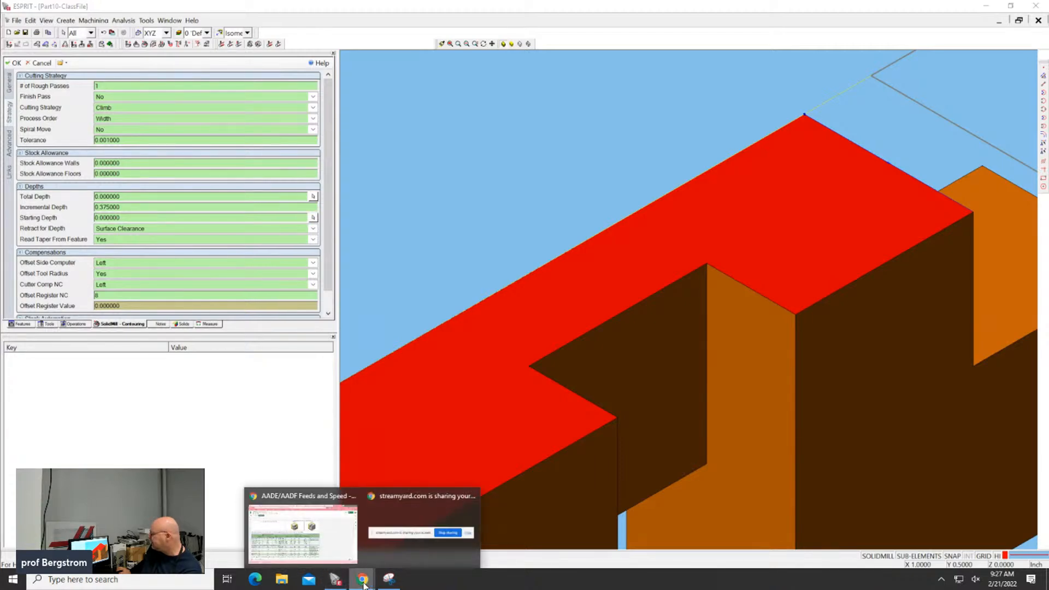
left_click(303, 530)
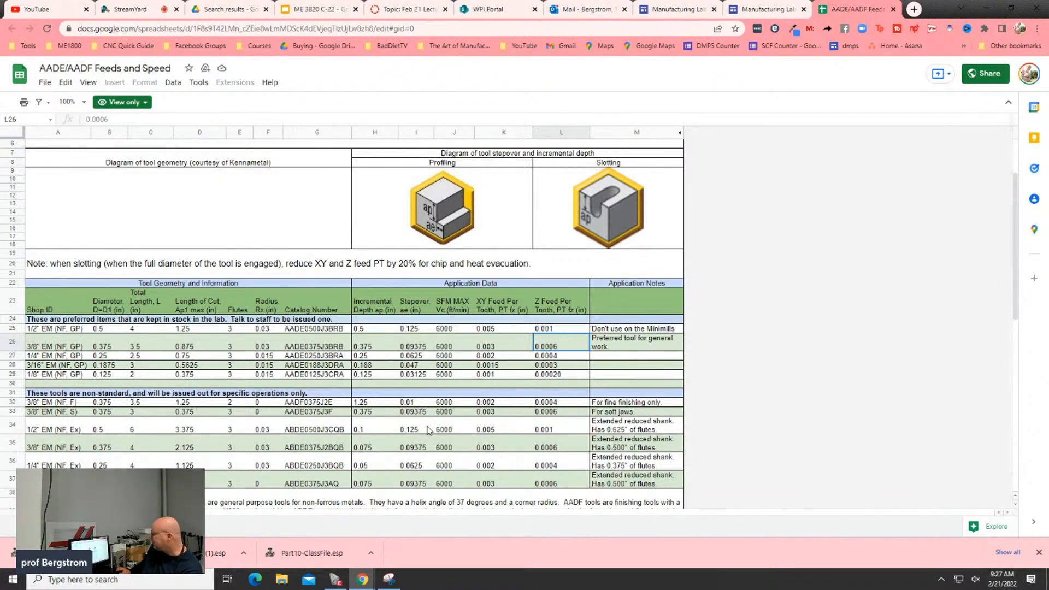
mouse_move(359, 583)
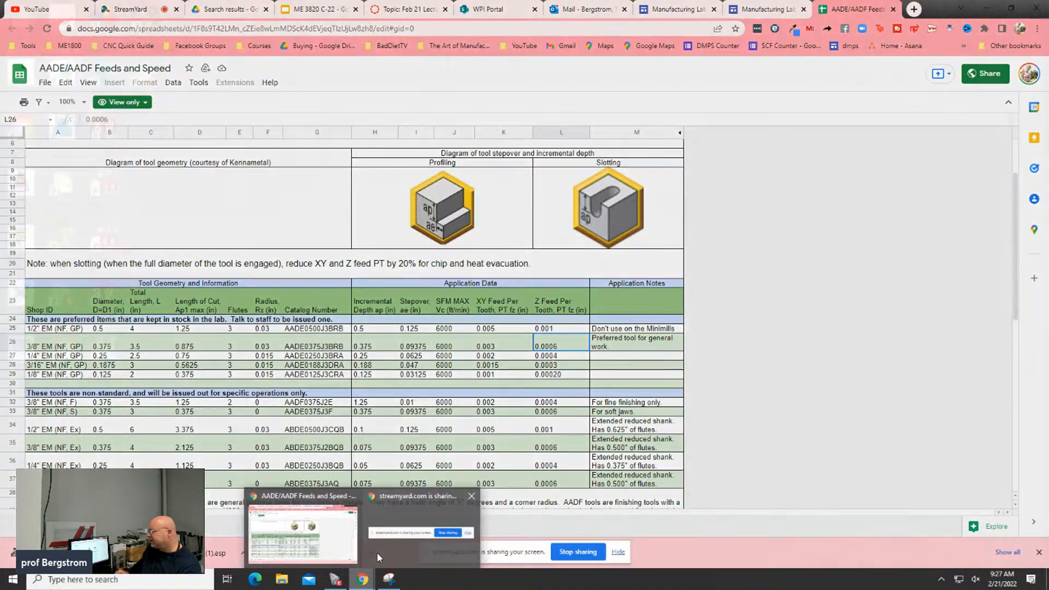
mouse_move(378, 555)
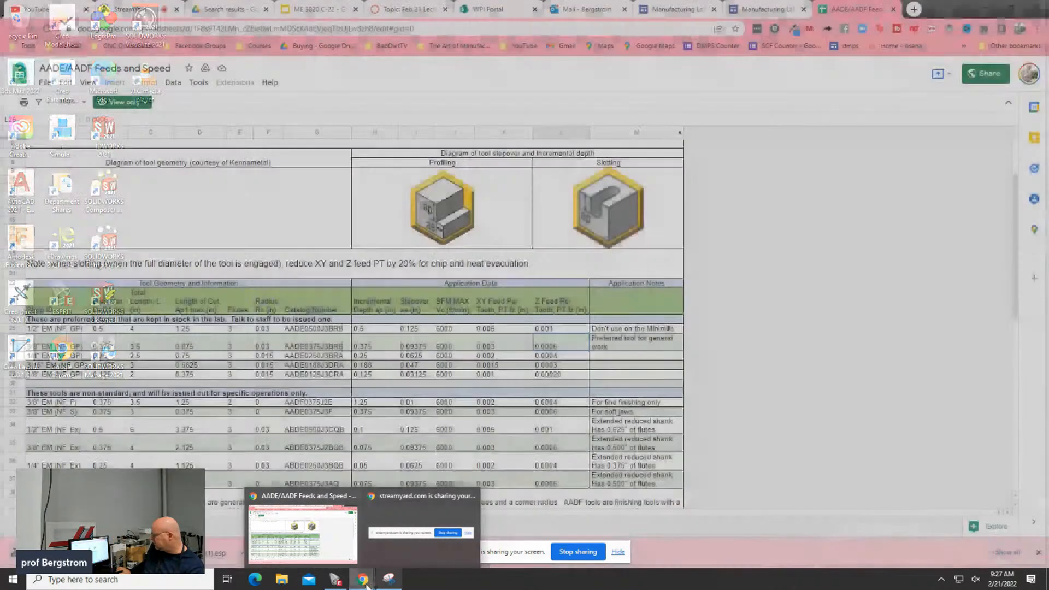
Step: Return to ESPRIT, set the number of rough passes to 25 and set Stock Automation to Trim
left_click(331, 579)
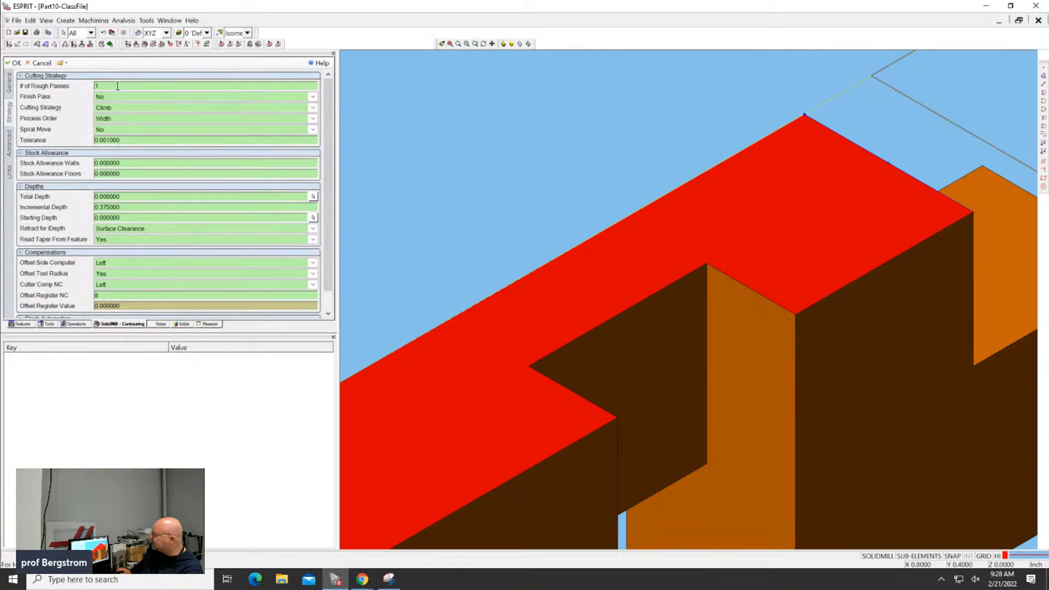
left_click(63, 85)
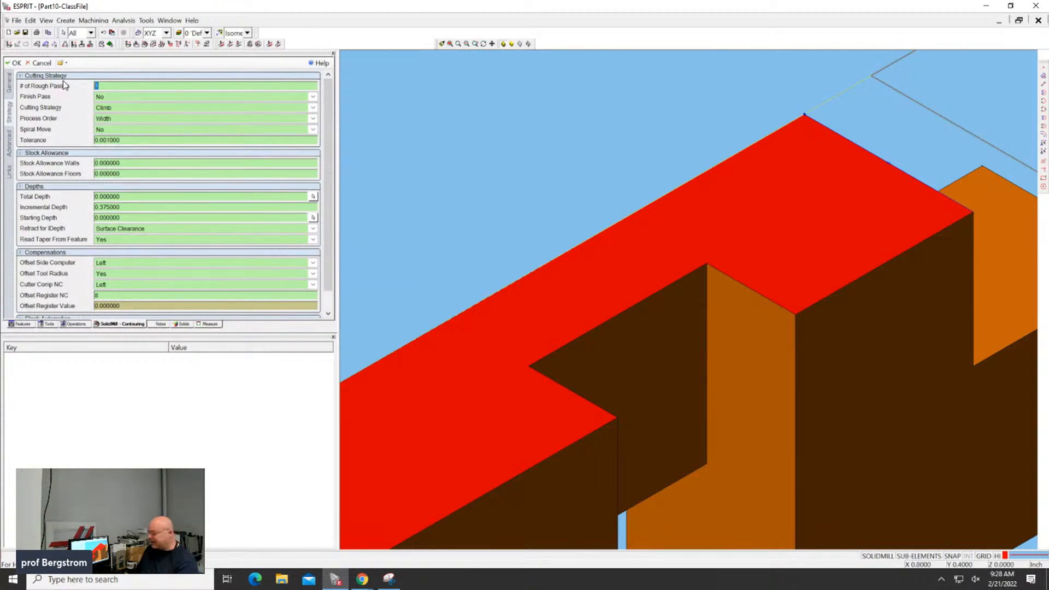
type("25")
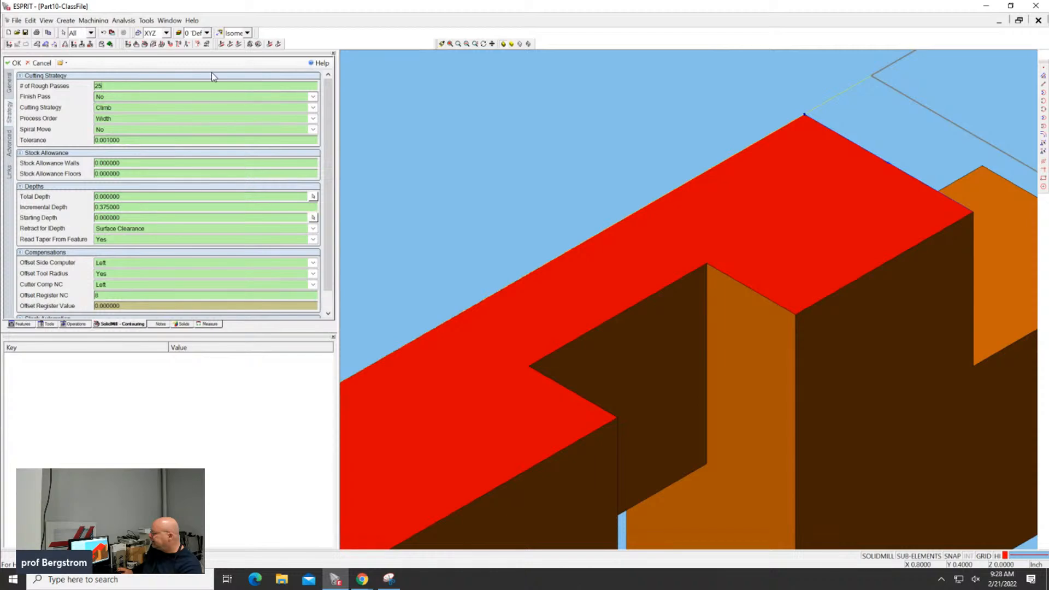
left_click_drag(327, 179, 323, 226)
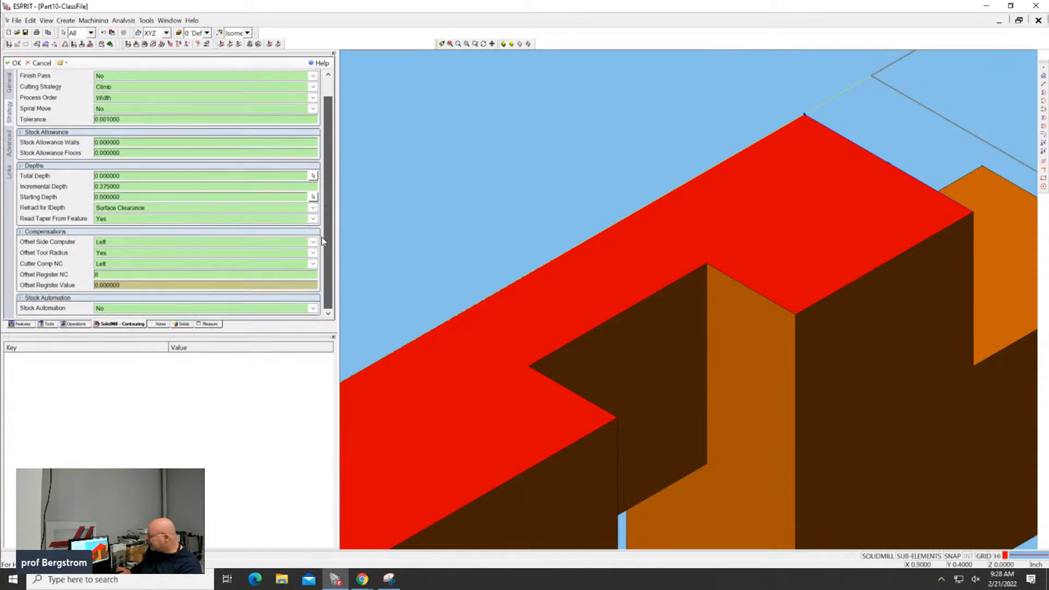
mouse_move(113, 307)
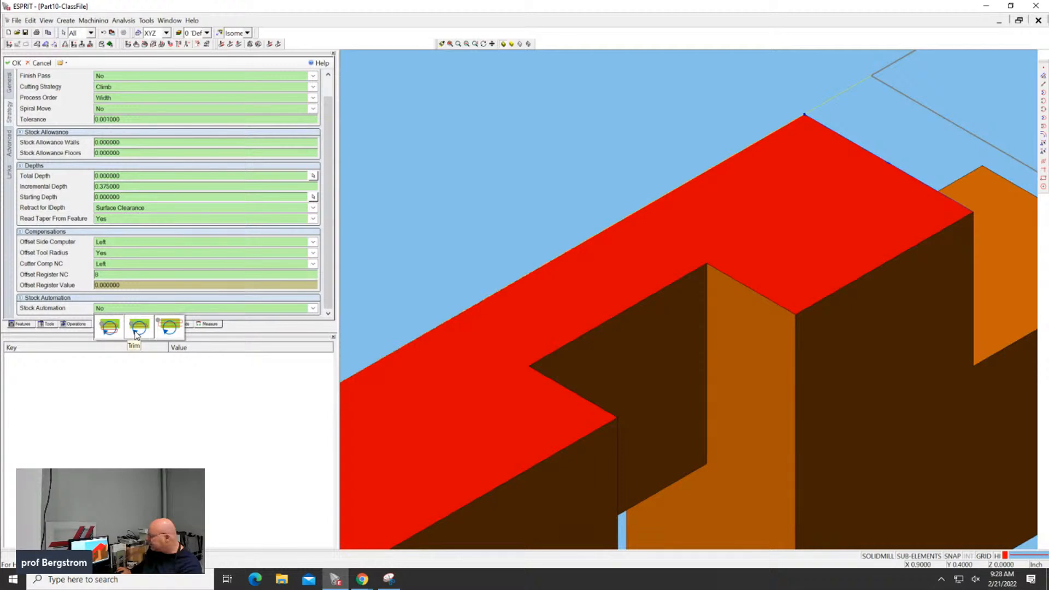
left_click(138, 329)
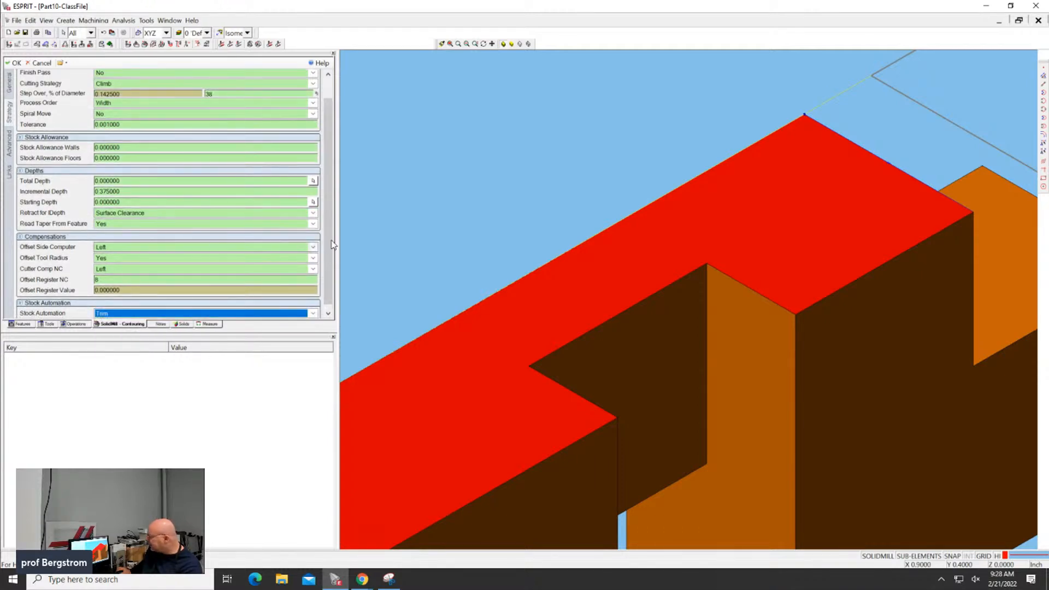
Step: Set the contouring operation's stepover to 0.09375, which is 25 percent of the tool diameter
scroll(327, 237, "up", 1)
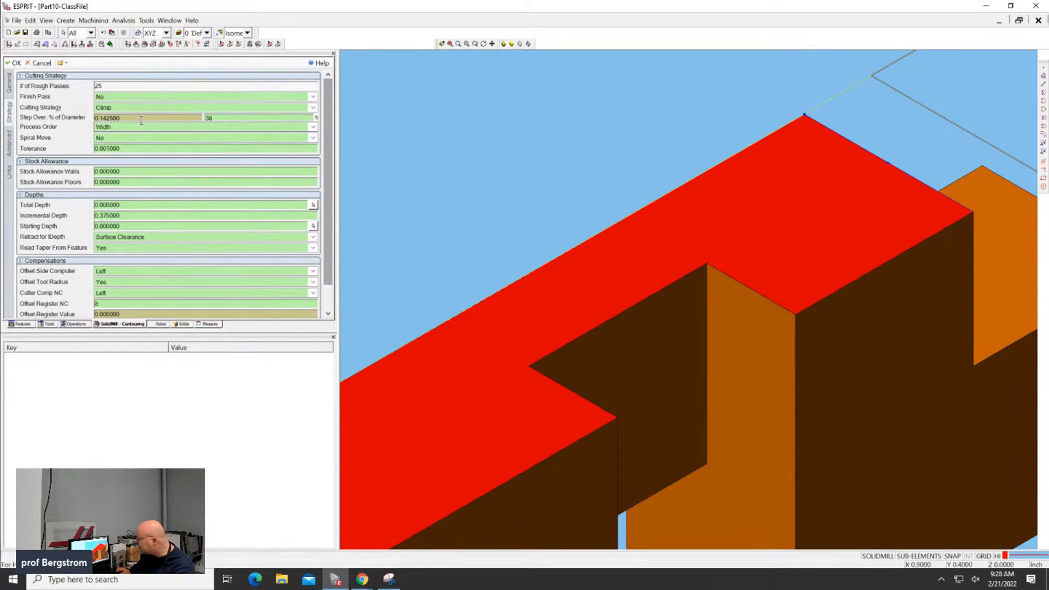
left_click_drag(180, 117, 2, 98)
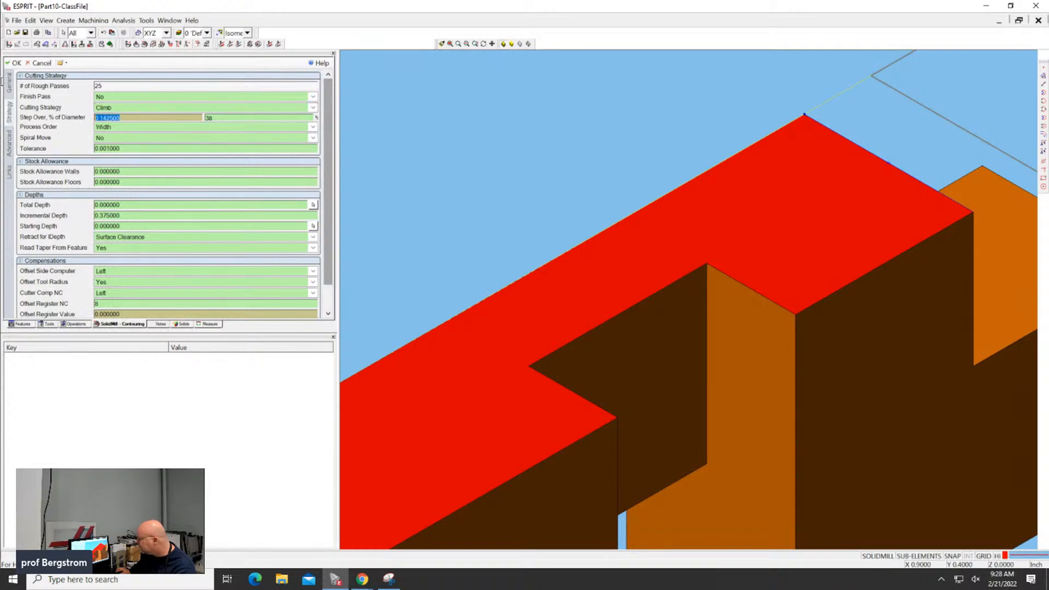
type(".0")
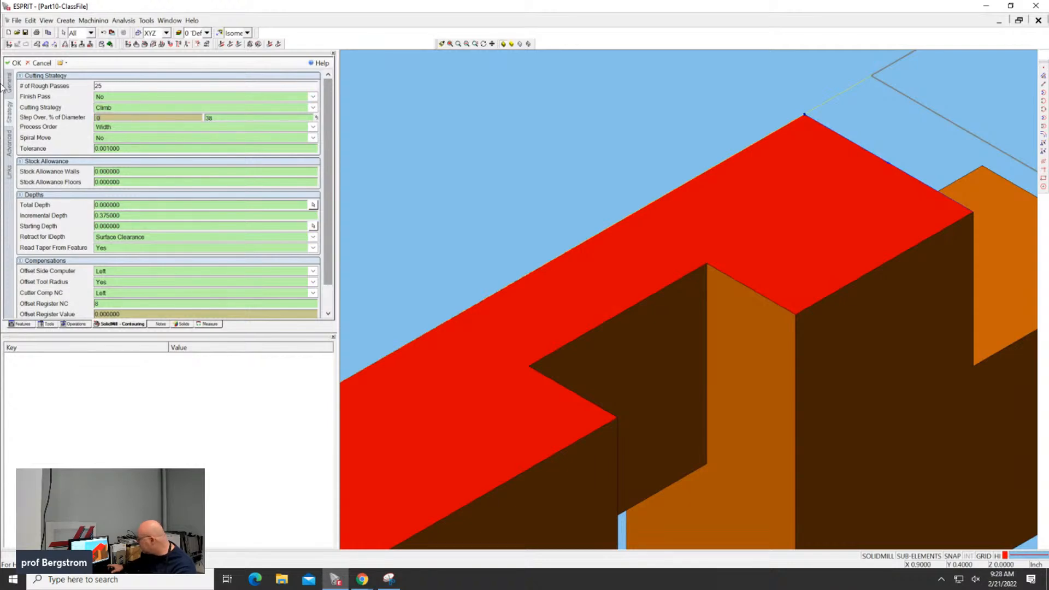
type("0375")
left_click(150, 128)
left_click(150, 128)
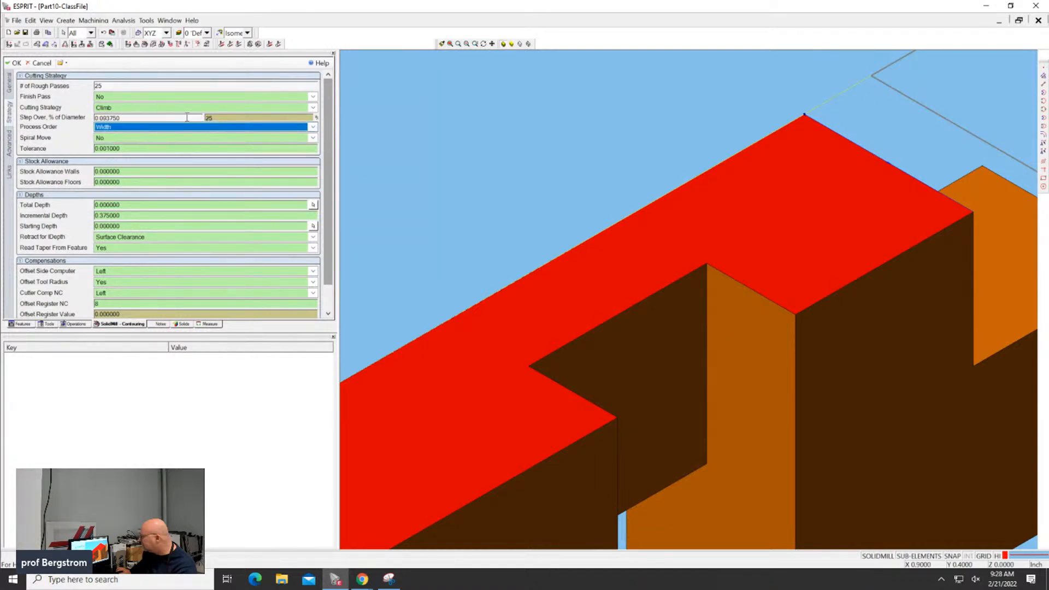
left_click(238, 119)
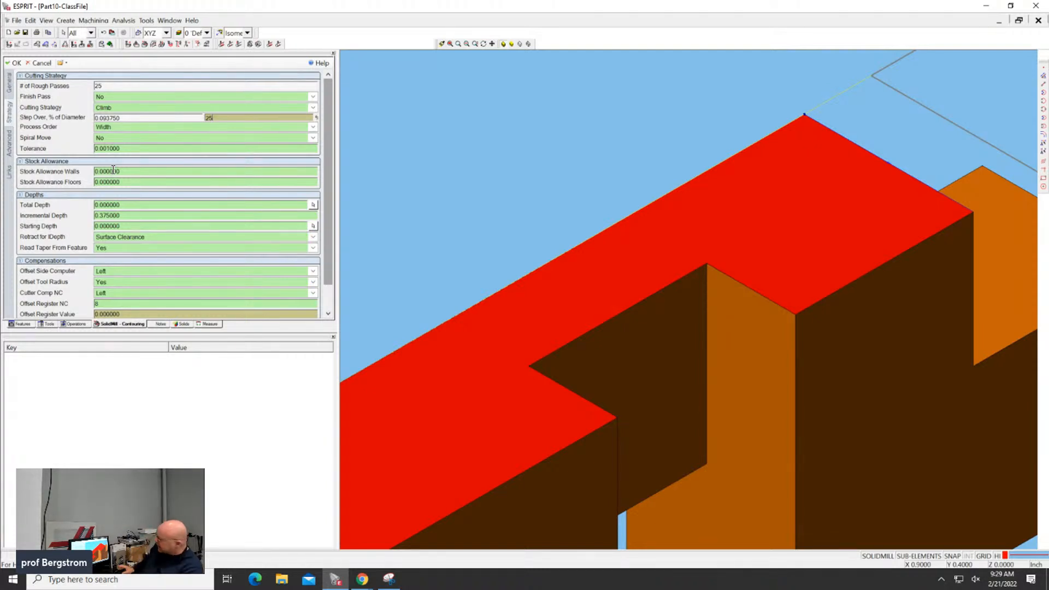
Step: Set the total depth to 0.375 by picking the step's lower corner on the model, check the advanced and link settings, and apply the operation
left_click(123, 207)
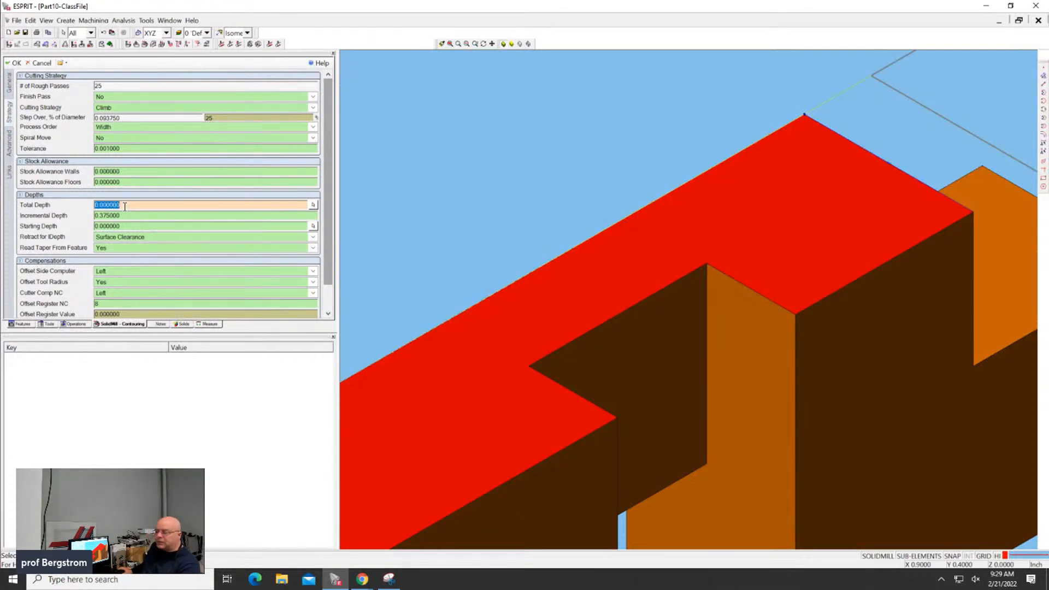
left_click(312, 204)
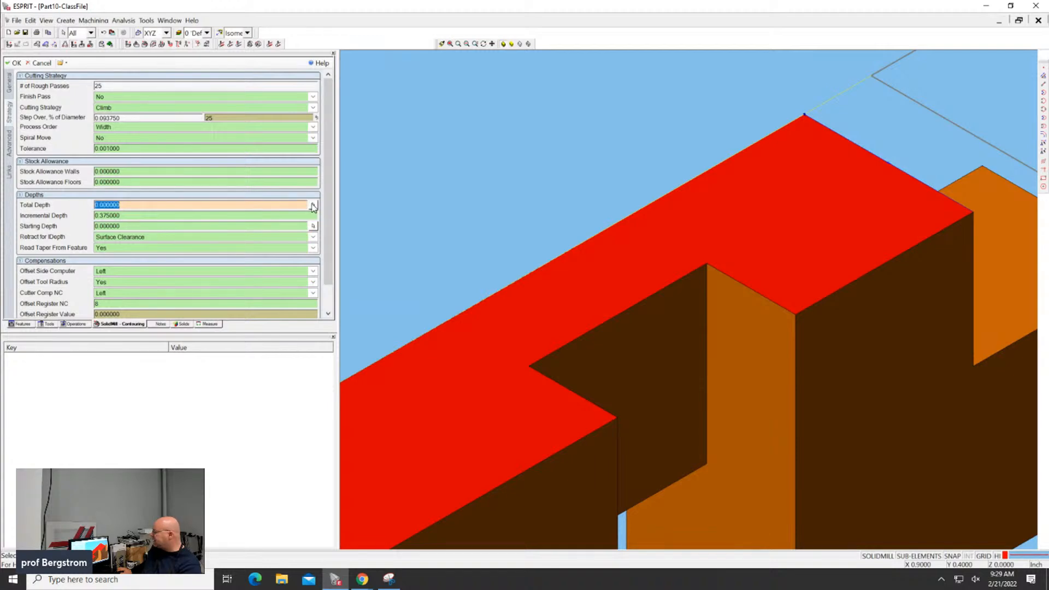
left_click(975, 365)
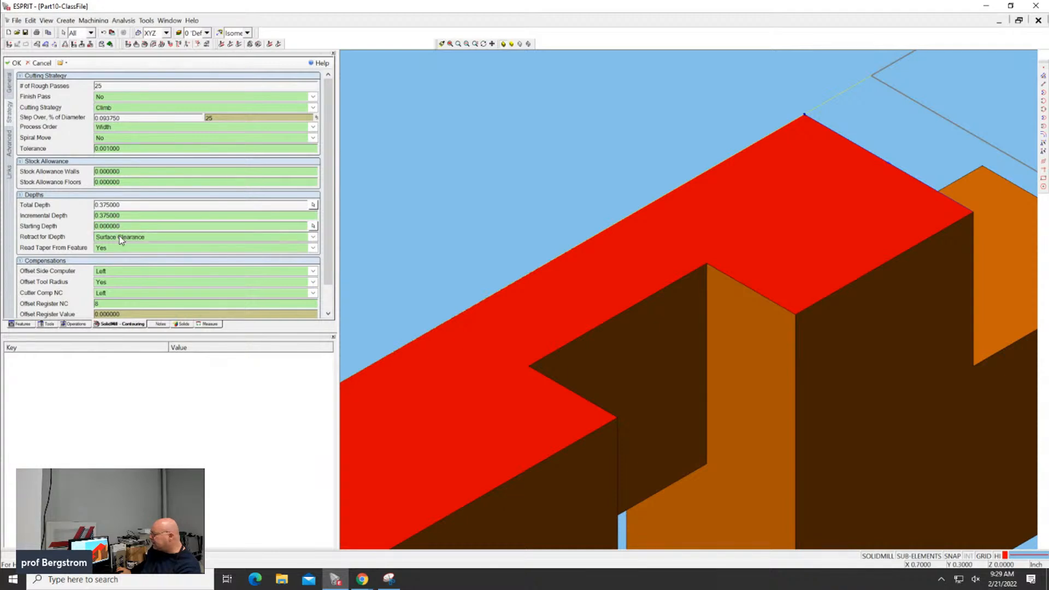
left_click(9, 146)
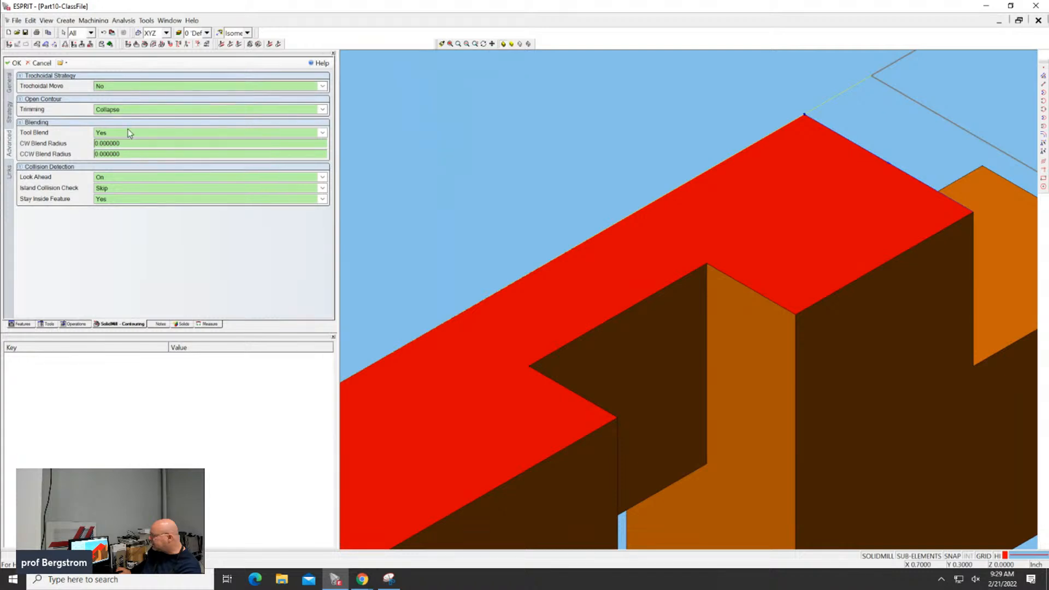
left_click(9, 174)
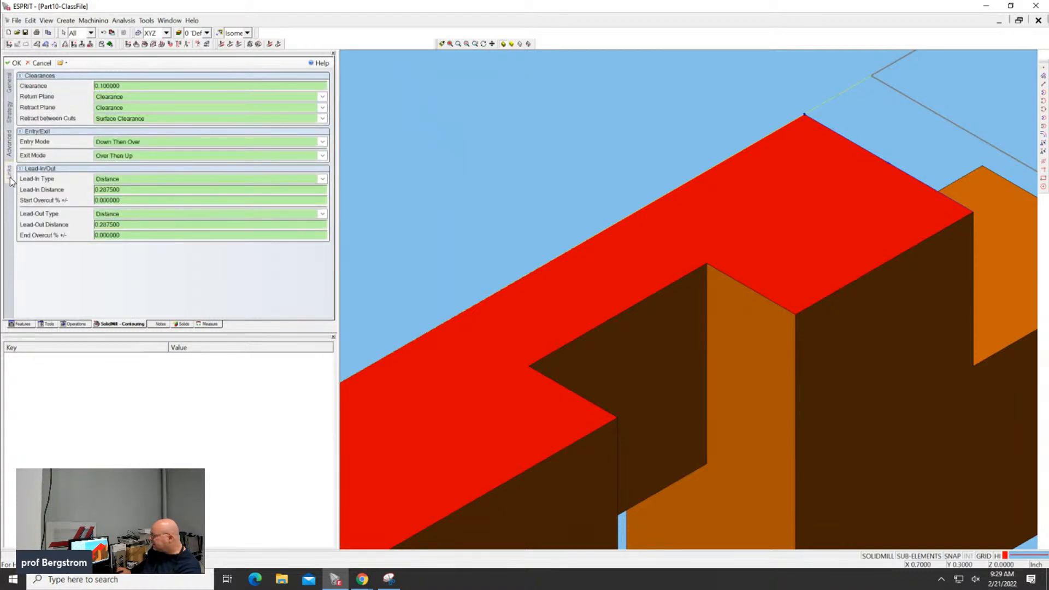
left_click(17, 63)
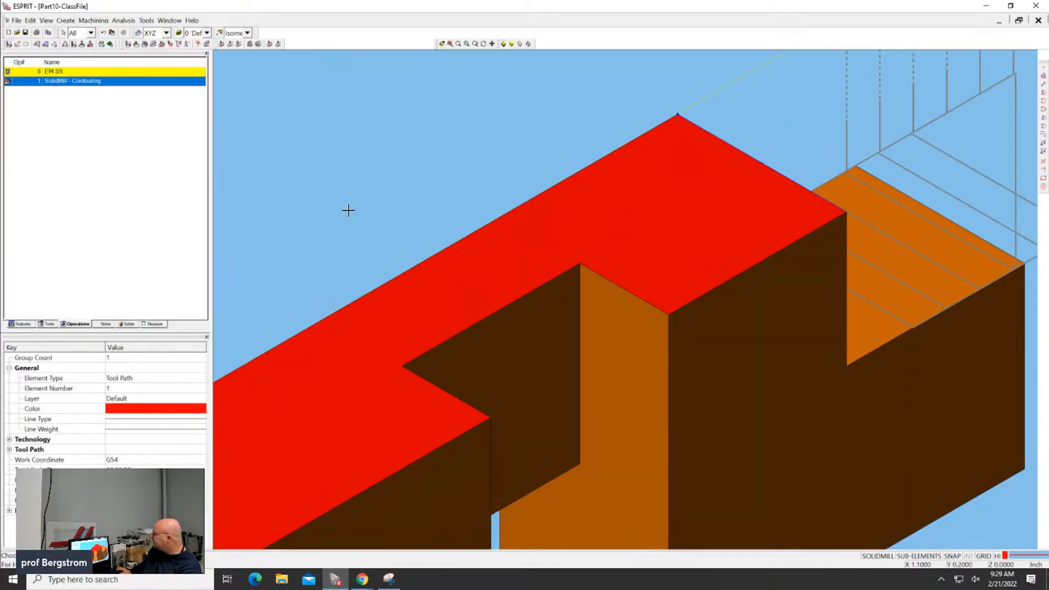
Step: Simulate the contouring operation move by move through to its end, checking how the EM 3/8 cuts the step
middle_click_drag(473, 170, 438, 171)
scroll(604, 173, "down", 3)
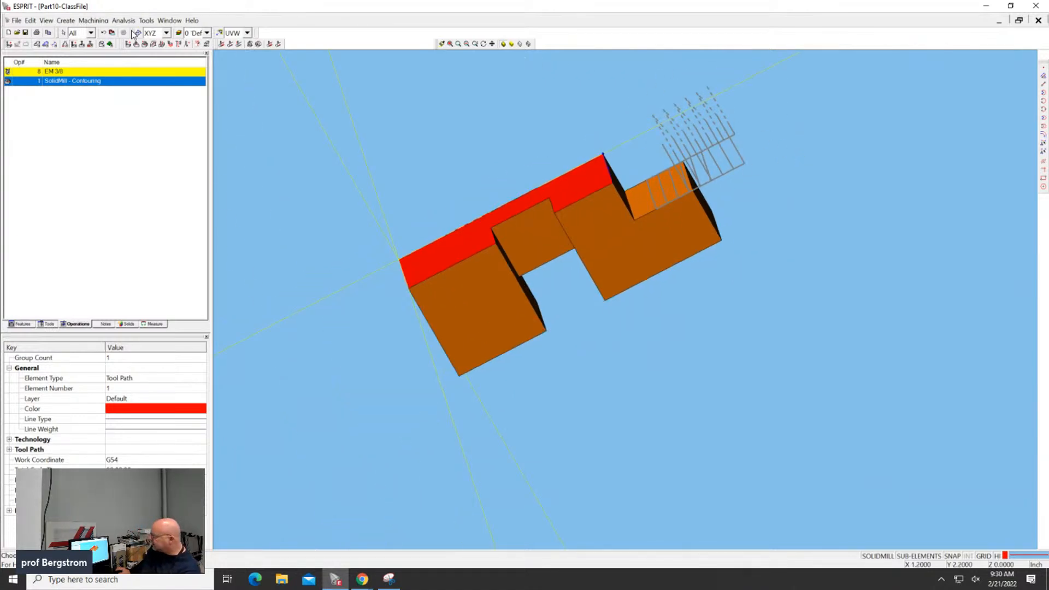
left_click(110, 44)
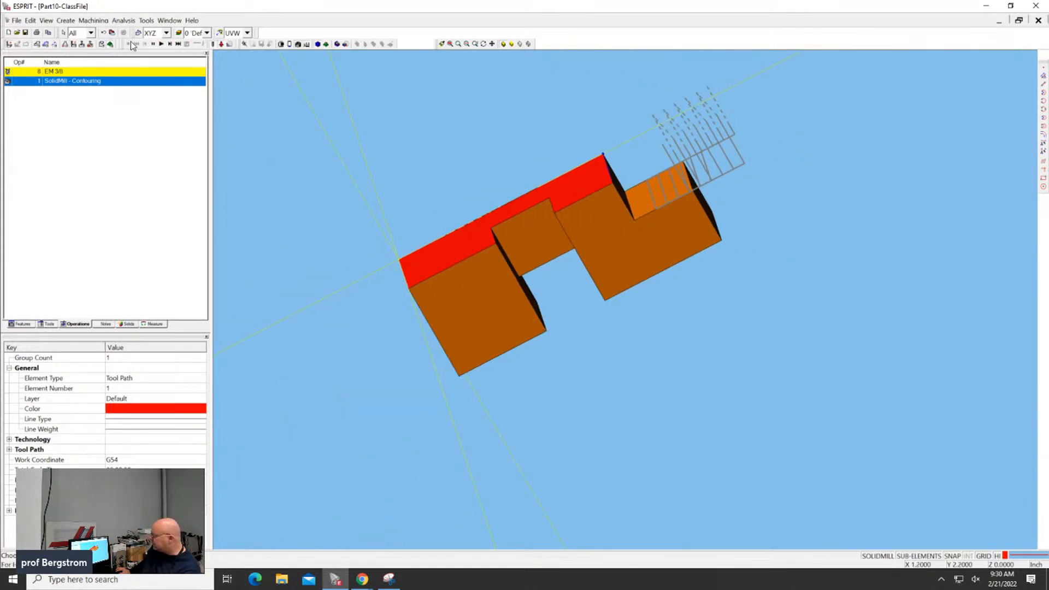
left_click(170, 44)
left_click(171, 45)
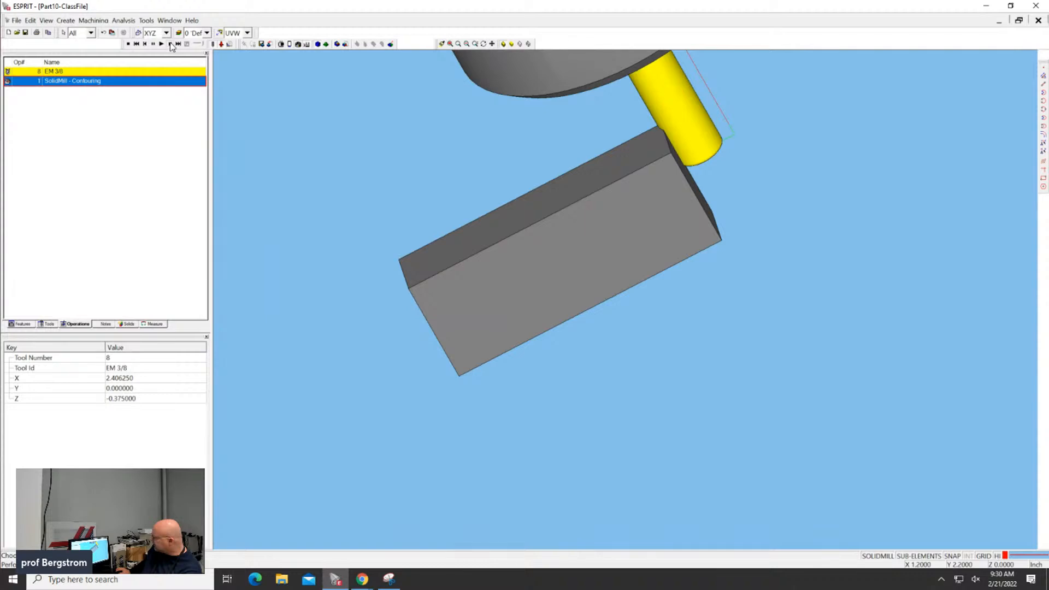
left_click(170, 44)
left_click(171, 45)
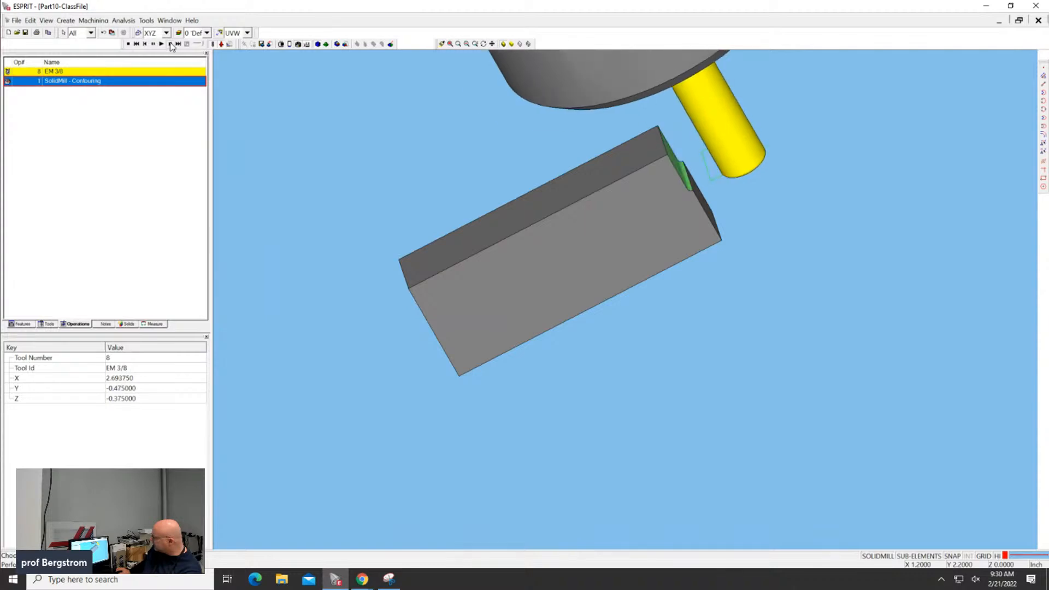
left_click(171, 44)
left_click(170, 45)
left_click(171, 44)
left_click(171, 45)
left_click(171, 44)
left_click(170, 44)
left_click(170, 44)
left_click(171, 44)
left_click(170, 44)
left_click(171, 44)
left_click(170, 45)
left_click(170, 45)
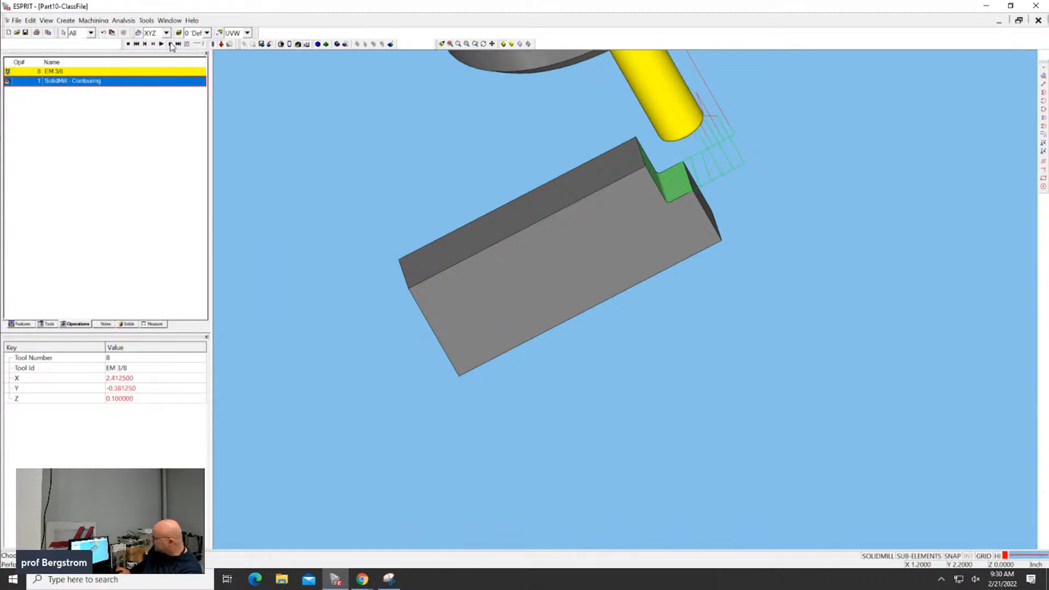
left_click(171, 44)
left_click(170, 44)
left_click(171, 45)
left_click(170, 44)
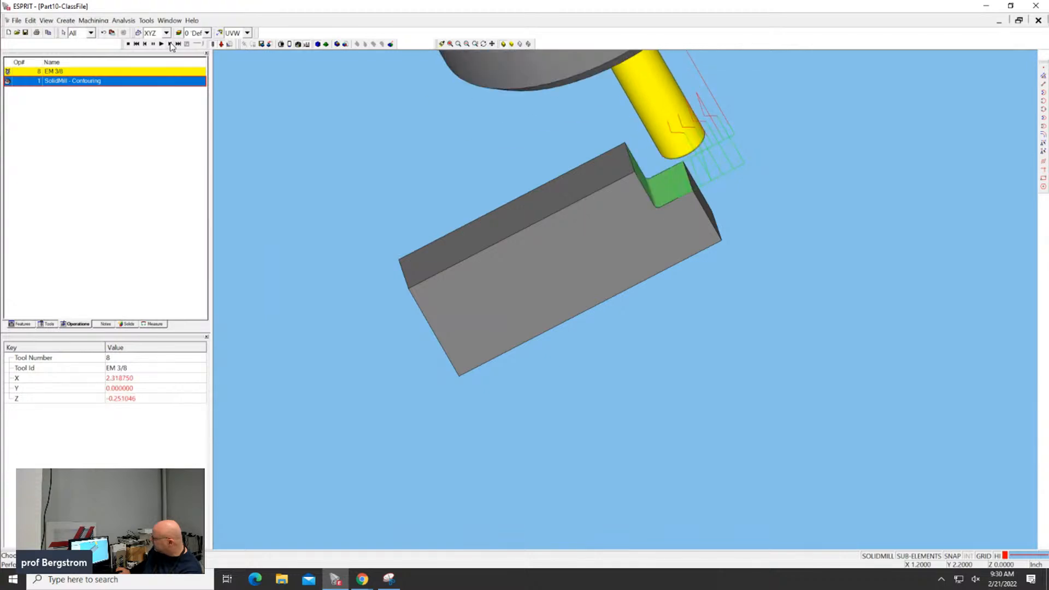
left_click(171, 44)
left_click(171, 44)
left_click(170, 44)
left_click(171, 44)
left_click(170, 44)
left_click(171, 45)
left_click(170, 44)
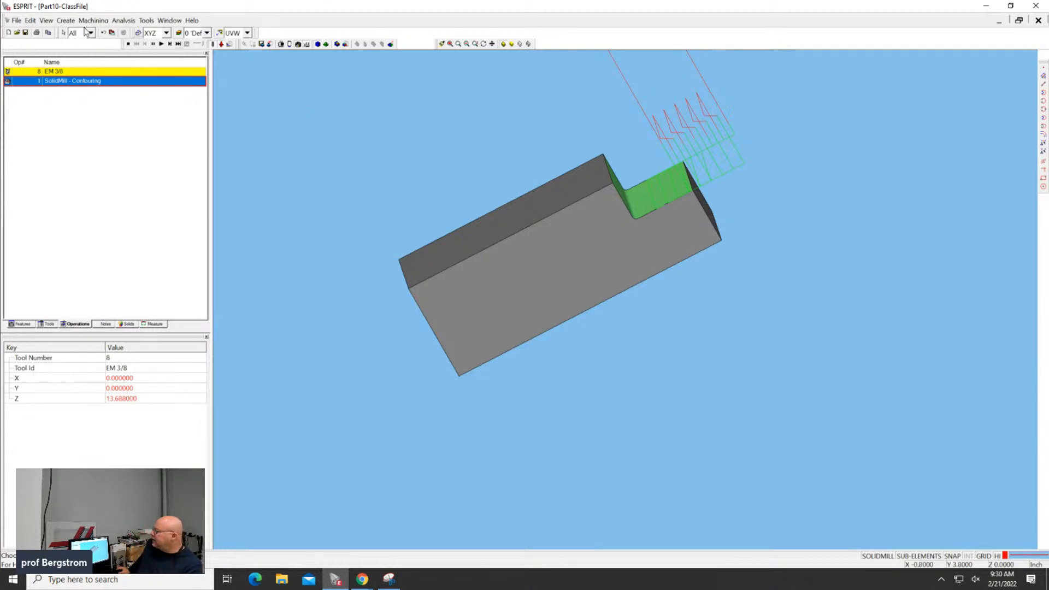
Step: Save the part file, export the simulated stock as an STL file named op2 stock, and end the simulation
left_click(28, 34)
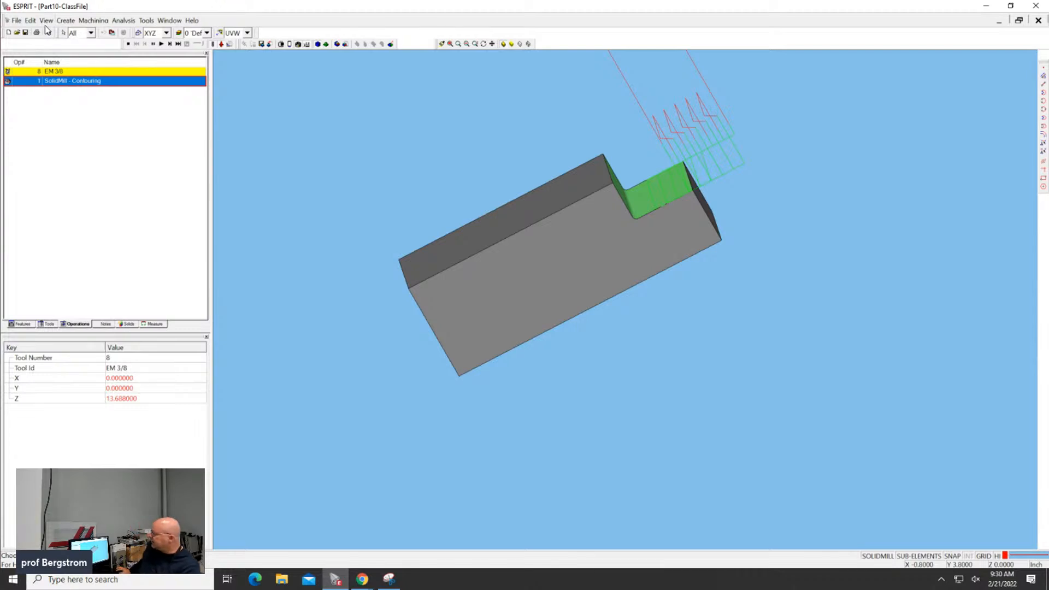
left_click(25, 33)
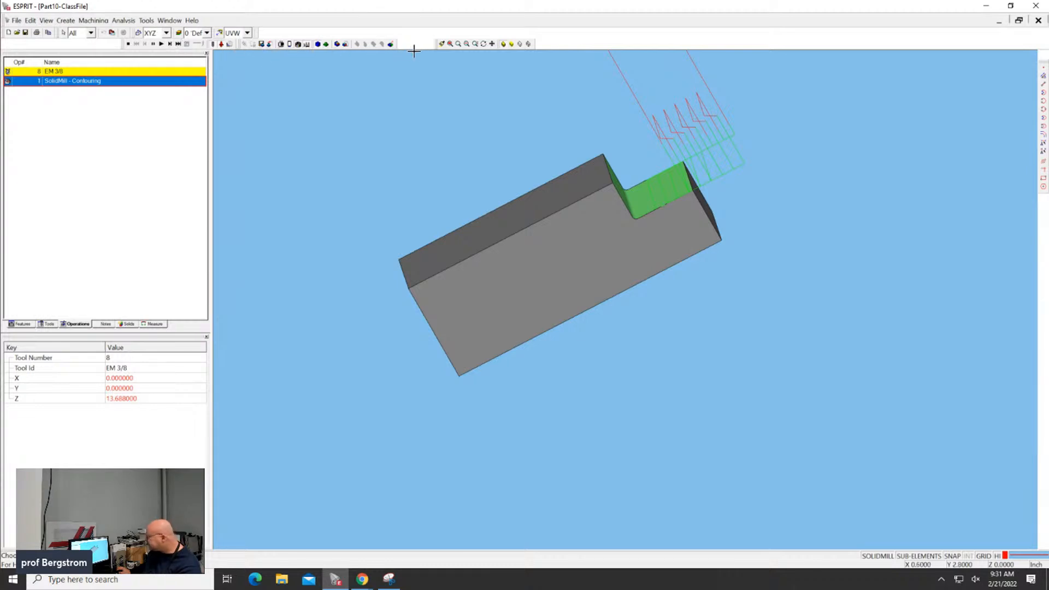
left_click(271, 47)
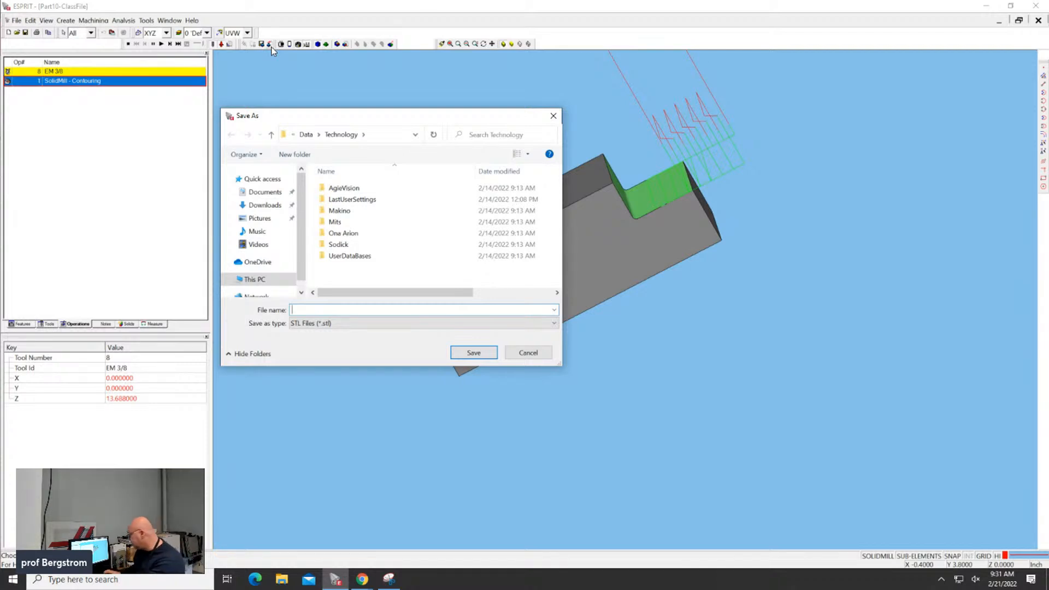
type("op2")
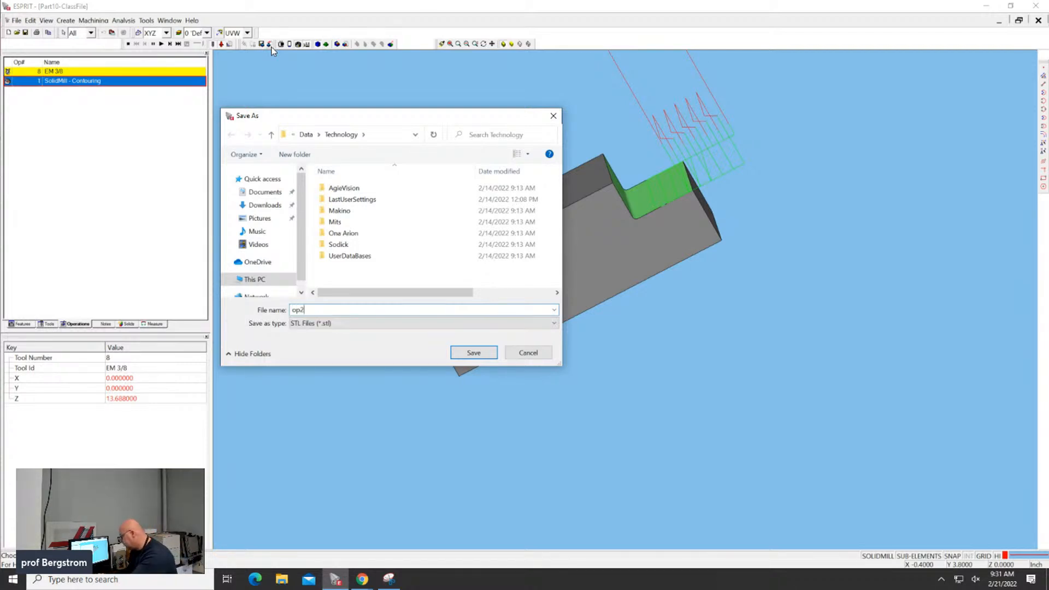
type(" stock")
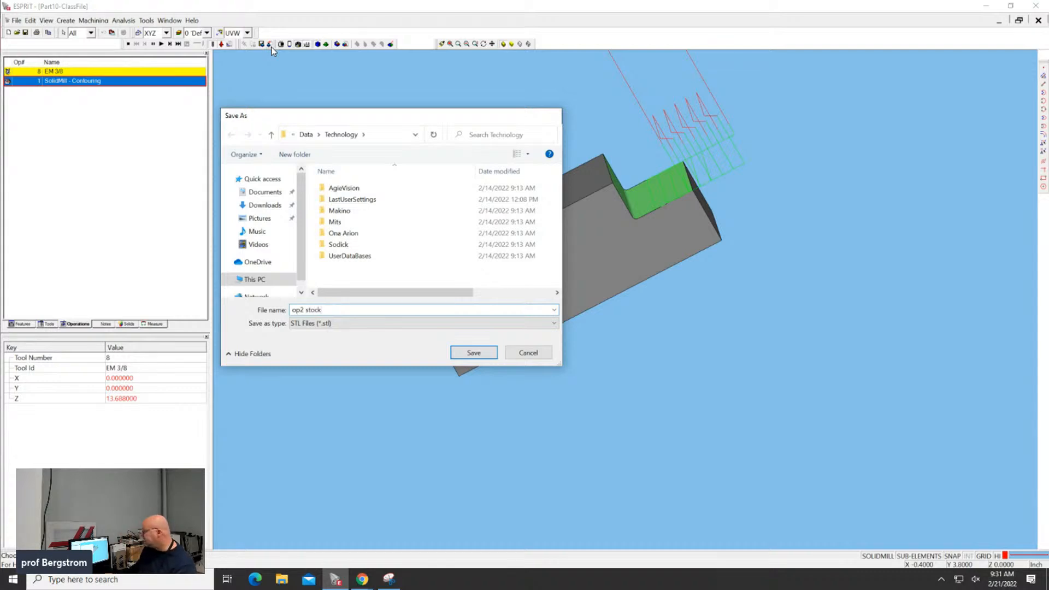
key("Return")
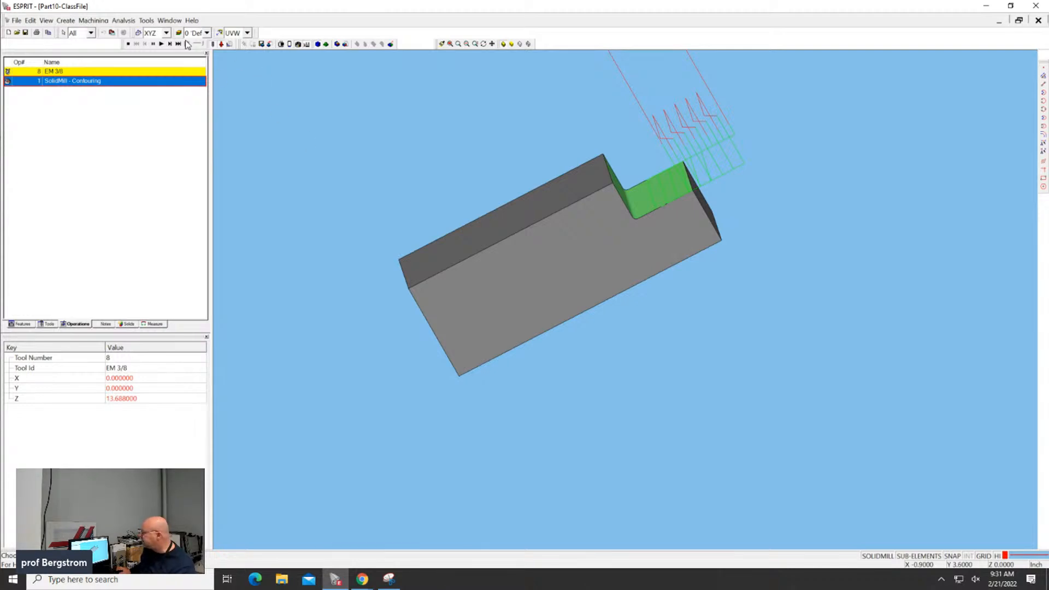
left_click(127, 44)
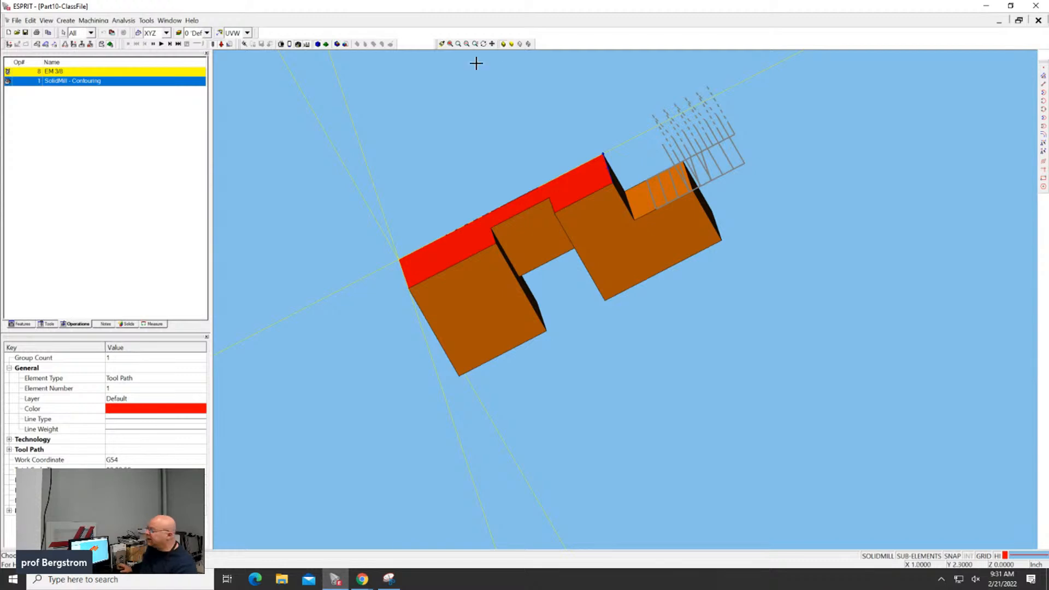
left_click(16, 20)
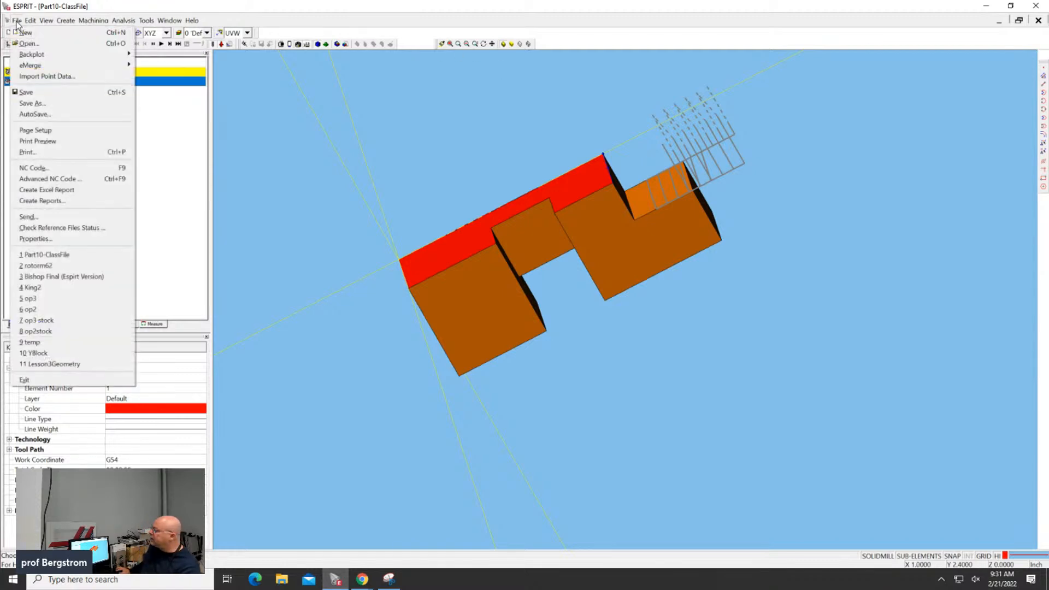
left_click(20, 45)
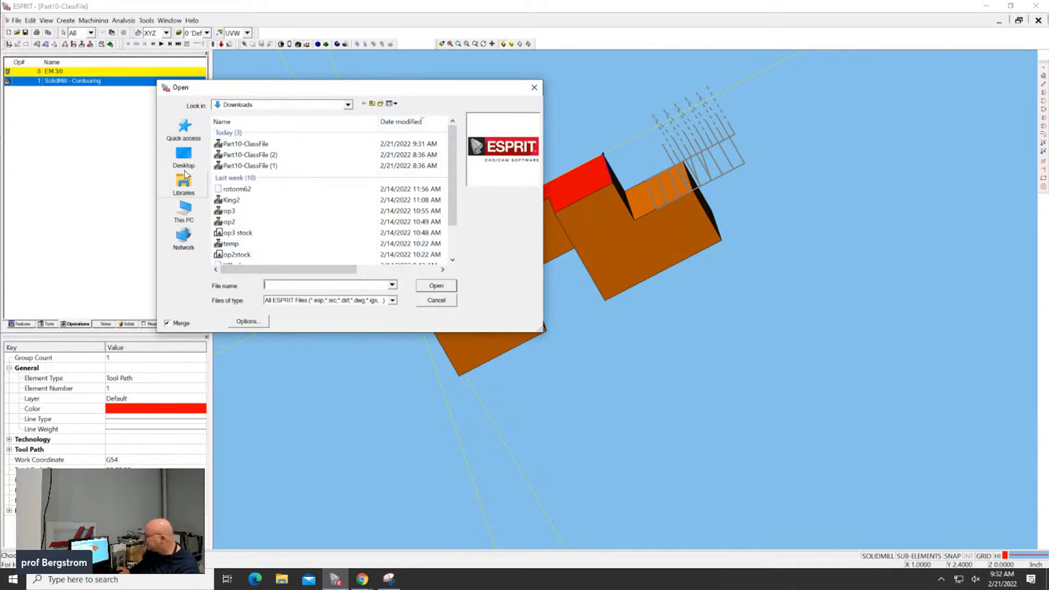
left_click(183, 142)
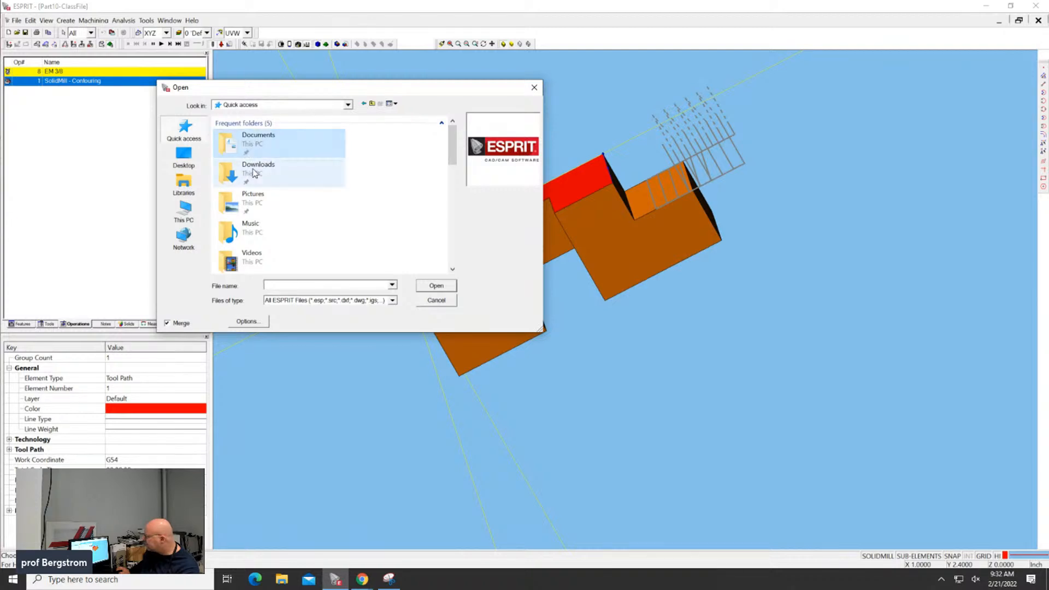
double_click(251, 171)
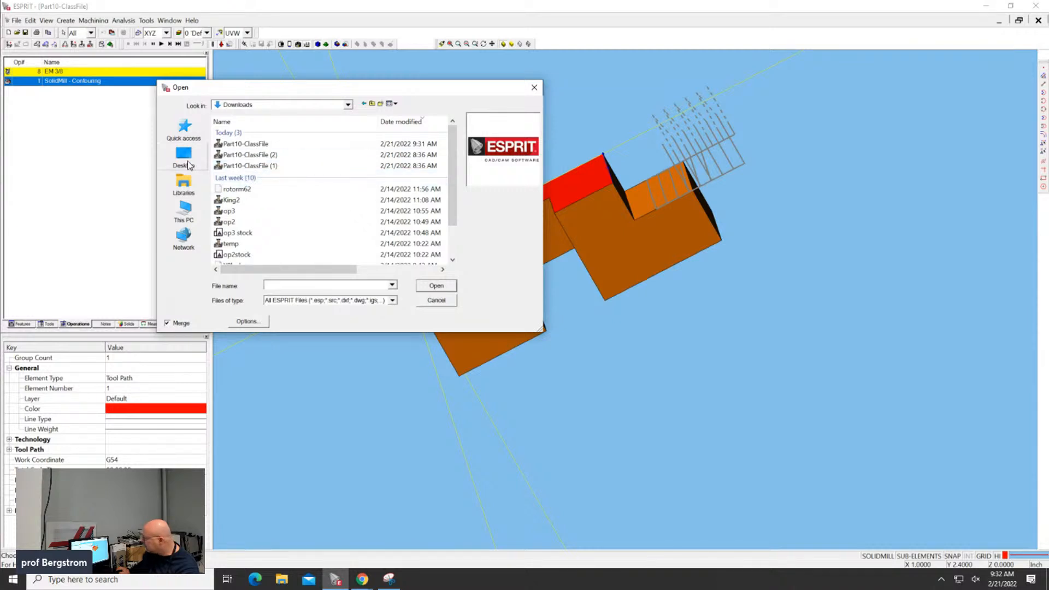
left_click(189, 187)
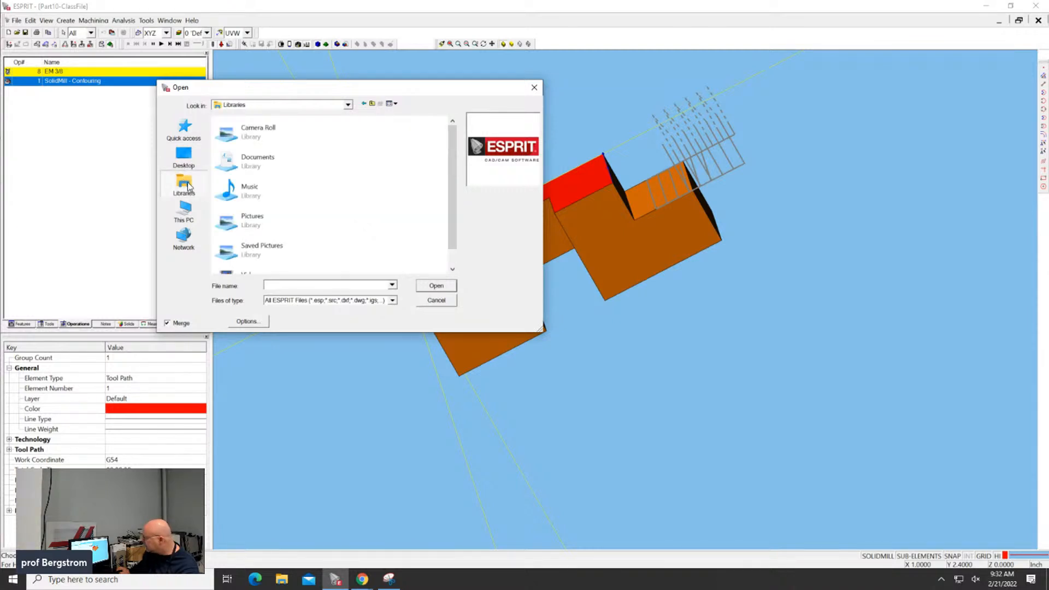
left_click(437, 301)
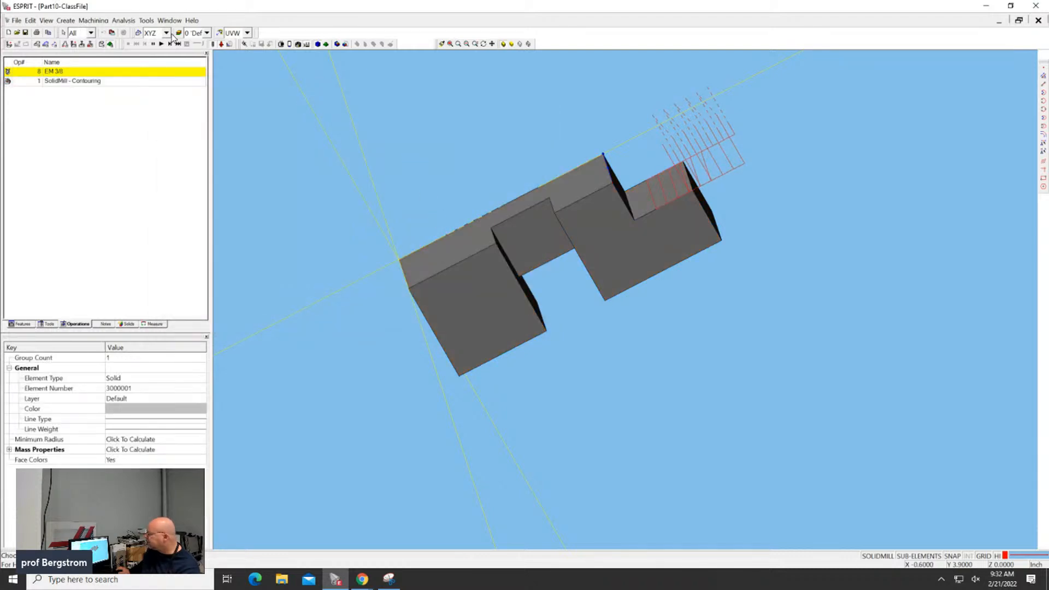
Step: Simulate the contouring again, export the machined stock to Downloads as an STL file named op2 stock, and end the simulation
left_click(160, 44)
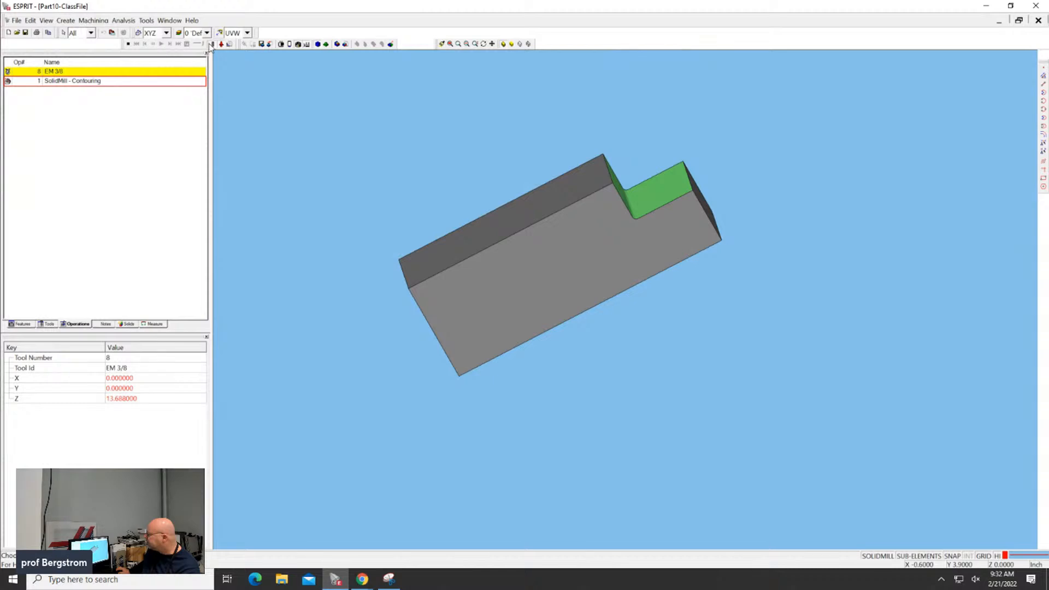
left_click(271, 45)
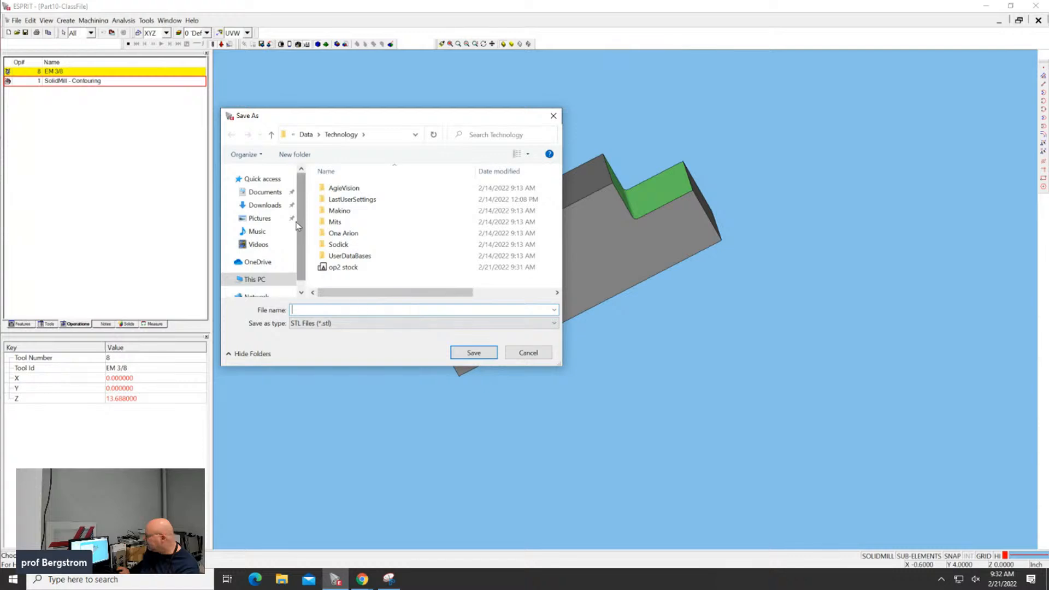
left_click(257, 206)
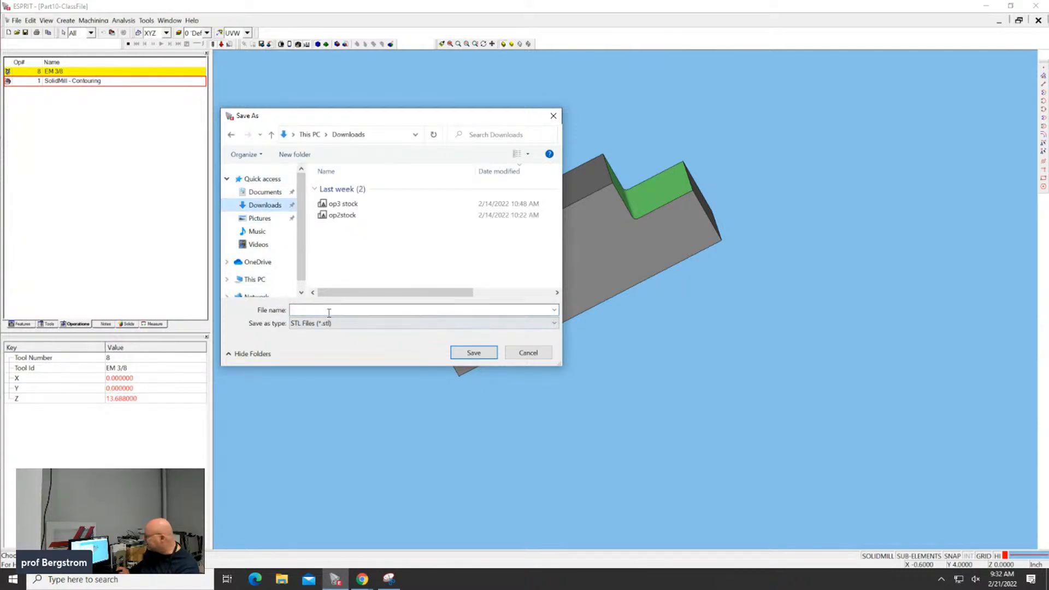
type("op")
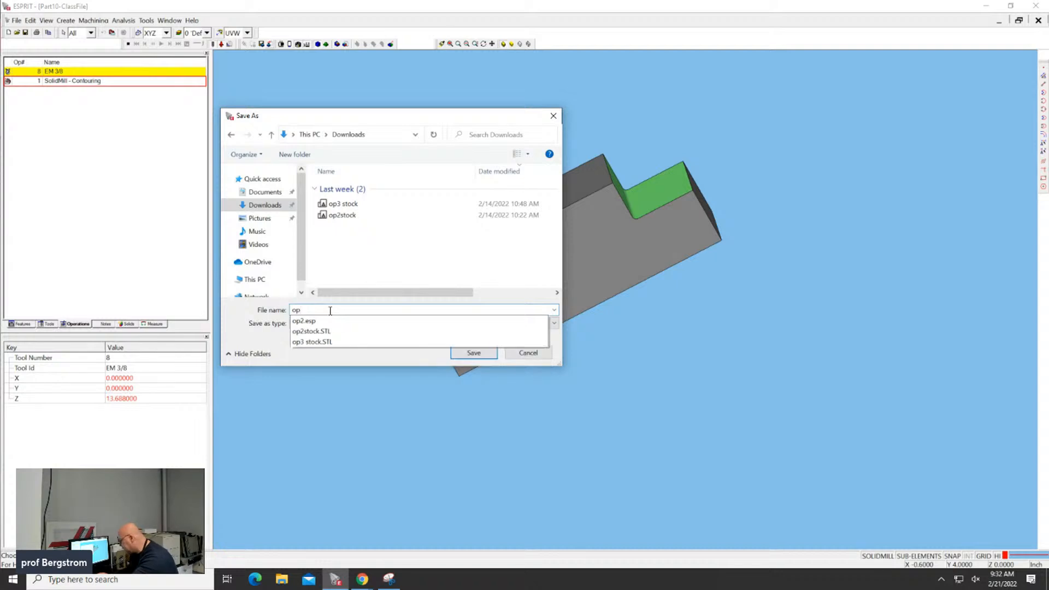
type("2 ")
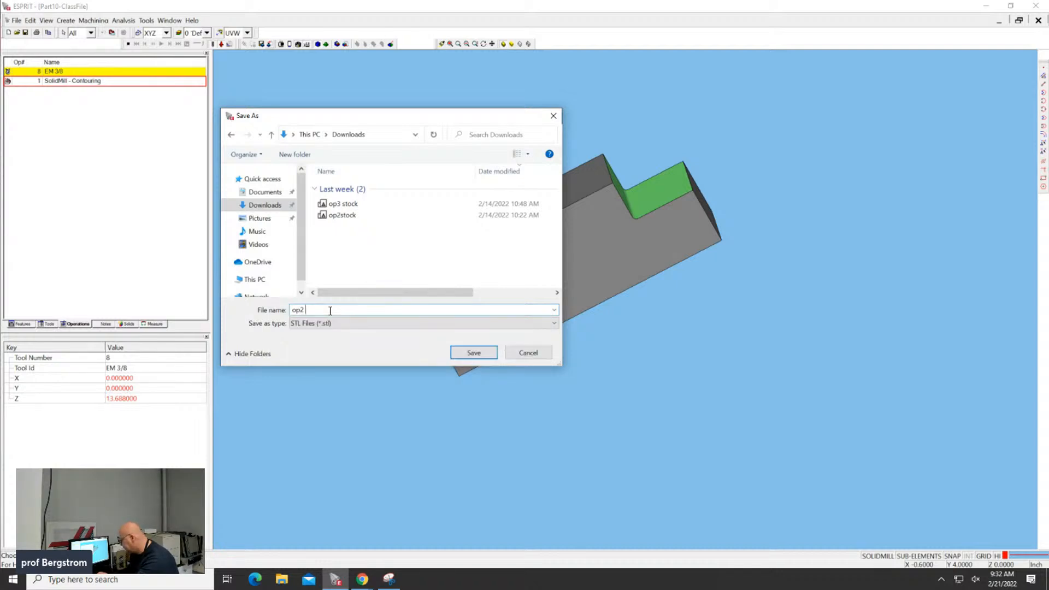
type("stoc")
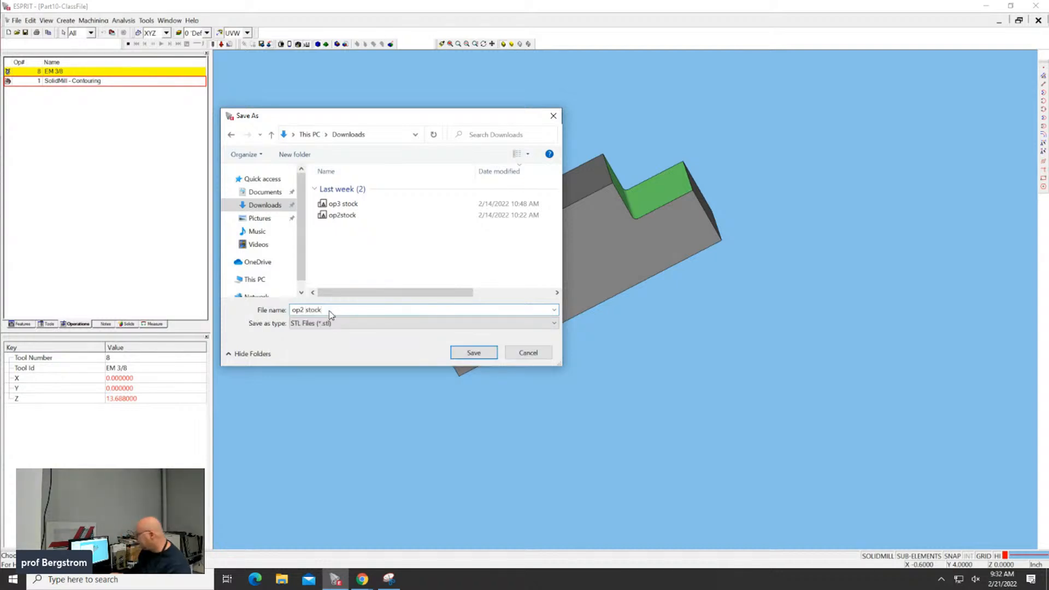
type("k")
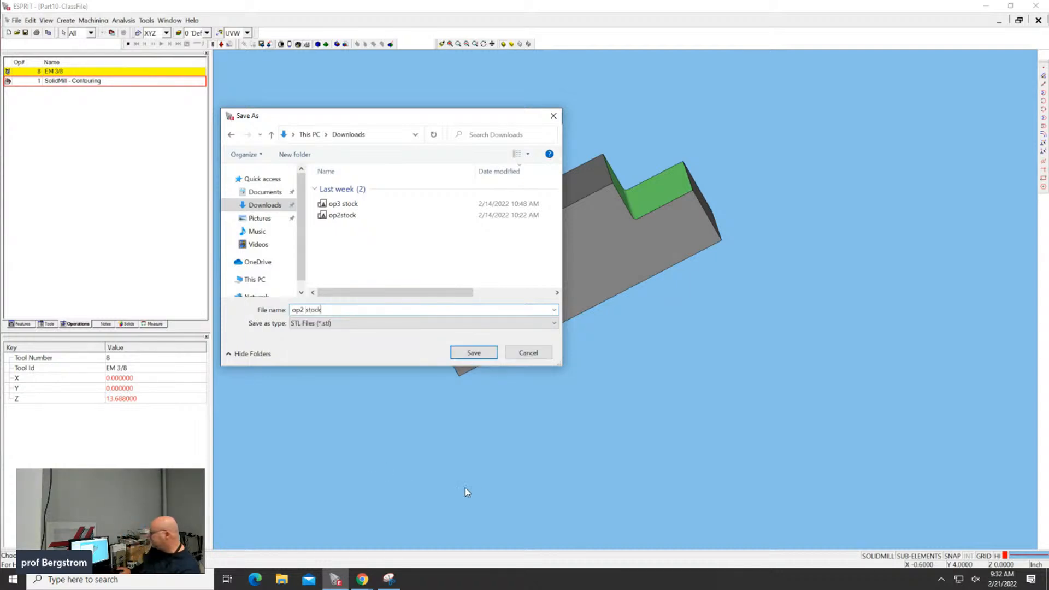
left_click(468, 354)
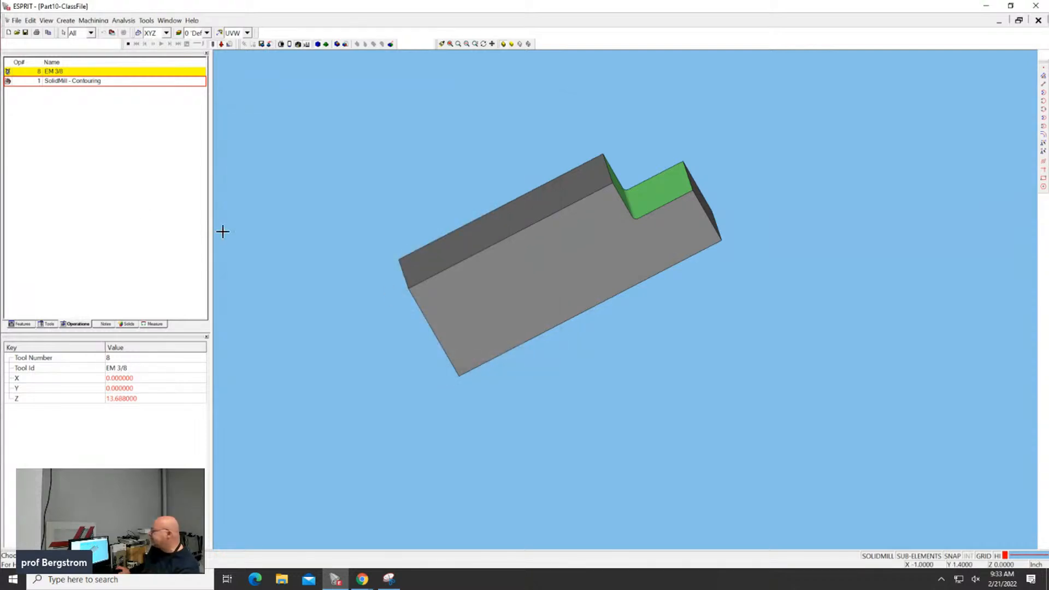
left_click(128, 43)
Step: Merge the op2 stock STL file from Downloads into the open part file
left_click(16, 20)
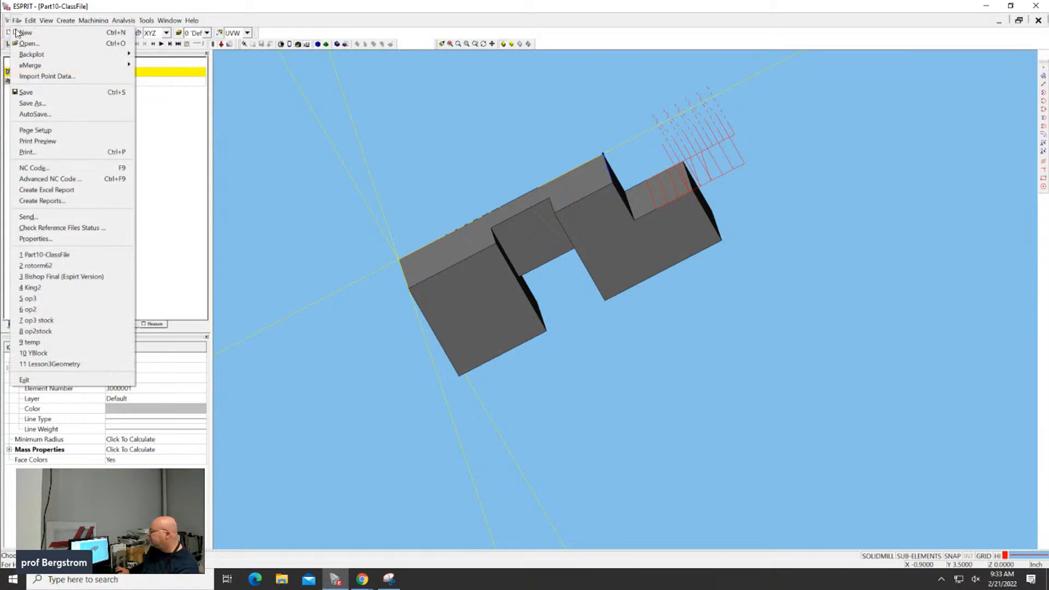
left_click(24, 44)
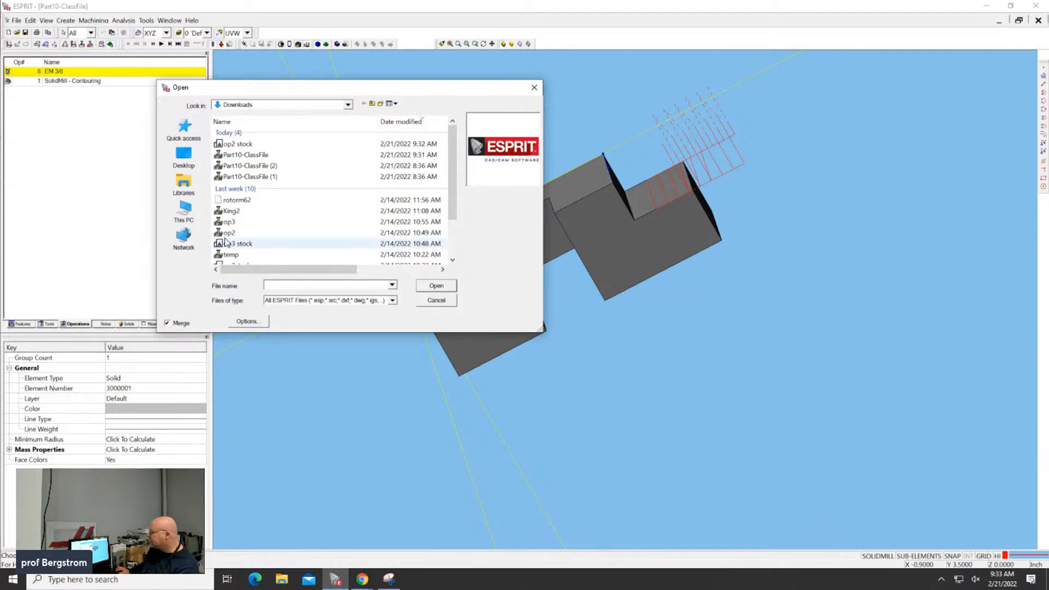
left_click(224, 145)
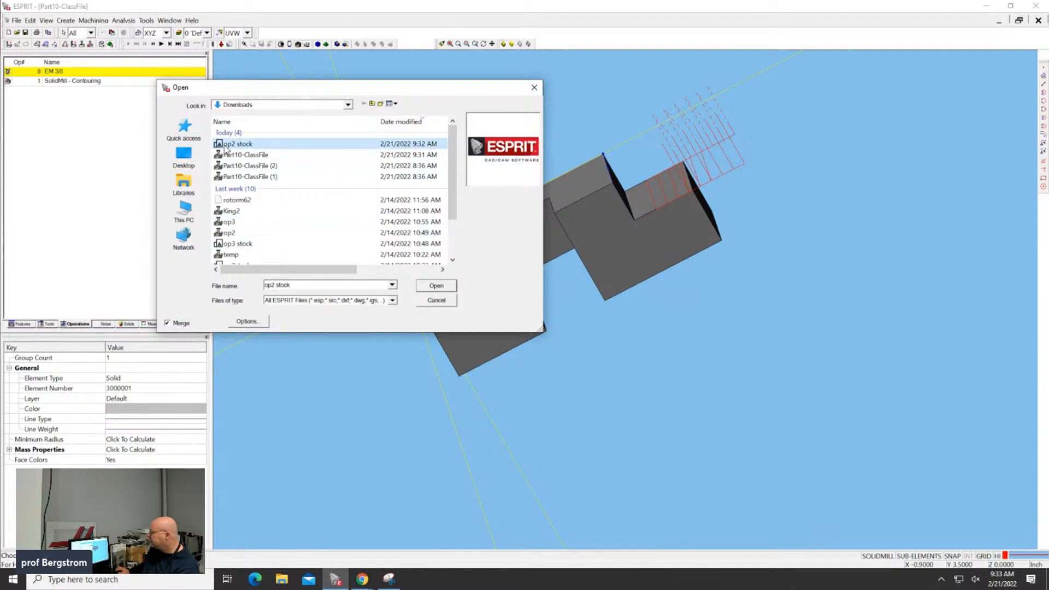
double_click(225, 145)
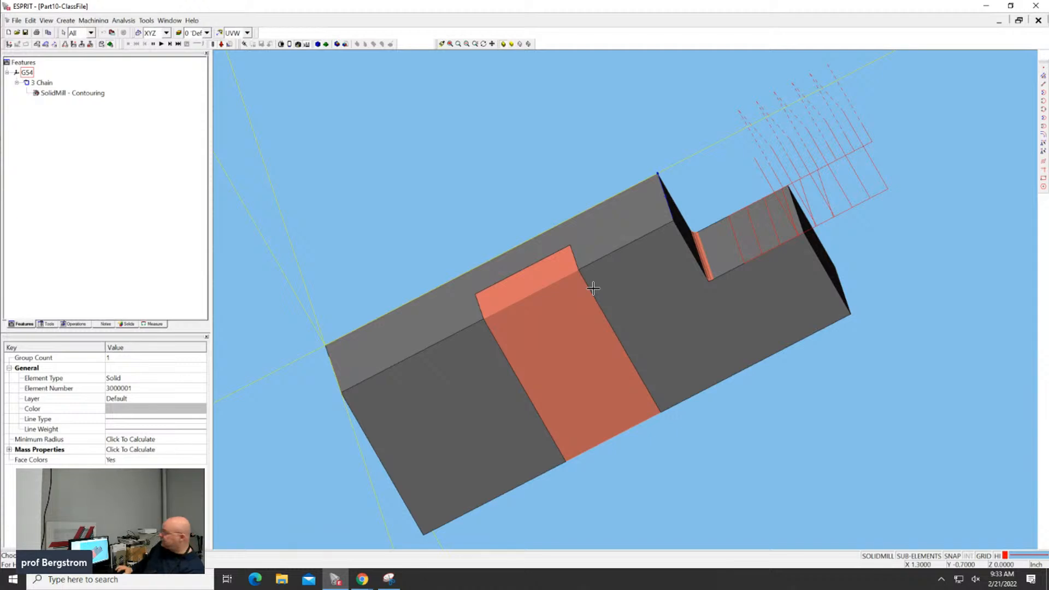
left_click(514, 131)
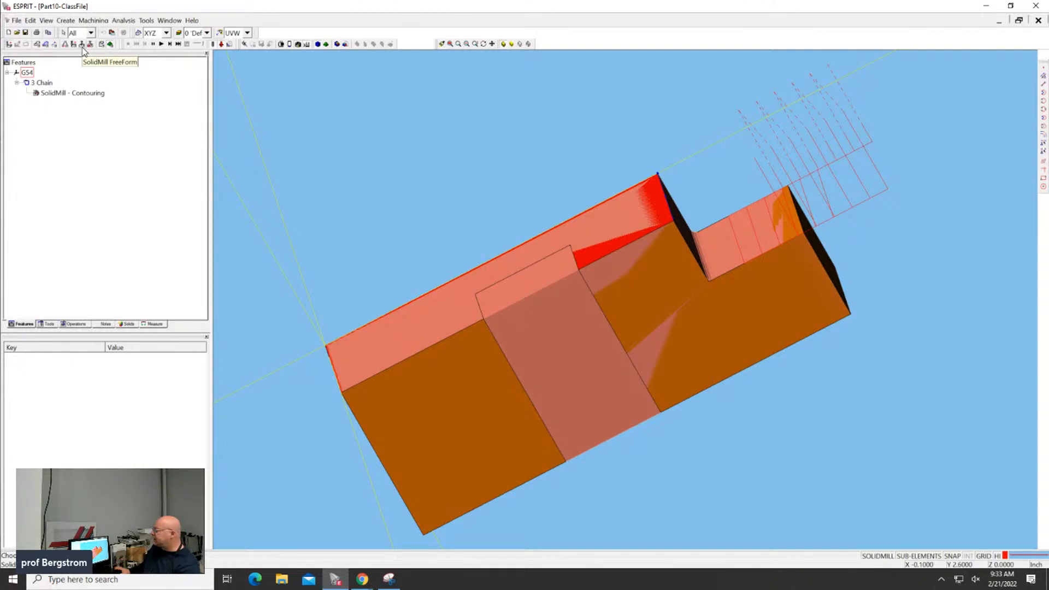
Step: Save the part under the new name Part10-ClassFileop2 in Downloads
left_click(16, 21)
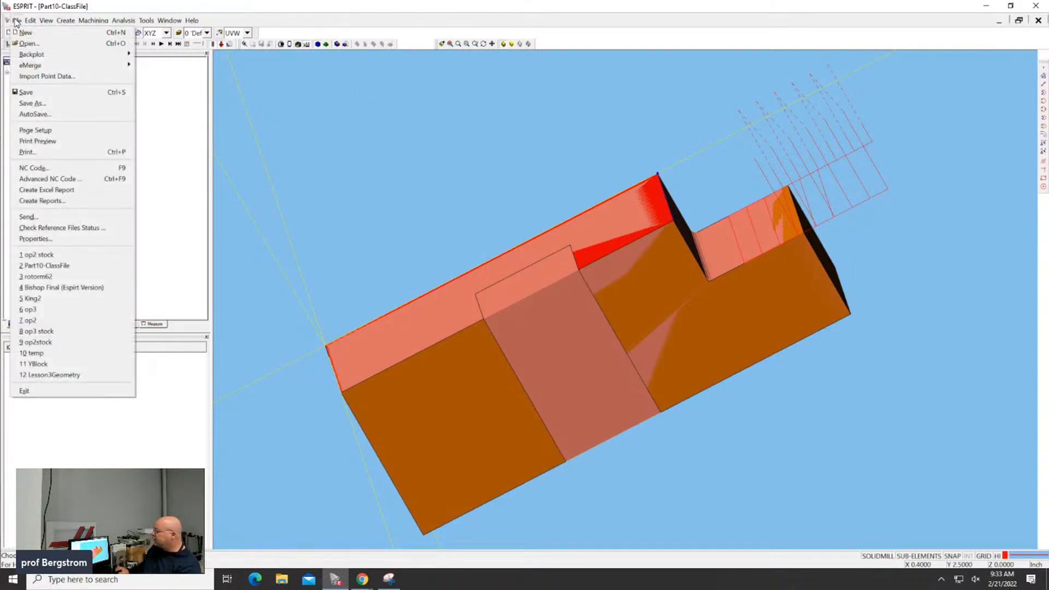
left_click(27, 103)
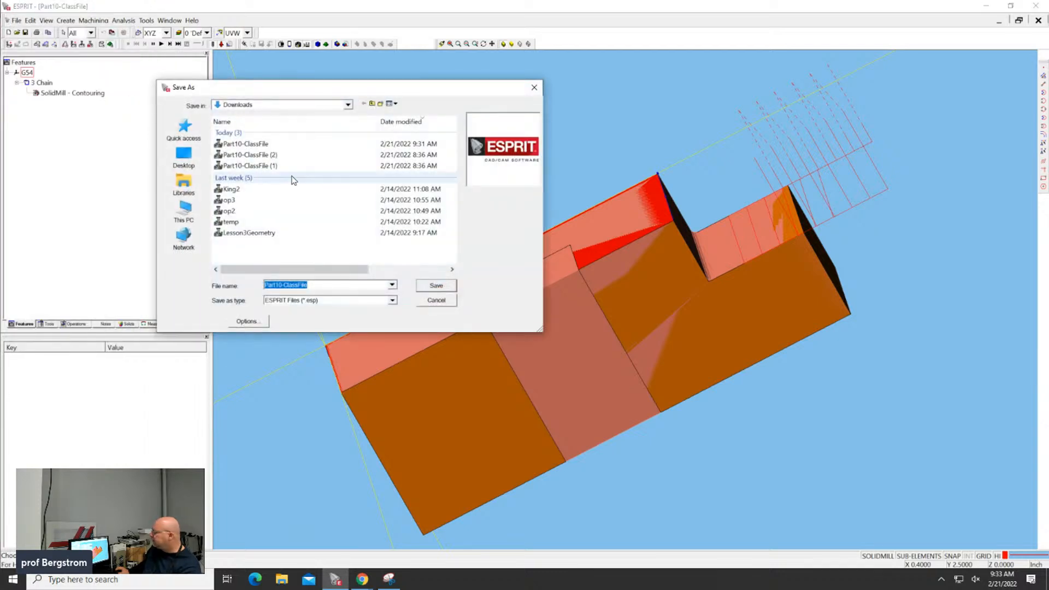
key("Right")
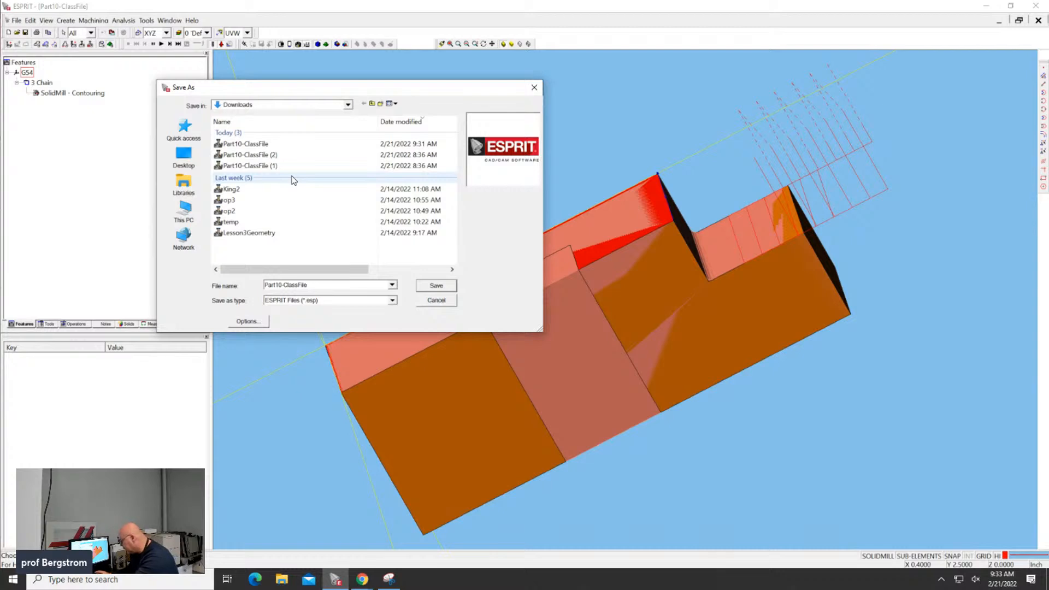
type("op2")
key("Return")
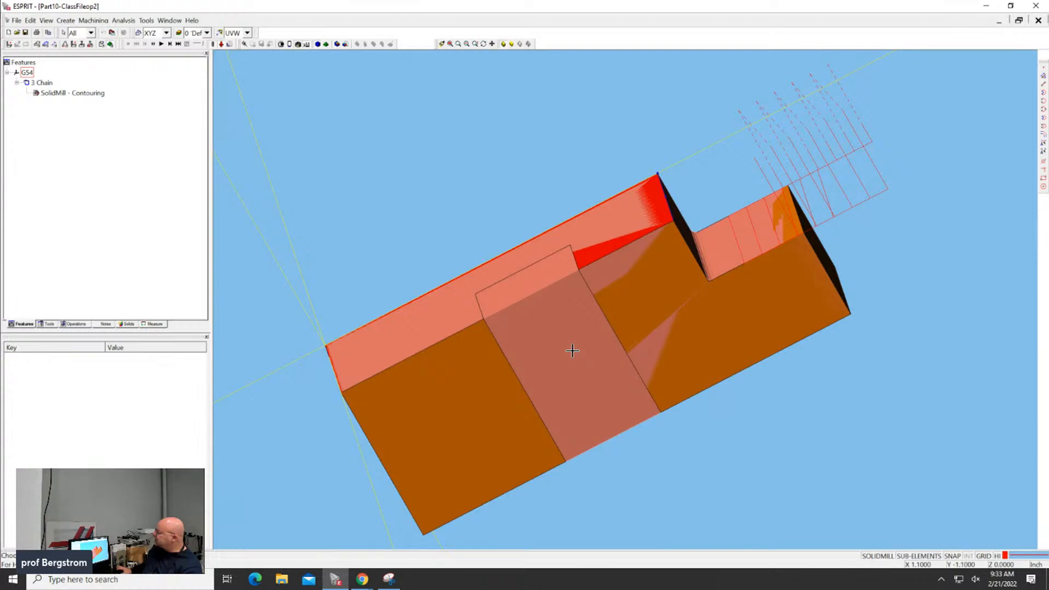
Step: Delete the chain feature together with its SolidMill contouring operation
left_click(638, 301)
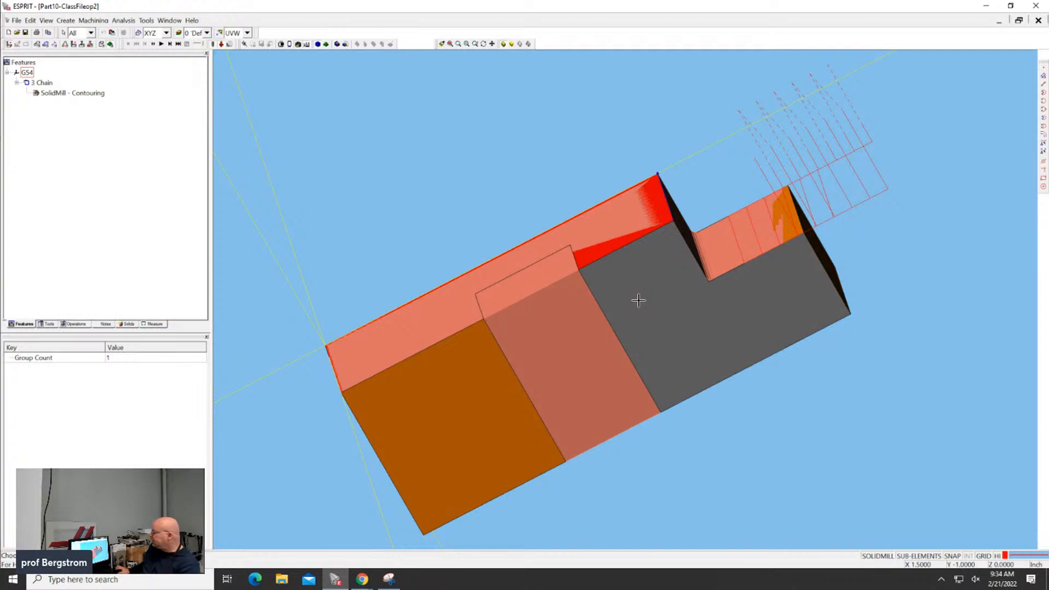
left_click(499, 130)
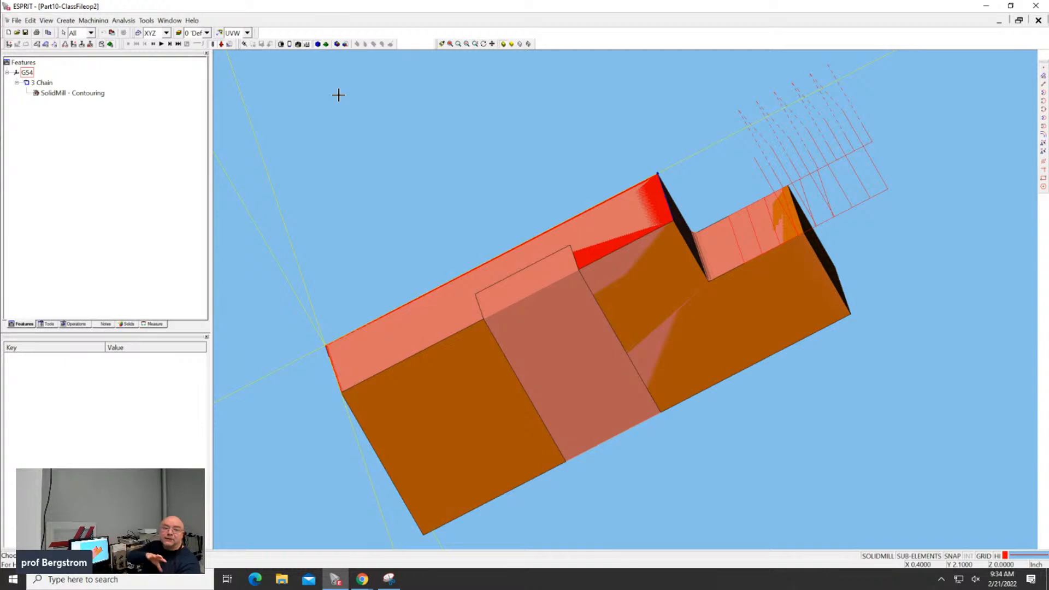
left_click(37, 84)
key("Delete")
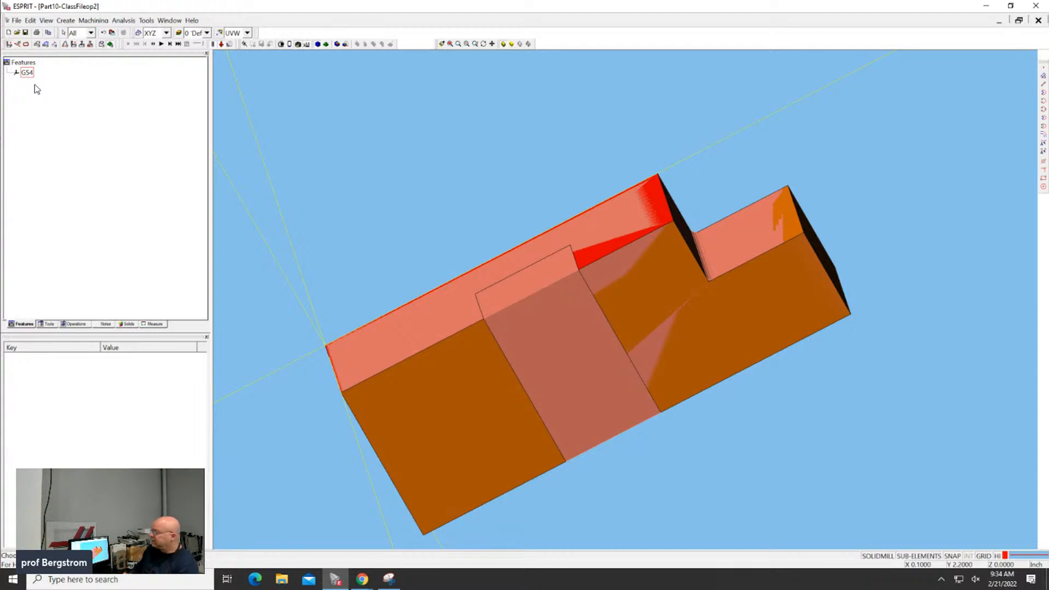
Step: In the Front view, select the whole part and imported stock and rotate them 180 degrees about the X axis, moving rather than copying
left_click_drag(253, 310, 814, 350)
left_click(532, 165)
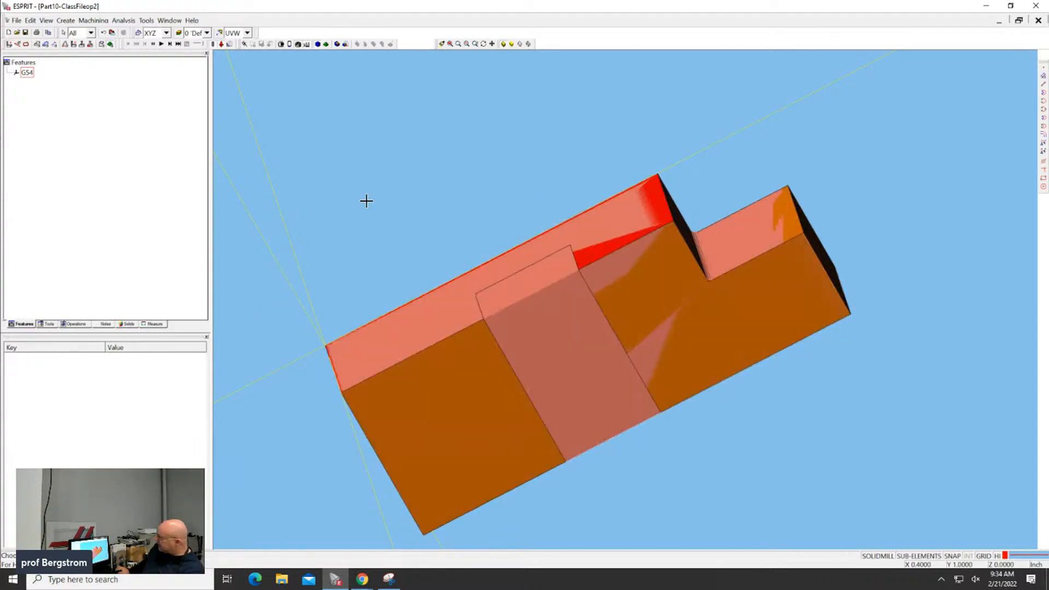
left_click(236, 33)
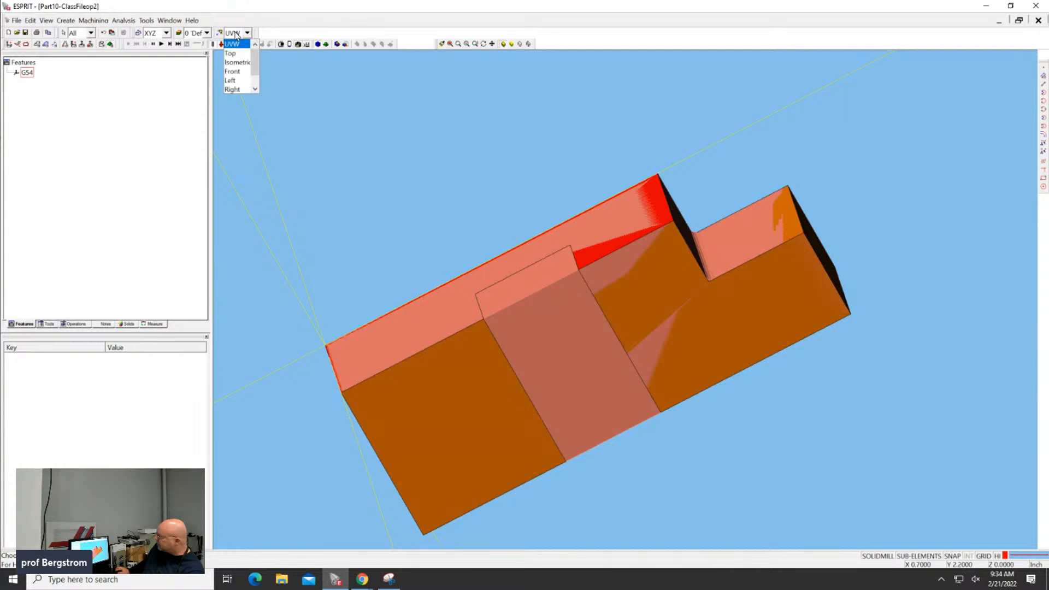
left_click(235, 72)
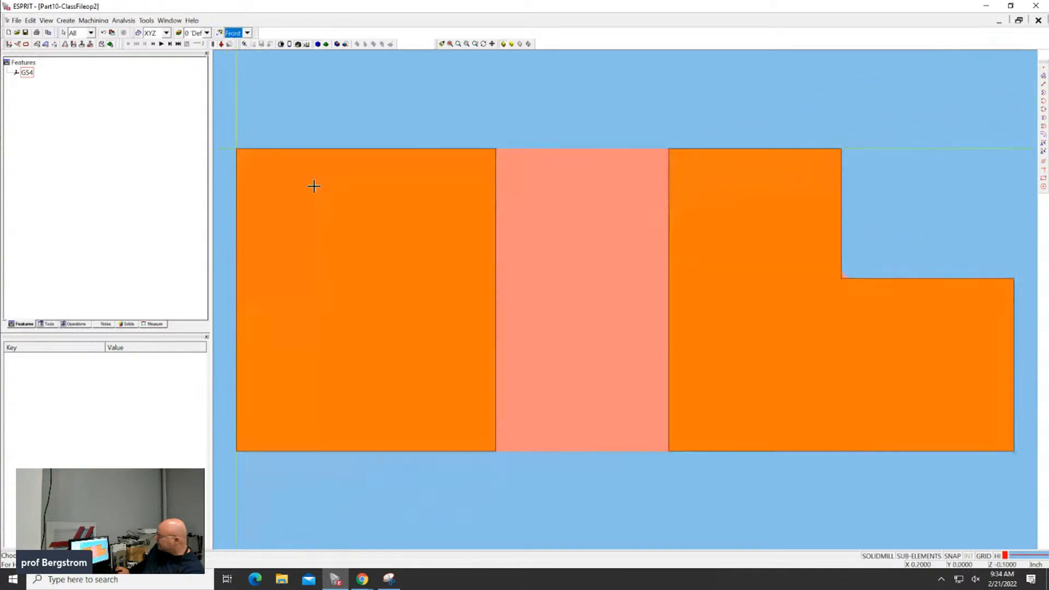
left_click(226, 136)
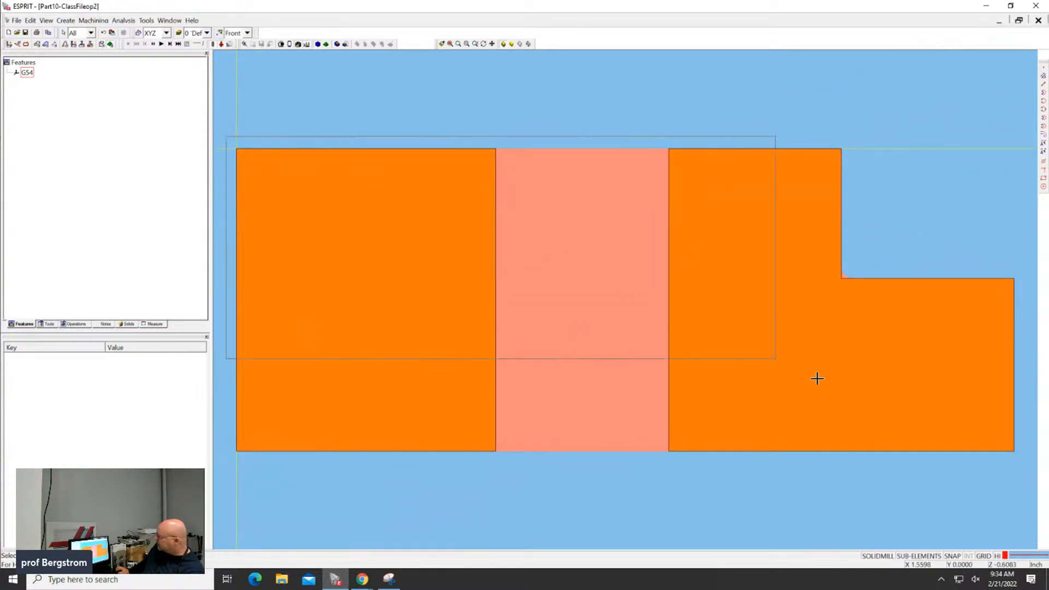
left_click(1028, 511)
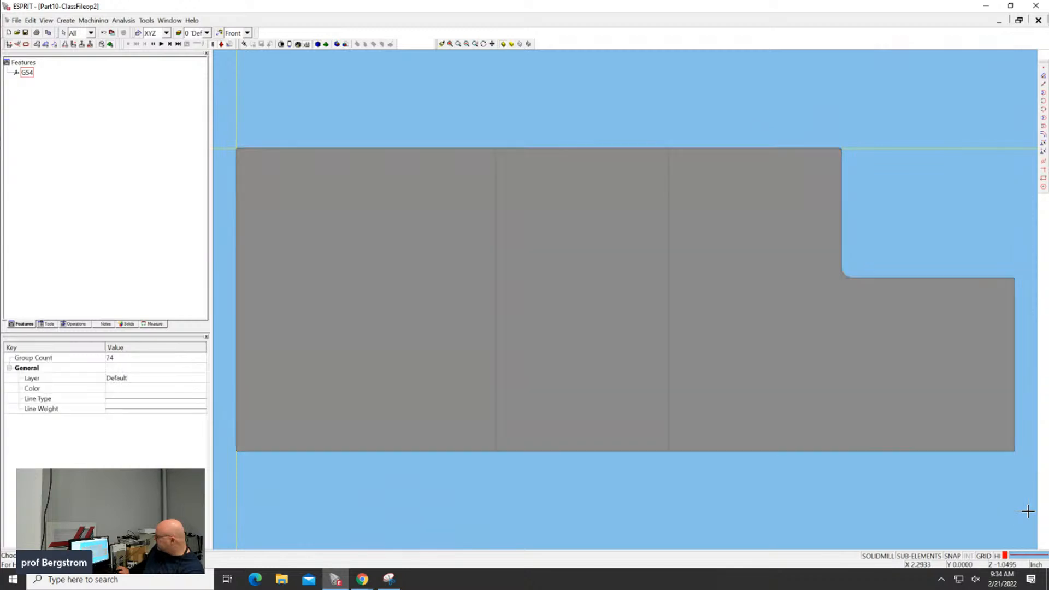
right_click(950, 405)
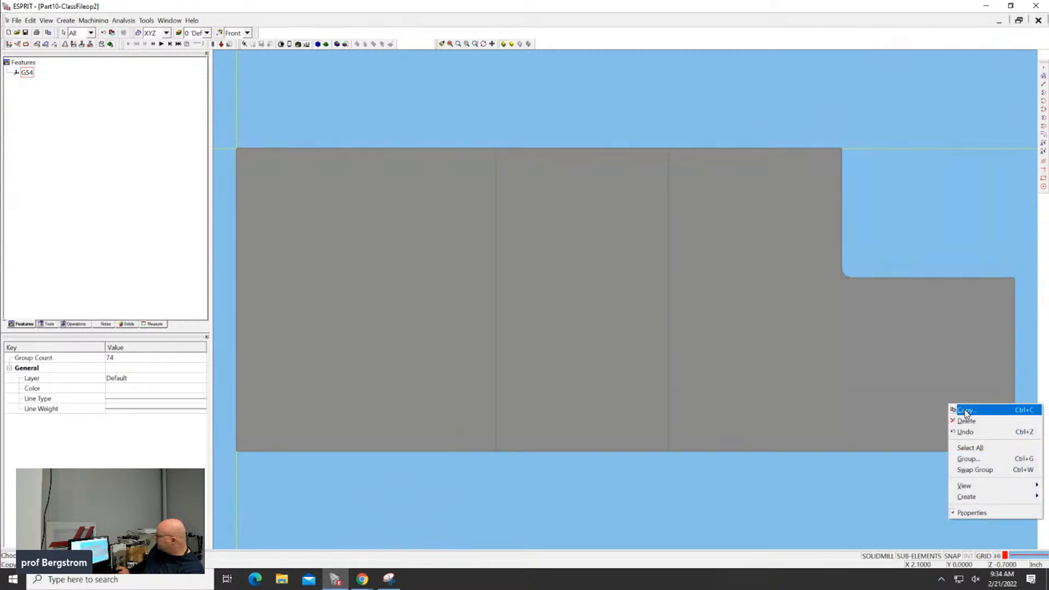
left_click(966, 411)
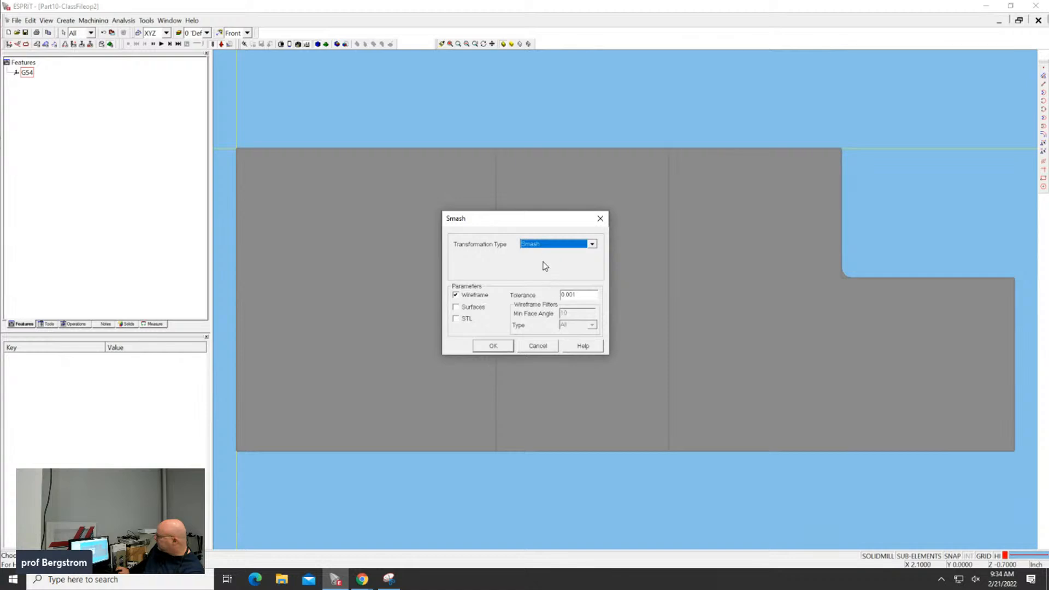
left_click(551, 249)
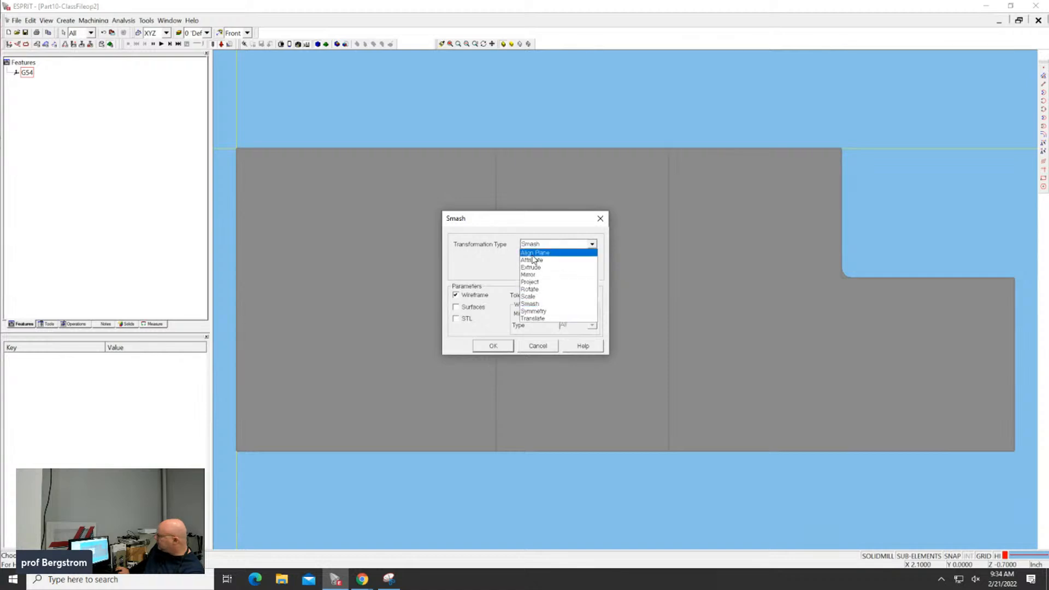
left_click(536, 289)
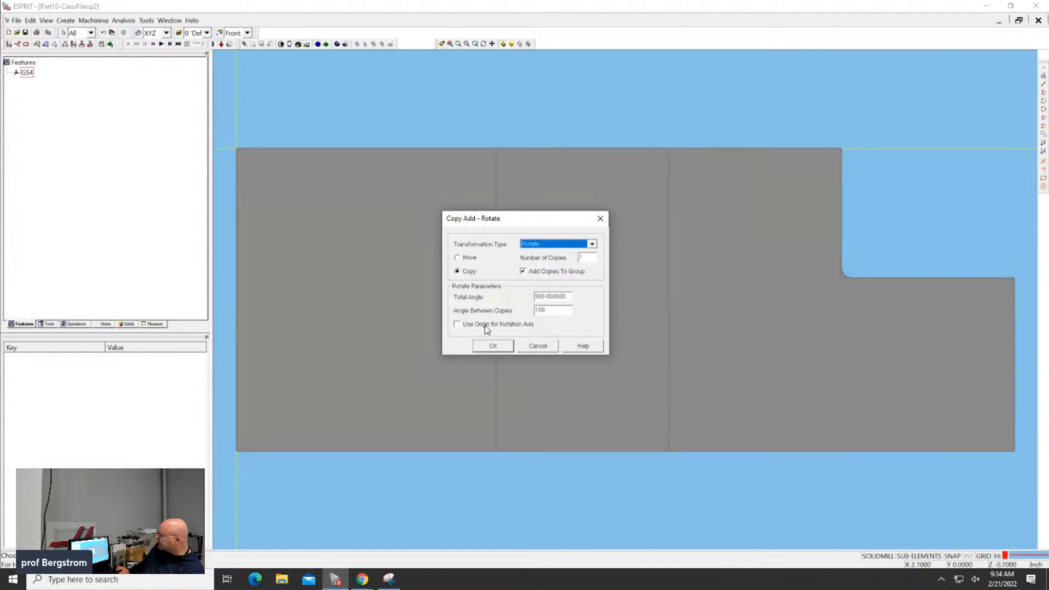
left_click(468, 262)
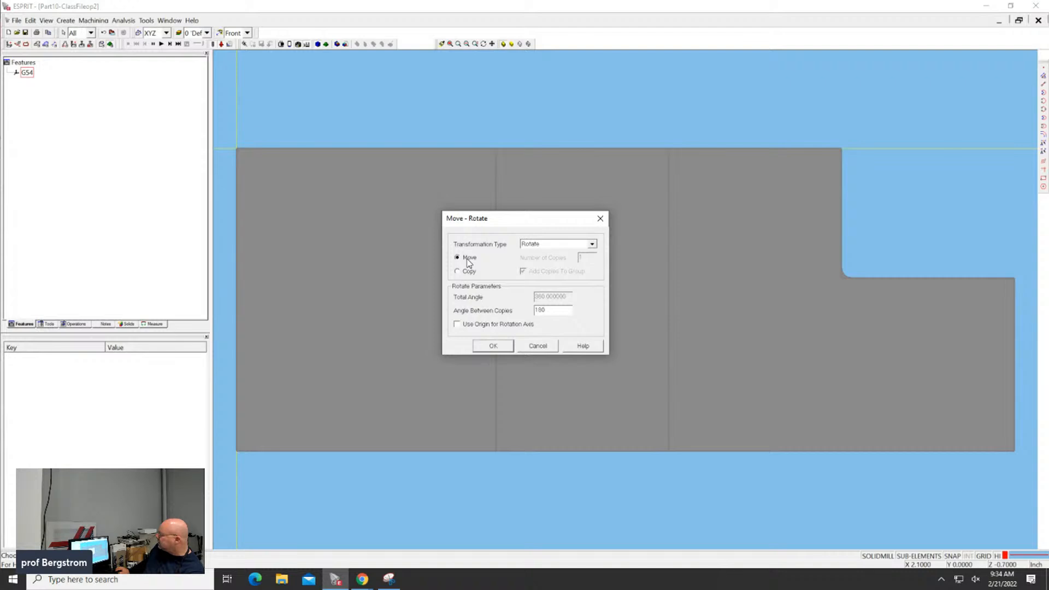
left_click(491, 346)
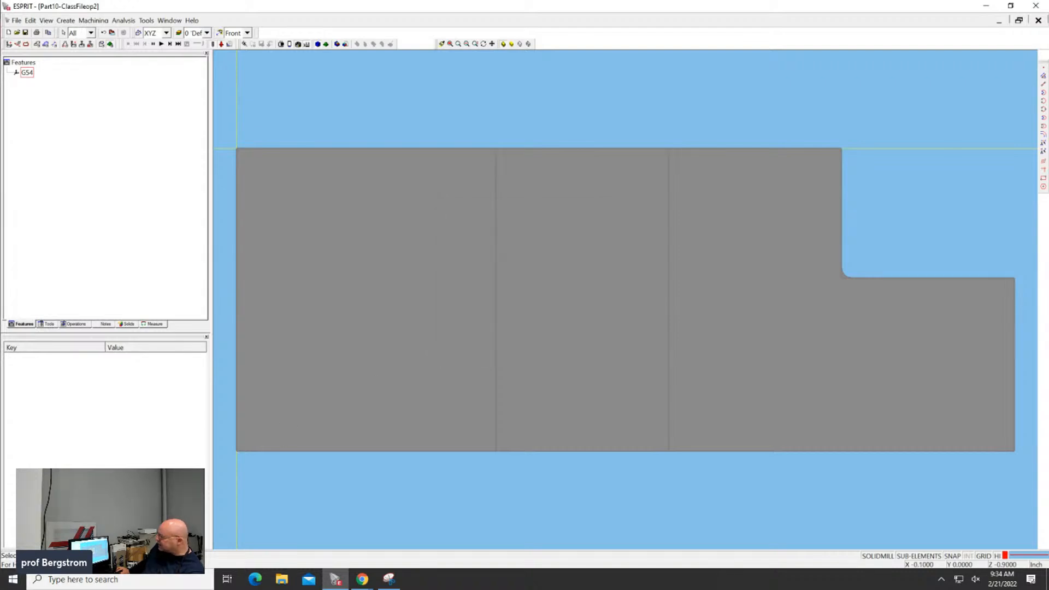
left_click(918, 148)
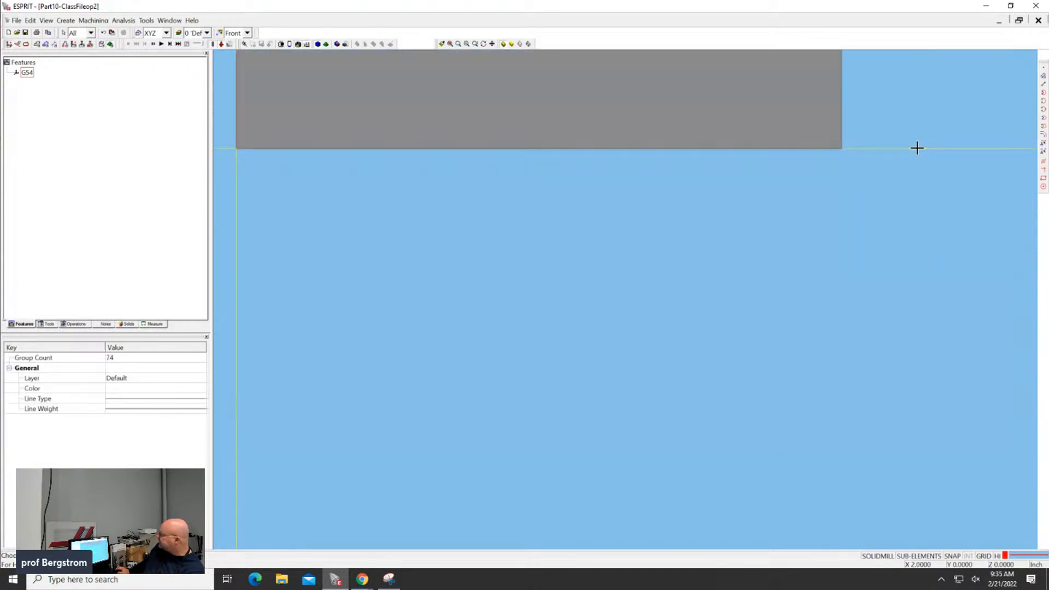
Step: Inspect the flipped part and stock from the front and in the isometric view
scroll(917, 148, "down", 5)
middle_click_drag(836, 185, 776, 258)
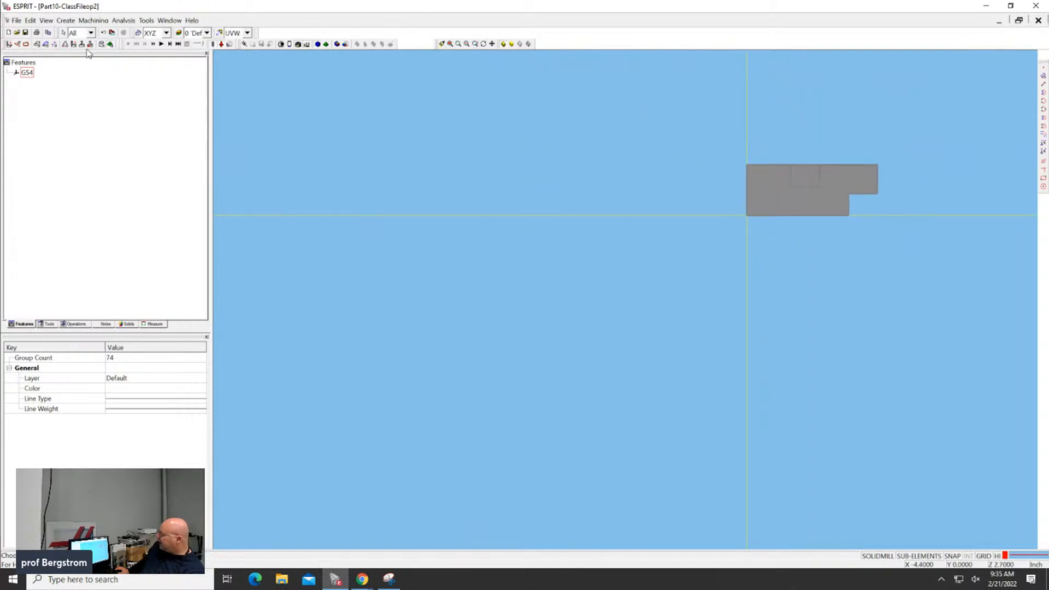
left_click(246, 32)
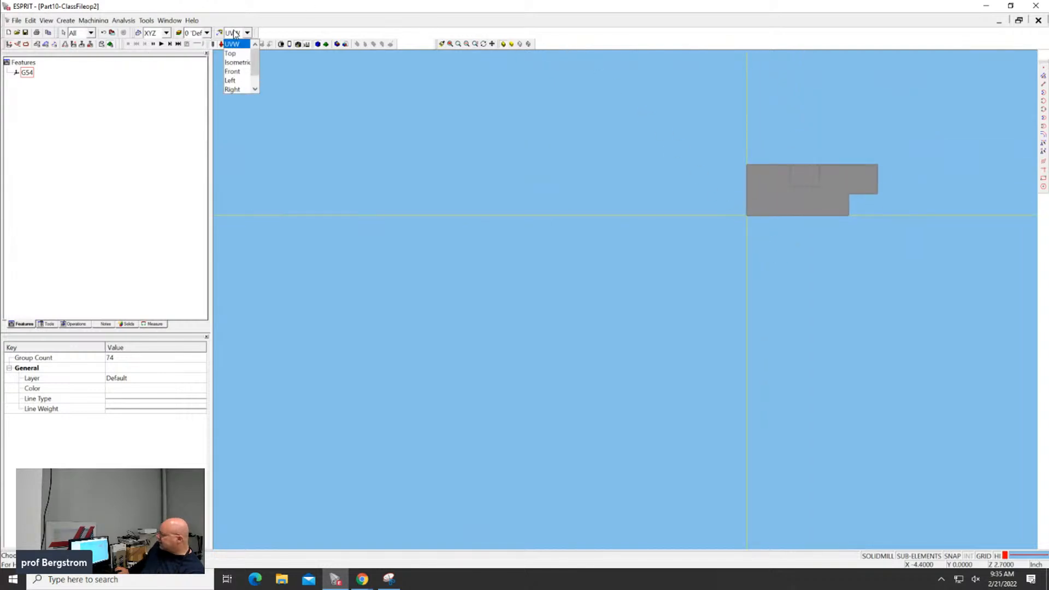
left_click(247, 63)
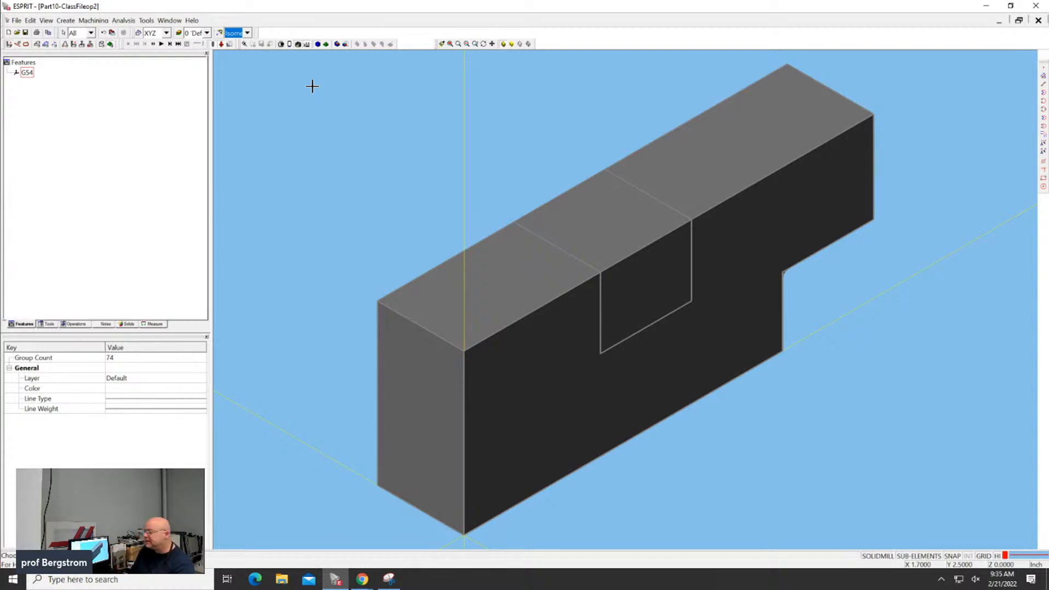
Step: Create a manual chain feature through the four upper corners of the slot, closing it at its starting corner, and select it
left_click(538, 118)
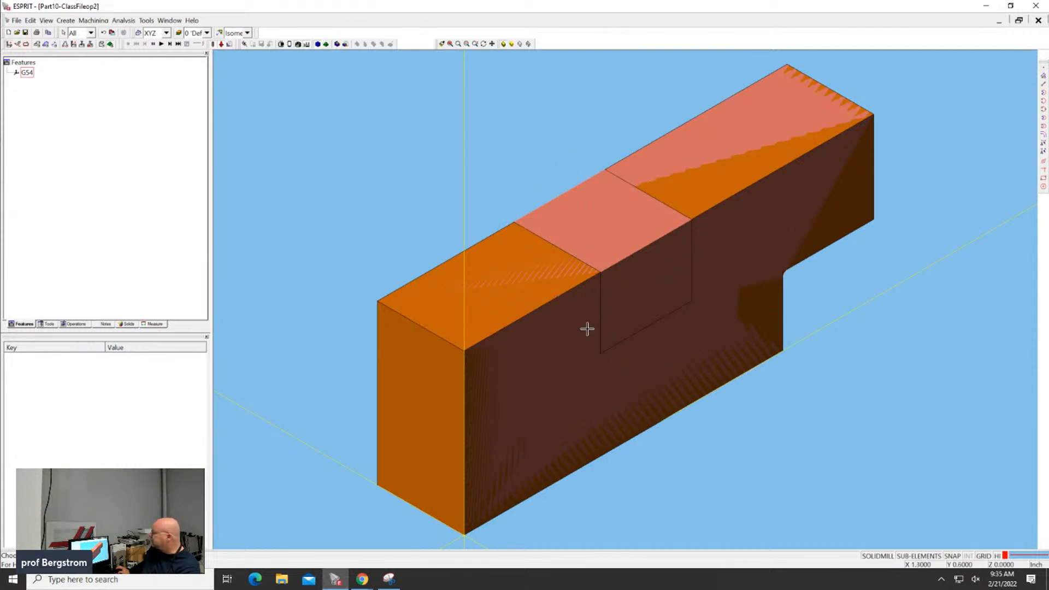
left_click(47, 45)
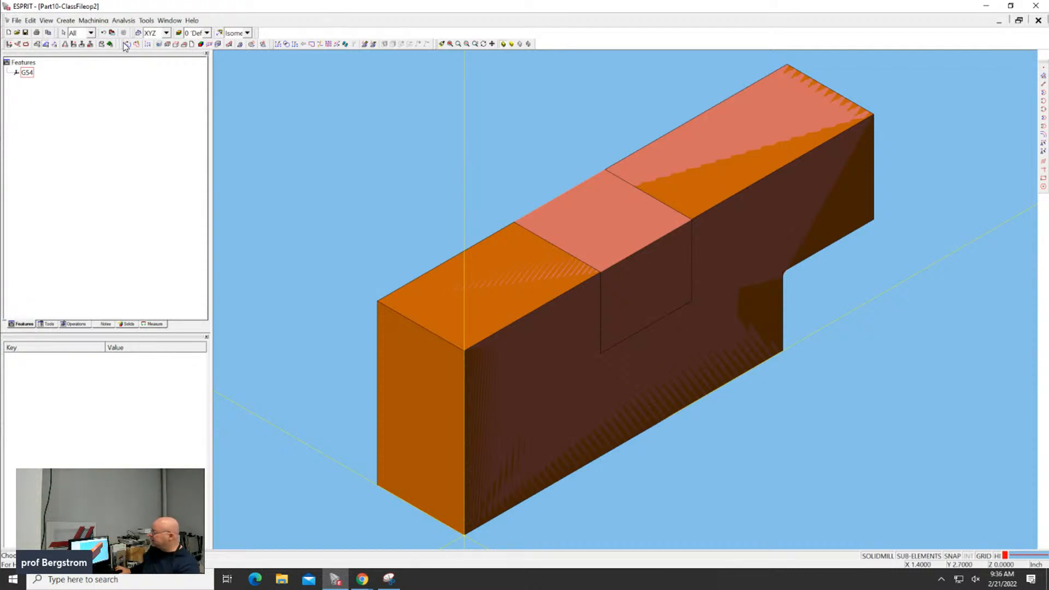
left_click(128, 44)
left_click(513, 222)
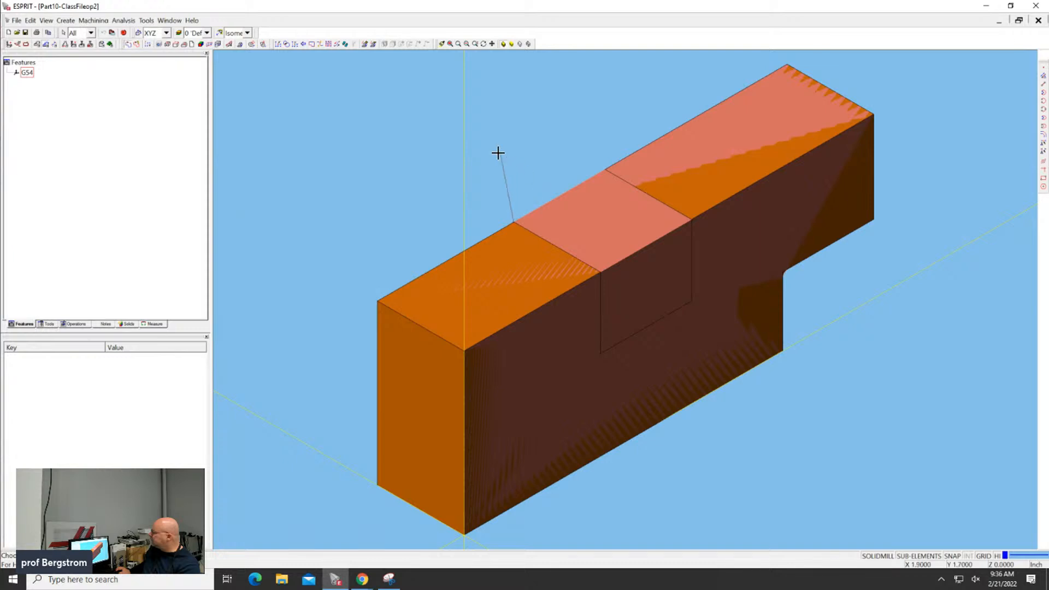
left_click(601, 272)
left_click(692, 217)
left_click(606, 169)
left_click(515, 222)
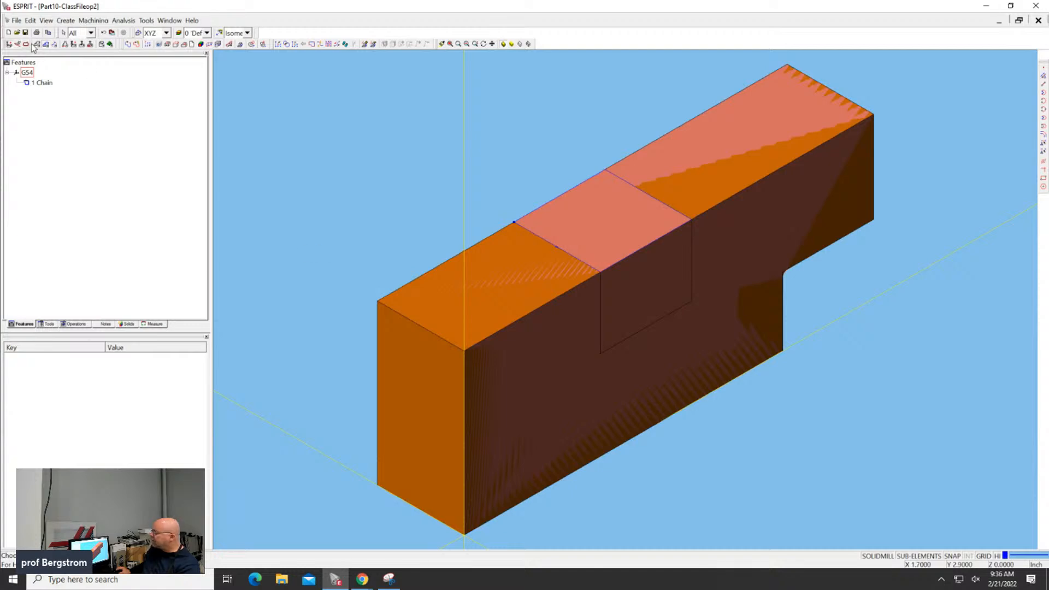
left_click(39, 84)
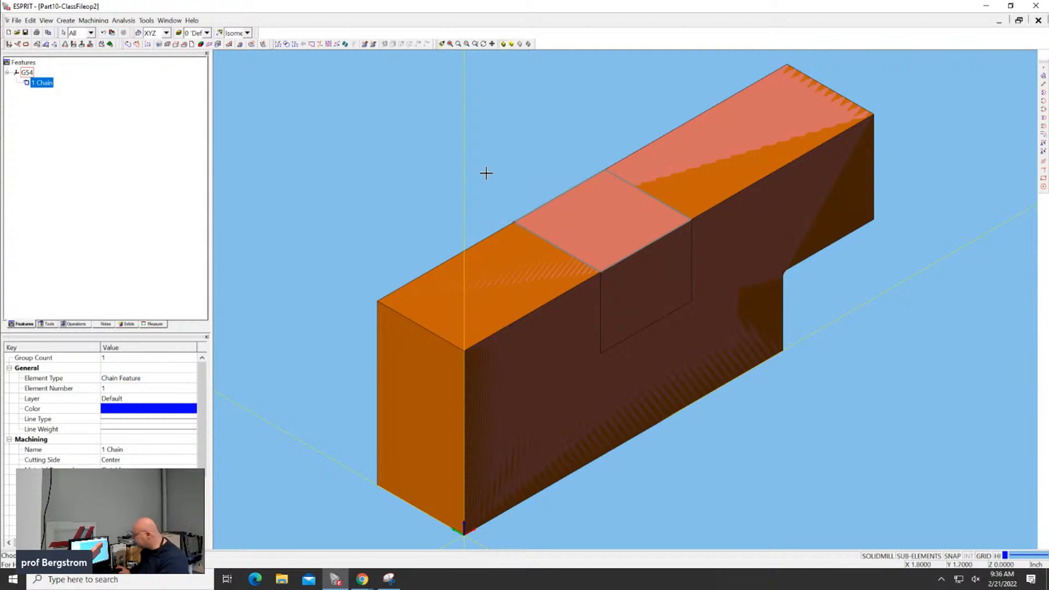
Step: Mask the STL model, solid and geometry so only the chain feature is displayed
left_click(46, 20)
left_click(57, 113)
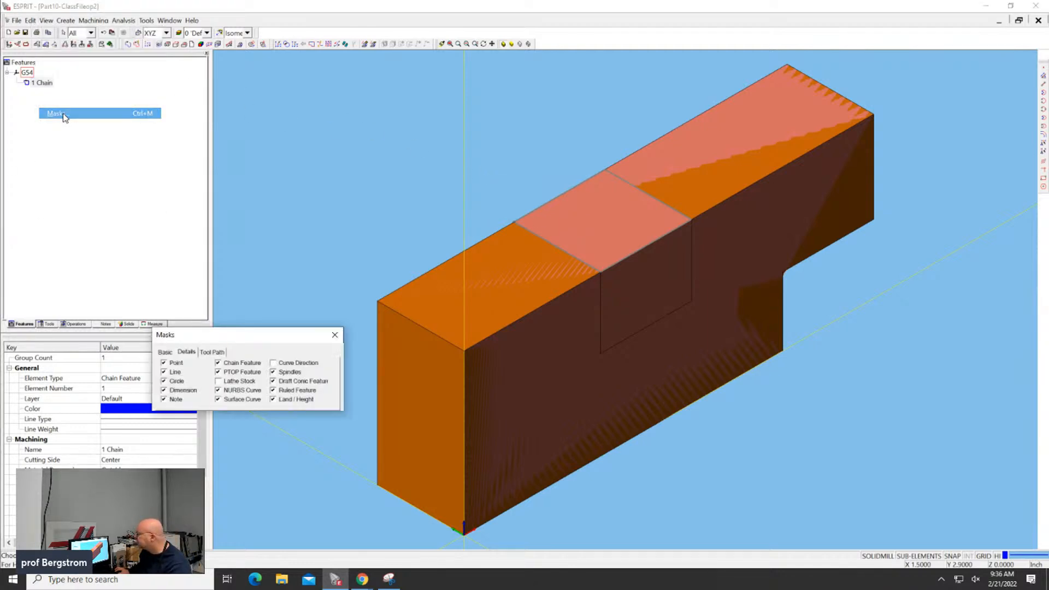
left_click_drag(229, 338, 230, 100)
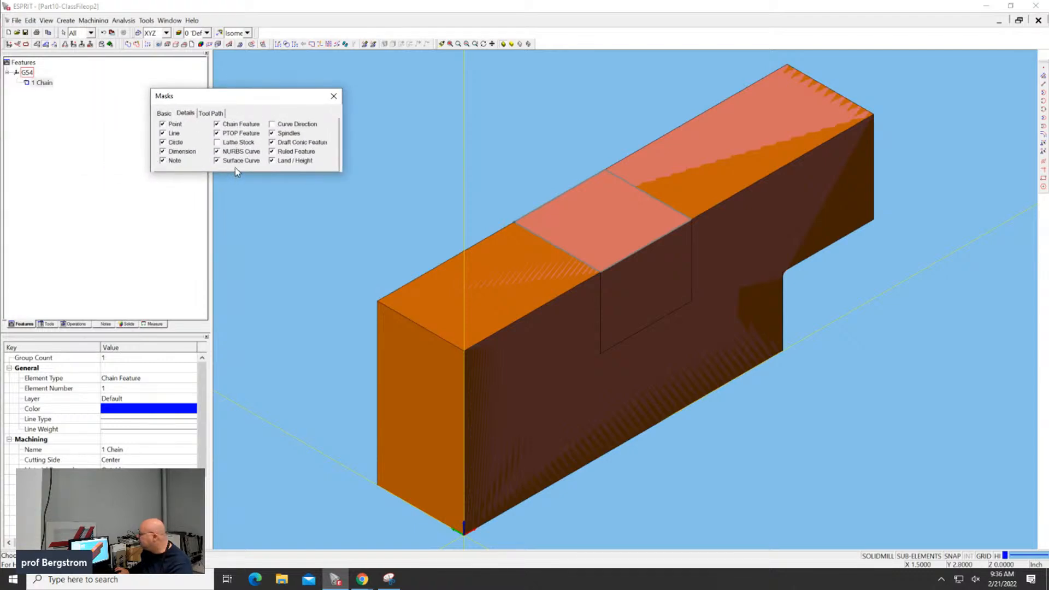
left_click(164, 114)
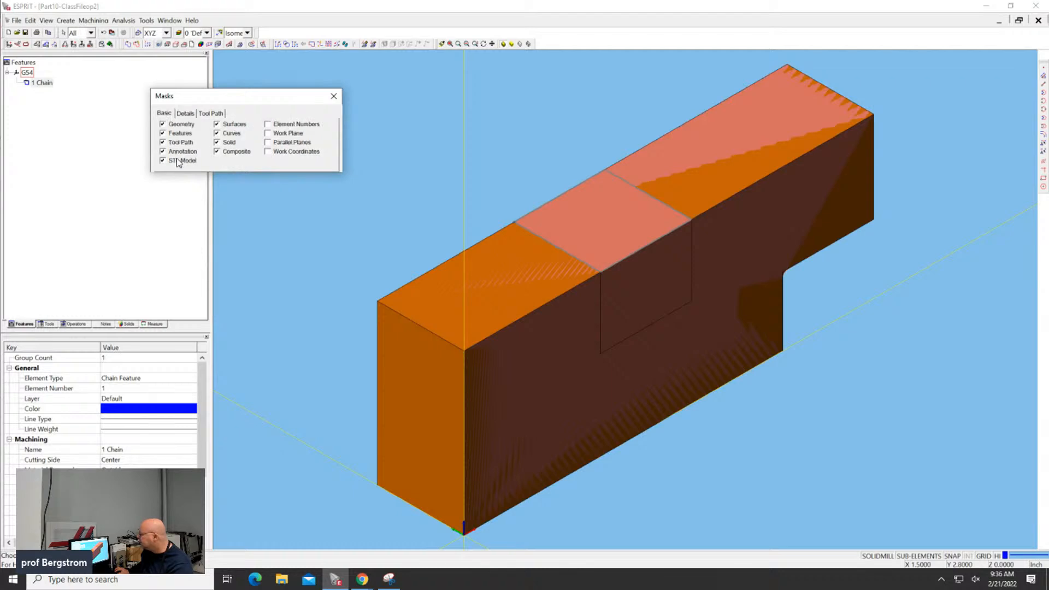
left_click(179, 162)
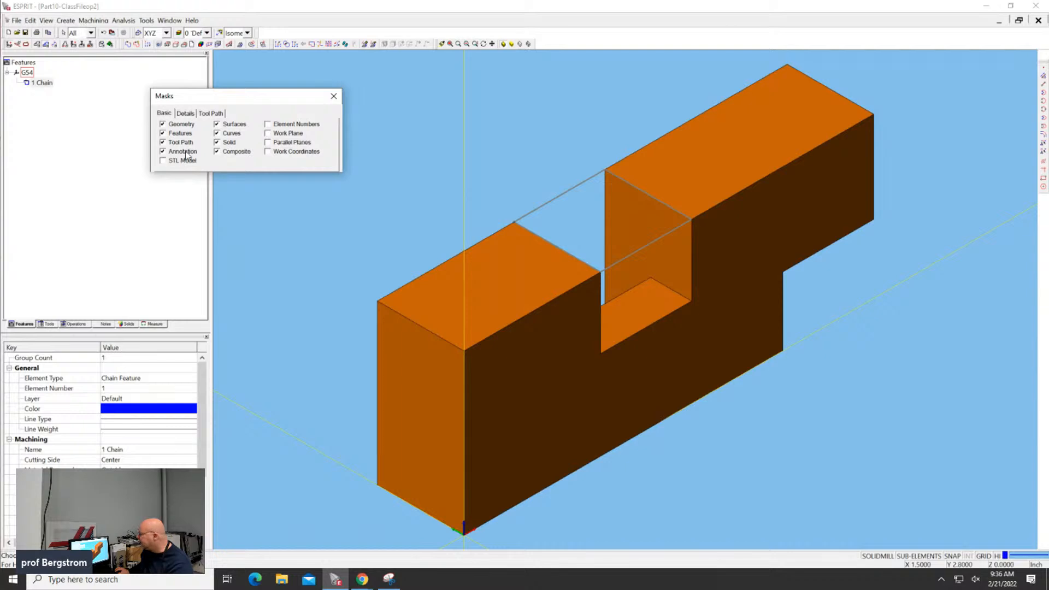
left_click(218, 142)
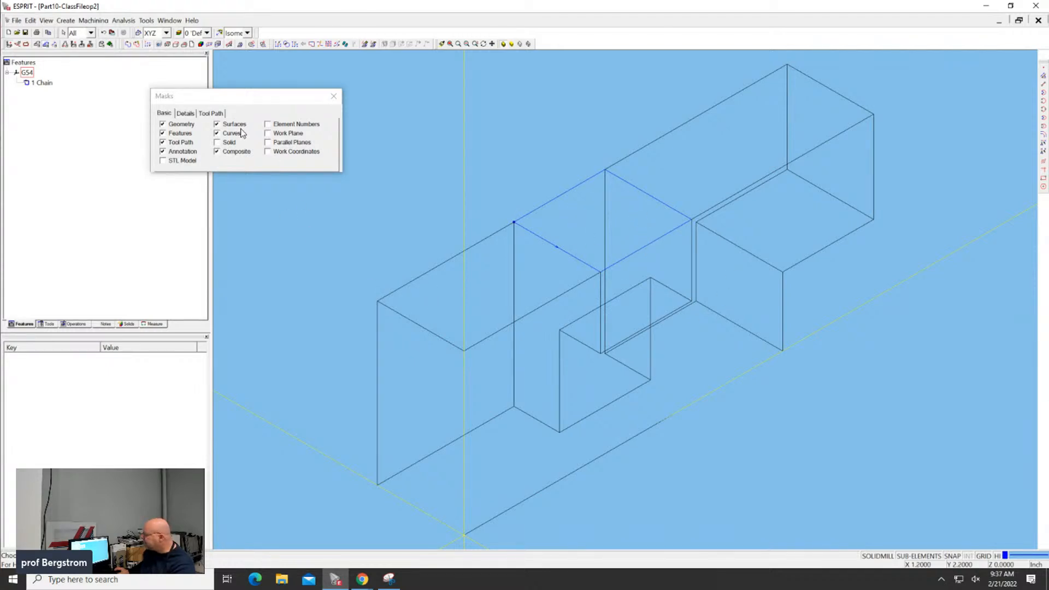
left_click(165, 128)
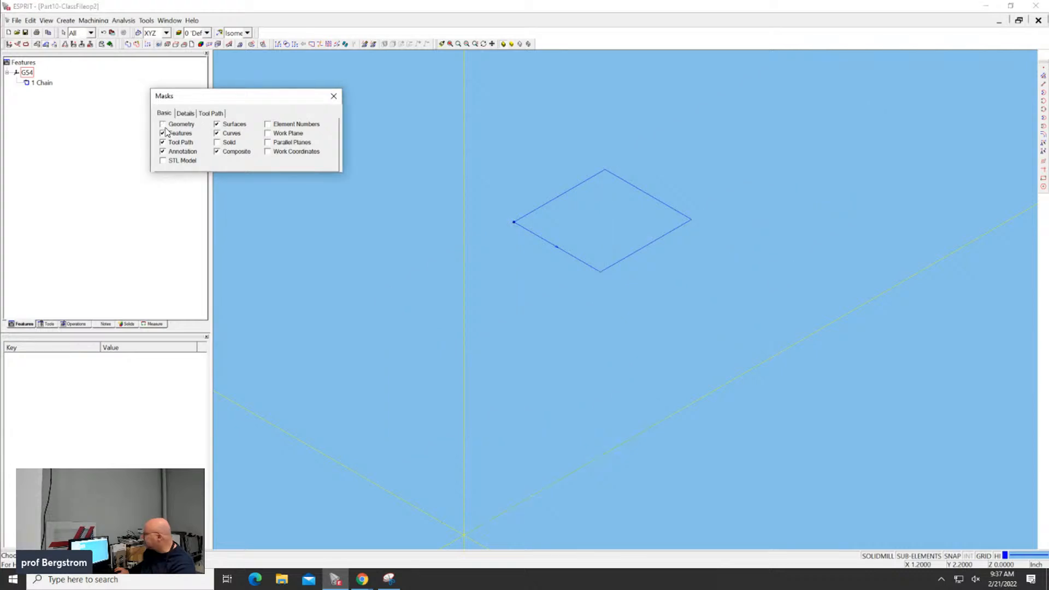
Step: Set the Open Edge attribute of the chain's rear segment to True
left_click(551, 177)
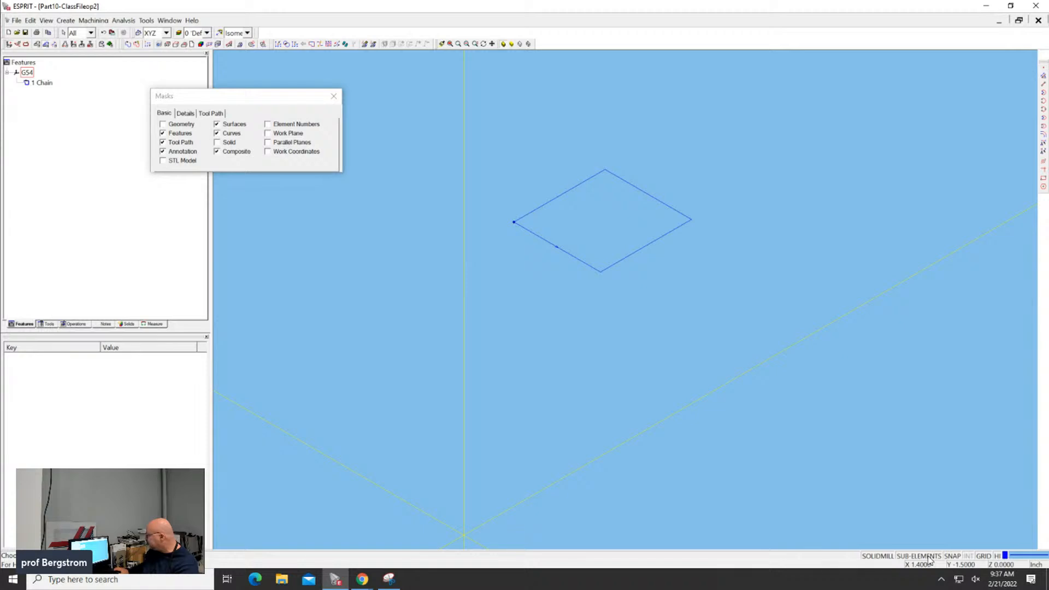
left_click(567, 192)
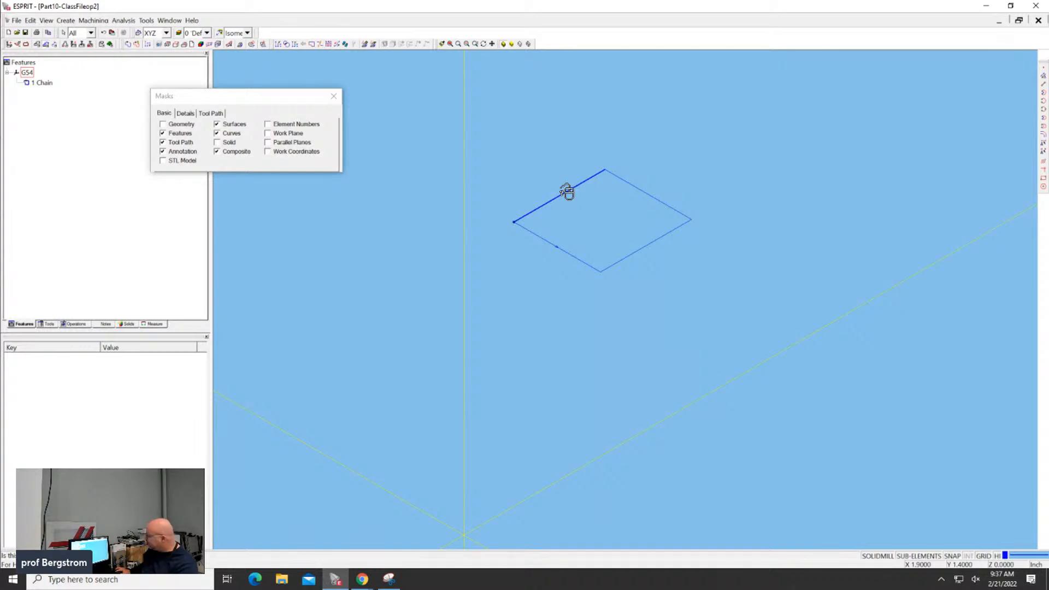
left_click(568, 191)
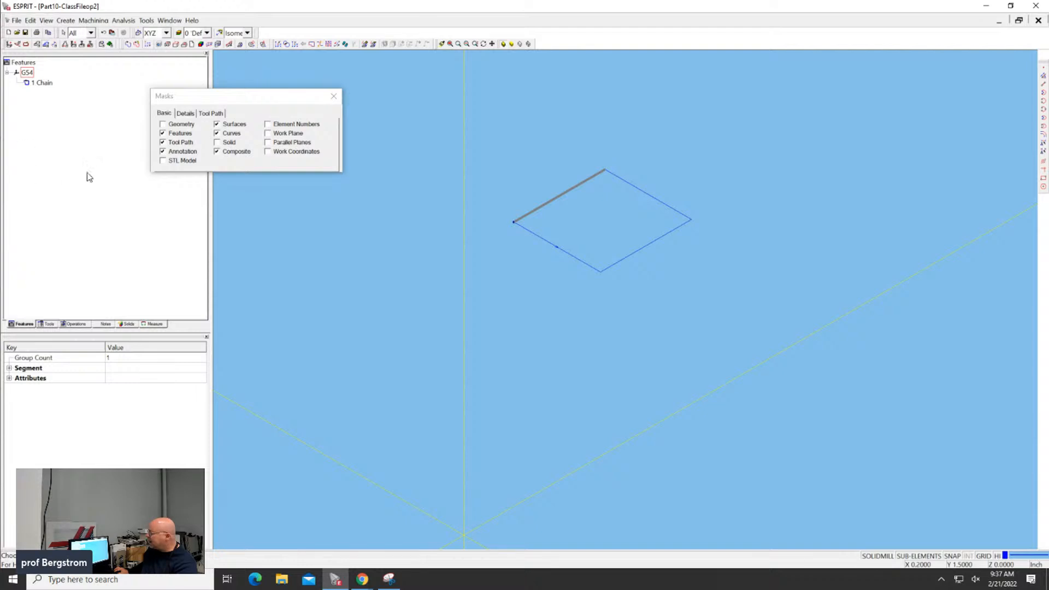
left_click(8, 378)
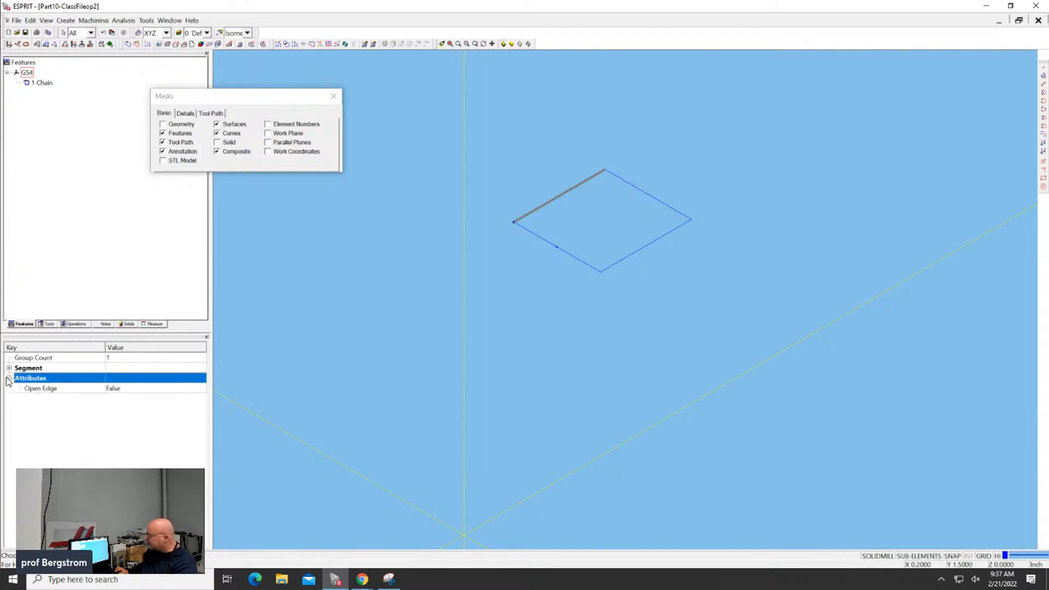
left_click(110, 389)
left_click(110, 389)
left_click(113, 408)
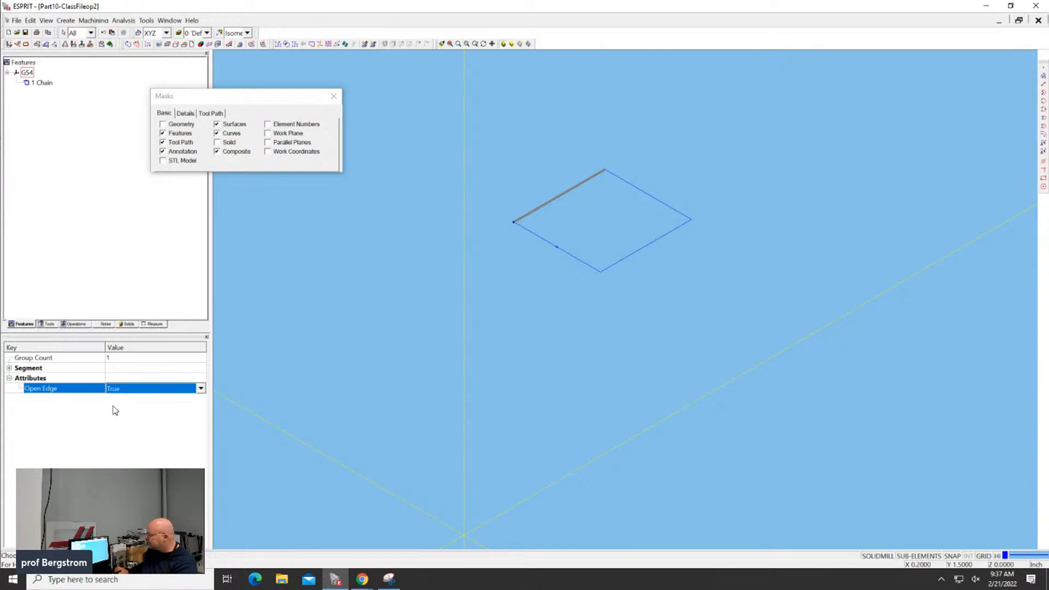
left_click(219, 359)
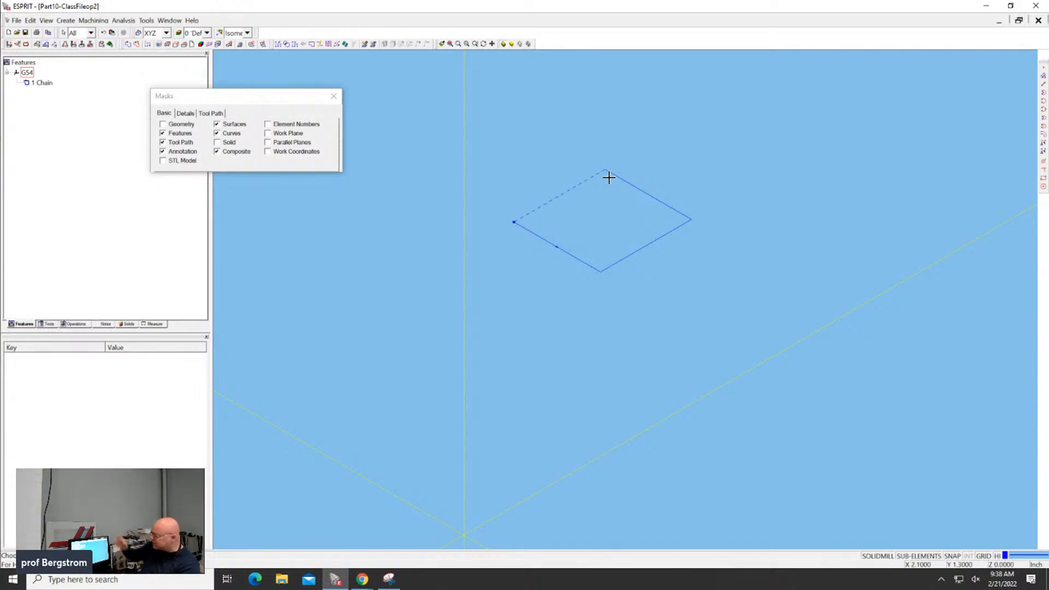
Step: Set the Open Edge attribute of the chain's front segment, opposite the existing open edge, to True
left_click(648, 246)
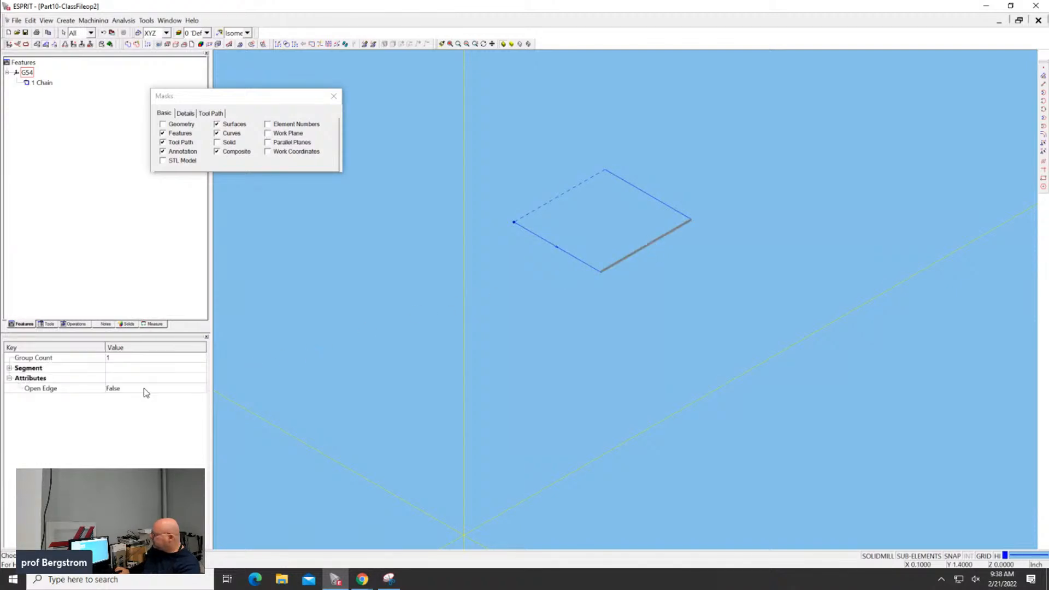
left_click(123, 386)
left_click(122, 394)
left_click(124, 389)
left_click(124, 389)
left_click(119, 409)
left_click(434, 388)
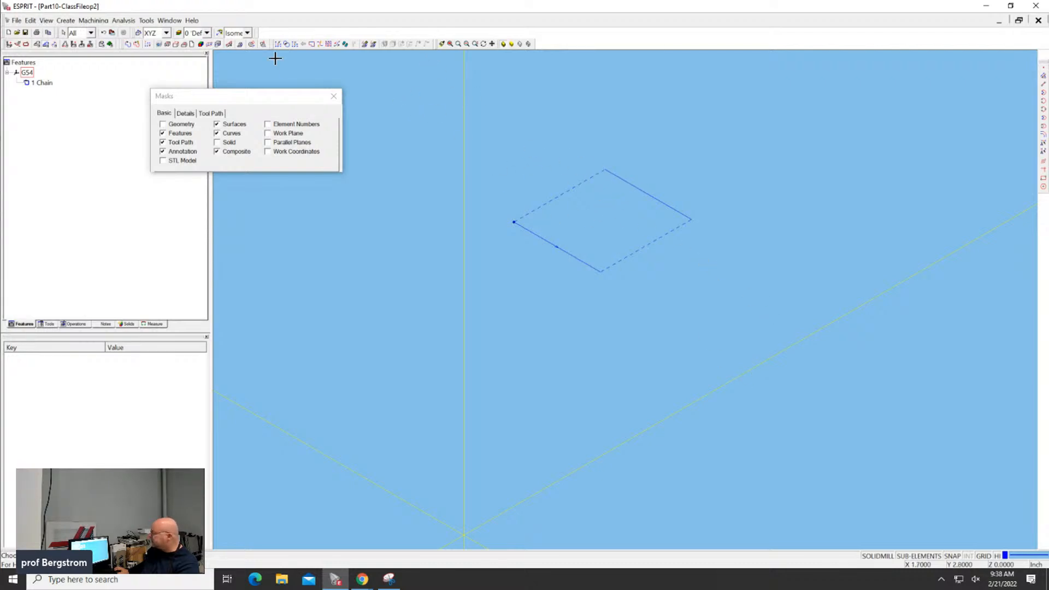
Step: Start a SolidMill Pocketing operation on 1 Chain and choose EM 3/8 as the rough tool
left_click(43, 83)
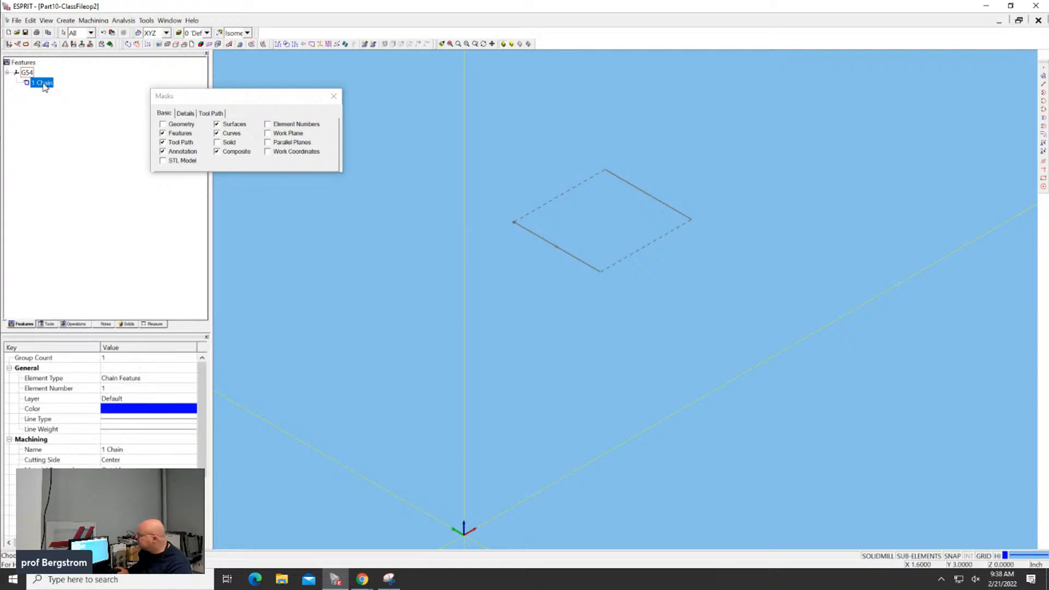
left_click(79, 46)
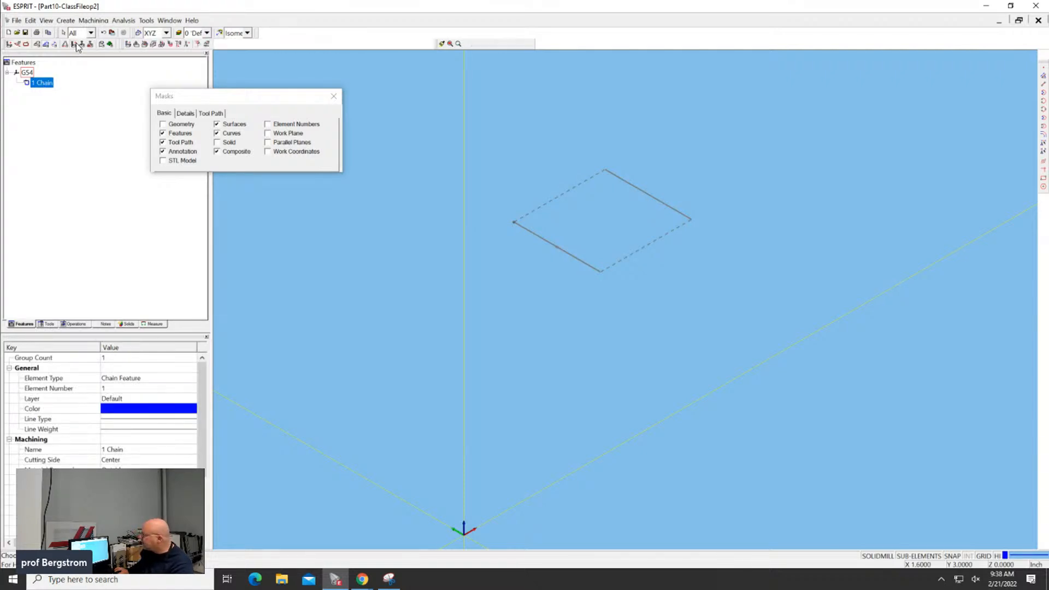
left_click(136, 44)
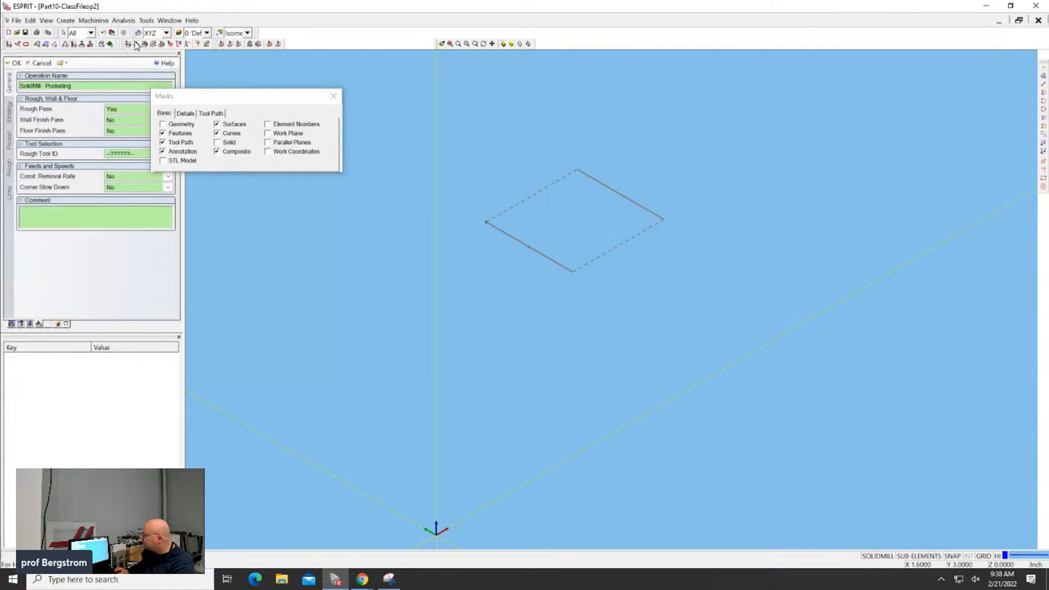
left_click_drag(191, 101, 307, 98)
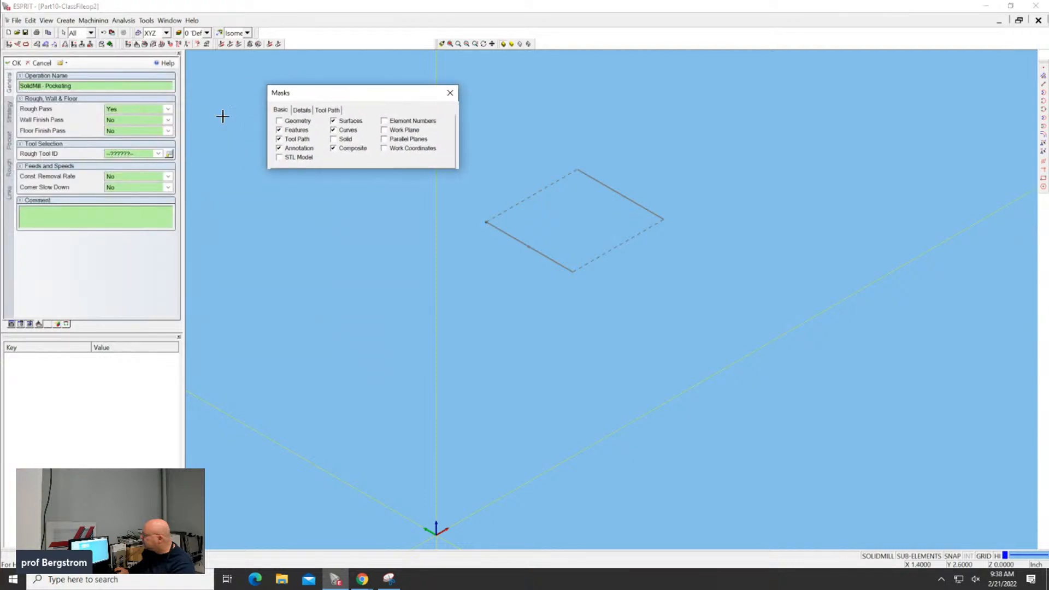
left_click(142, 155)
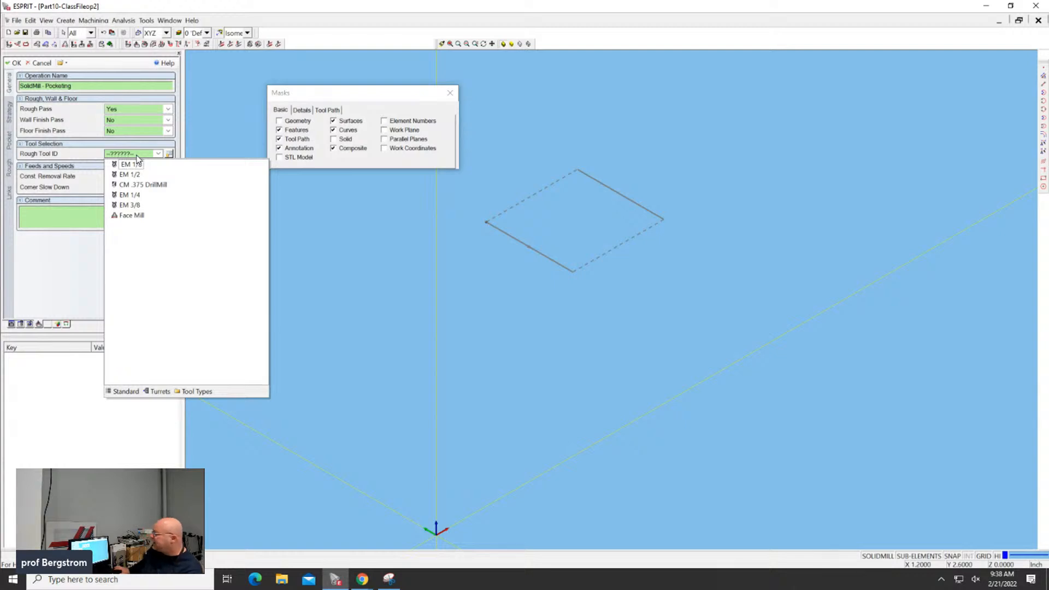
left_click(131, 195)
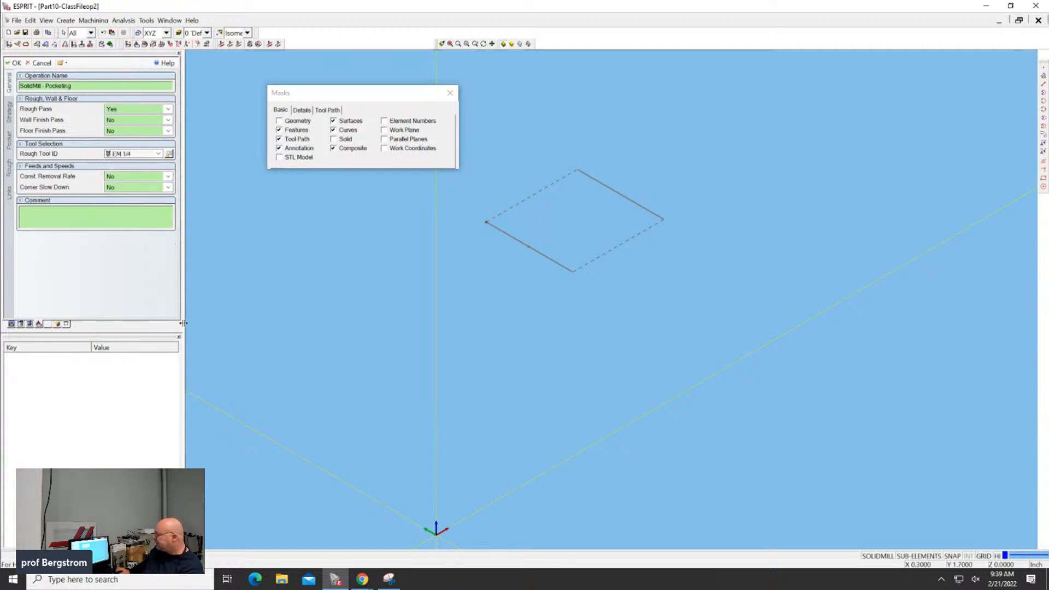
left_click_drag(164, 331, 158, 375)
left_click(132, 155)
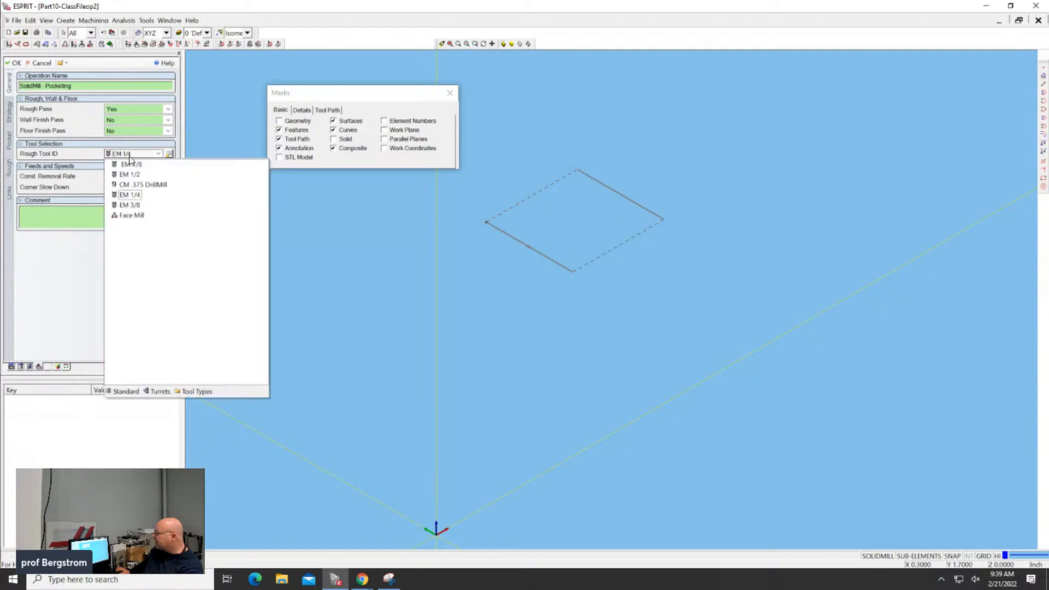
left_click(129, 206)
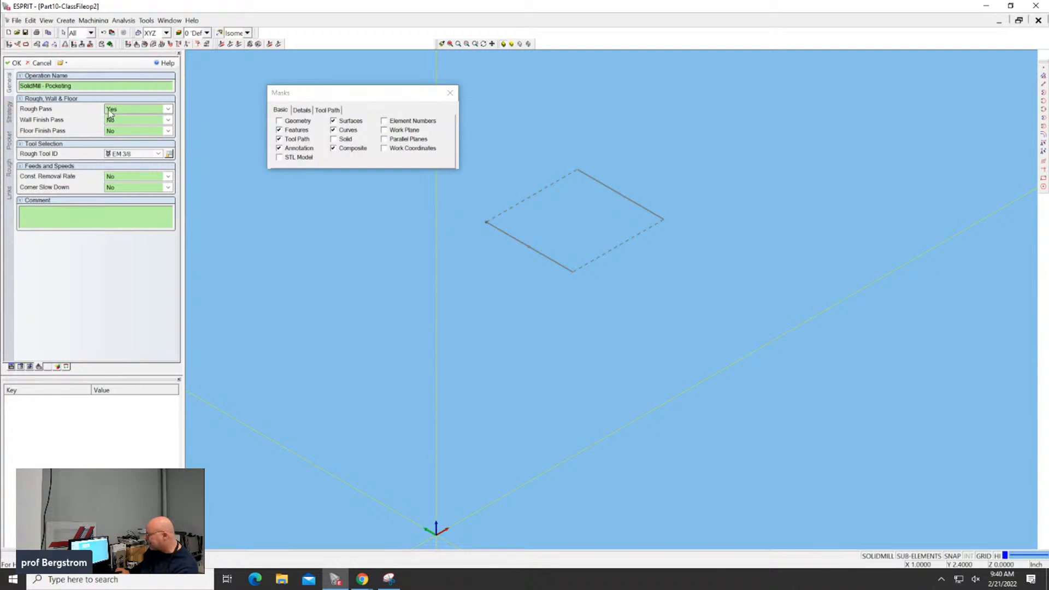
Step: Review the pocketing strategy settings and the available tool motion patterns, keeping Concentric Out
left_click(9, 115)
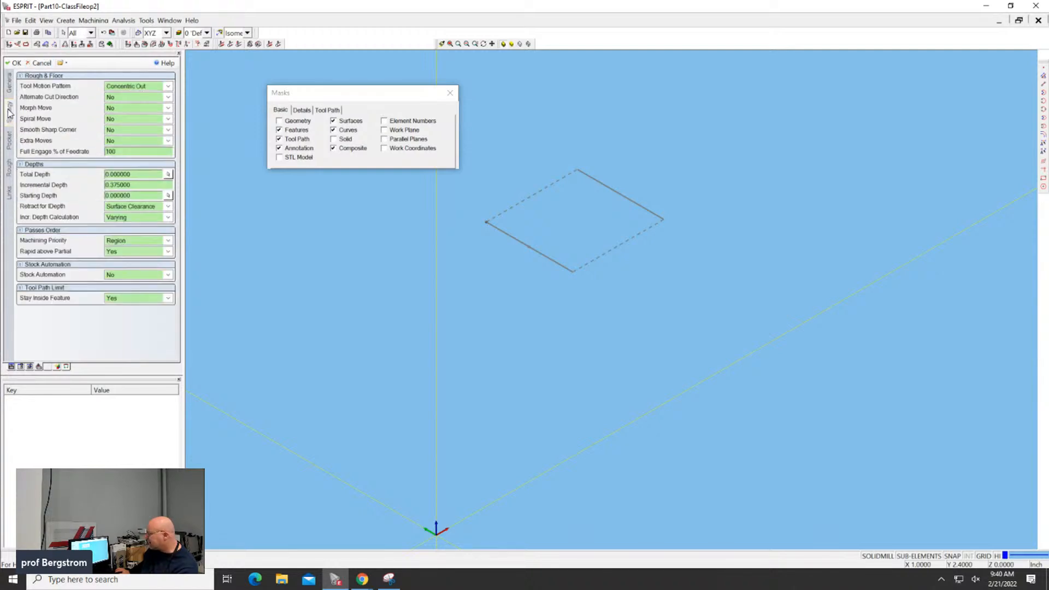
left_click(137, 89)
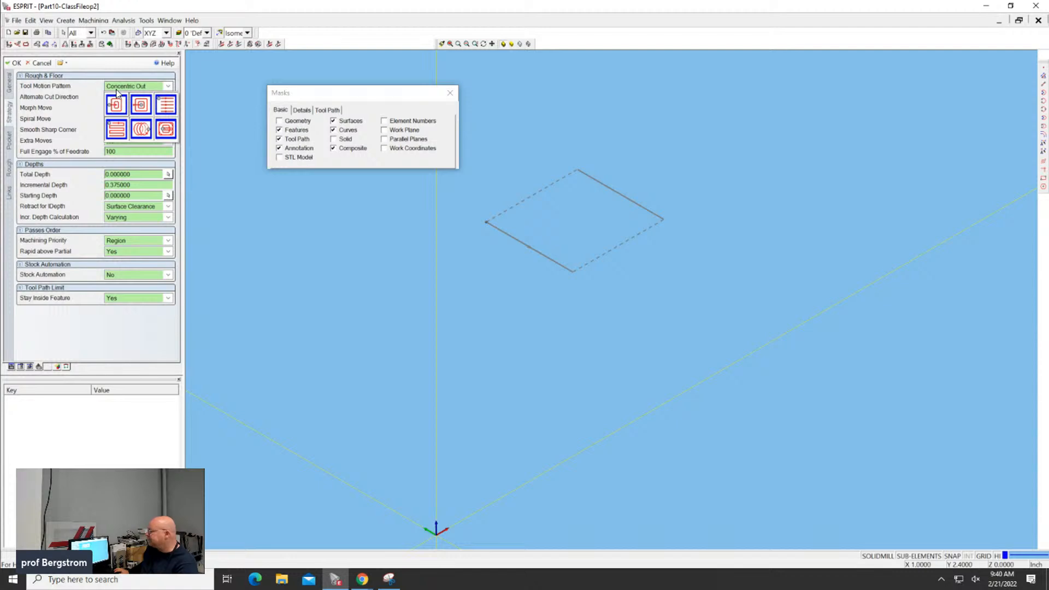
left_click(98, 96)
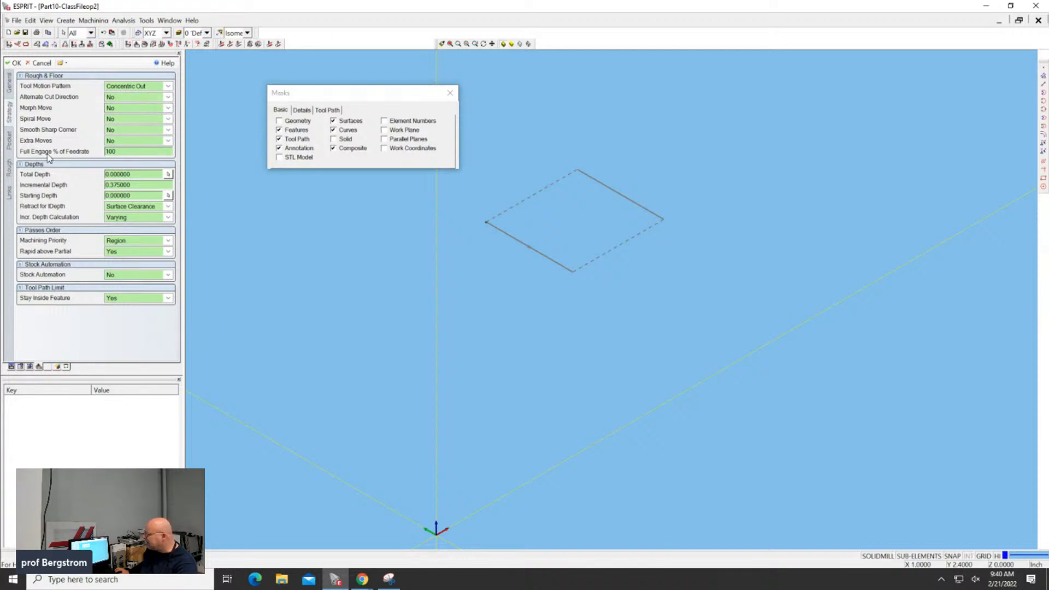
Step: Consult the AADE/AADF Feeds and Speed spreadsheet in Chrome for the slotting feed reduction related to Full Engage % of Feedrate, and return to ESPRIT
left_click_drag(124, 154, 101, 152)
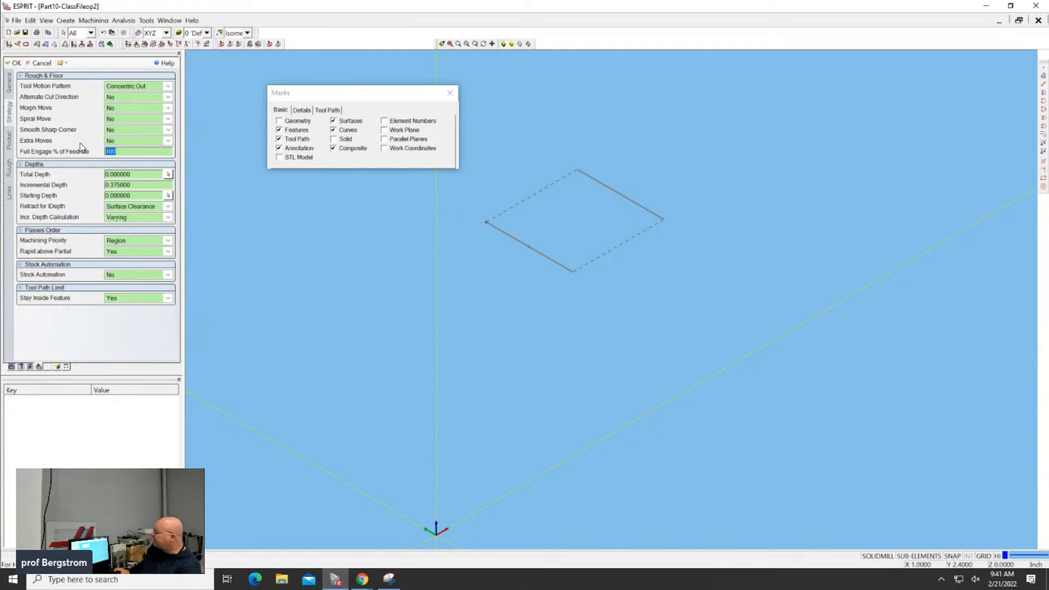
mouse_move(361, 576)
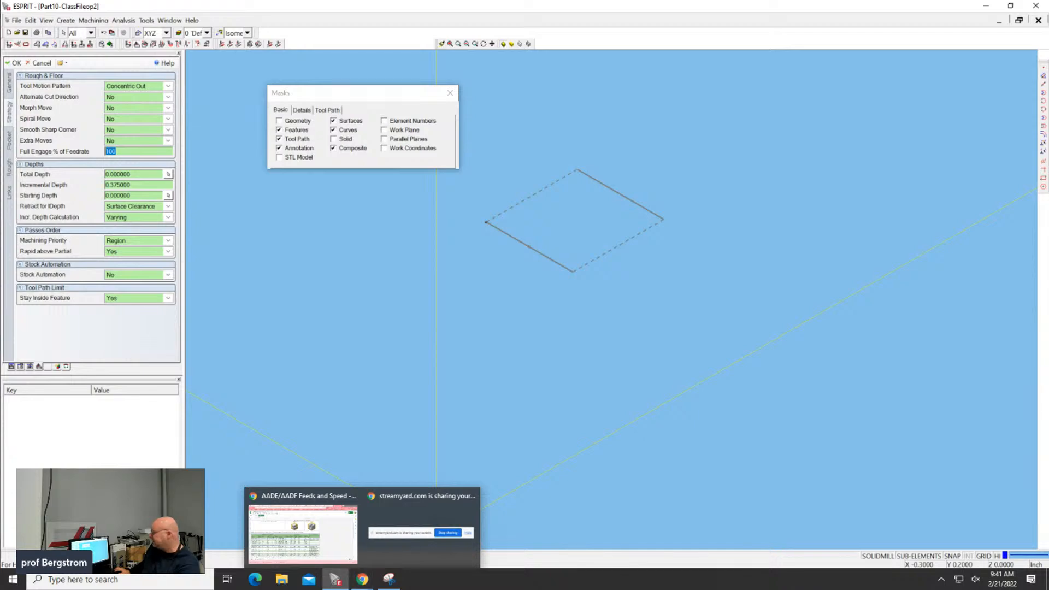
left_click(361, 580)
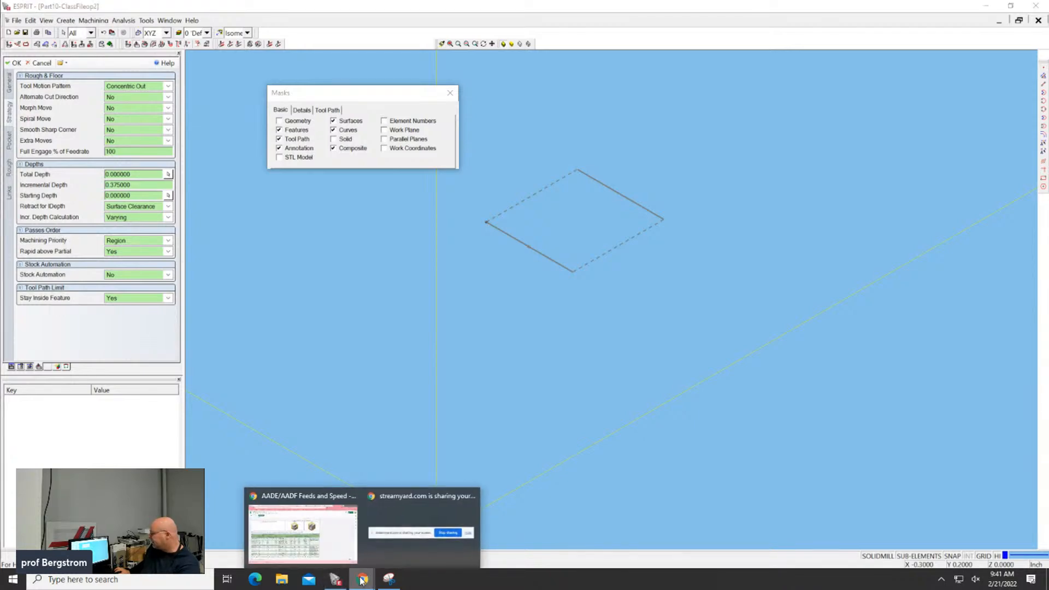
left_click(326, 535)
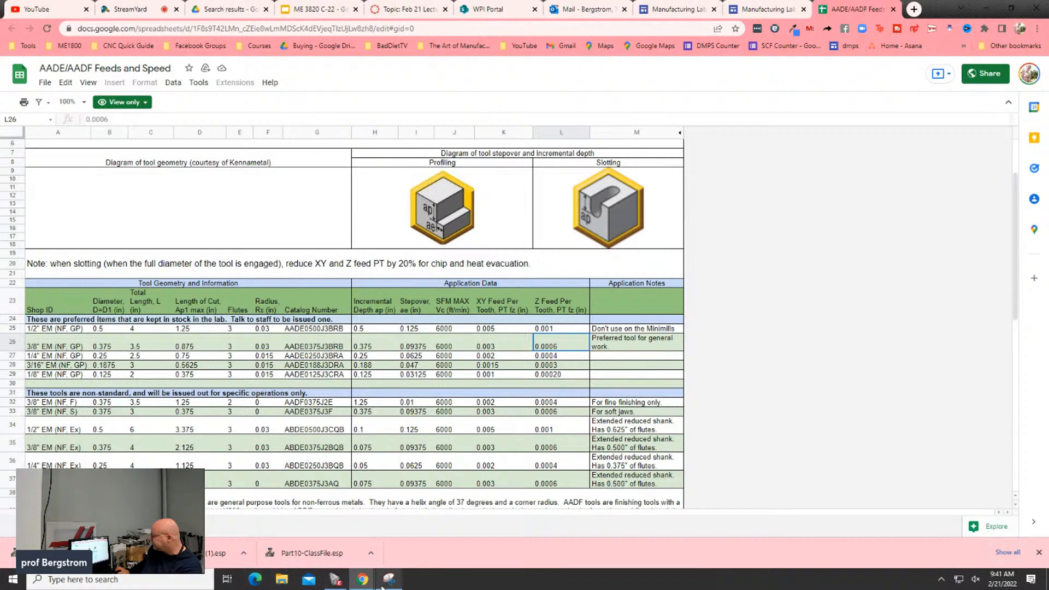
left_click(336, 579)
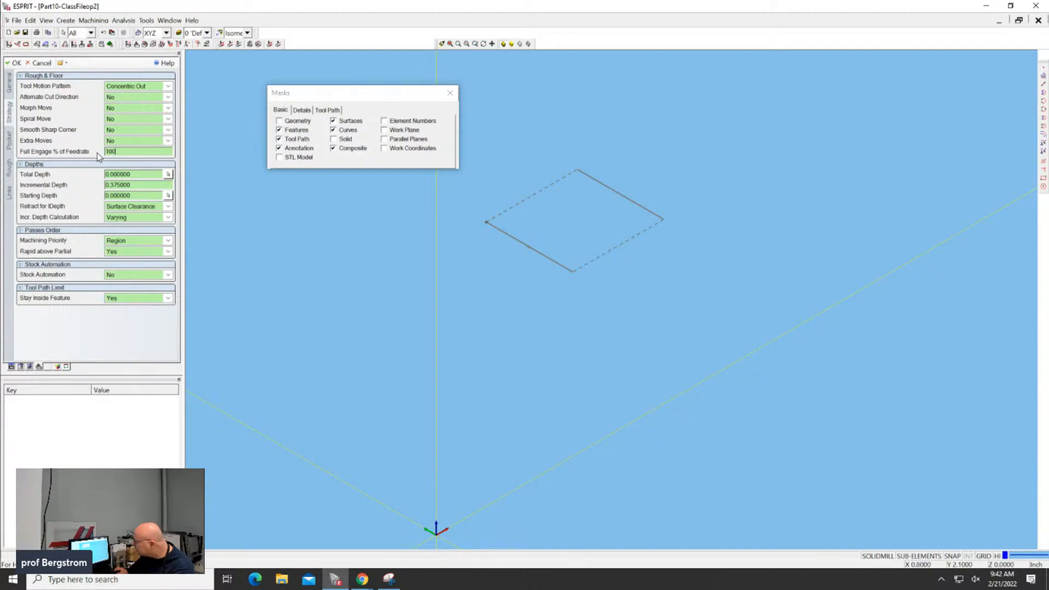
Step: Set Full Engage % of Feedrate to 80 in the pocketing strategy, keeping Full Engage % of Radius at 100
left_click_drag(114, 153, 63, 156)
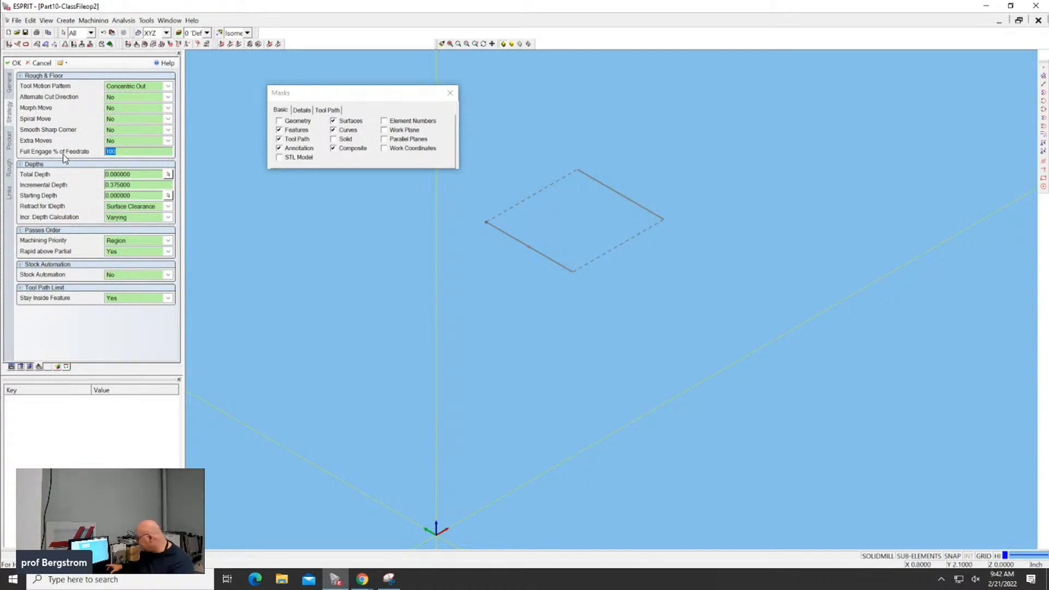
type("80")
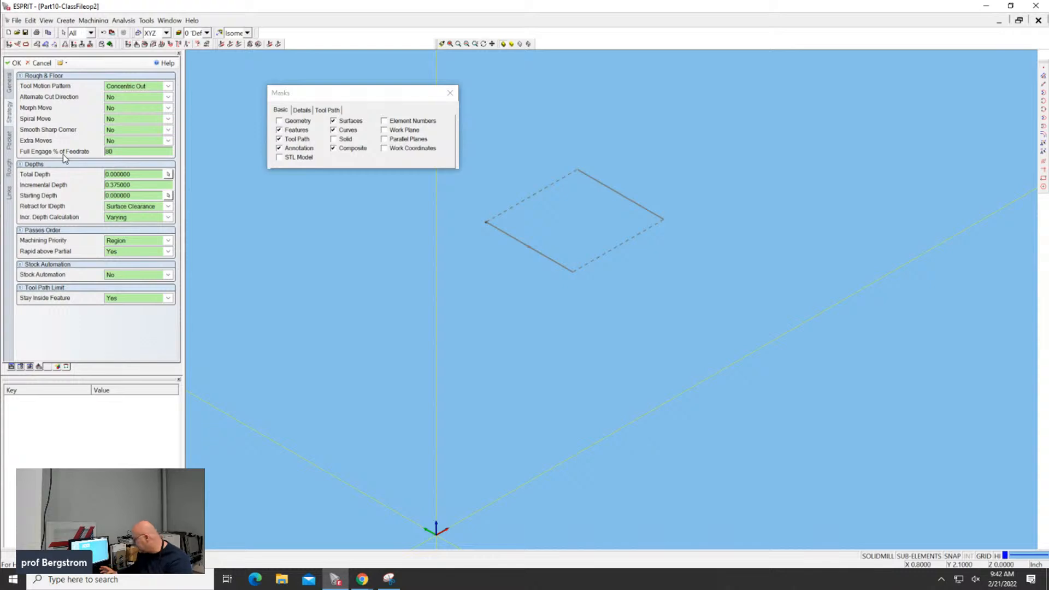
type("%")
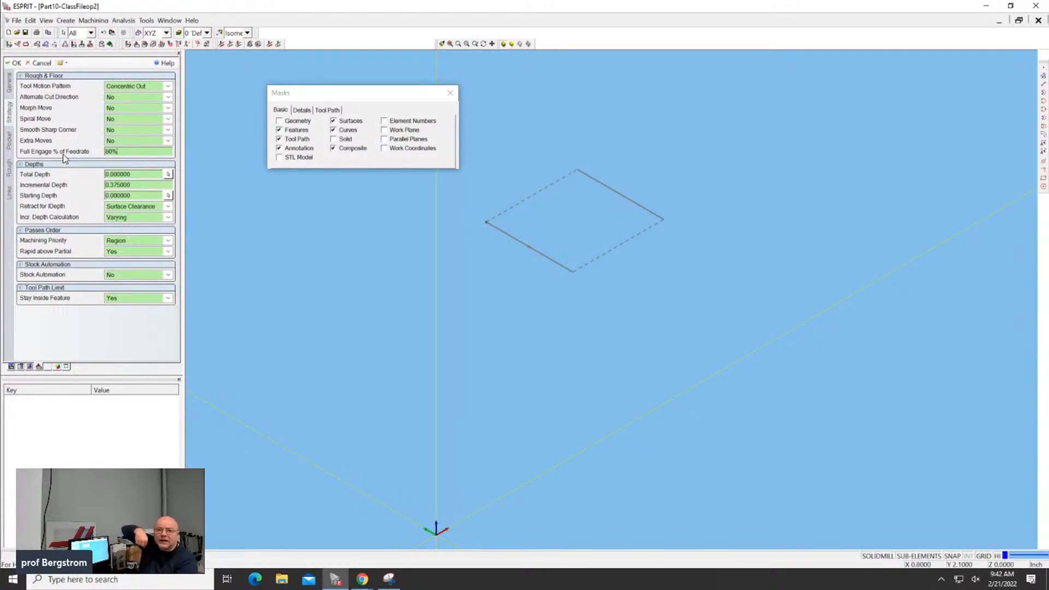
key("Return")
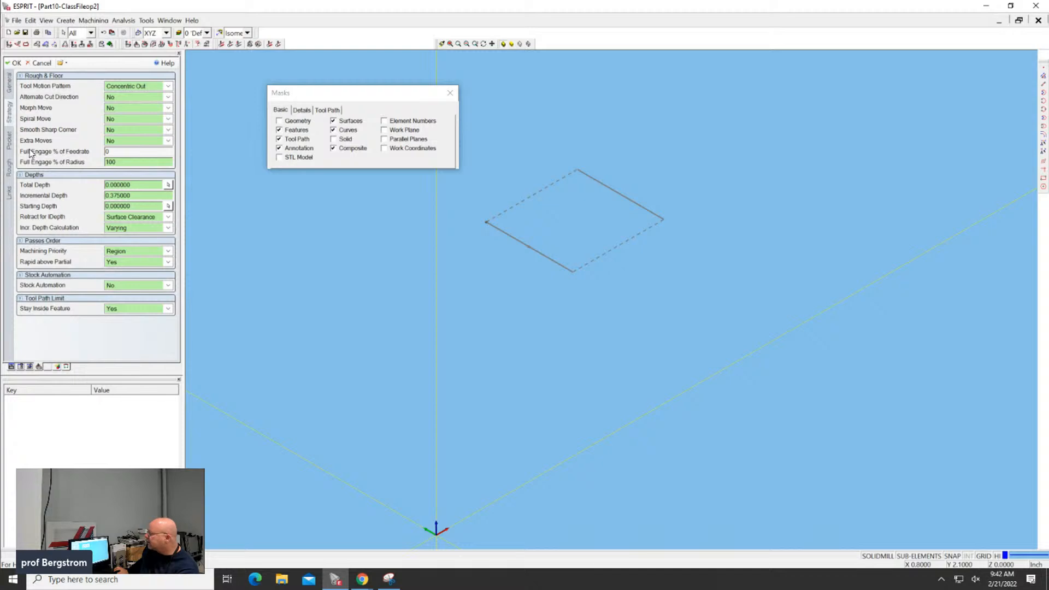
left_click_drag(132, 163, 83, 171)
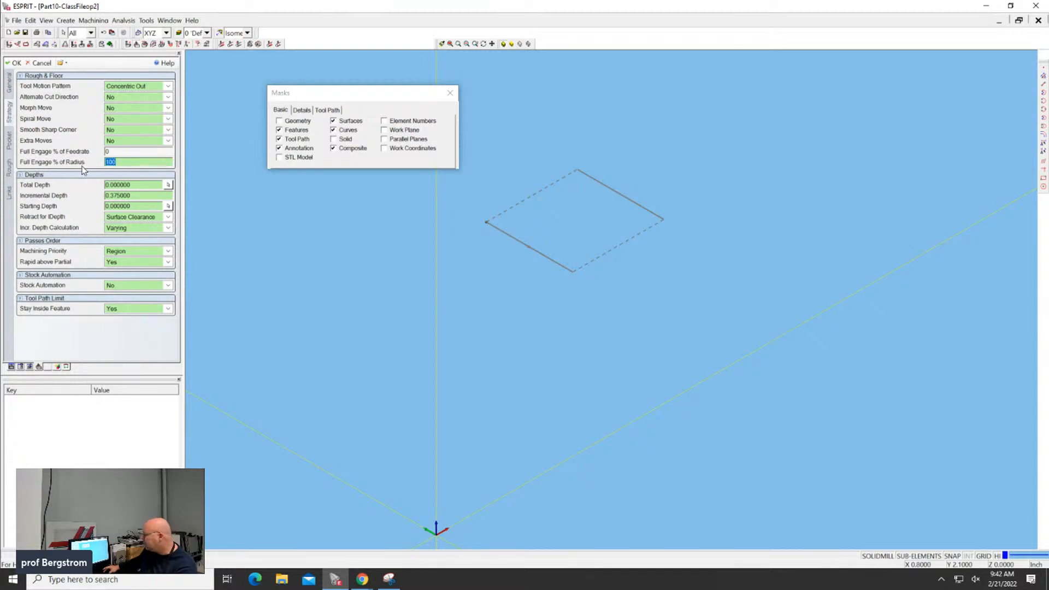
left_click(121, 153)
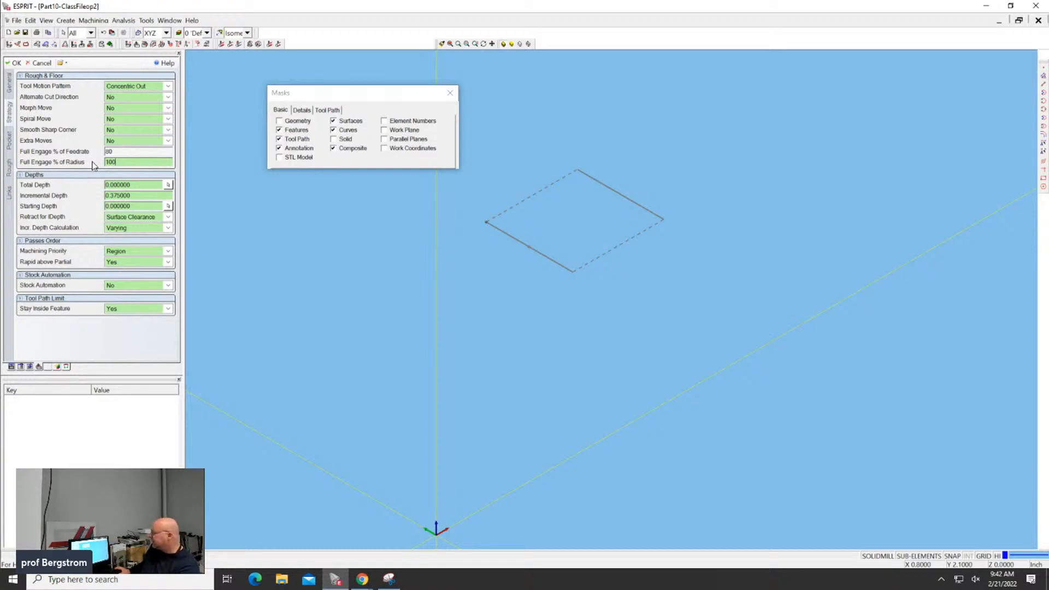
Step: Show the part geometry and set the Total Depth to 0.3875 by picking the slot's lower corner
left_click(133, 185)
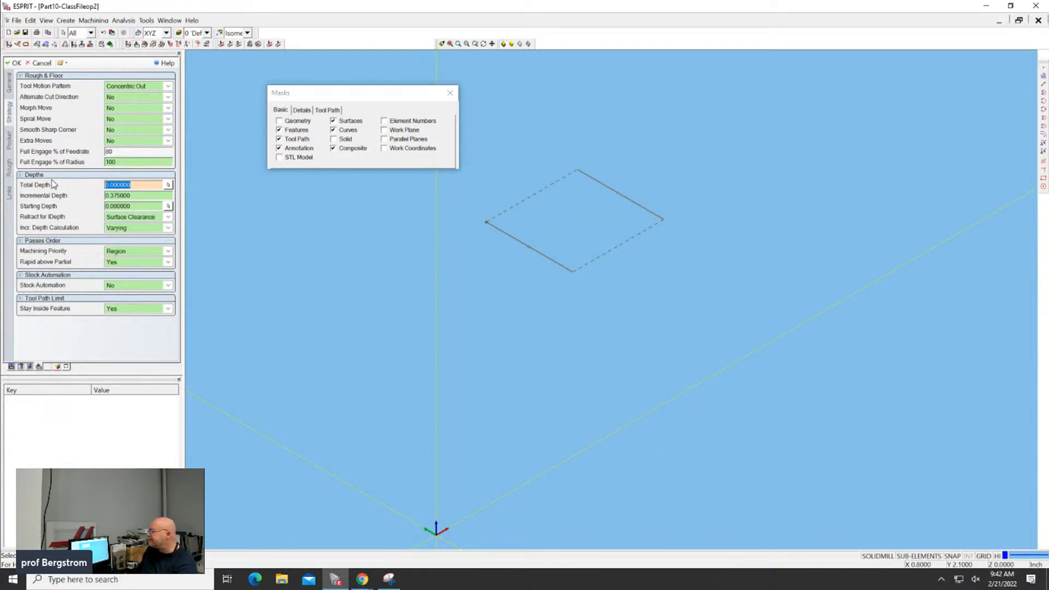
left_click(61, 63)
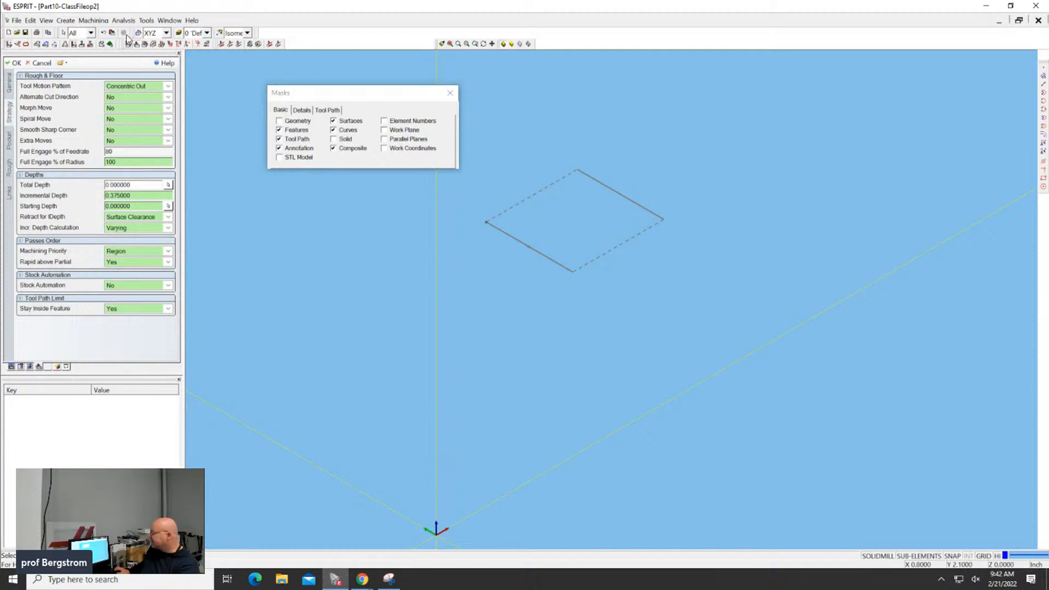
left_click(284, 123)
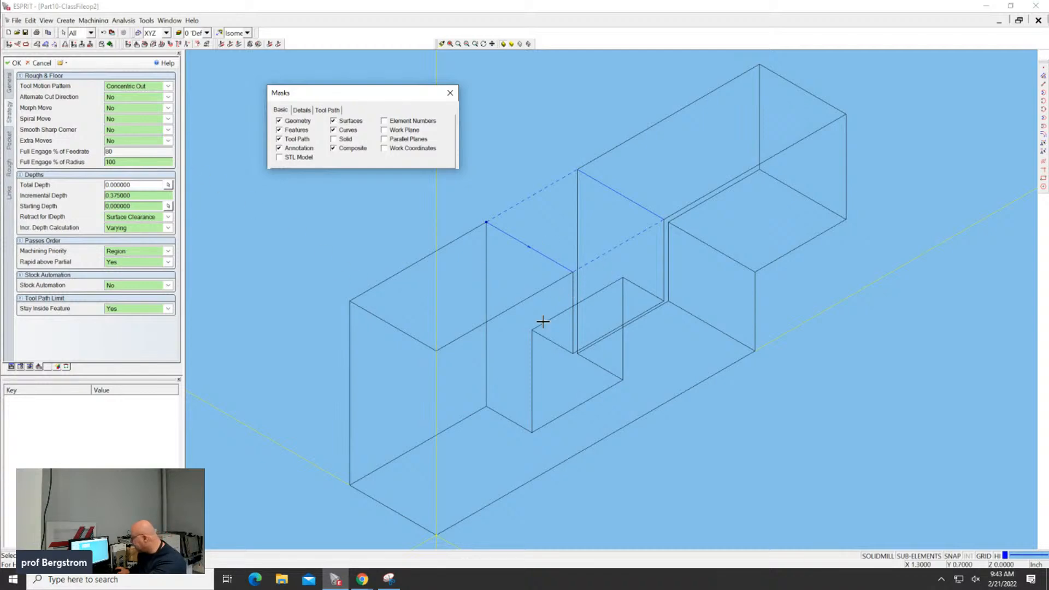
middle_click_drag(378, 223, 384, 181)
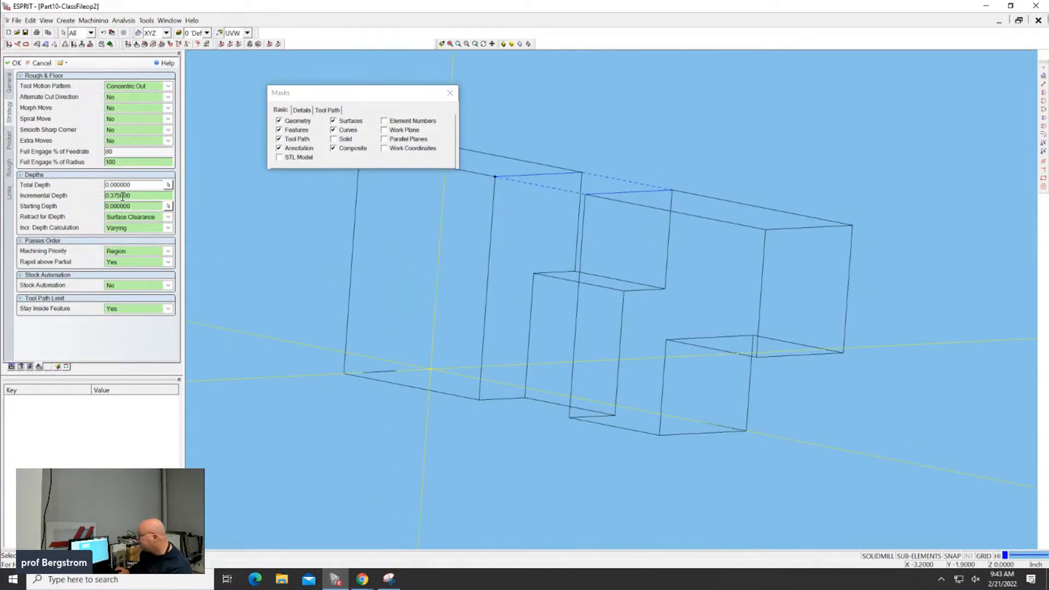
left_click(170, 186)
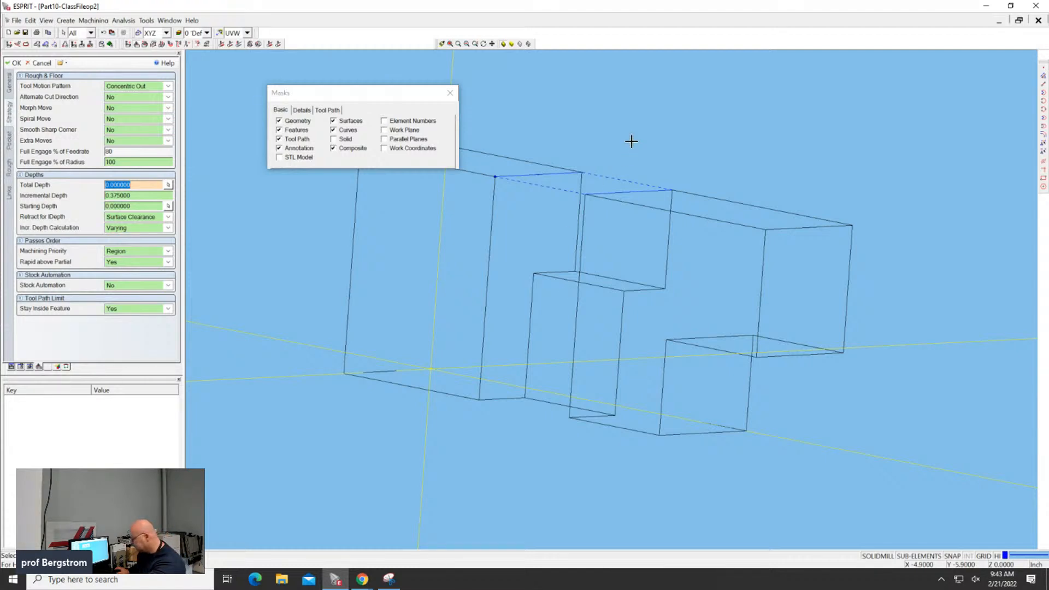
middle_click_drag(629, 142, 641, 163)
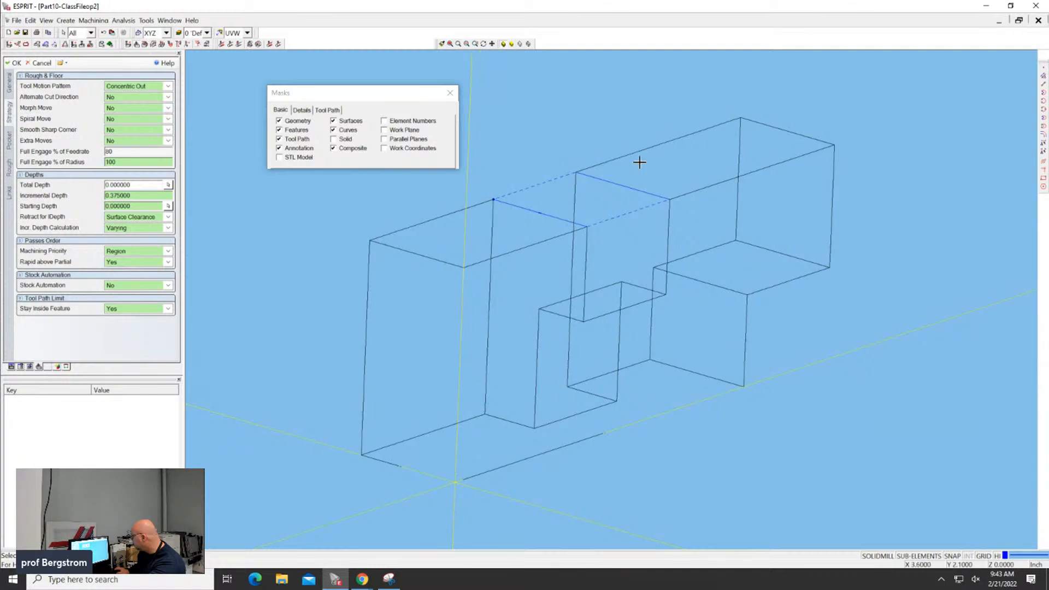
left_click(666, 297)
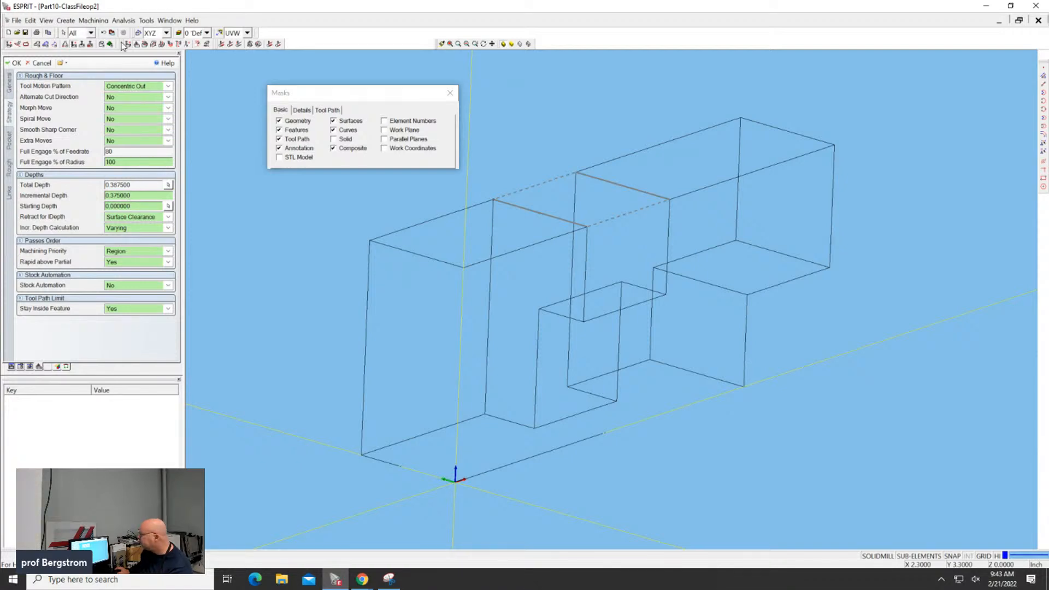
Step: Check the 3/8 end mill data in the Feeds and Speed spreadsheet in Chrome, return to ESPRIT, and set Stock Automation to Trim
left_click(336, 580)
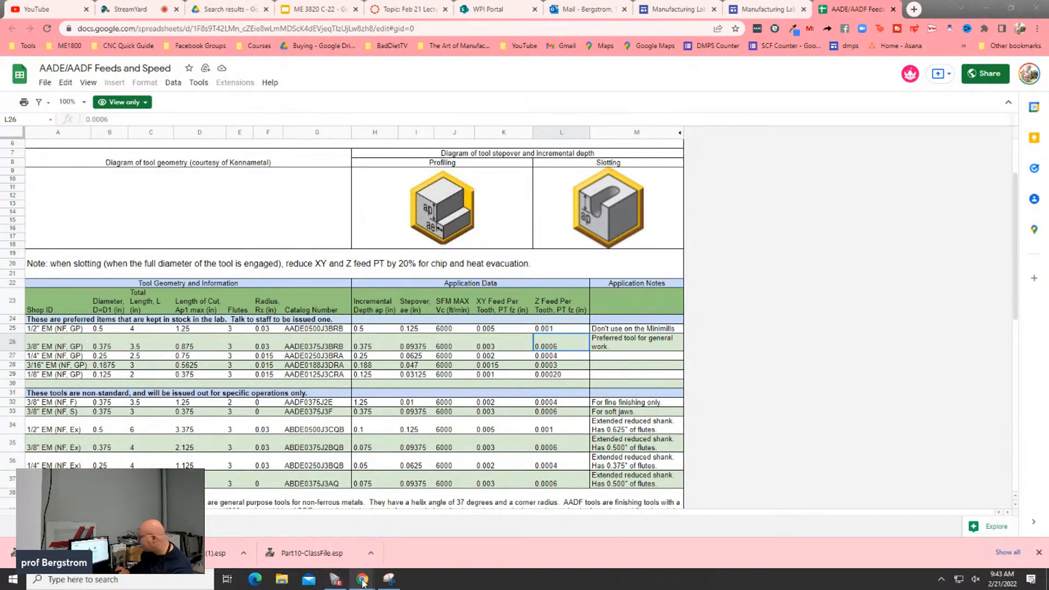
left_click(335, 581)
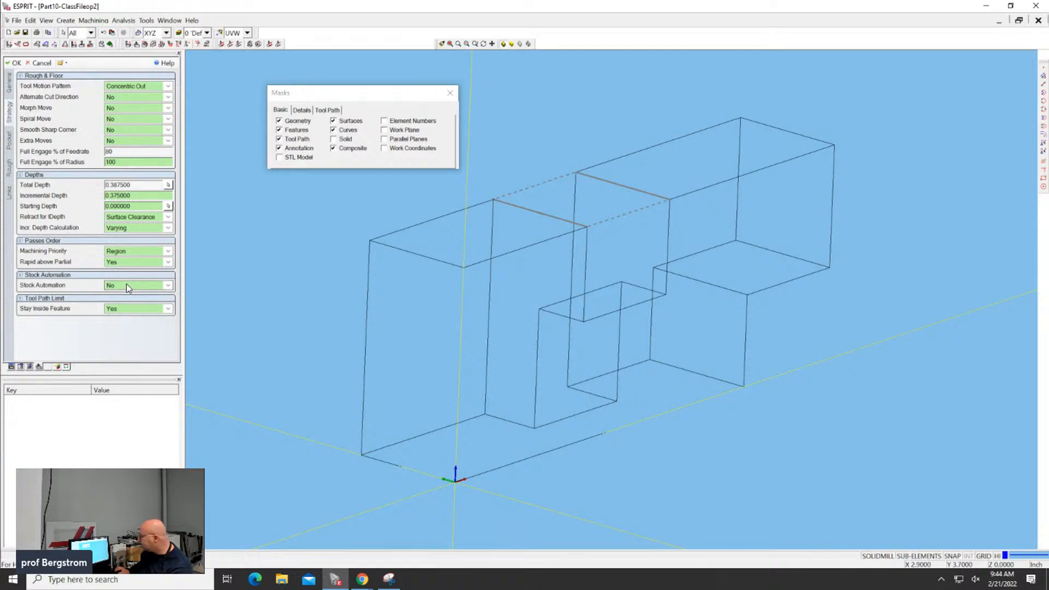
left_click(117, 308)
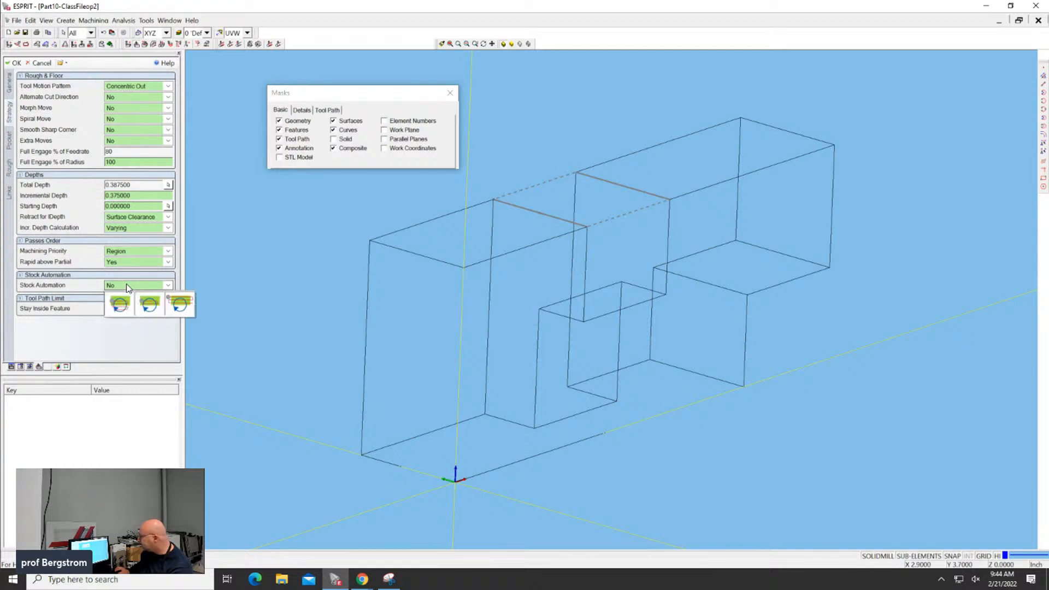
left_click(150, 307)
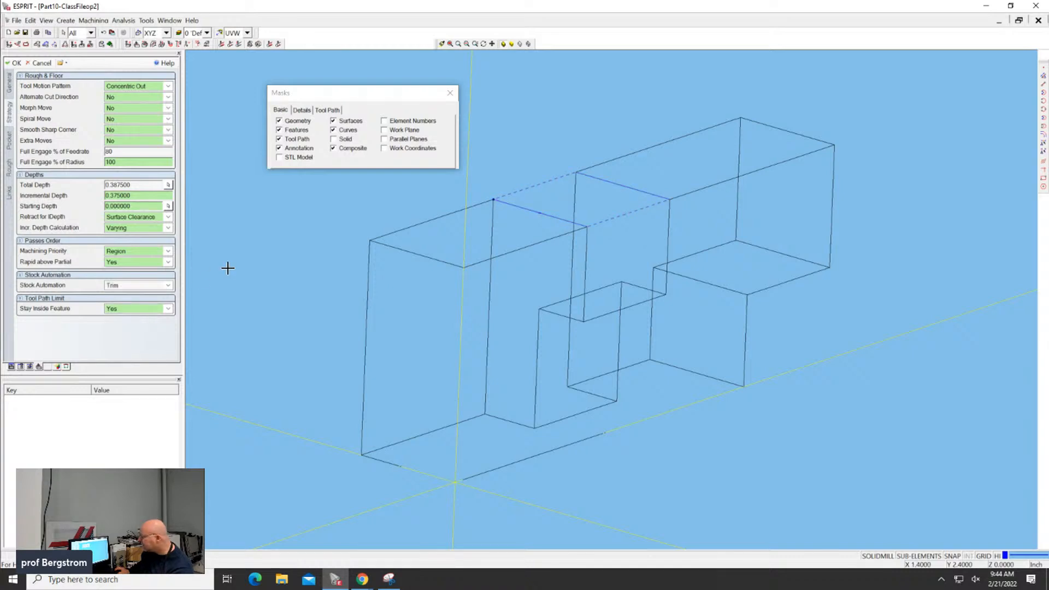
Step: Review the Stay Inside Feature option, the open pocketing distances and the island feature settings
left_click(122, 310)
left_click(9, 141)
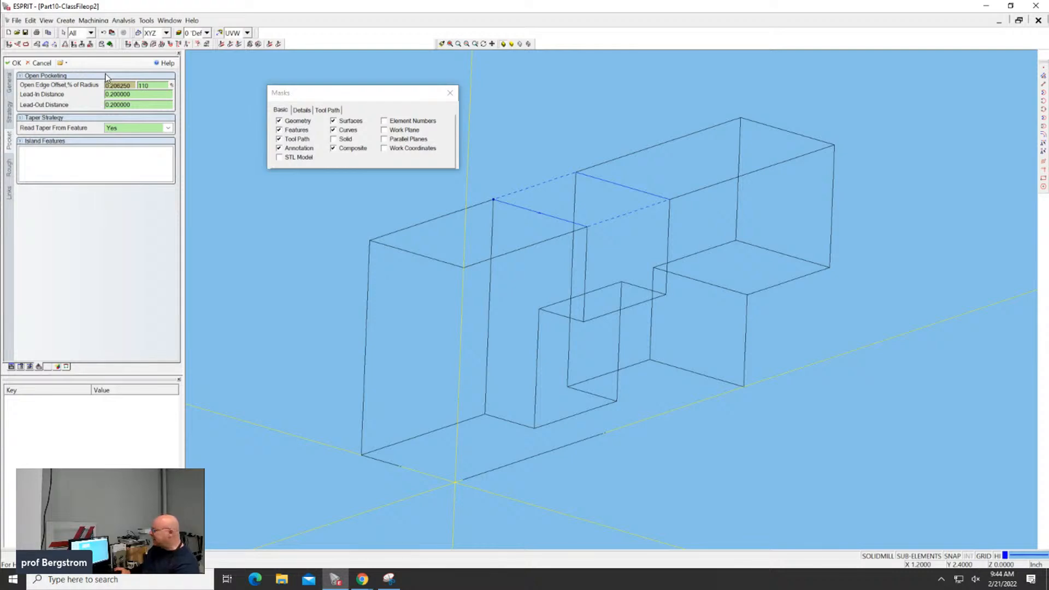
left_click(78, 169)
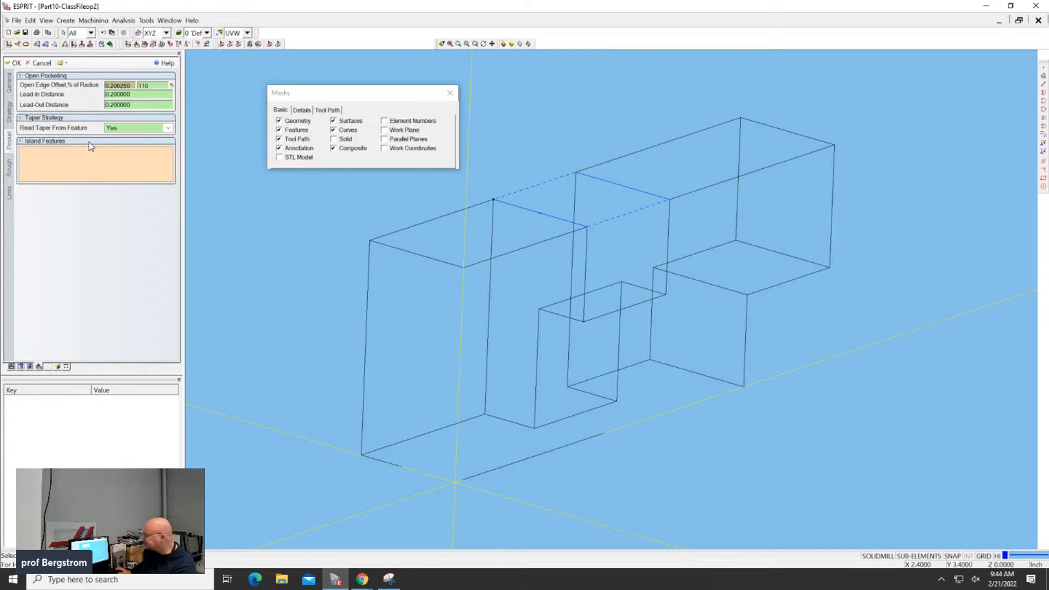
Step: Set the roughing cut speed to 6000 RPM, XY feedrate per tooth to 0.003 and Z feedrate per tooth to 0.0006
left_click(8, 168)
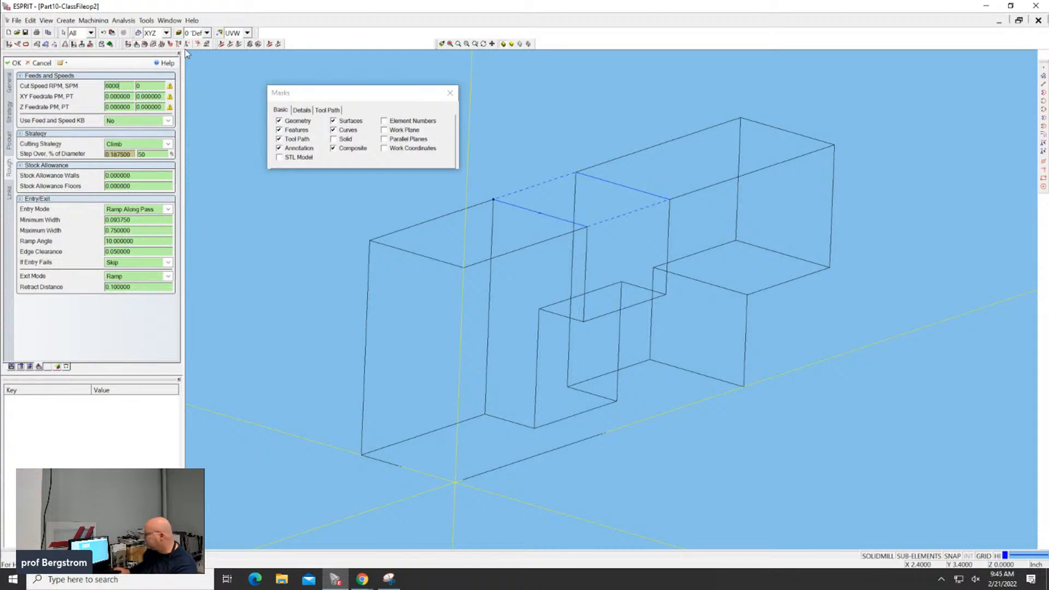
left_click(162, 97)
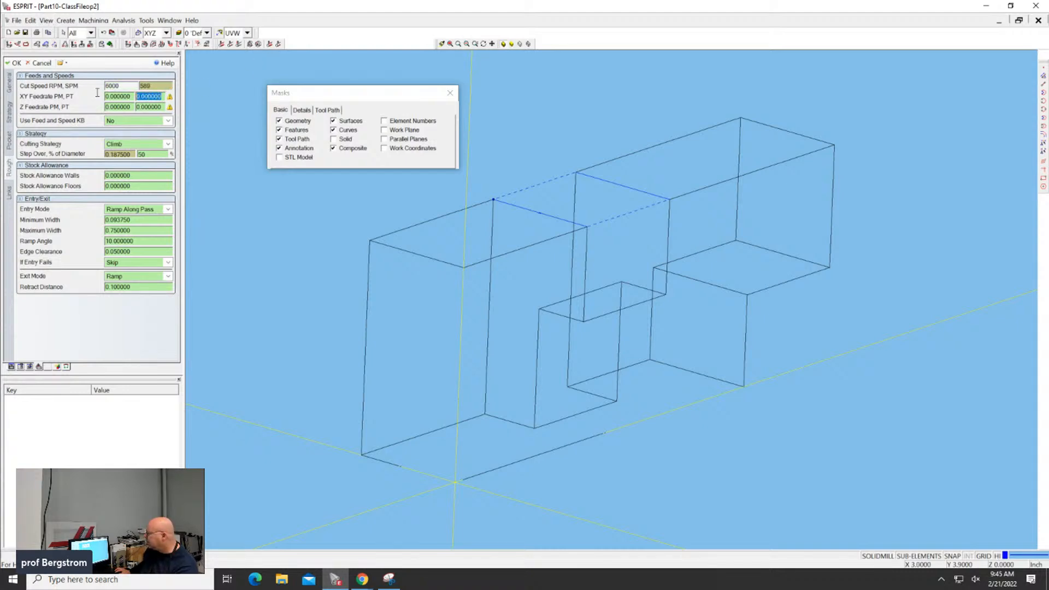
type("03")
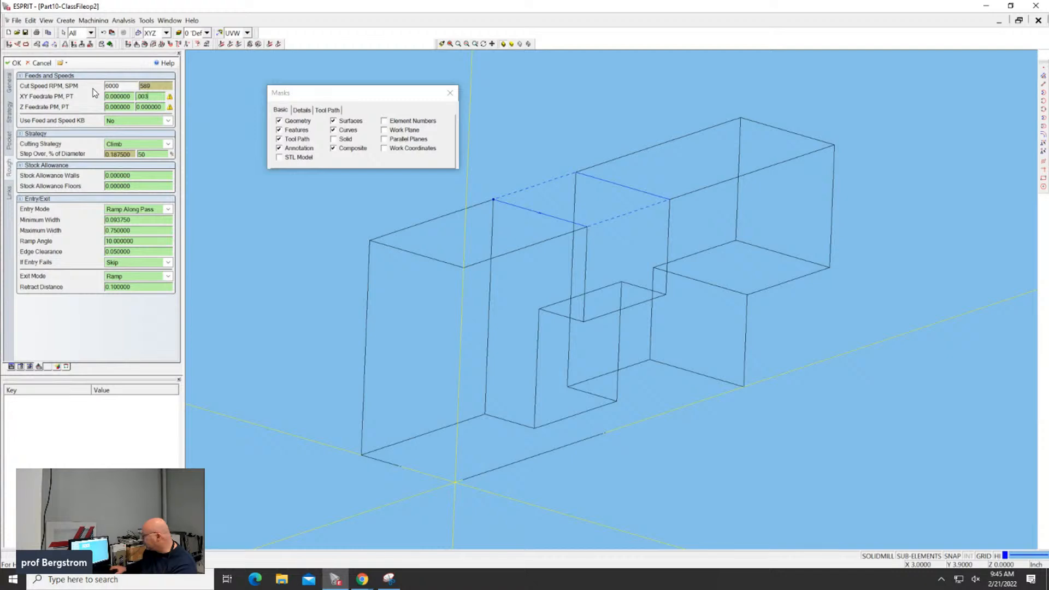
double_click(152, 108)
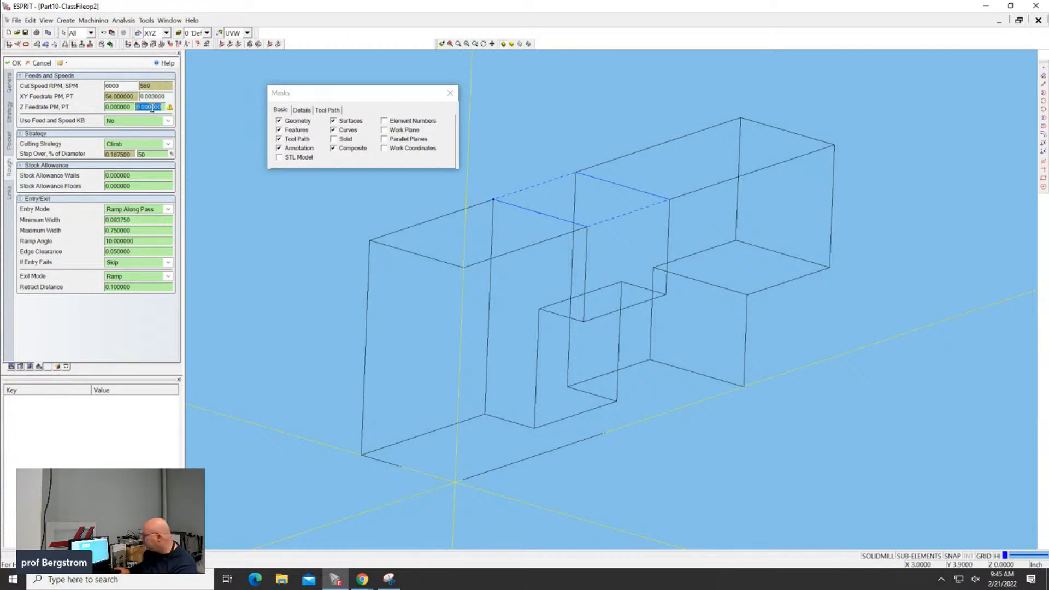
type(".0000")
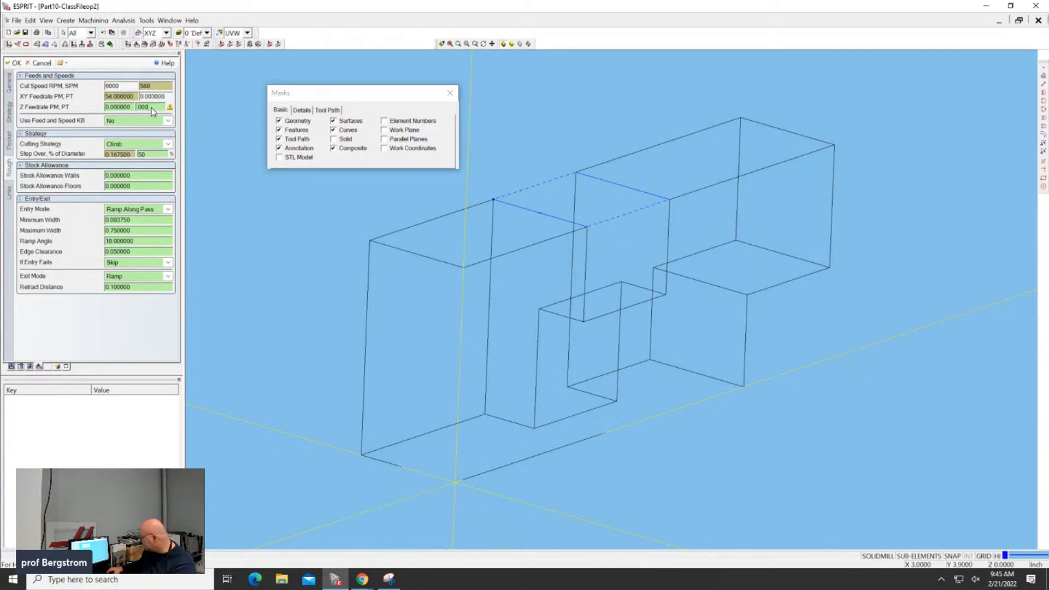
key("Return")
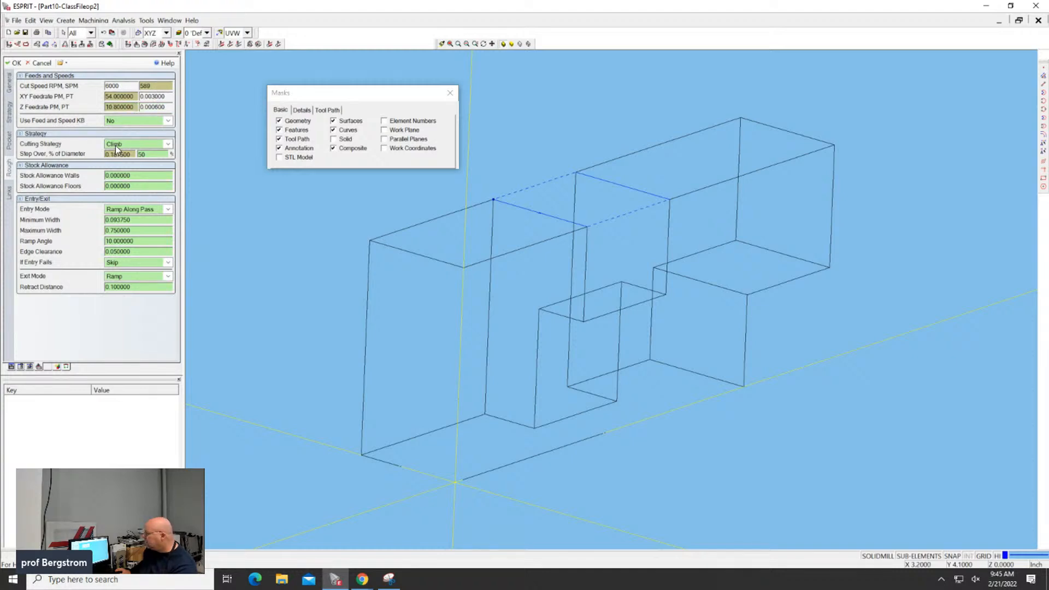
Step: Set the roughing Step Over to 25% of the tool diameter and keep Ramp Along Pass as the Entry Mode
double_click(148, 154)
type("25")
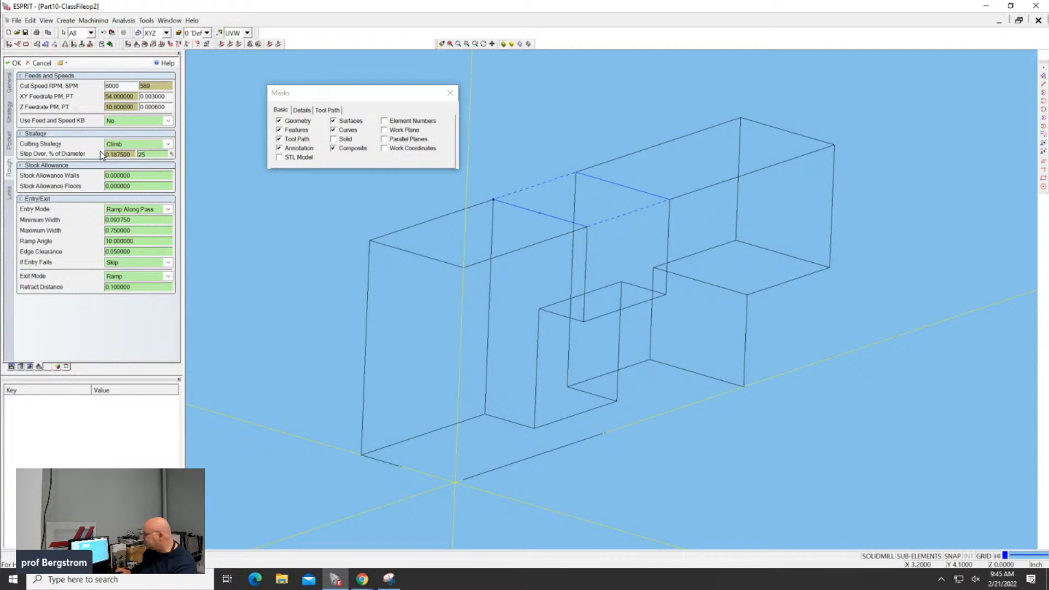
left_click(132, 154)
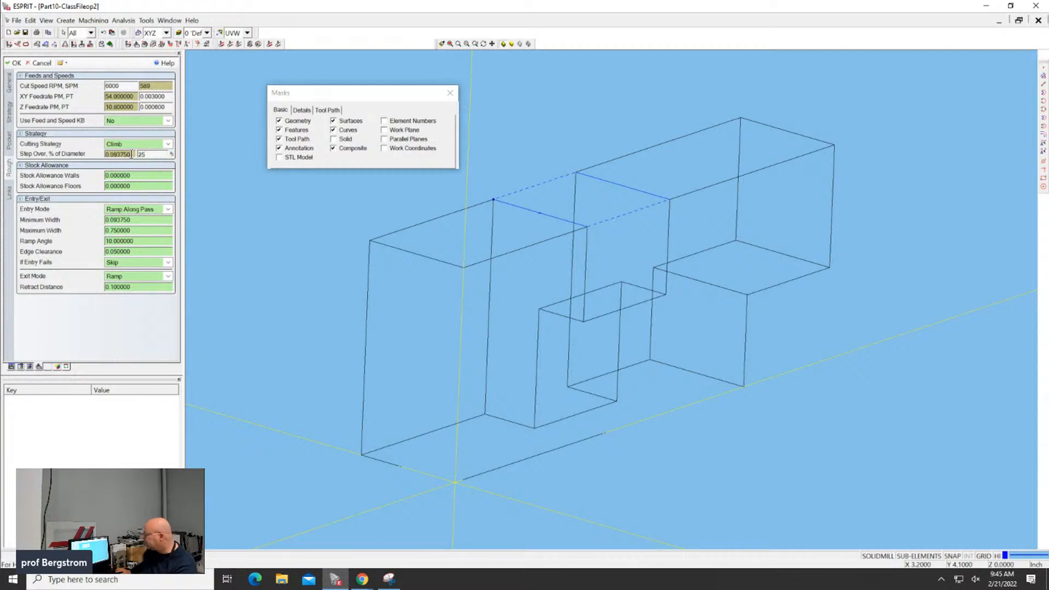
left_click(125, 210)
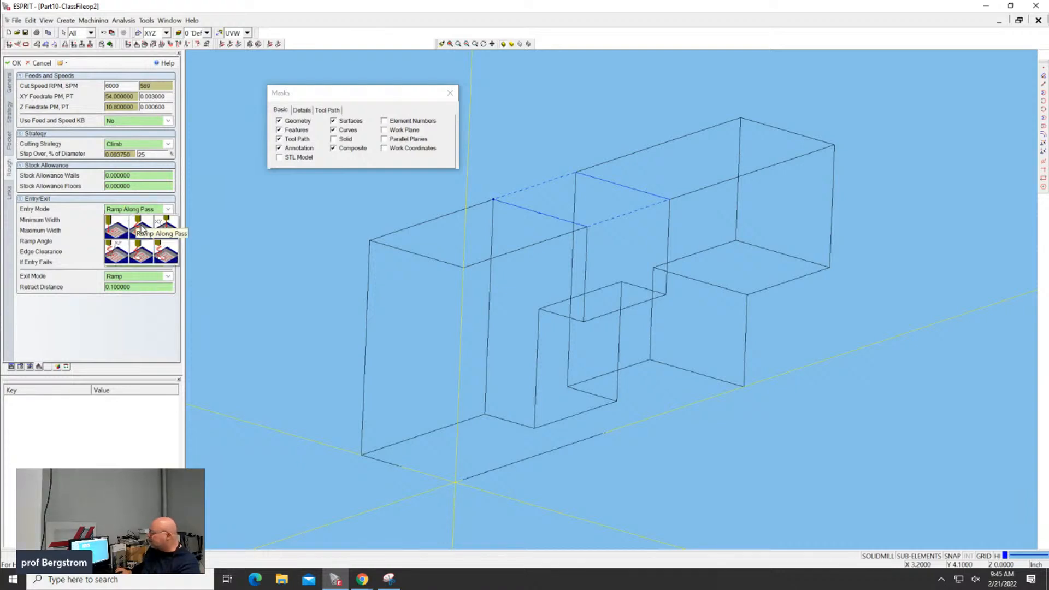
left_click(121, 258)
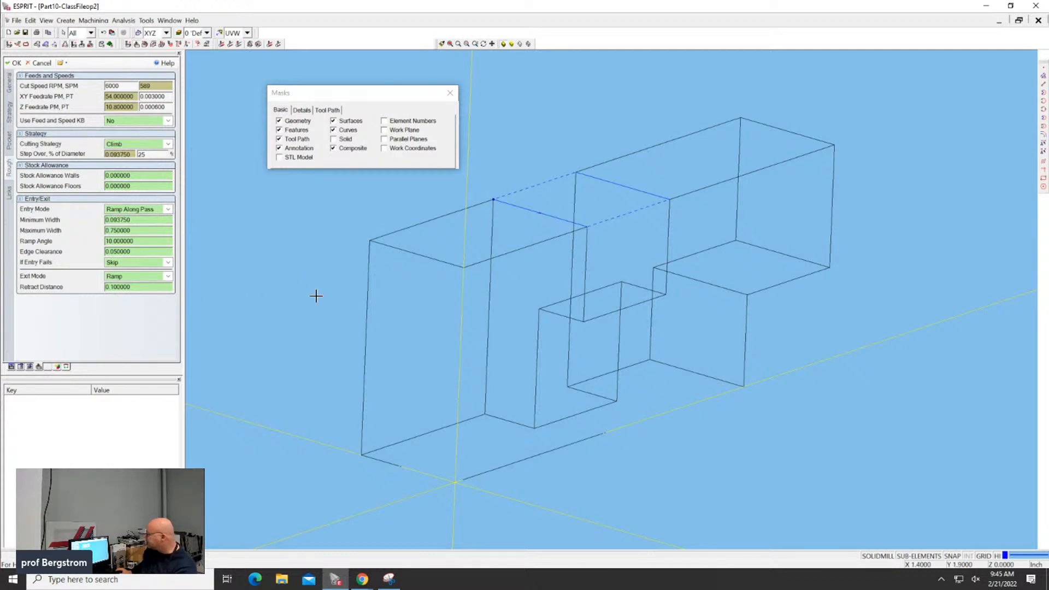
Step: Check the clearance settings and try to generate the pocketing toolpath for the slot
left_click(9, 194)
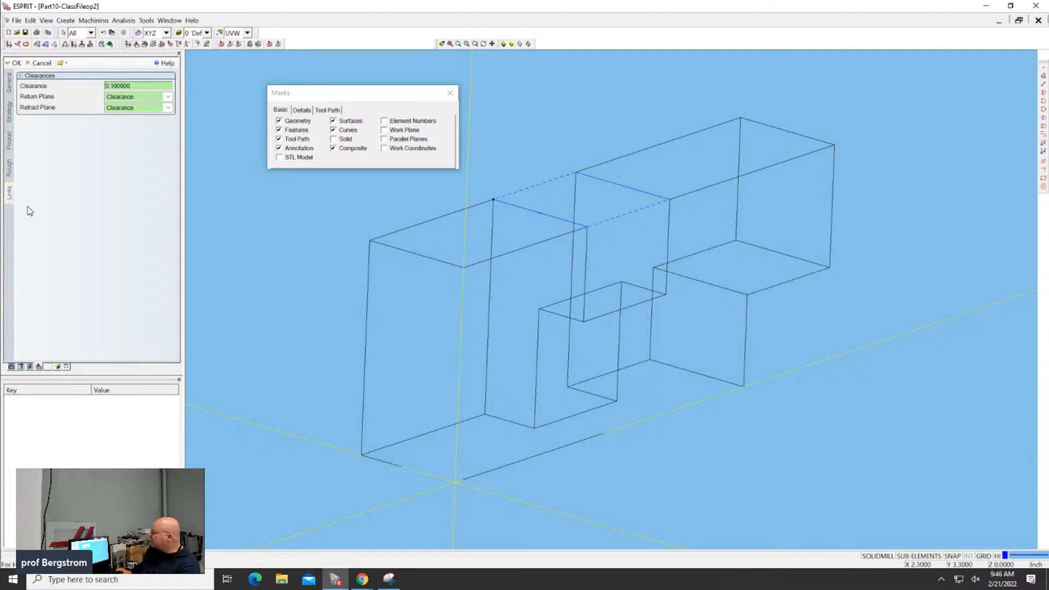
left_click(17, 64)
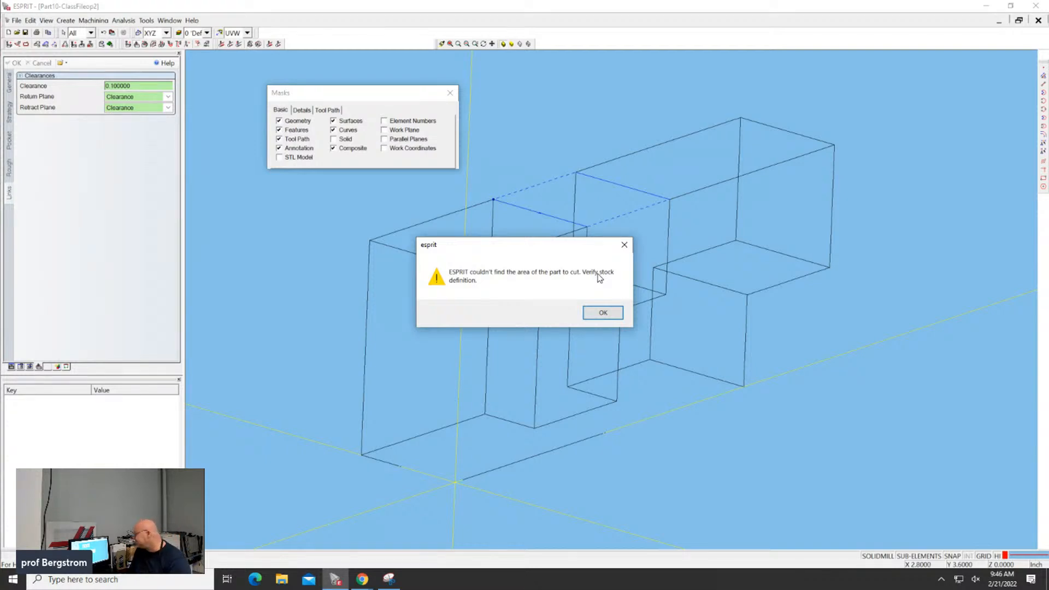
left_click(603, 313)
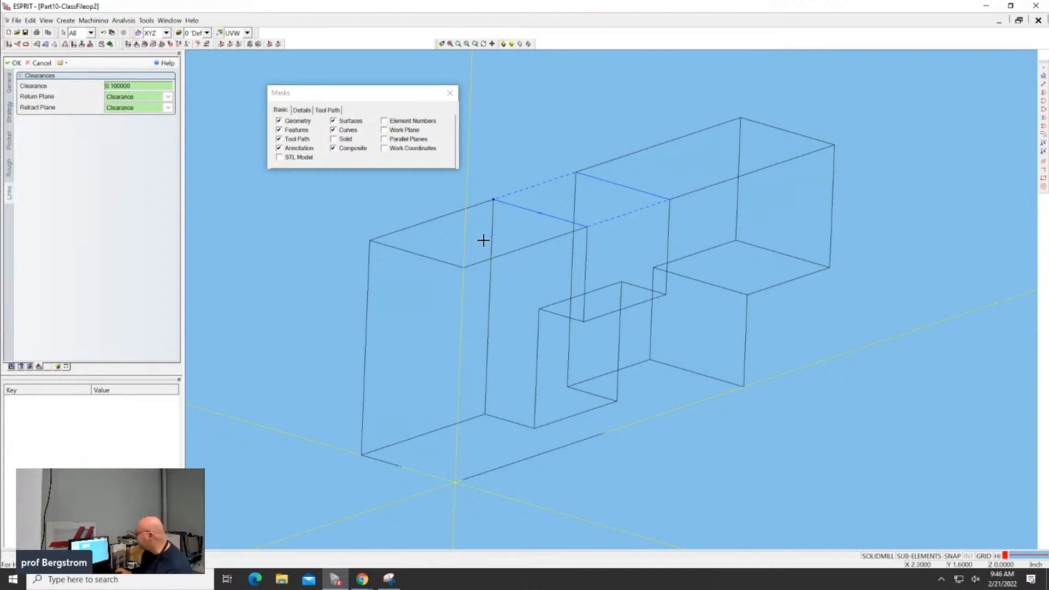
Step: Display the STL stock model over the part geometry to check the stock definition
left_click(307, 158)
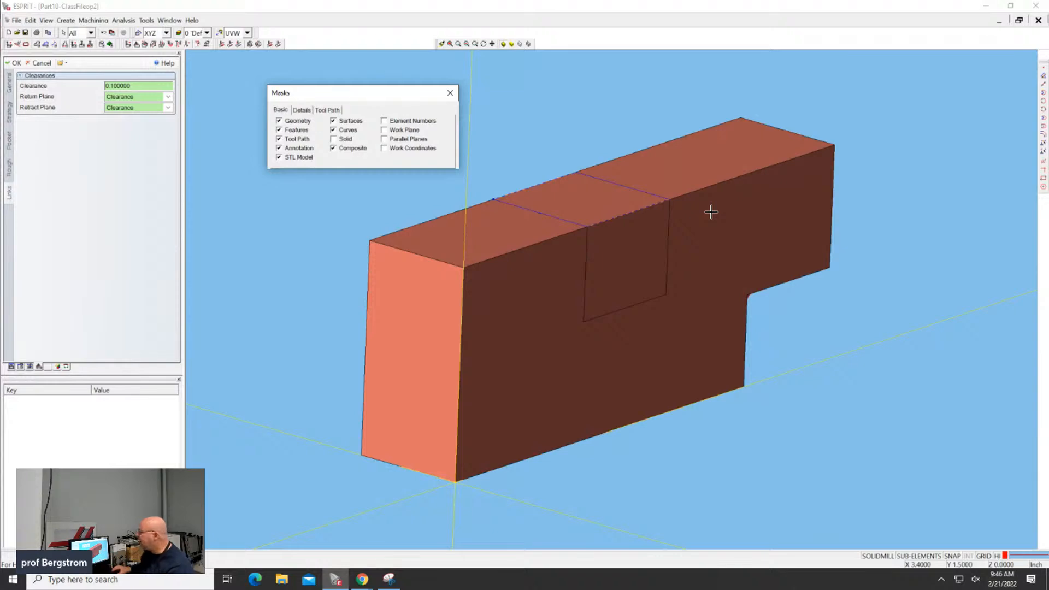
Step: Leave the operation settings, open the simulation parameters and remove the existing Stock1 block stock
left_click(143, 74)
left_click(111, 44)
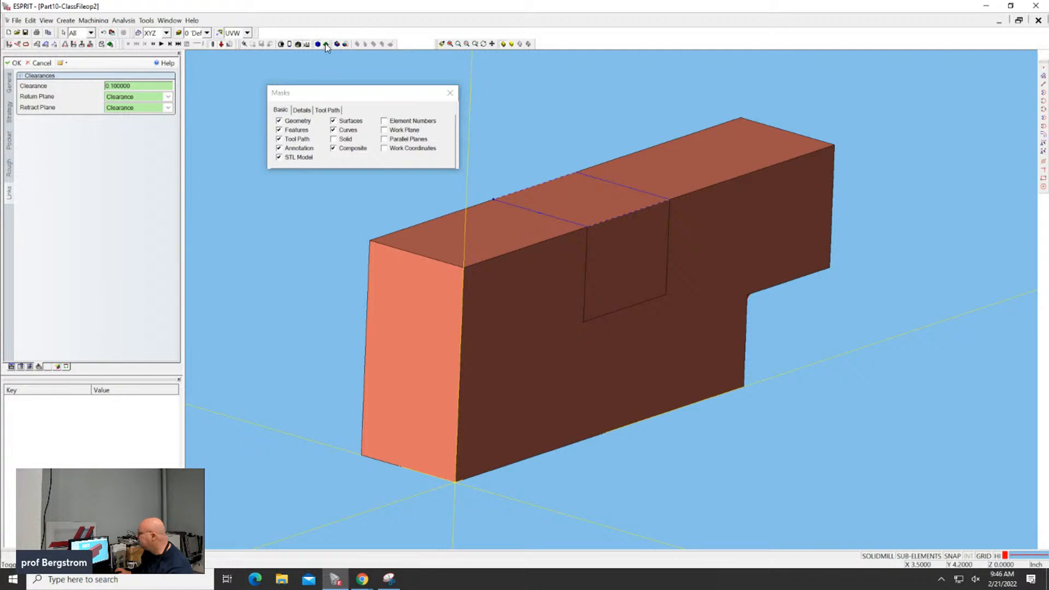
left_click(231, 44)
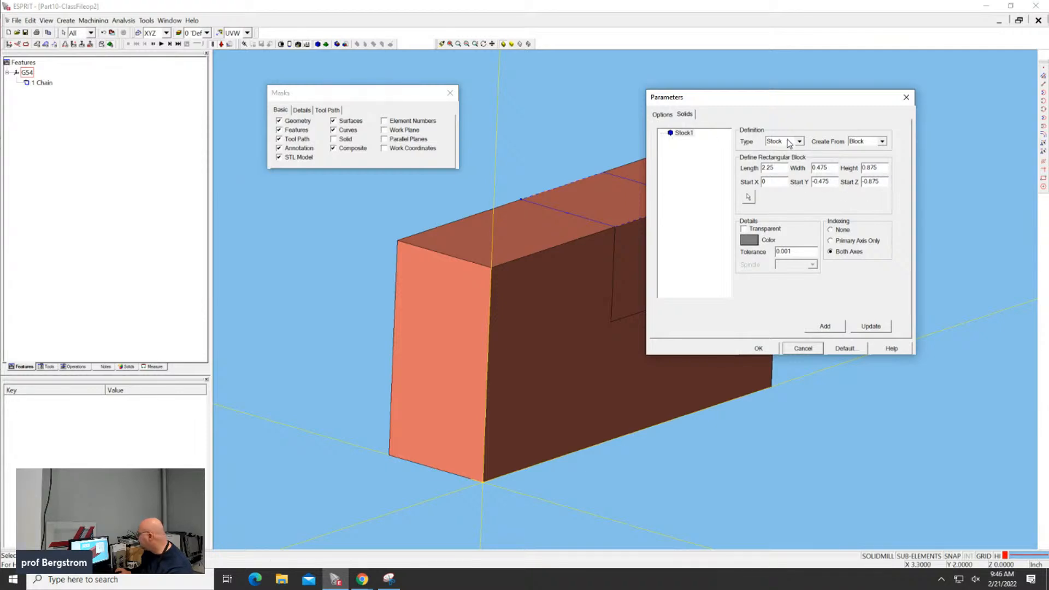
left_click(683, 134)
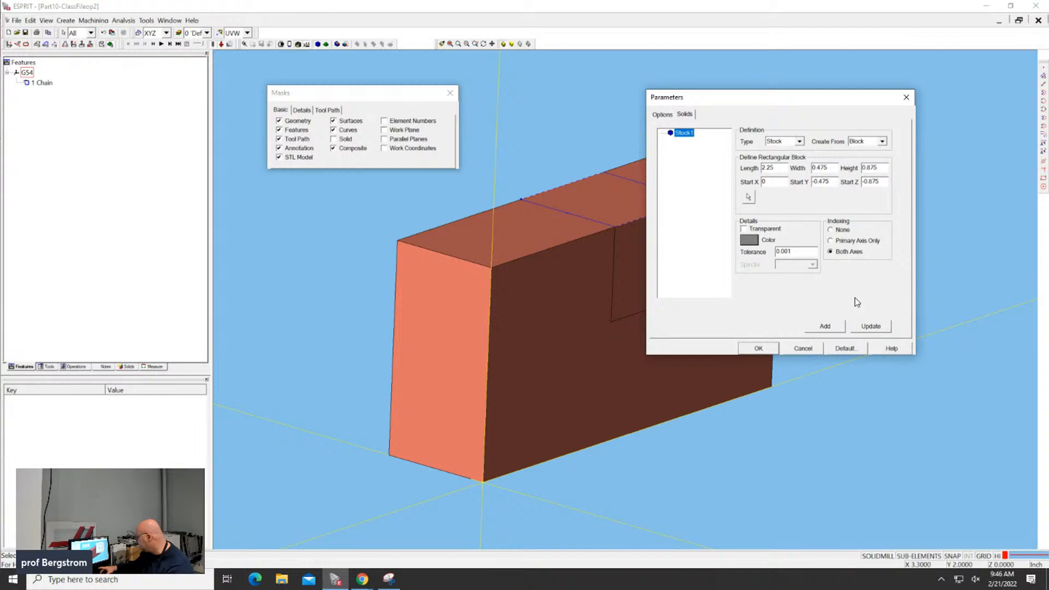
left_click(791, 144)
left_click(791, 144)
Step: Add a simulation stock created from Solid, using the red STL model as its source
left_click(874, 144)
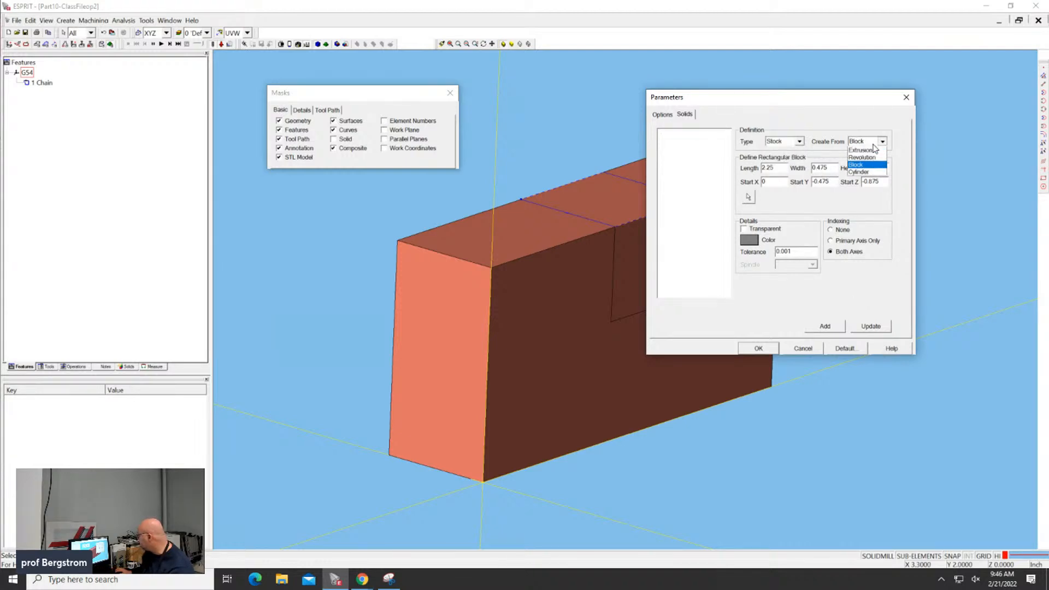
left_click(865, 159)
left_click(750, 172)
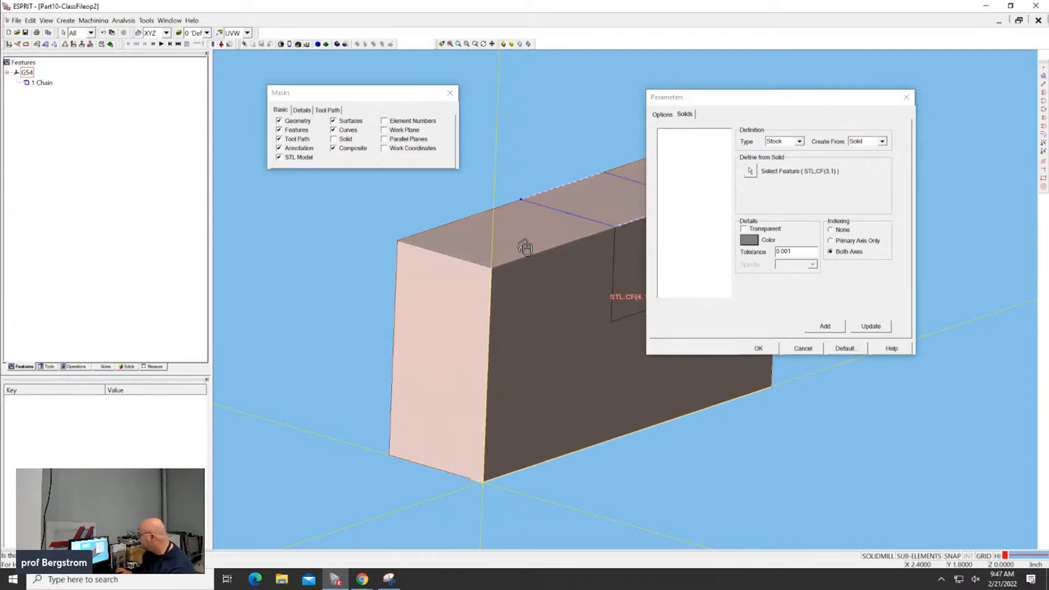
left_click(525, 247)
left_click(817, 326)
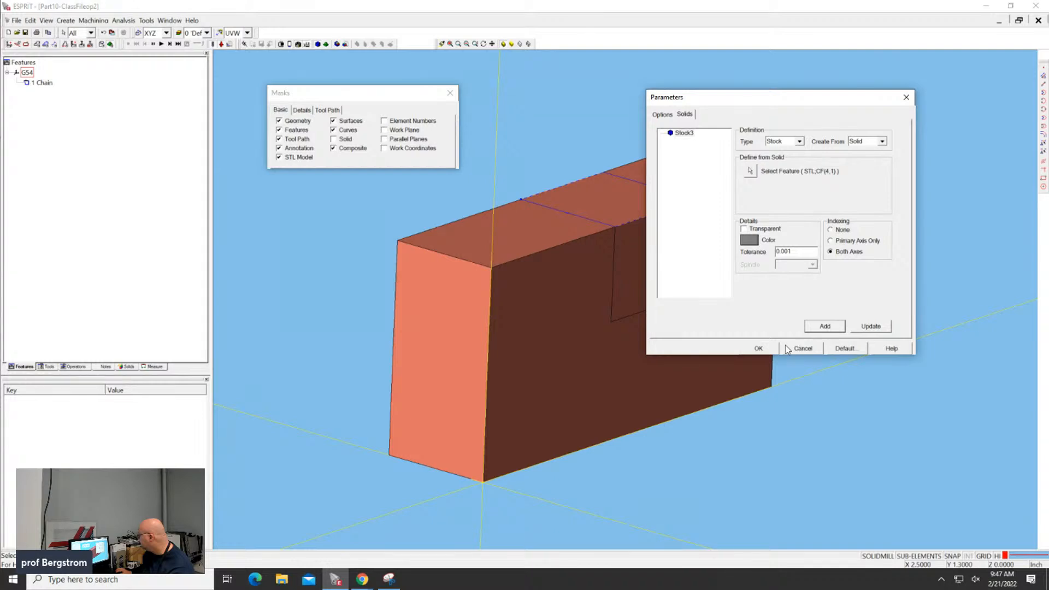
left_click(771, 348)
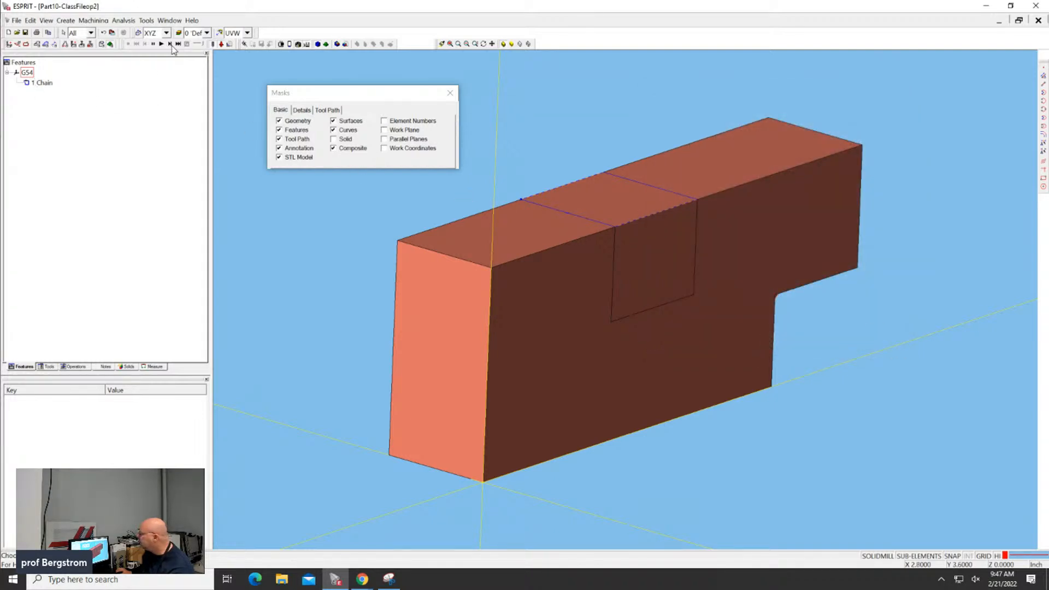
Step: Return to the milling operations and select the chain feature outlining the slot on the block's top face
left_click(74, 45)
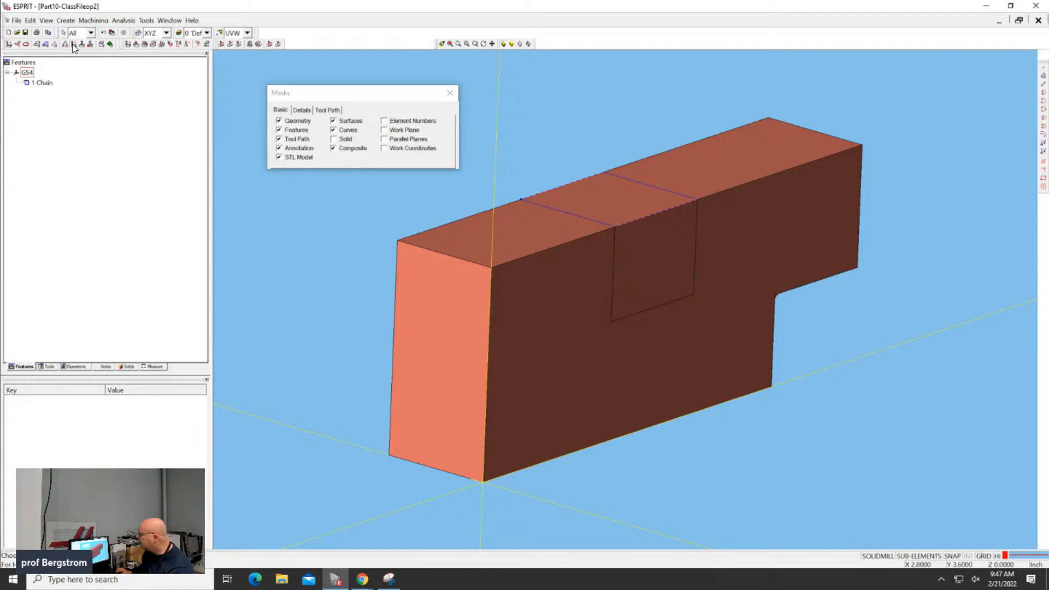
left_click(136, 44)
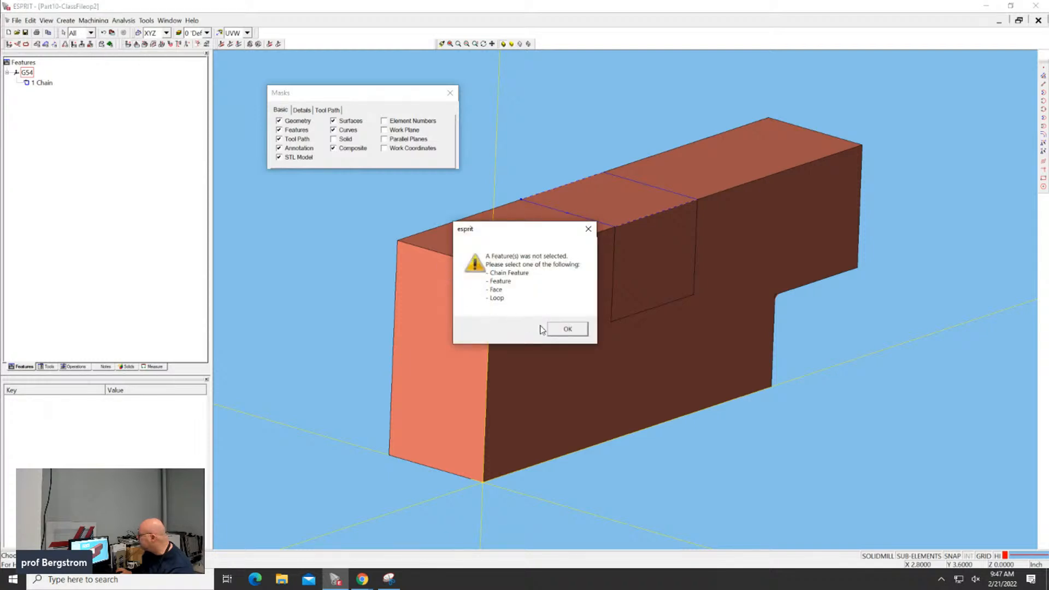
left_click(568, 328)
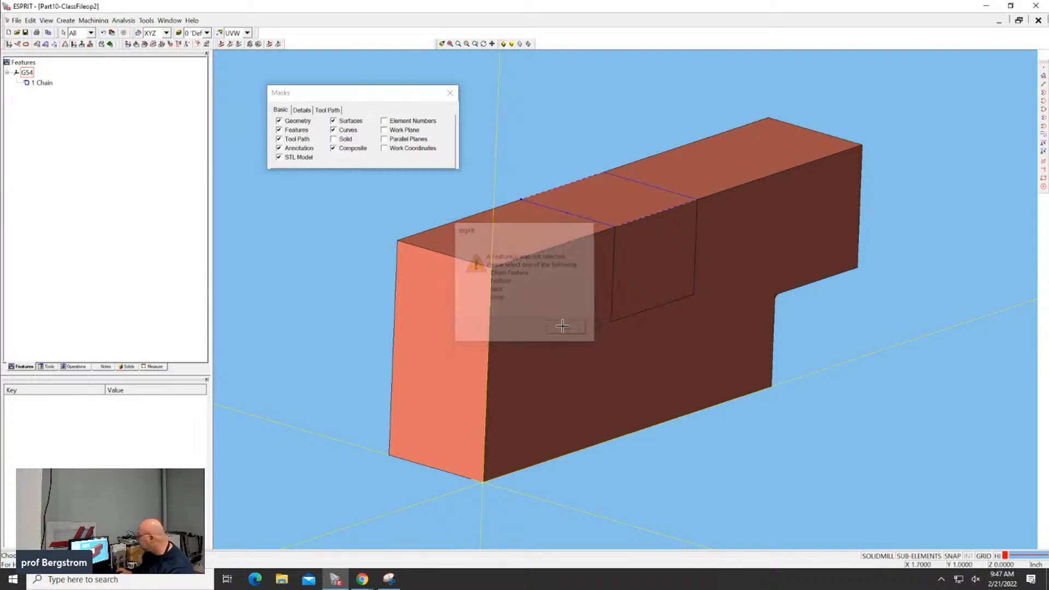
left_click(584, 218)
left_click(146, 44)
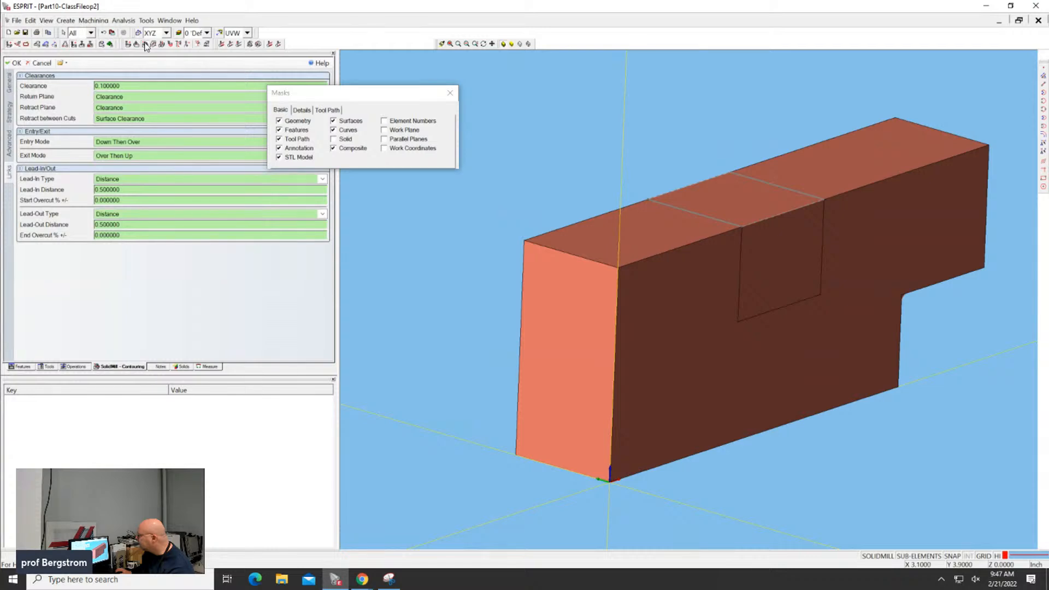
left_click(9, 142)
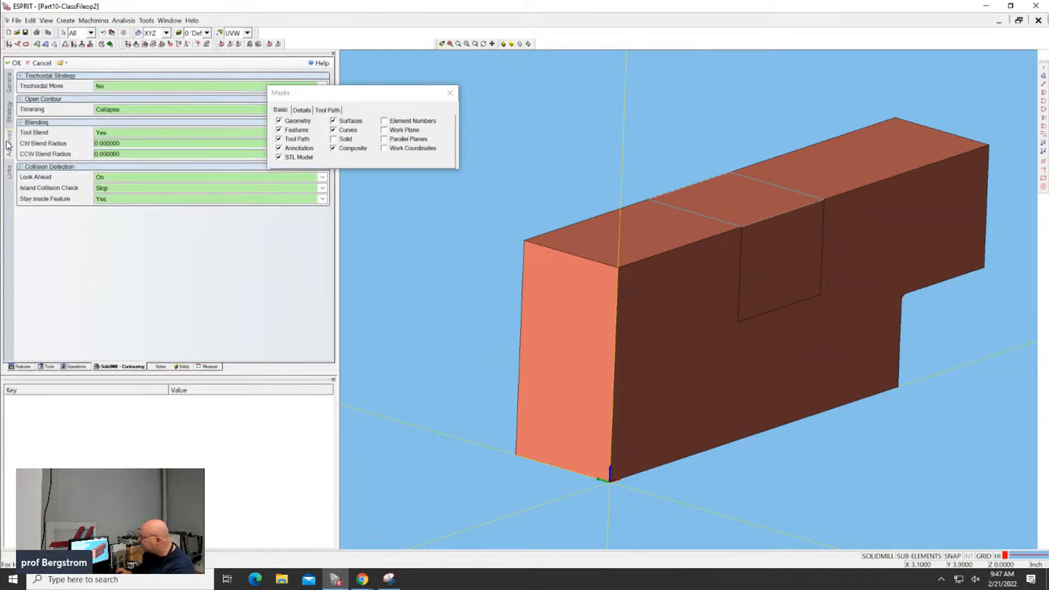
left_click(9, 86)
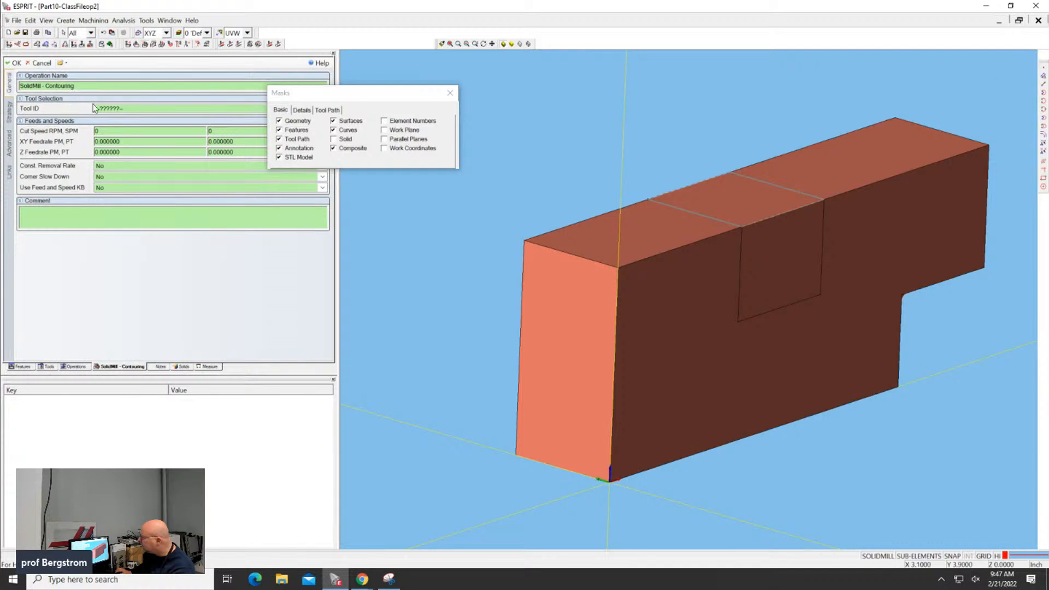
left_click(136, 109)
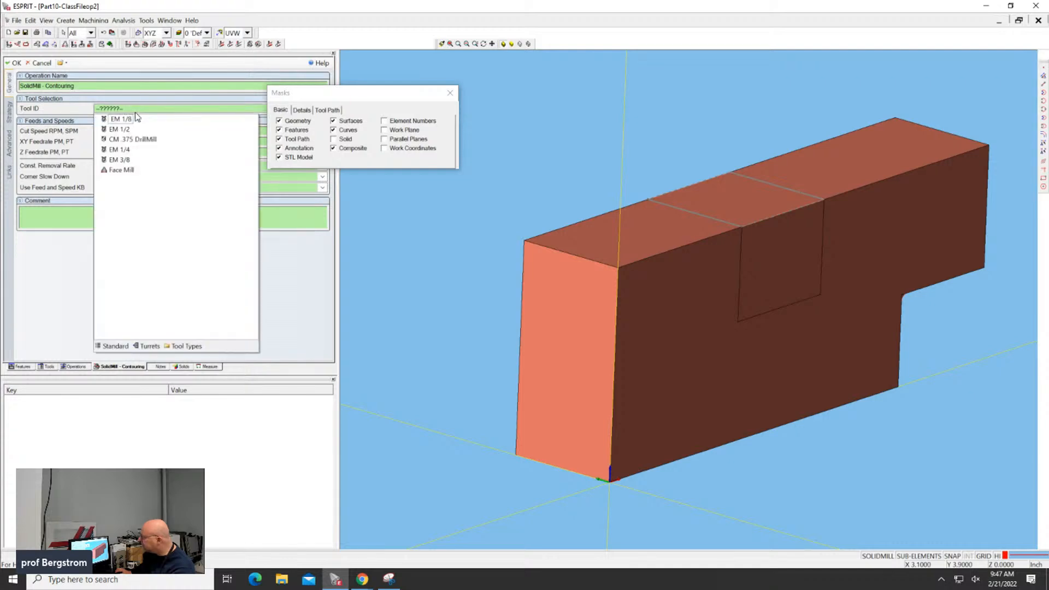
left_click(121, 159)
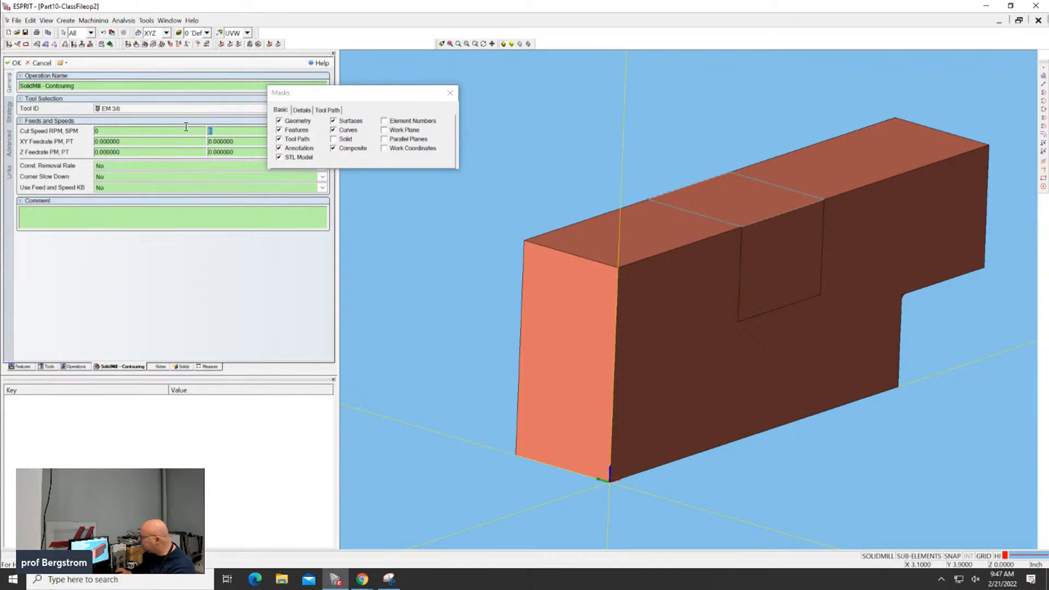
left_click(25, 33)
left_click(43, 63)
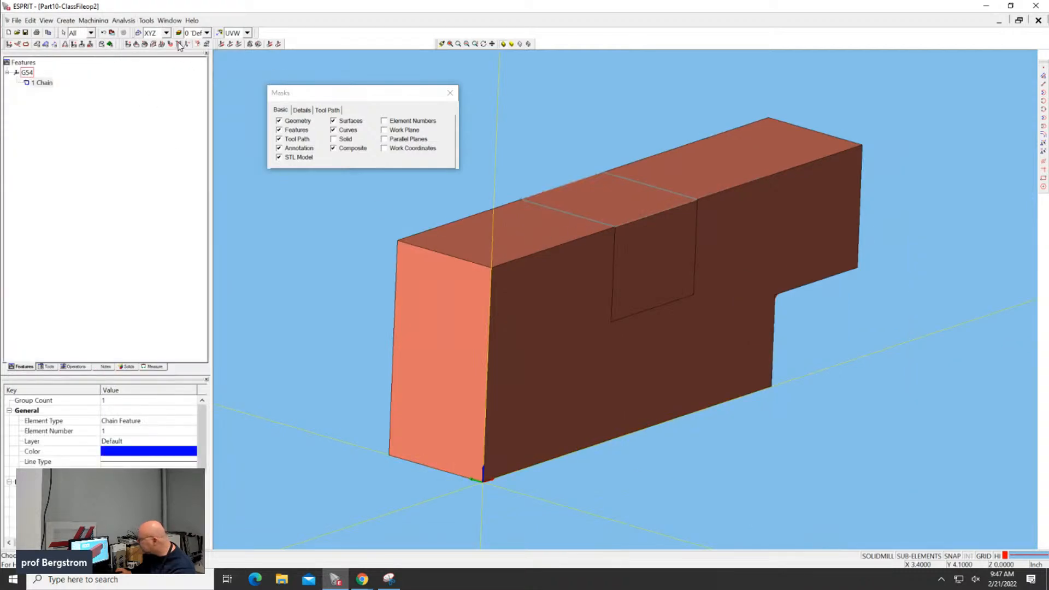
Step: Start a pocketing operation on the slot chain with EM 3/8 as the rough tool
left_click(135, 45)
left_click(136, 46)
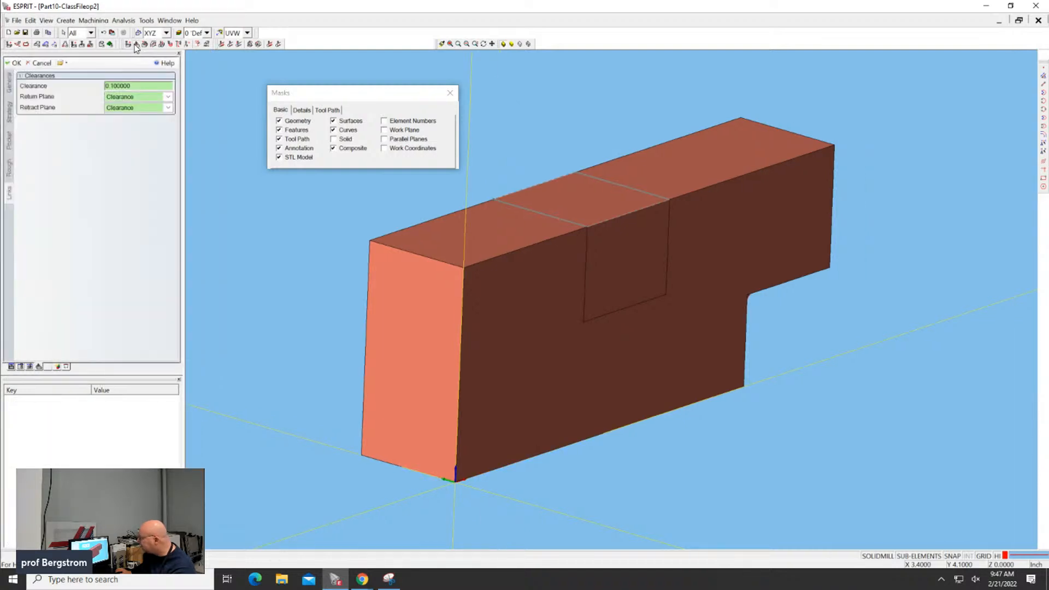
left_click(10, 82)
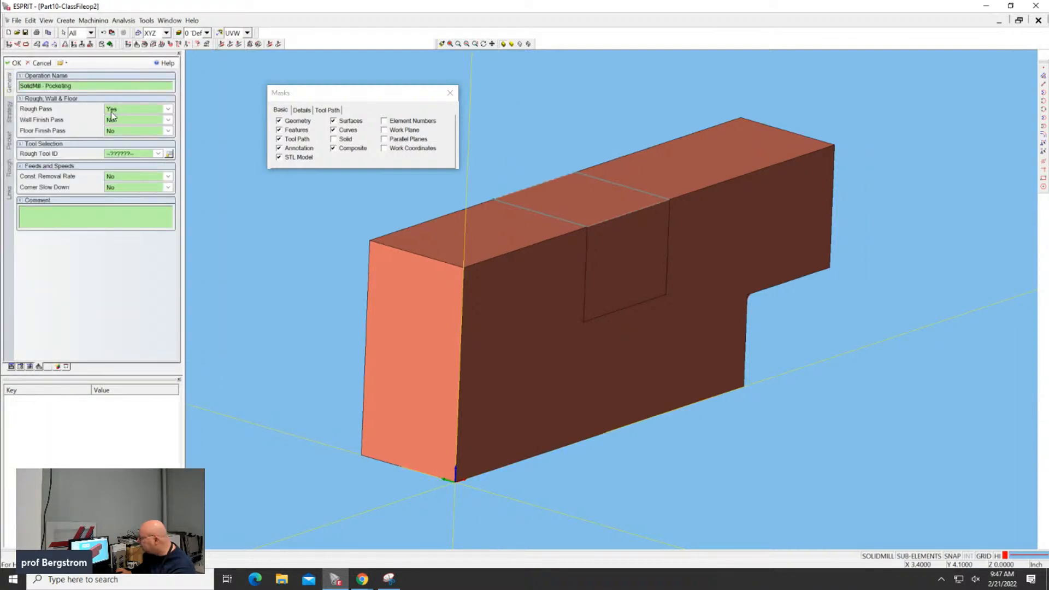
left_click(128, 154)
left_click(134, 199)
Step: Configure the pocketing strategy with 80% full engage feedrate, a total depth of 0.3875 picked from the model, and Trim stock automation
left_click(9, 116)
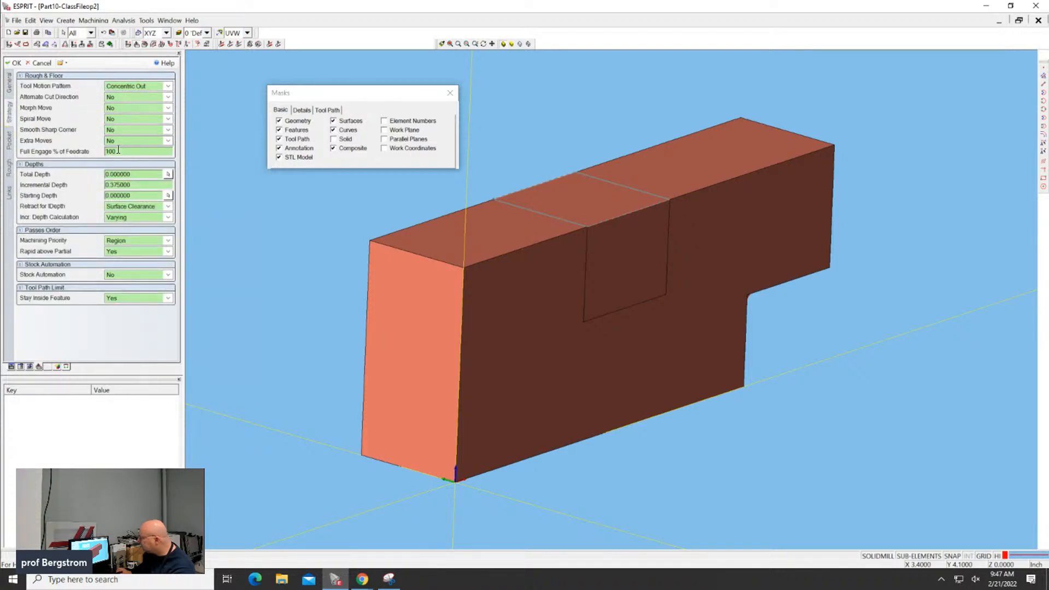
type("80")
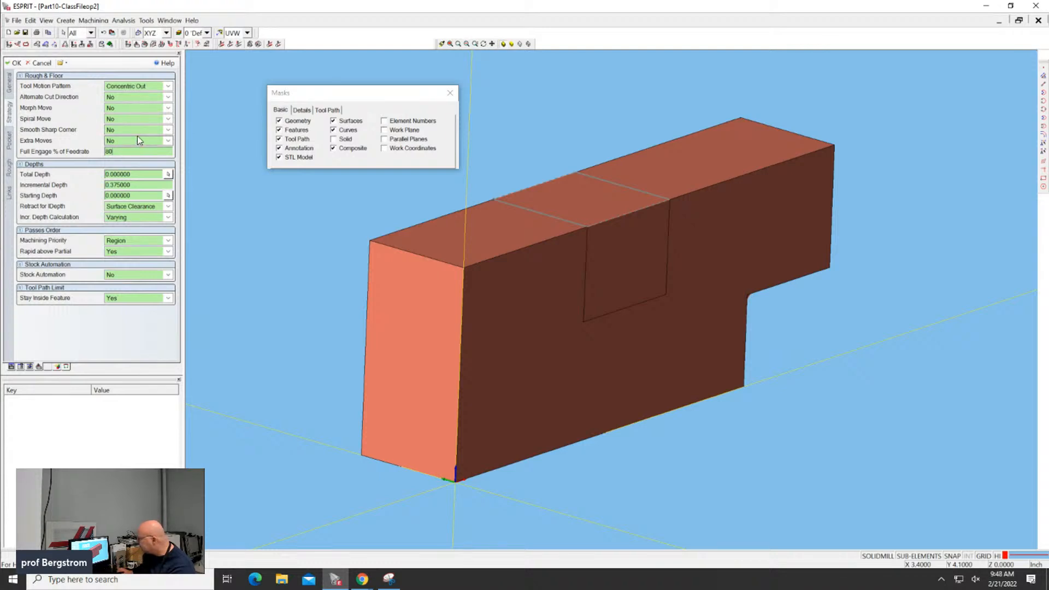
left_click(132, 173)
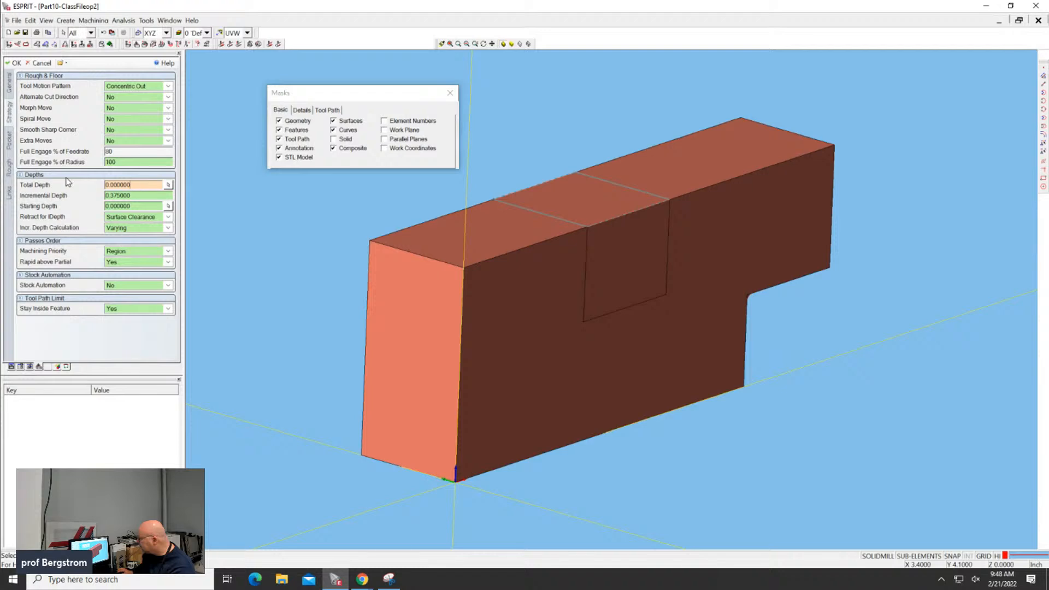
left_click(168, 186)
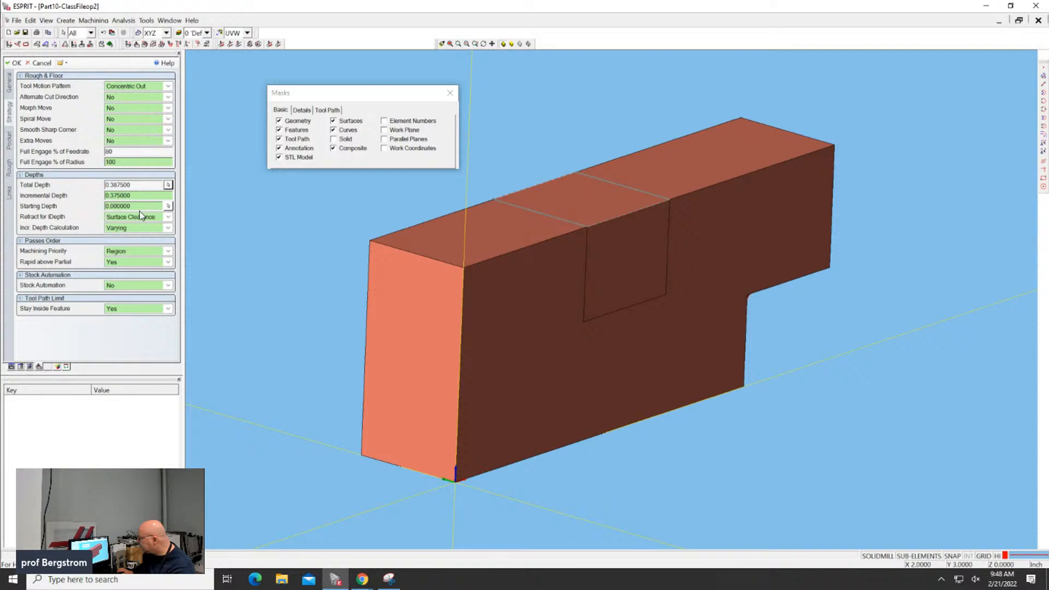
left_click(124, 284)
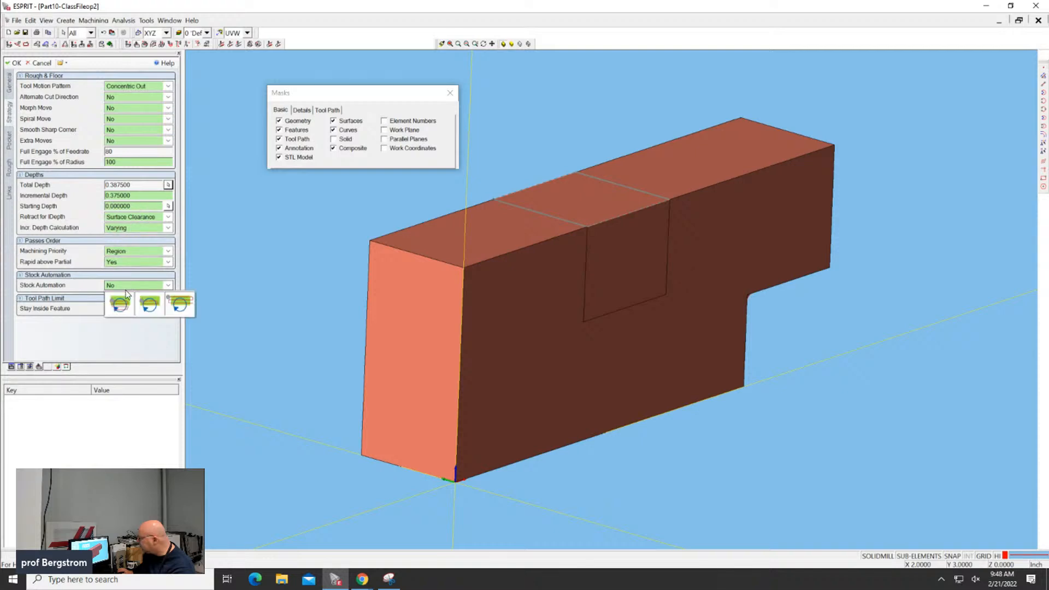
left_click(147, 306)
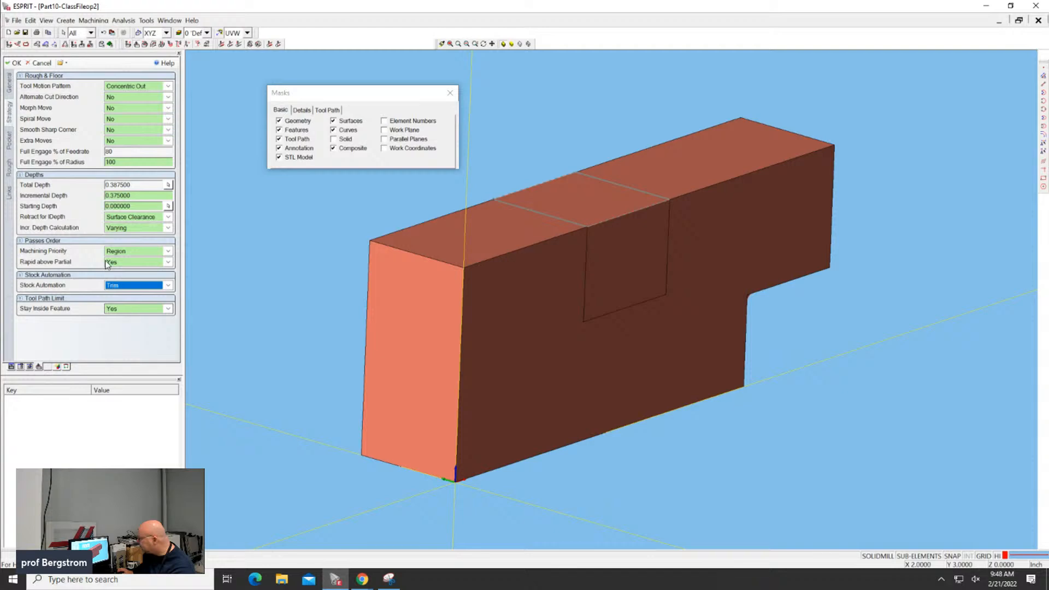
Step: Set the roughing speed to 6000 RPM, with per-tooth feedrates of 0.003 in XY and 0.0006 in Z
left_click(10, 140)
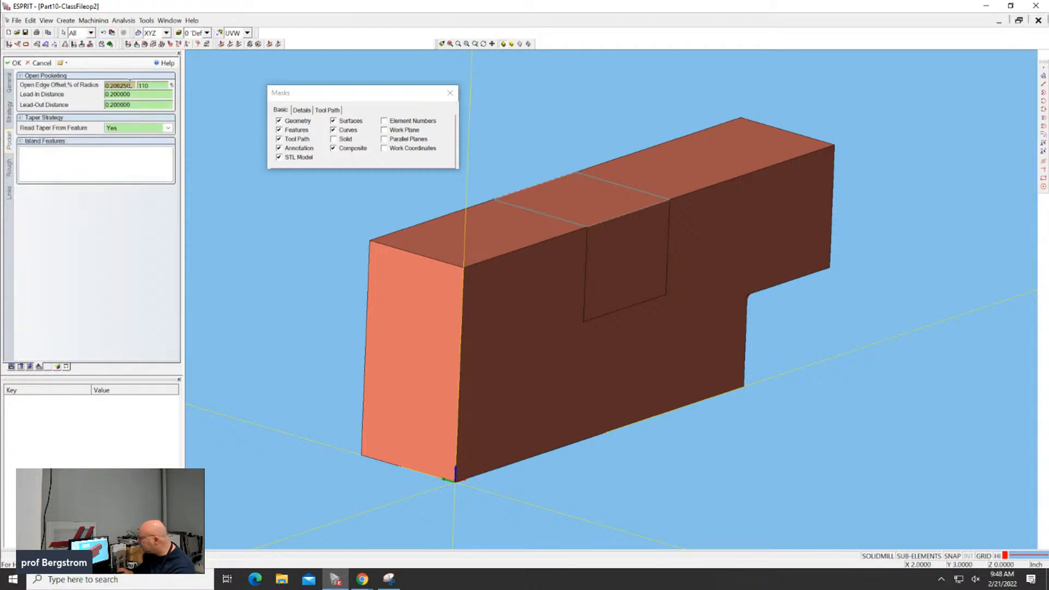
left_click(10, 168)
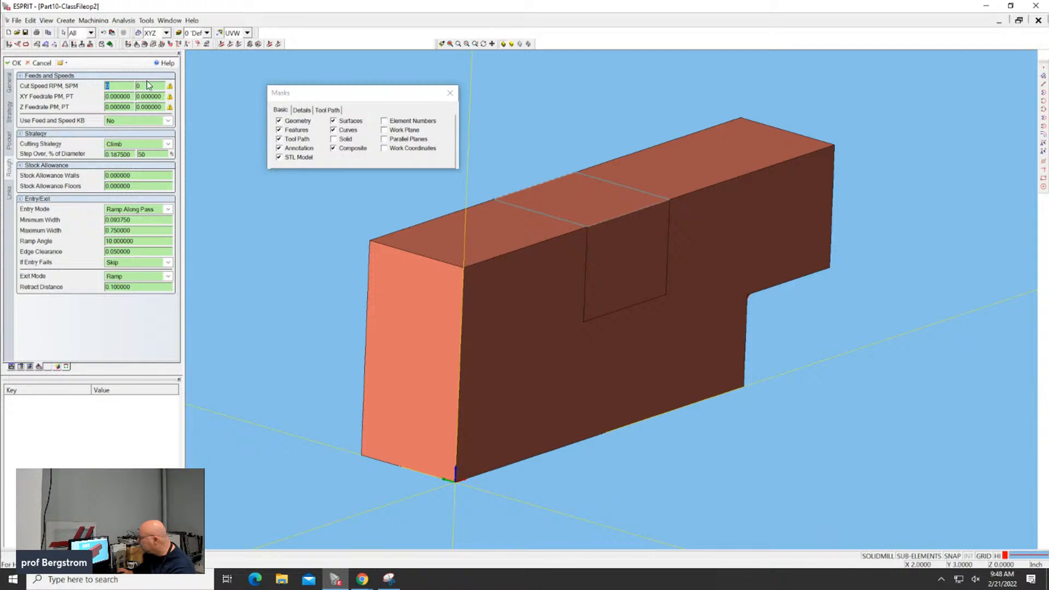
type("6000")
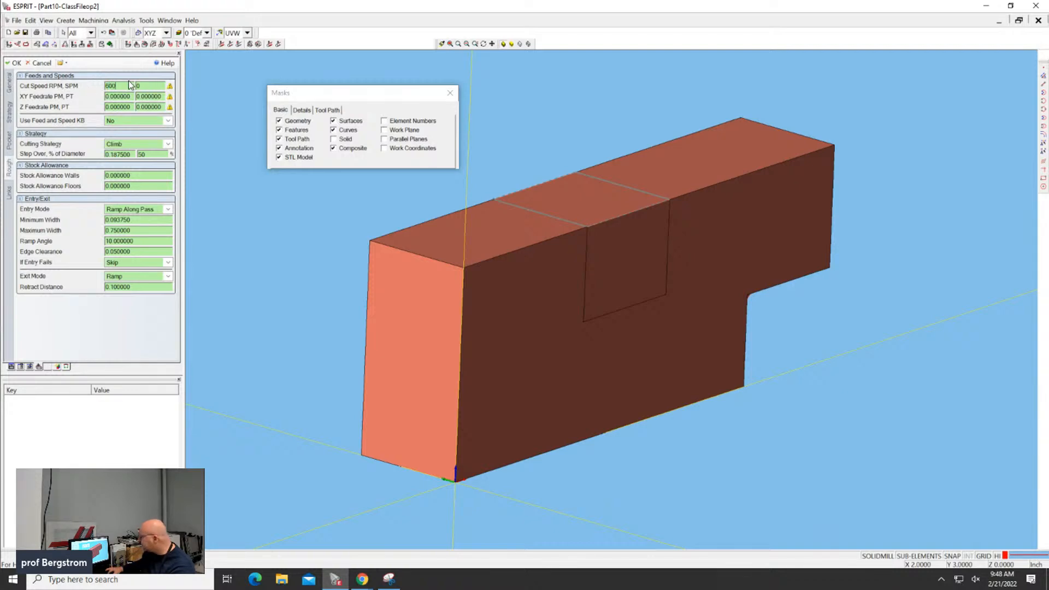
left_click(155, 96)
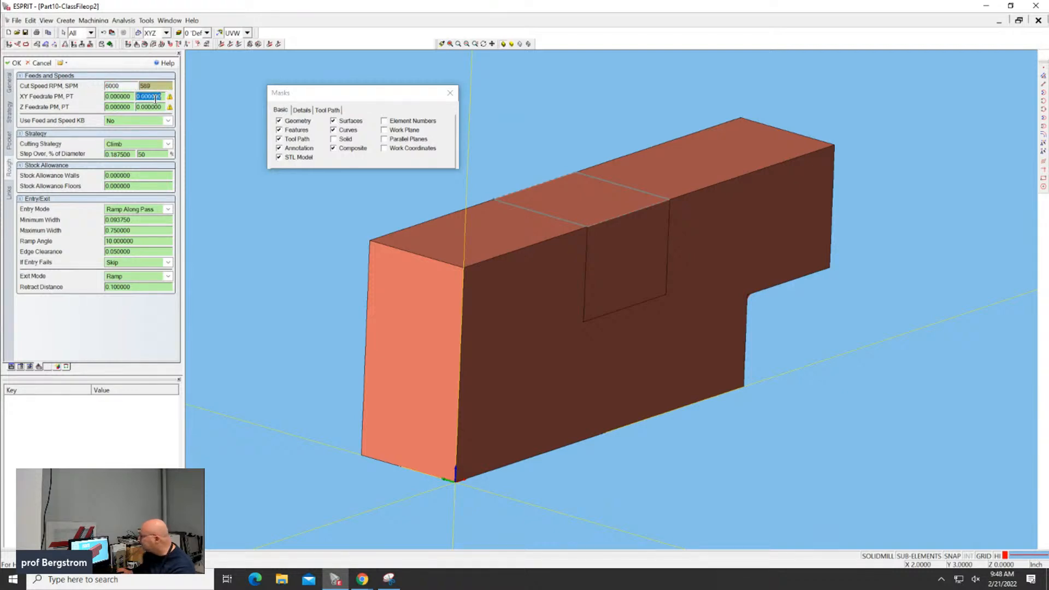
type(".003")
left_click(155, 106)
key("BackSpace")
type(".0006")
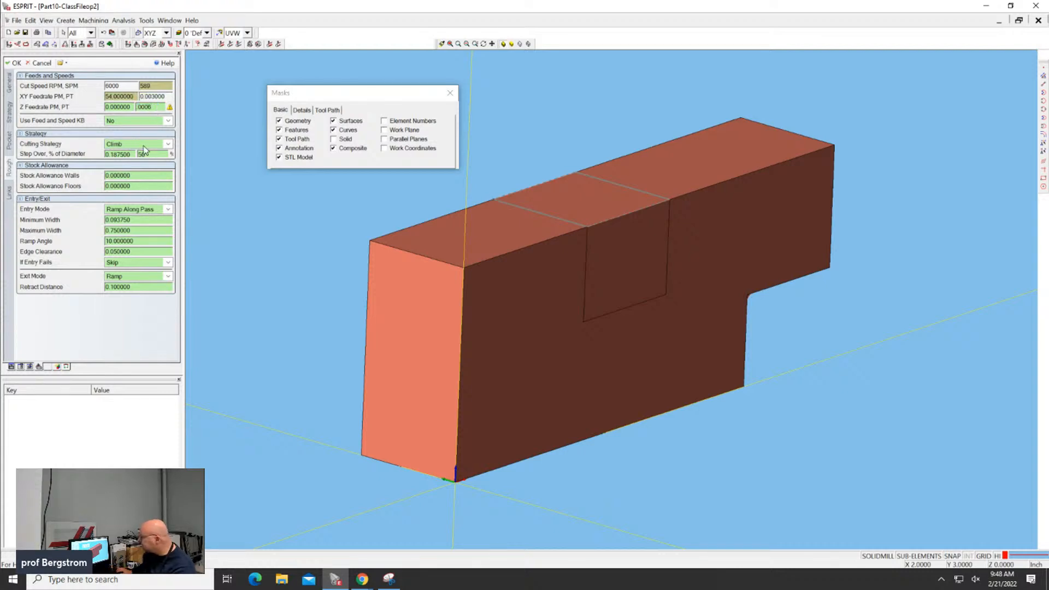
Step: Set the roughing step over to 25% of the tool diameter and create the pocketing operation
left_click(151, 153)
type("25")
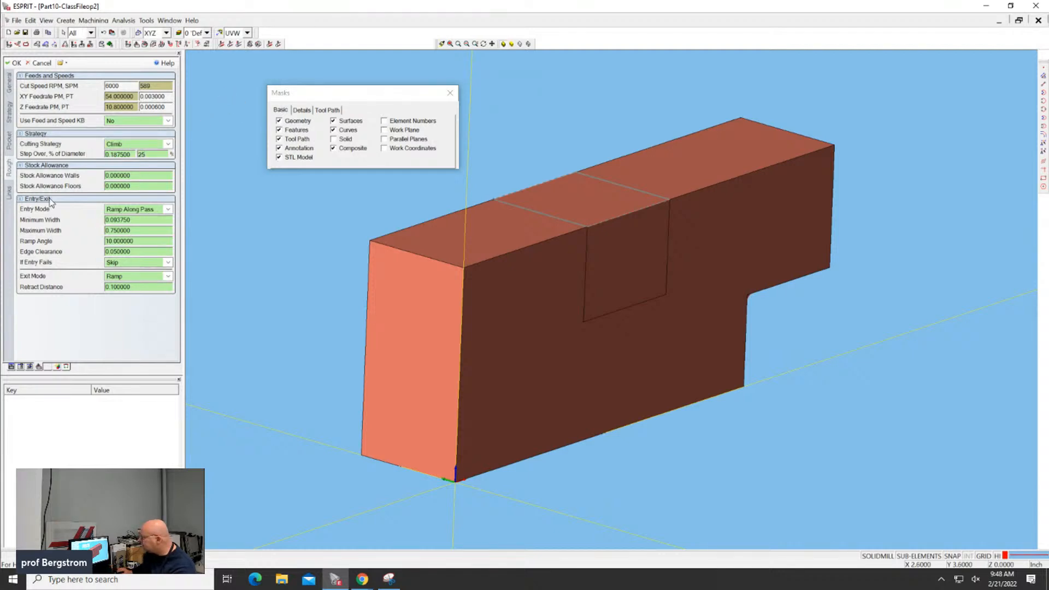
left_click(8, 196)
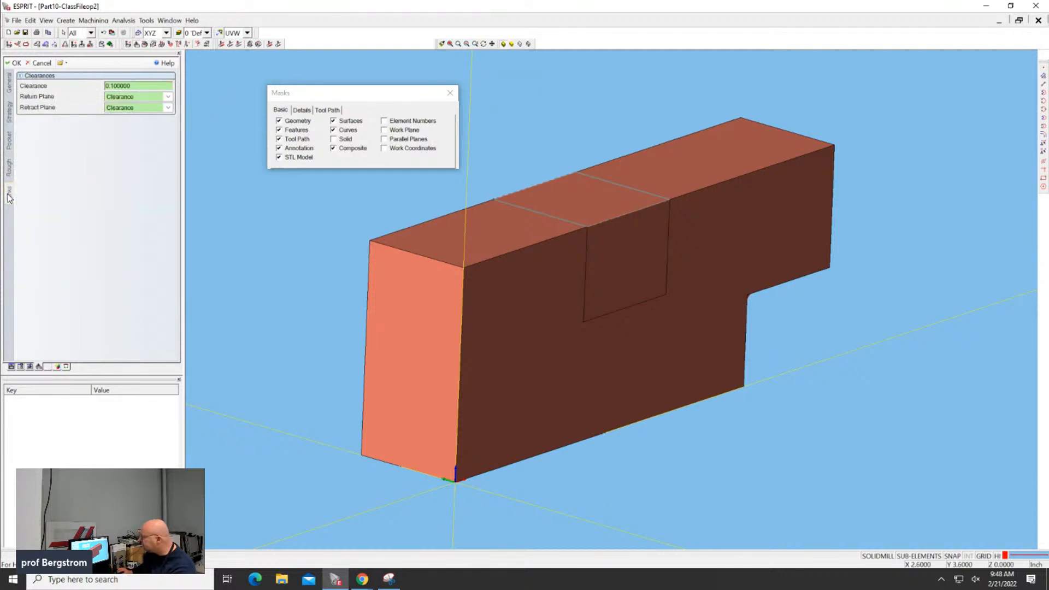
left_click(8, 65)
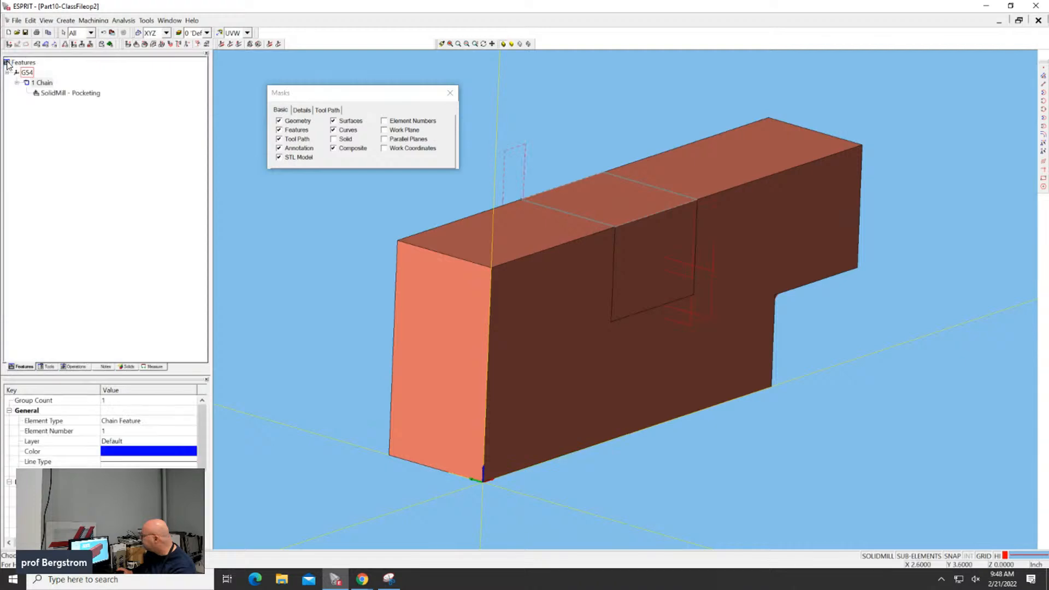
Step: Clear the chain selection and run the machining simulation of the pocketing operation
left_click(534, 89)
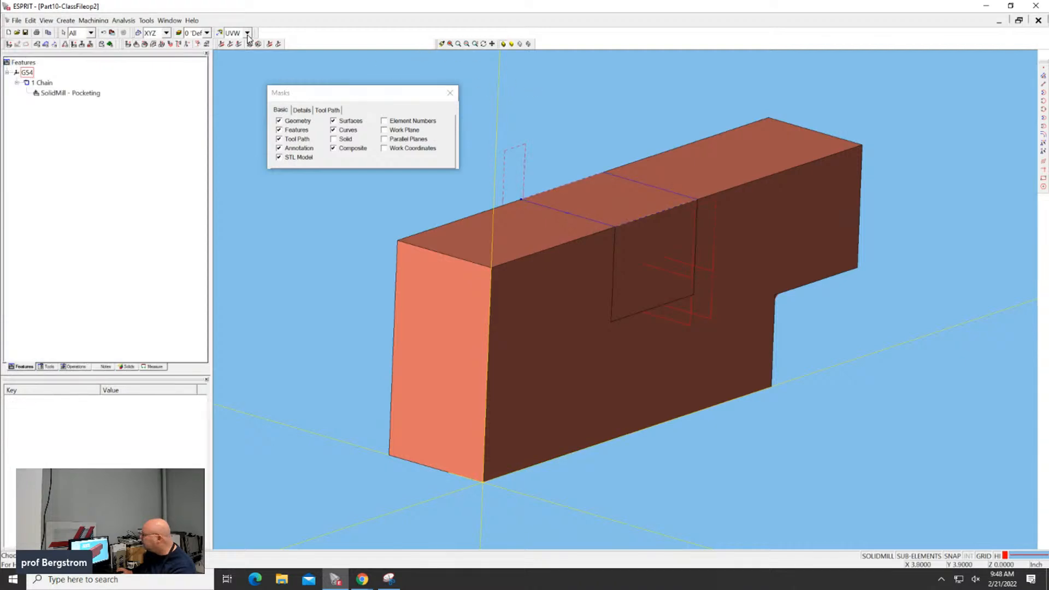
left_click(110, 45)
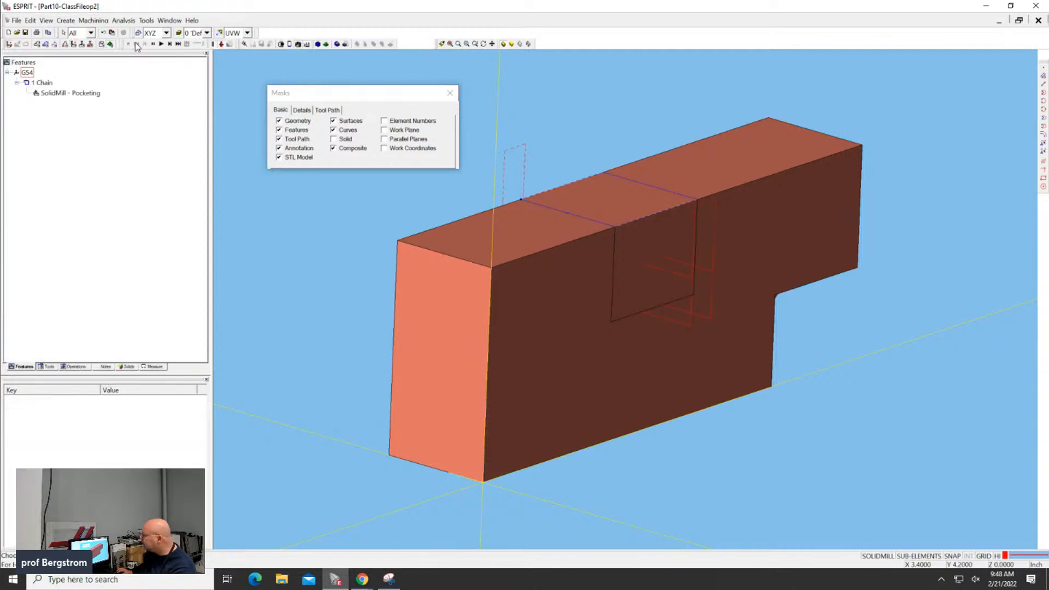
left_click(162, 44)
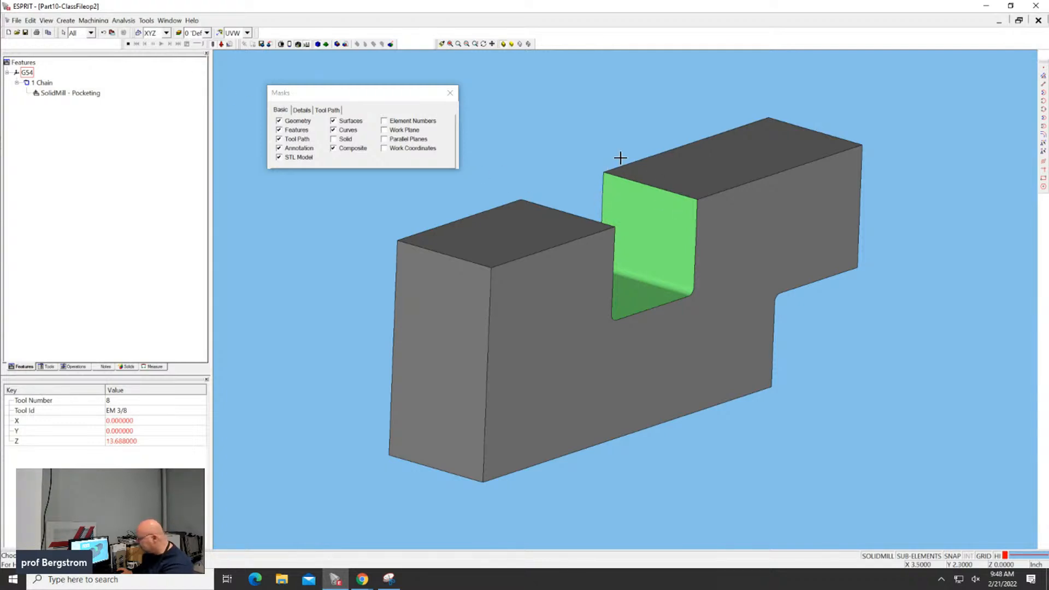
Step: Save the file and export the simulated stock as the STL file Op3 Stock, replacing the existing one
middle_click_drag(706, 133, 681, 131)
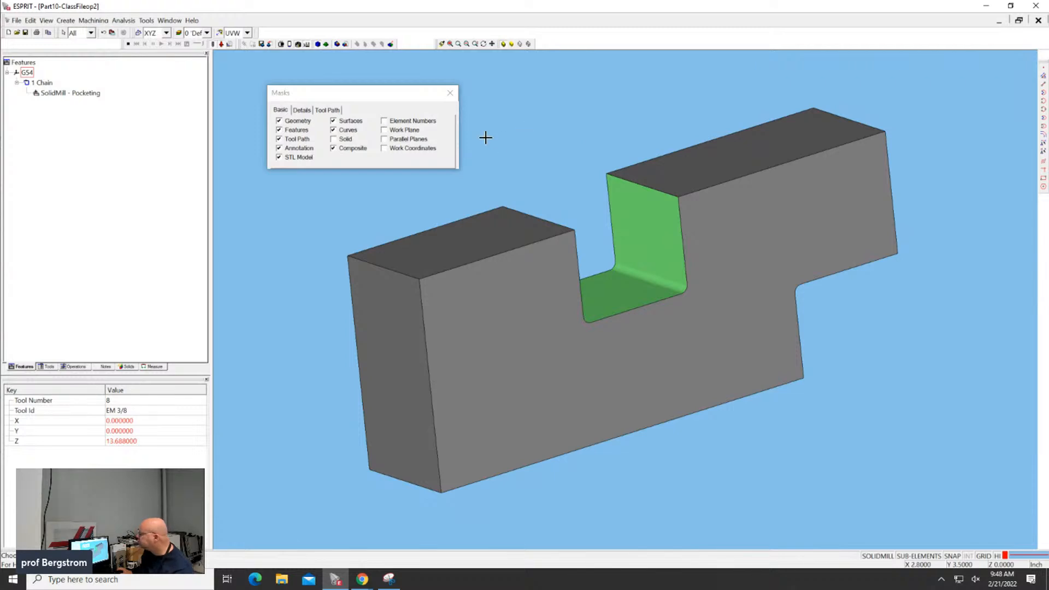
left_click(26, 33)
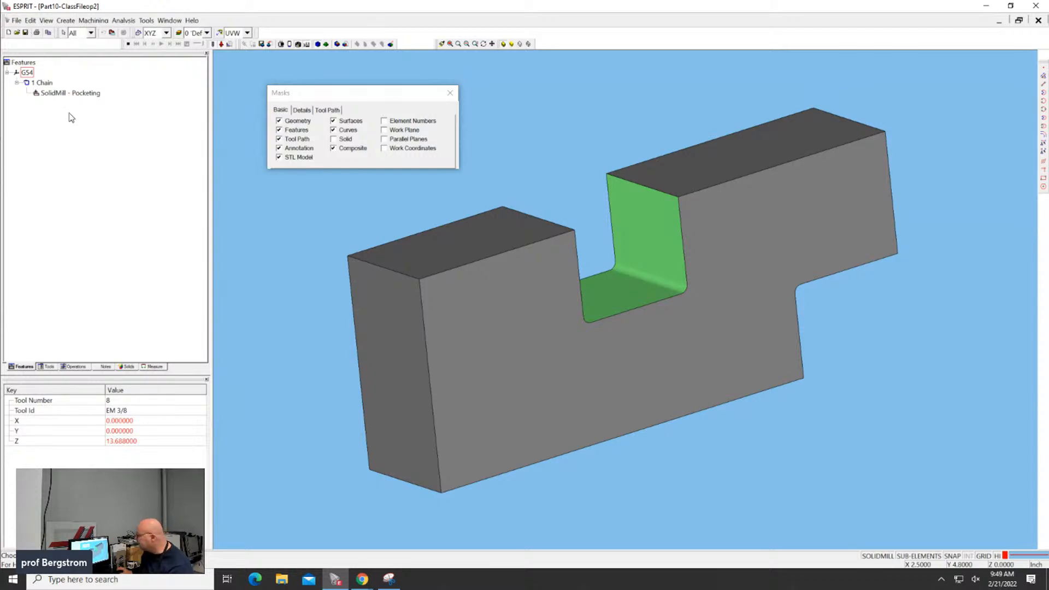
left_click(270, 44)
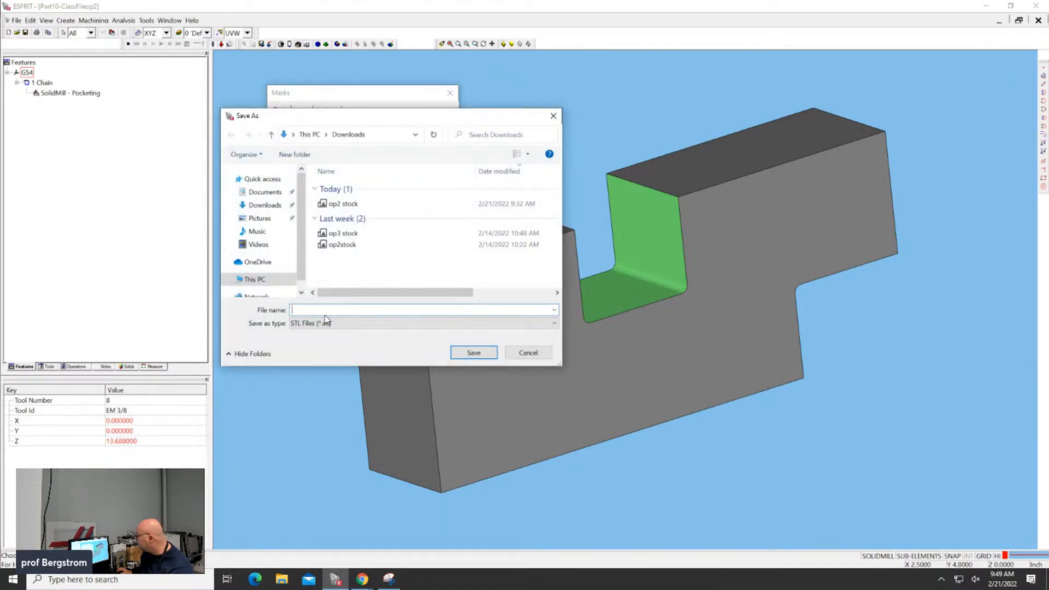
type("Op")
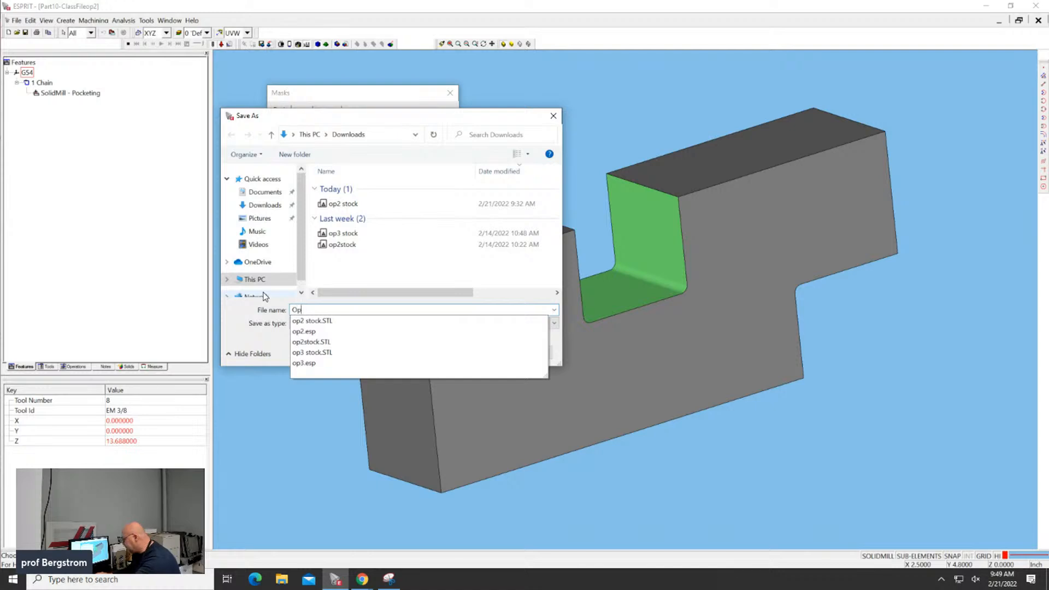
type("3 S")
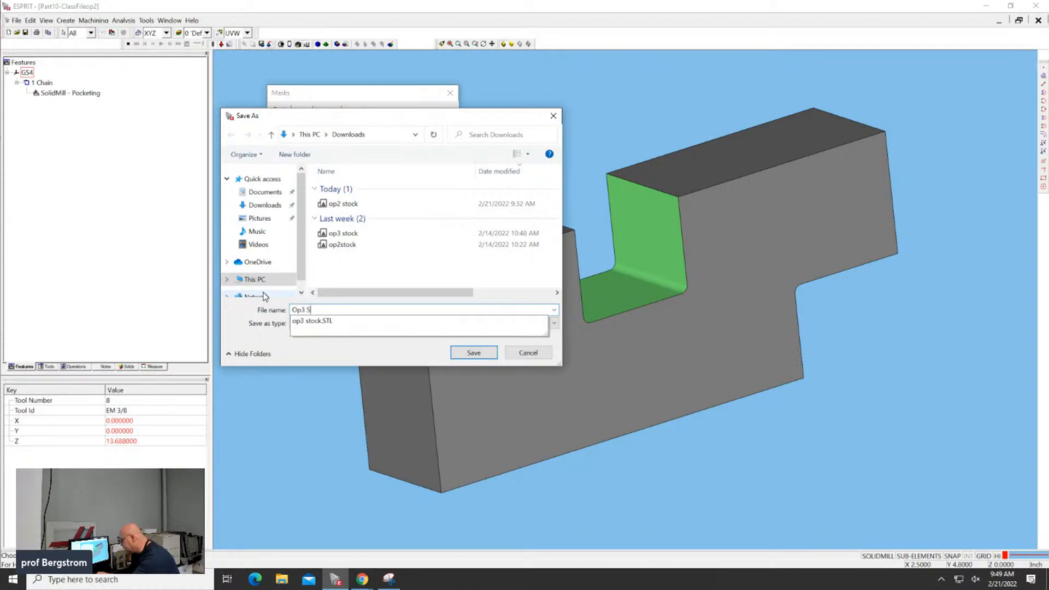
type("tock")
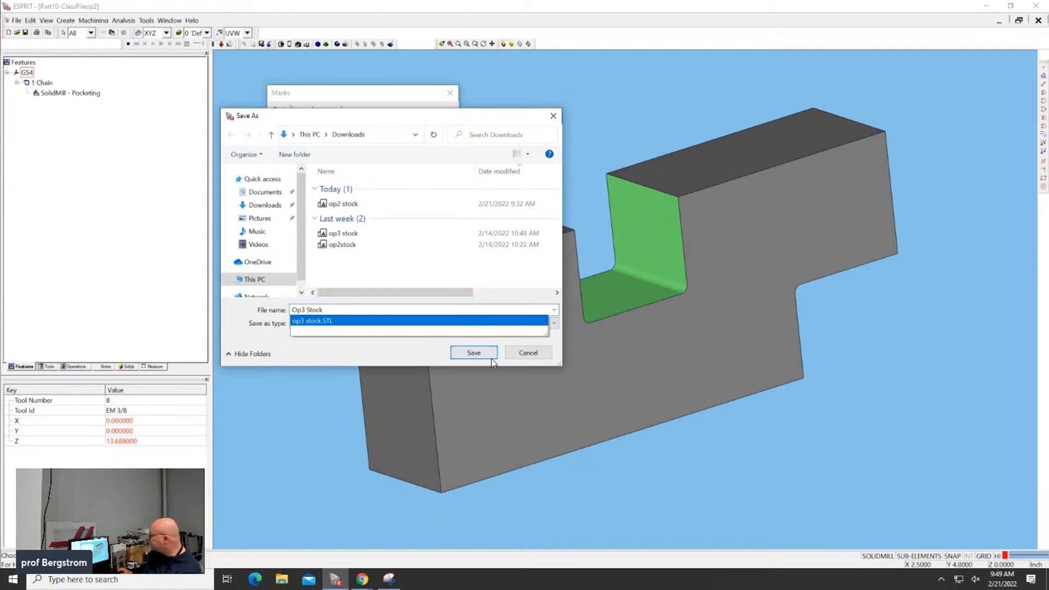
left_click(474, 353)
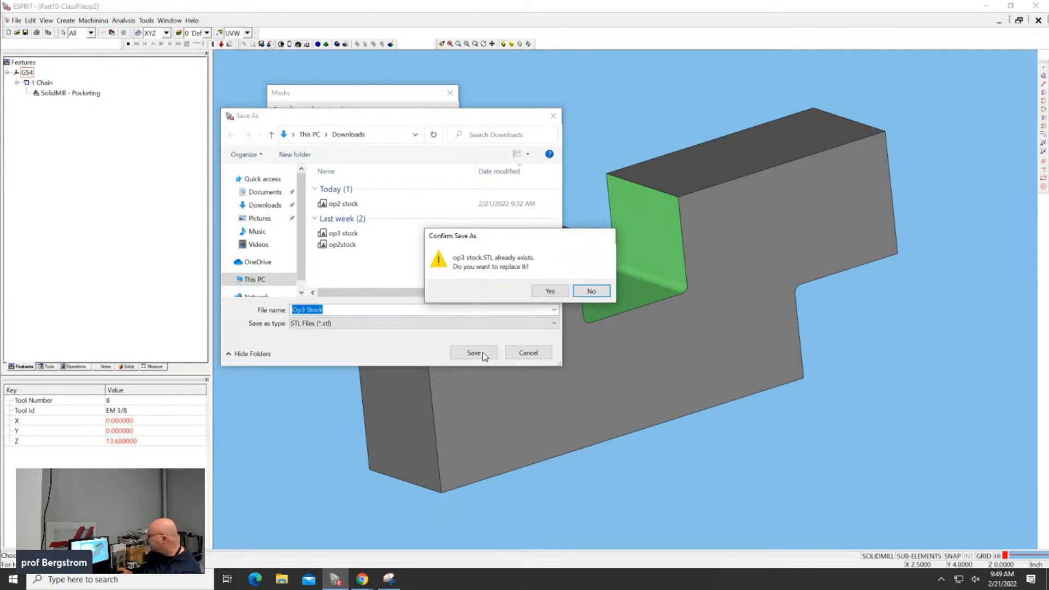
left_click(550, 292)
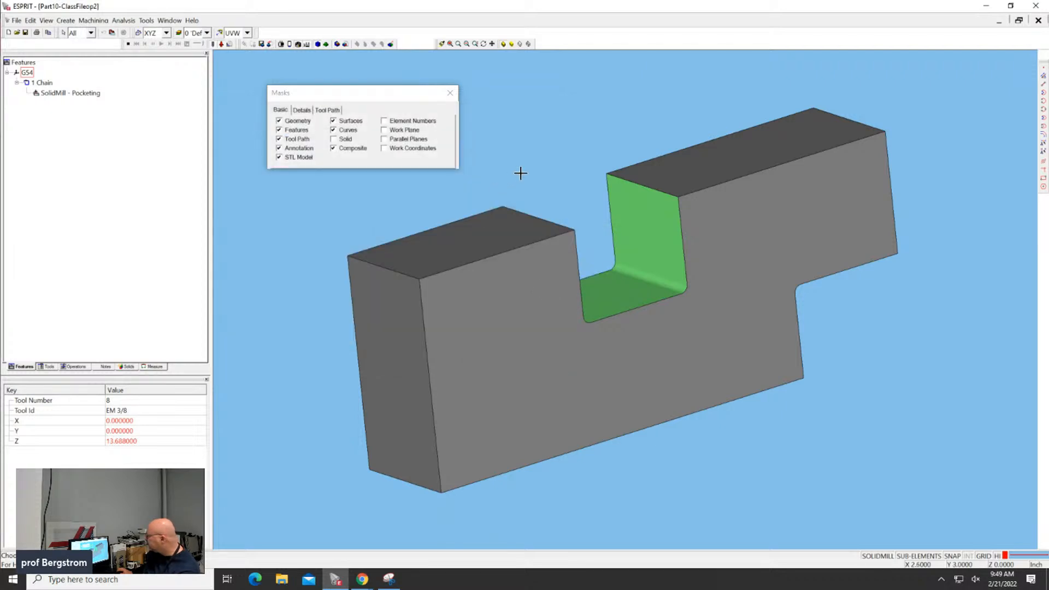
Step: Save the project under the new name Part10-ClassFileop3 in Downloads
left_click(16, 21)
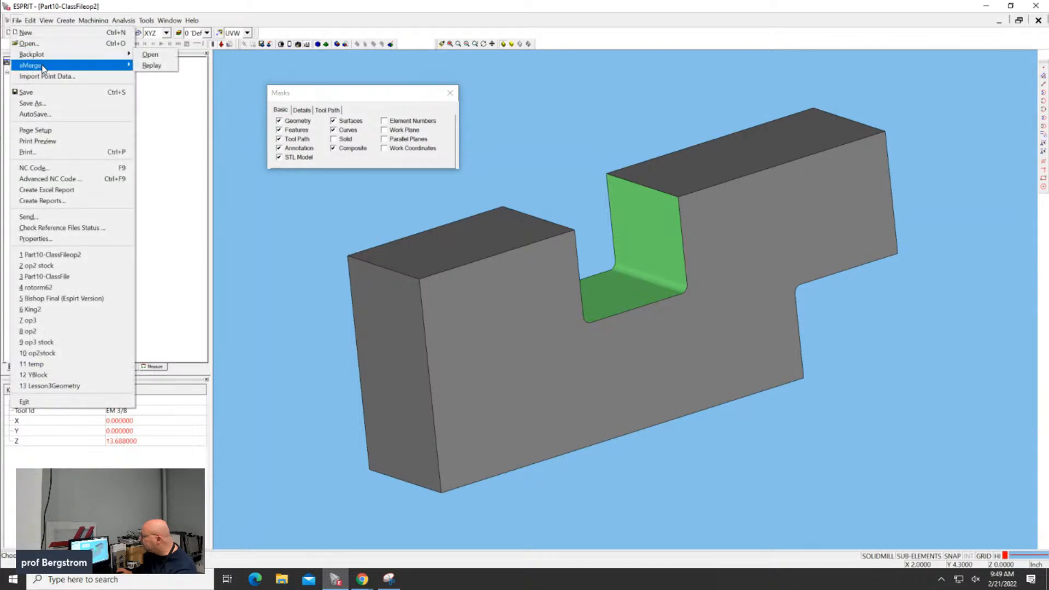
left_click(33, 103)
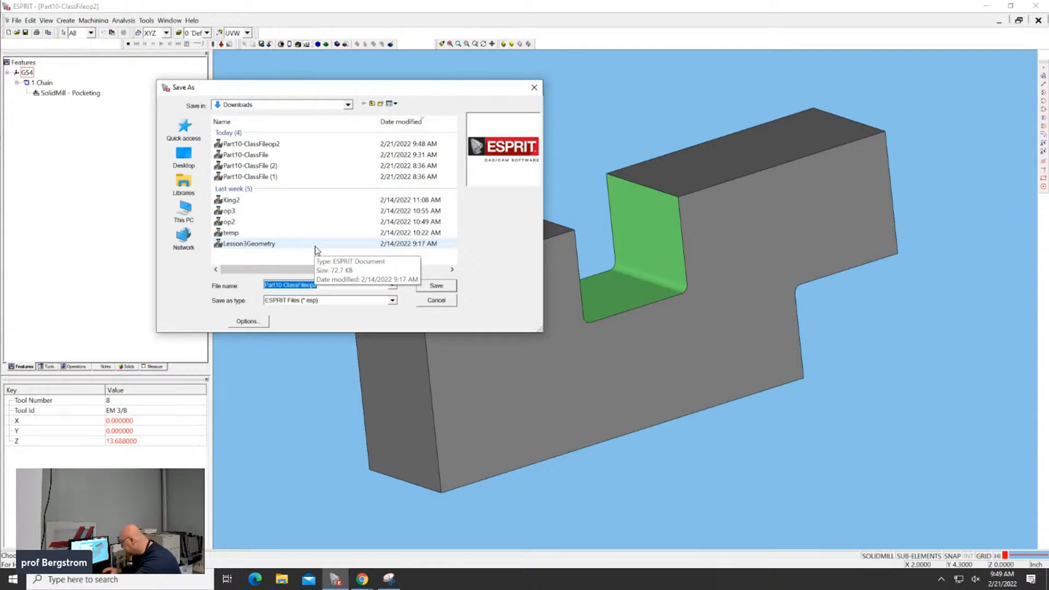
left_click(330, 282)
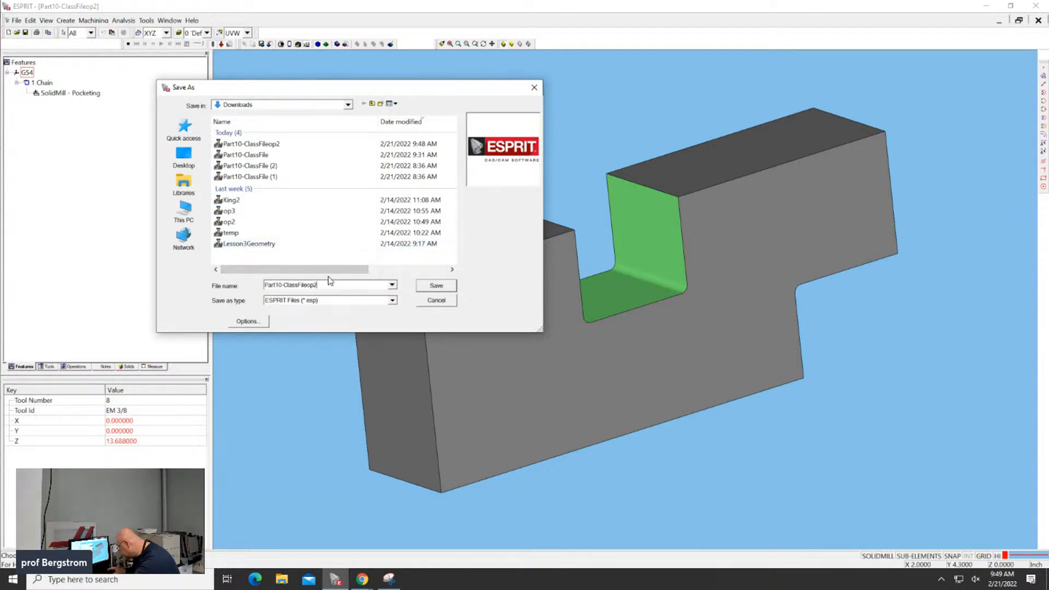
key("BackSpace")
type("3")
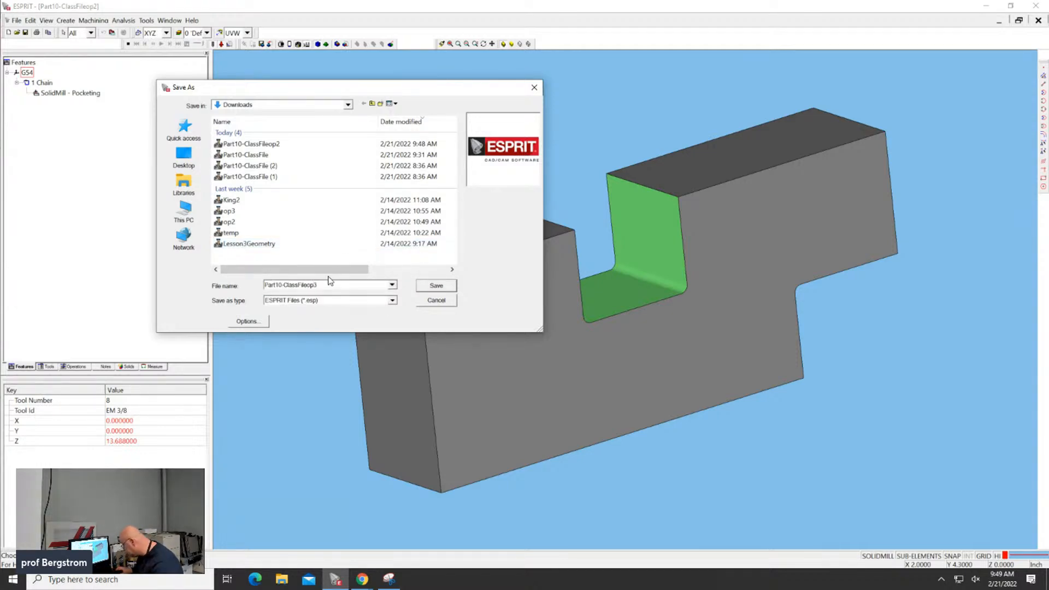
left_click(436, 286)
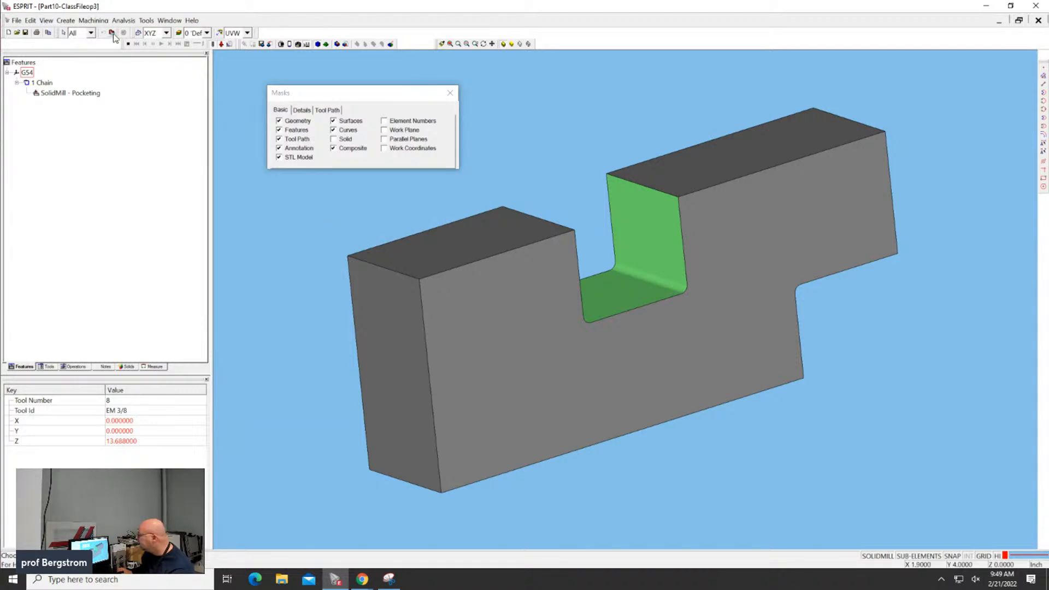
Step: Stop the simulation and delete the chain feature with its pocketing operation and the old STL stock model
left_click(127, 44)
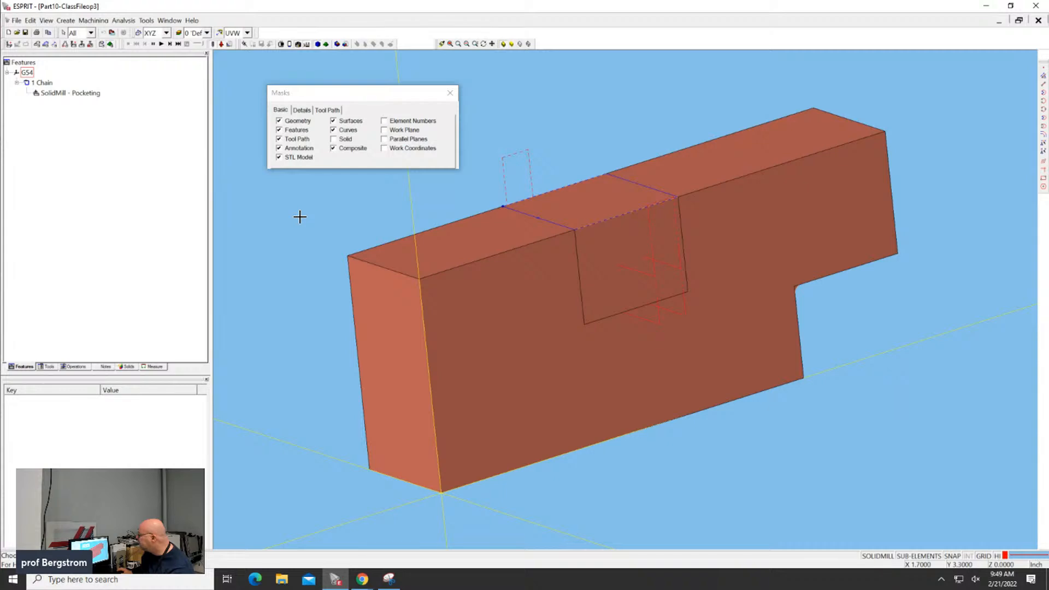
left_click(43, 83)
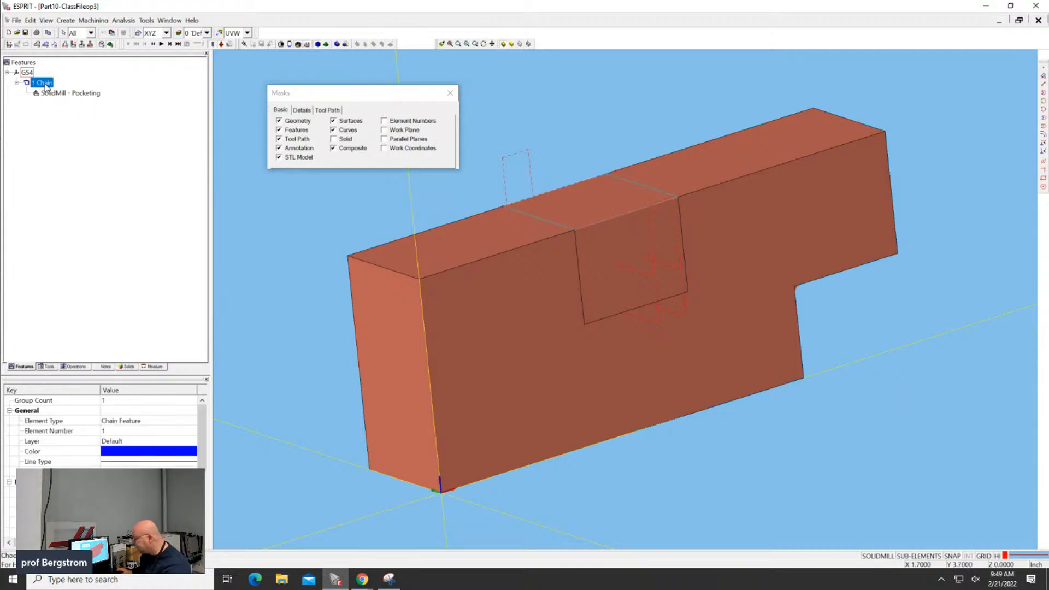
key("Delete")
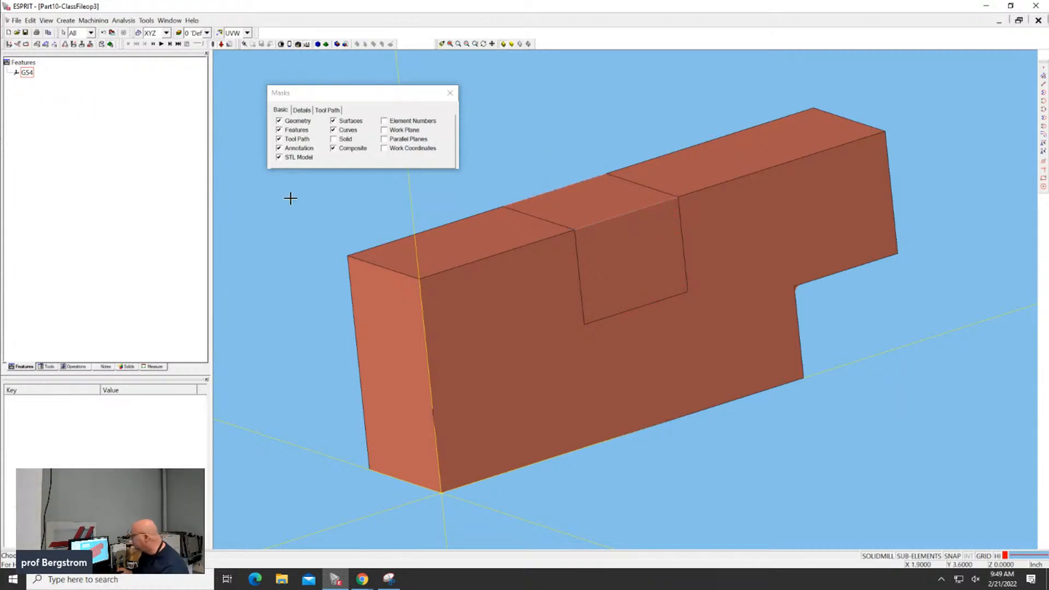
left_click(465, 322)
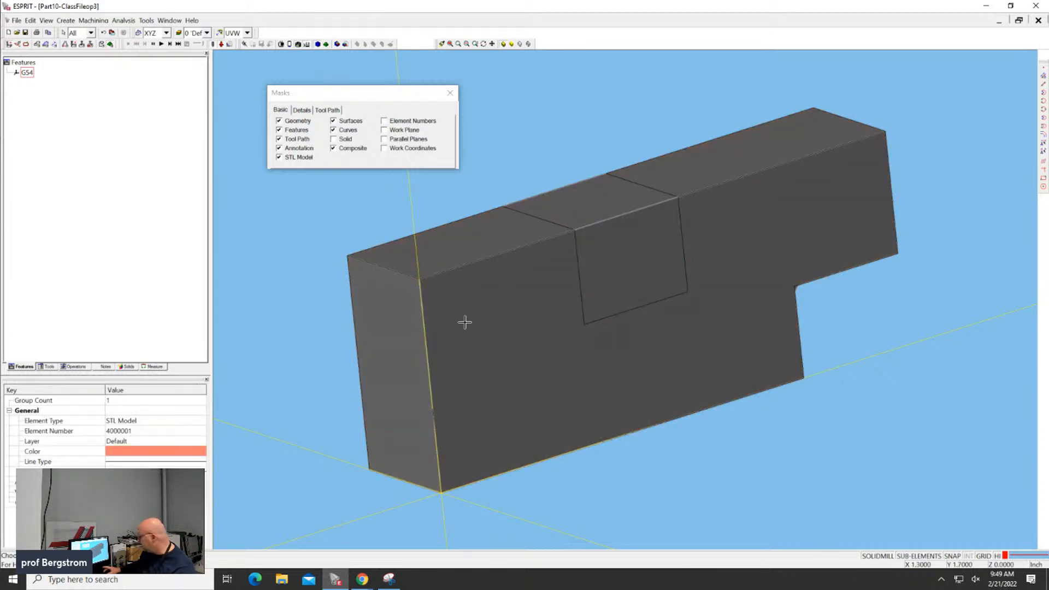
key("Delete")
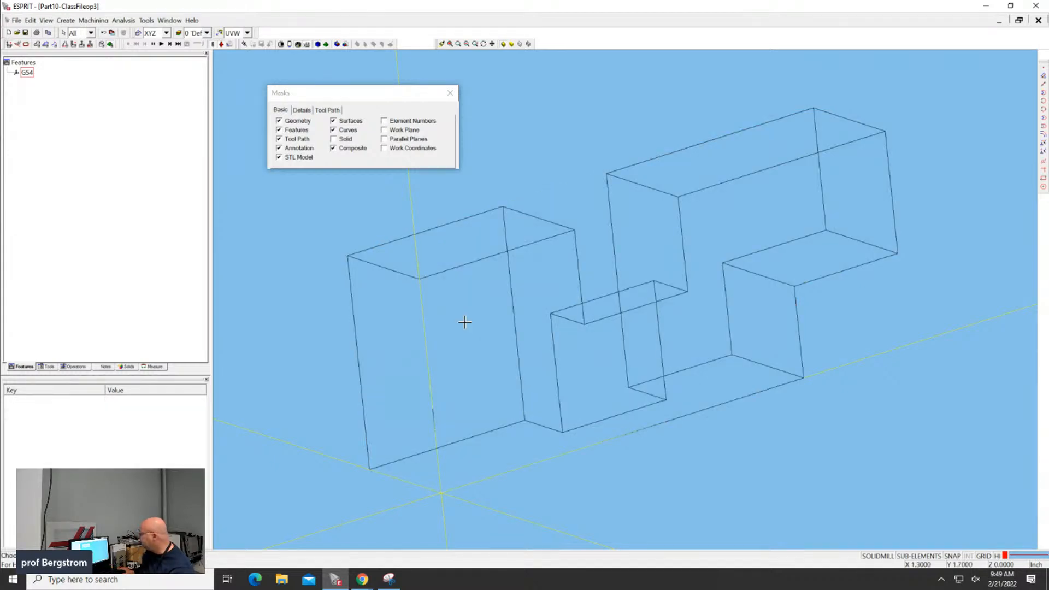
Step: Merge the op3 stock STL file from Downloads into the project
left_click(17, 21)
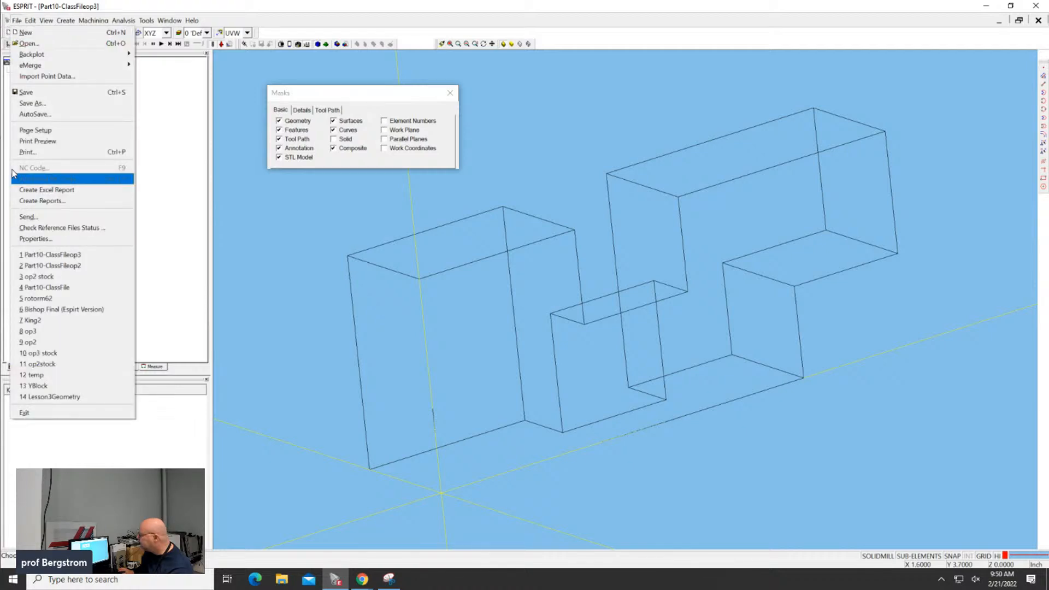
left_click(28, 44)
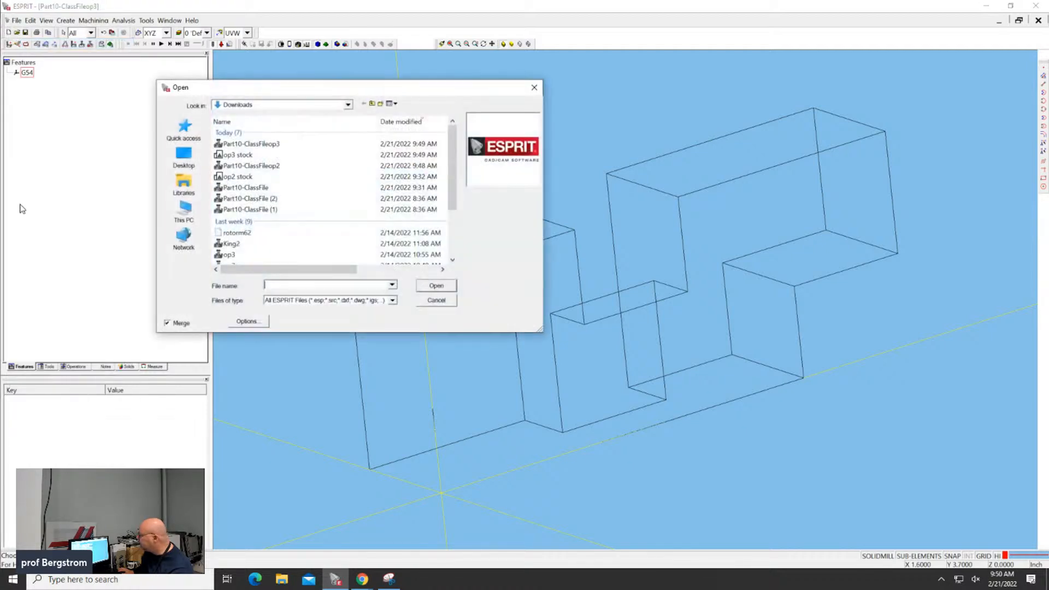
double_click(246, 156)
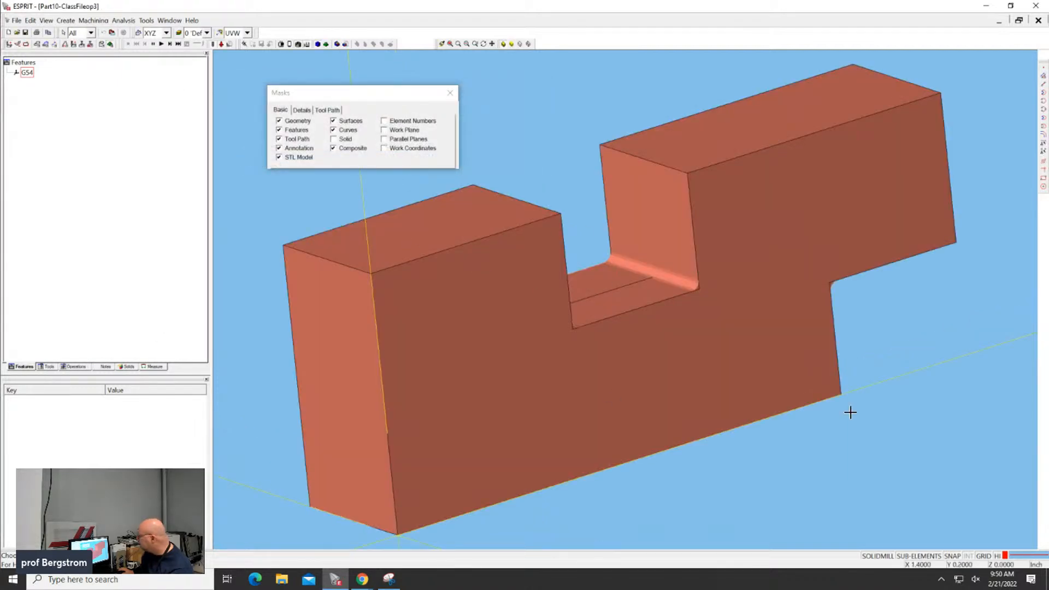
Step: Replace the simulation stock definition with one created from the merged op3 stock STL model
left_click(498, 313)
left_click(283, 174)
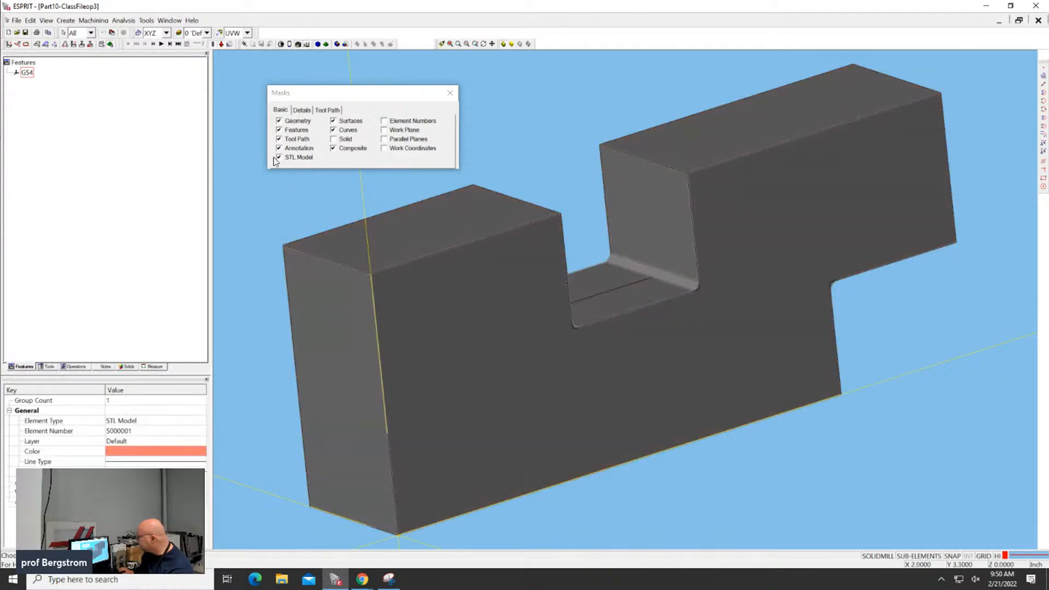
left_click(110, 44)
left_click(687, 136)
key("Delete")
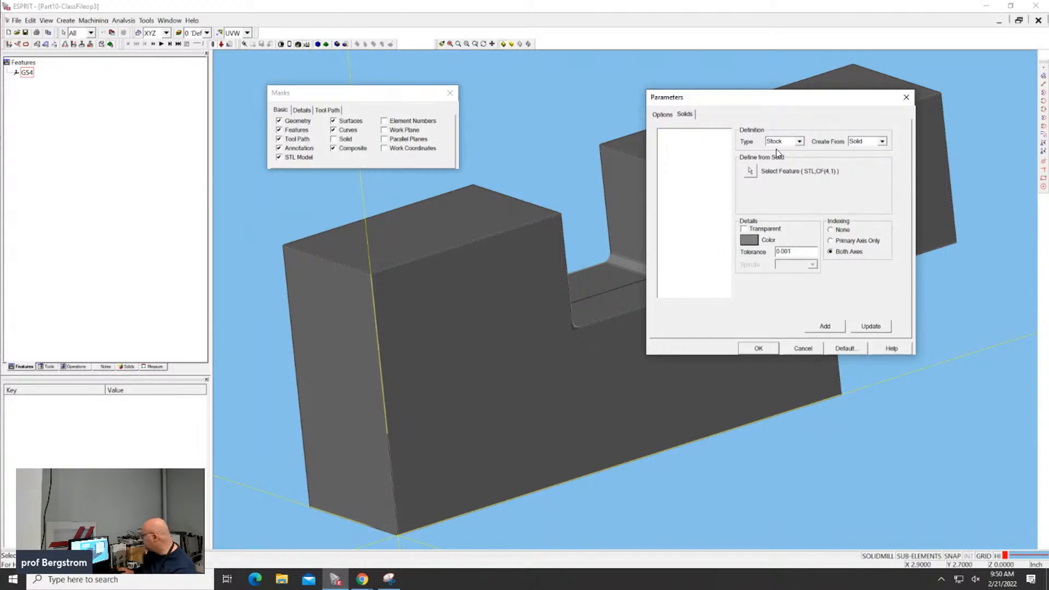
left_click(753, 171)
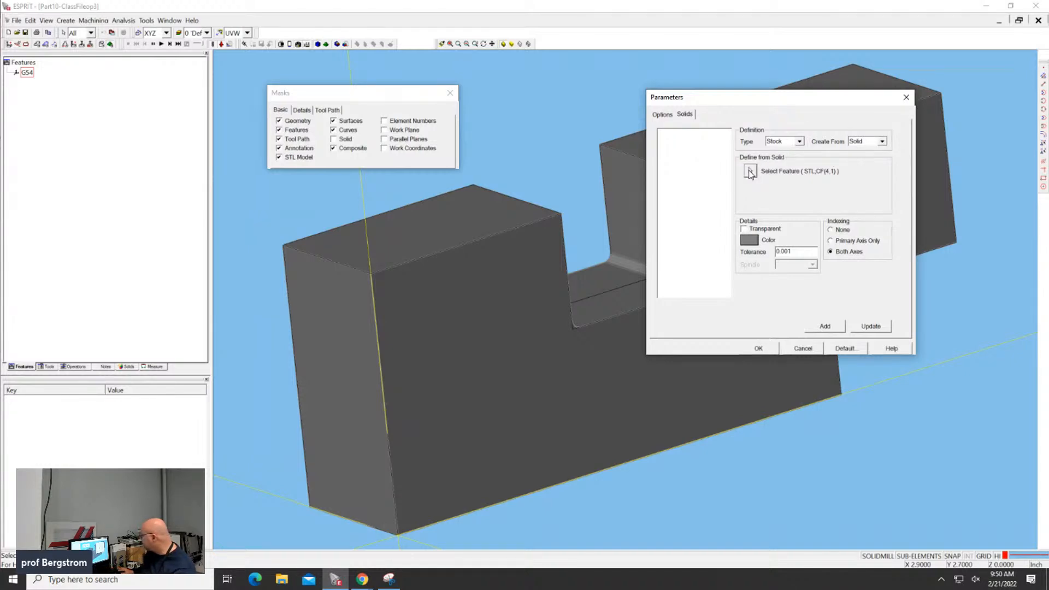
left_click(473, 294)
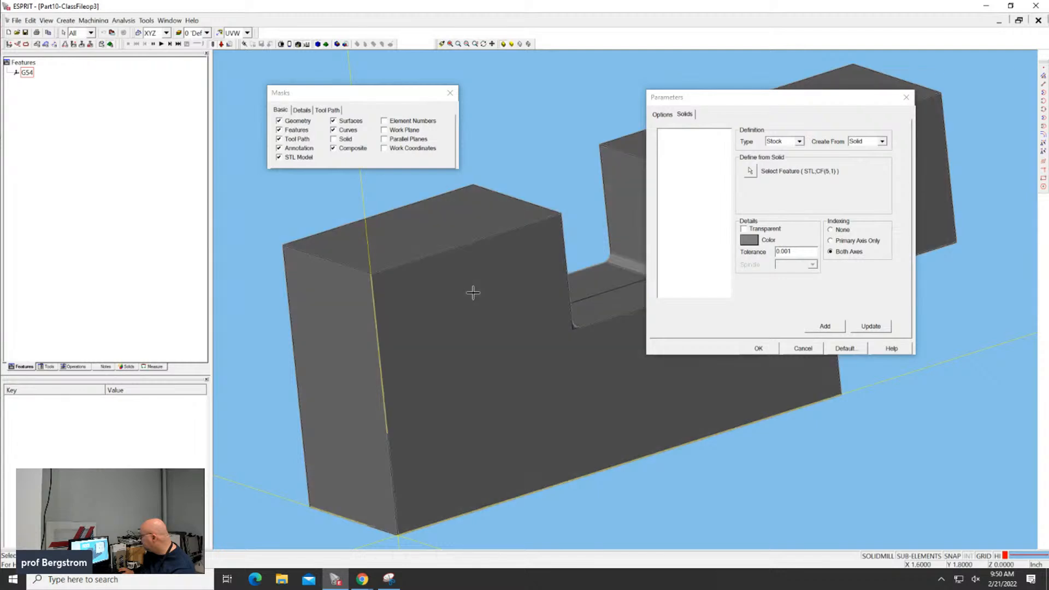
left_click(833, 328)
left_click(759, 349)
left_click(264, 223)
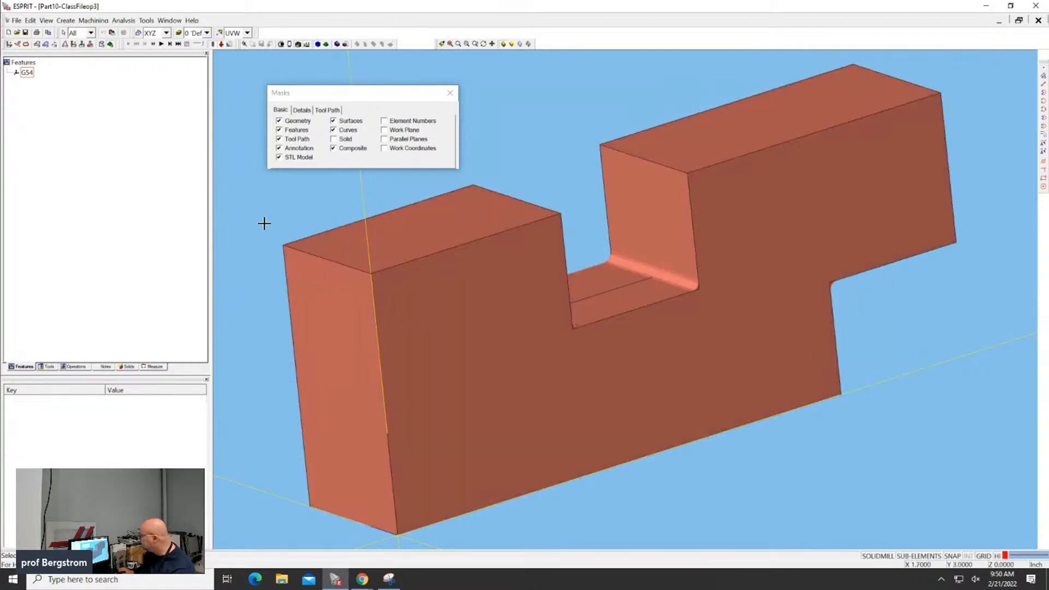
Step: Show the solid and rotate all elements by 90 degrees about the X axis, moving them instead of copying
left_click(337, 139)
left_click_drag(353, 91, 329, 51)
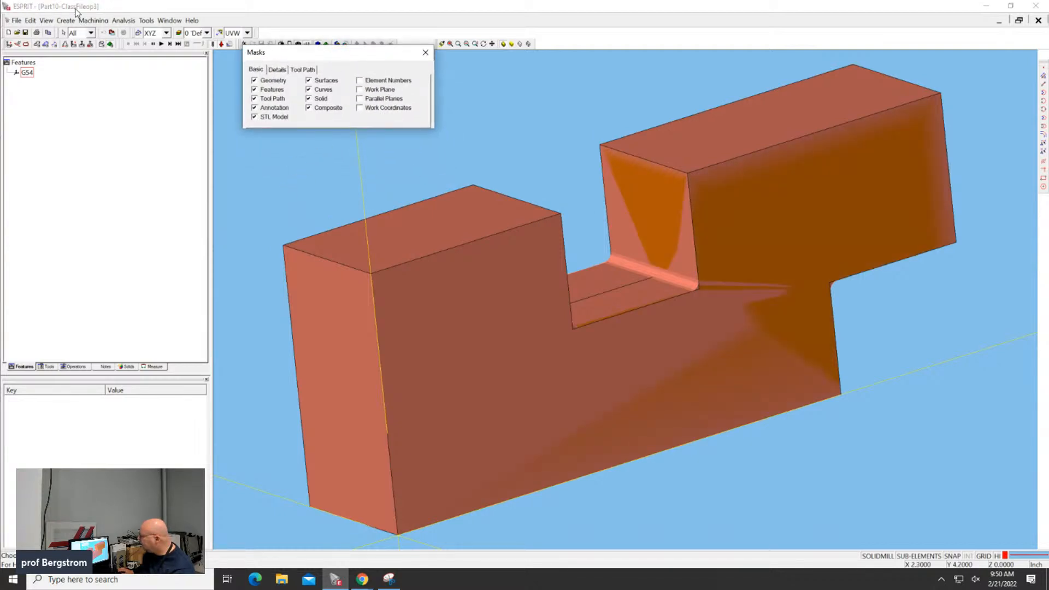
left_click(31, 21)
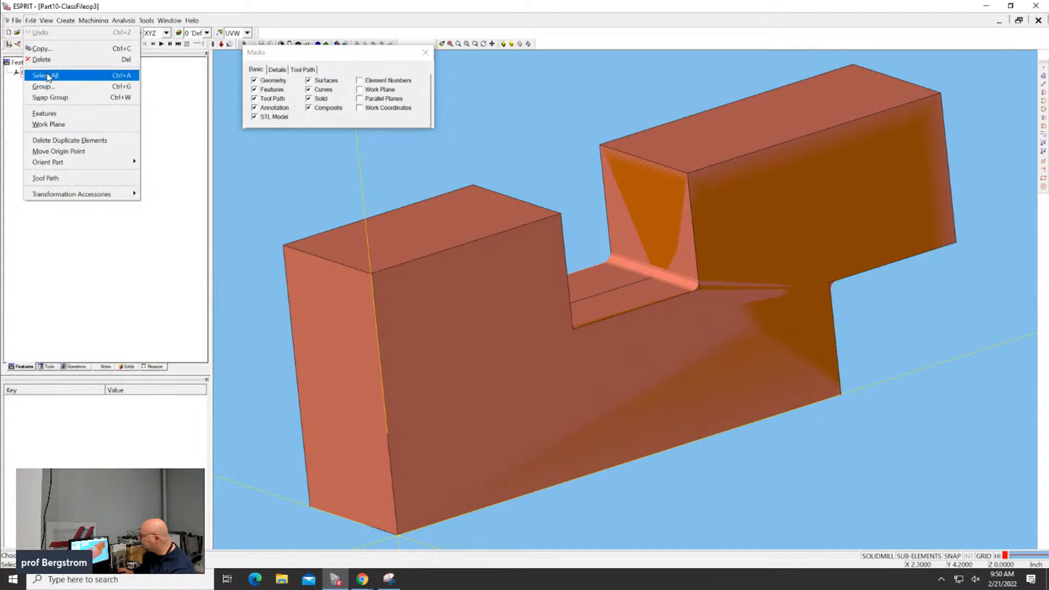
left_click(48, 76)
right_click(491, 220)
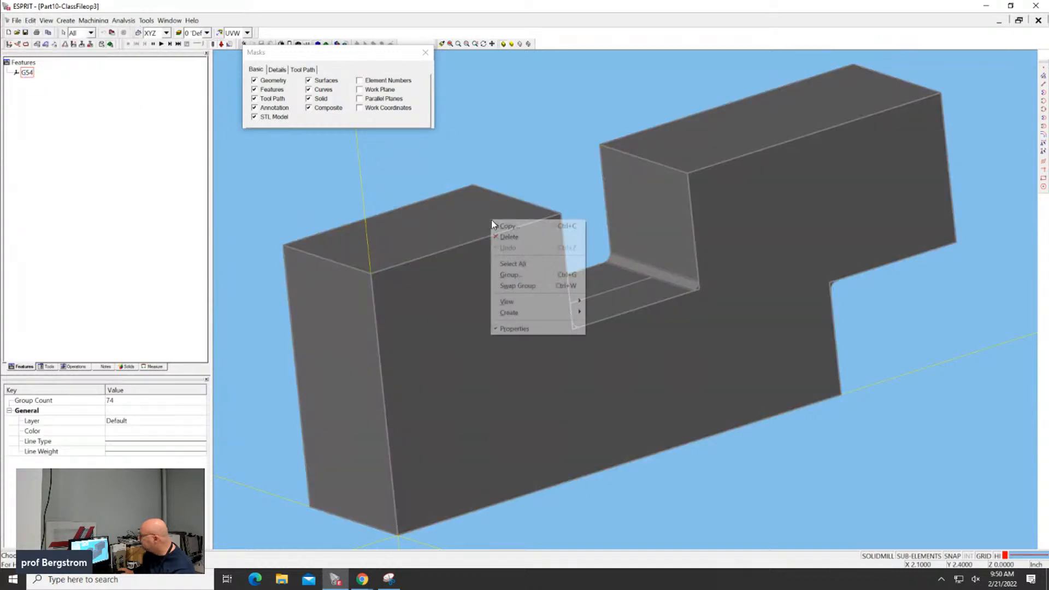
left_click(533, 226)
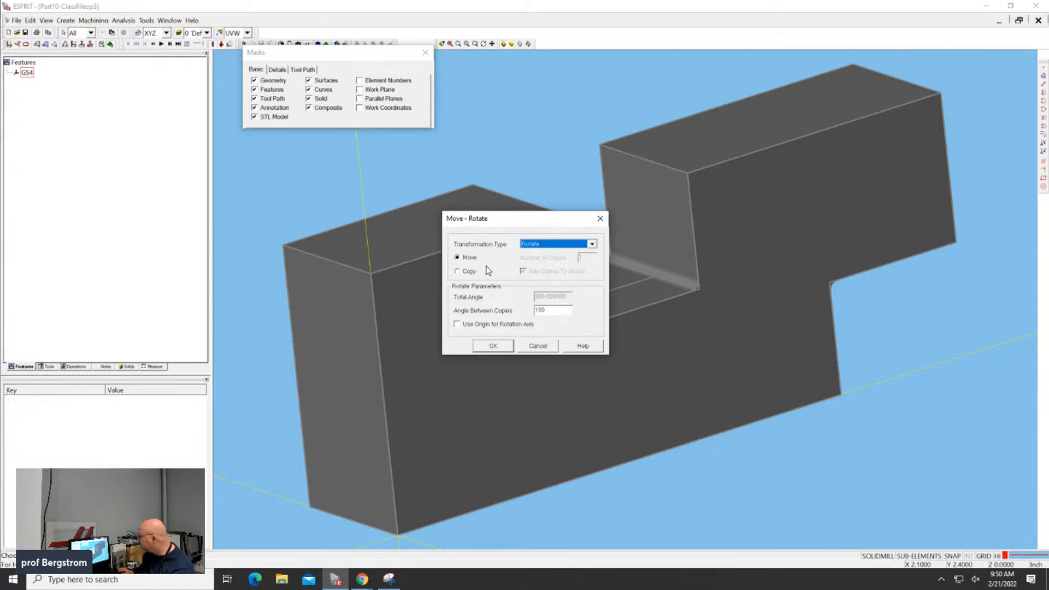
left_click(554, 310)
type("90")
left_click(493, 346)
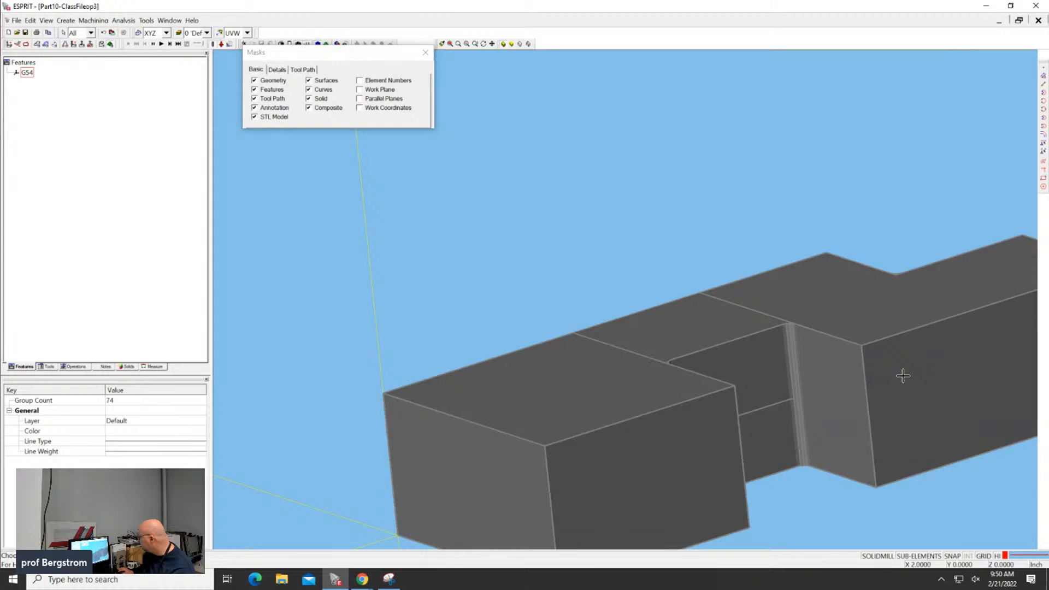
key("ctrl+a")
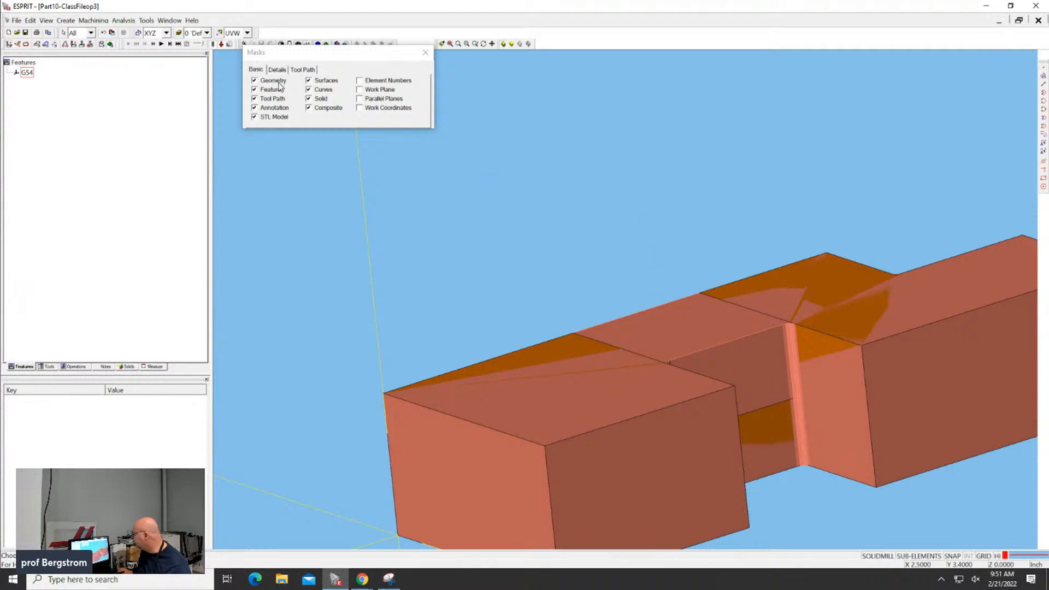
Step: Hide the STL stock model so that the rotated solid is exposed for feature creation
left_click(266, 117)
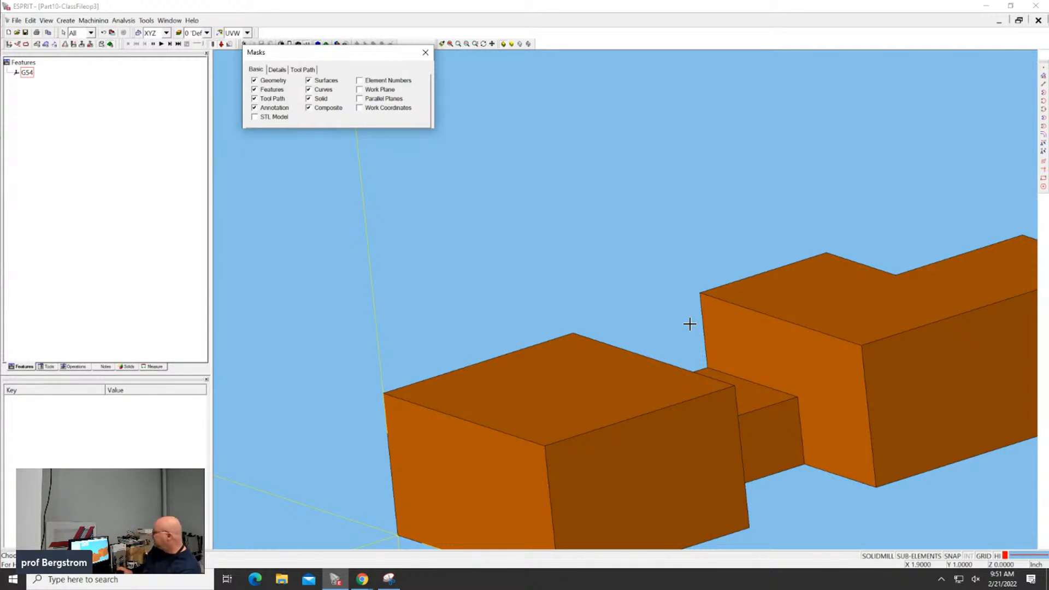
left_click_drag(276, 52, 385, 94)
left_click(48, 45)
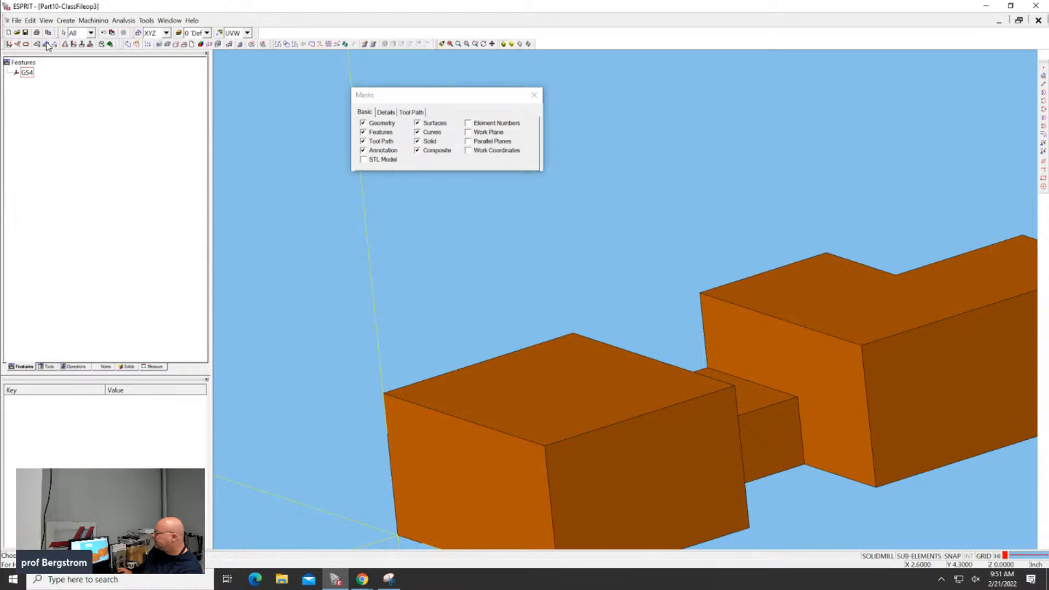
left_click(127, 45)
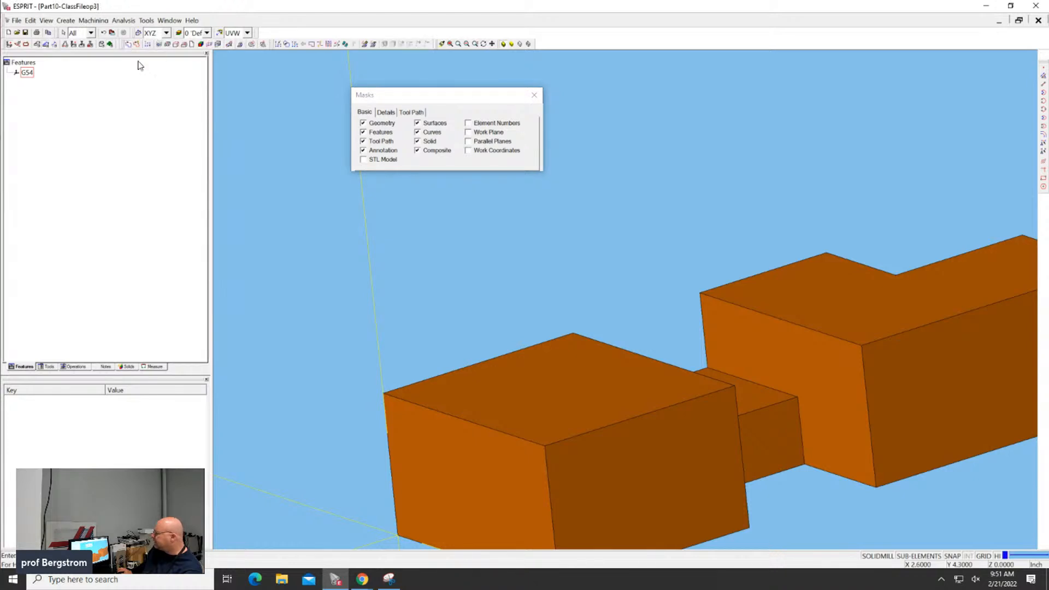
left_click(574, 331)
left_click(702, 293)
left_click(702, 294)
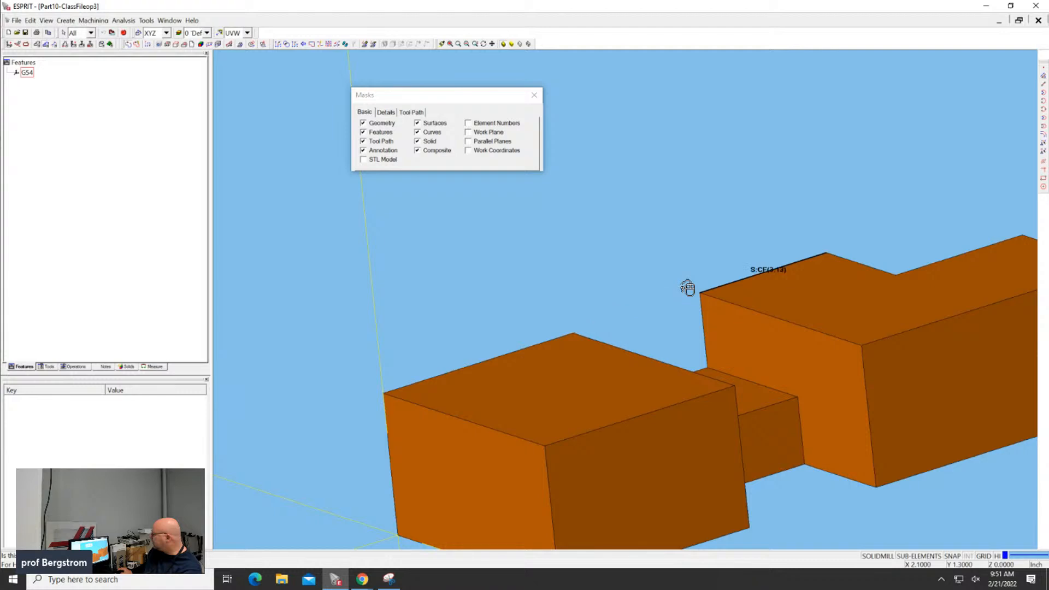
key("Escape")
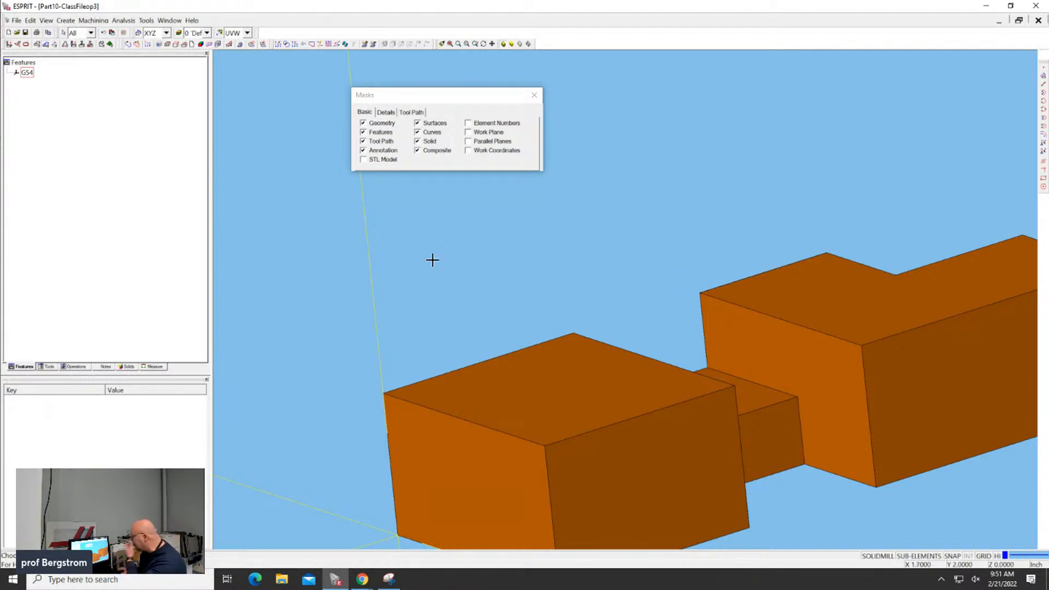
Step: Create a closed manual chain feature through the four corners of the slot opening on the solid's top face
left_click(129, 44)
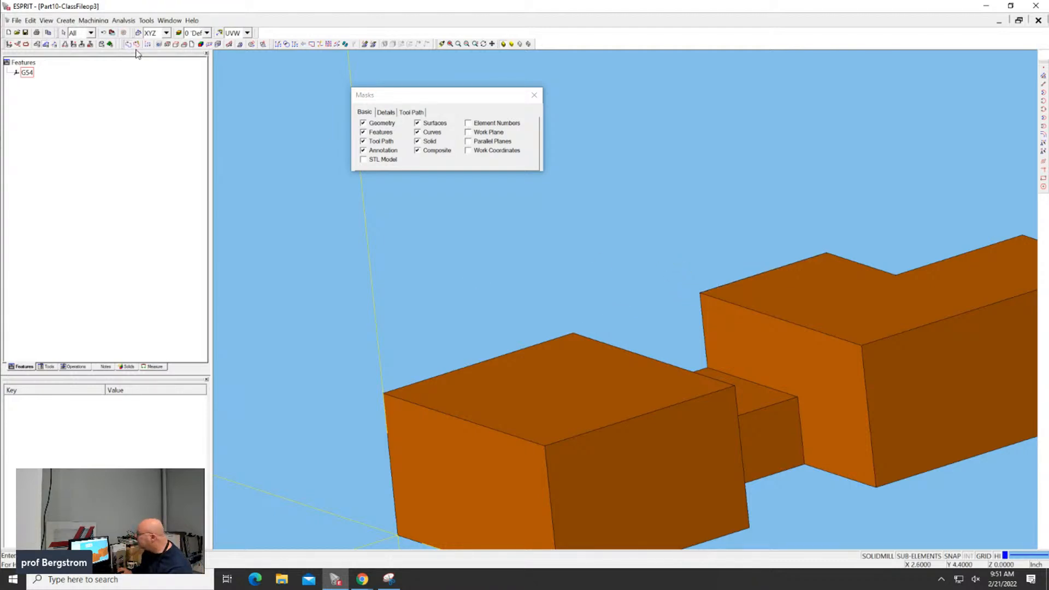
left_click(574, 334)
left_click(700, 293)
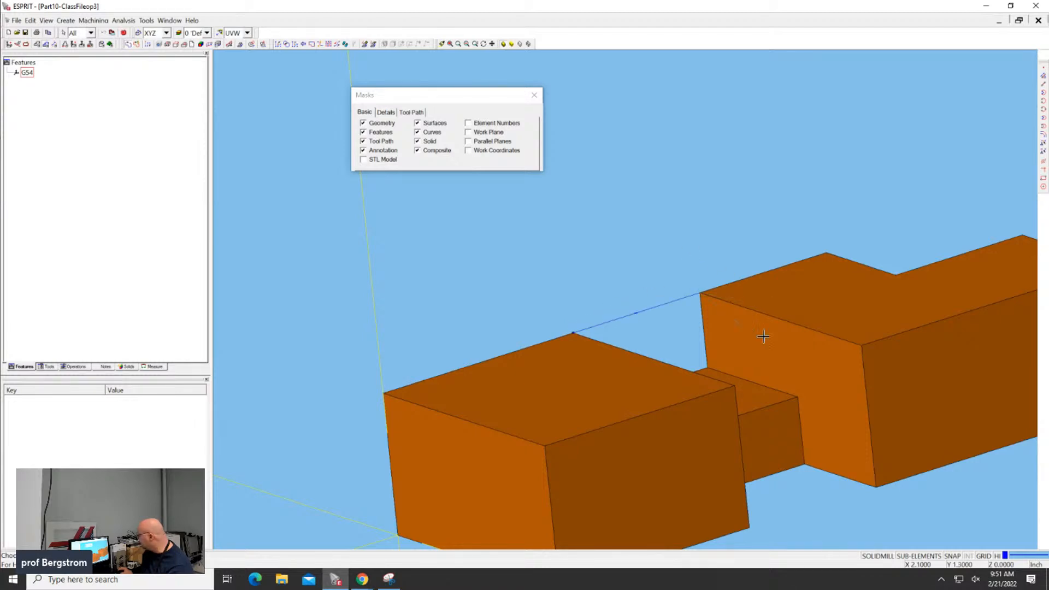
left_click(734, 387)
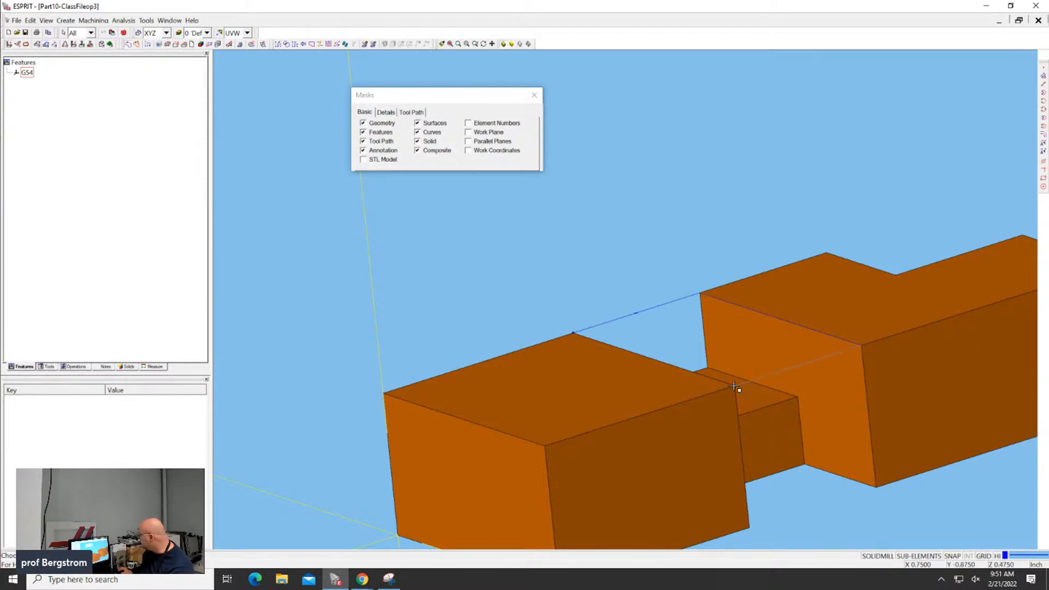
left_click(573, 333)
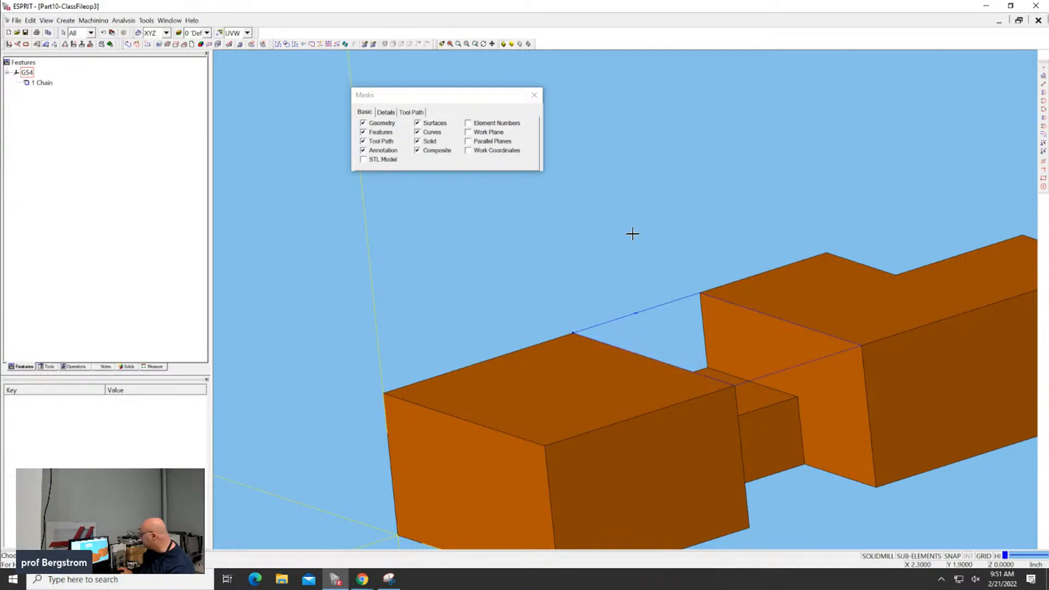
Step: Set Open Edge to True for the two chain segments that span the open sides of the slot
left_click(646, 310)
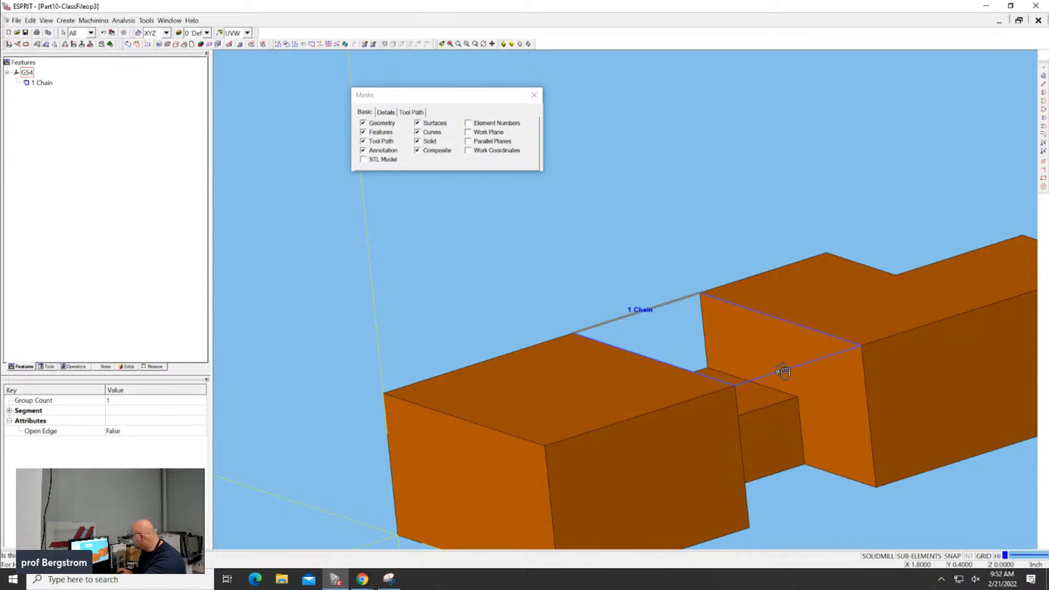
left_click(782, 371)
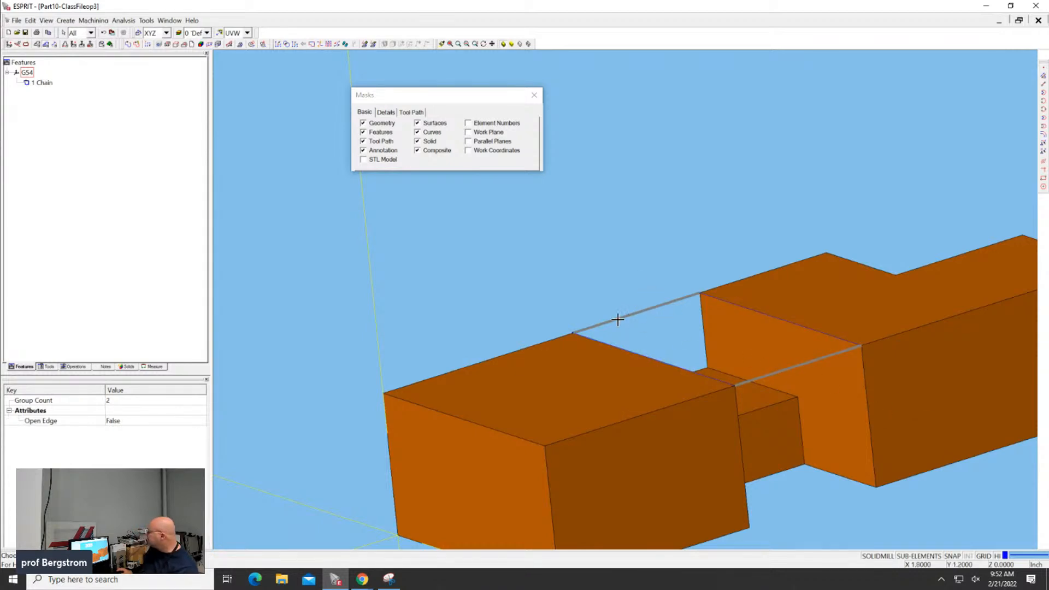
left_click(137, 422)
left_click(136, 422)
left_click(129, 437)
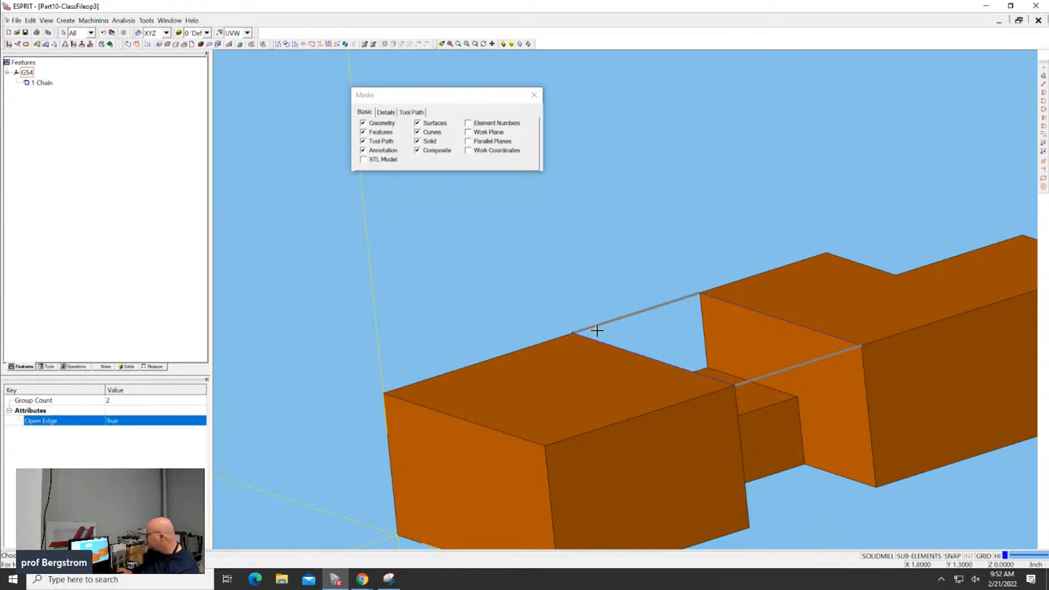
left_click(591, 251)
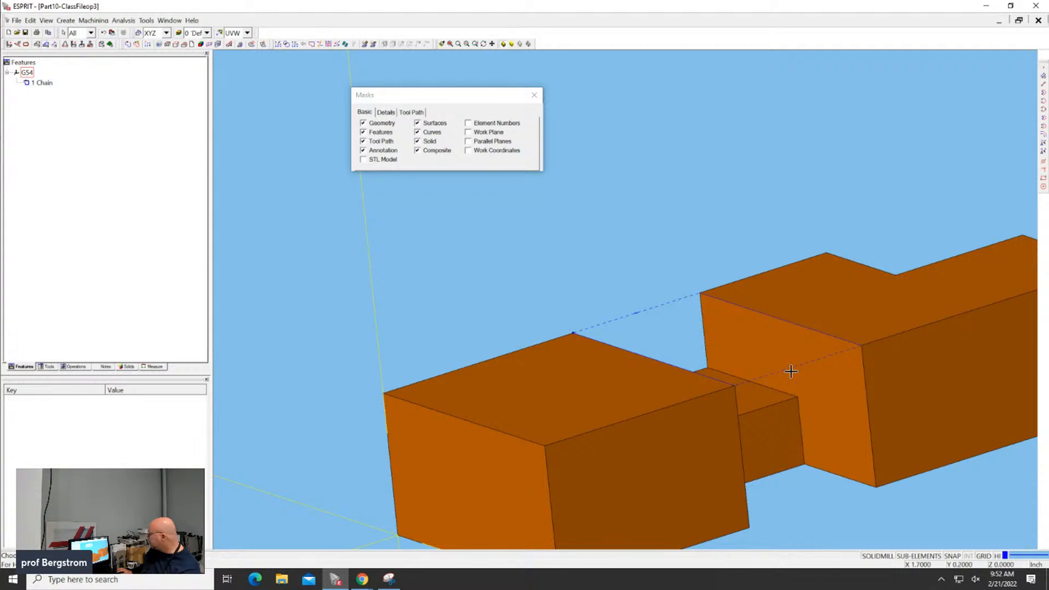
Step: Save the current third-operation file
left_click(16, 21)
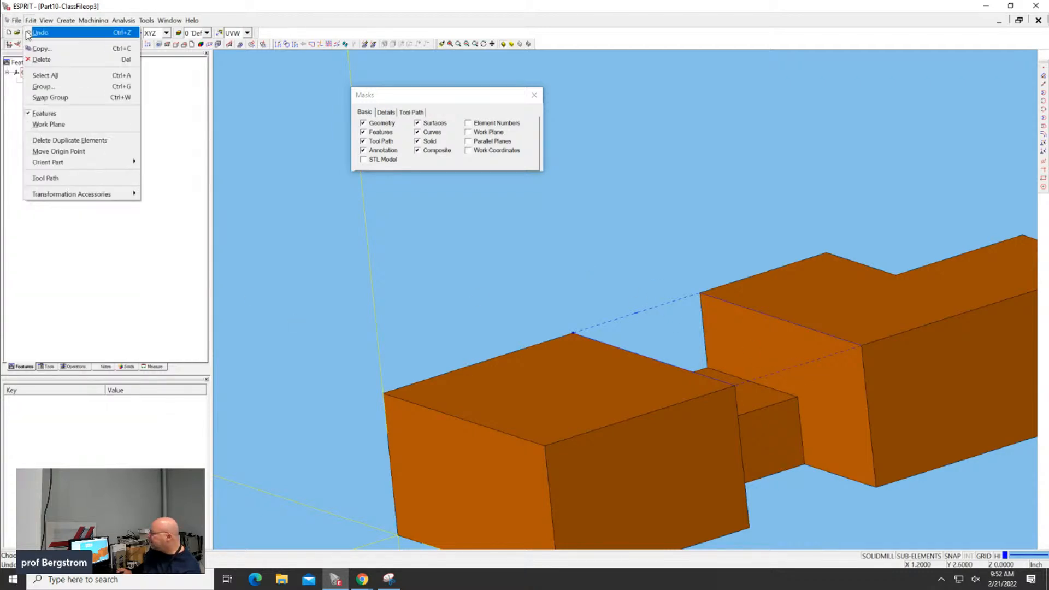
mouse_move(7, 23)
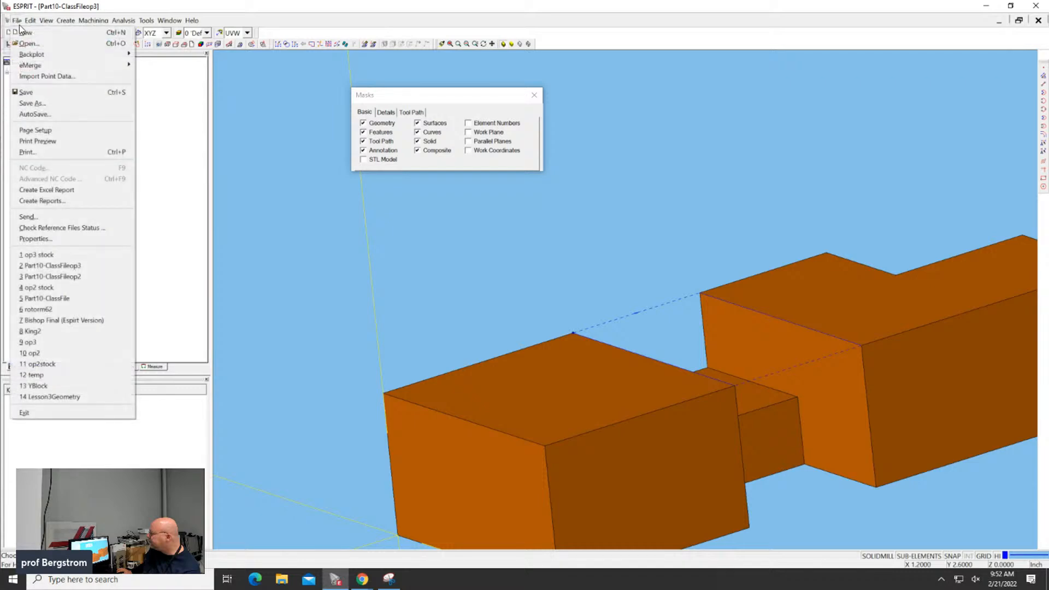
left_click(34, 92)
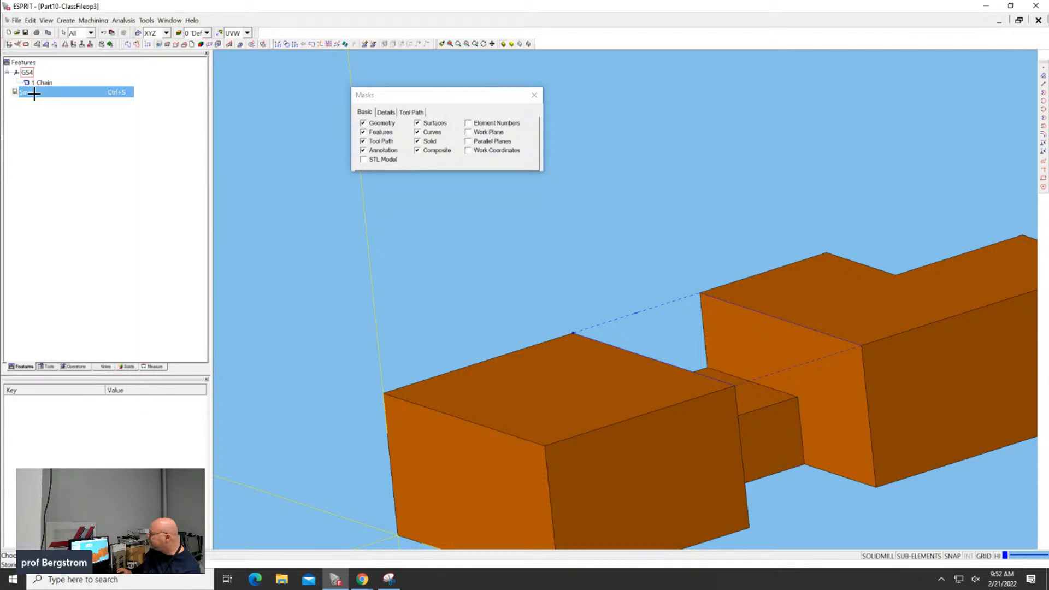
Step: Open Part10-ClassFileop2 and save its pocketing operation as a process file named temp
left_click(15, 21)
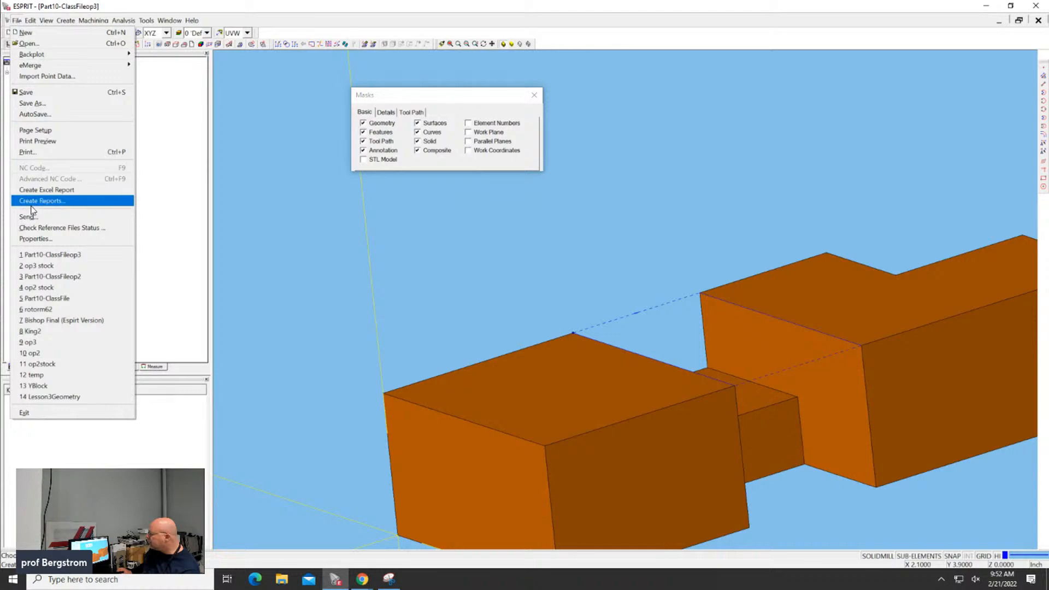
left_click(43, 278)
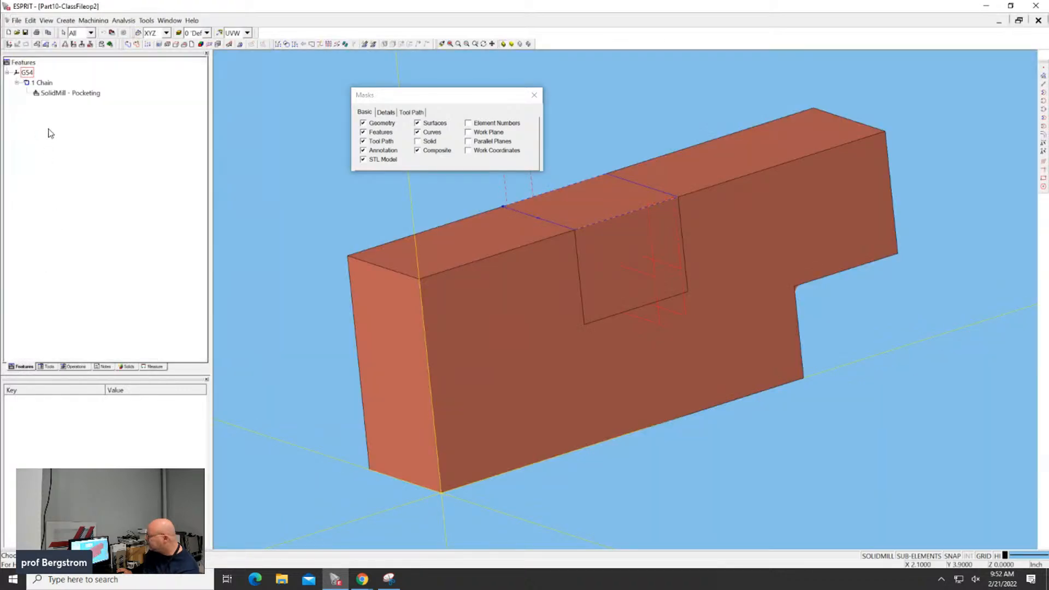
left_click(55, 93)
right_click(55, 93)
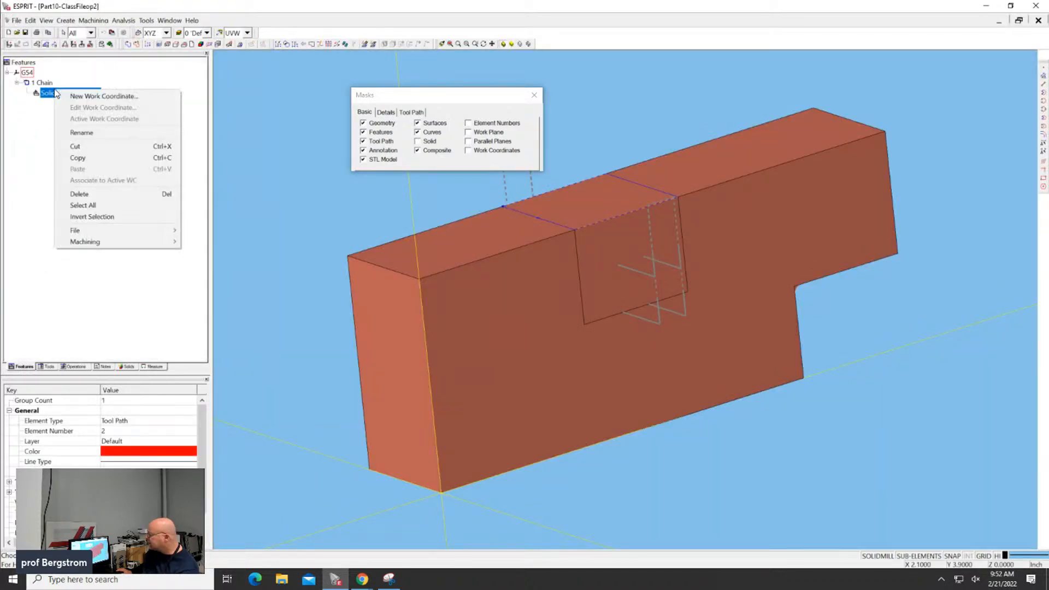
mouse_move(101, 230)
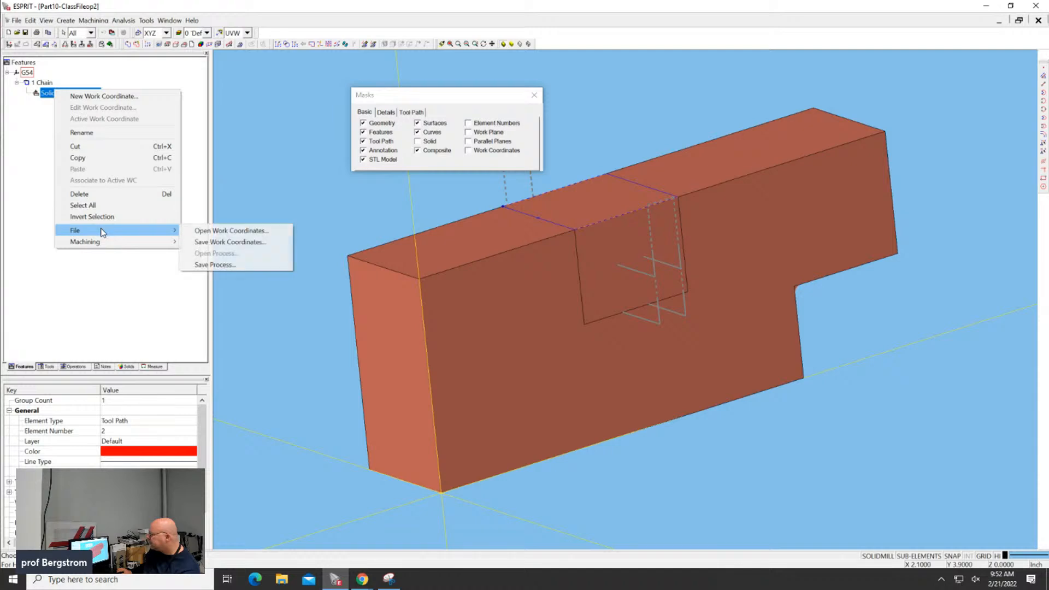
left_click(235, 266)
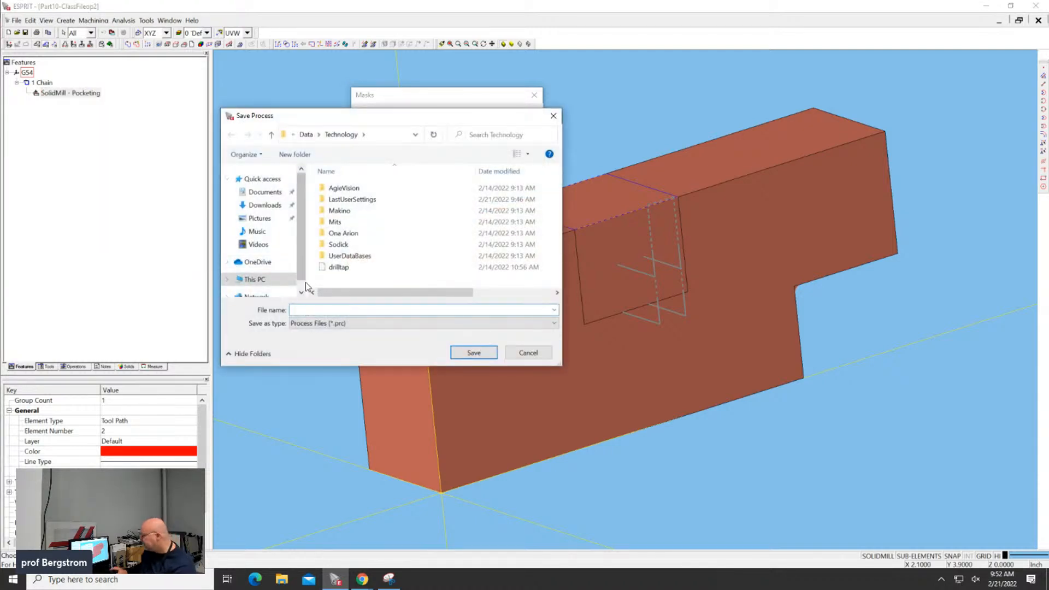
type("temp")
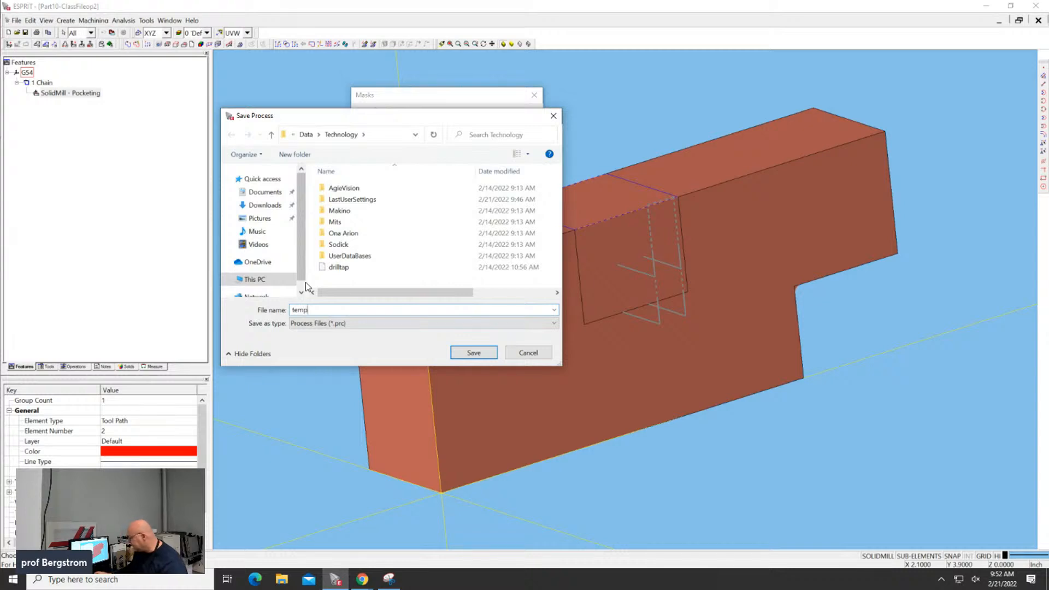
left_click(475, 352)
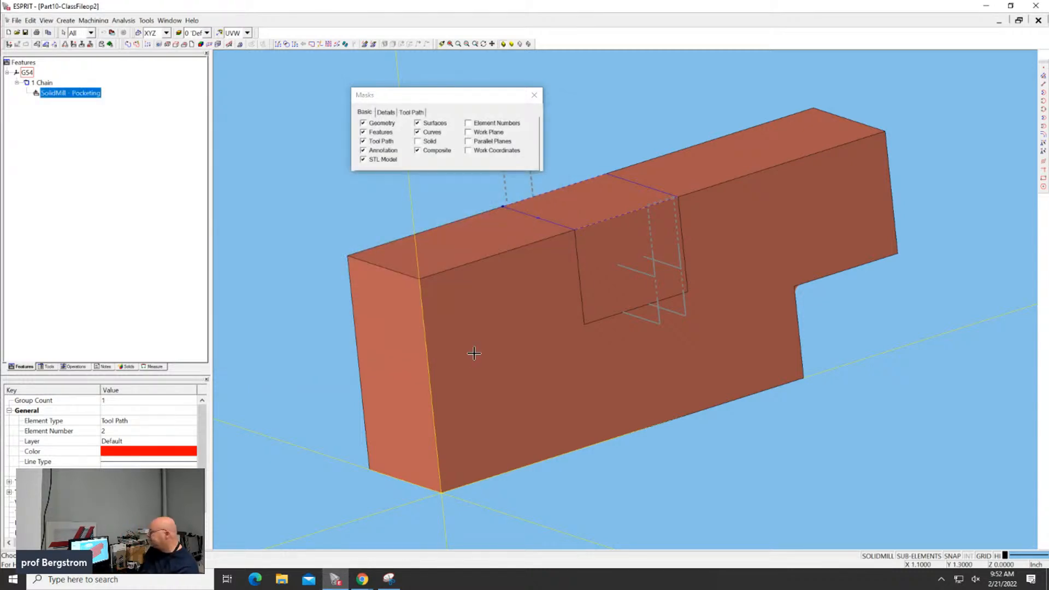
Step: Reopen Part10-ClassFileop3, discarding the changes to the second-operation file
left_click(16, 20)
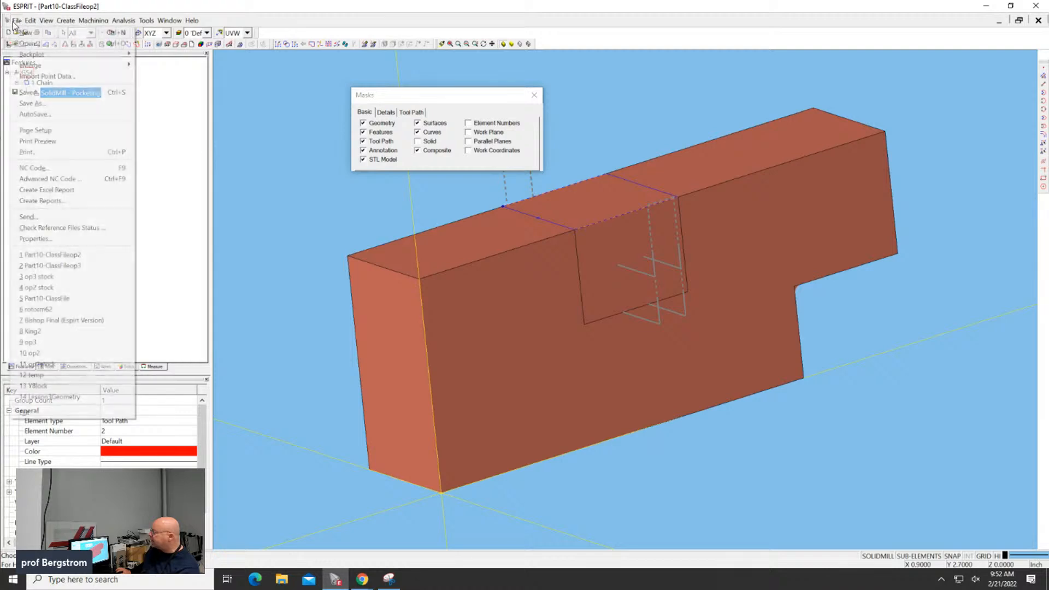
left_click(88, 267)
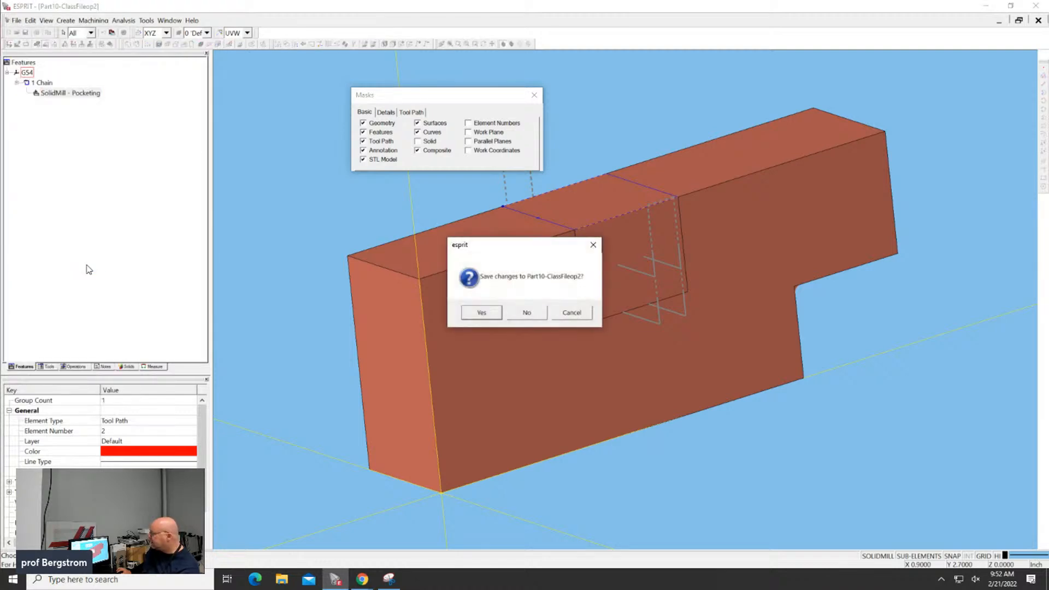
left_click(527, 317)
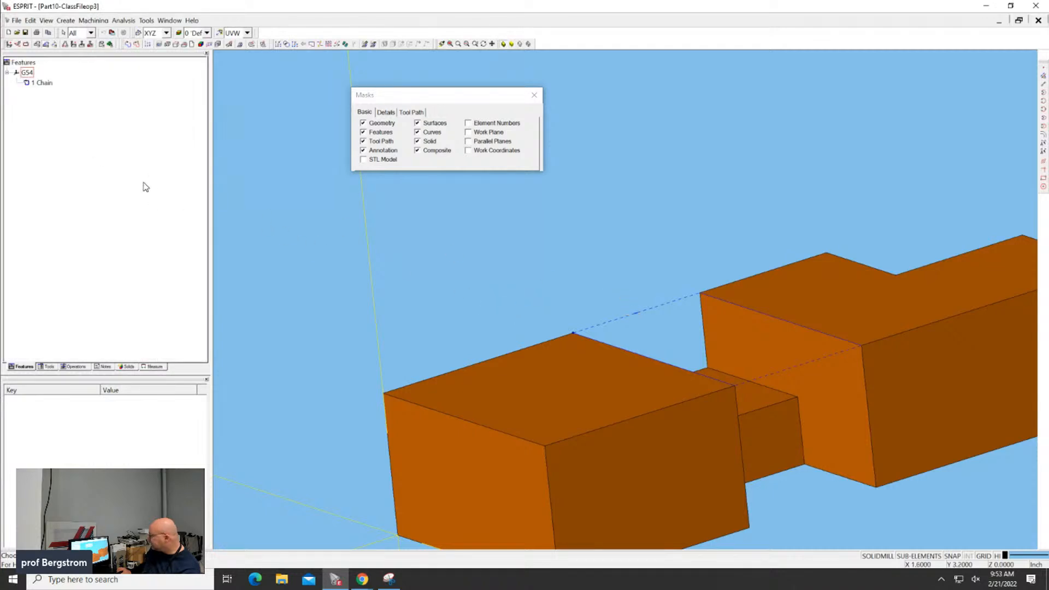
Step: Apply the saved temp process to the chain feature and select the resulting pocketing operation
left_click(43, 84)
right_click(46, 89)
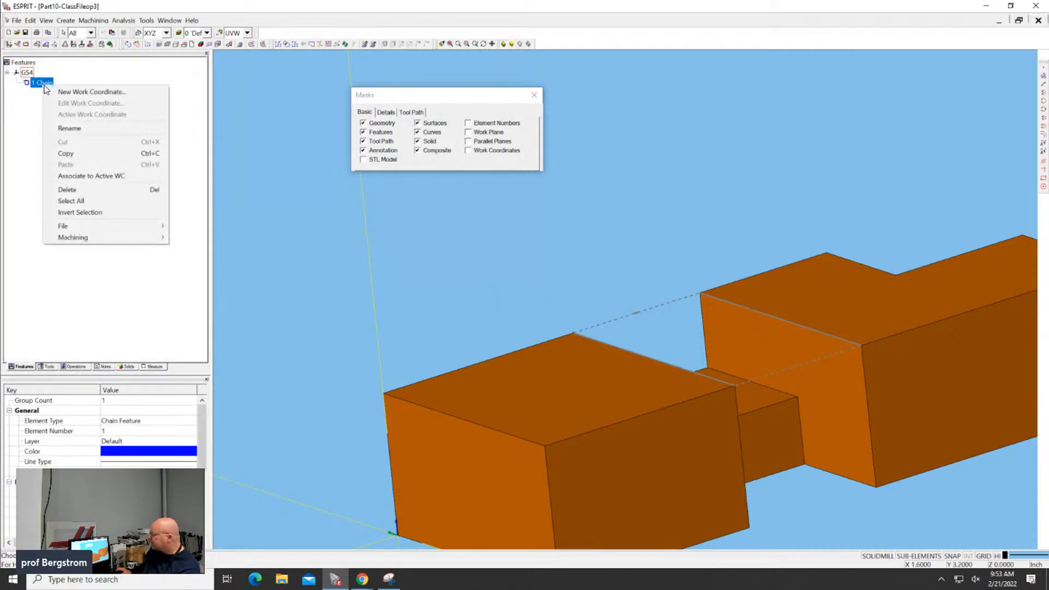
mouse_move(104, 226)
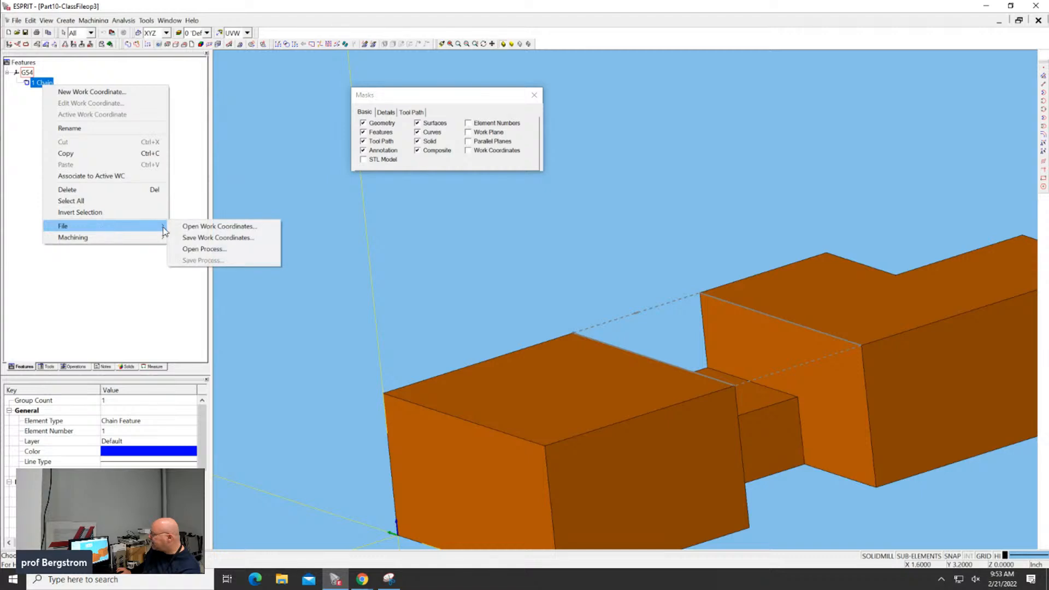
left_click(198, 249)
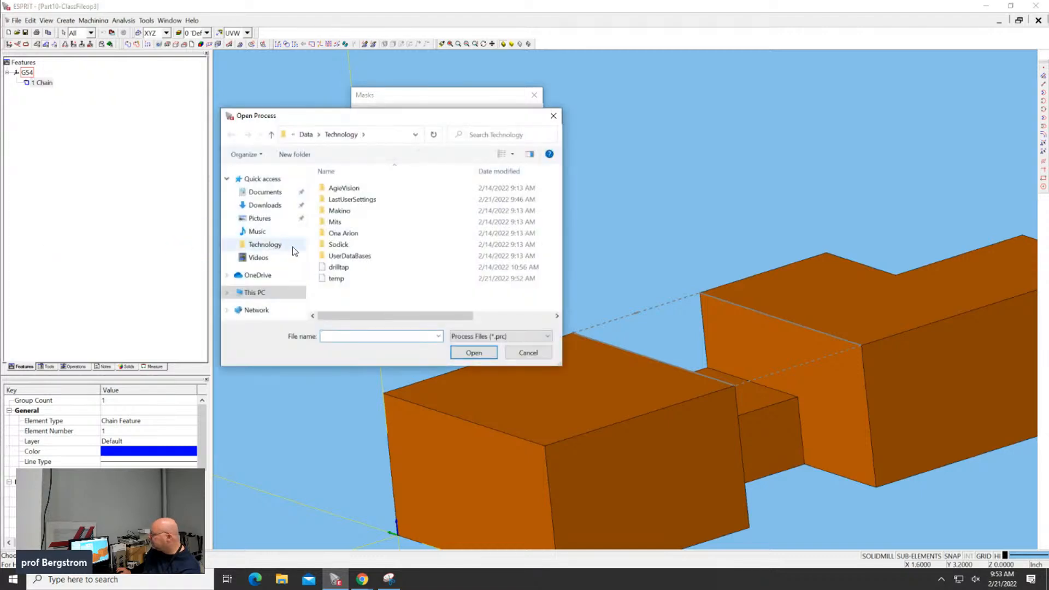
left_click(335, 279)
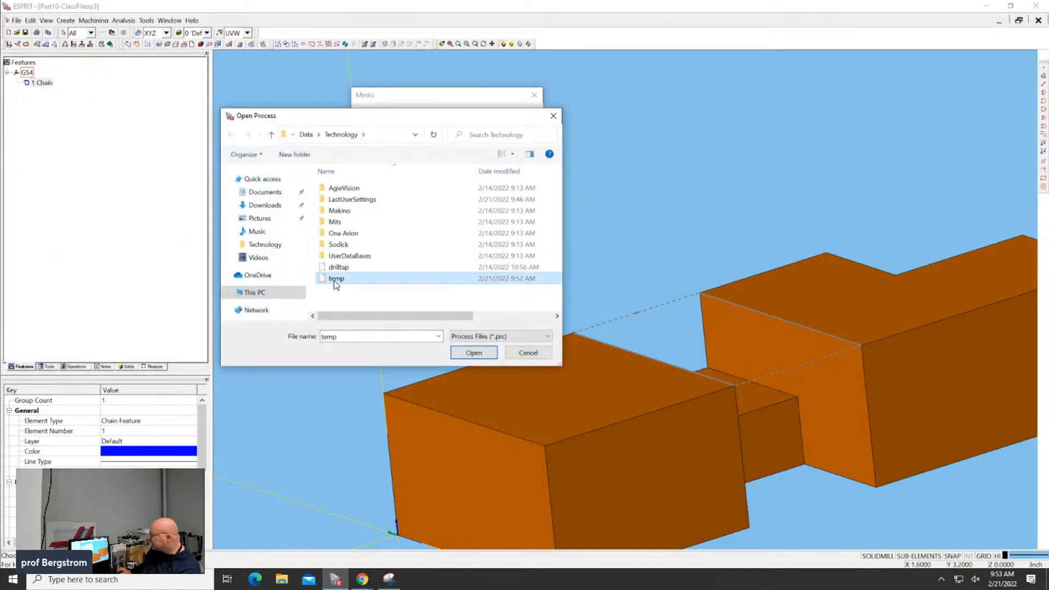
double_click(335, 280)
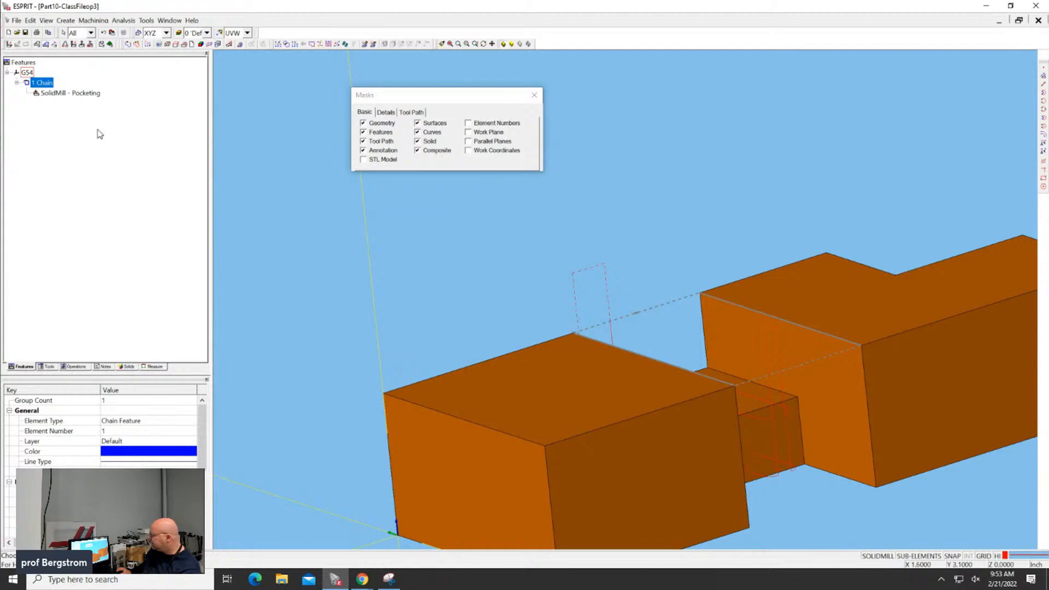
left_click(83, 93)
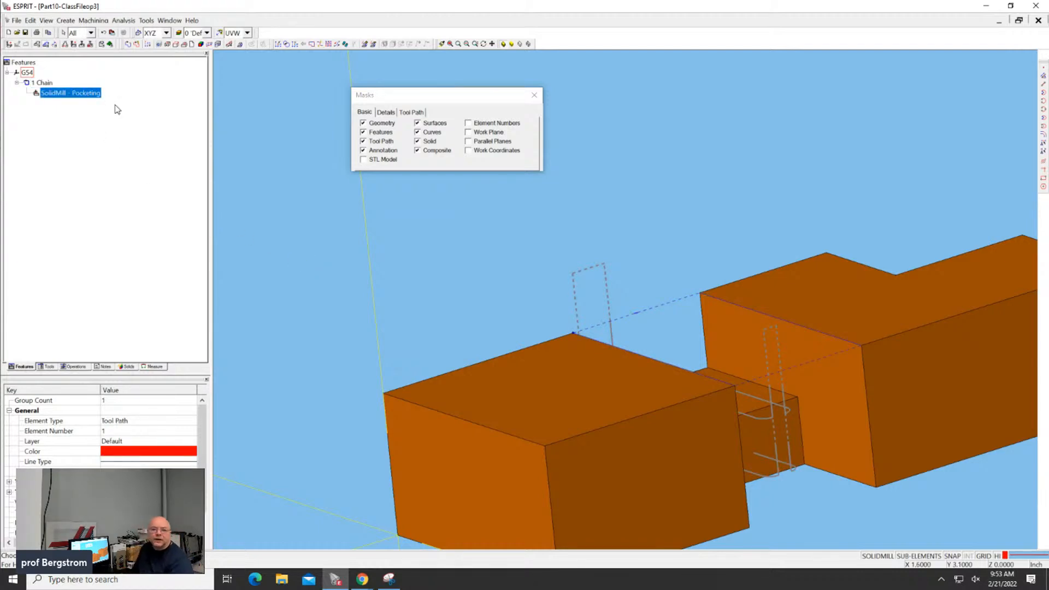
Step: Clear the selection and run the machining simulation of the pocketing operation
left_click(297, 251)
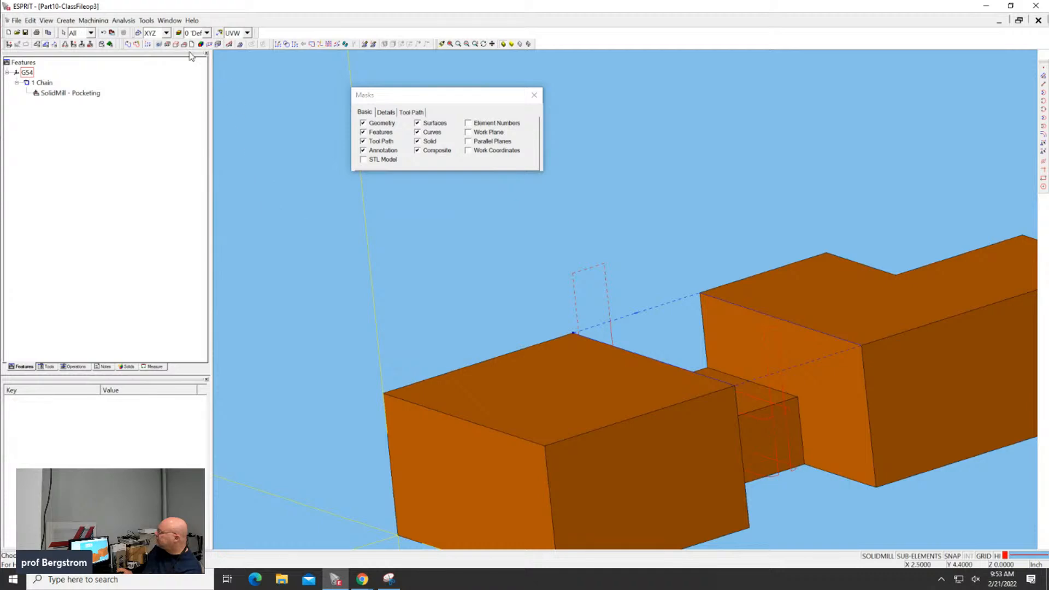
left_click(111, 44)
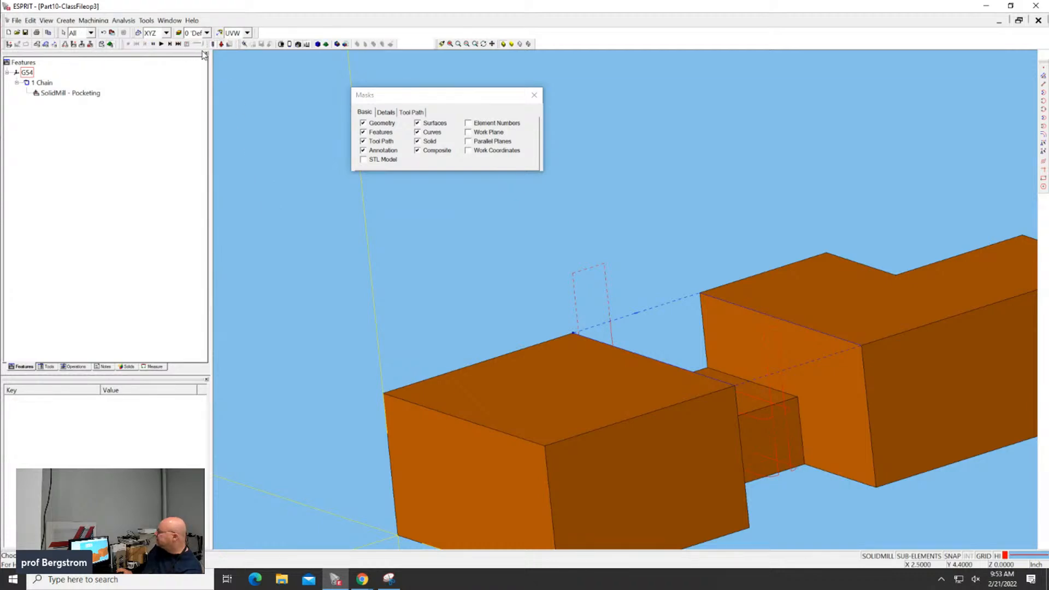
left_click(161, 44)
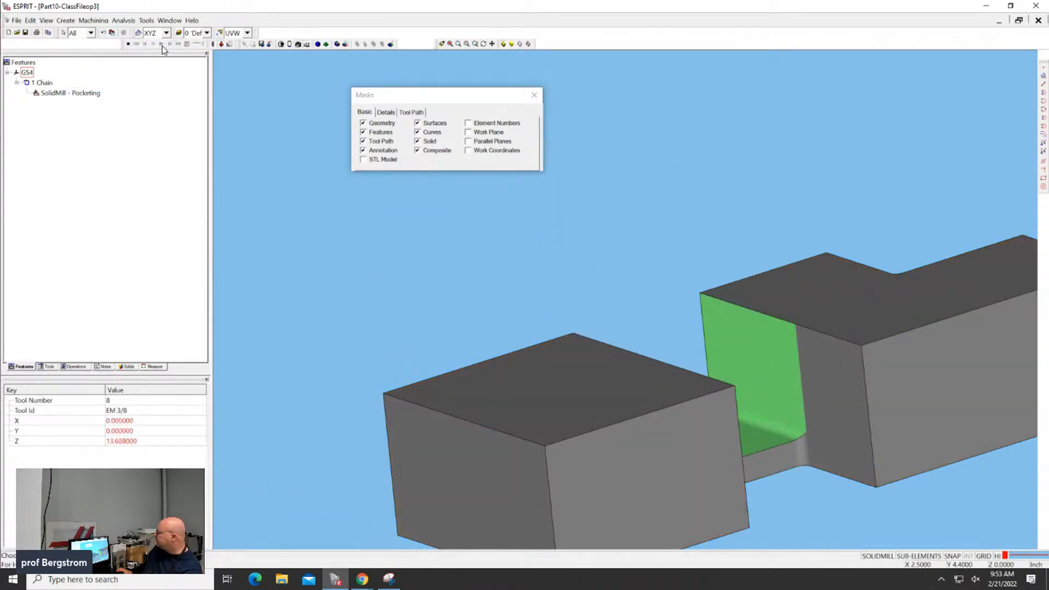
Step: Stop the simulation and reset the pocketing operation's Total Depth by picking the corner point on the slot floor
middle_click_drag(694, 235, 676, 230)
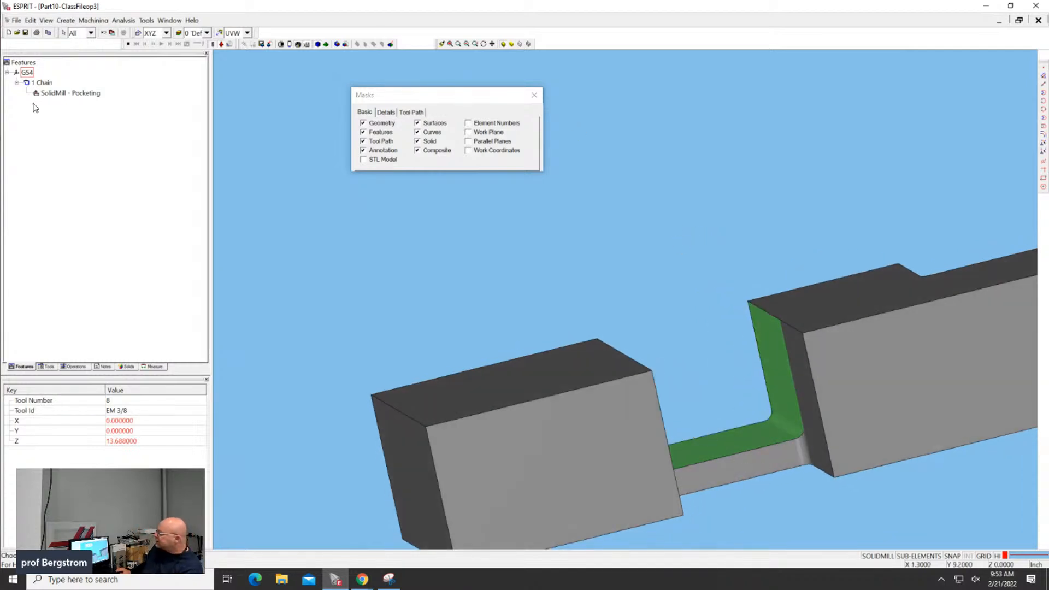
left_click(73, 93)
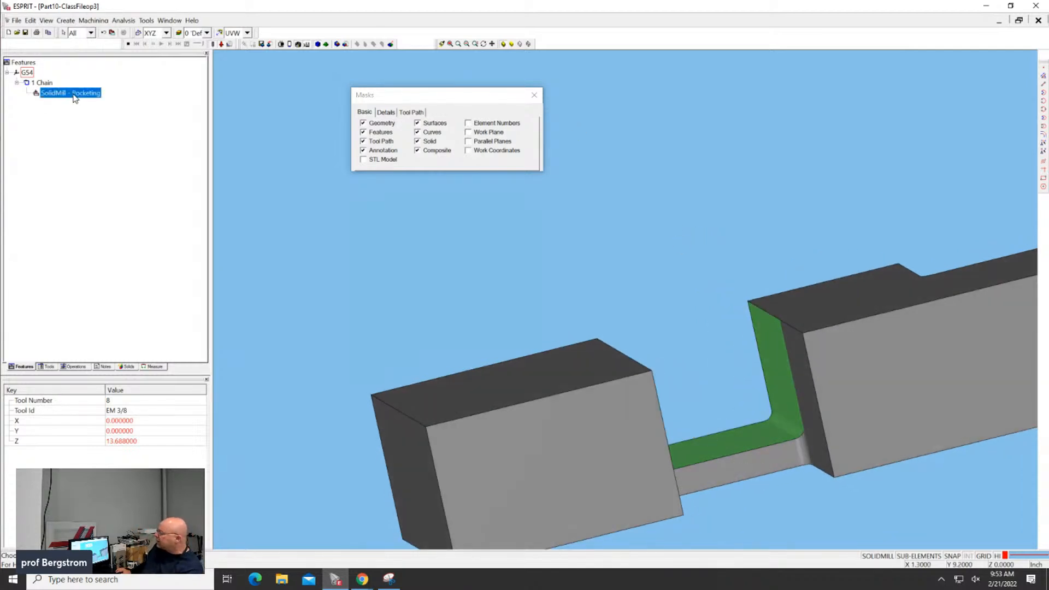
left_click(128, 45)
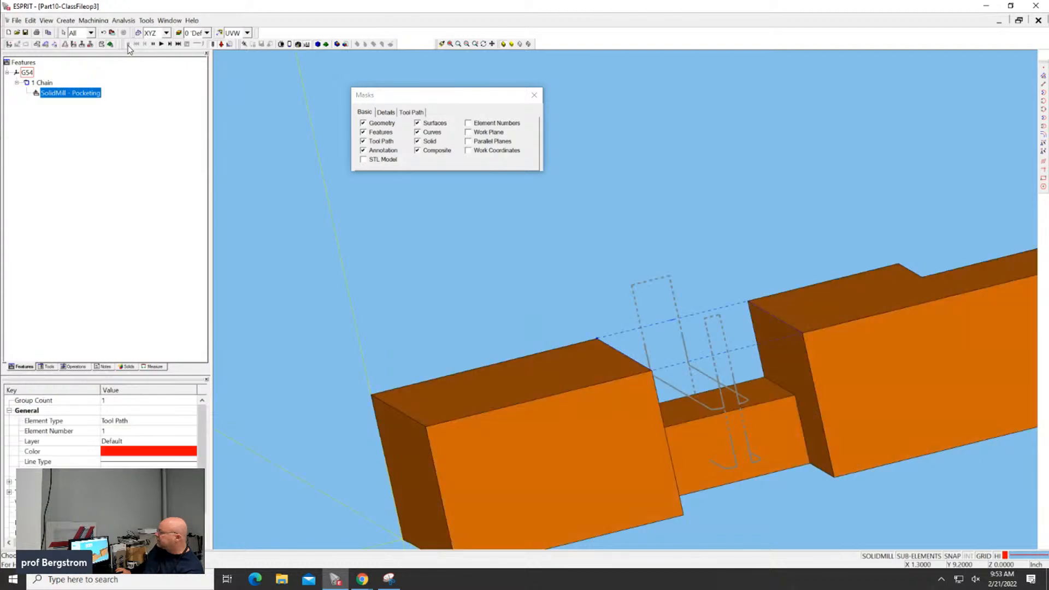
double_click(83, 93)
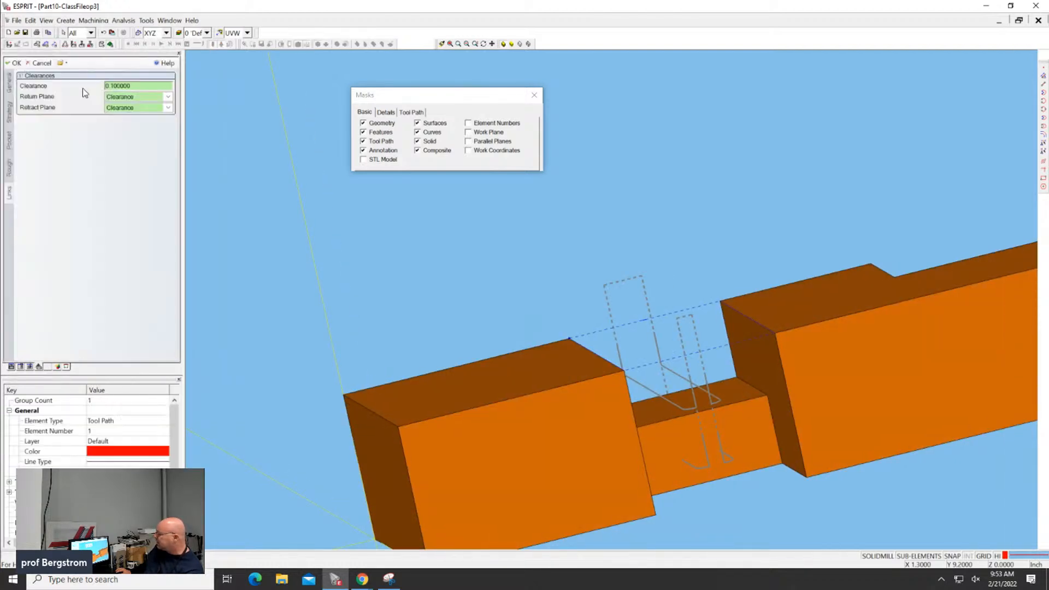
left_click(9, 143)
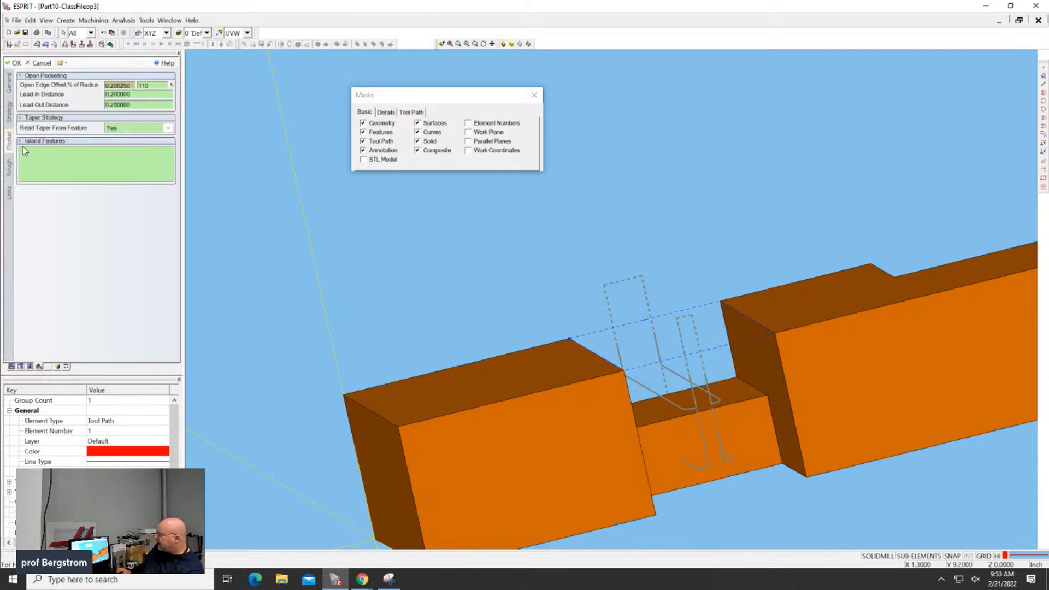
left_click(11, 117)
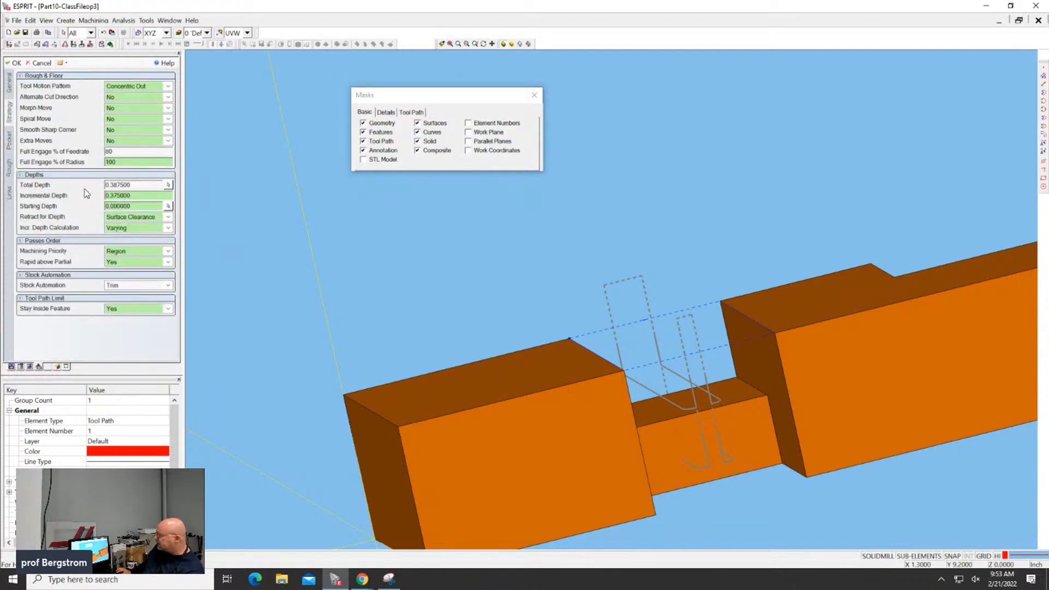
left_click(168, 186)
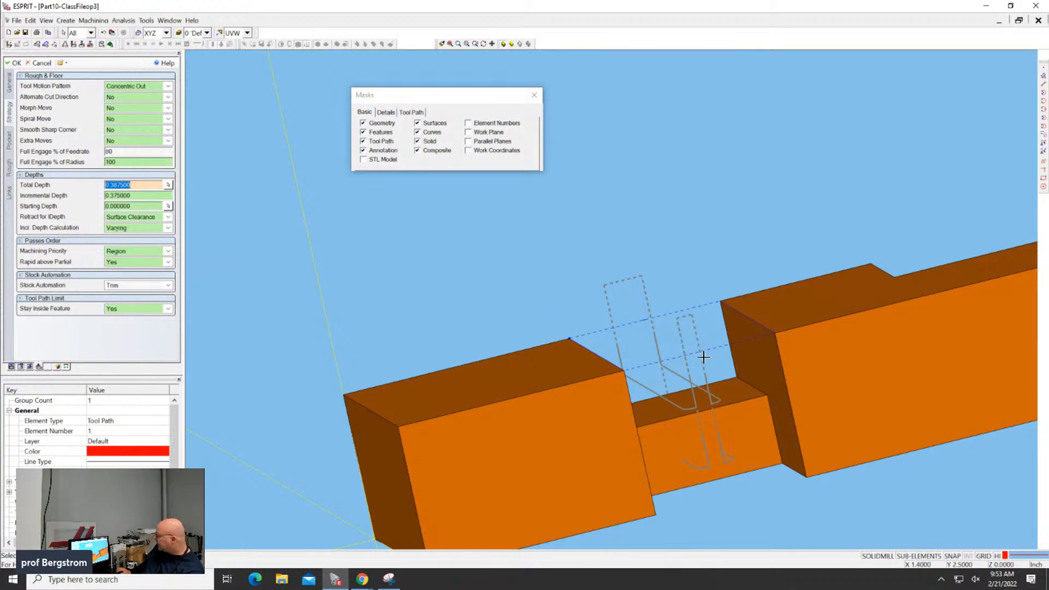
left_click(768, 396)
left_click(29, 64)
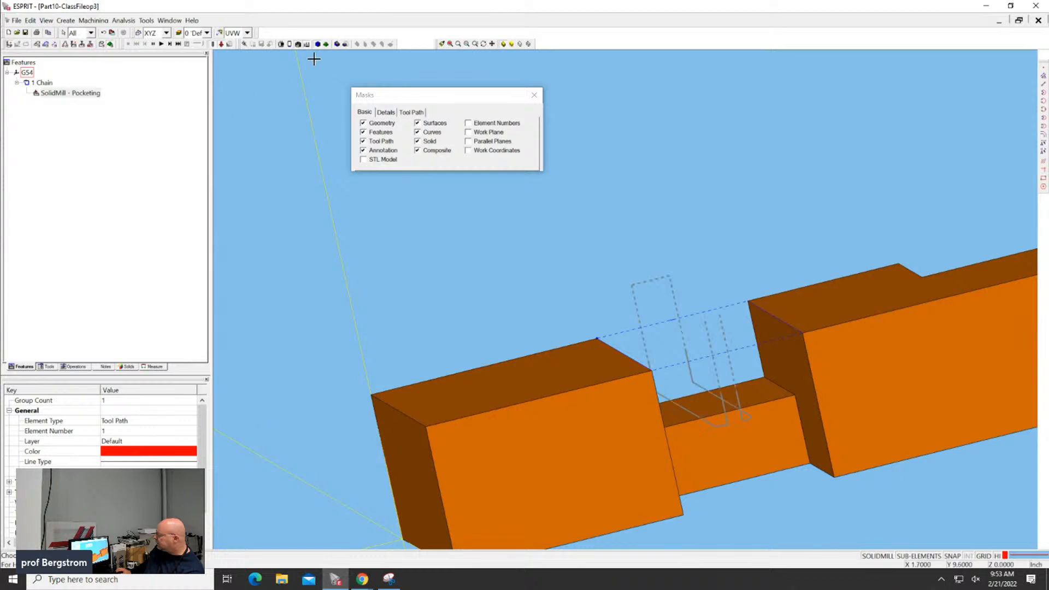
Step: Rerun the machining simulation of the corrected pocketing operation and save the file
left_click(162, 45)
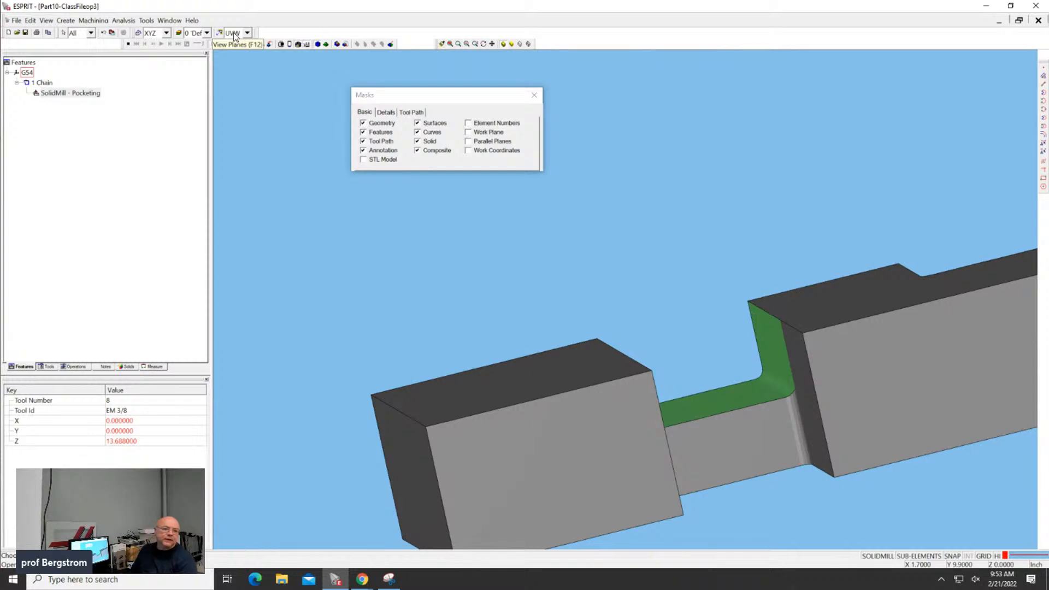
left_click(27, 35)
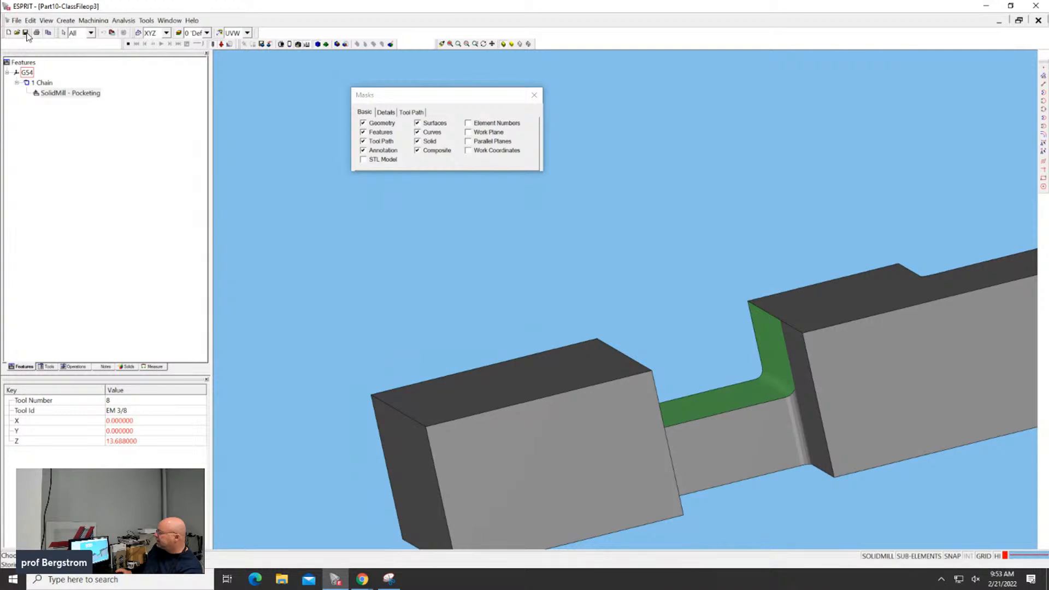
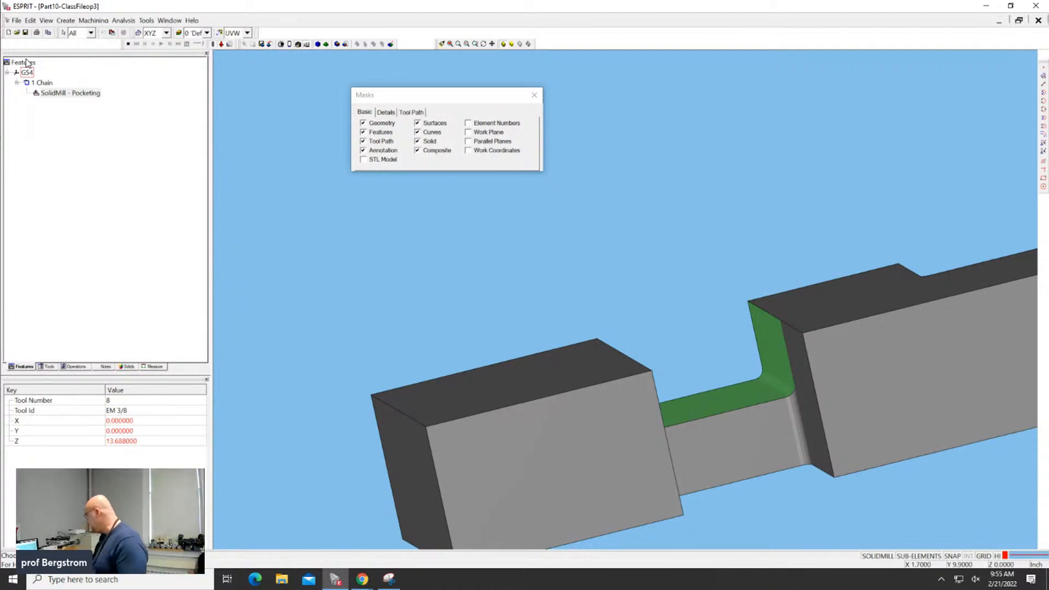
Step: Open Part10-ClassFileop2 and move the Masks window clear of the model
left_click(17, 21)
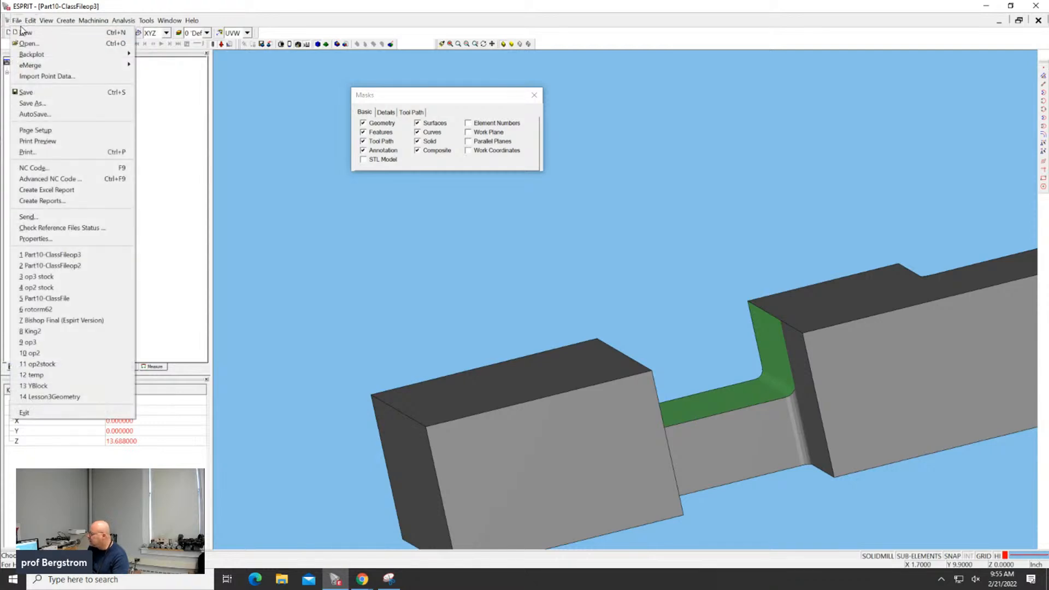
left_click(89, 266)
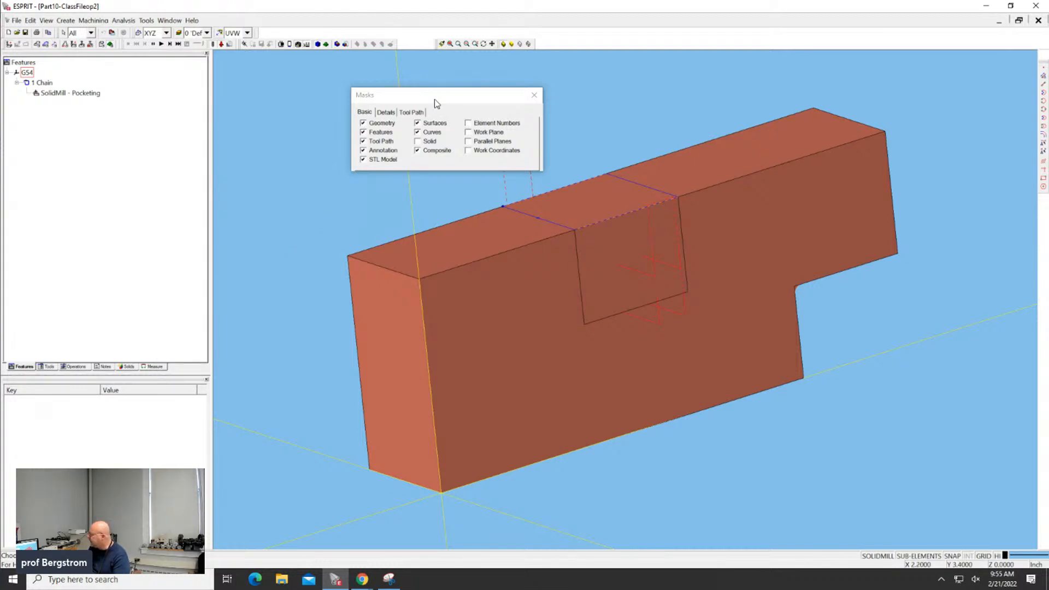
left_click_drag(436, 104, 312, 97)
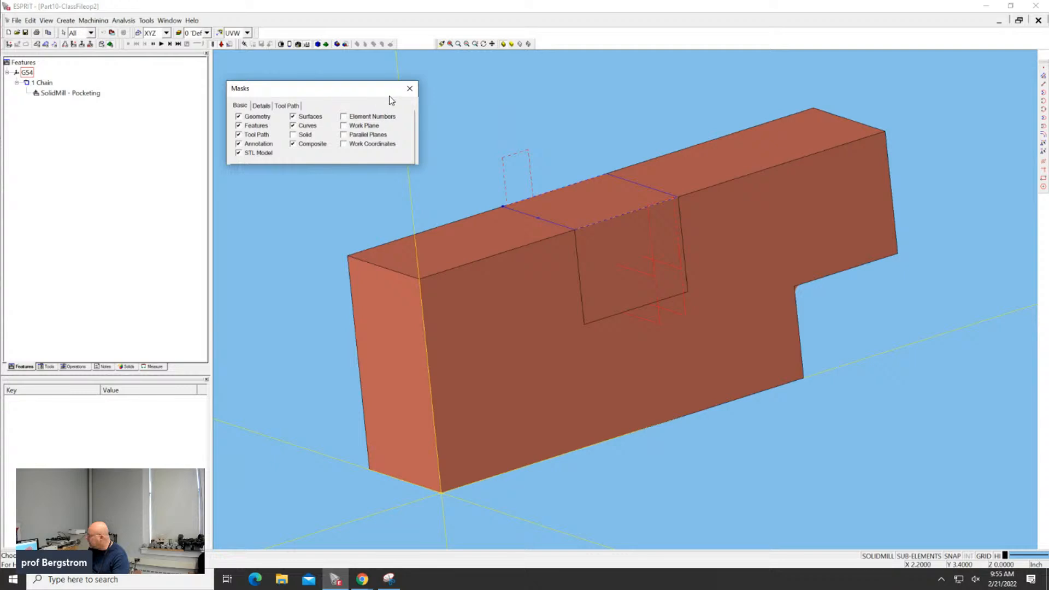
left_click_drag(380, 97, 246, 185)
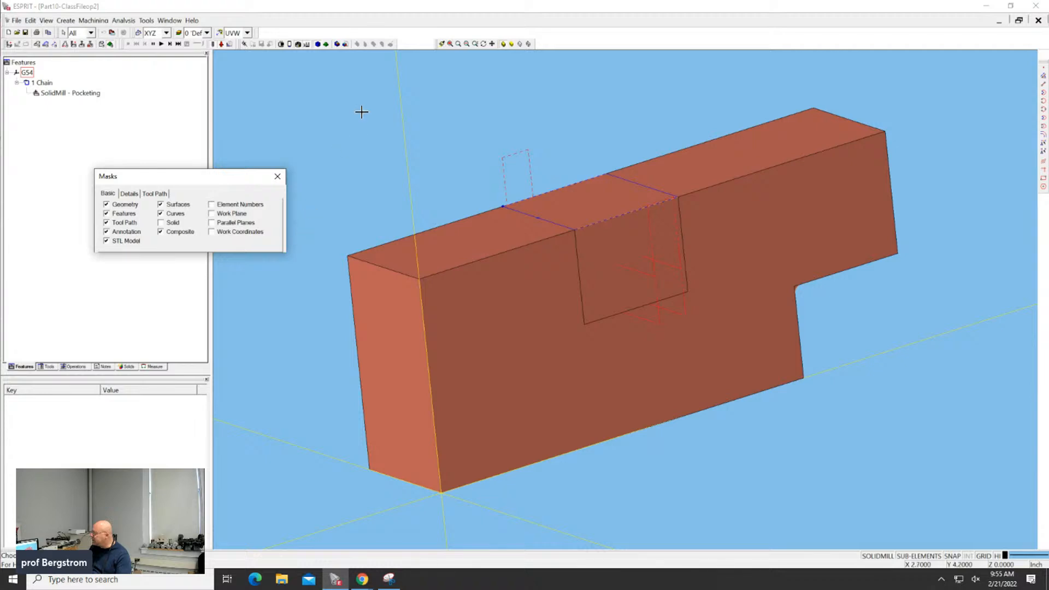
left_click(391, 98)
left_click_drag(273, 99, 967, 502)
right_click(757, 321)
left_click(809, 328)
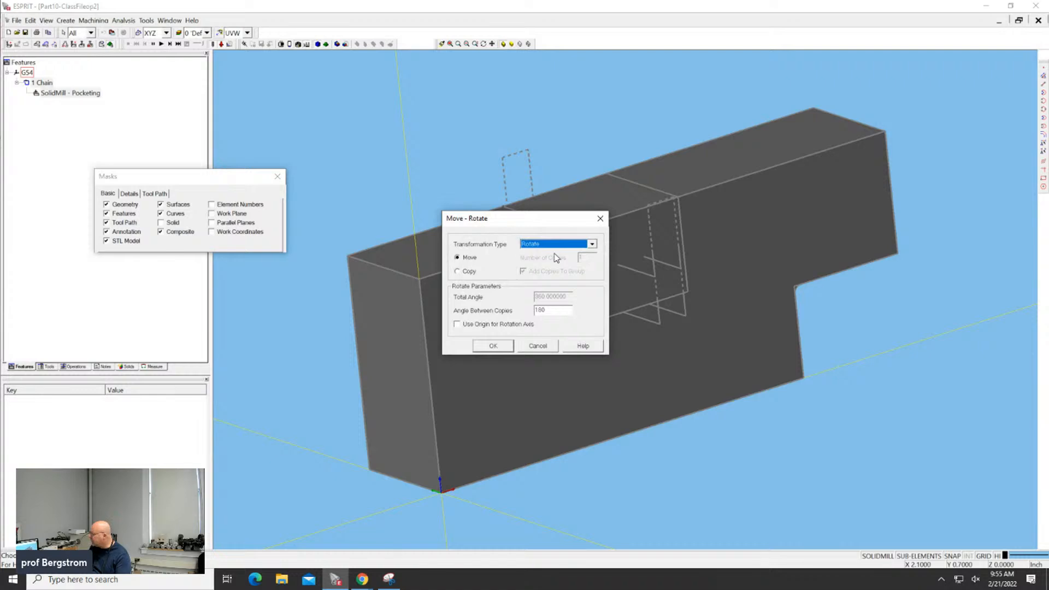
left_click(365, 124)
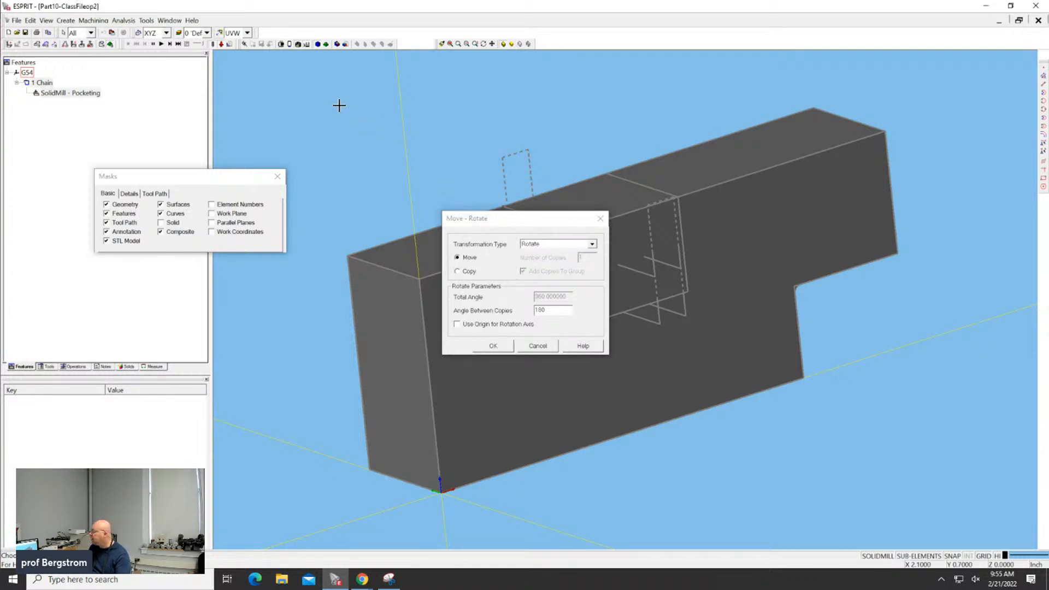
left_click(233, 35)
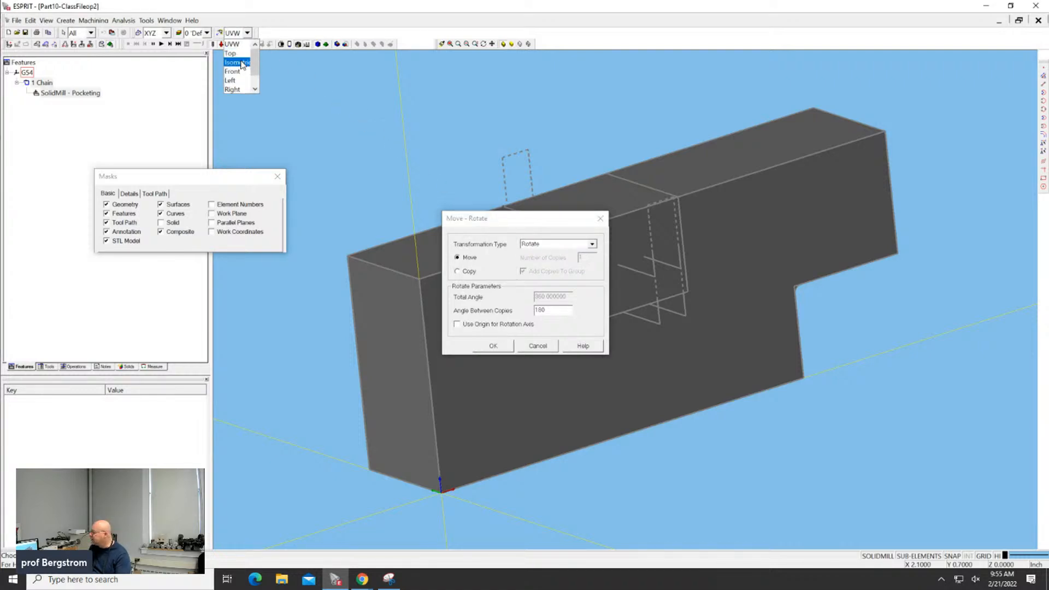
left_click(243, 55)
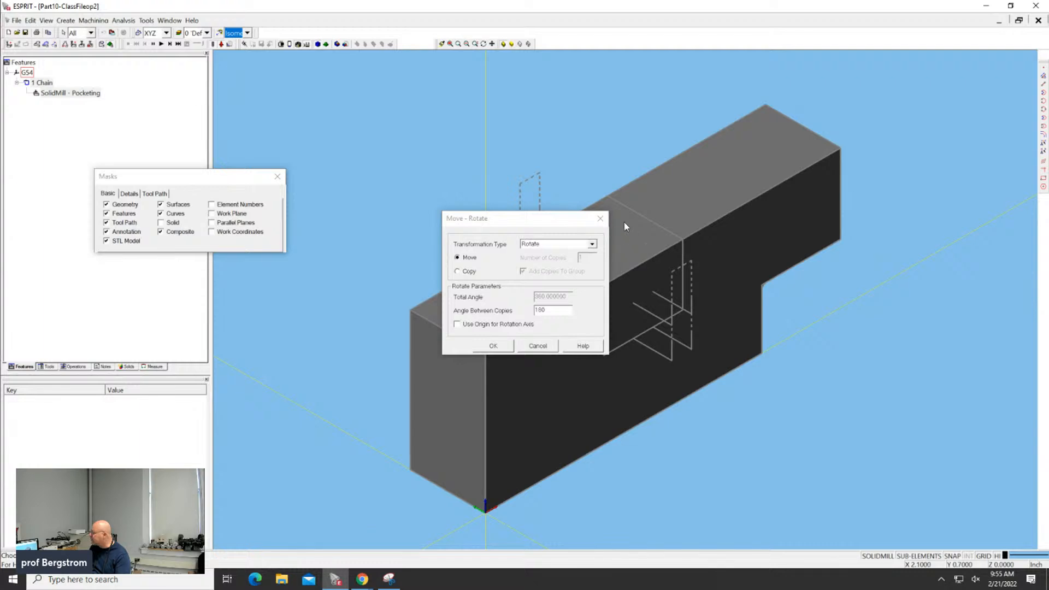
left_click(601, 219)
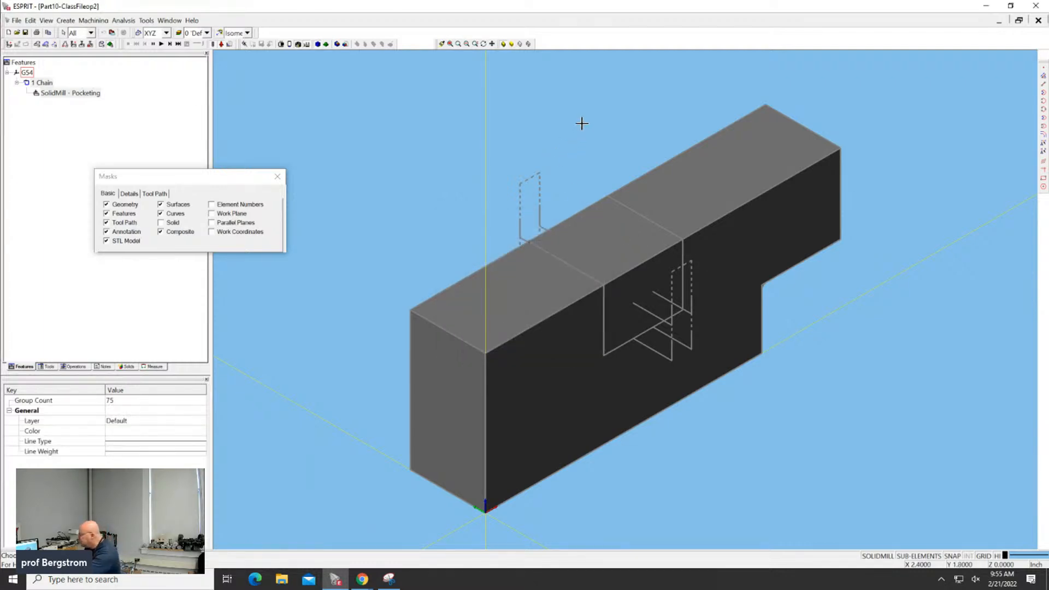
Step: Turn the part's L-shaped face into view and try to select that face on the STL model
left_click_drag(582, 124, 609, 144)
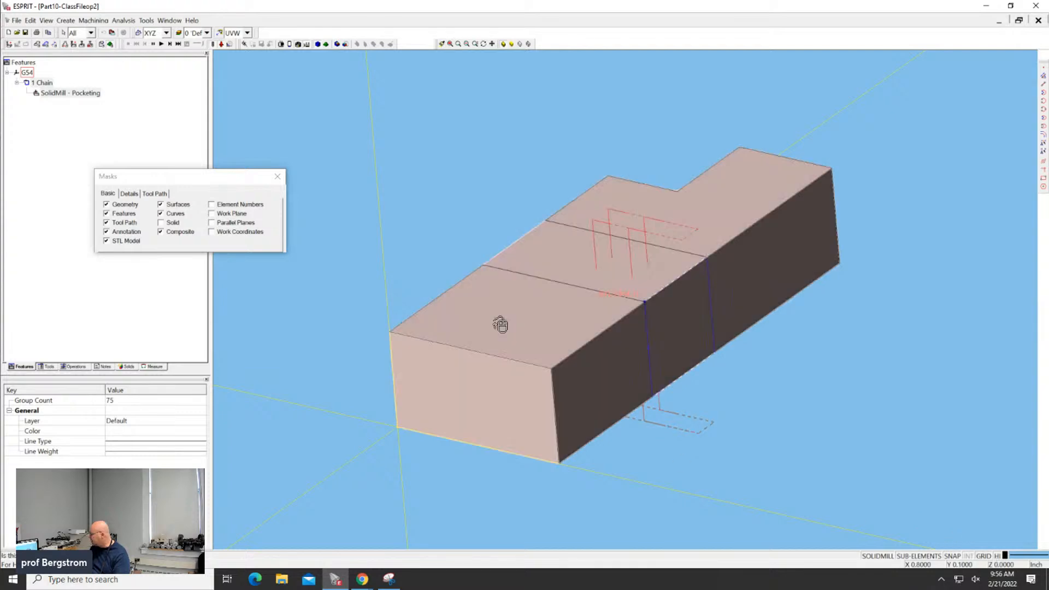
left_click(500, 324)
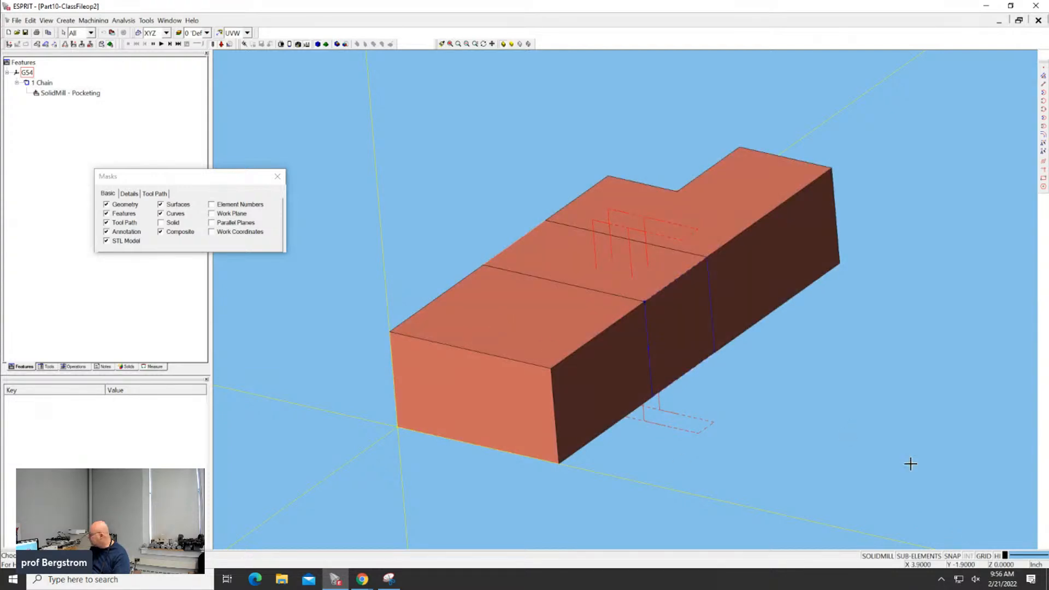
right_click(484, 316)
left_click(399, 244)
left_click(516, 304)
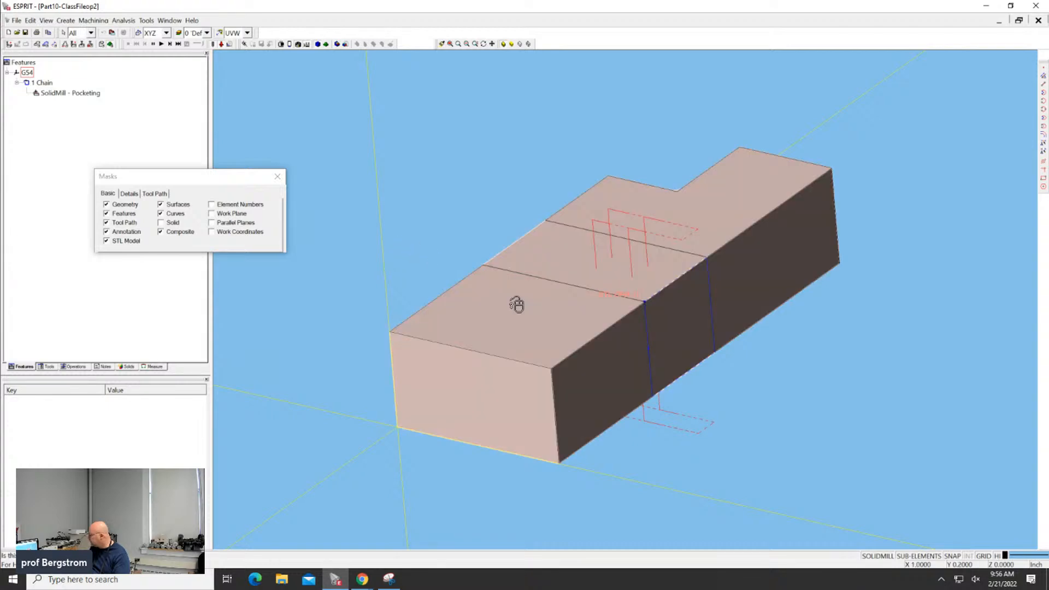
left_click(516, 304)
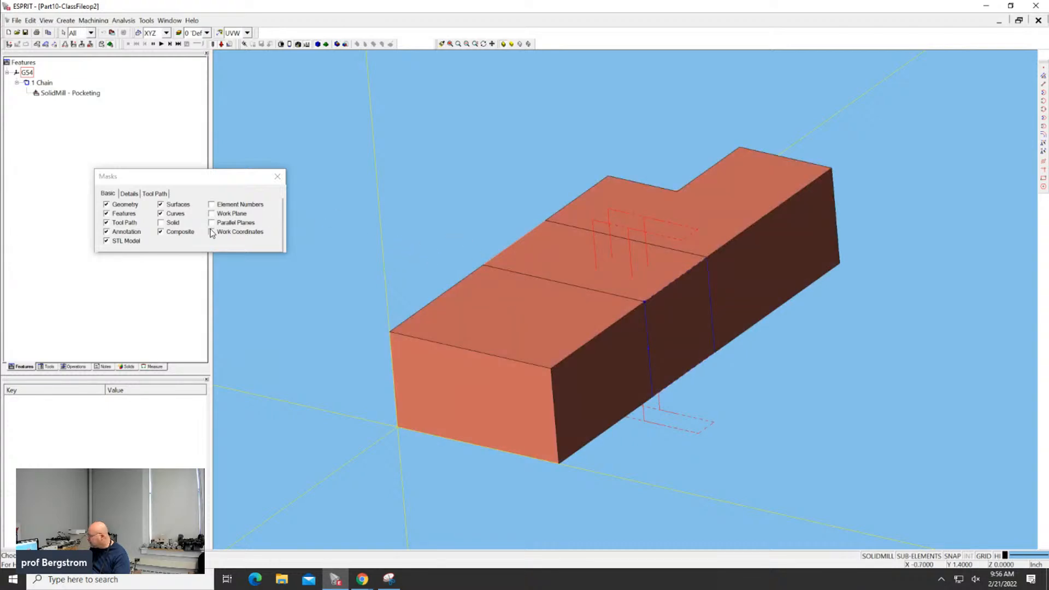
Step: Display the solid, hide the STL model, and select the solid's flat face on the end block beside the slot
left_click(162, 223)
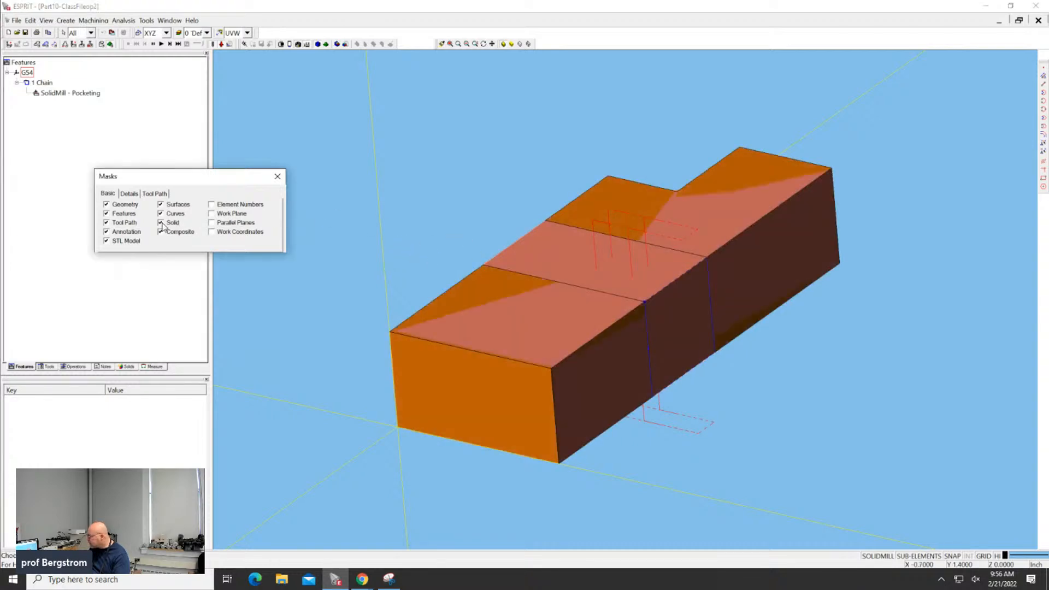
left_click(107, 241)
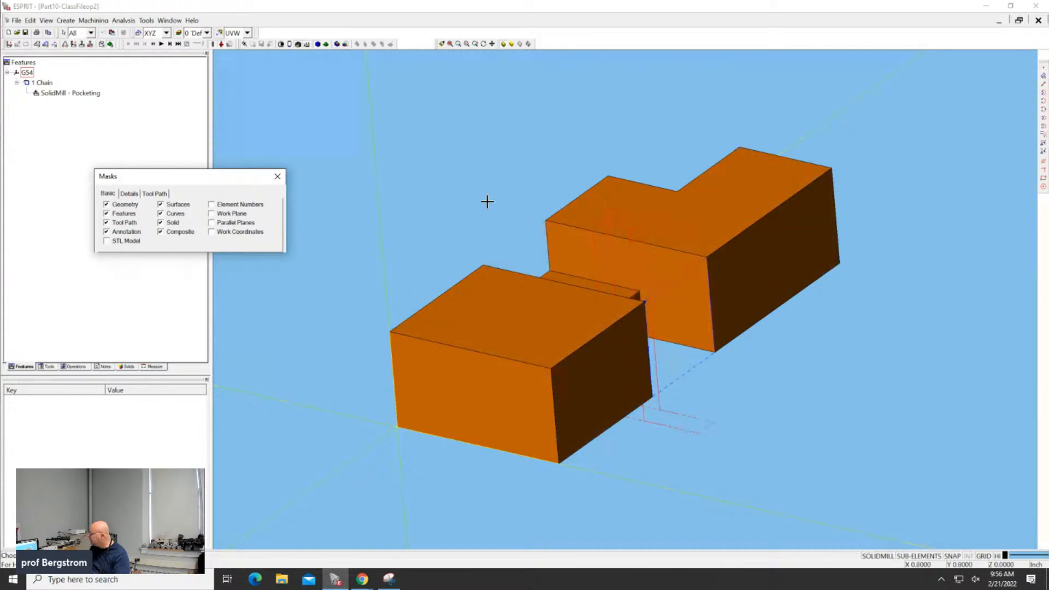
left_click(521, 303)
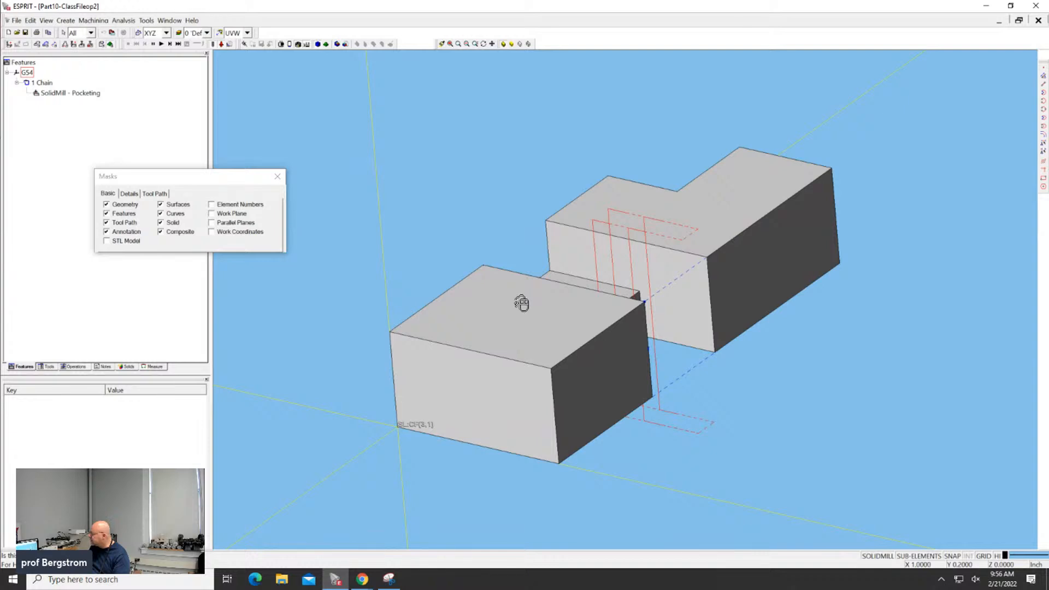
right_click(521, 304)
right_click(434, 121)
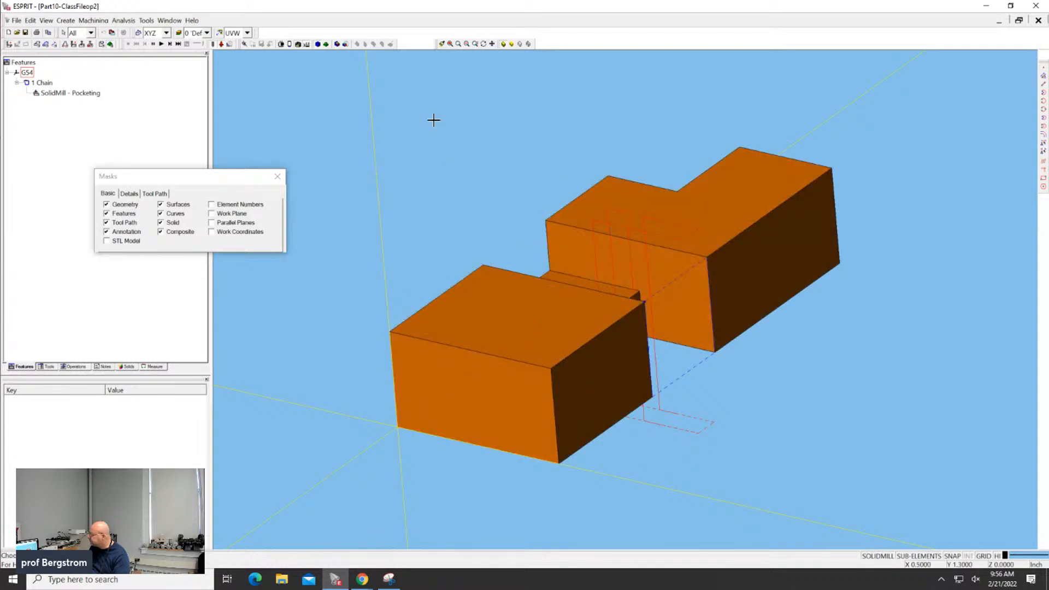
right_click(433, 121)
left_click(394, 120)
left_click(501, 292)
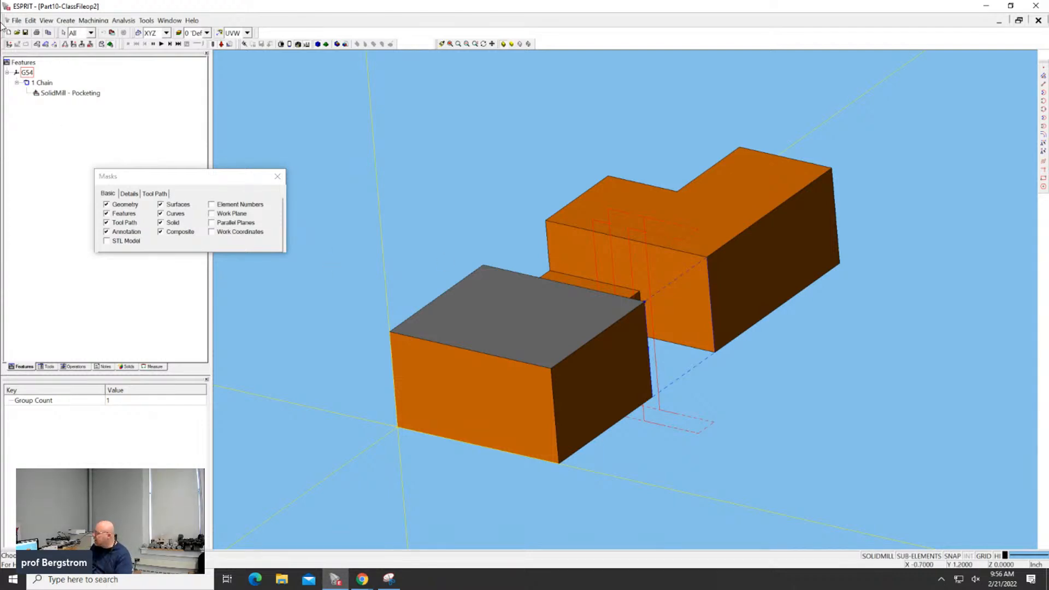
Step: Create a closed manual chain through the outer corners of the L-shaped face, running straight across the slot opening and the corner step
left_click(48, 45)
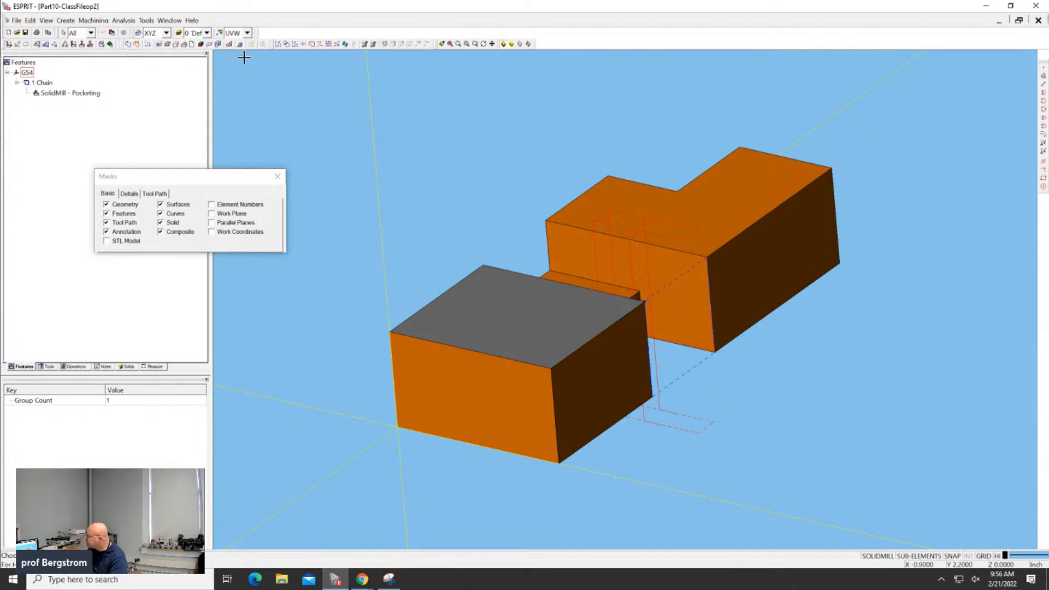
left_click(311, 104)
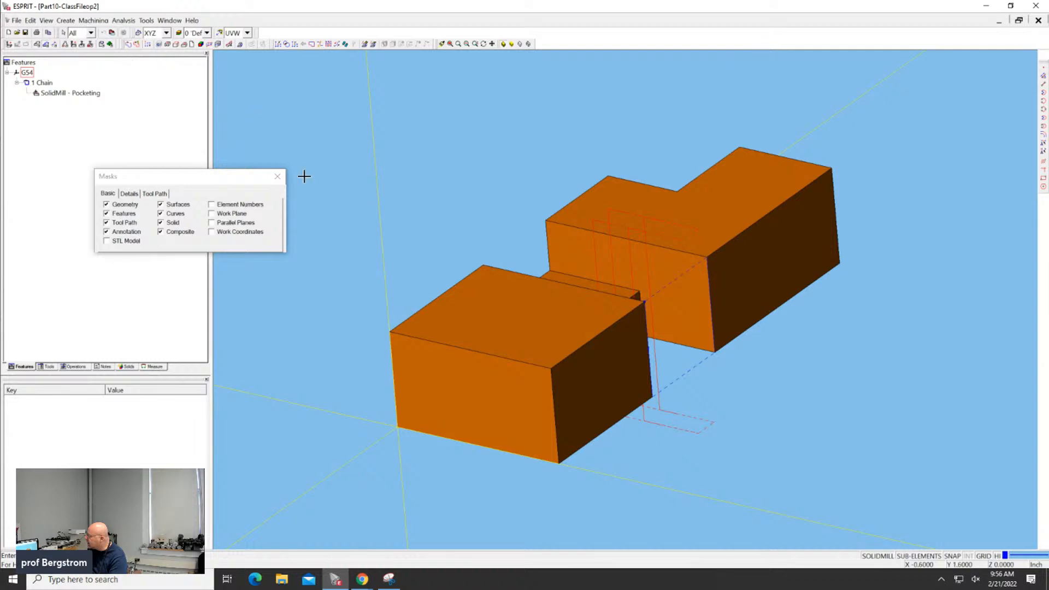
left_click(391, 331)
left_click(606, 176)
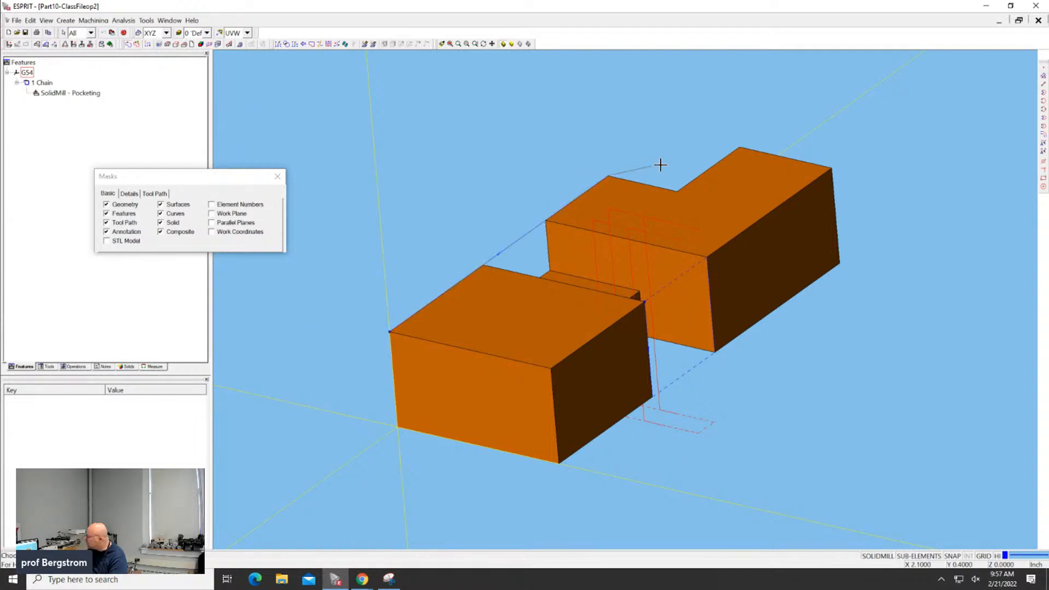
left_click(739, 146)
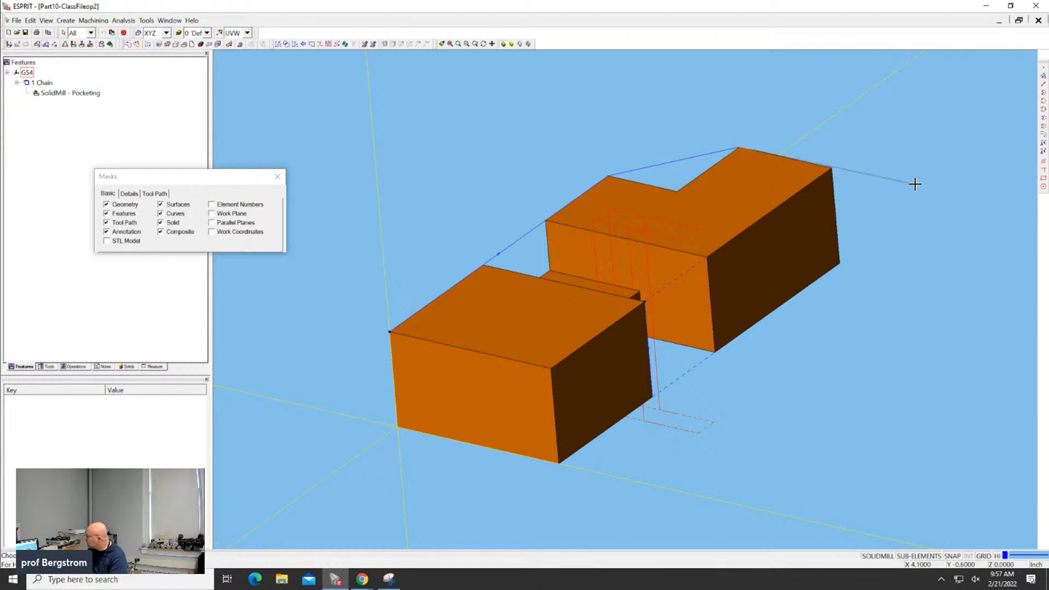
left_click(830, 168)
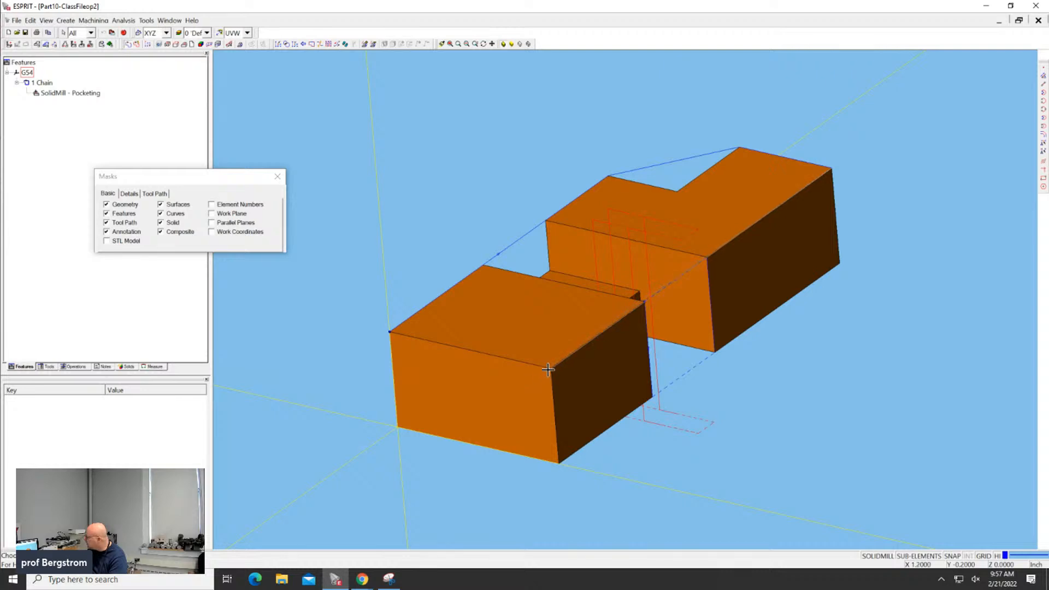
left_click(389, 333)
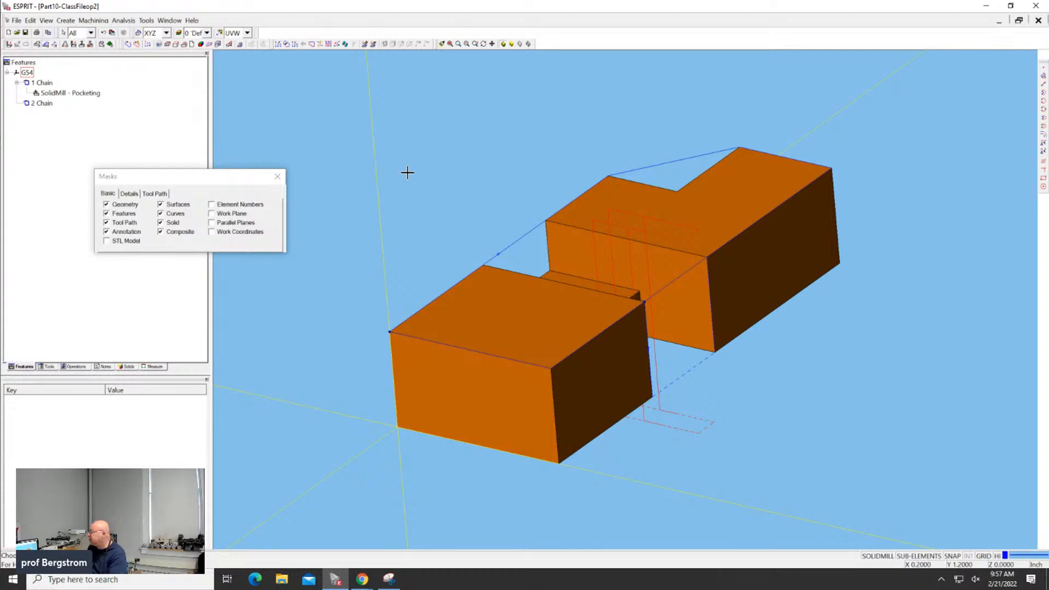
Step: Try to create a SolidMill facing operation with the Face Mill on the second chain, moving the Masks window clear of the settings
left_click(48, 104)
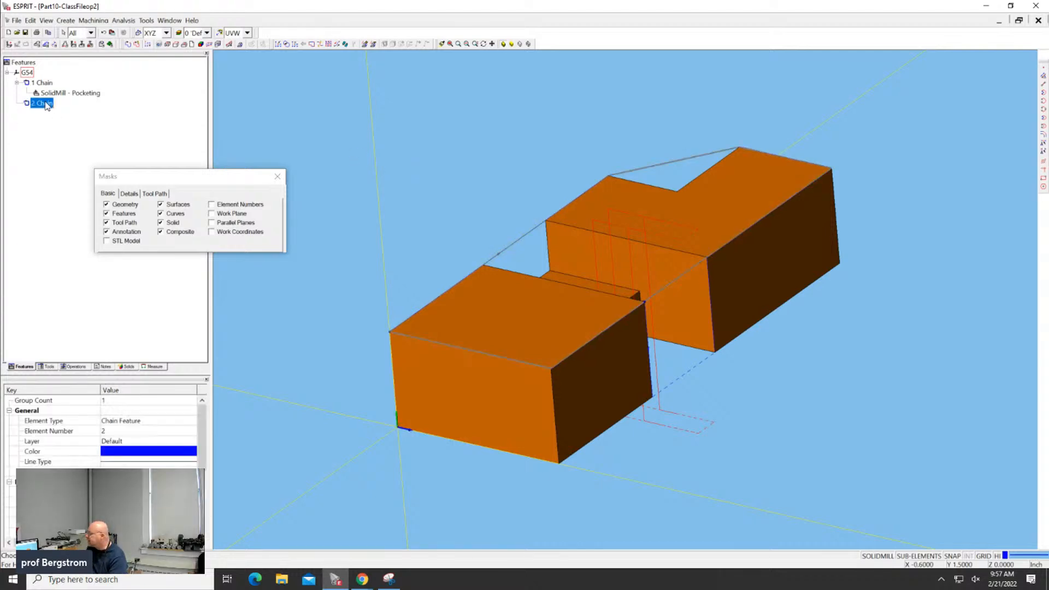
left_click(74, 44)
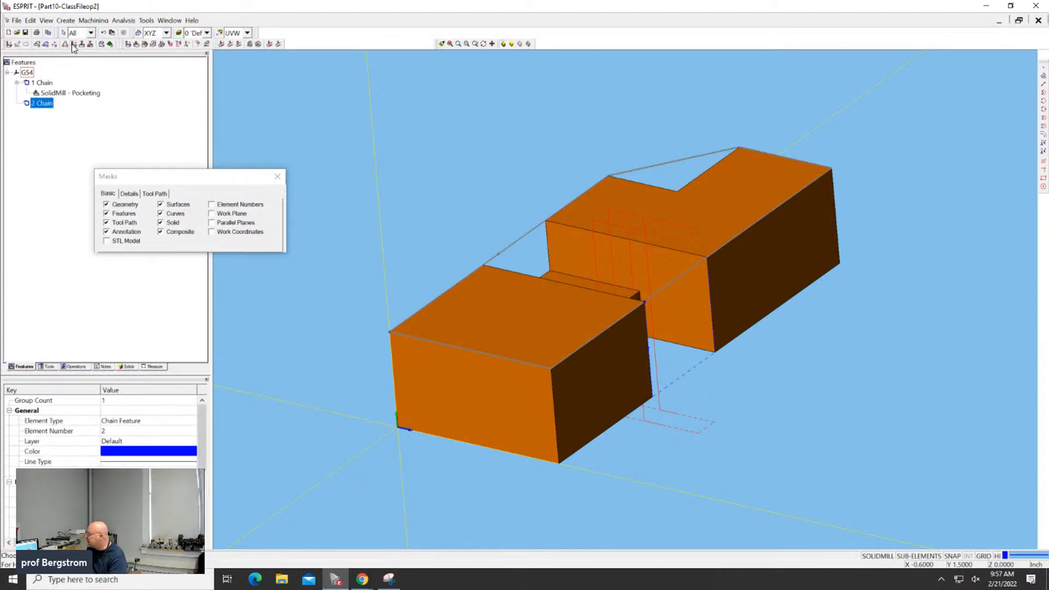
left_click(129, 44)
left_click(121, 109)
left_click(123, 171)
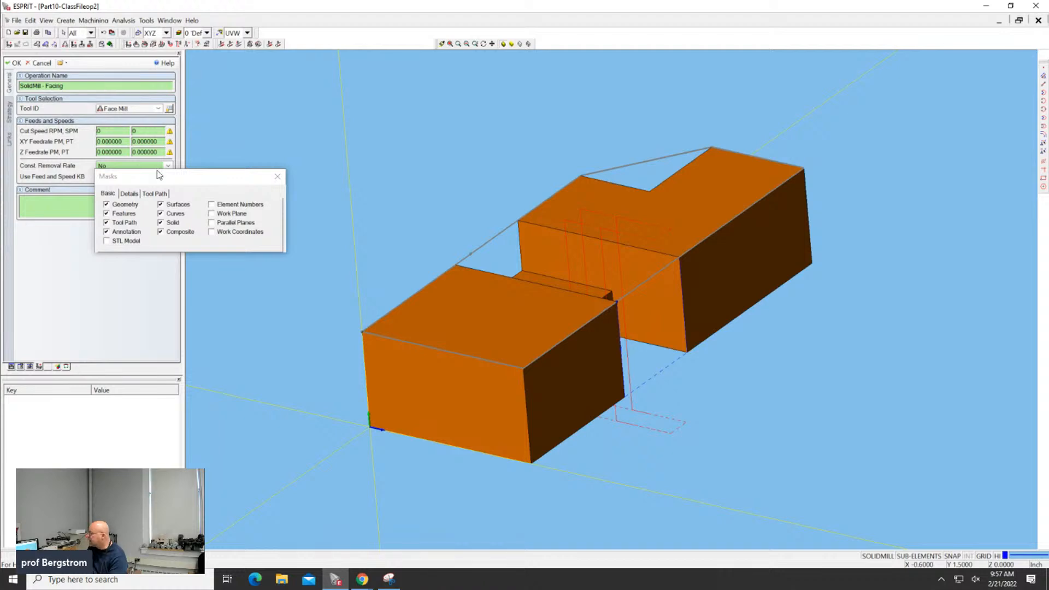
left_click_drag(171, 179, 320, 123)
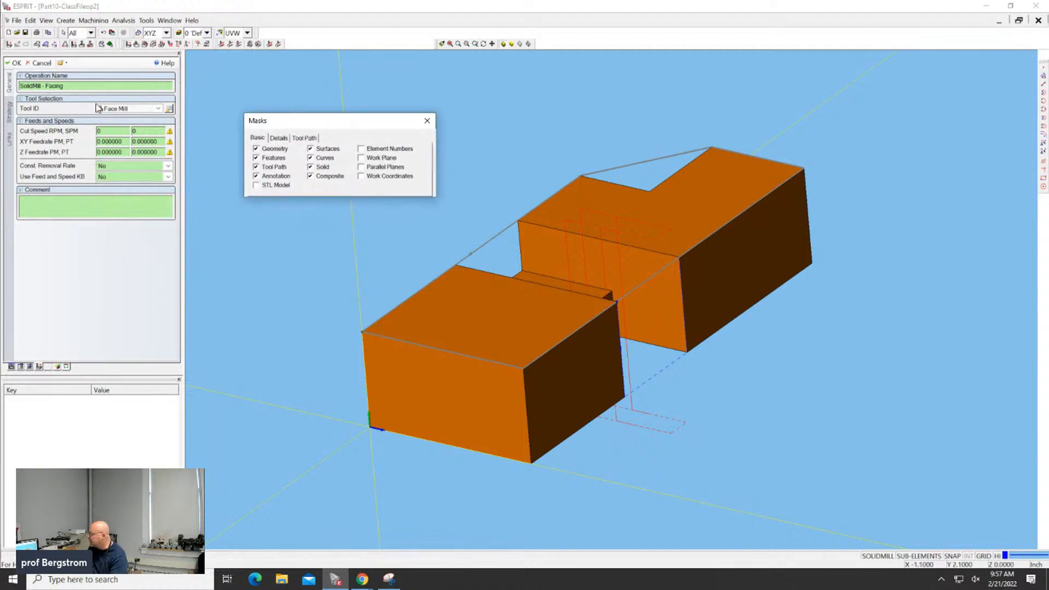
left_click(11, 65)
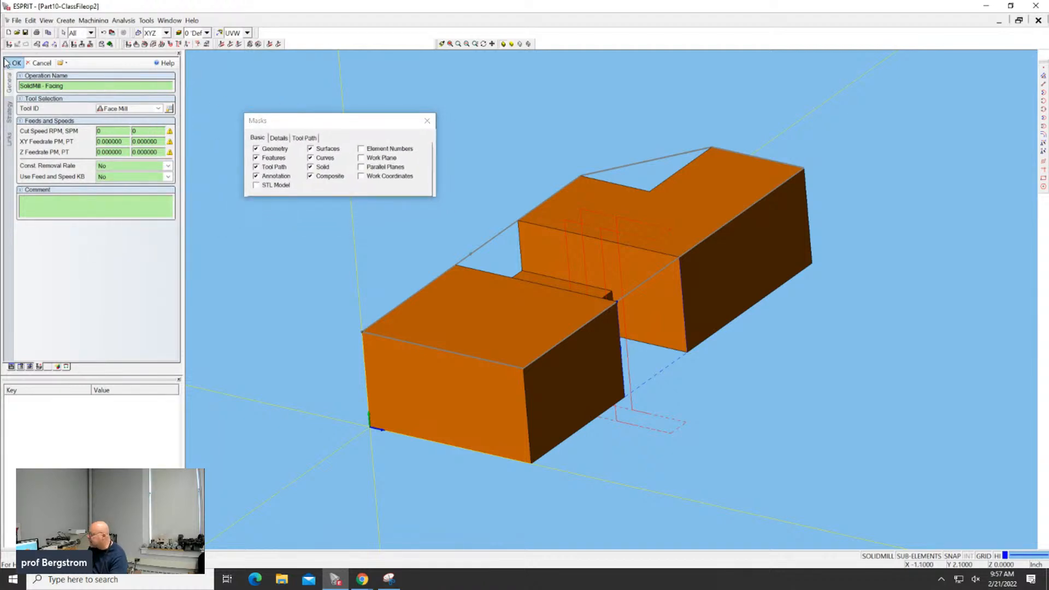
left_click(11, 65)
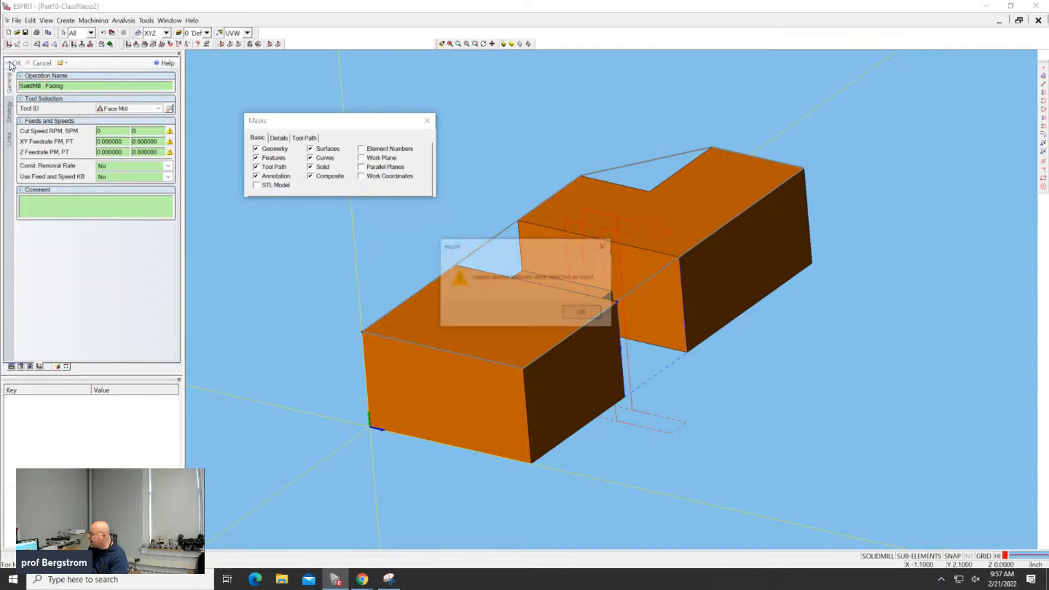
left_click_drag(490, 248, 275, 249)
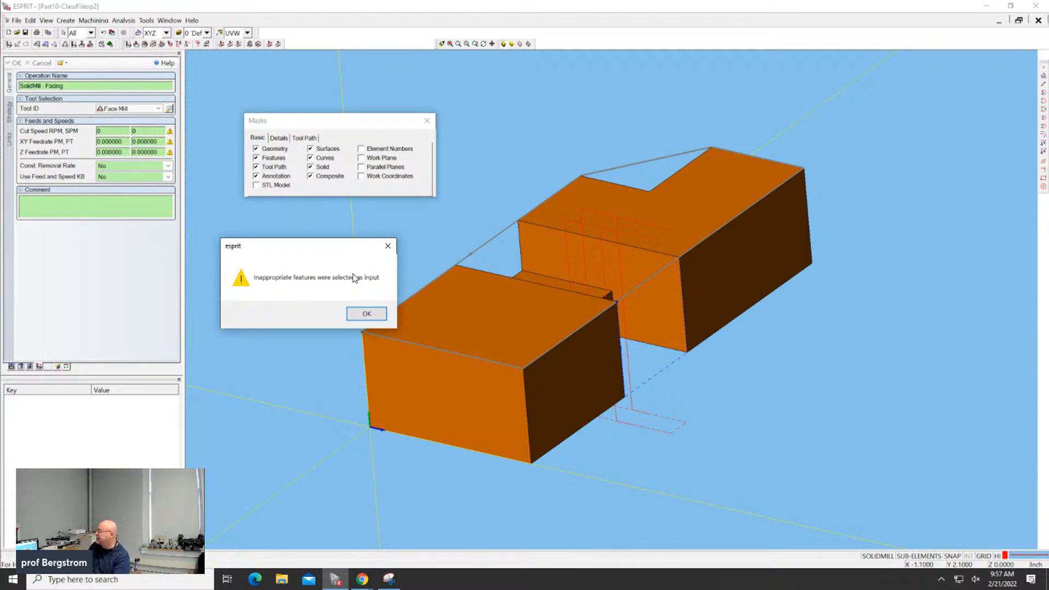
left_click(388, 248)
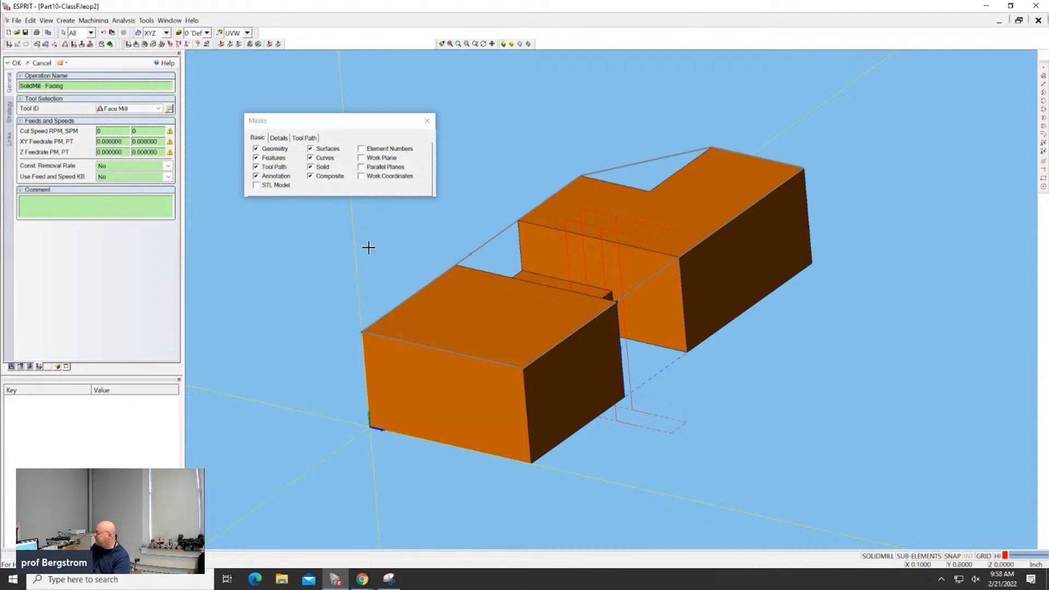
Step: Show the part in isometric view and try again to generate the facing operation before leaving its settings
left_click(237, 33)
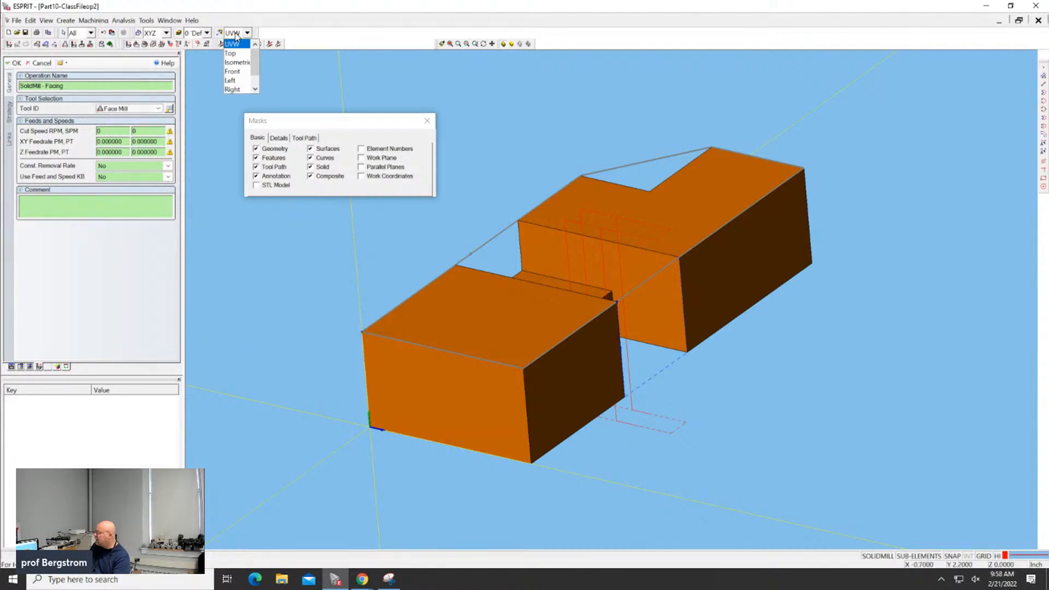
left_click(241, 63)
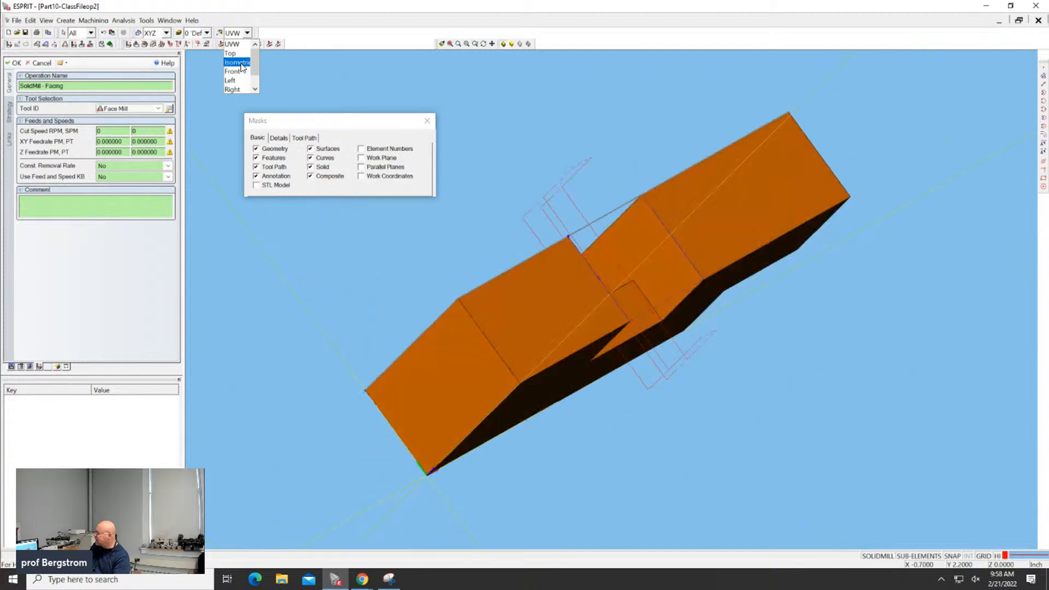
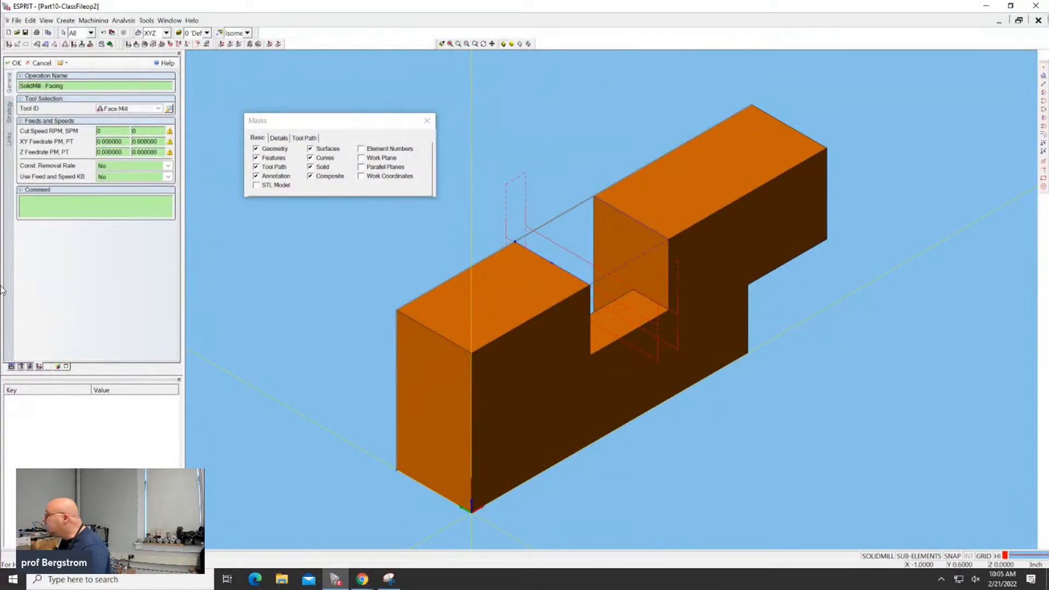
left_click(14, 63)
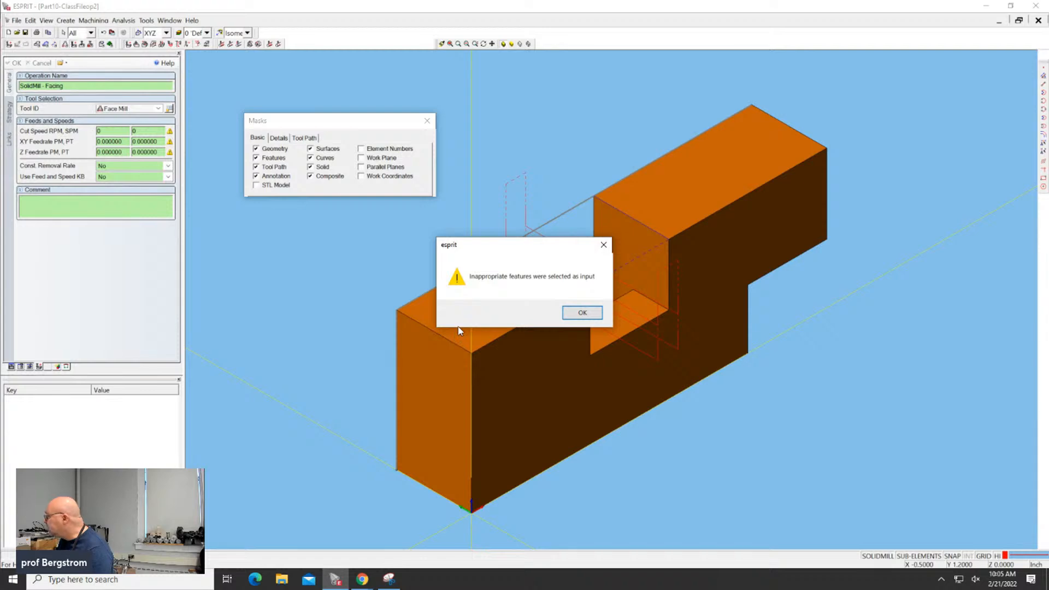
left_click(583, 314)
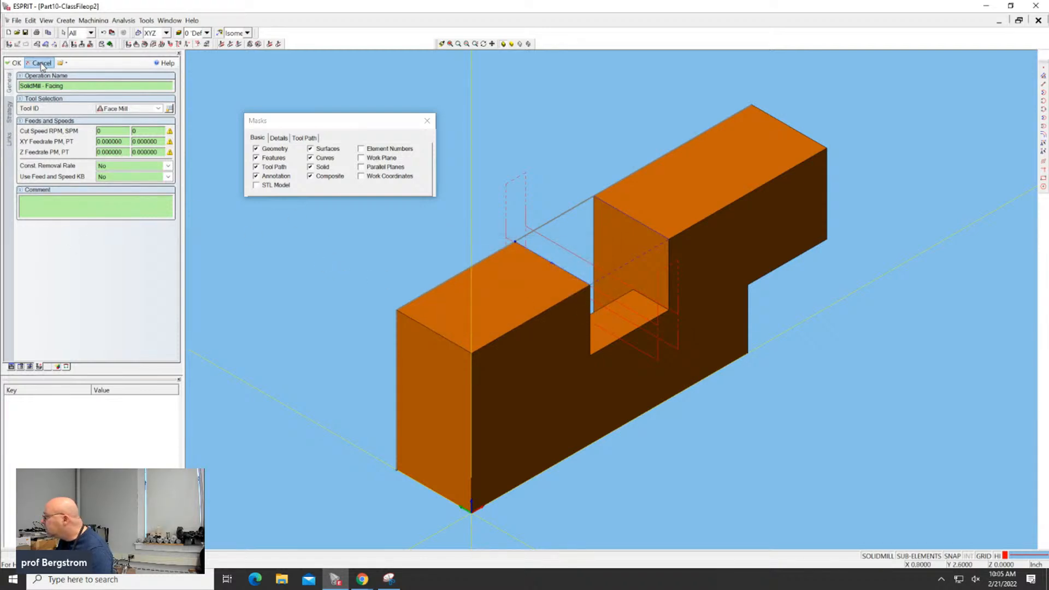
left_click(13, 63)
Step: Merge the Screw62 model from Downloads into the current part file and inspect it from the side
left_click(17, 21)
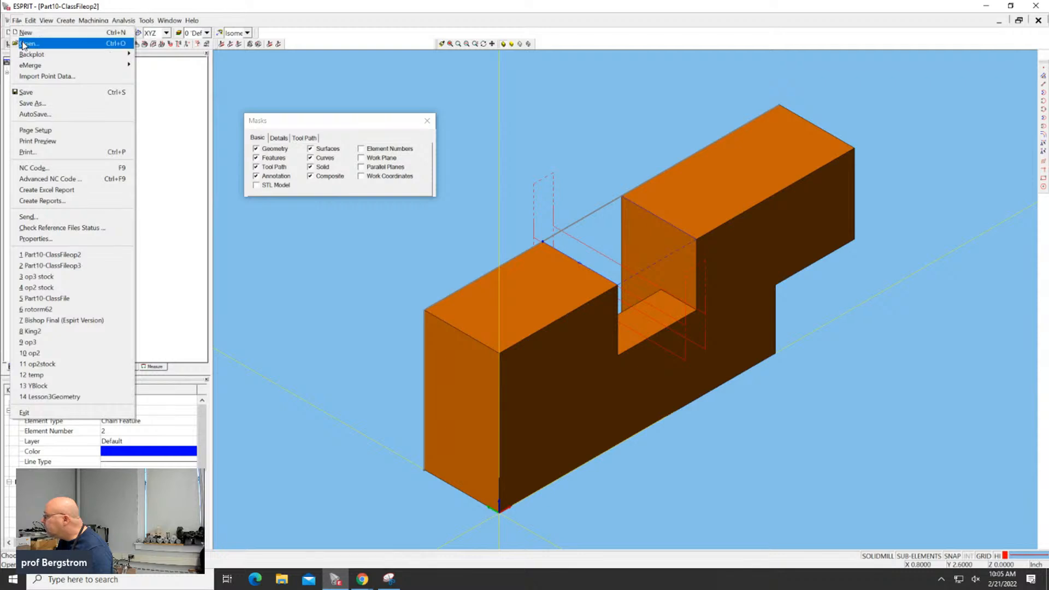
left_click(25, 44)
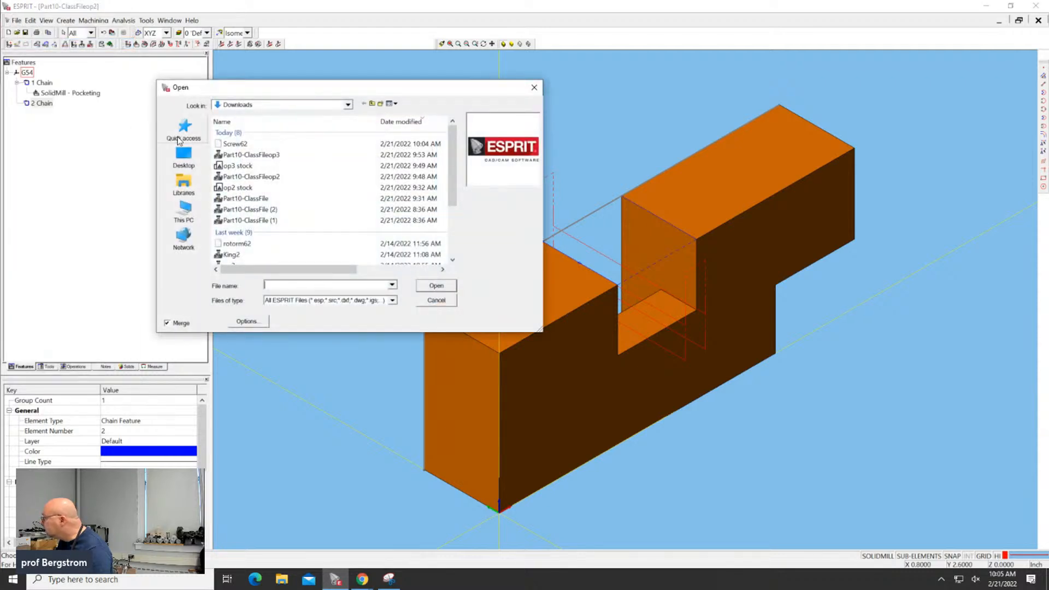
left_click(226, 144)
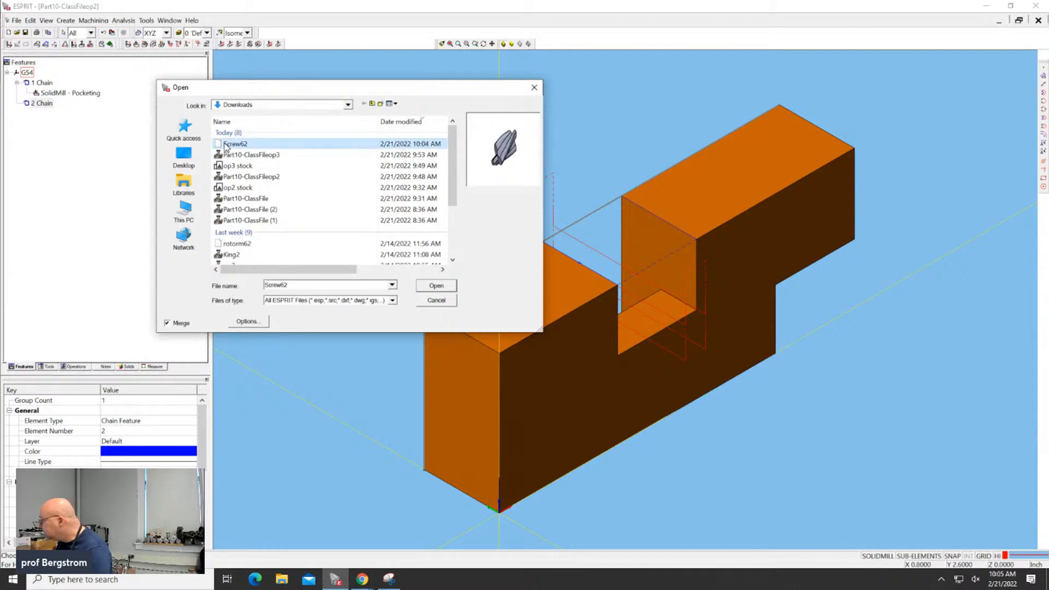
left_click(436, 286)
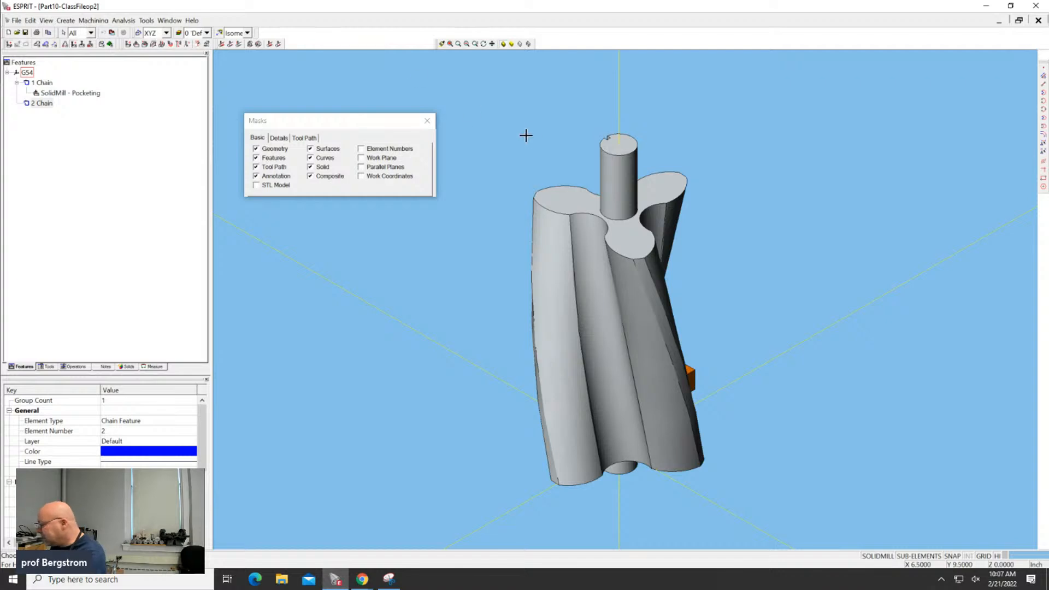
middle_click_drag(544, 133, 499, 117)
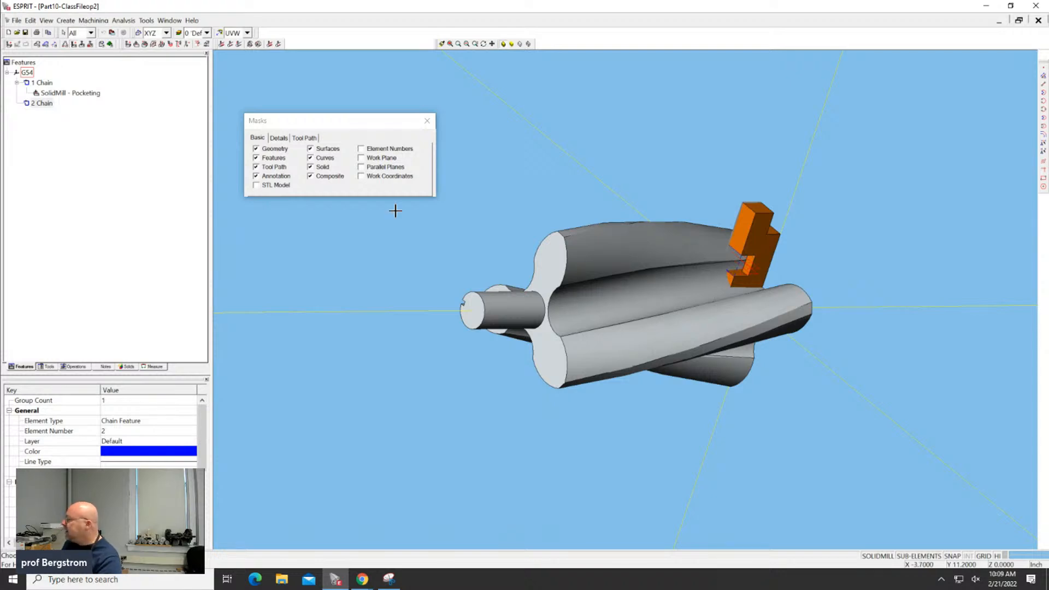
Step: Start a new file from the default template, discarding the changes to Part10-ClassFileop2, and close the Masks window
left_click(13, 22)
left_click(26, 34)
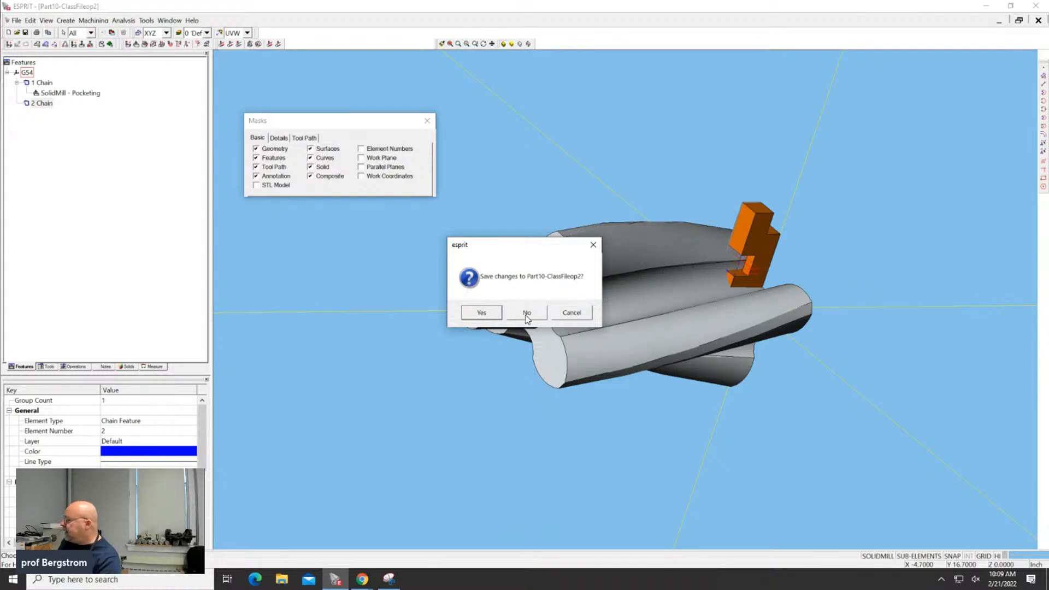
left_click(526, 315)
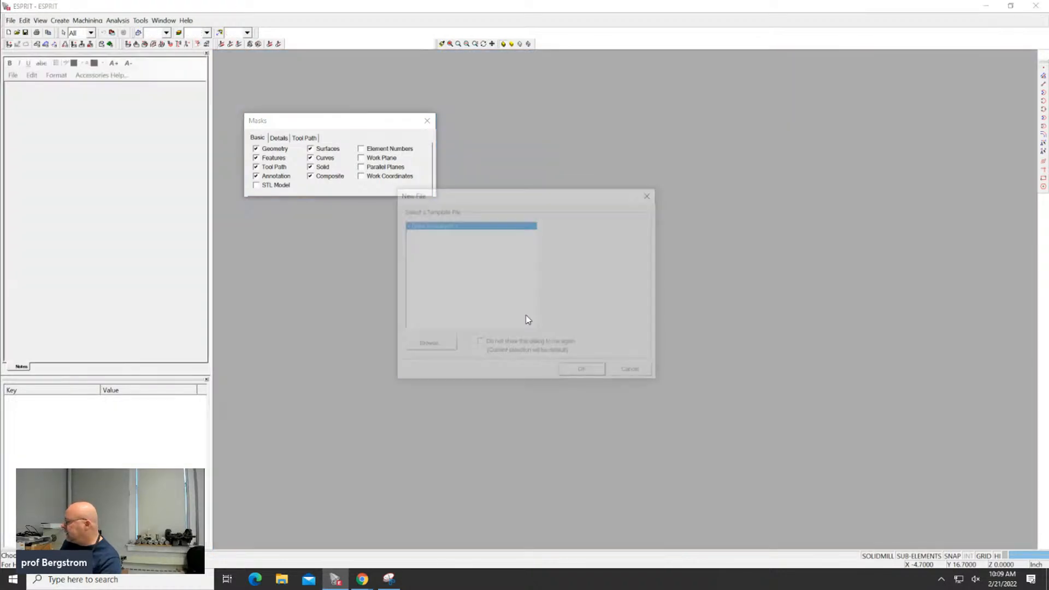
left_click(581, 370)
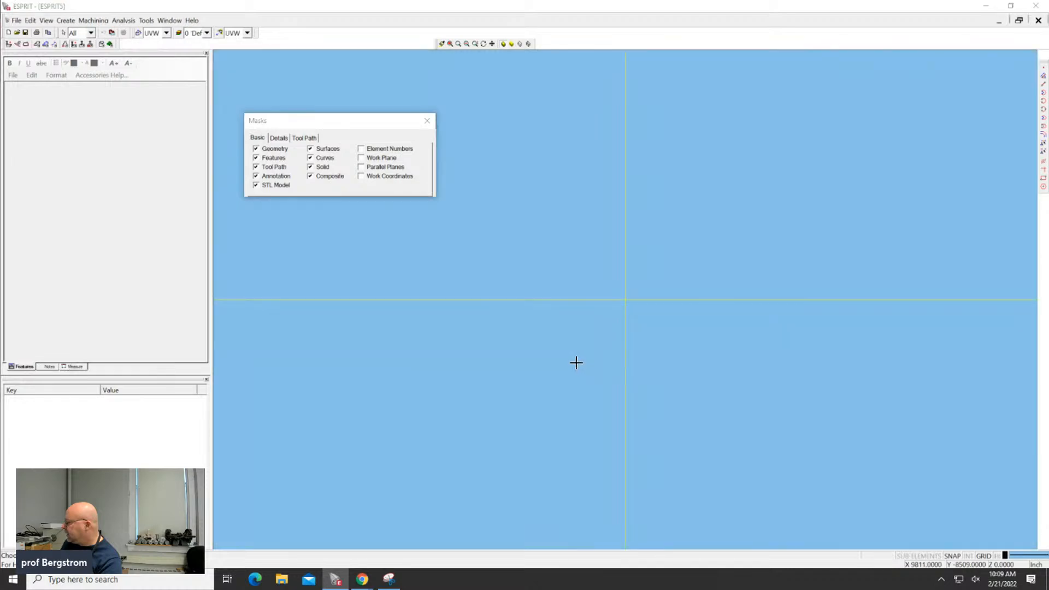
left_click(427, 120)
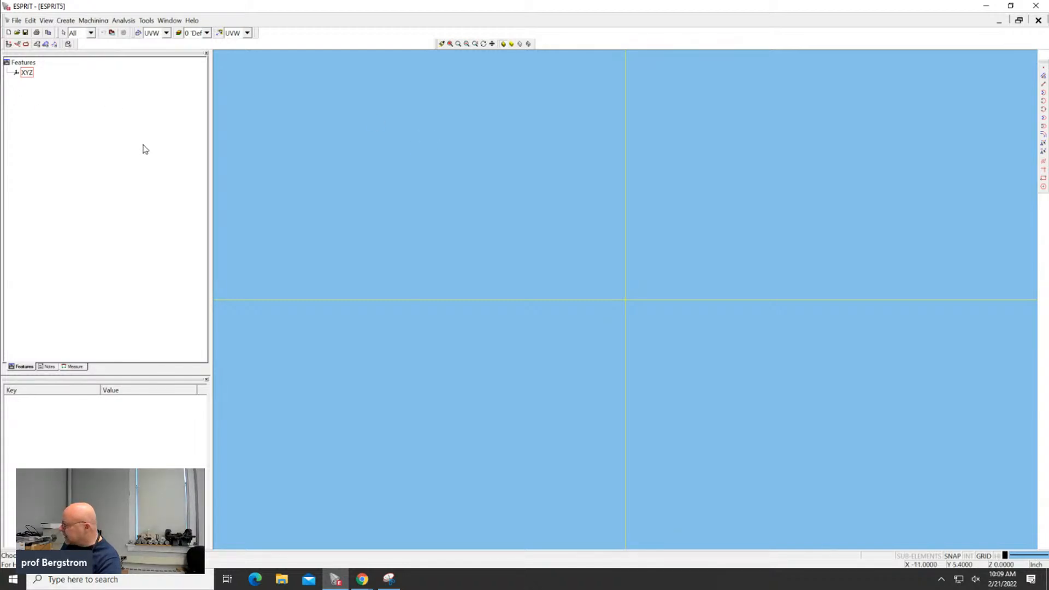
Step: Open Screw62 from the Downloads folder in the new file and show it in isometric view
left_click(17, 33)
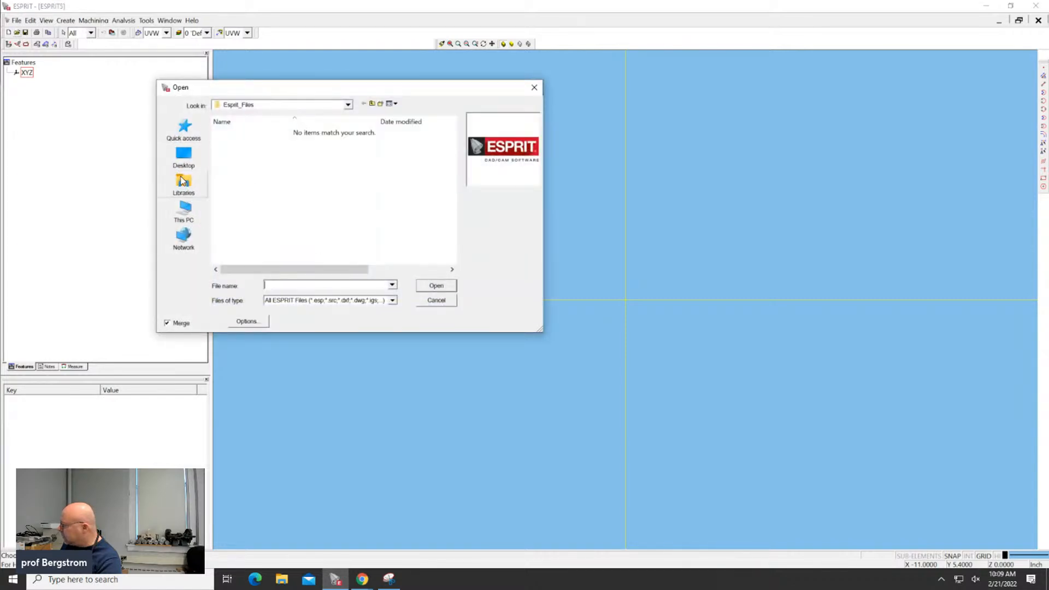
left_click(186, 137)
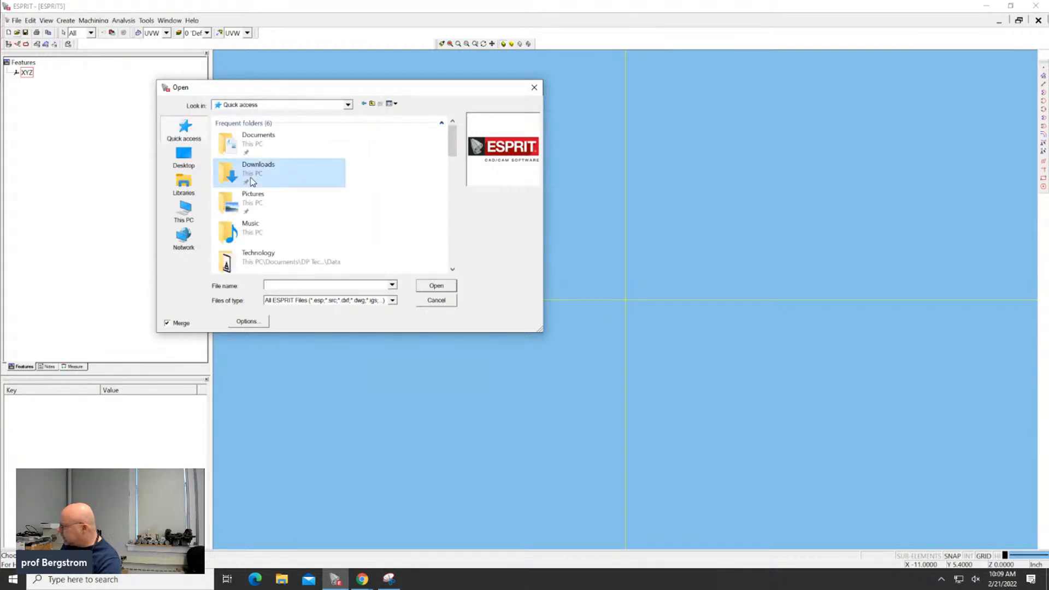
double_click(250, 180)
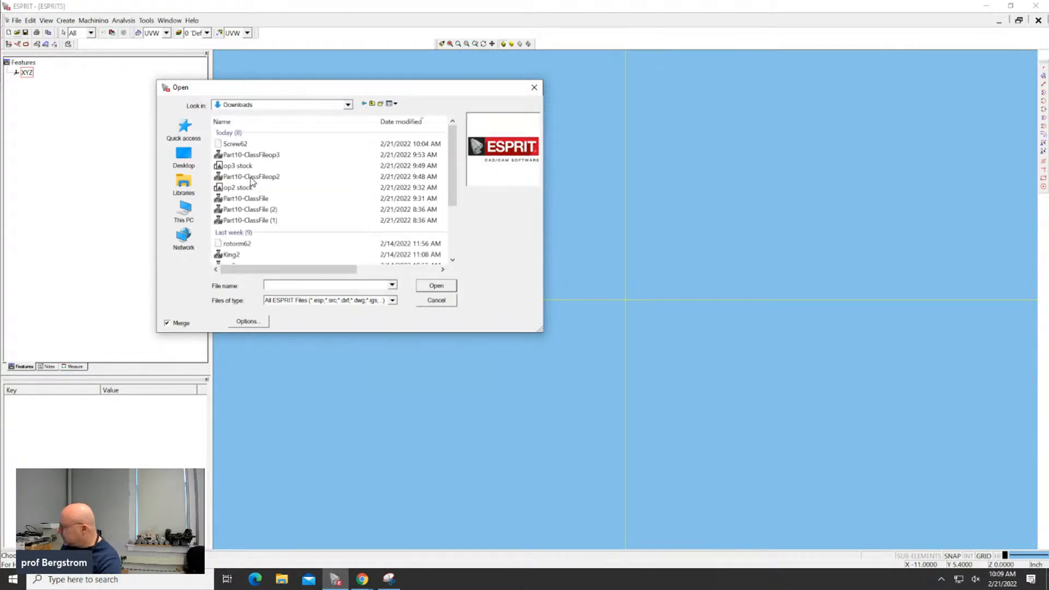
double_click(243, 145)
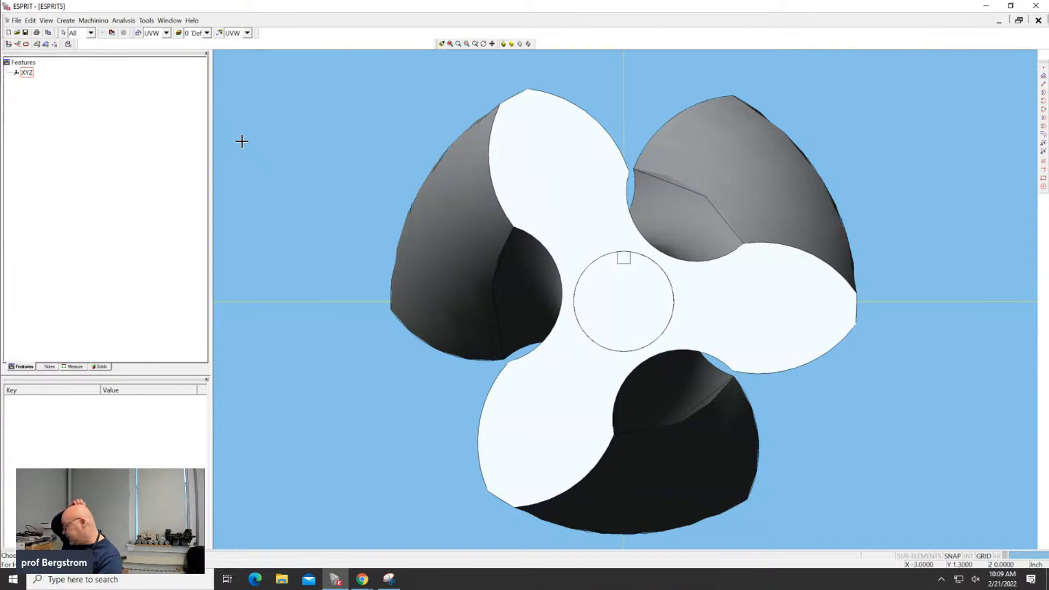
left_click(247, 33)
left_click(238, 62)
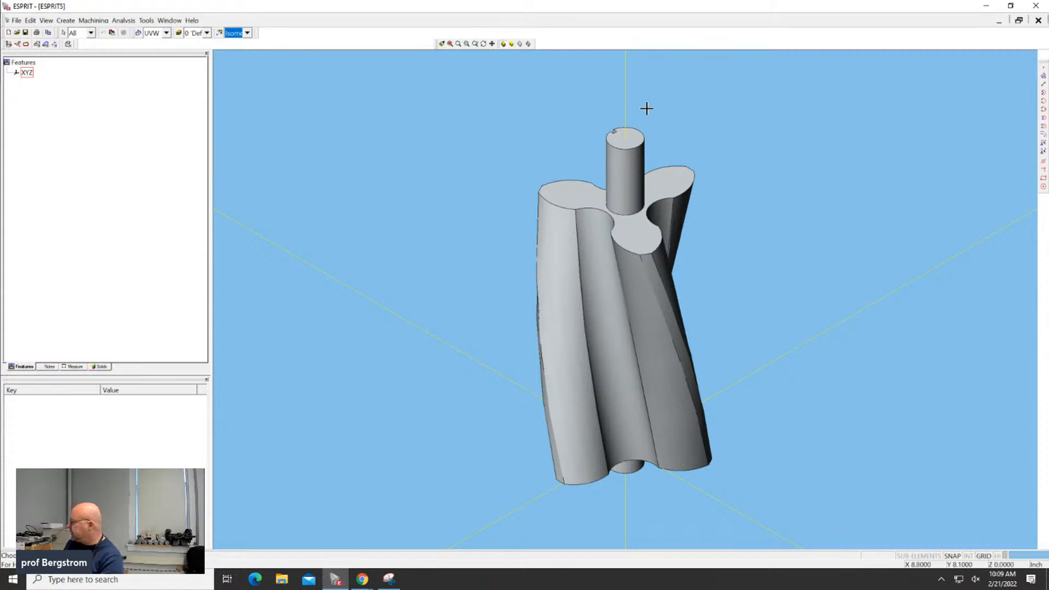
Step: Select the whole screw model, rotate it by 9 degrees as a move, and undo the rotation
left_click(416, 107)
key("ctrl+a")
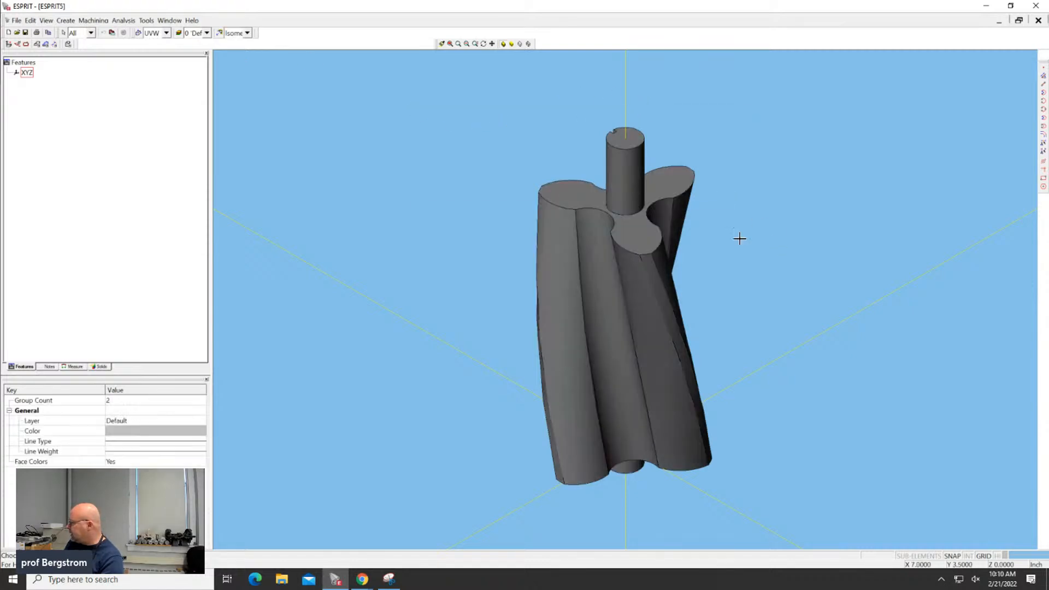
right_click(674, 247)
left_click(699, 255)
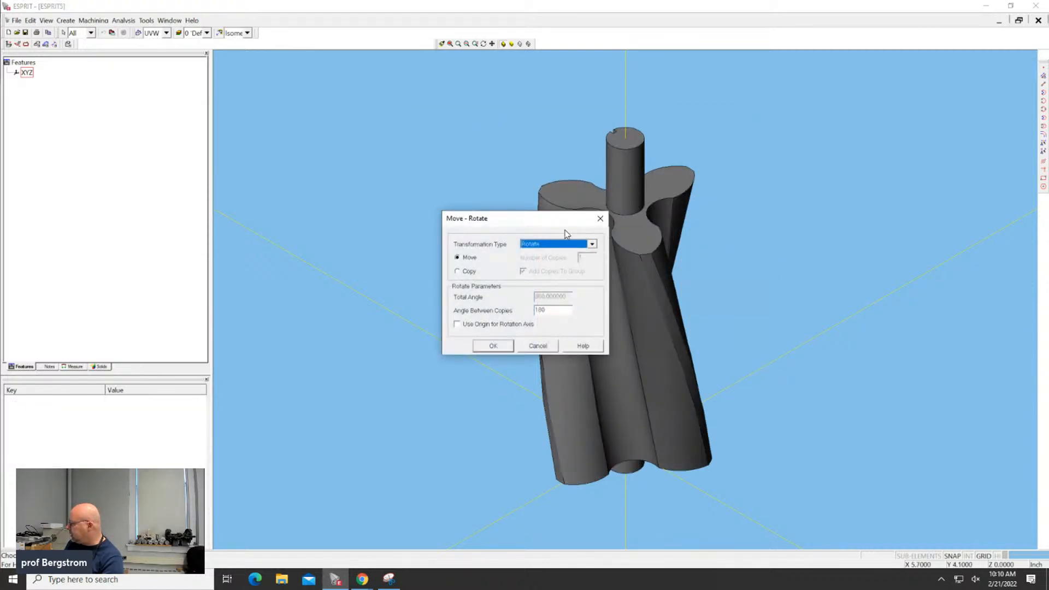
double_click(541, 310)
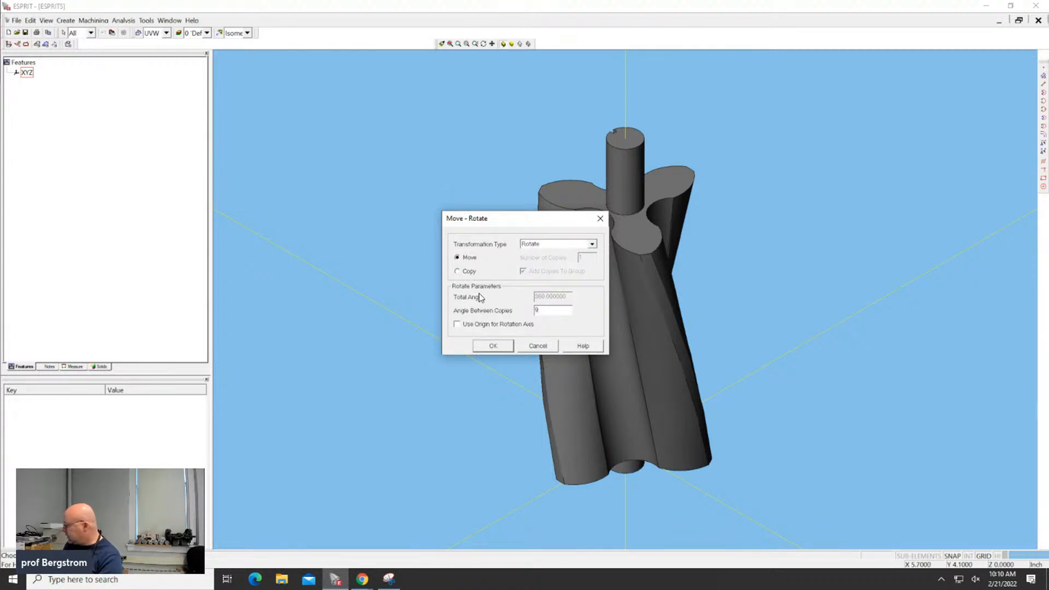
left_click(492, 347)
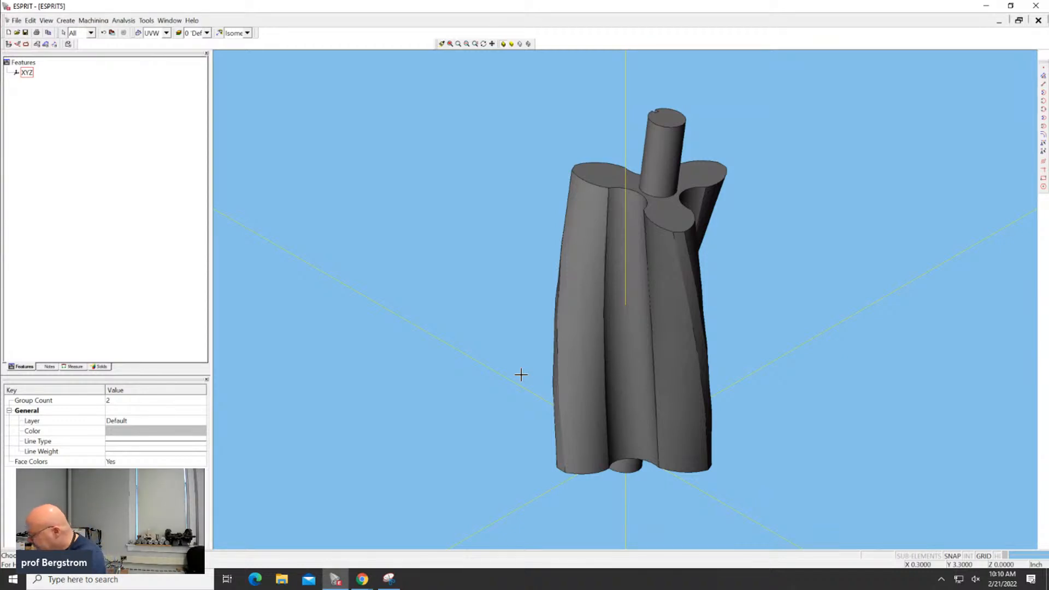
key("ctrl+z")
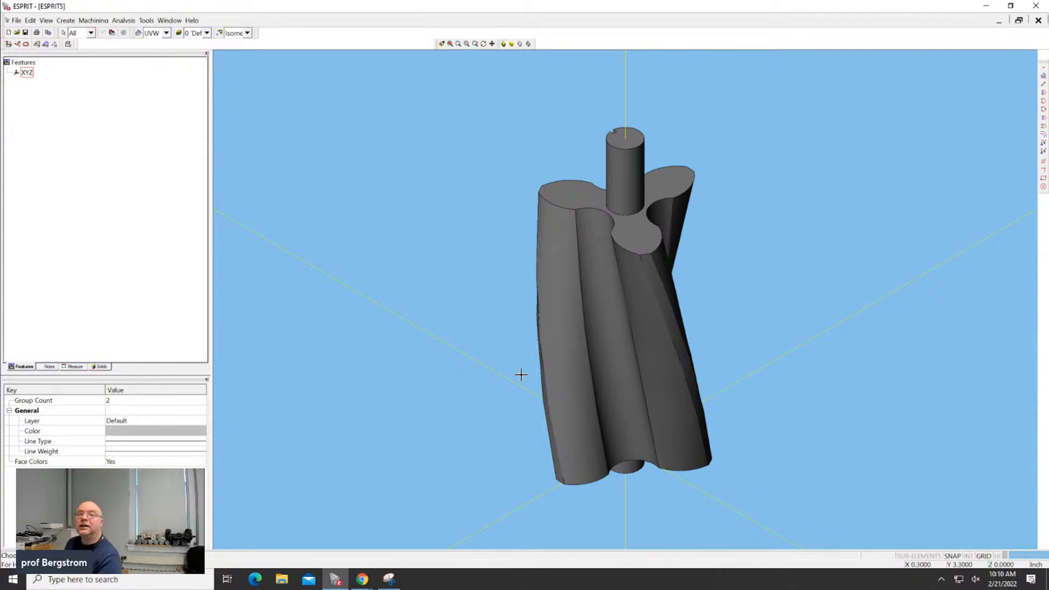
Step: Rotate the selected screw model by 90 degrees as a move
right_click(610, 320)
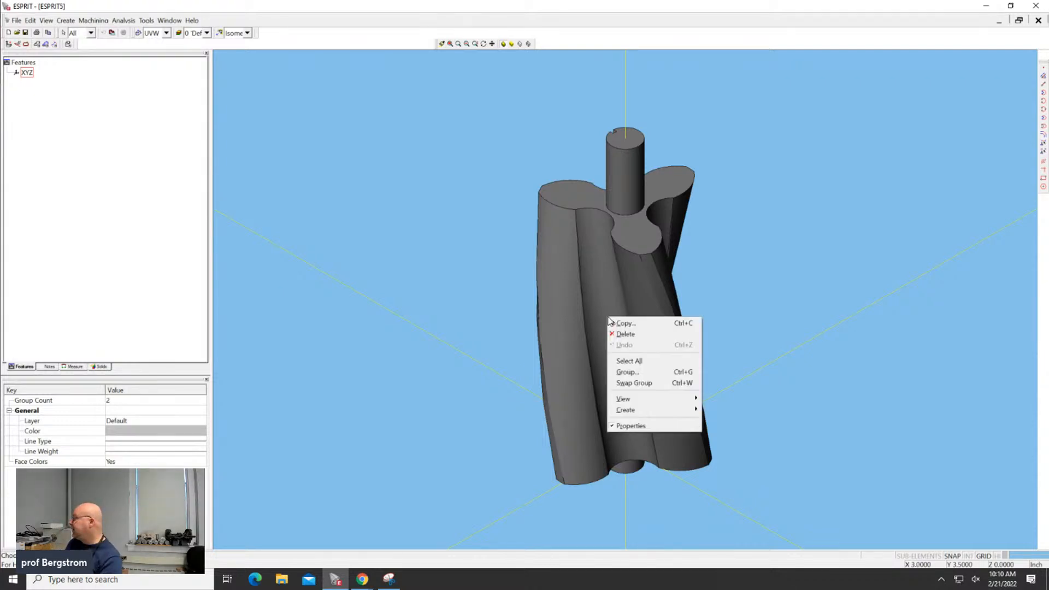
left_click(623, 323)
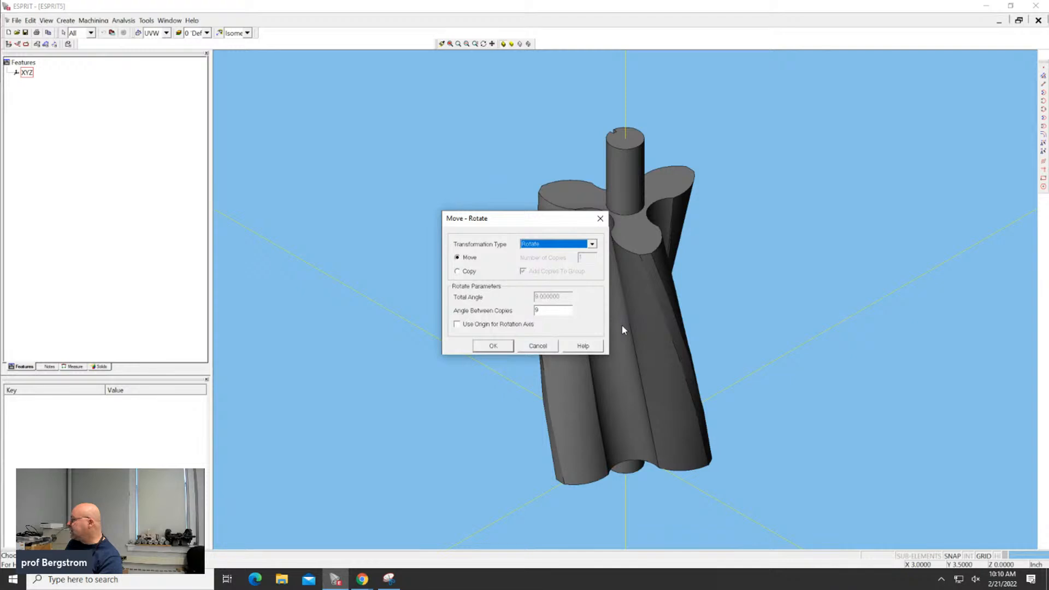
left_click(556, 310)
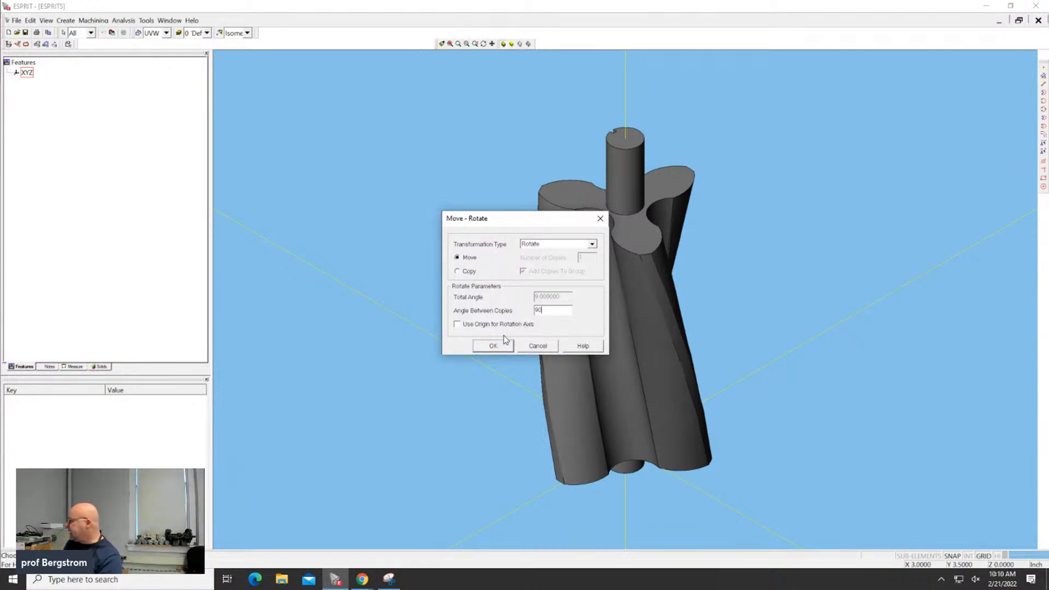
left_click(494, 346)
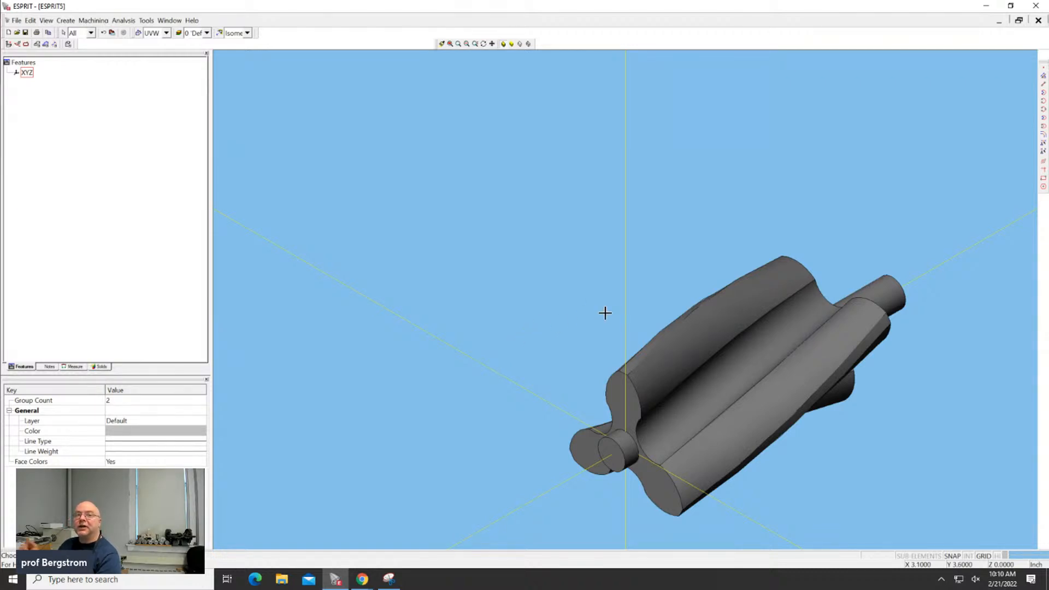
Step: Rotate the selected screw model a second time as a move, so it extends to the opposite side of the origin
right_click(707, 332)
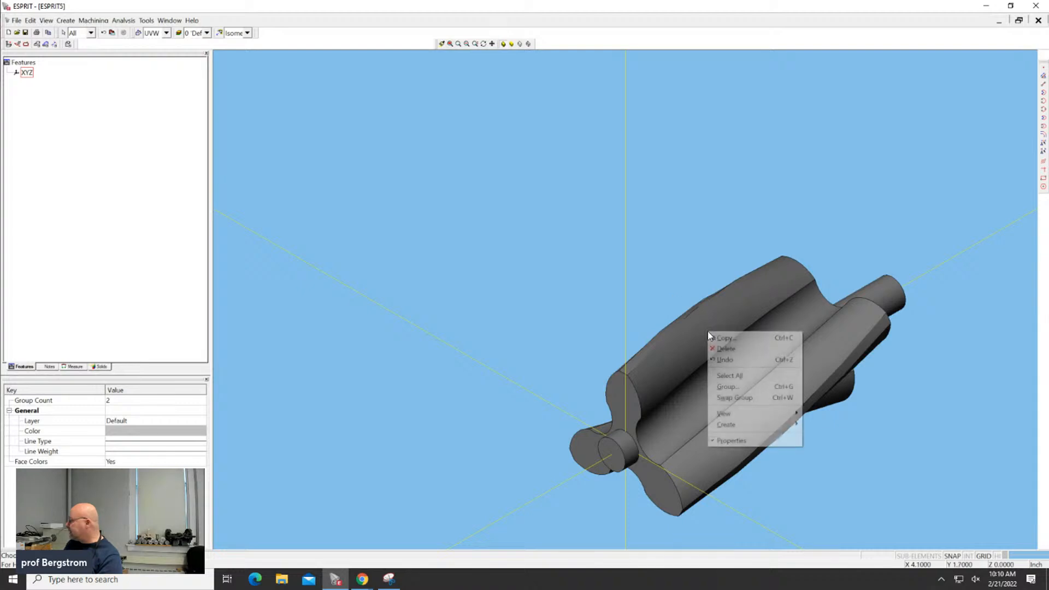
left_click(743, 339)
double_click(559, 310)
type("1")
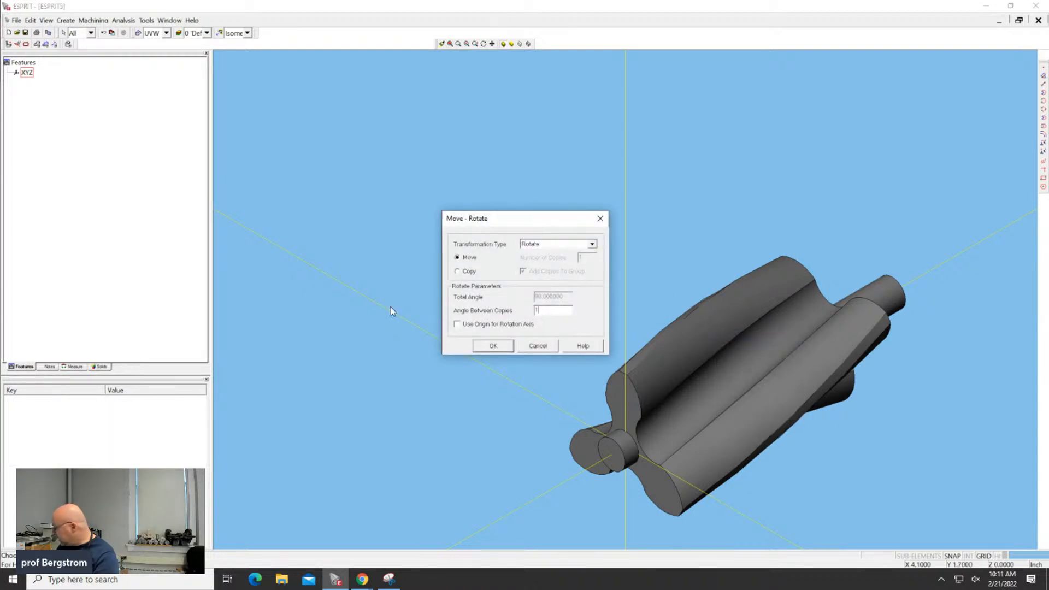
key("Return")
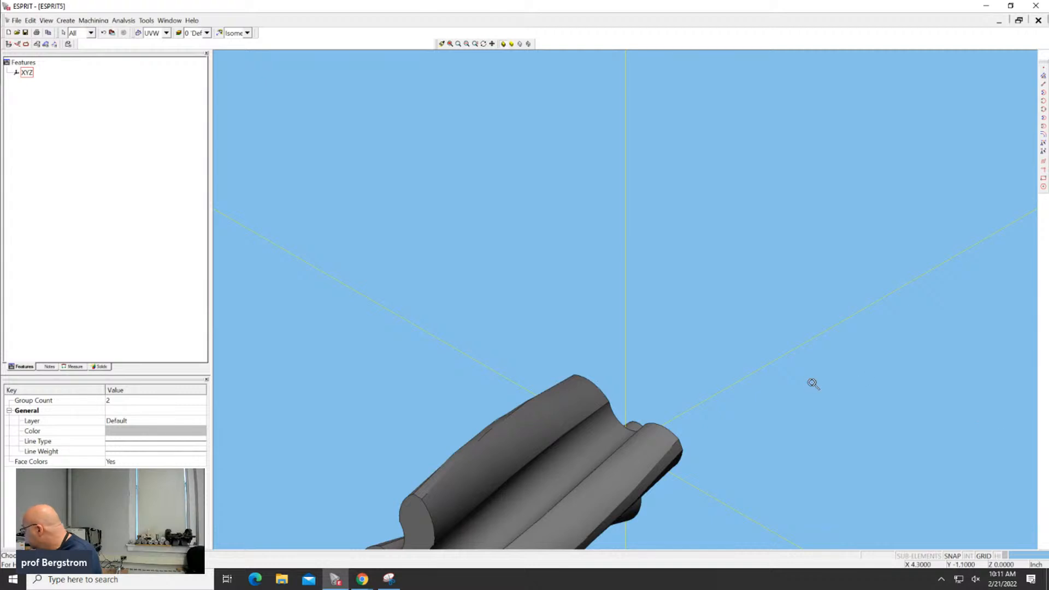
Step: Inspect the shaft end of the rotated screw and return to the isometric view
scroll(813, 384, "up", 1)
scroll(743, 379, "down", 1)
middle_click_drag(818, 406, 716, 438)
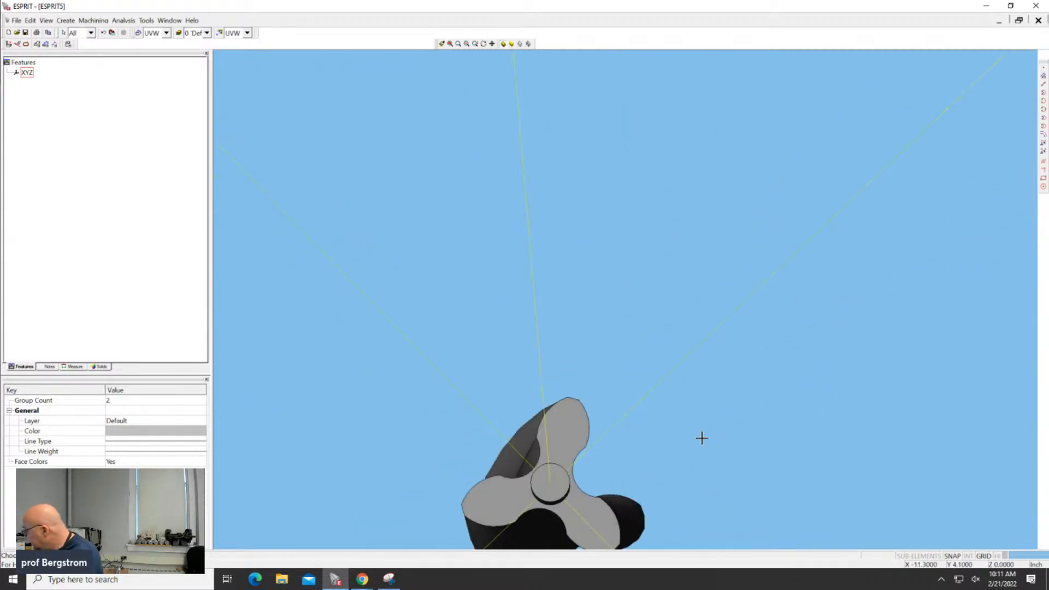
scroll(541, 478, "up", 2)
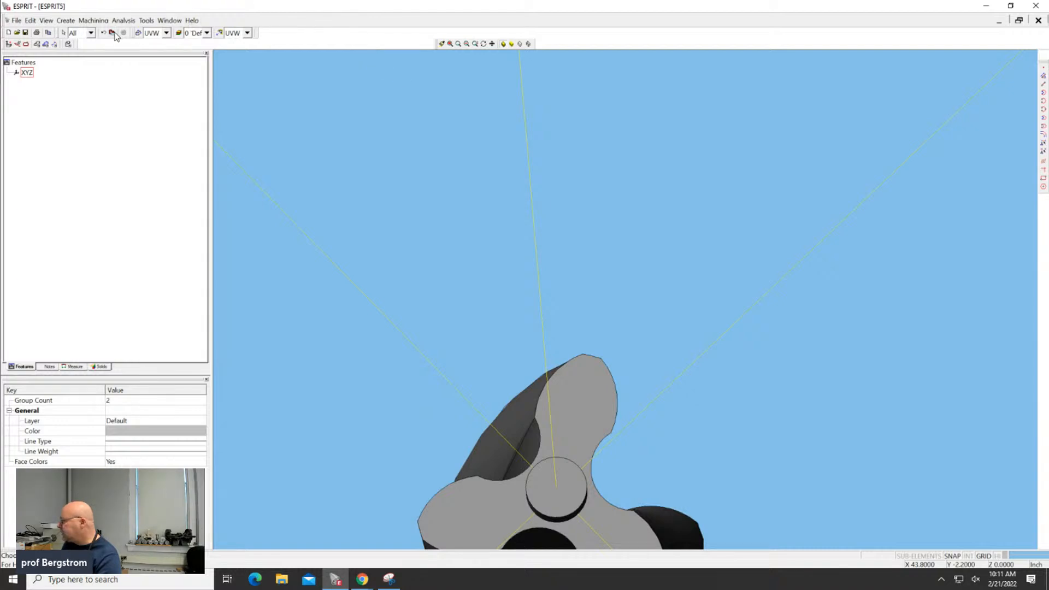
left_click(237, 32)
left_click(237, 62)
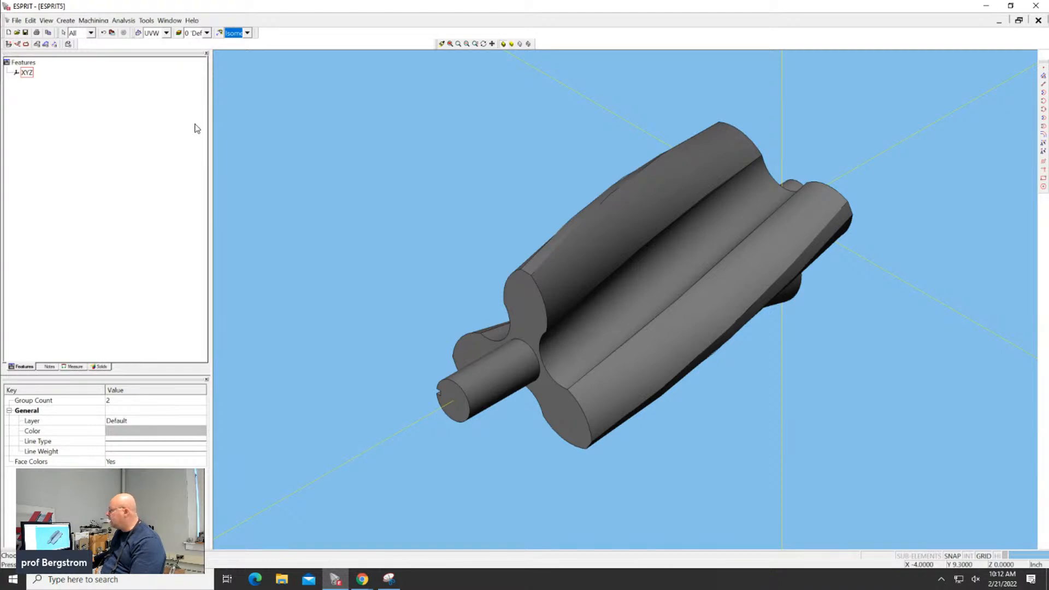
Step: Undock the Smart Toolbar and dock it again in its own row below the standard toolbar
left_click_drag(256, 120, 295, 100)
left_click(265, 88)
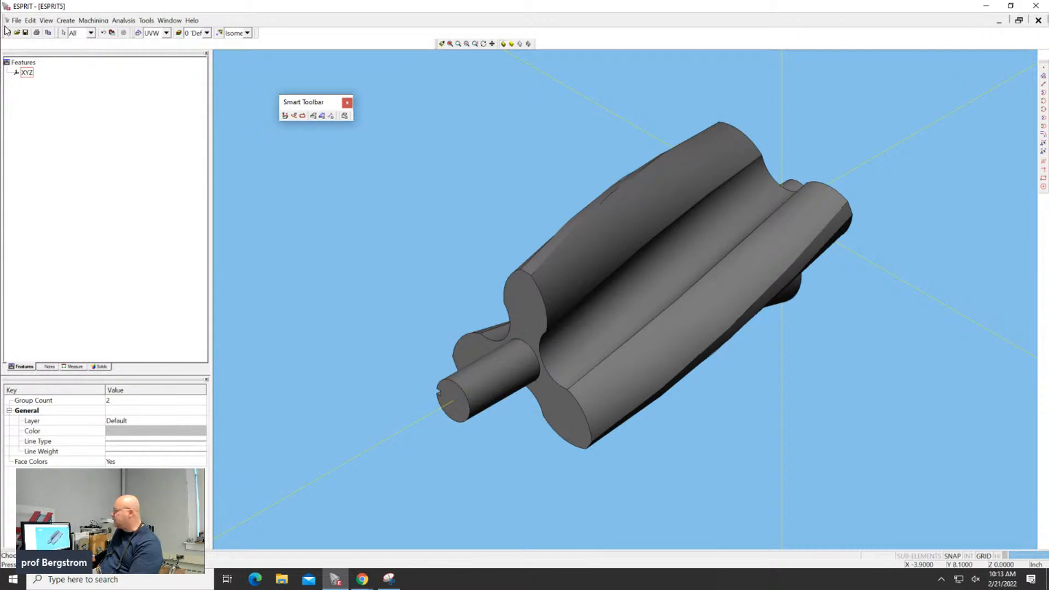
left_click_drag(304, 102, 8, 31)
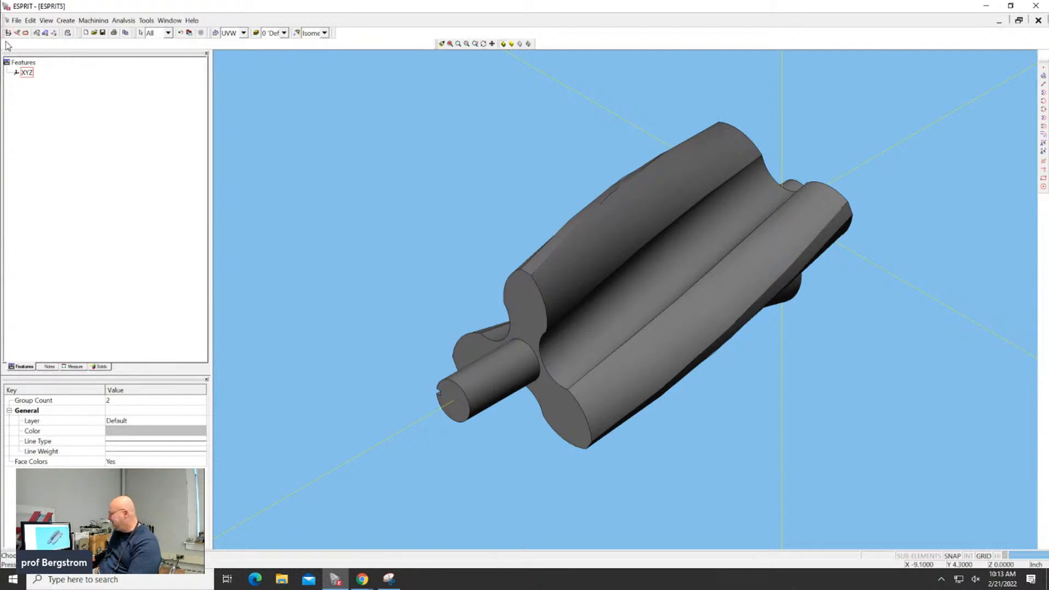
left_click_drag(6, 52, 7, 52)
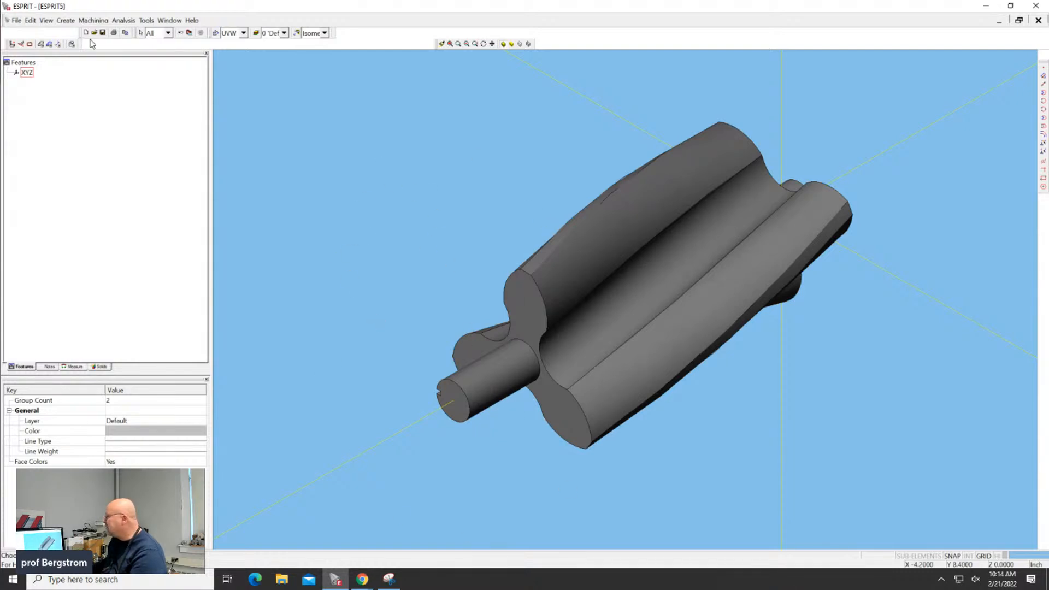
Step: Switch to SolidTurn machining and display the Common Machining tools
left_click(20, 45)
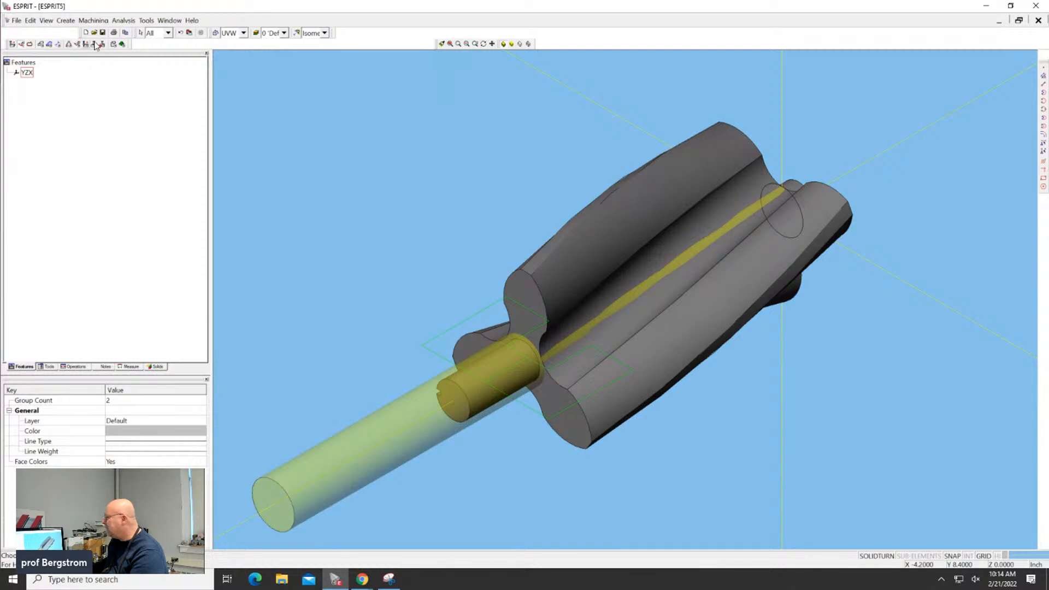
left_click(113, 45)
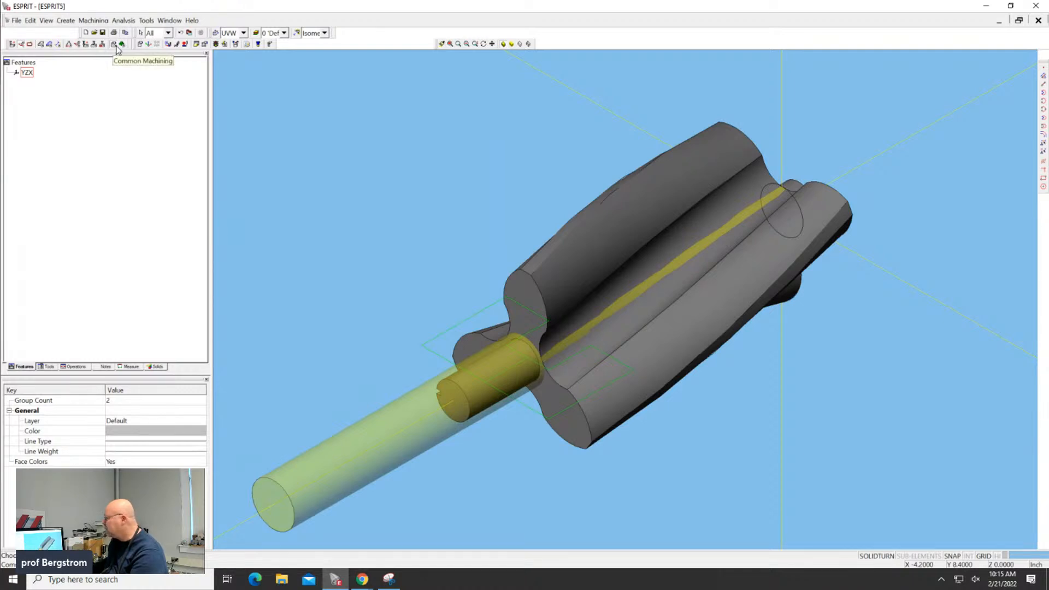
Step: Open the SolidTurn machine setup and set the machine name to ST30 SSY
left_click(75, 21)
mouse_move(93, 20)
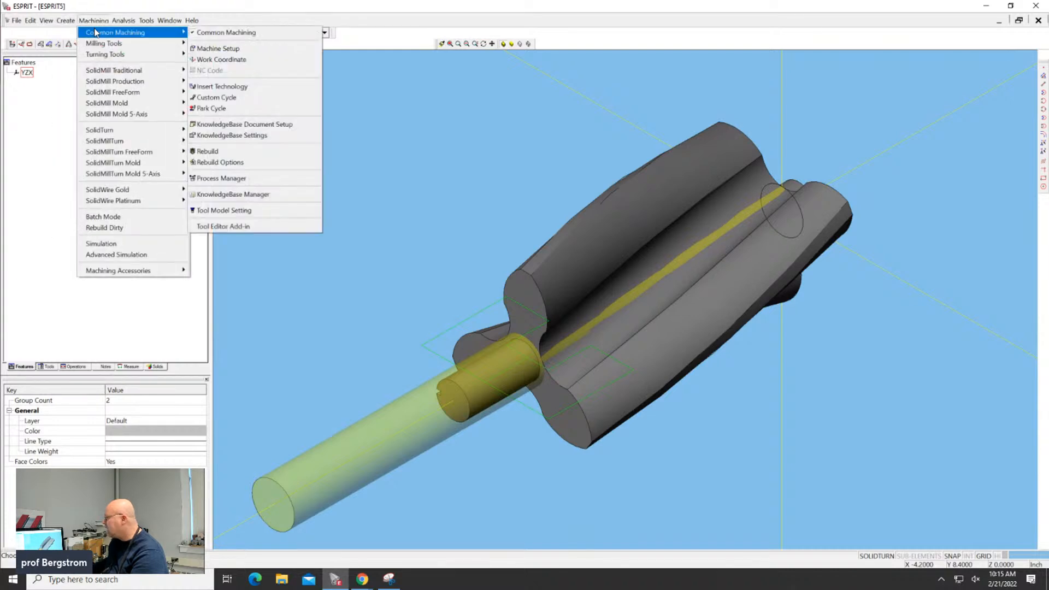
left_click(217, 48)
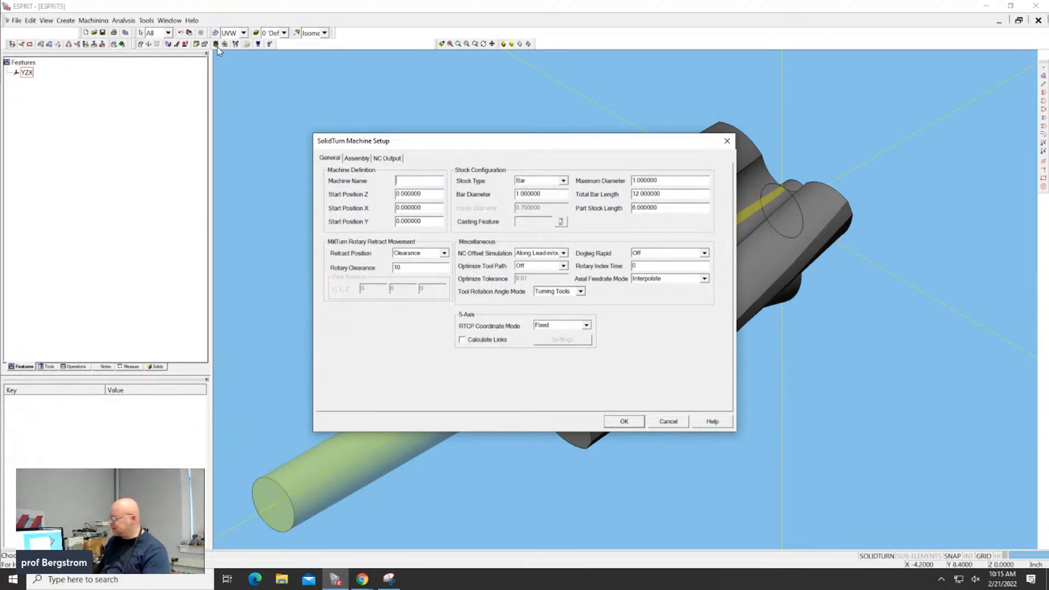
left_click(426, 180)
type("ST30")
type("SSY")
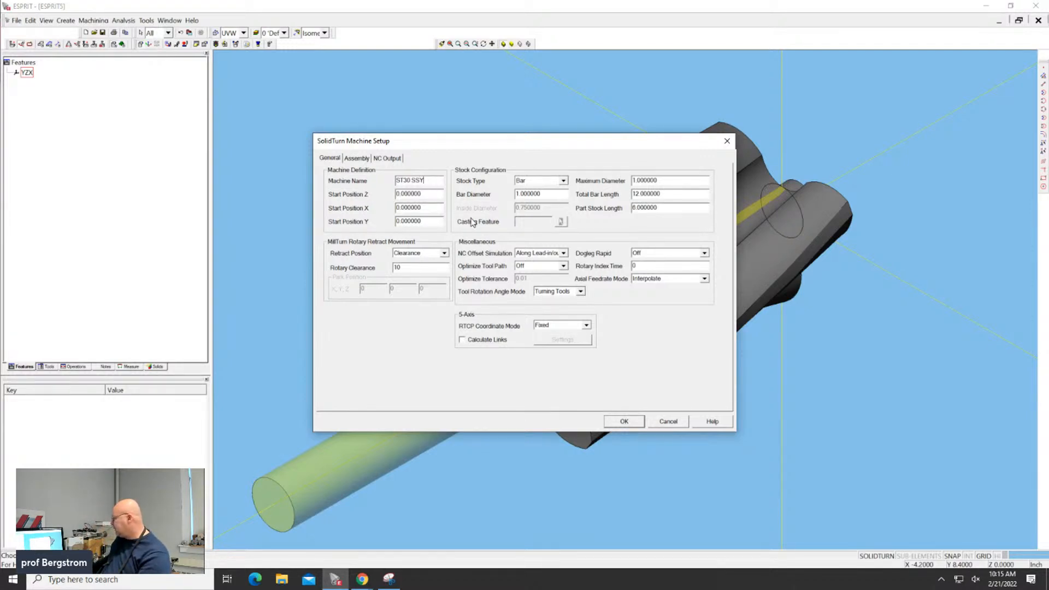
Step: In the NC output settings, set the program name to Screew 62 and the program number to 55756
left_click(357, 160)
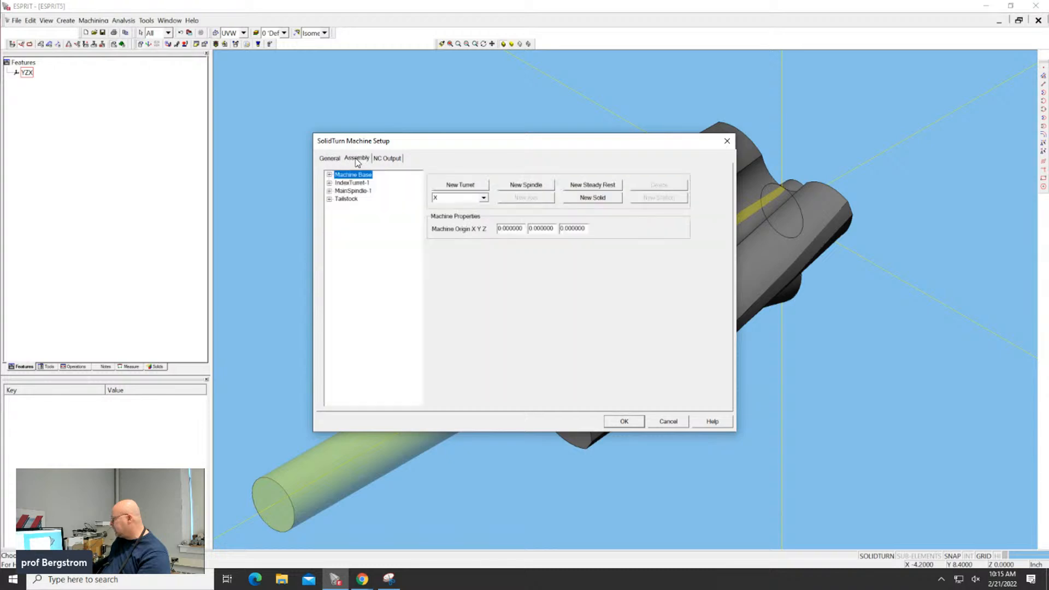
left_click(388, 159)
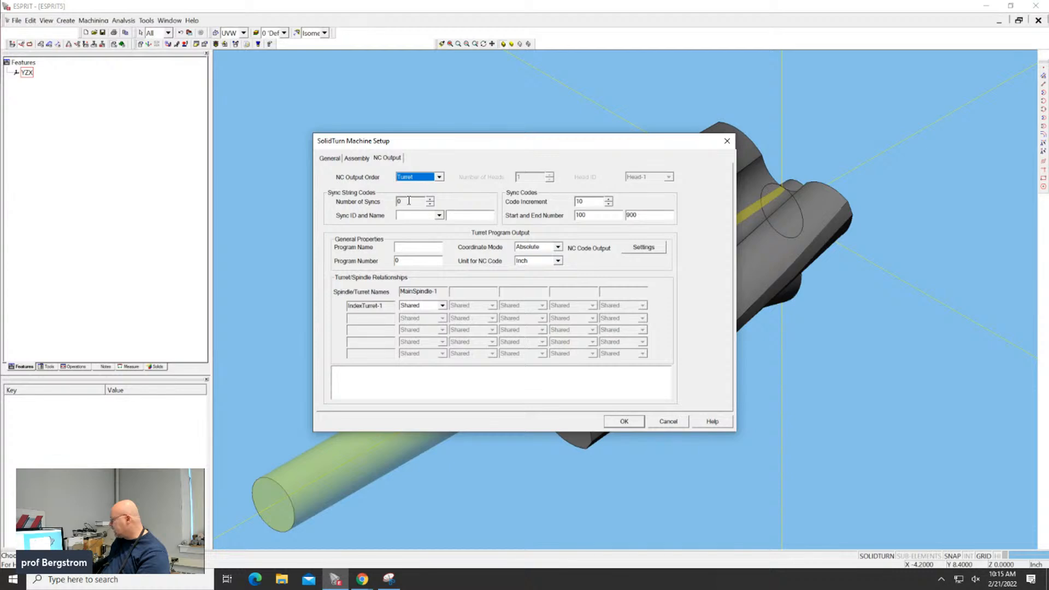
left_click(419, 250)
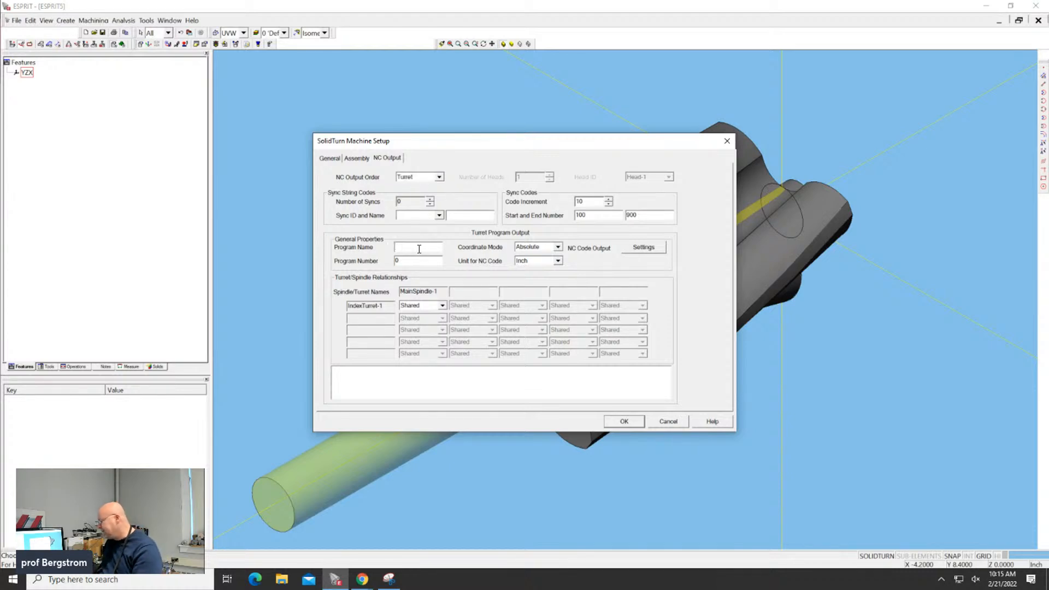
type("Sc")
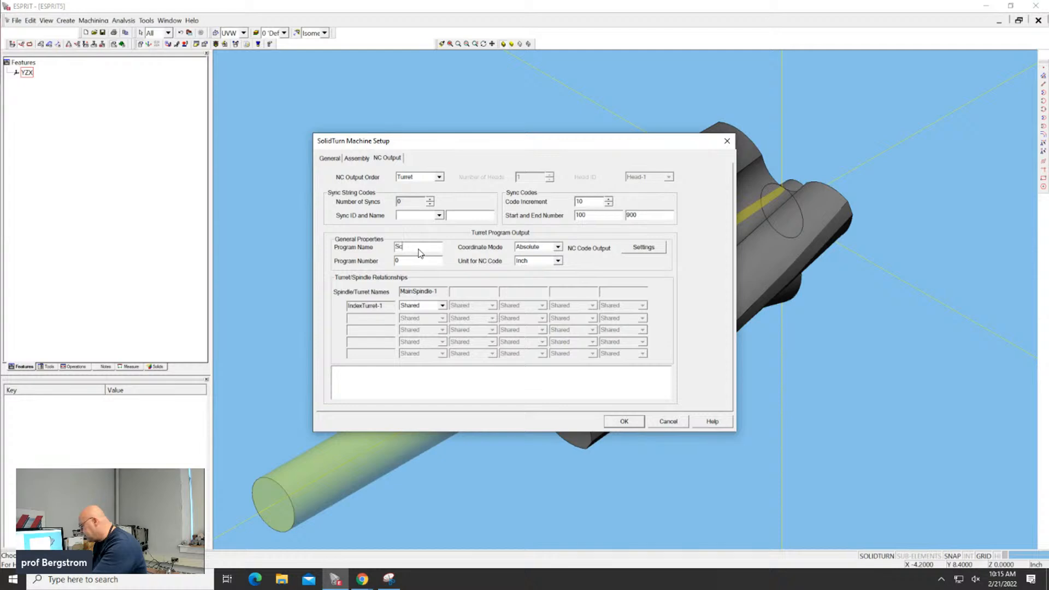
type("reew 62")
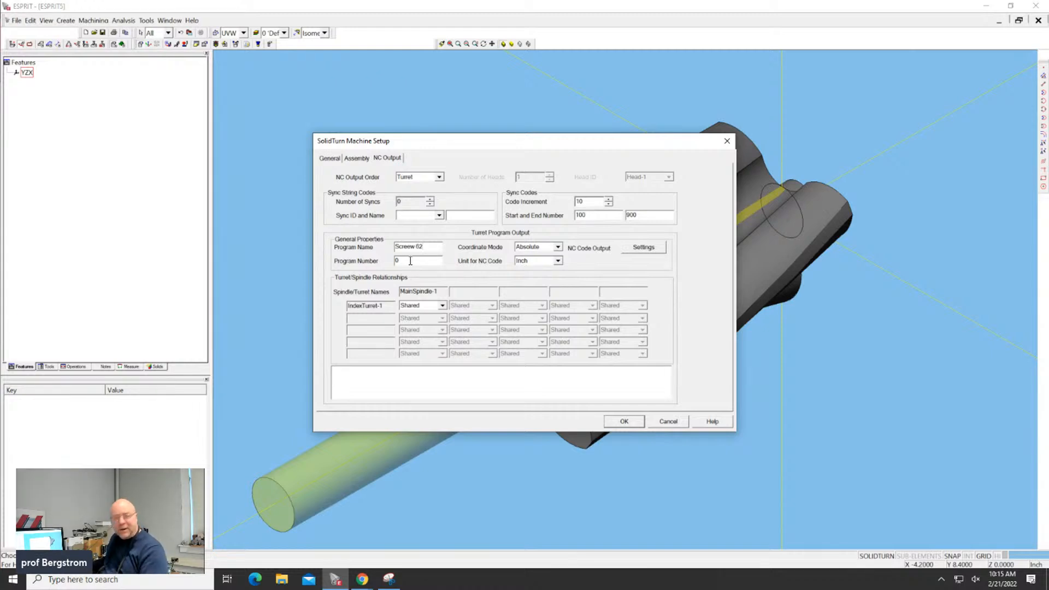
left_click_drag(411, 261, 338, 264)
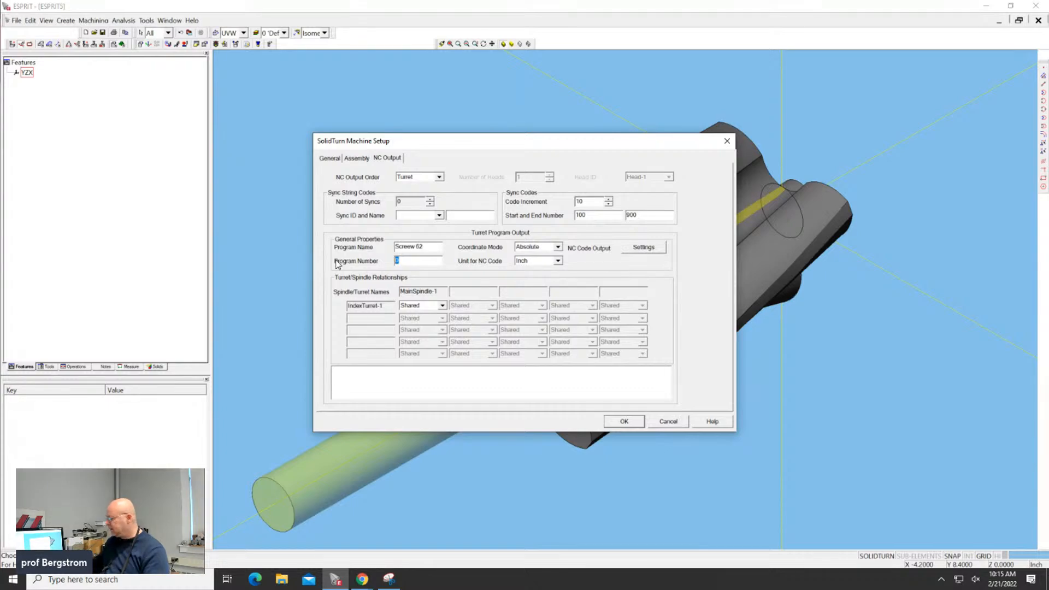
type("55756798")
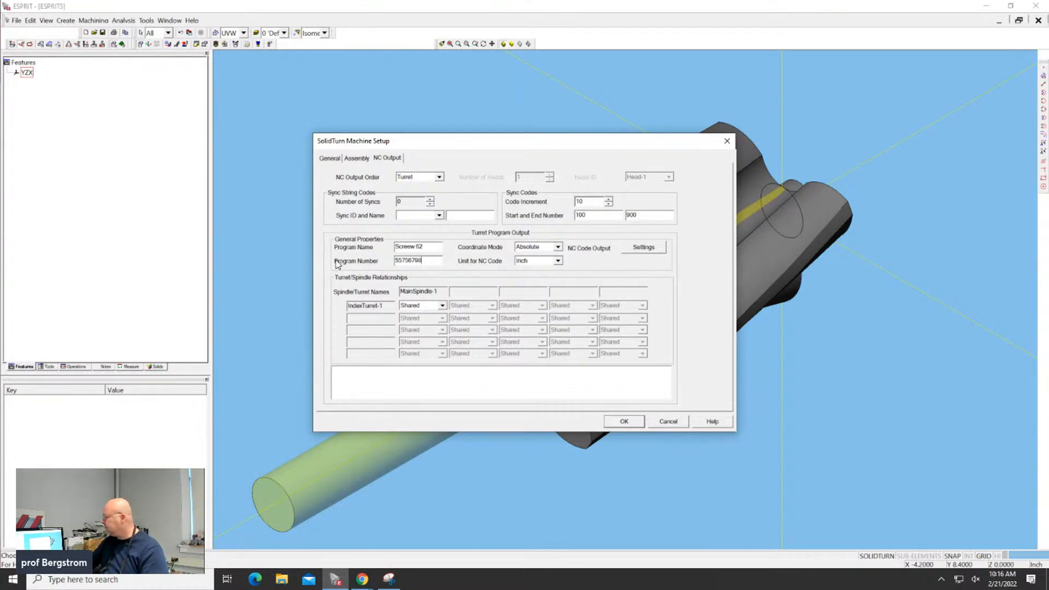
key("BackSpace")
key("BackSpace")
key("BackSpace")
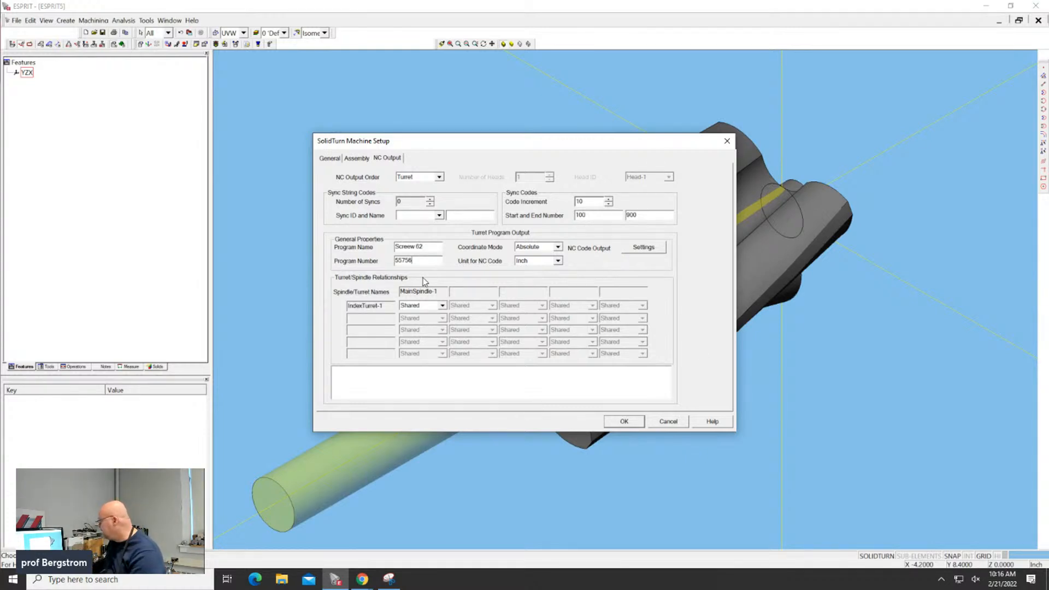
Step: Keep the stock type as Bar, set both the bar diameter and maximum diameter to 4 inches, and apply the machine setup
left_click(332, 158)
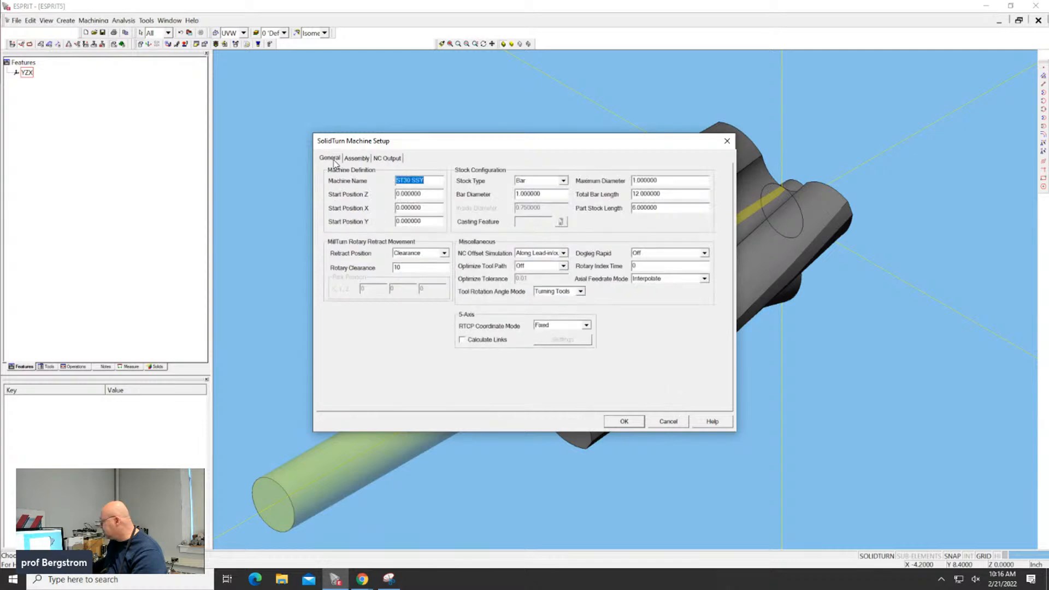
left_click(537, 182)
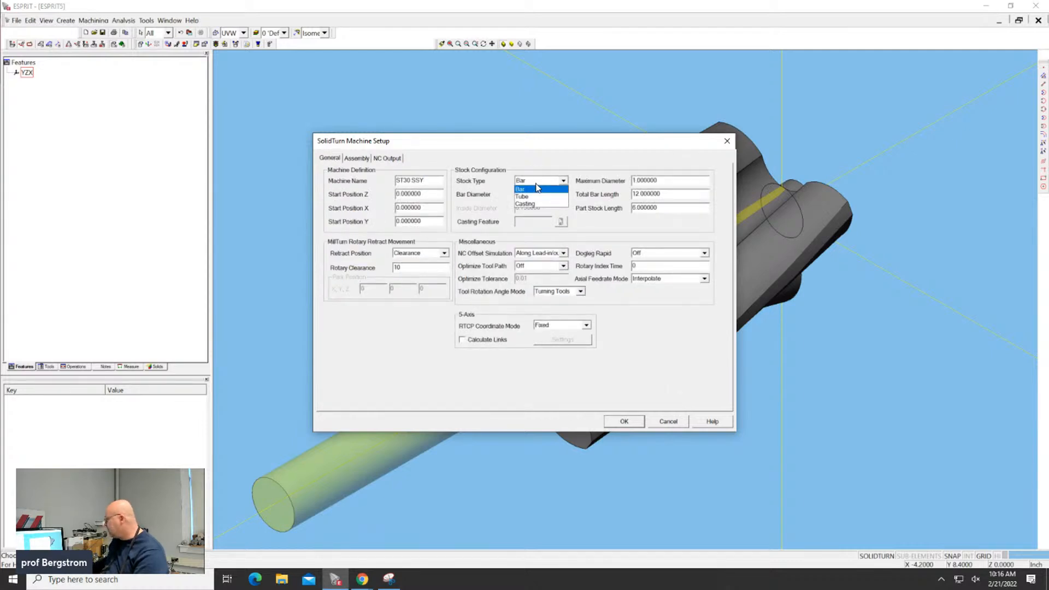
left_click(550, 152)
left_click(525, 181)
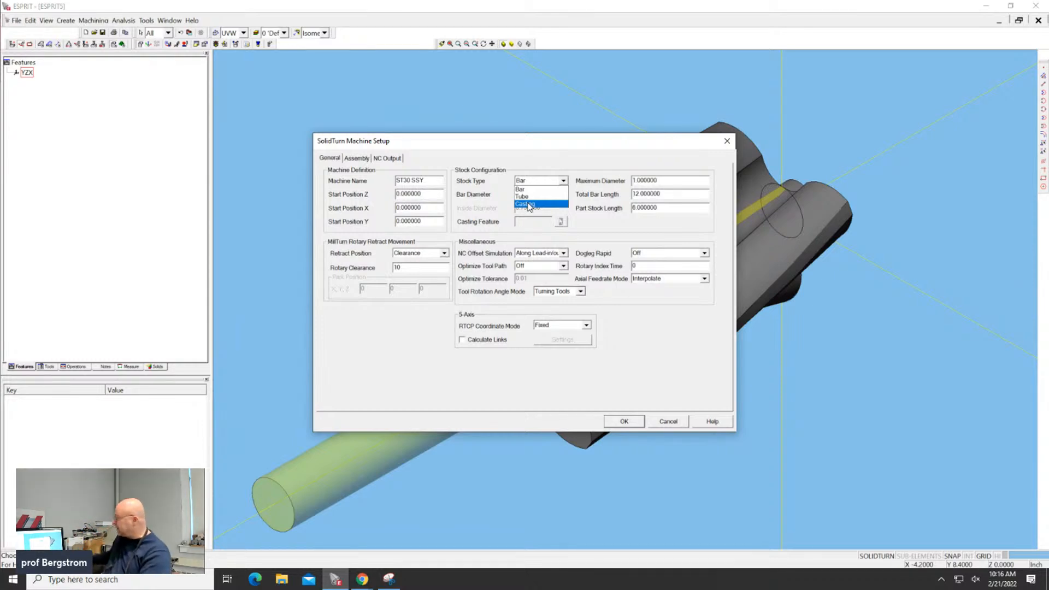
left_click(530, 184)
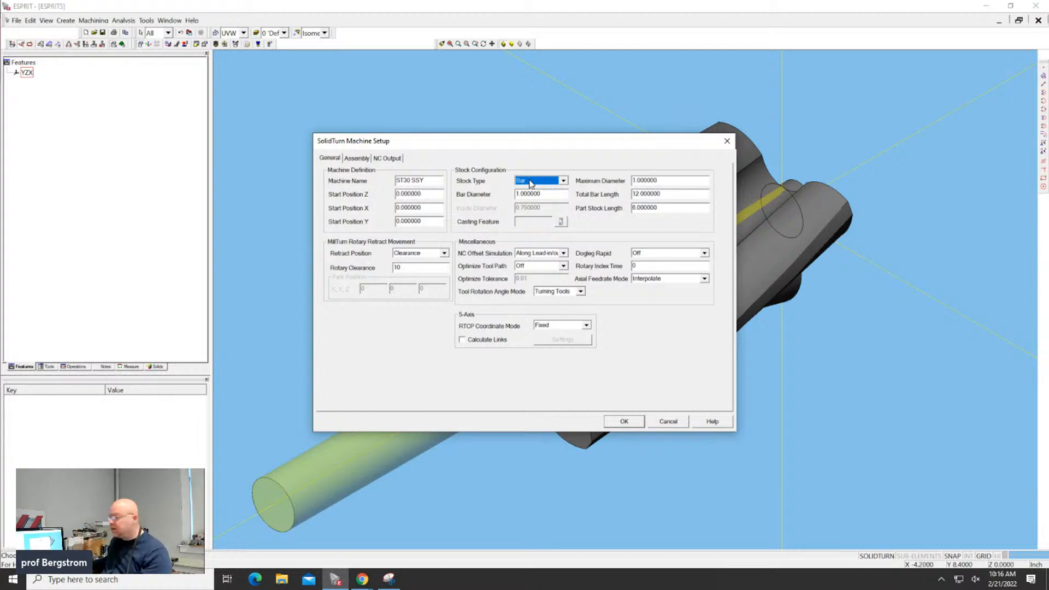
left_click(535, 194)
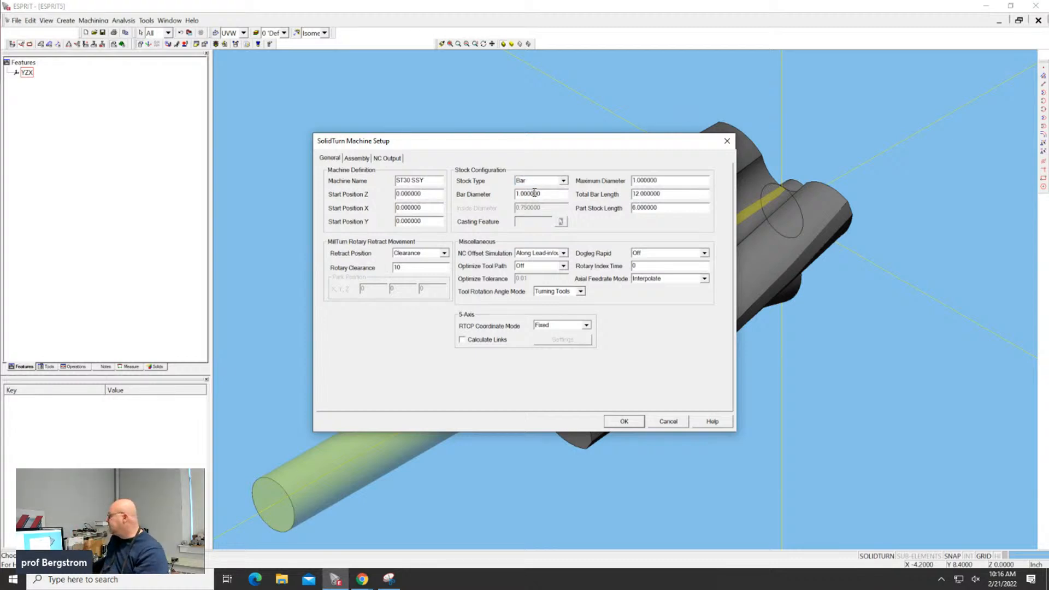
left_click_drag(550, 191, 473, 185)
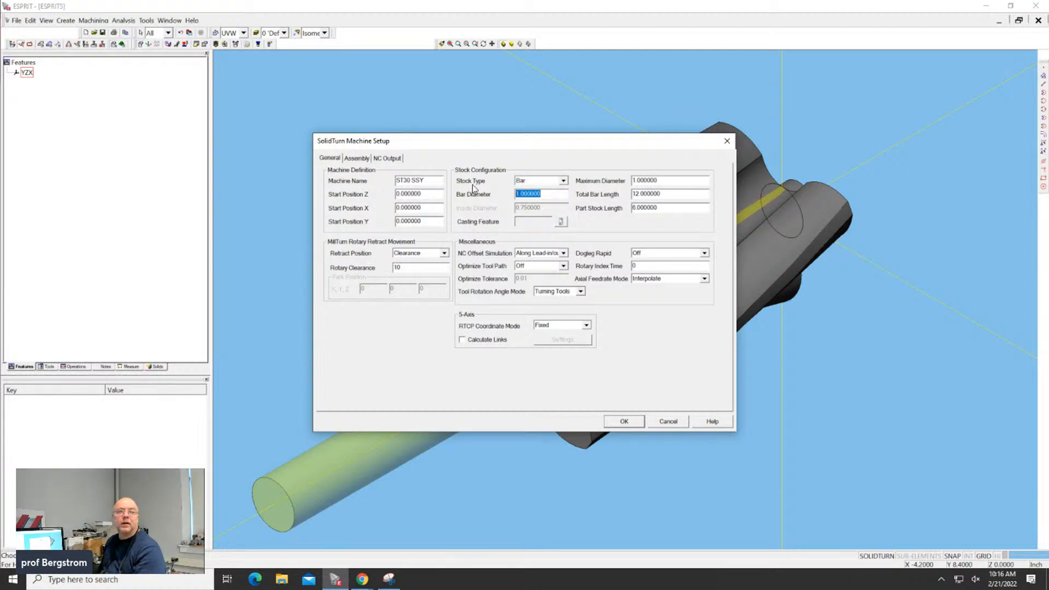
type("4")
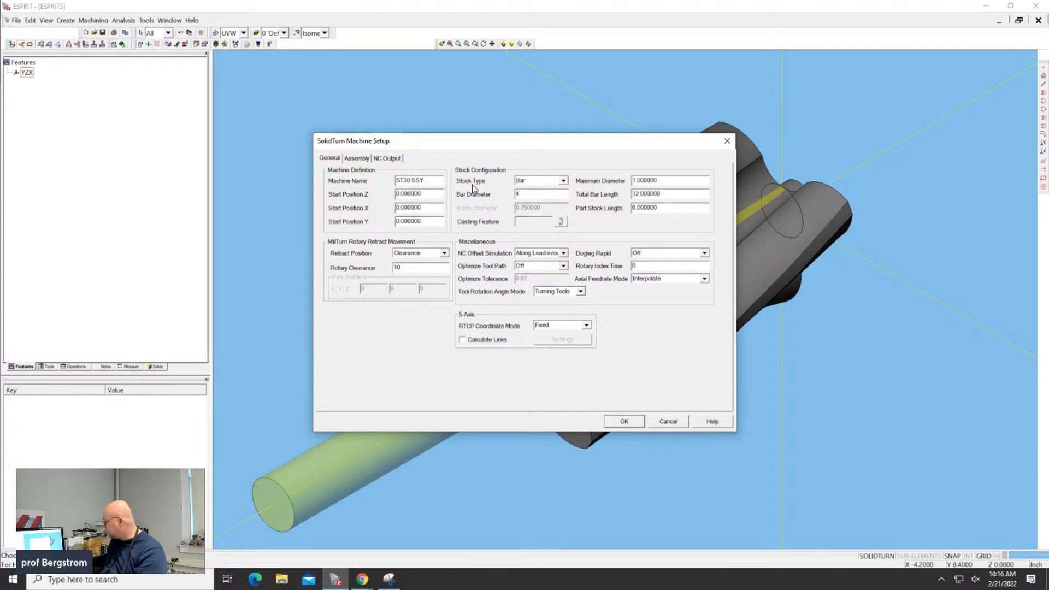
left_click_drag(665, 181, 558, 189)
type("4")
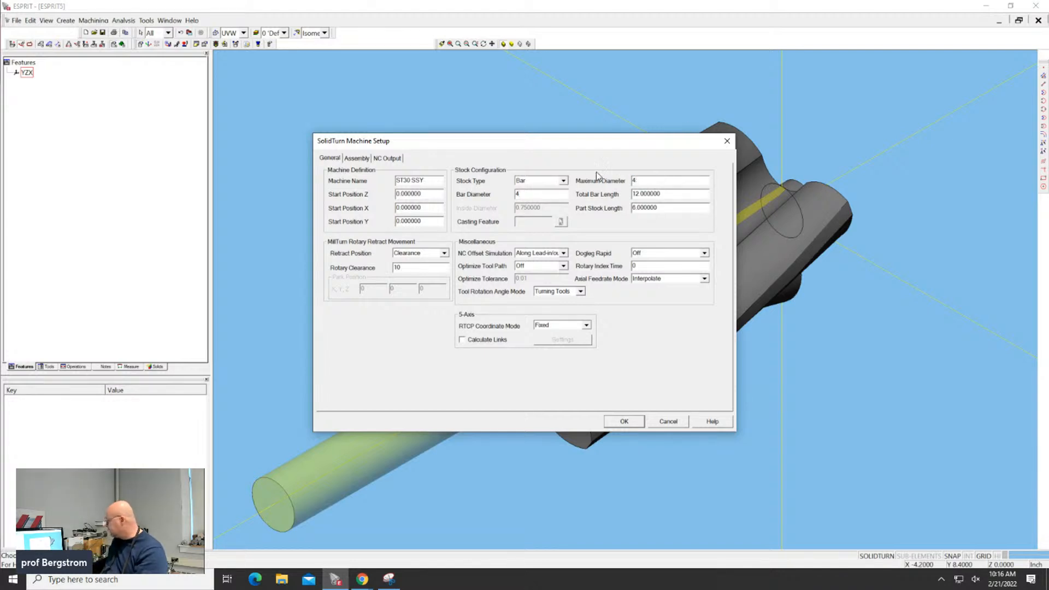
left_click(627, 422)
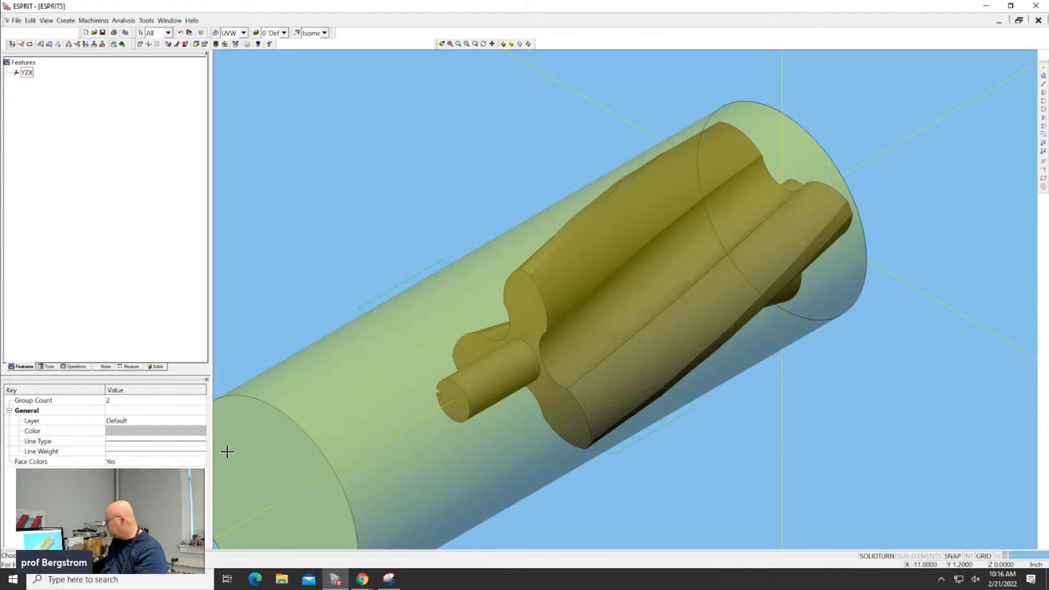
Step: Select only the screw's central shaft solid and set up a Translate move for it
scroll(354, 424, "down", 3)
middle_click_drag(391, 400, 487, 204)
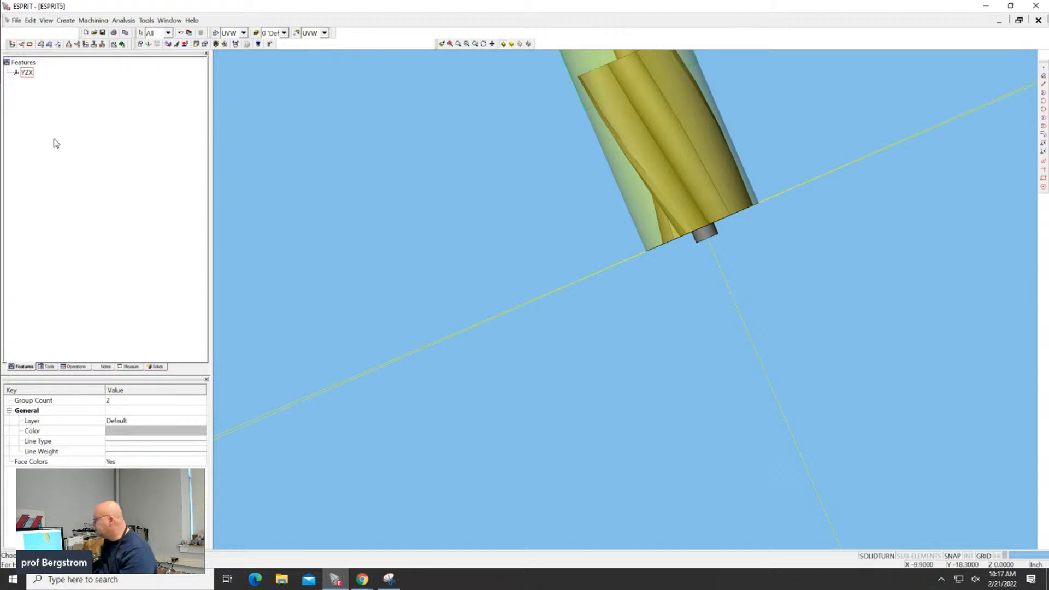
left_click(309, 36)
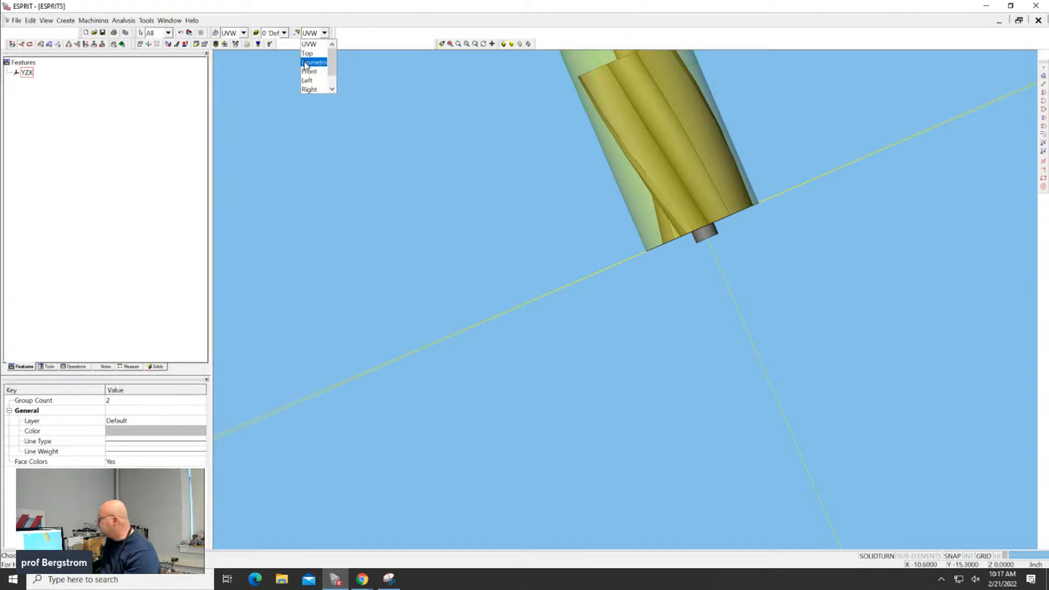
left_click(306, 63)
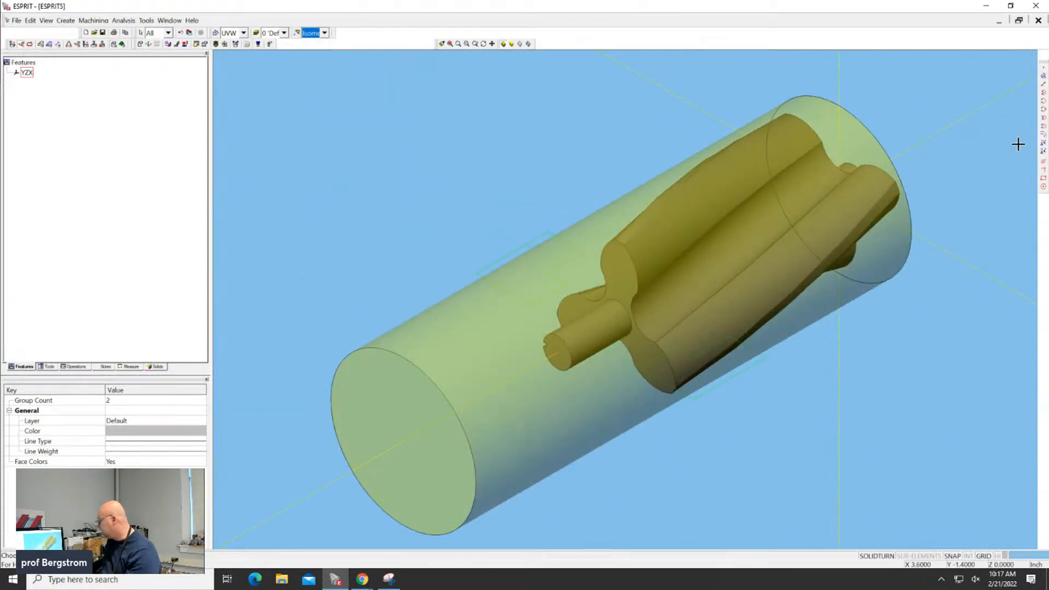
middle_click_drag(974, 121, 933, 159)
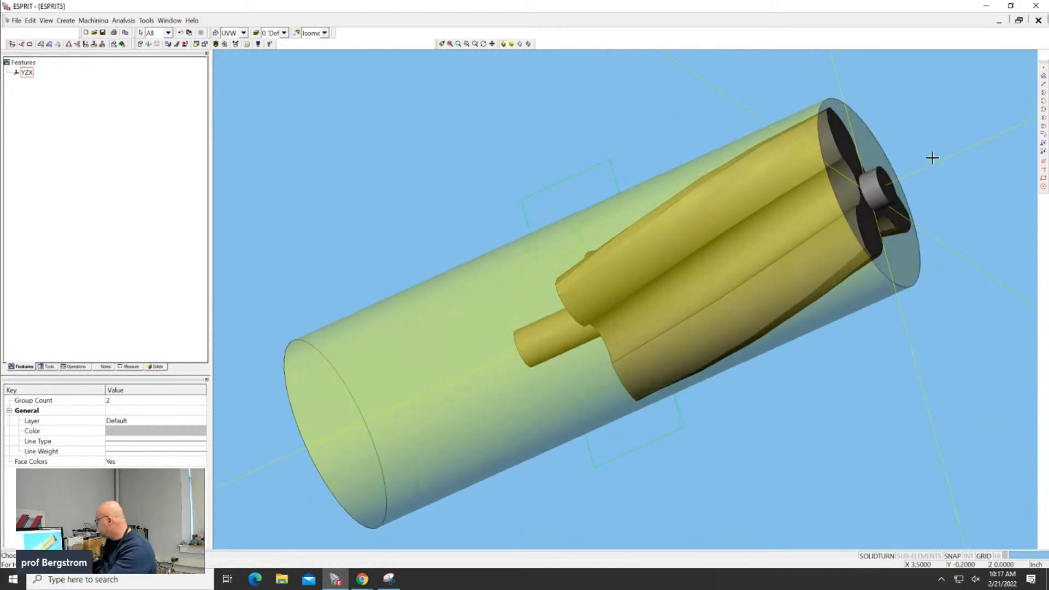
left_click(875, 186)
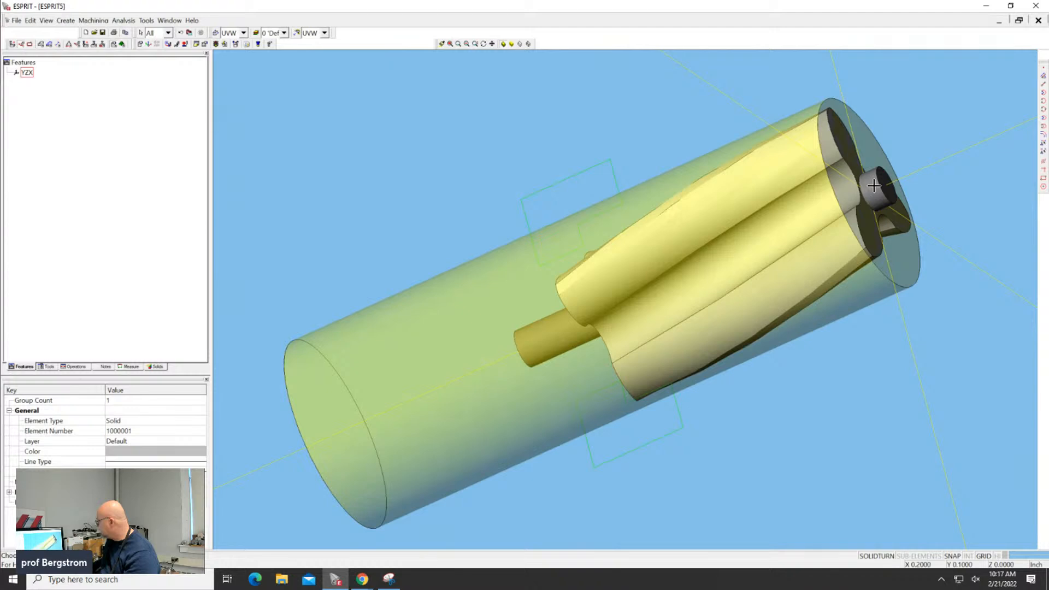
right_click(875, 186)
left_click(886, 191)
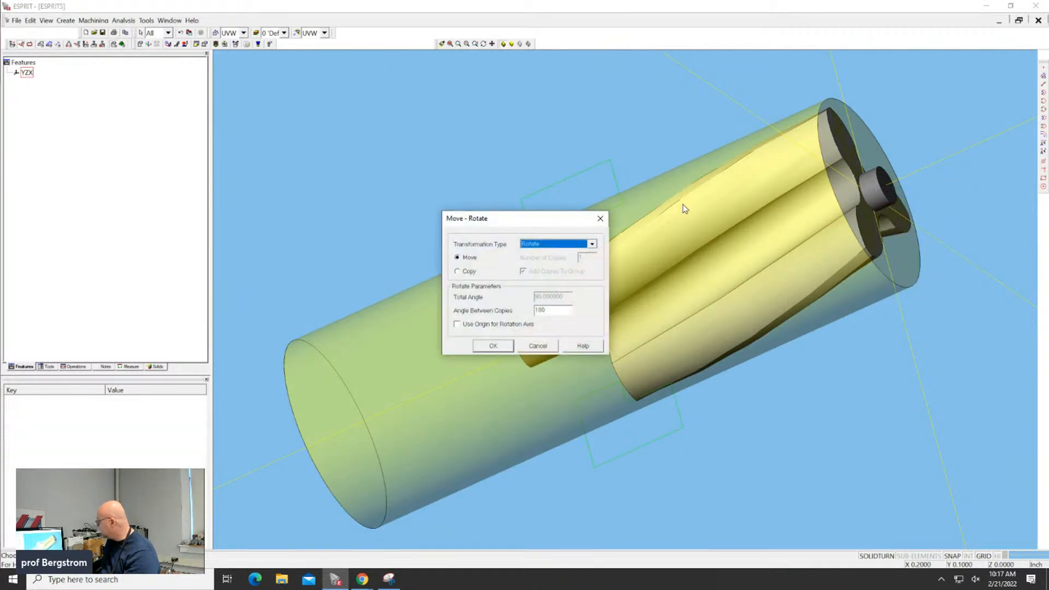
left_click(546, 244)
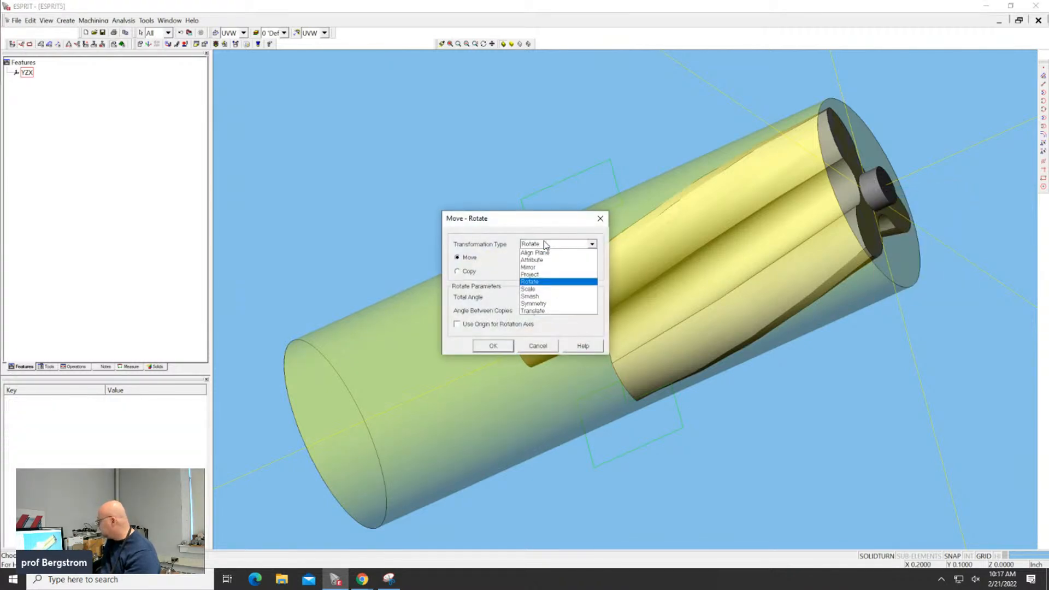
left_click(549, 311)
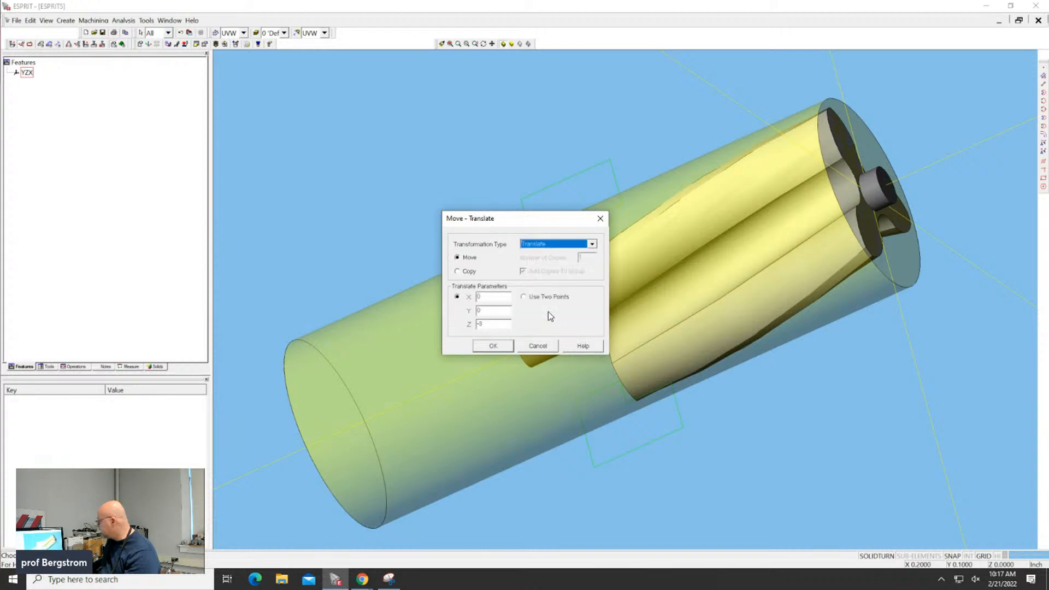
Step: Move the shaft by -.75 inch in X, with Y and Z at 0
double_click(482, 325)
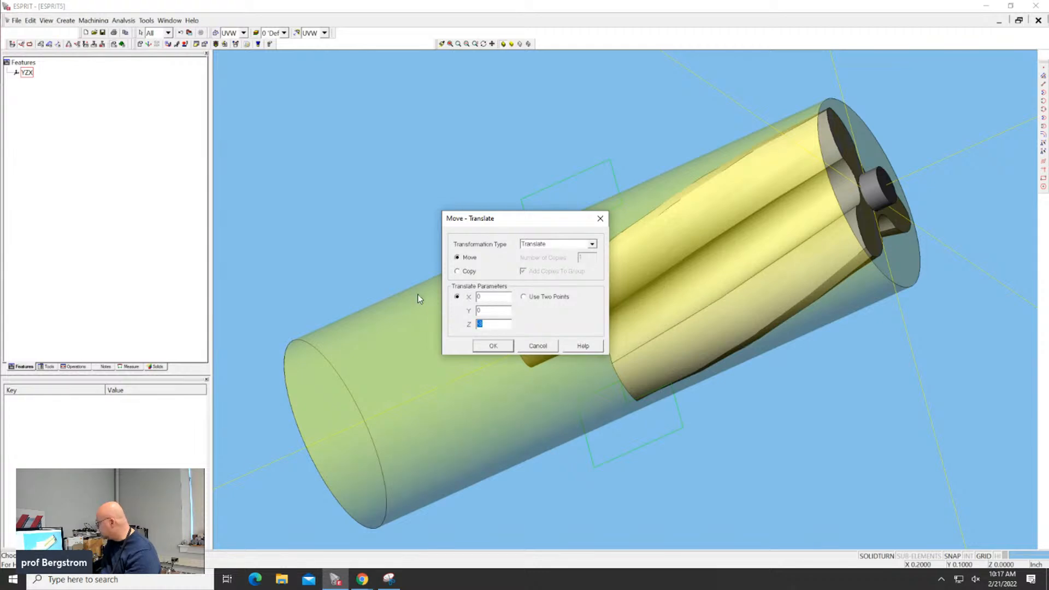
key("BackSpace")
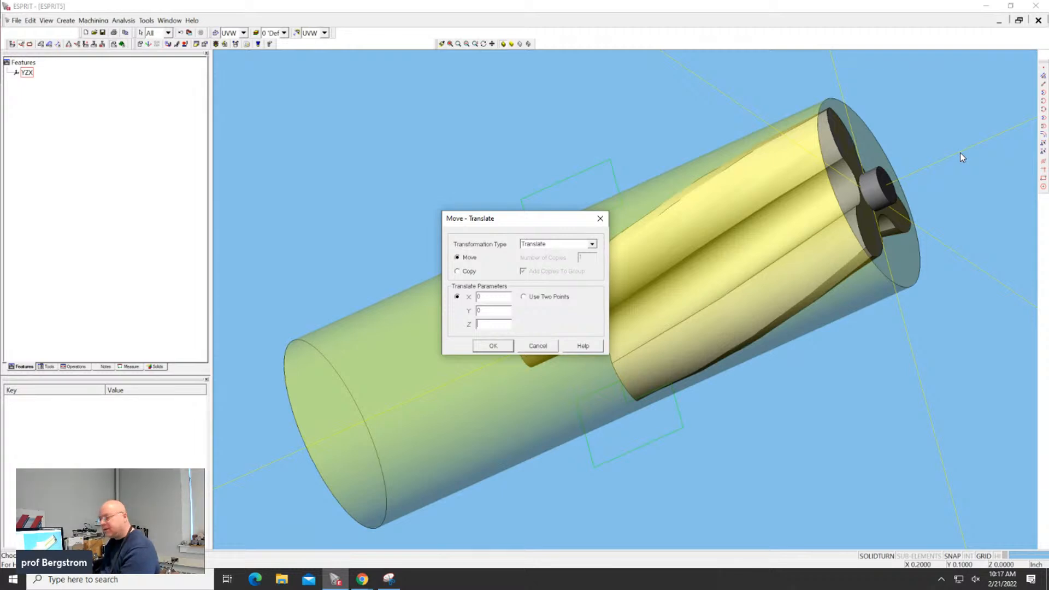
double_click(479, 296)
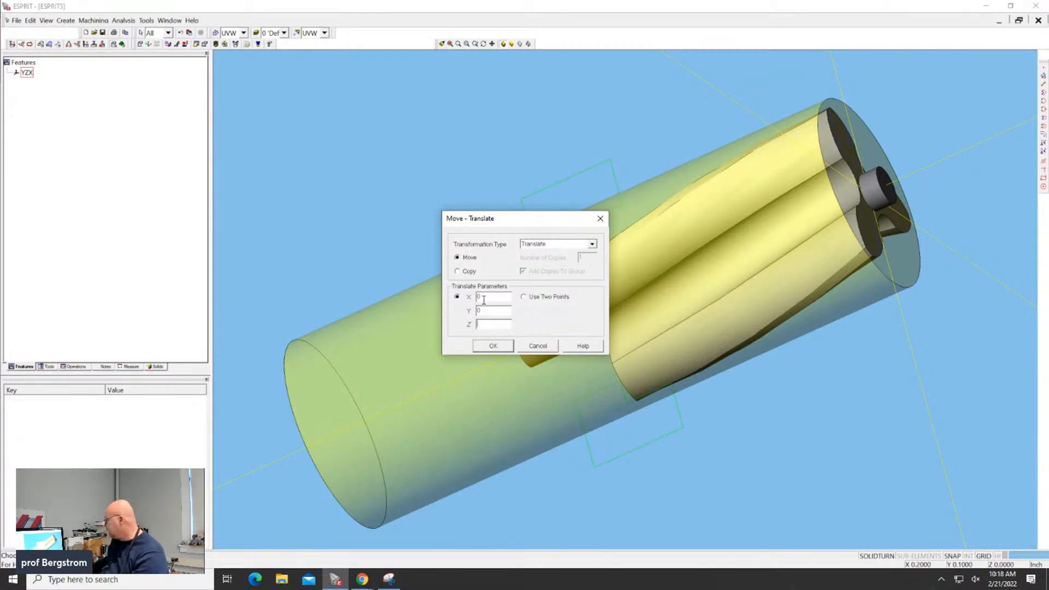
type("1")
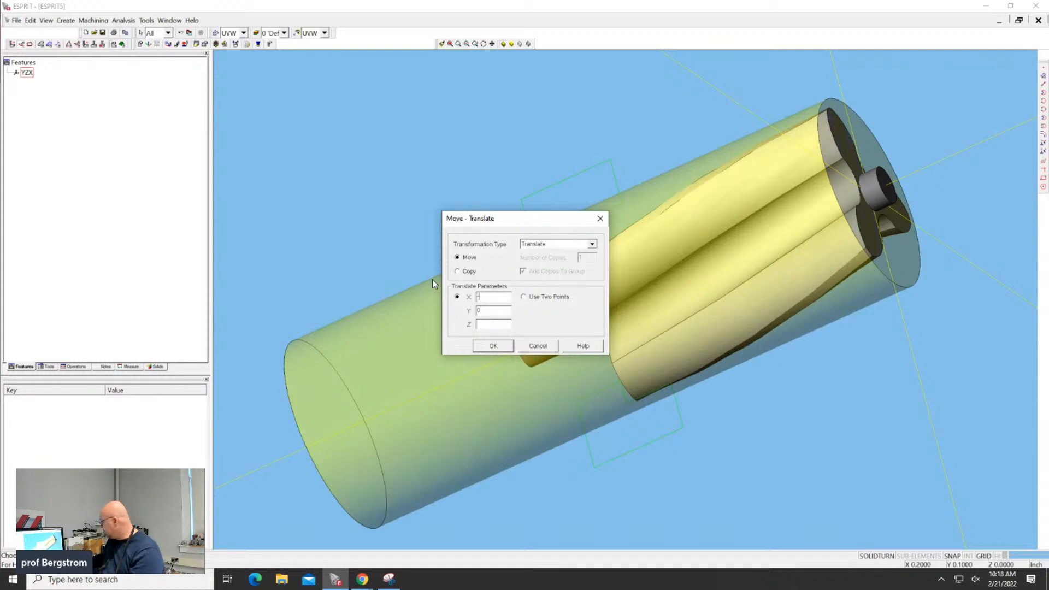
type(".75")
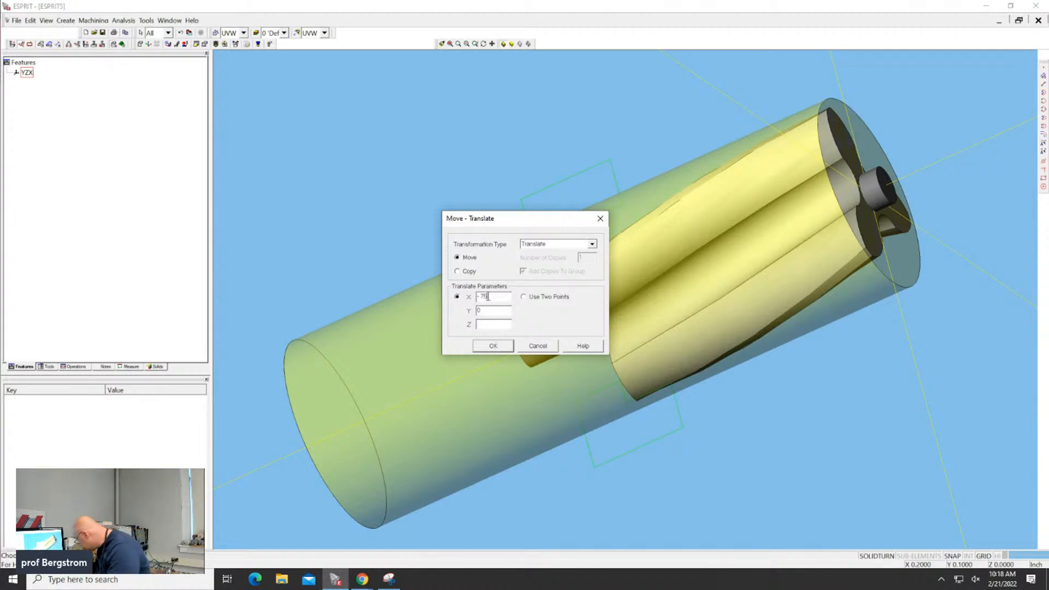
left_click(500, 347)
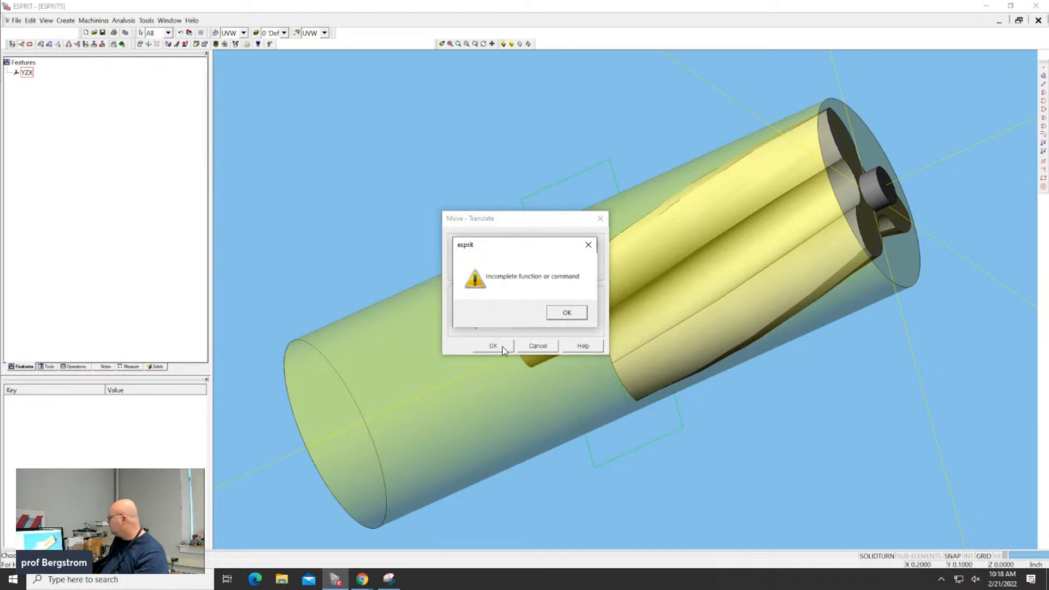
left_click(566, 313)
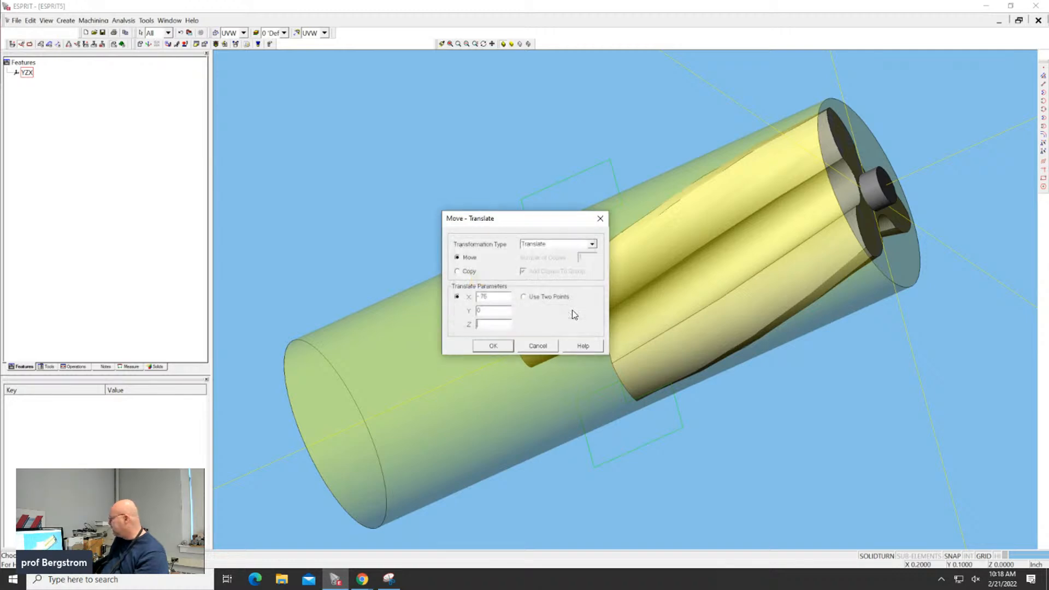
left_click(498, 325)
type("0")
left_click(492, 345)
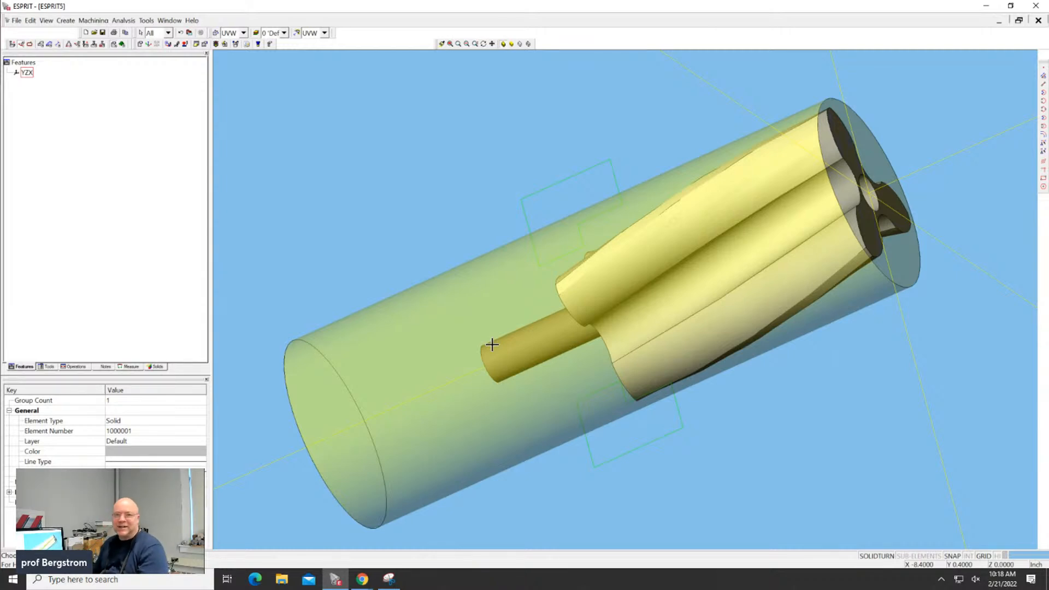
Step: Select the screw's lobed body and translate it by the same -.75 inch in X
left_click(845, 148)
right_click(845, 148)
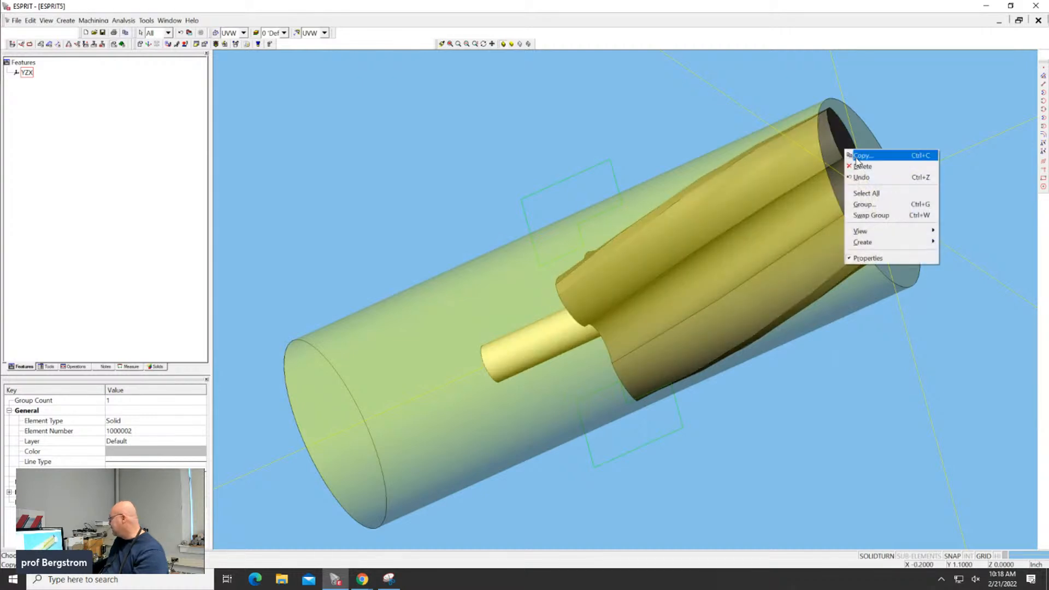
left_click(855, 156)
left_click(493, 346)
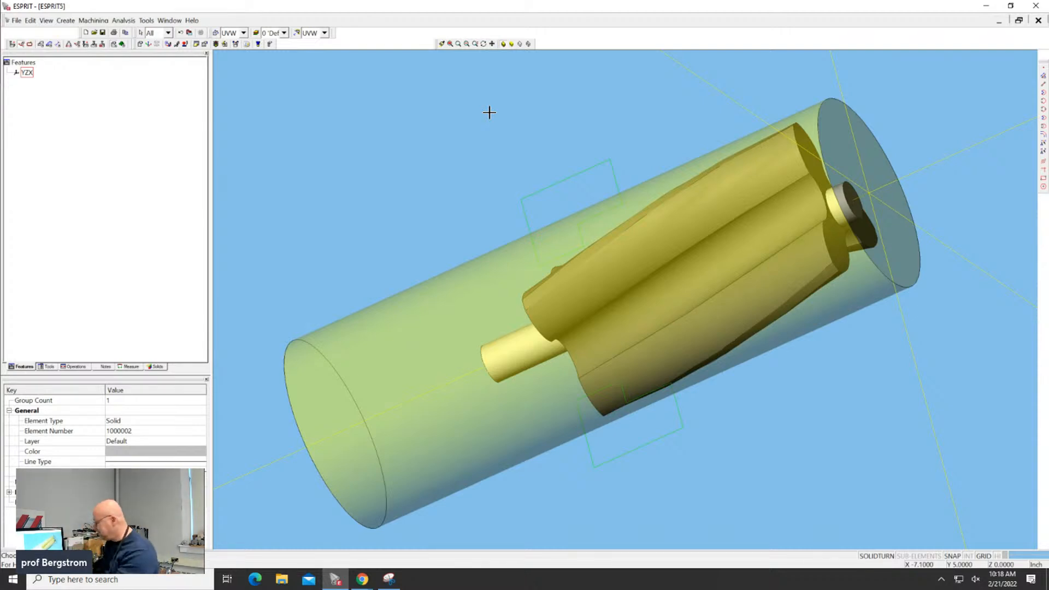
middle_click_drag(579, 159, 590, 56)
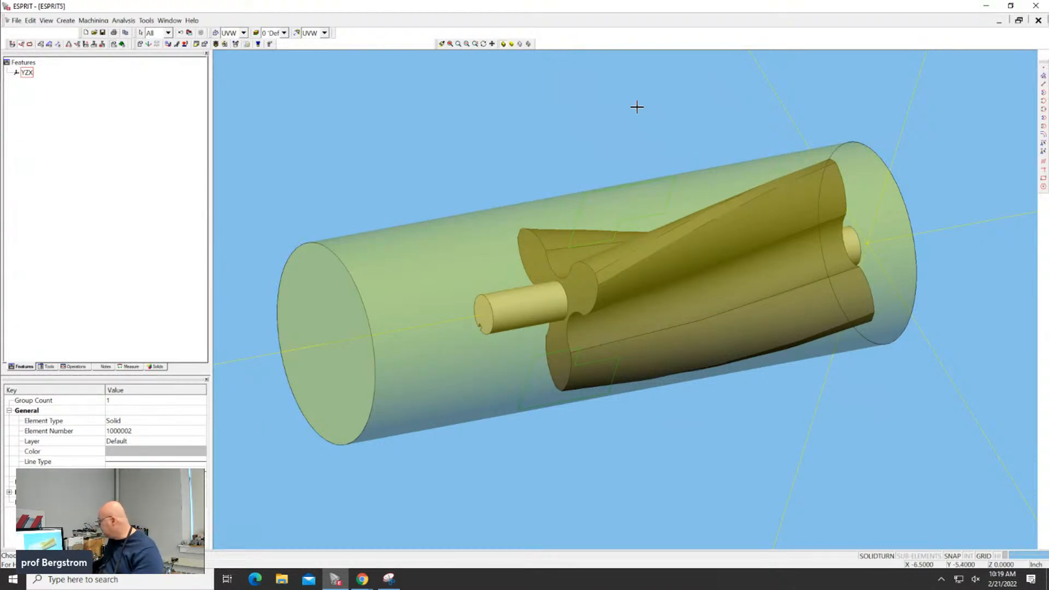
scroll(637, 108, "down", 2)
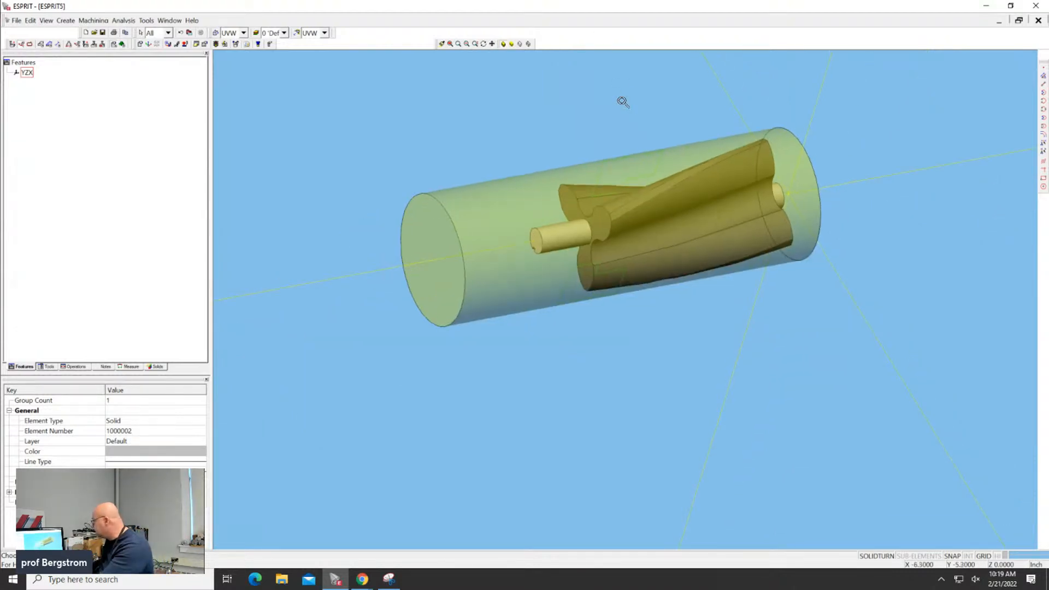
middle_click_drag(686, 120, 668, 111)
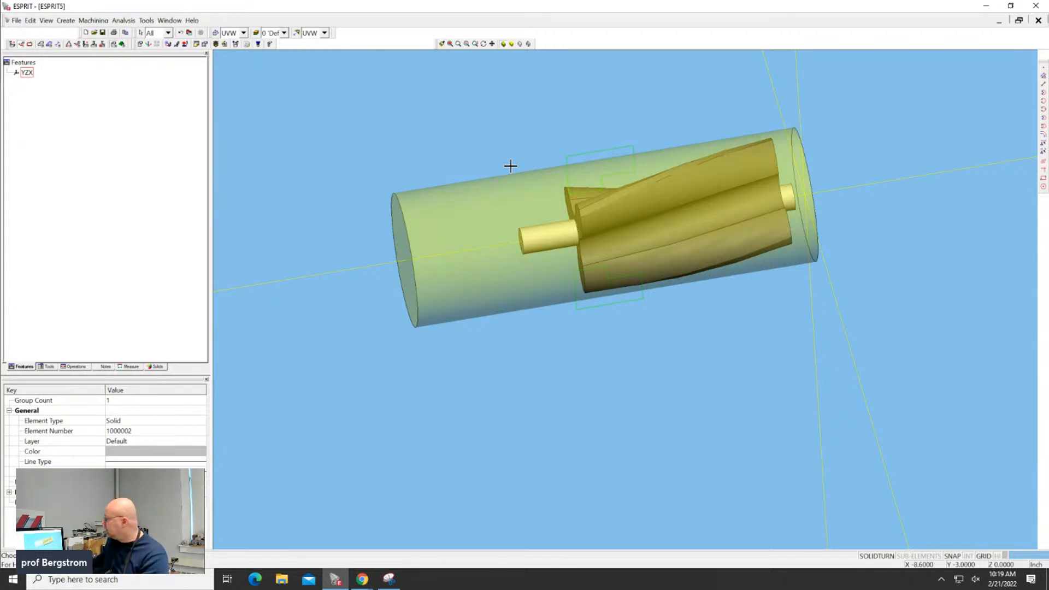
scroll(510, 165, "down", 3)
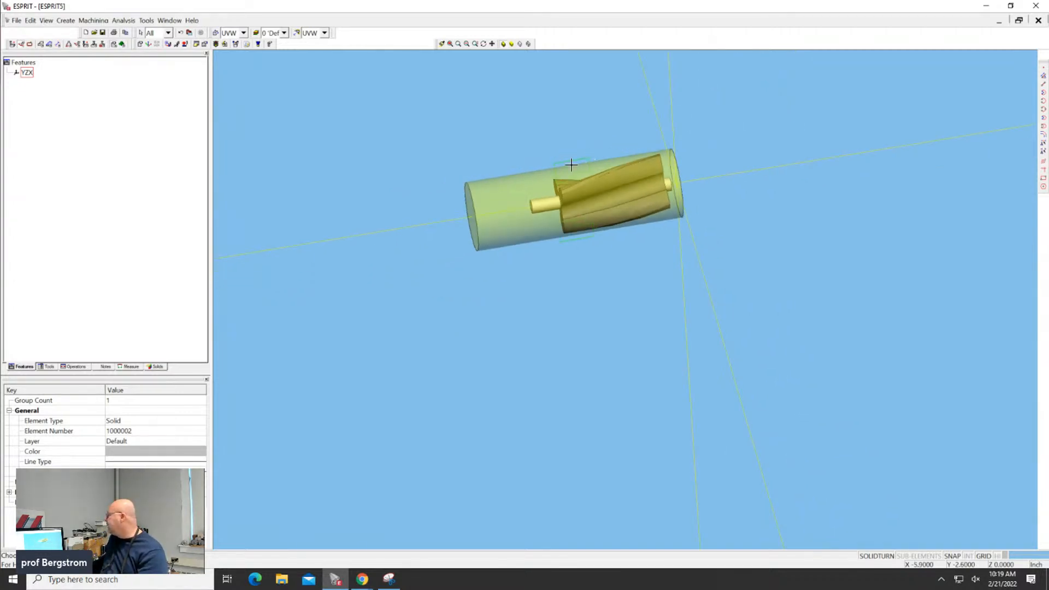
scroll(570, 166, "up", 3)
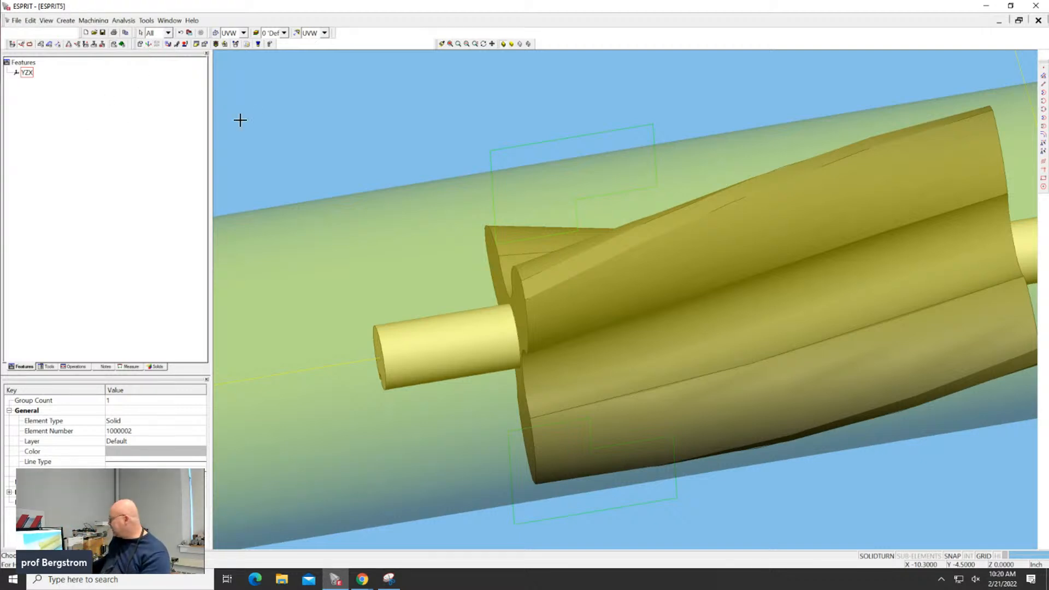
left_click(140, 45)
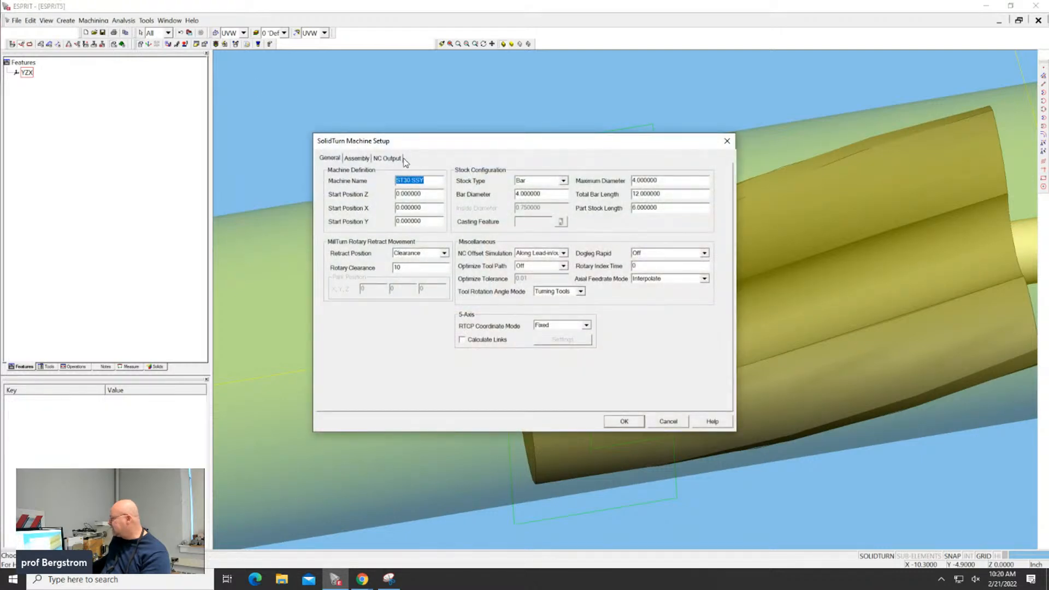
left_click_drag(482, 146, 471, 110)
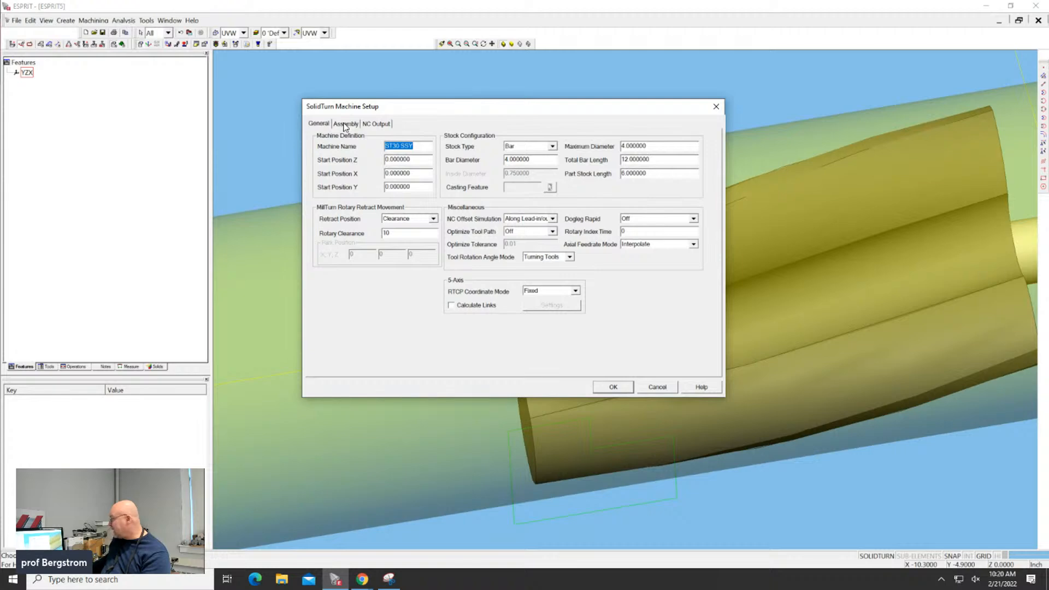
left_click(345, 125)
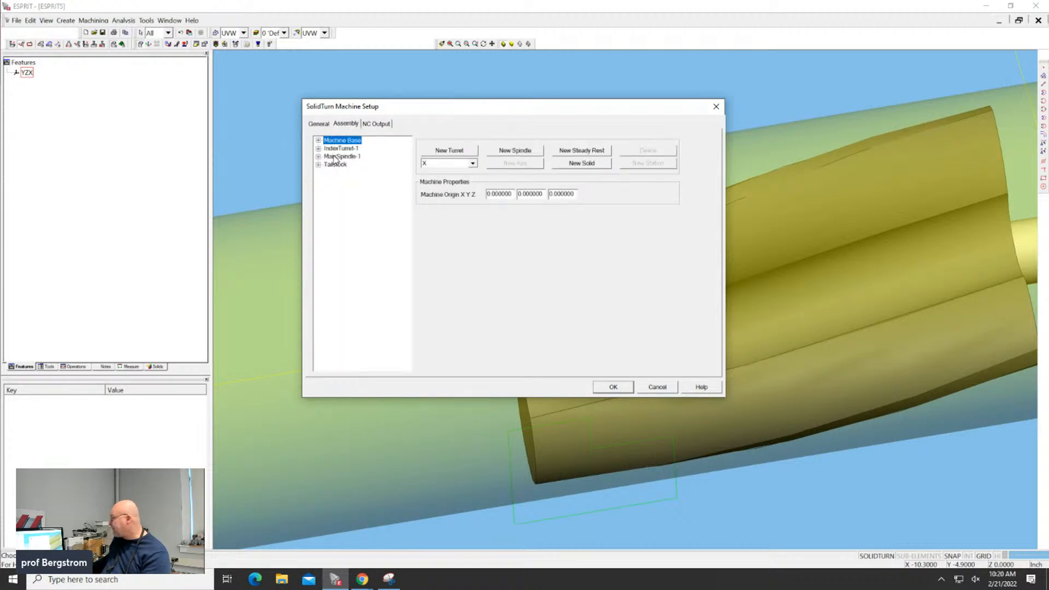
left_click(336, 157)
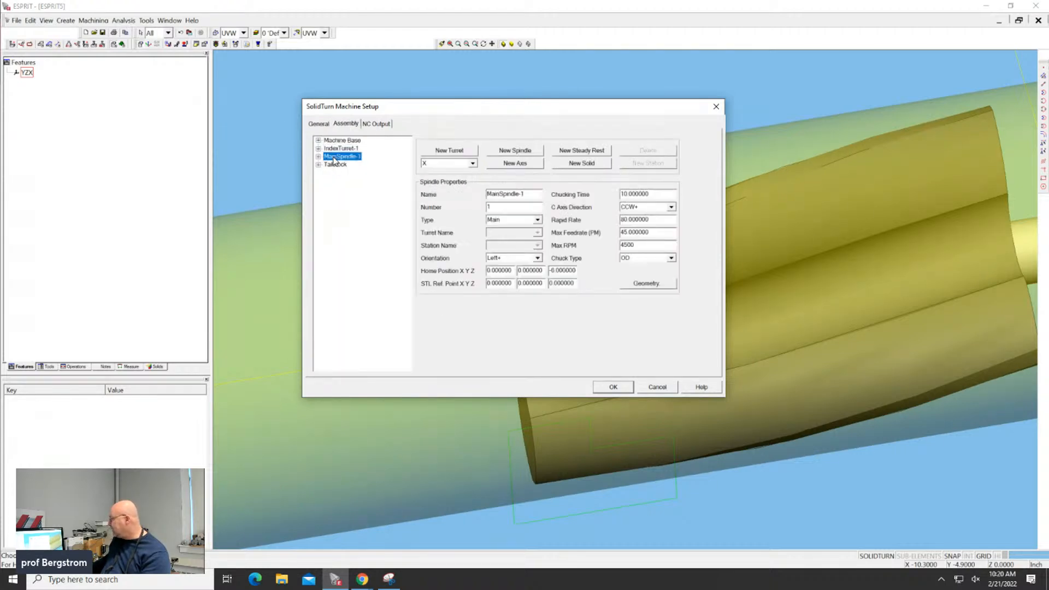
left_click(318, 157)
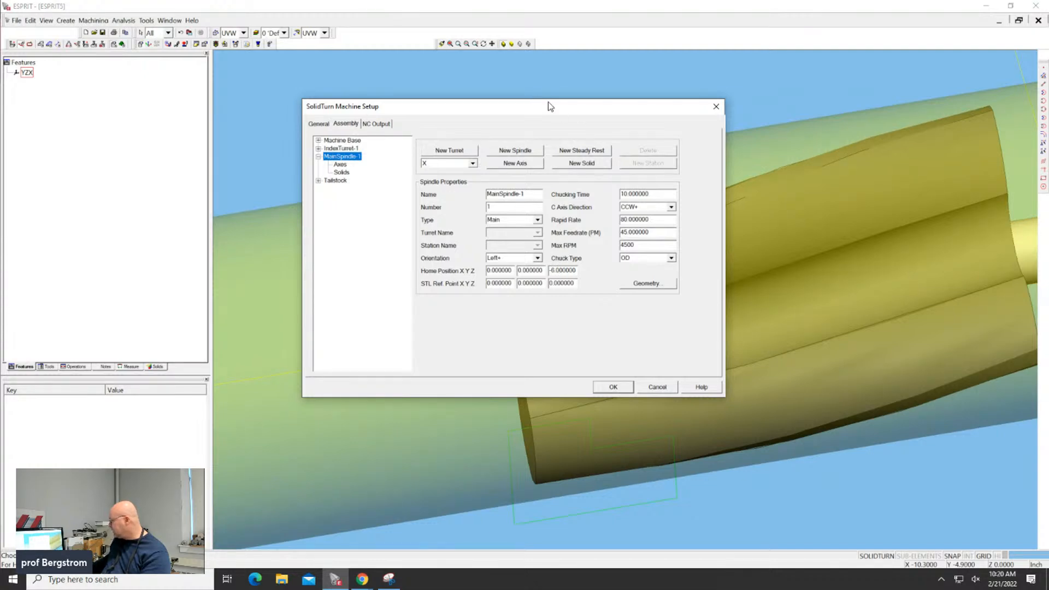
left_click_drag(549, 113, 711, 549)
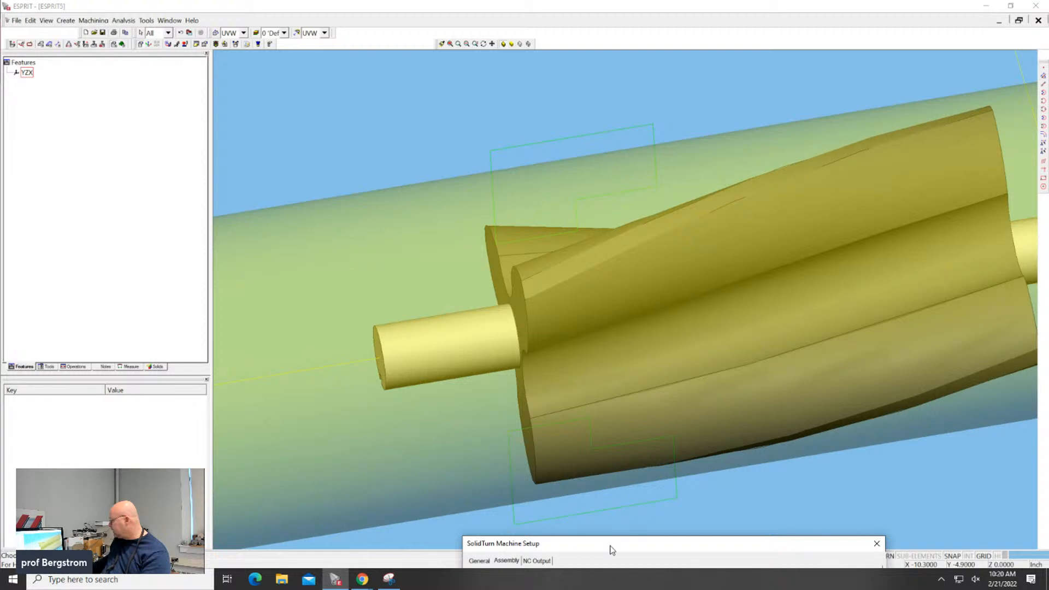
left_click_drag(609, 549, 490, 356)
key("Escape")
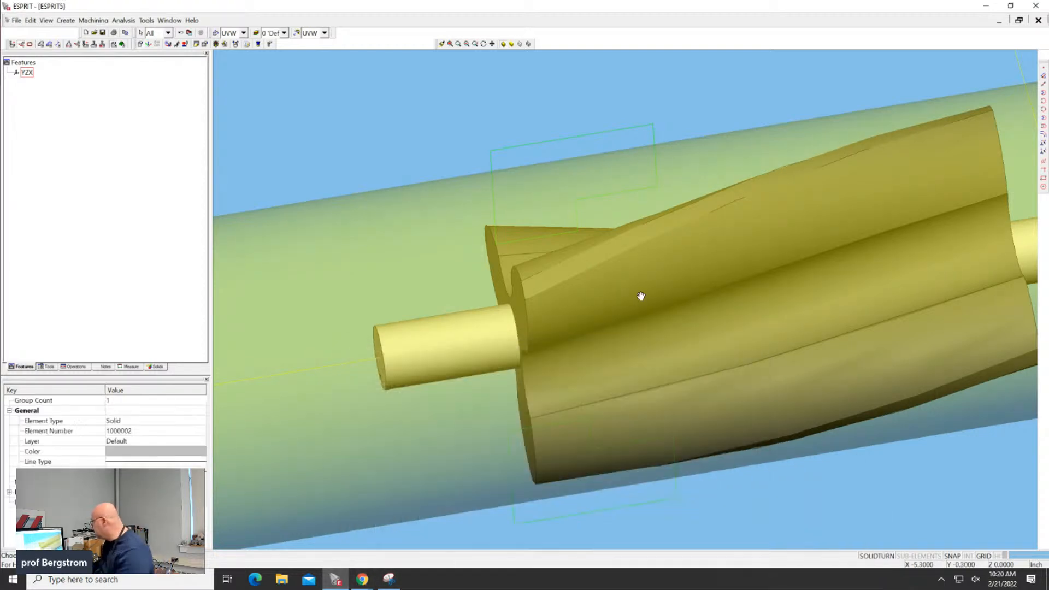
Step: Set the Z home position of MainSpindle-1 to -12 and apply the machine setup
middle_click_drag(641, 296, 566, 299)
scroll(566, 298, "down", 4)
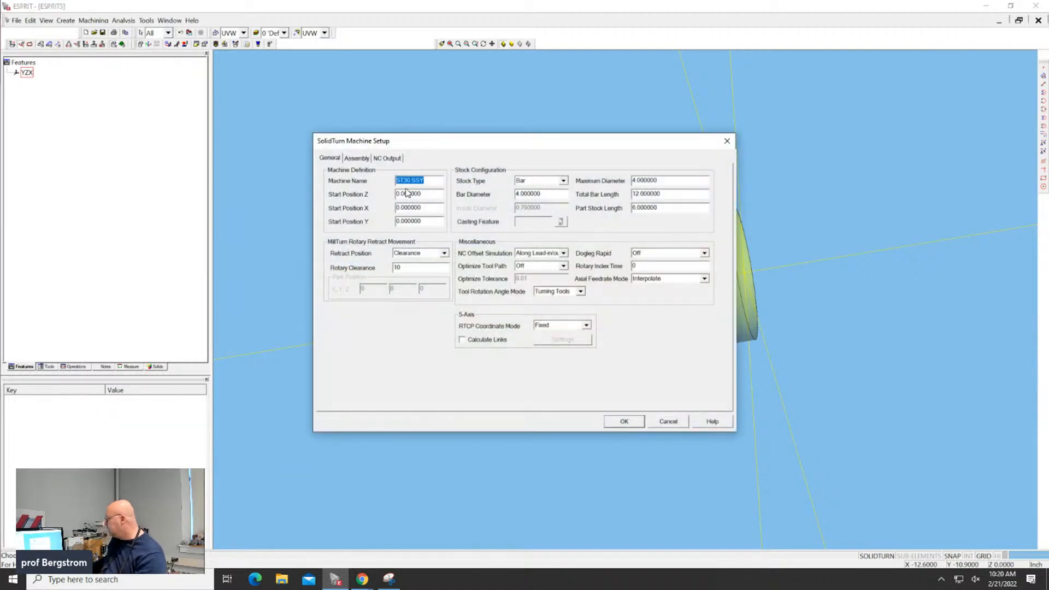
left_click(356, 159)
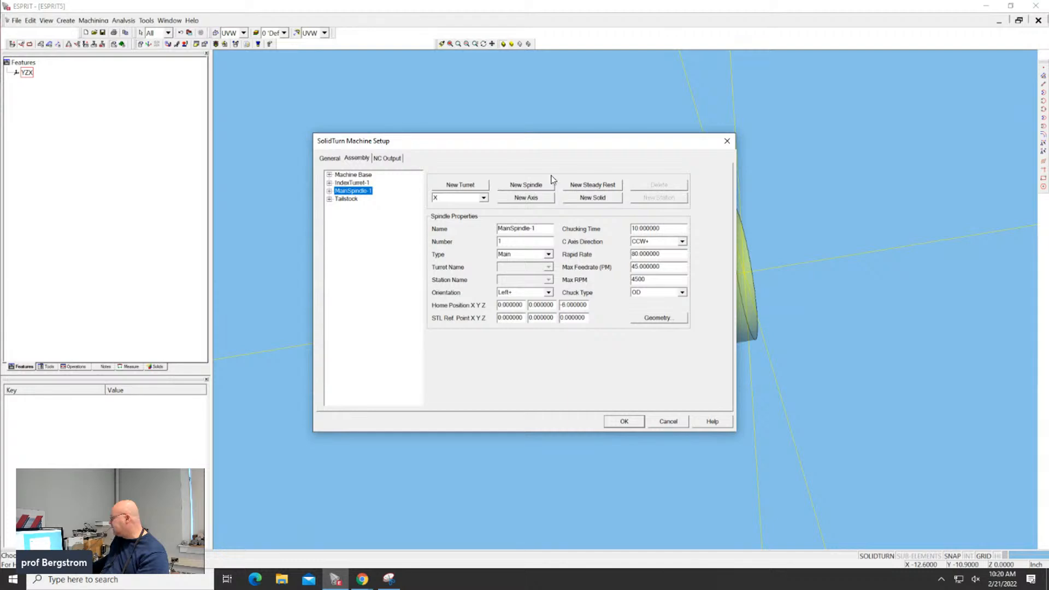
left_click_drag(544, 141, 692, 403)
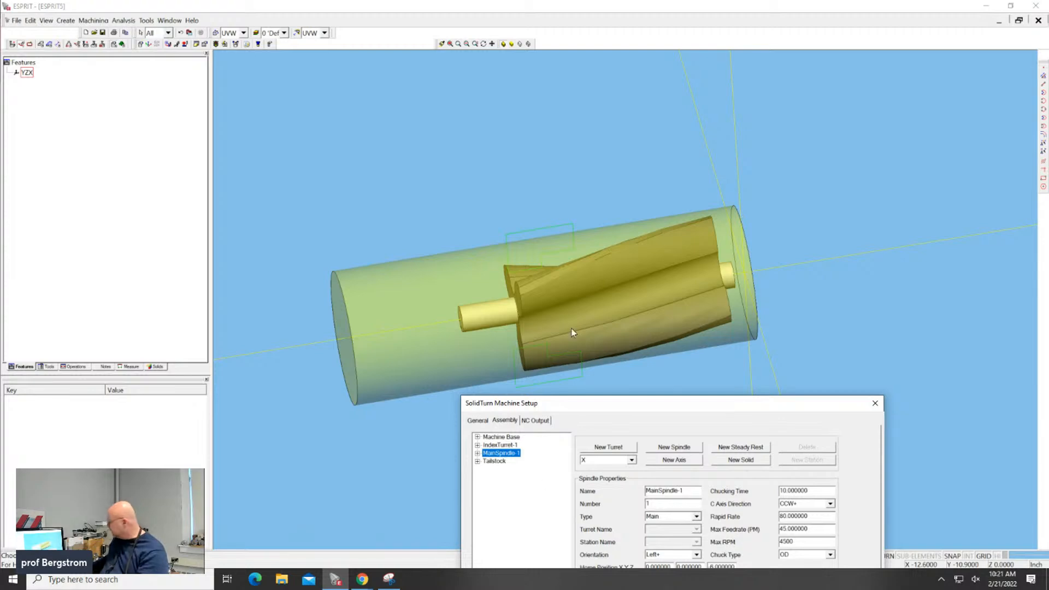
left_click_drag(680, 405, 481, 10)
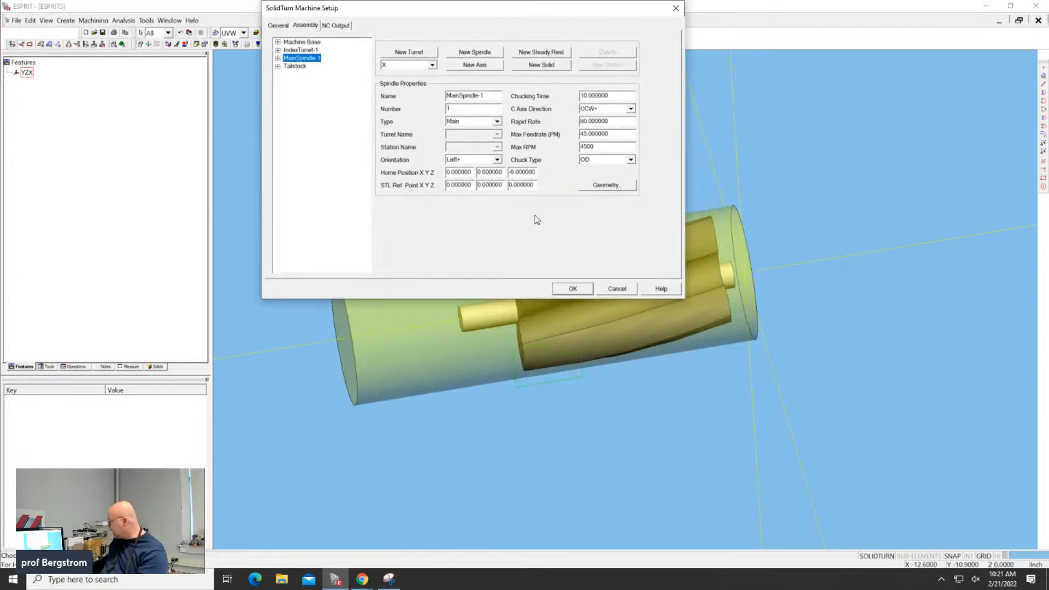
left_click(510, 172)
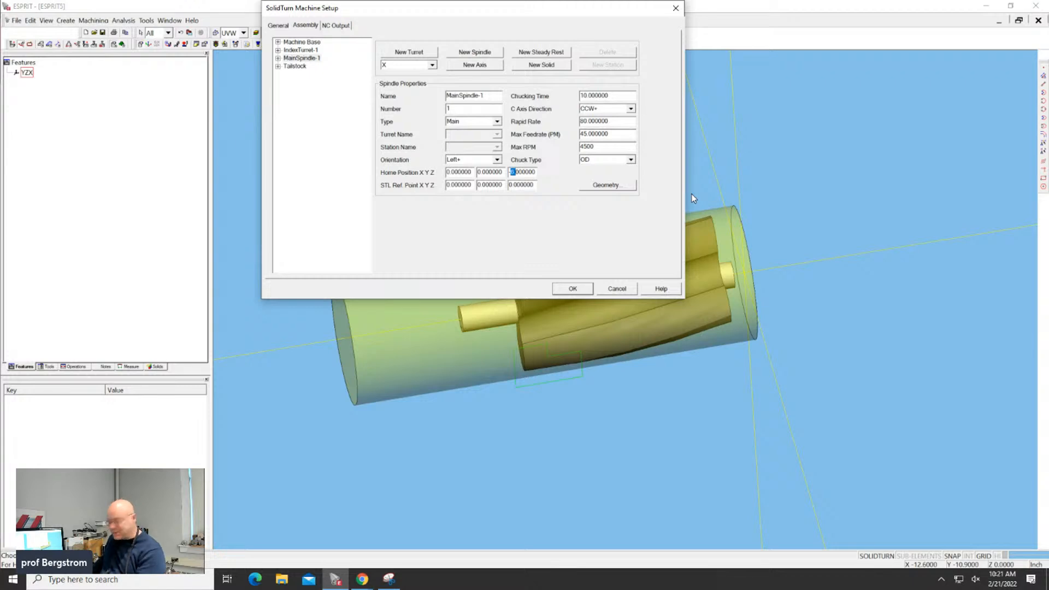
type("12")
key("Return")
key("Return")
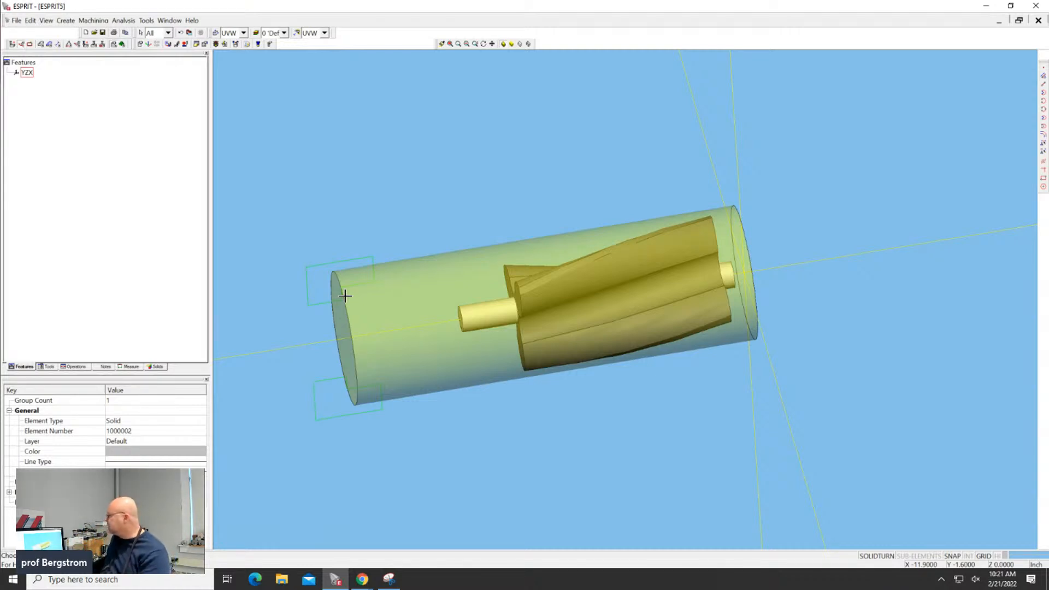
Step: Run the simulation and examine how the chuck jaws hold the bar stock
left_click(123, 44)
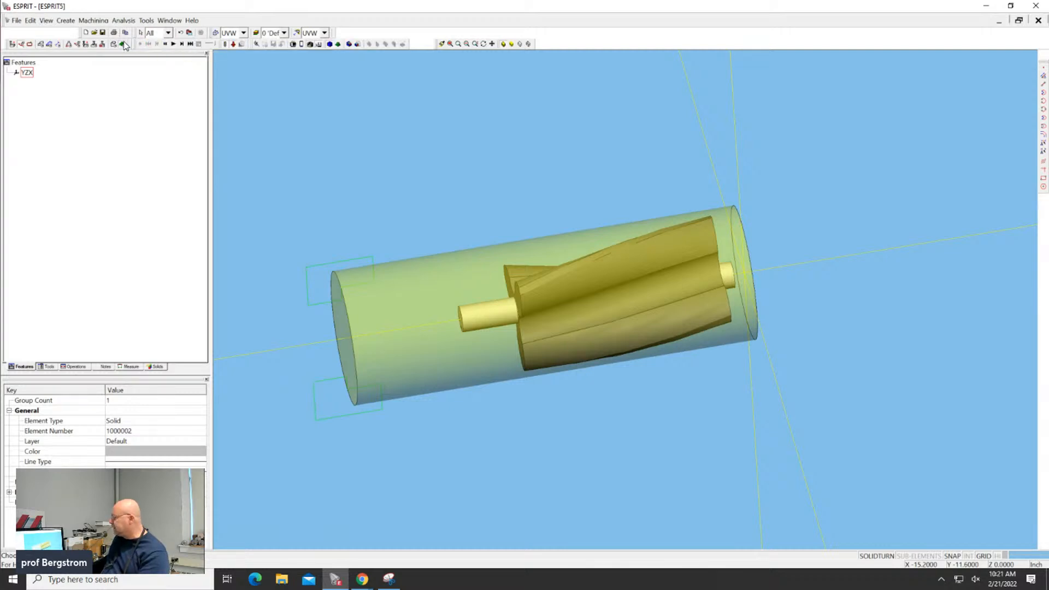
scroll(469, 243, "down", 5)
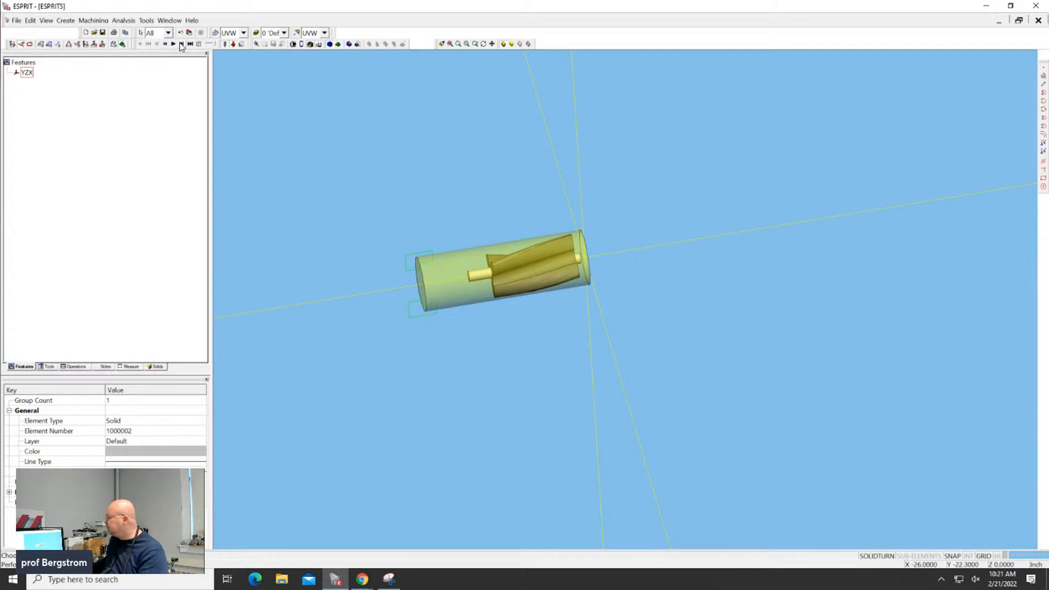
left_click(174, 45)
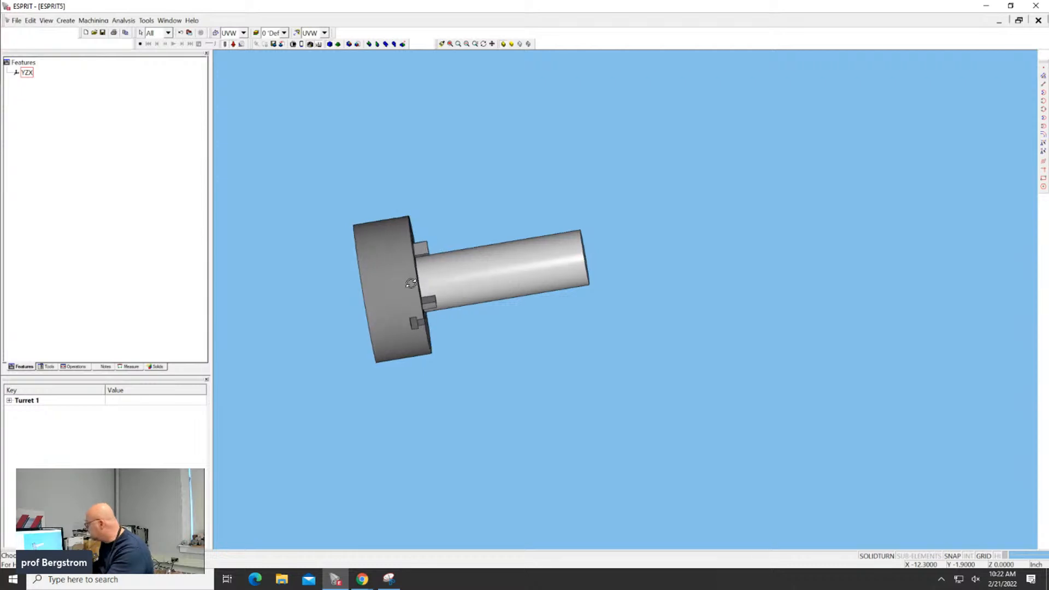
scroll(418, 271, "down", 5)
middle_click_drag(419, 271, 379, 264)
left_click_drag(387, 225, 468, 202)
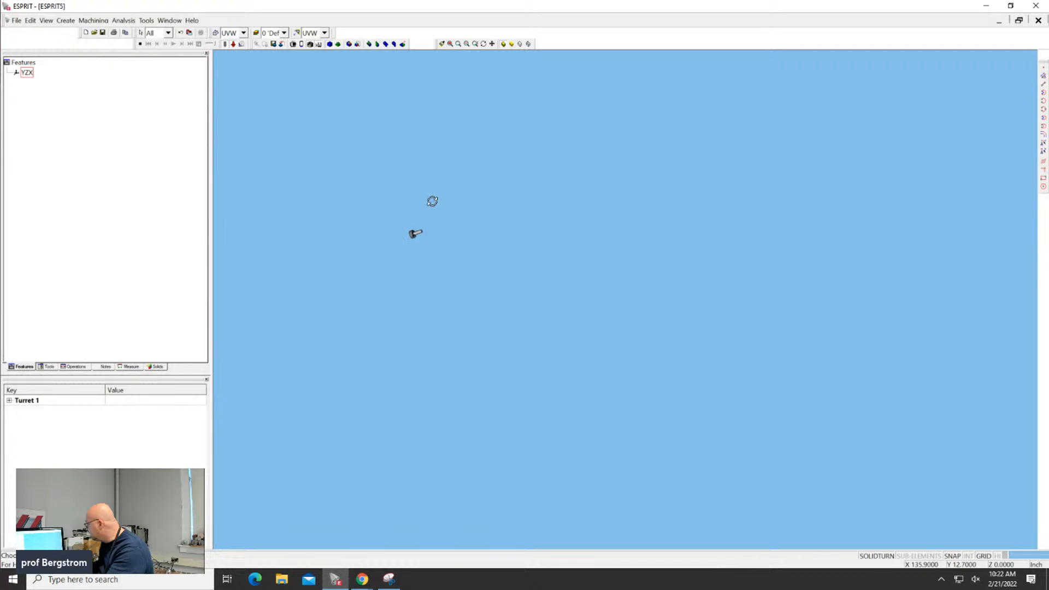
scroll(384, 234, "up", 10)
scroll(476, 199, "up", 6)
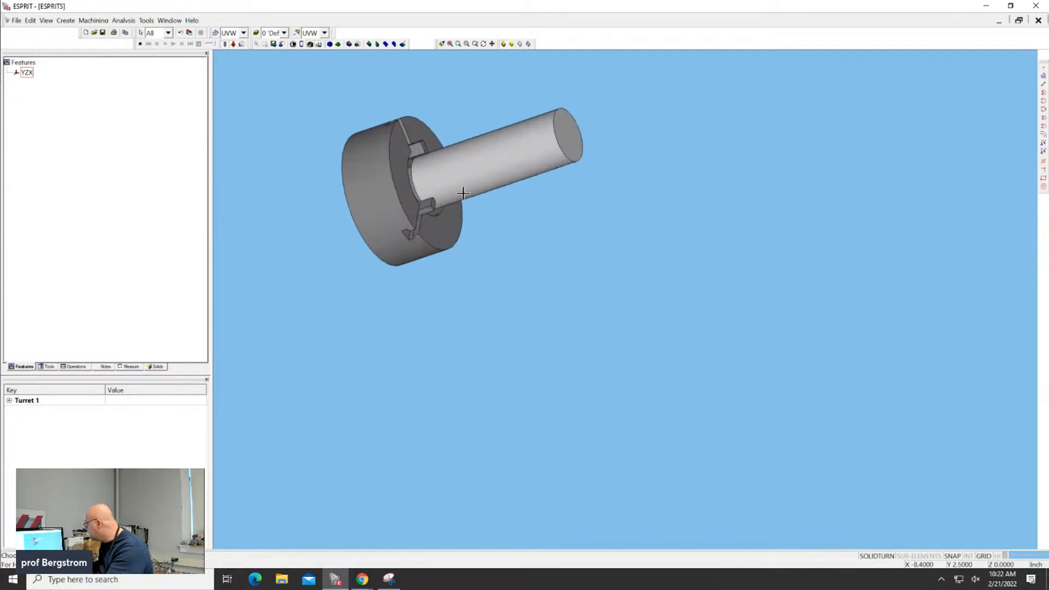
middle_click_drag(453, 194, 477, 189)
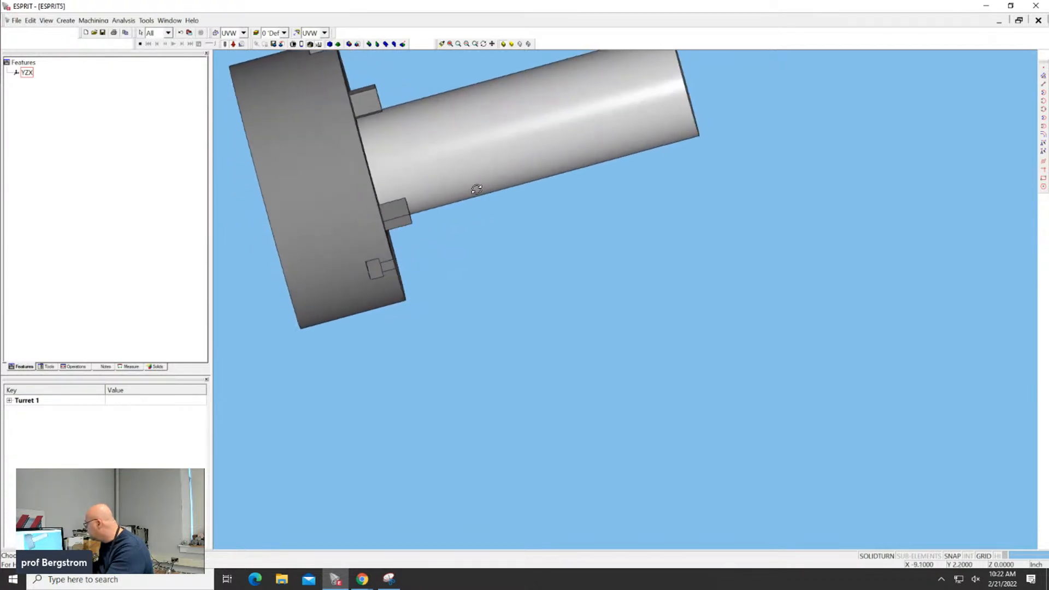
Step: Show the turret in the simulation, check it against the stock's free end, and stop the simulation
left_click(304, 45)
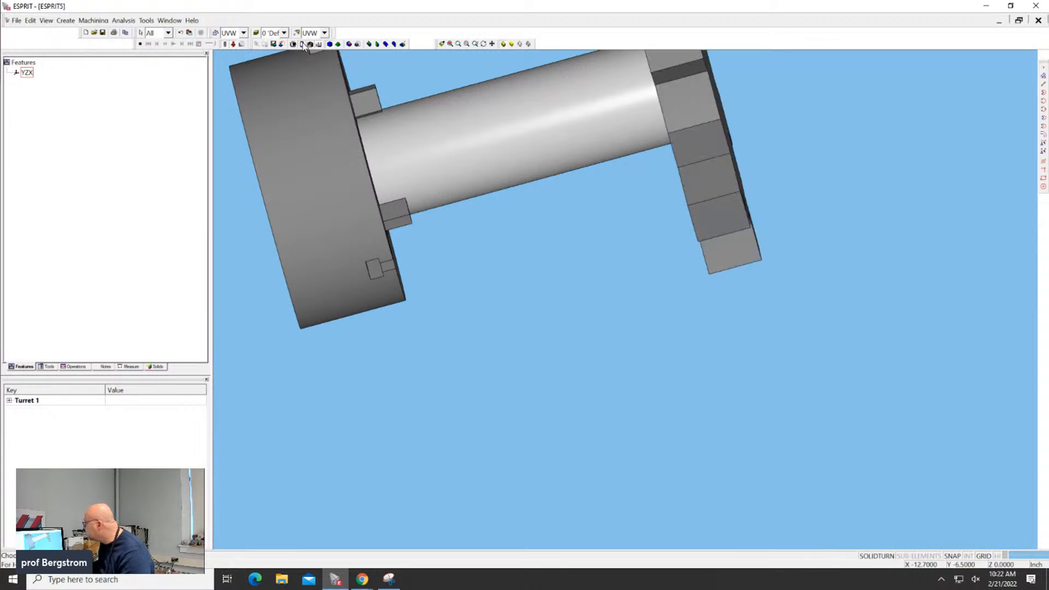
scroll(426, 147, "down", 4)
middle_click_drag(481, 169, 502, 164)
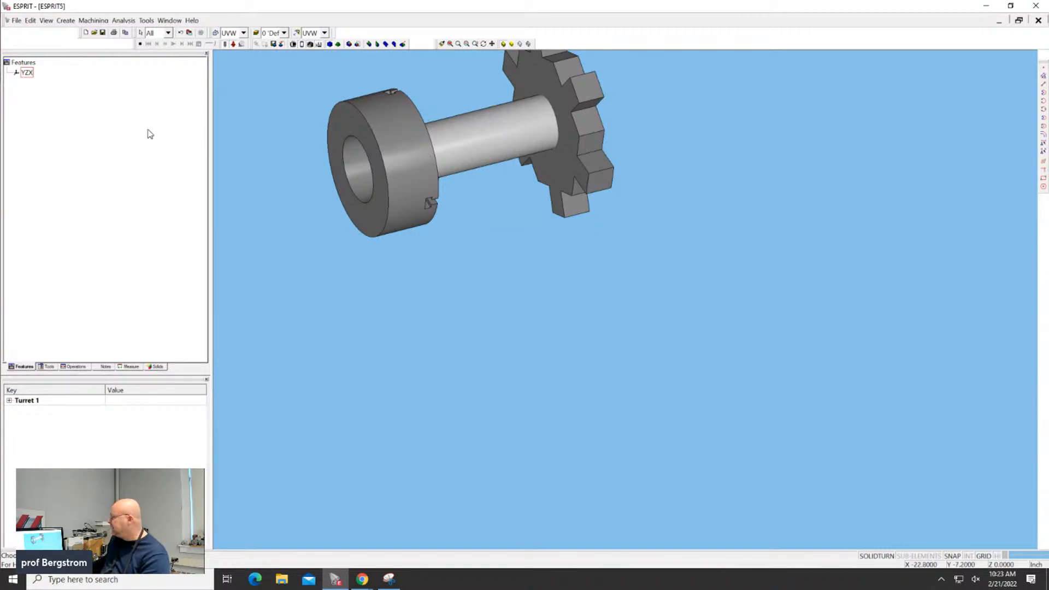
left_click(141, 44)
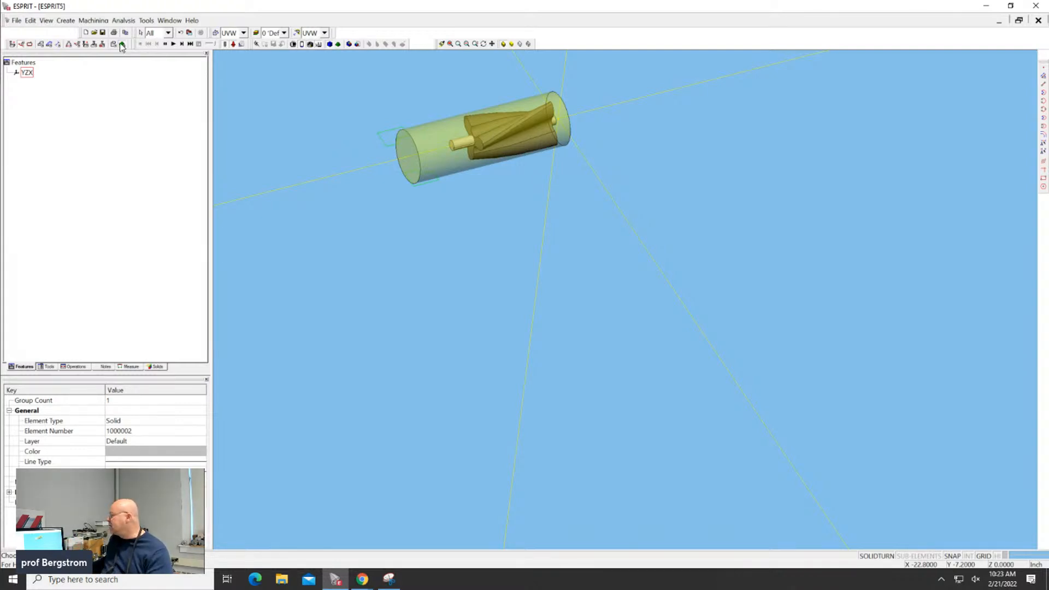
Step: Add tool stations 7 through 12 to IndexTurret-1 in the machine assembly and apply the setup
left_click(114, 45)
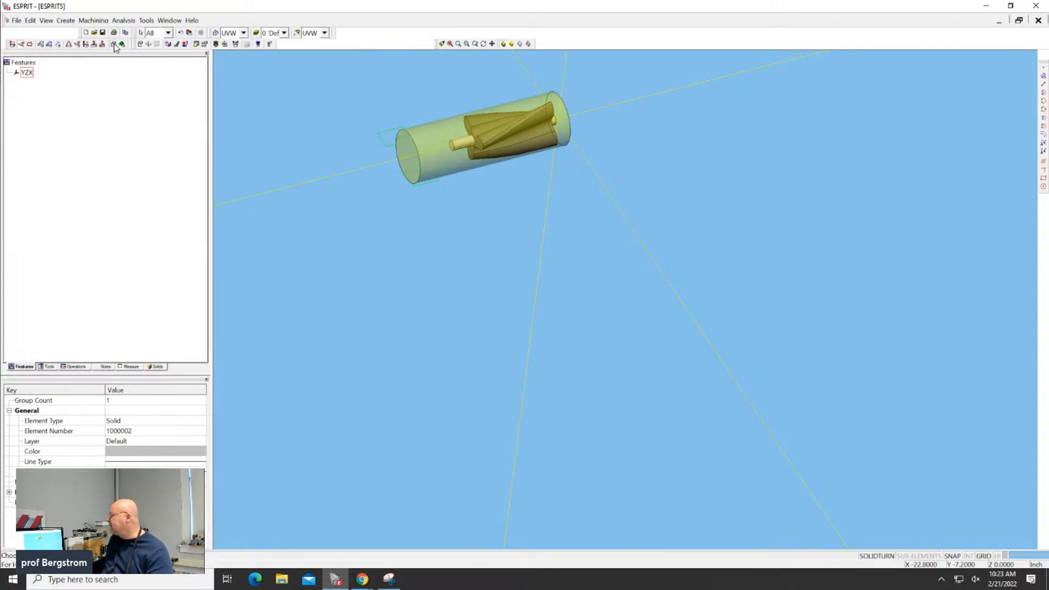
left_click(142, 43)
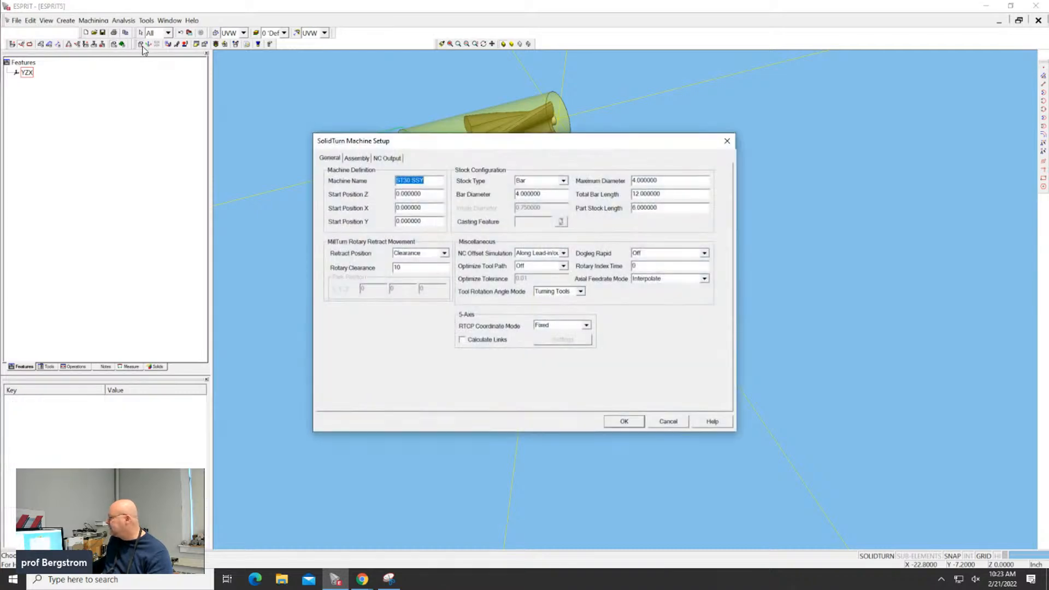
left_click(358, 159)
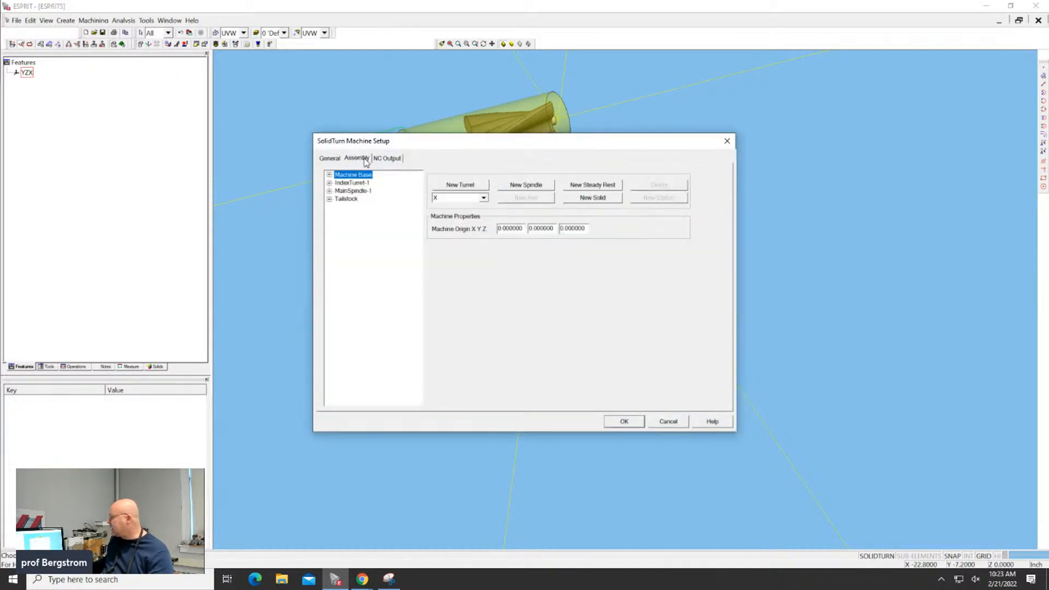
left_click(346, 184)
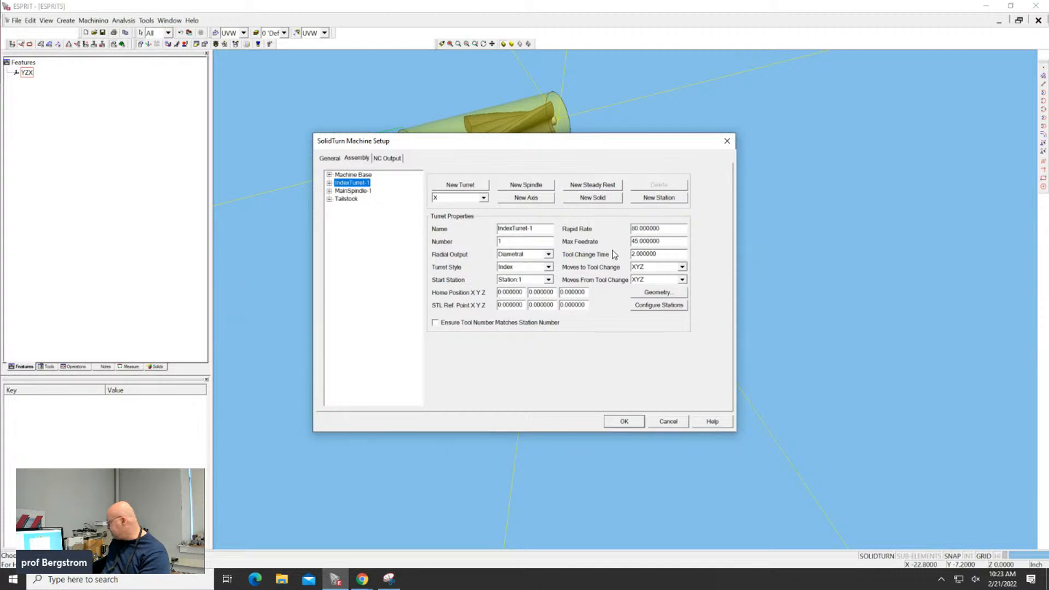
left_click(657, 199)
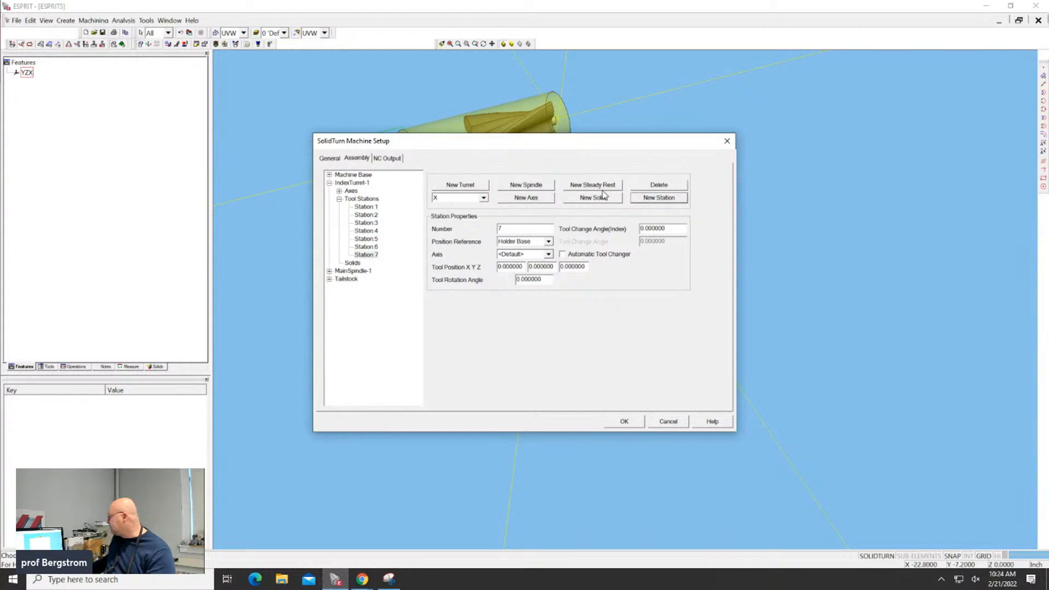
left_click(665, 201)
left_click(666, 200)
left_click(666, 200)
left_click(665, 199)
left_click(665, 200)
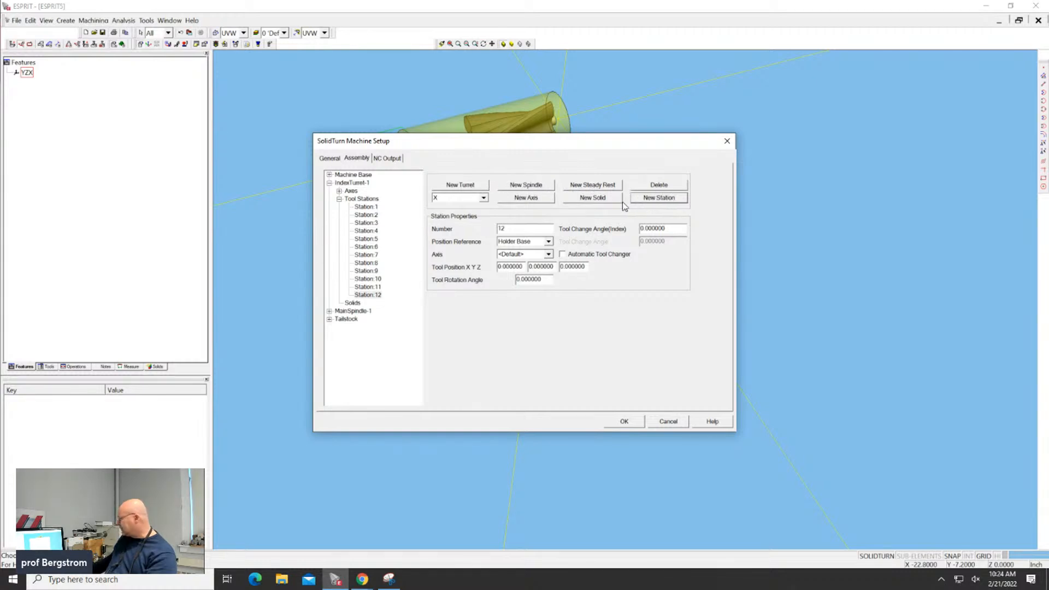
left_click(624, 421)
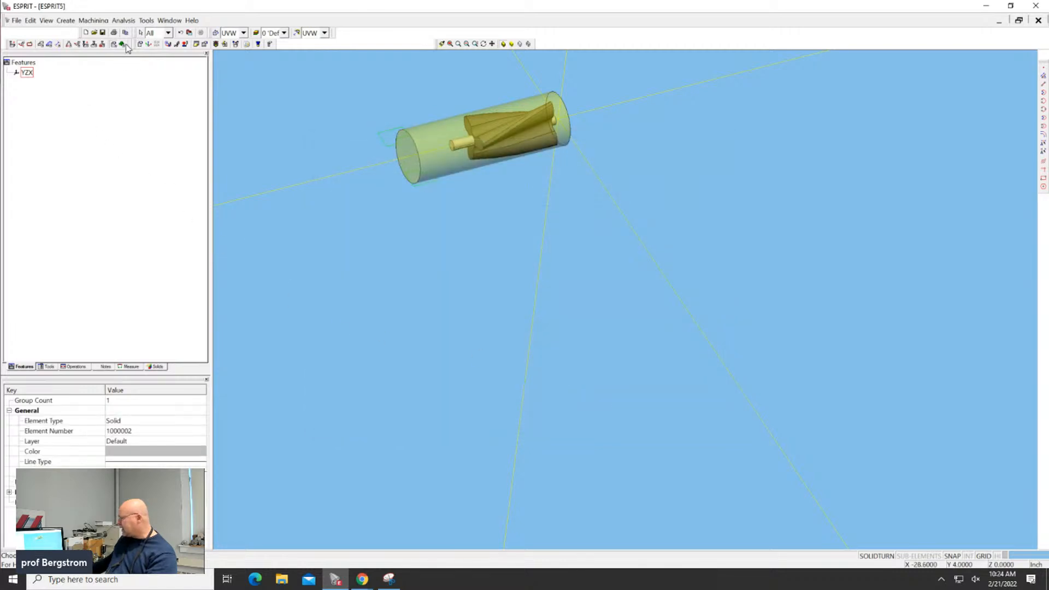
Step: Reopen the machine assembly's IndexTurret-1 properties and enable Ensure Tool Number Matches Station Number
left_click(185, 44)
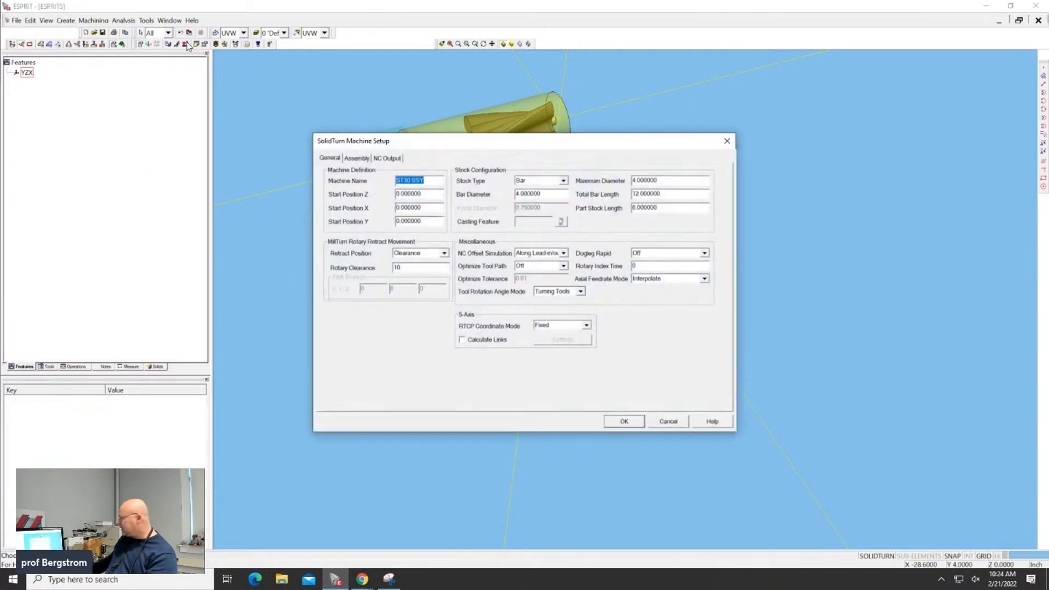
left_click(356, 159)
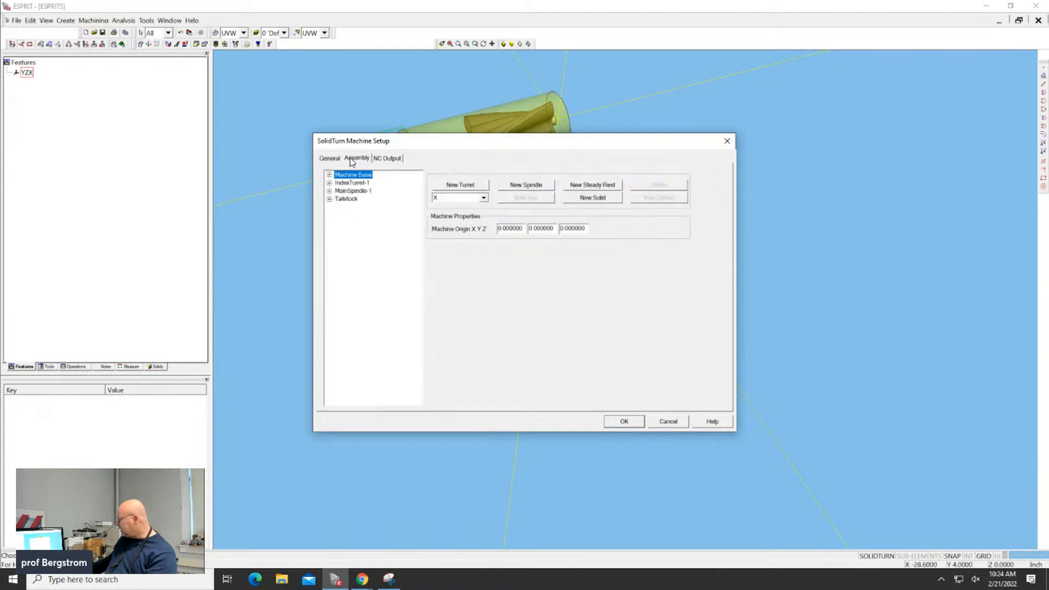
left_click(353, 183)
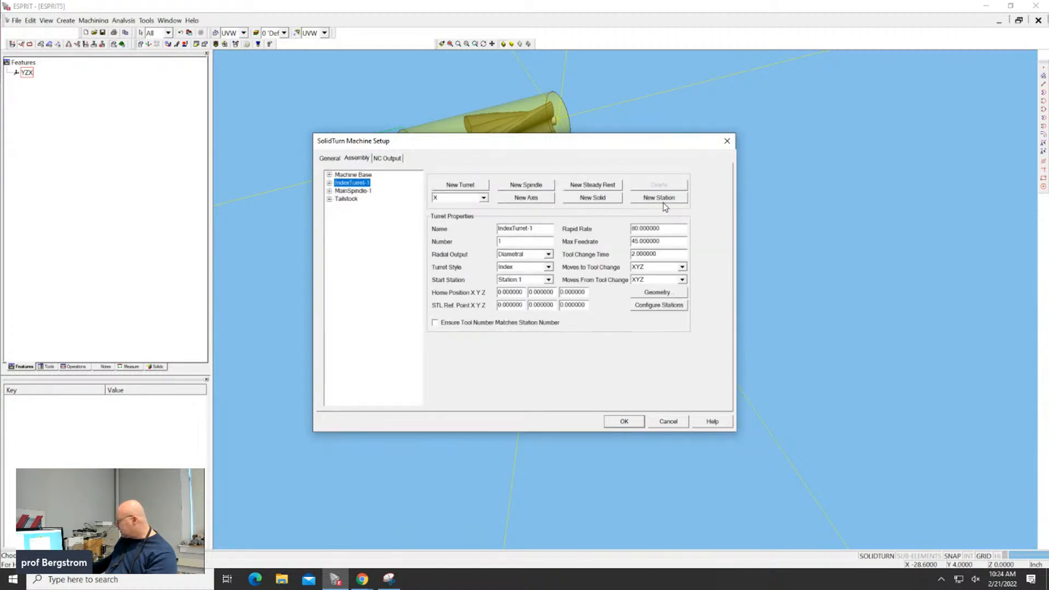
left_click(671, 310)
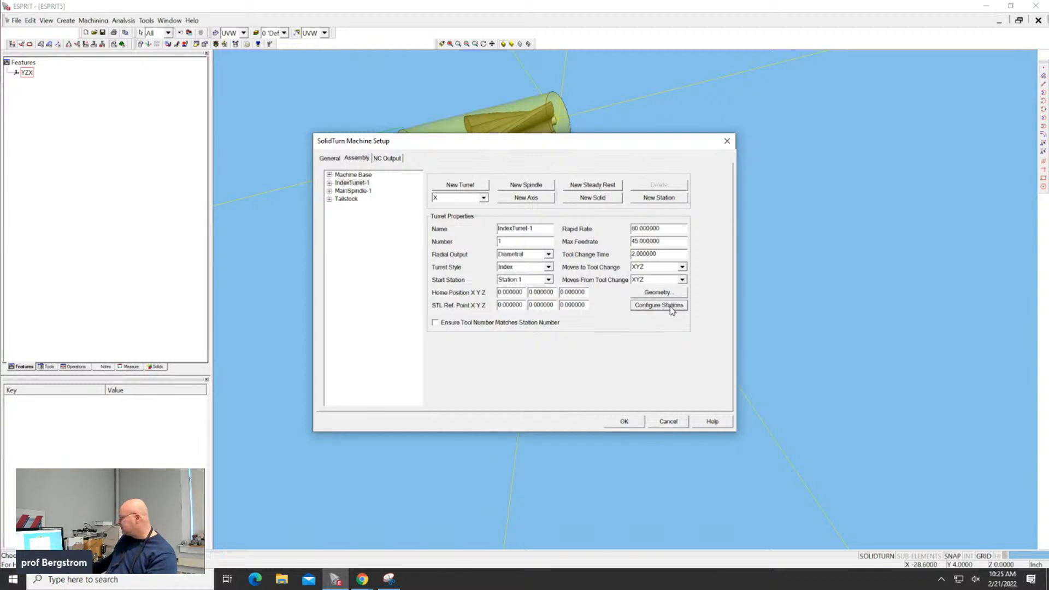
left_click(668, 308)
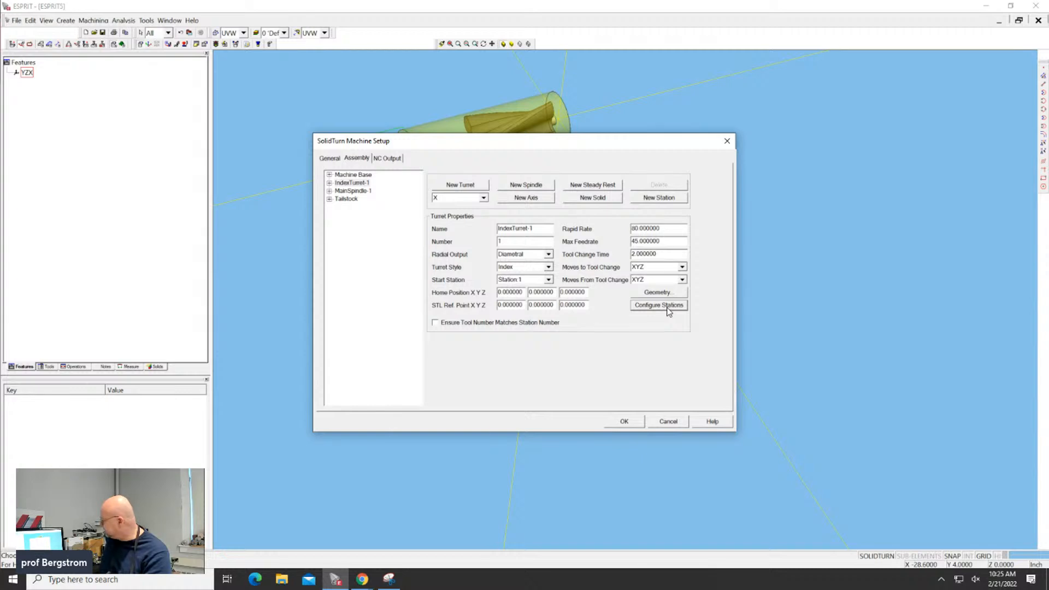
left_click(436, 324)
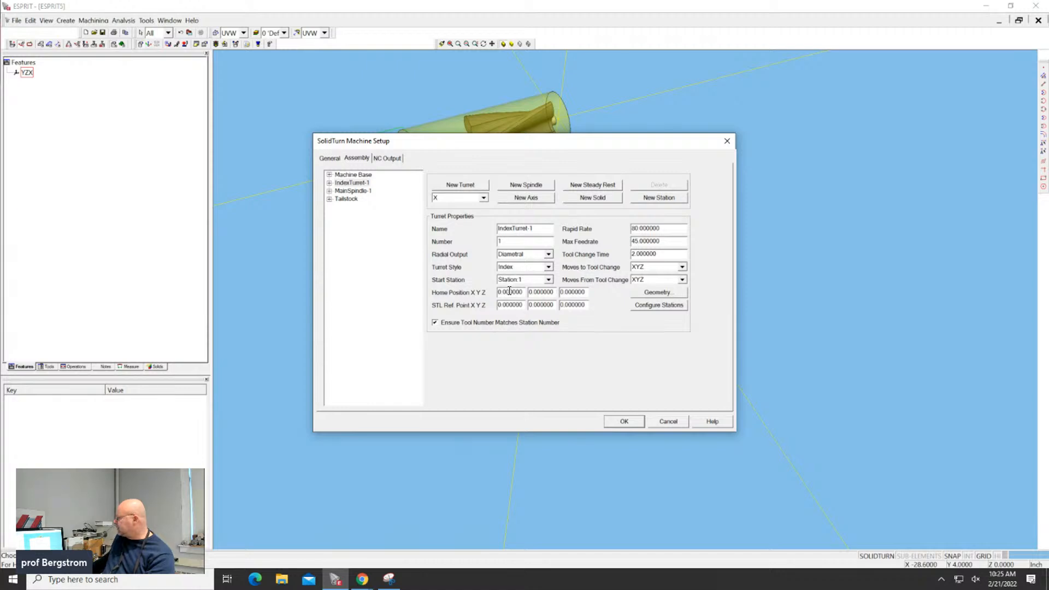
Step: Set the IndexTurret-1 home position to X 20 and Z 15, leaving Y at 0, and apply the setup
left_click_drag(526, 292, 441, 298)
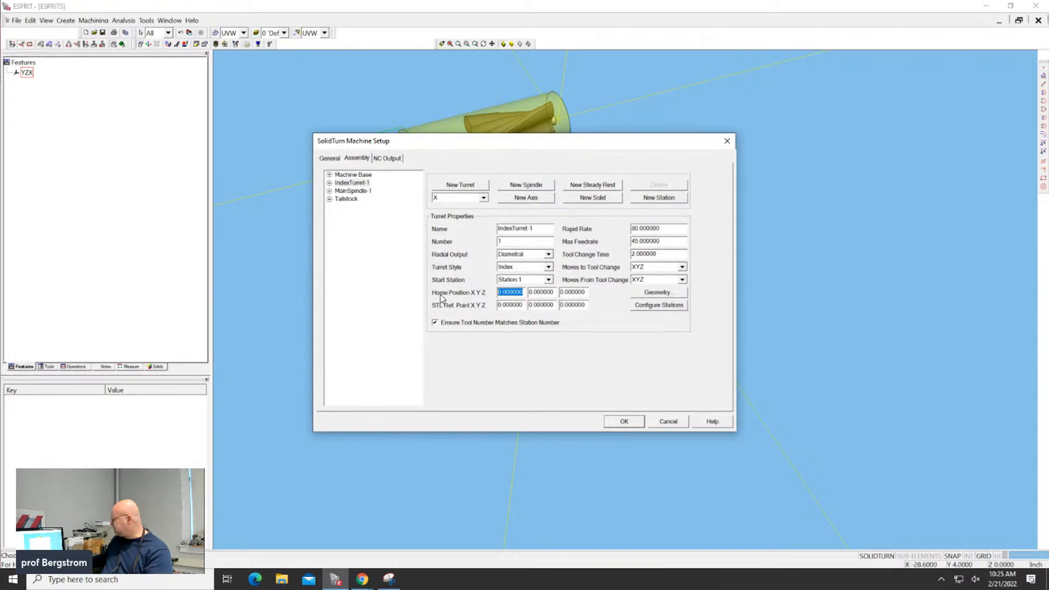
type("20")
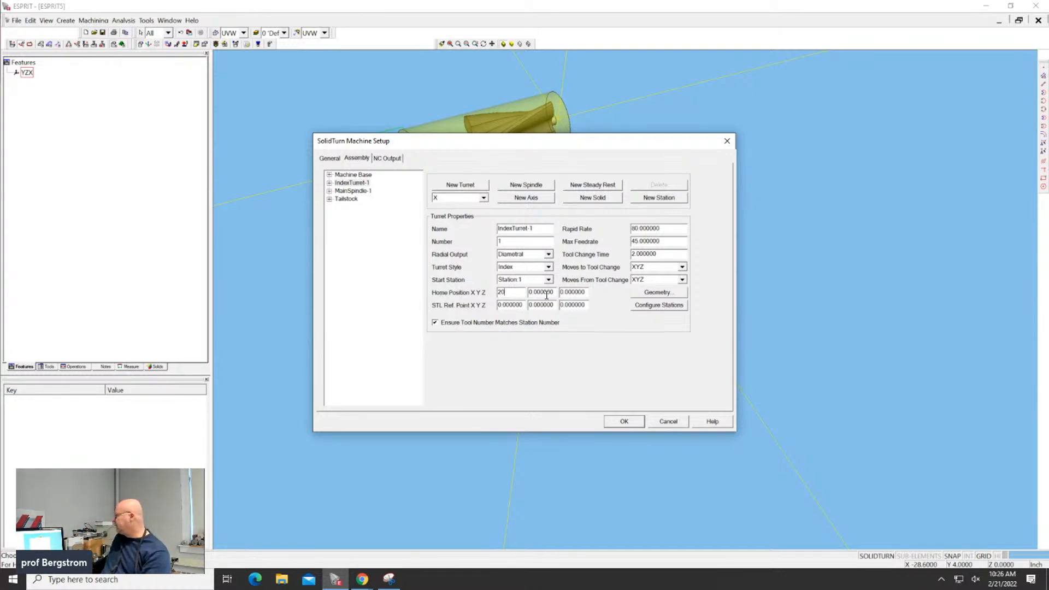
left_click_drag(587, 290, 547, 289)
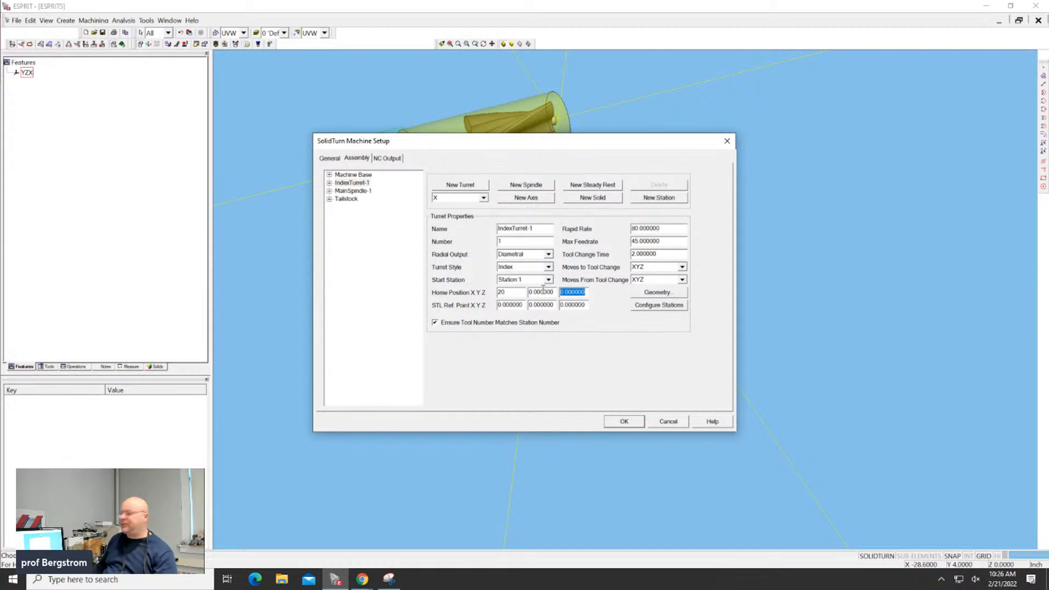
type("15")
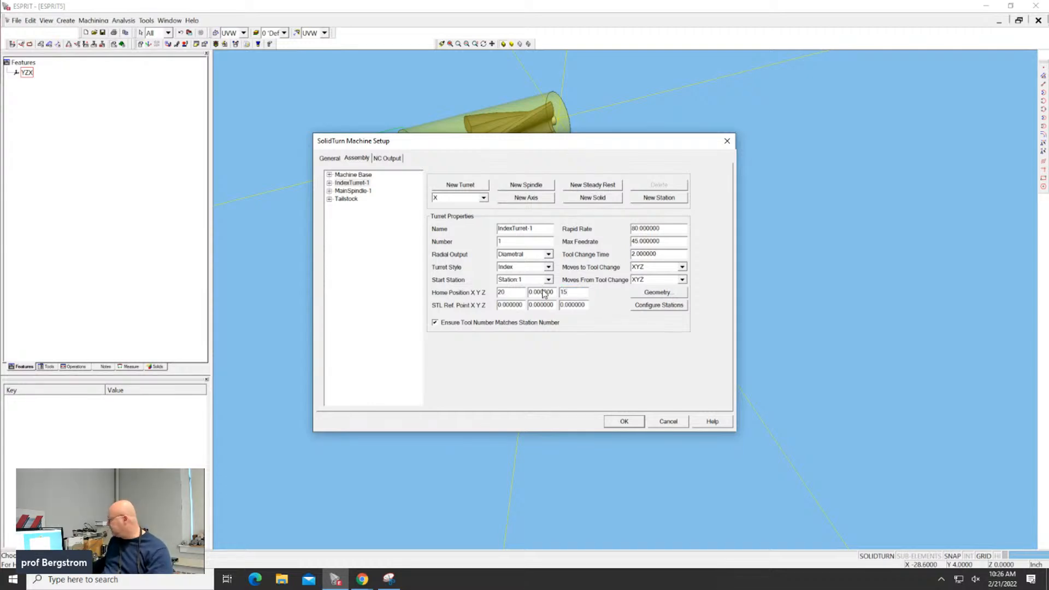
left_click(634, 424)
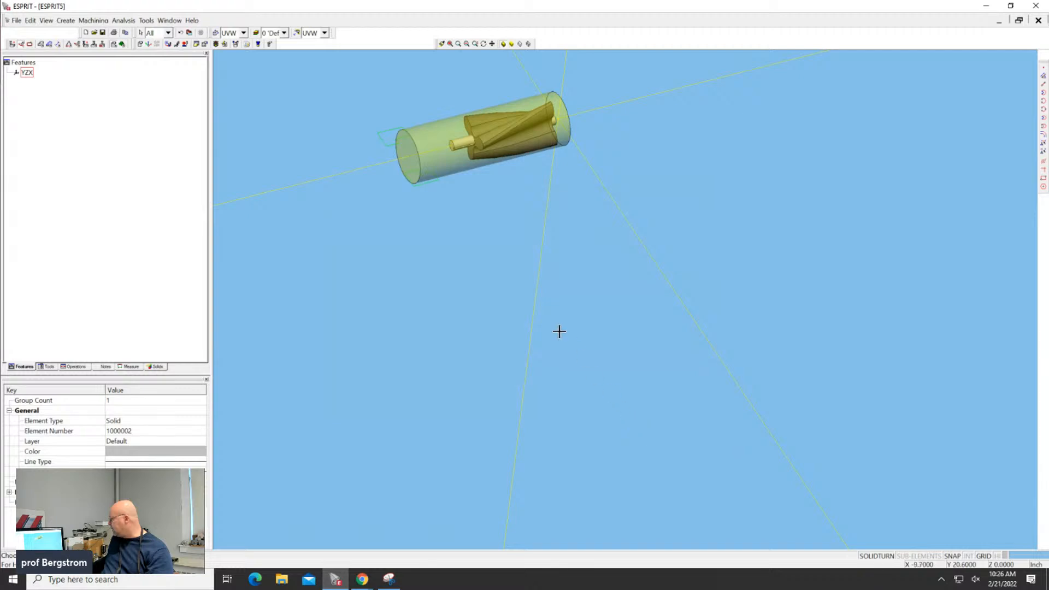
Step: Run the simulation in the Isometric view to check the turret's home position relative to the chuck and stock
scroll(478, 176, "down", 5)
middle_click_drag(485, 103, 469, 221)
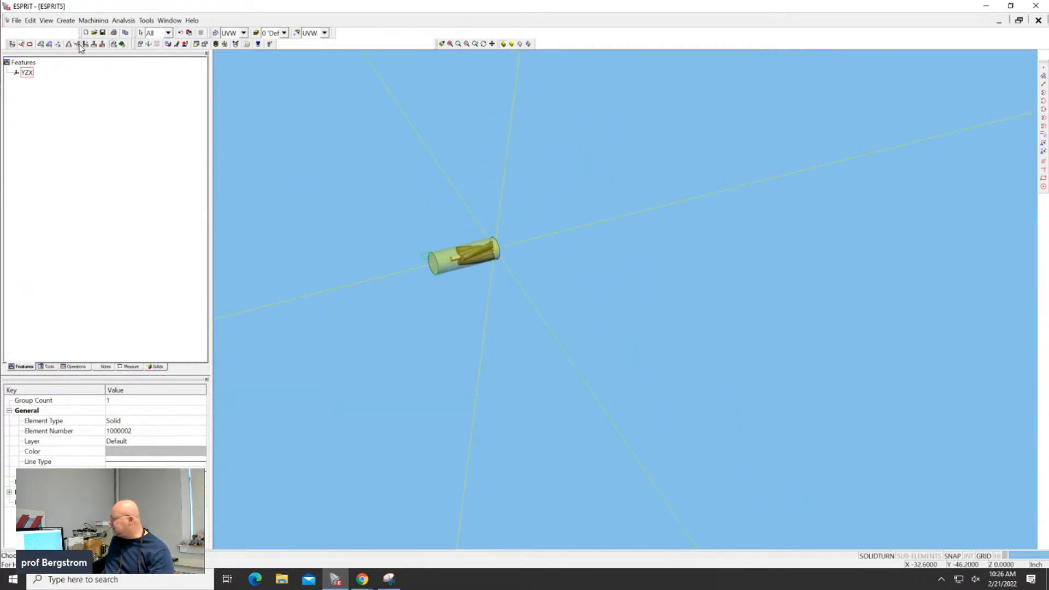
left_click(122, 44)
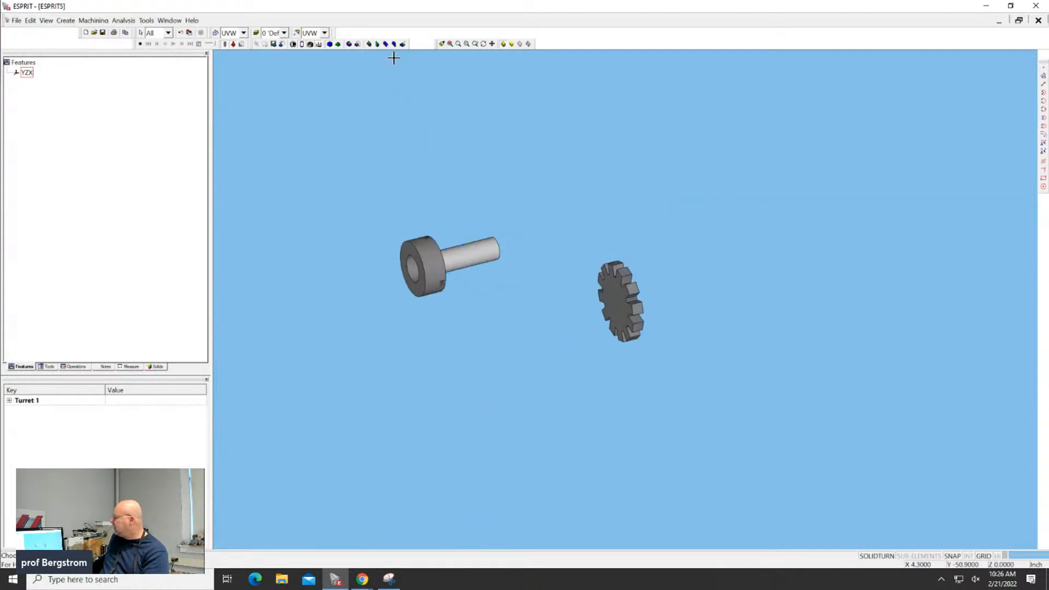
left_click(309, 33)
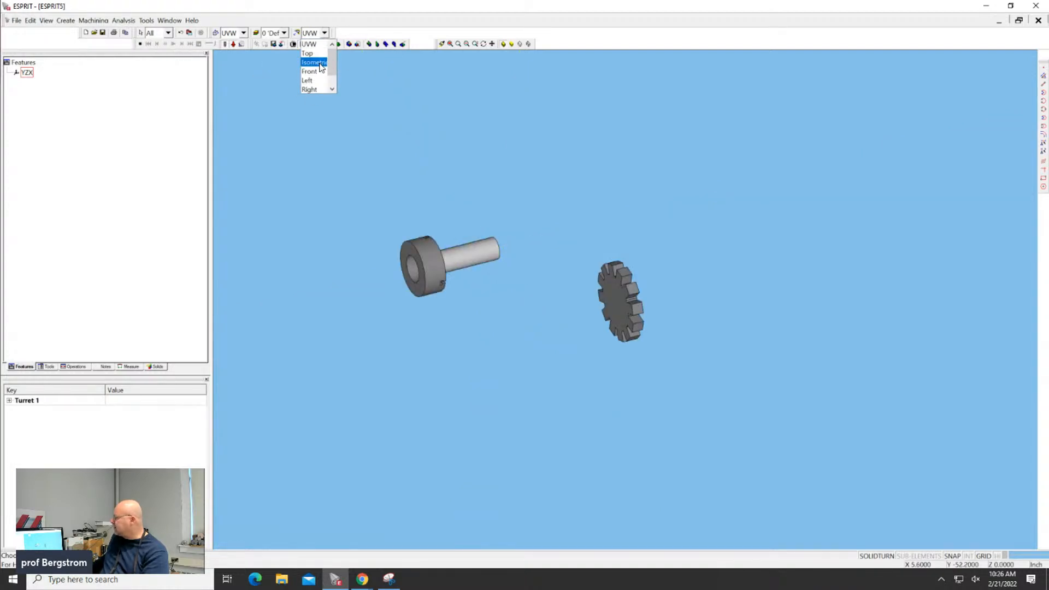
left_click(320, 63)
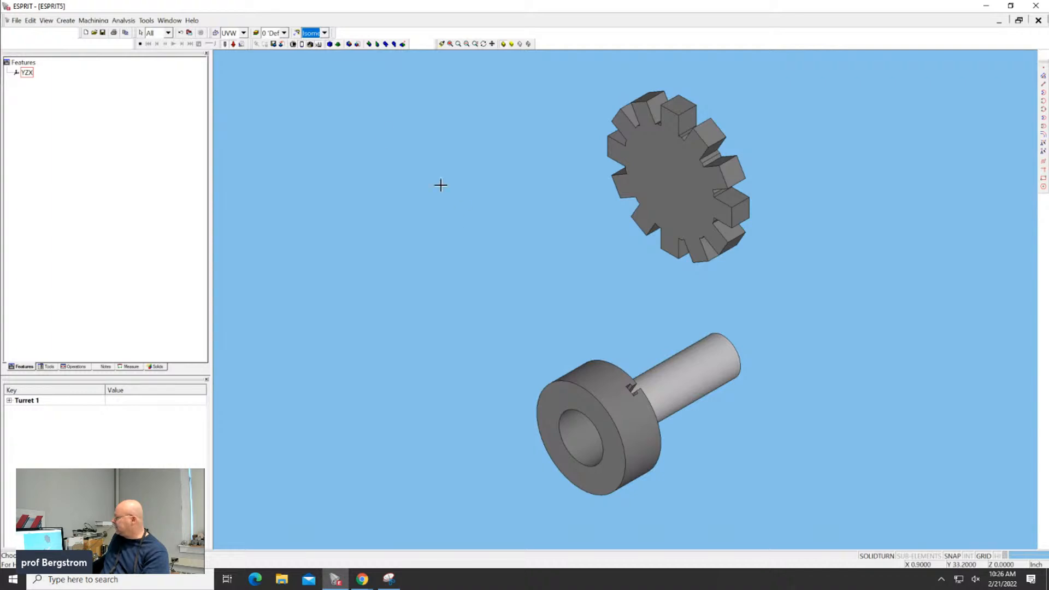
Step: Exit the machine simulation and examine the twisted screw inside its transparent cylindrical stock up close
middle_click_drag(524, 235, 425, 169)
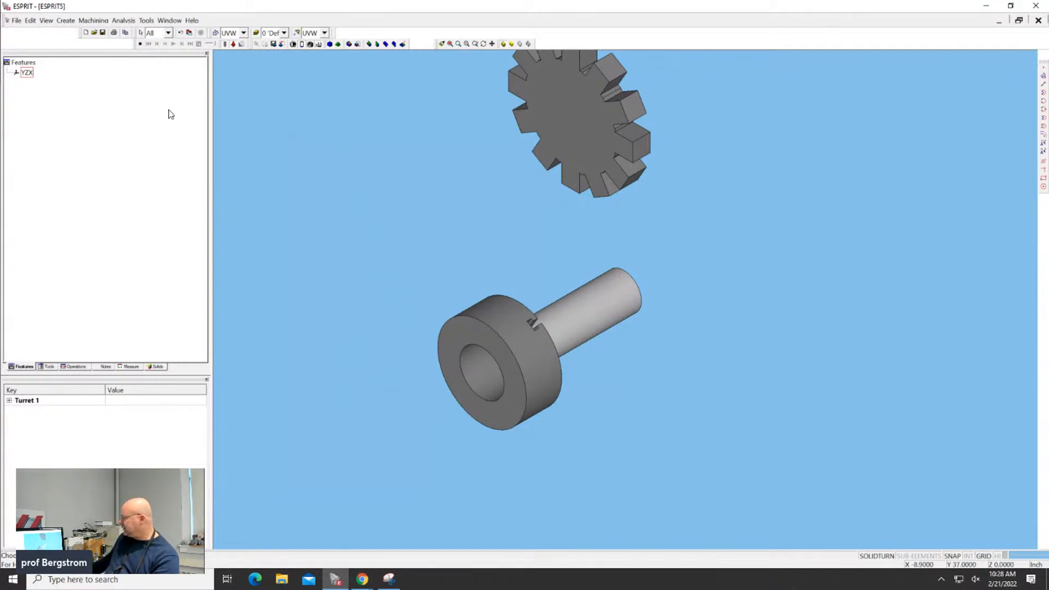
left_click(141, 44)
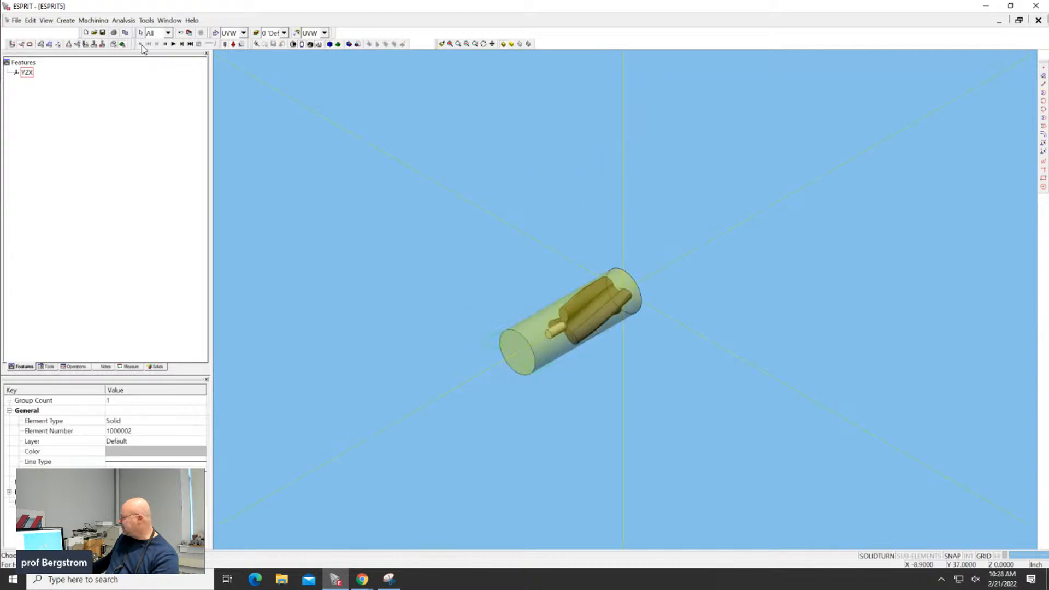
middle_click_drag(679, 321, 609, 347)
scroll(635, 329, "up", 2)
scroll(635, 329, "up", 3)
middle_click_drag(300, 290, 510, 279)
scroll(566, 284, "up", 2)
scroll(566, 284, "up", 1)
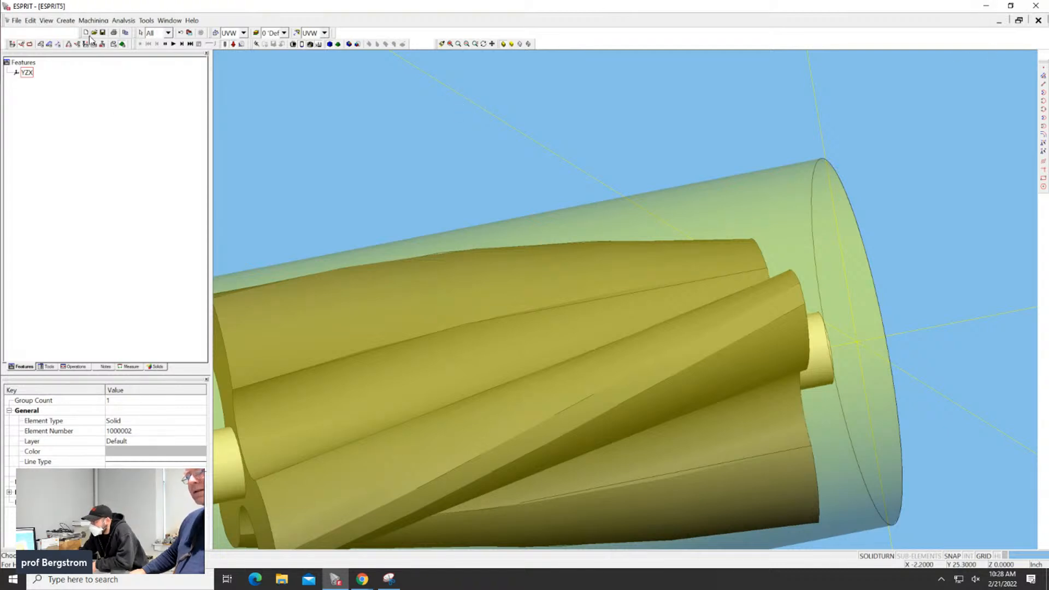
Step: Save a copy of the current file to the Desktop under the name ESPRIT5
left_click(16, 20)
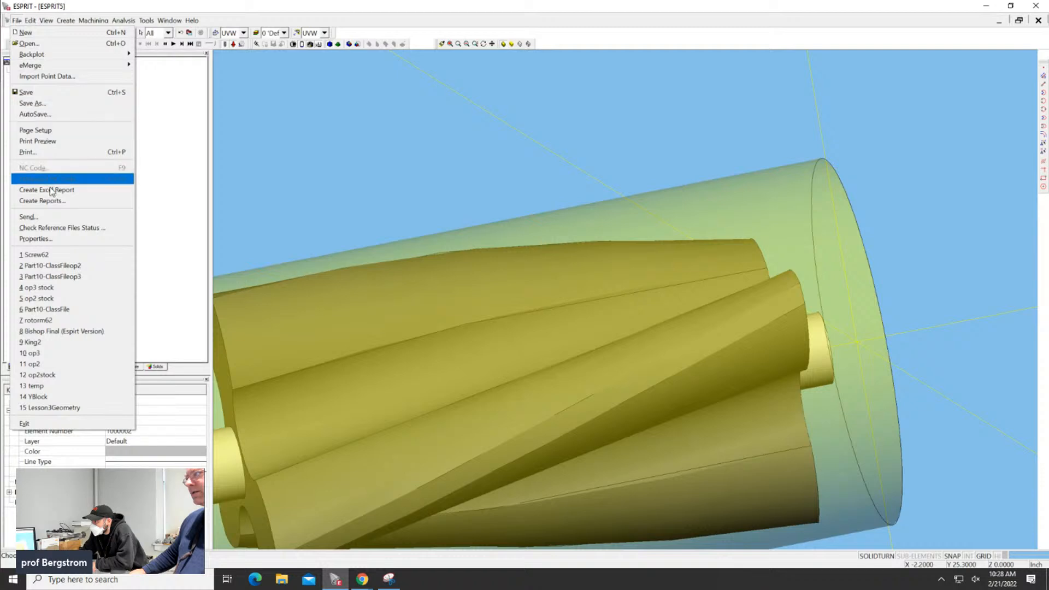
left_click(57, 106)
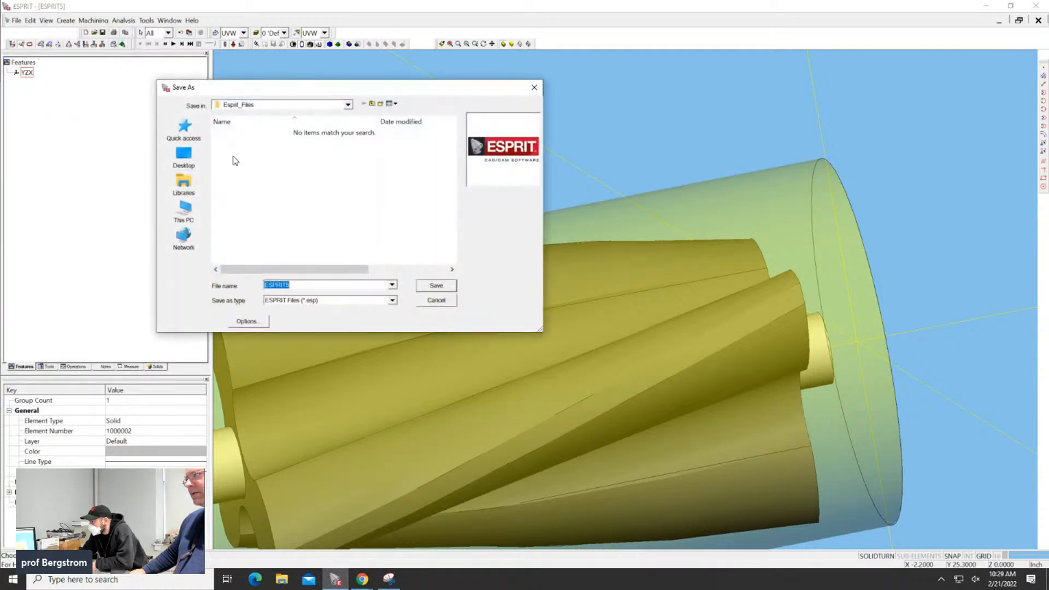
left_click(186, 156)
scroll(448, 205, "down", 1)
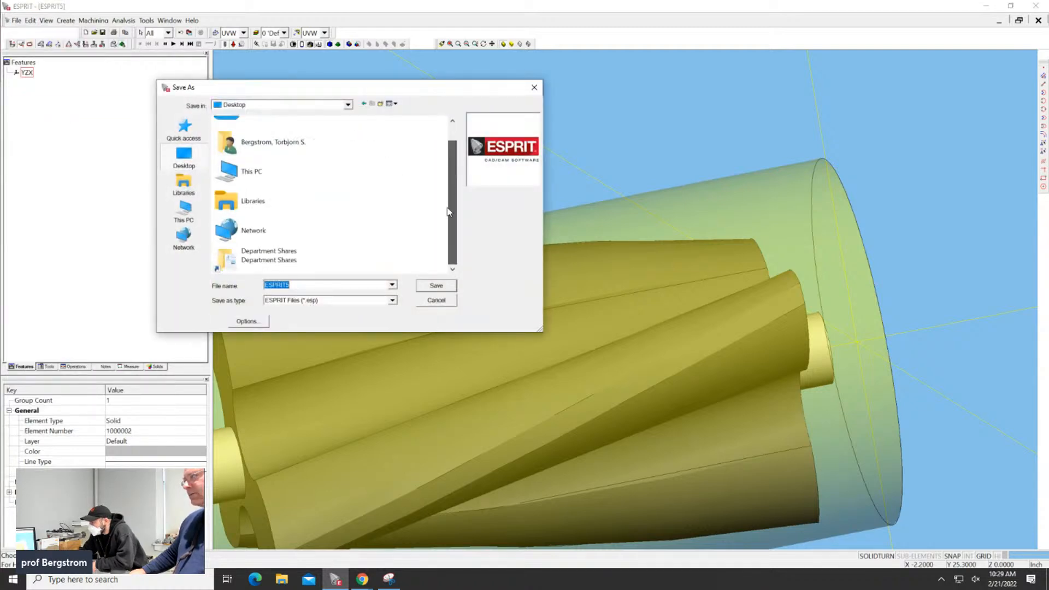
left_click(424, 286)
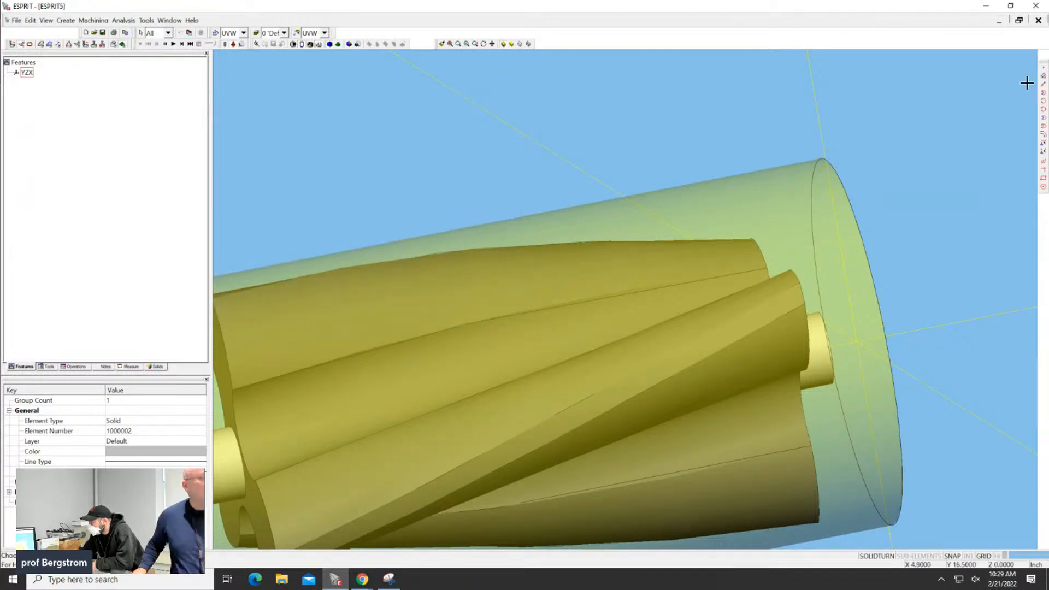
Step: Close the document and ESPRIT, and minimize the browser and Snipping Tool windows to reach the desktop
left_click(1038, 21)
left_click(1037, 7)
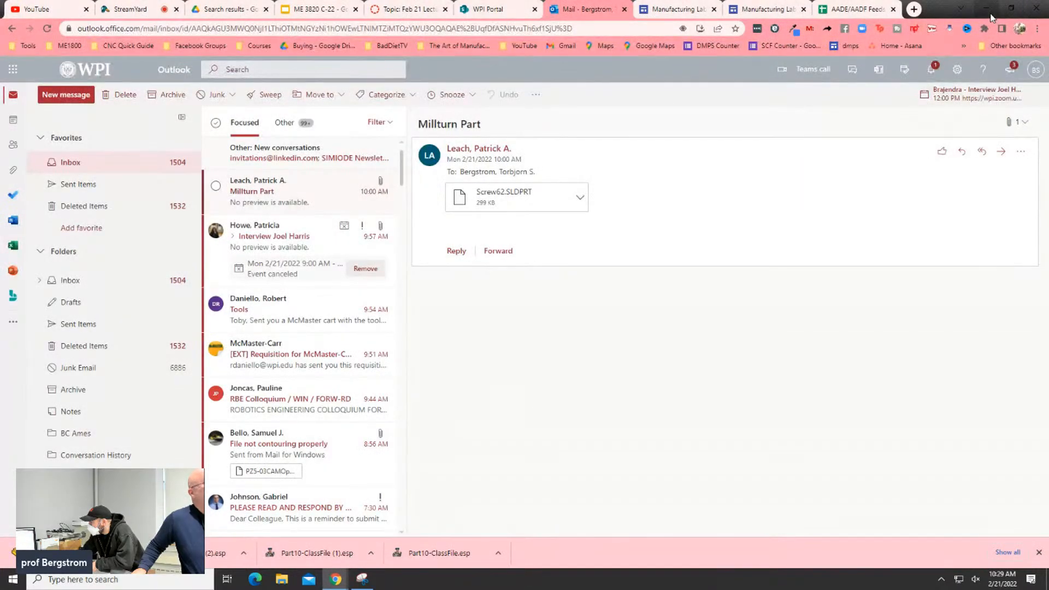
left_click(987, 7)
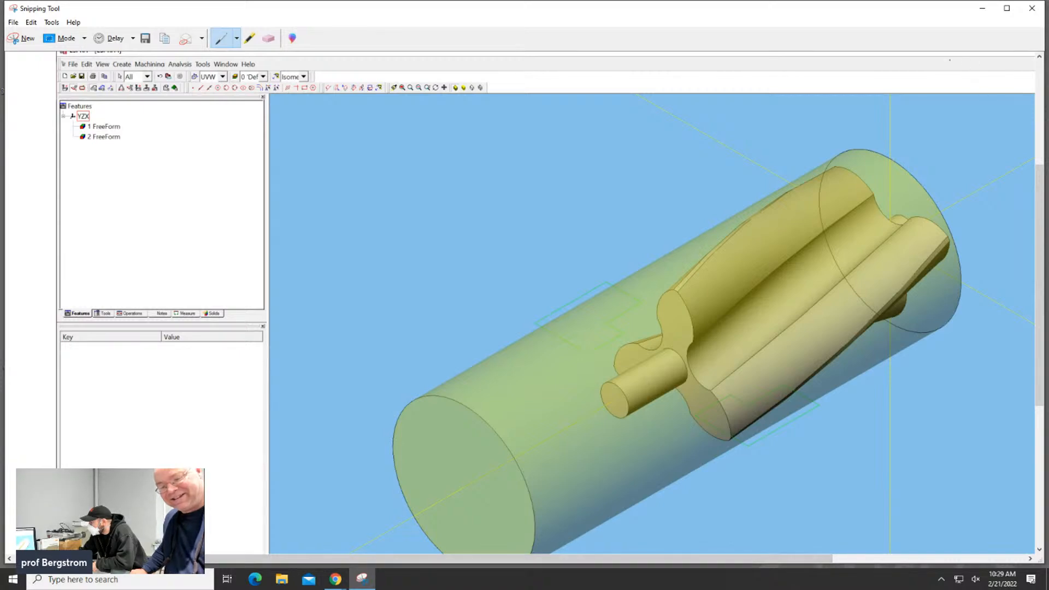
left_click(982, 9)
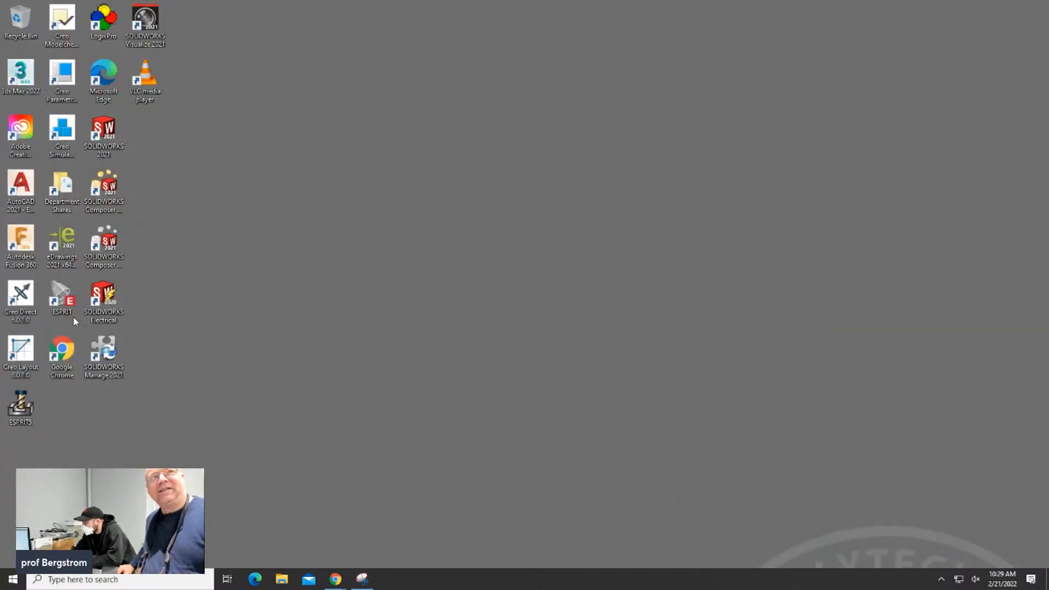
Step: Override the high DPI scaling behavior in the compatibility properties of the ESPRIT desktop shortcut
double_click(69, 309)
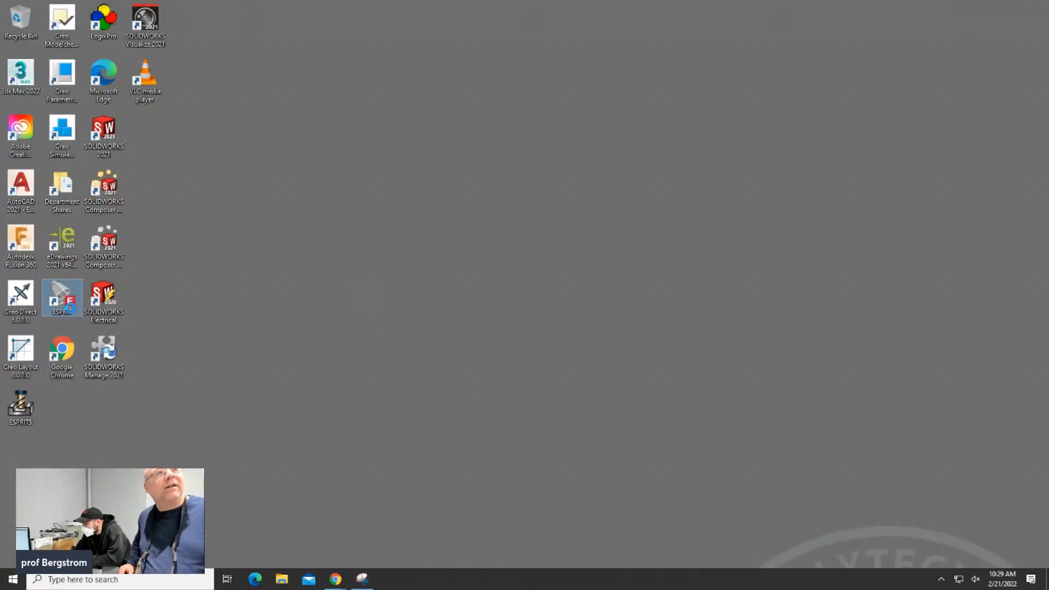
right_click(71, 311)
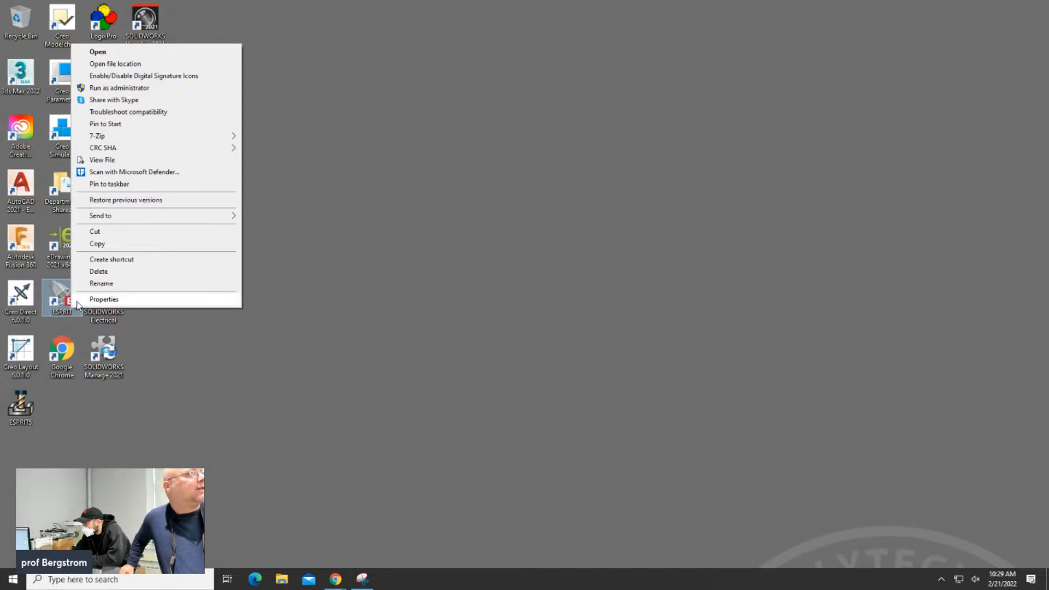
left_click(81, 300)
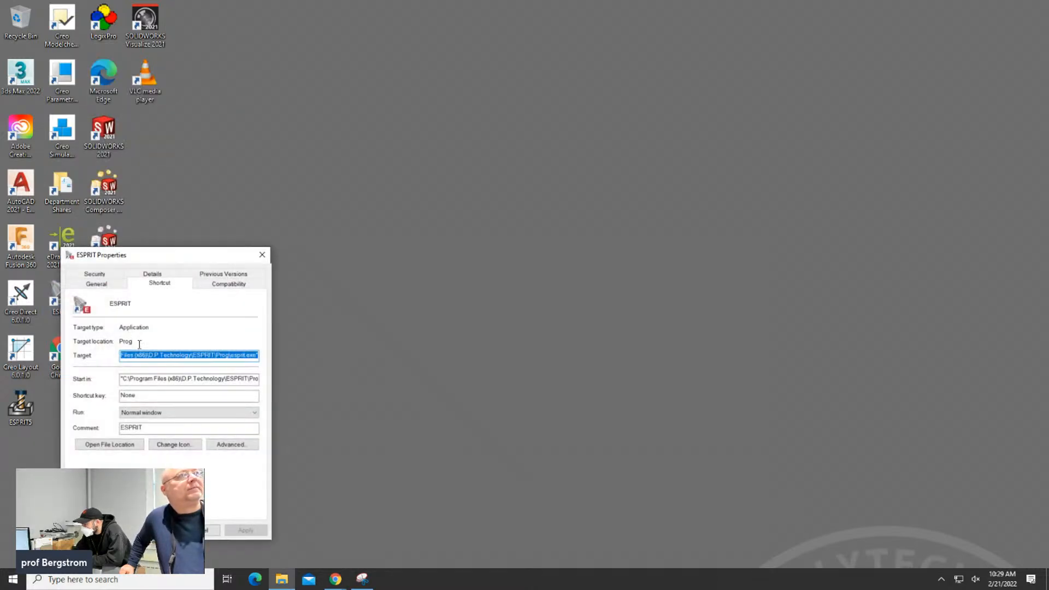
left_click(211, 286)
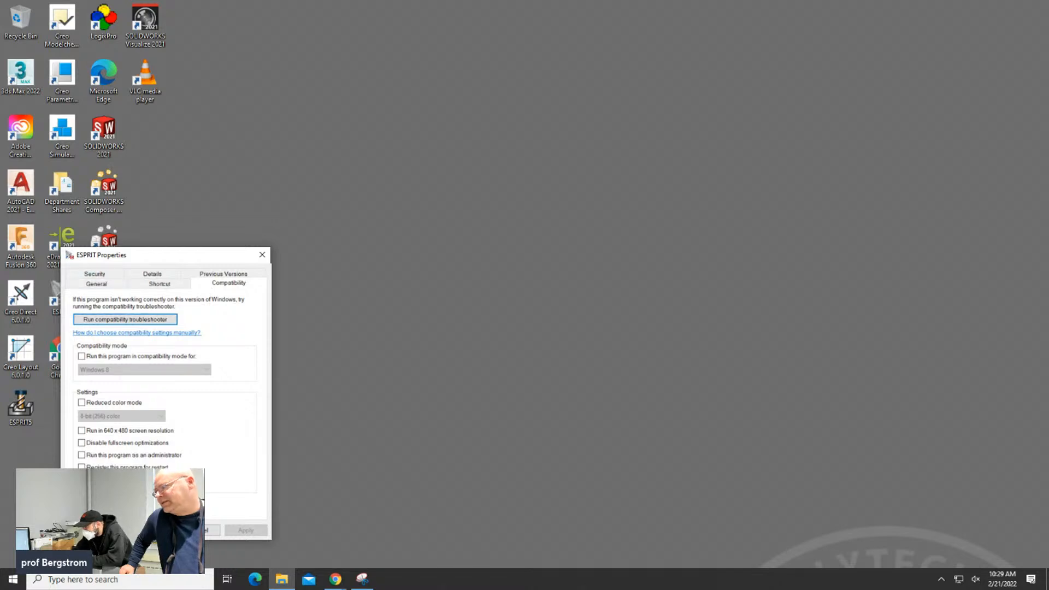
left_click(127, 482)
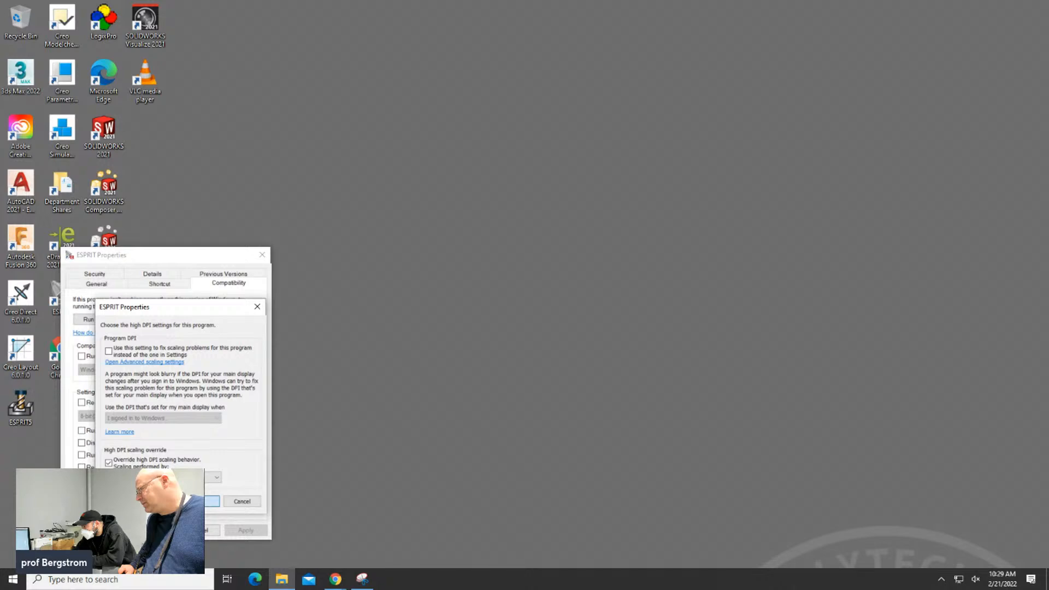
left_click(212, 501)
left_click(230, 530)
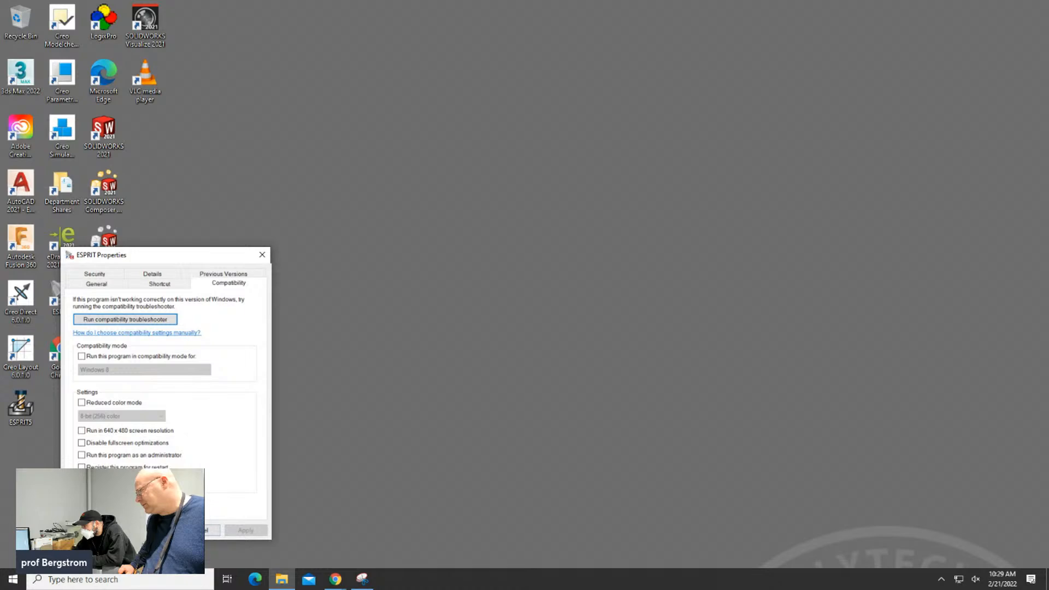
left_click(154, 530)
Step: Relaunch ESPRIT, accepting the academic licence notice and default template, and reopen the recent file ESPRIT5 from the Desktop
double_click(61, 297)
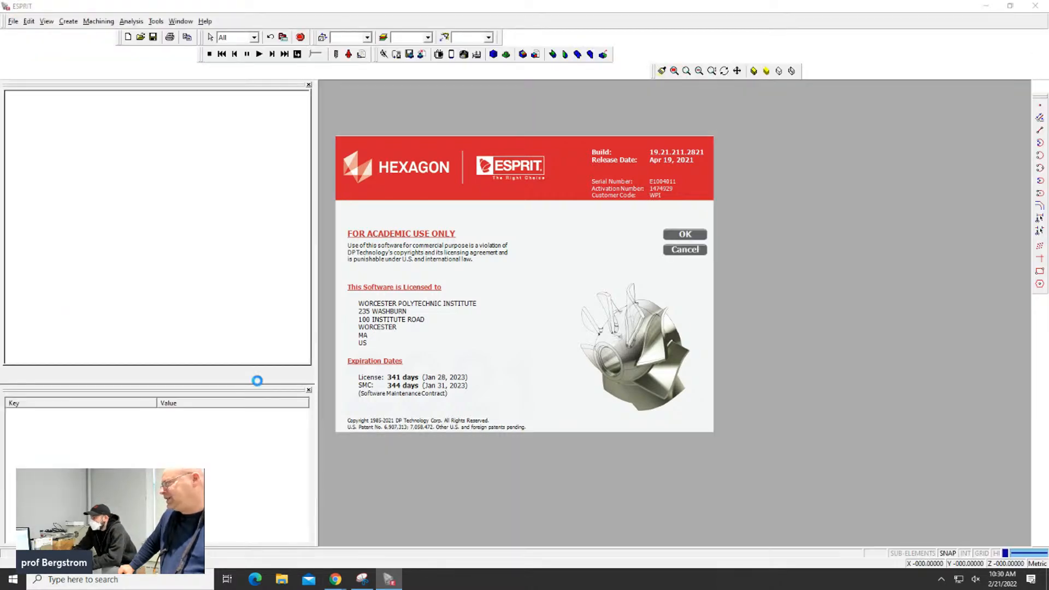
left_click(694, 236)
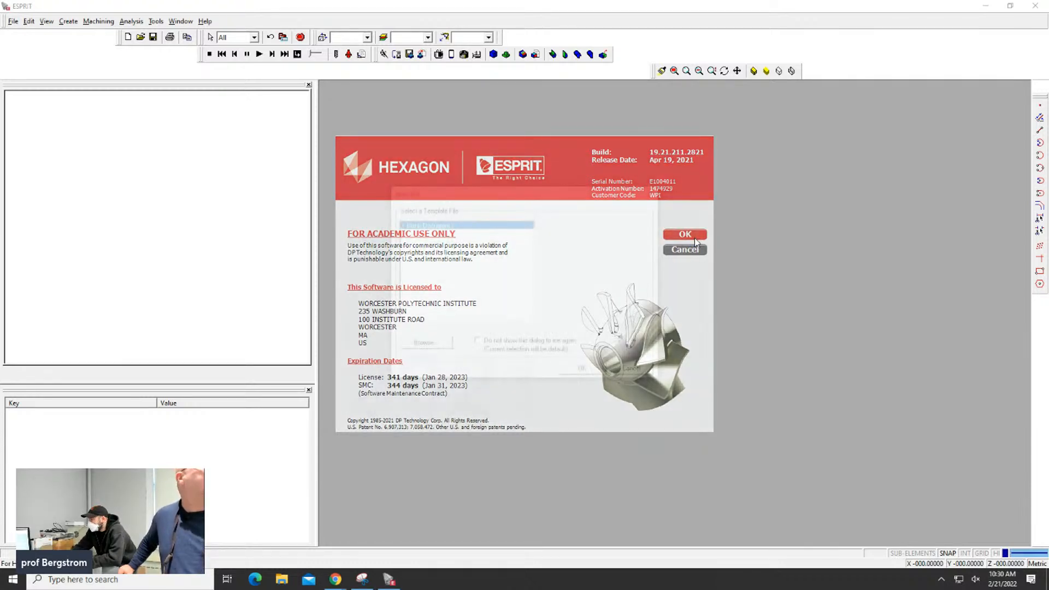
left_click(580, 367)
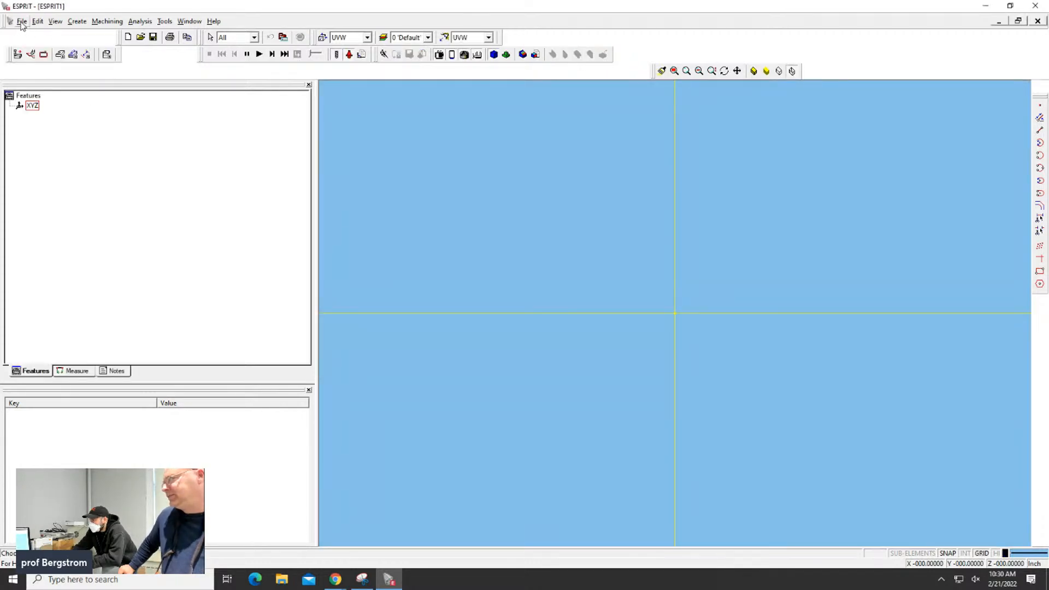
left_click(22, 21)
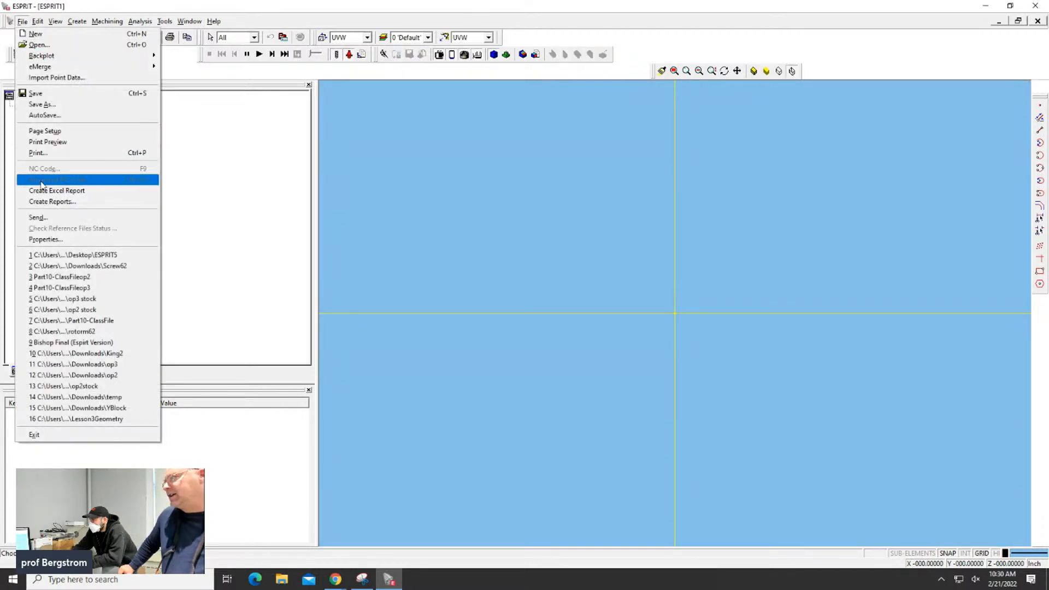
left_click(65, 257)
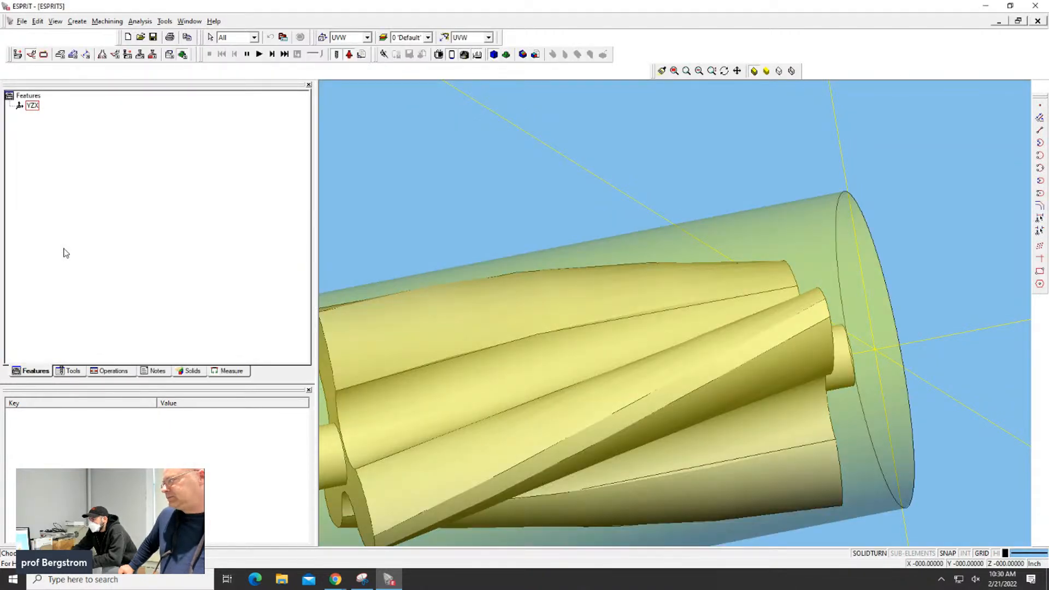
Step: Start a new Ball End Mill milling tool at the third station of the IndexTurret-1 tool list
left_click(116, 56)
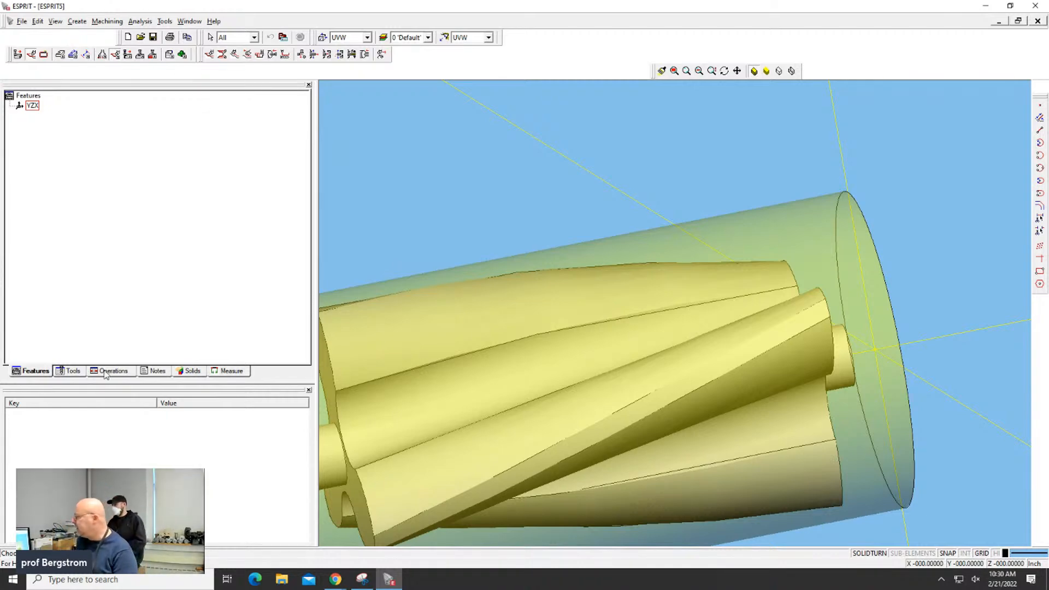
left_click(64, 370)
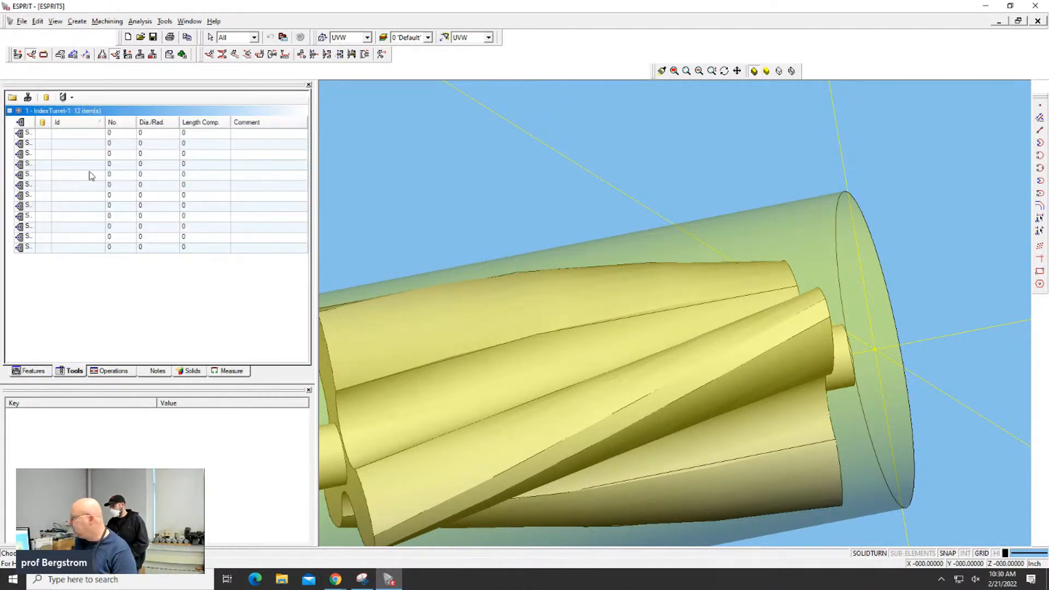
right_click(110, 155)
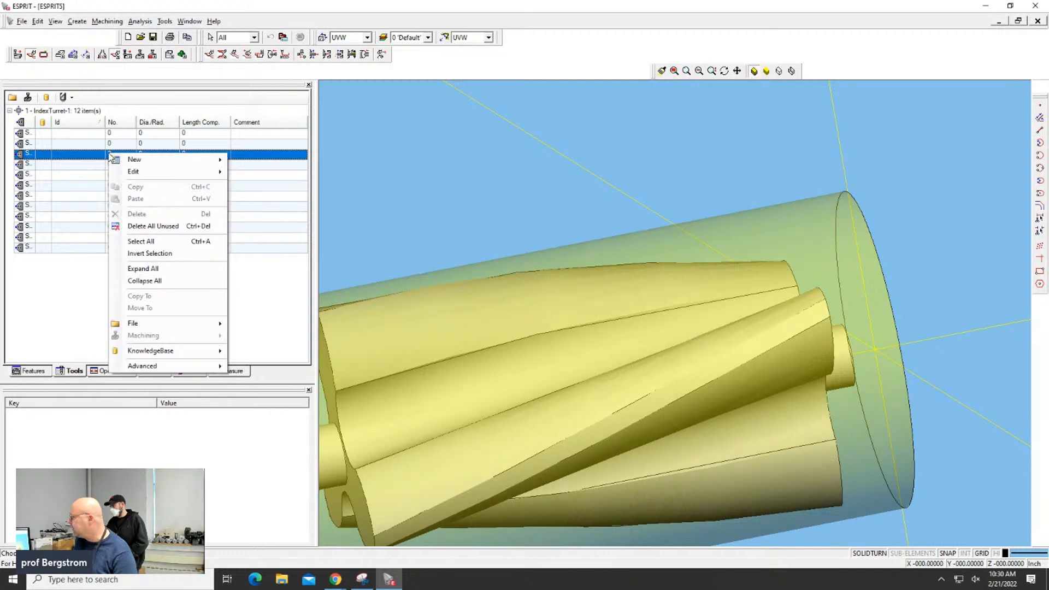
mouse_move(124, 160)
mouse_move(251, 164)
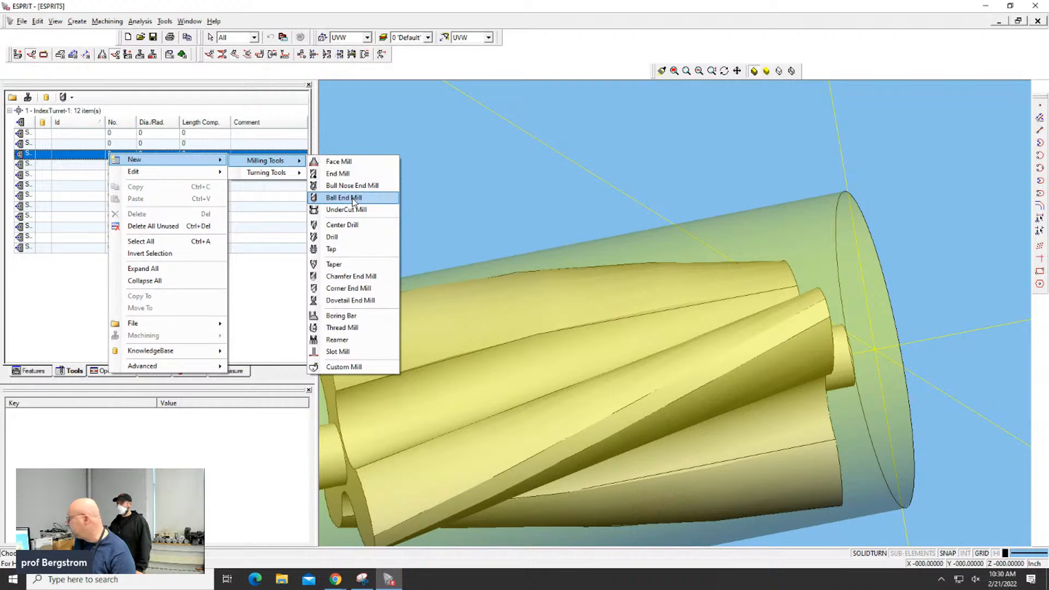
left_click(352, 198)
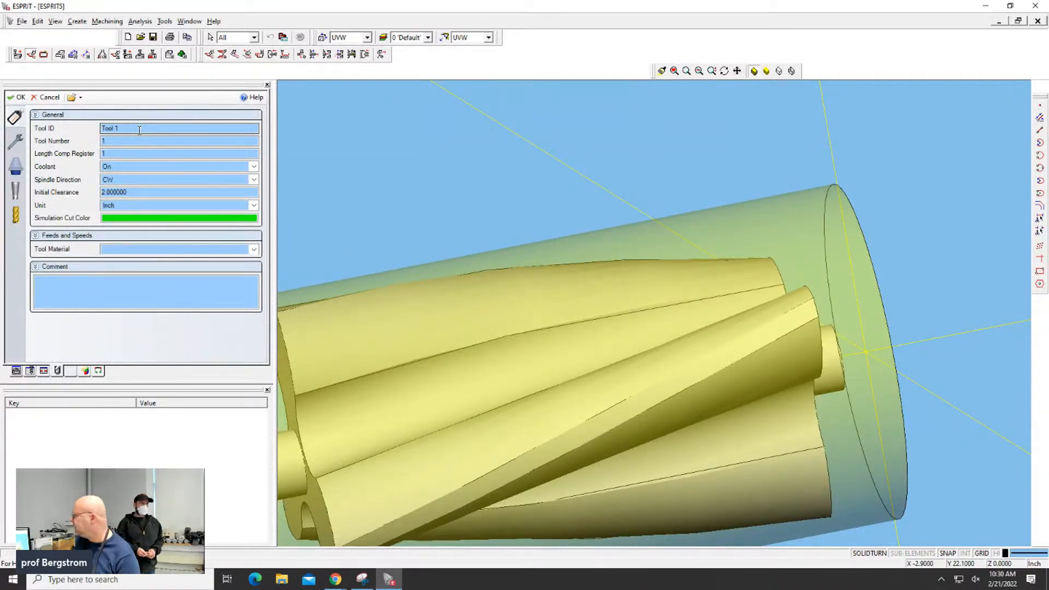
Step: Set the new ball end mill's Tool ID to .25 BM
left_click_drag(139, 130, 101, 127)
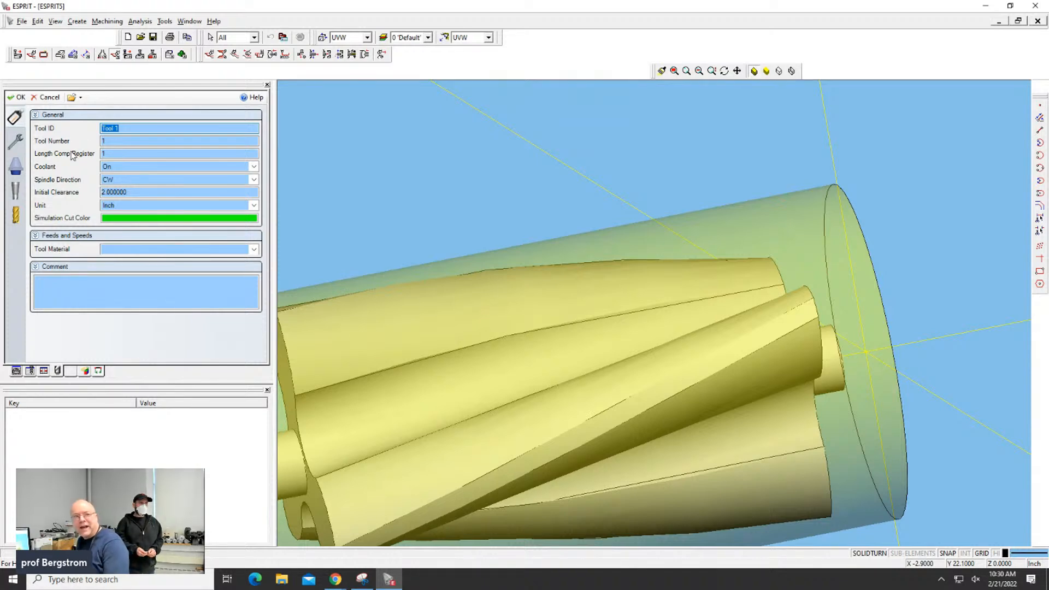
left_click(2, 86)
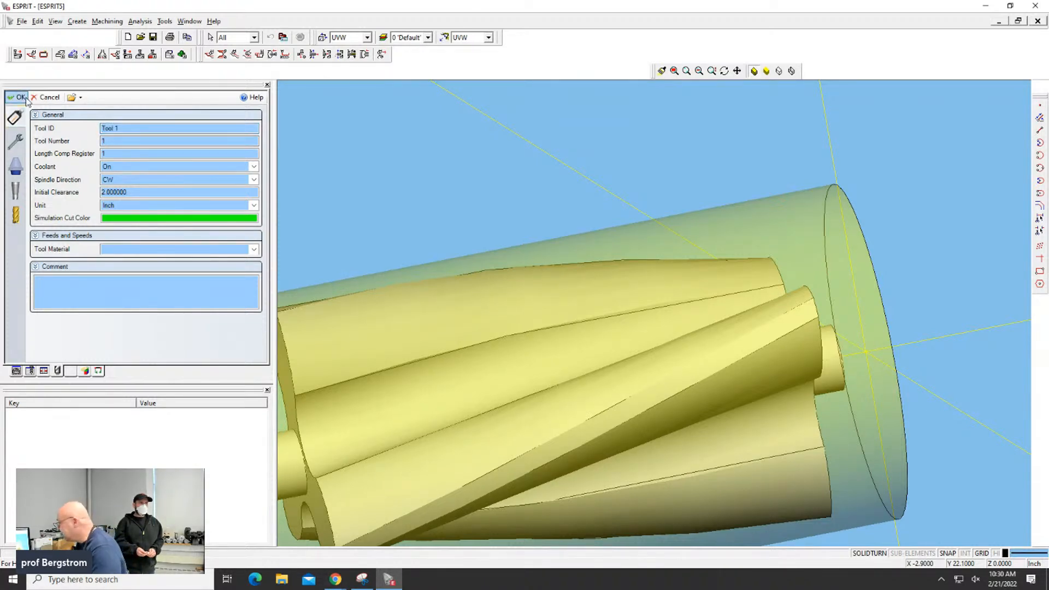
left_click_drag(204, 128, 17, 126)
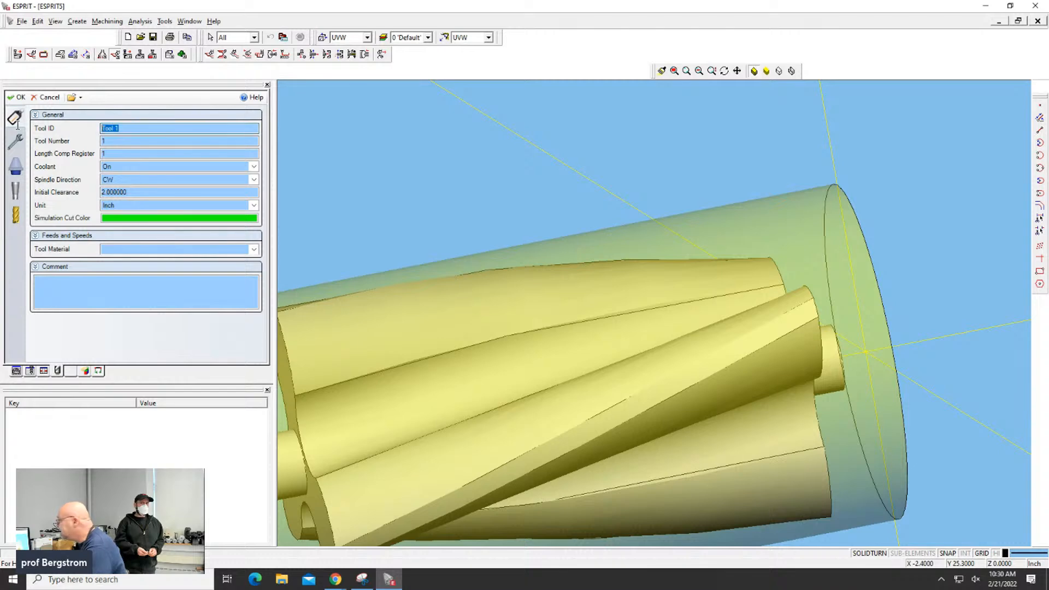
key("BackSpace")
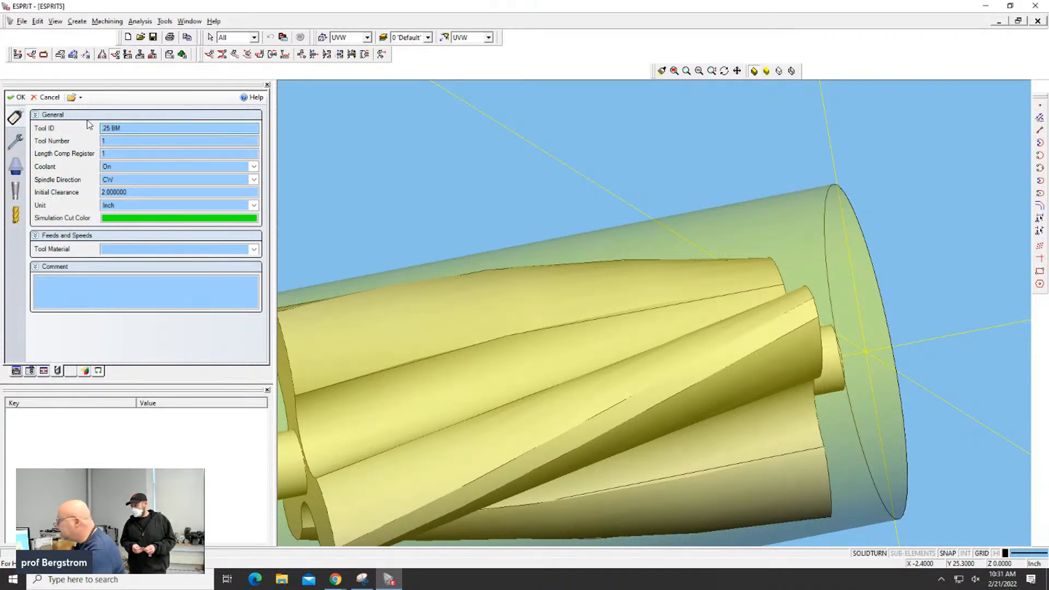
left_click(116, 143)
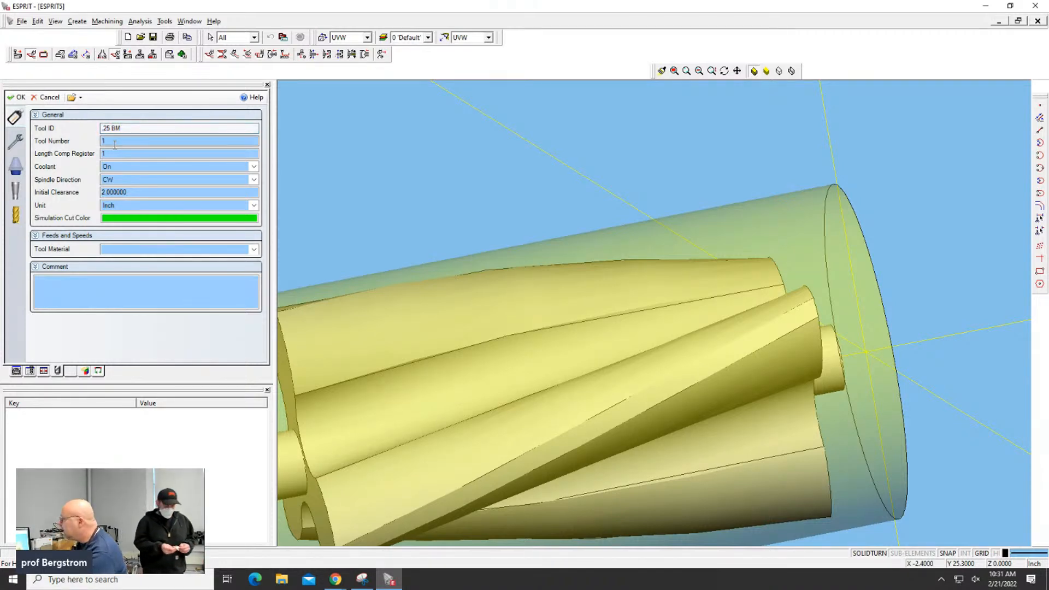
Step: Set the ball end mill's cutter diameter to 0.25 inch and open its tool change and mounting settings
left_click(16, 215)
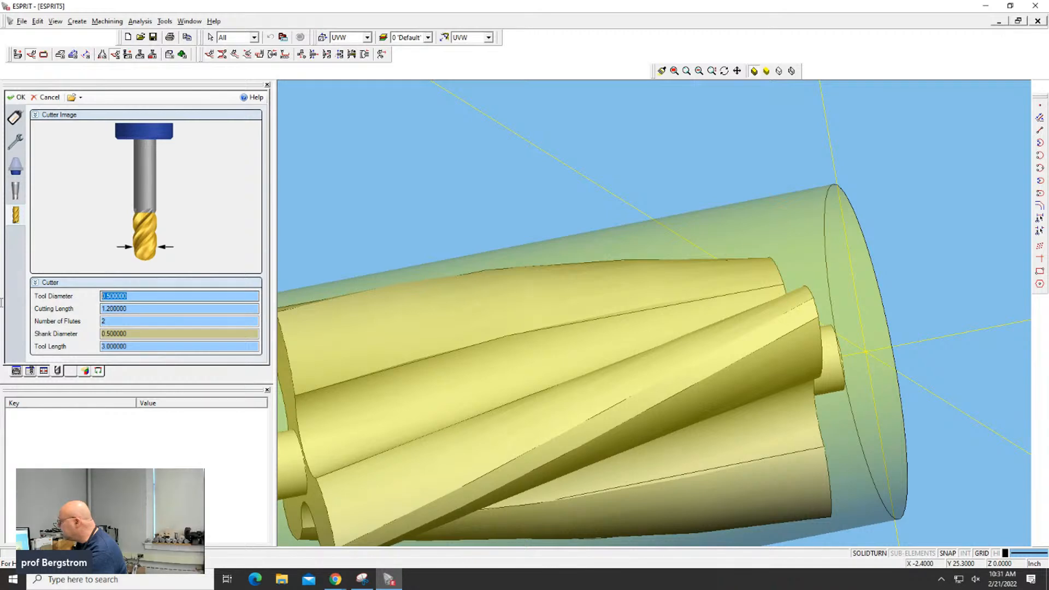
type("1")
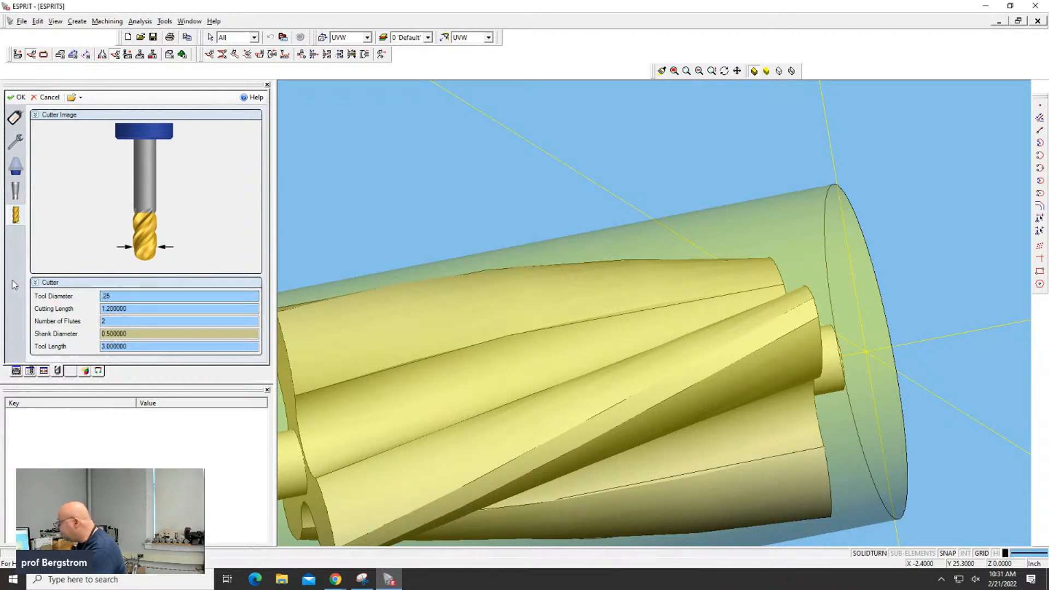
left_click(141, 311)
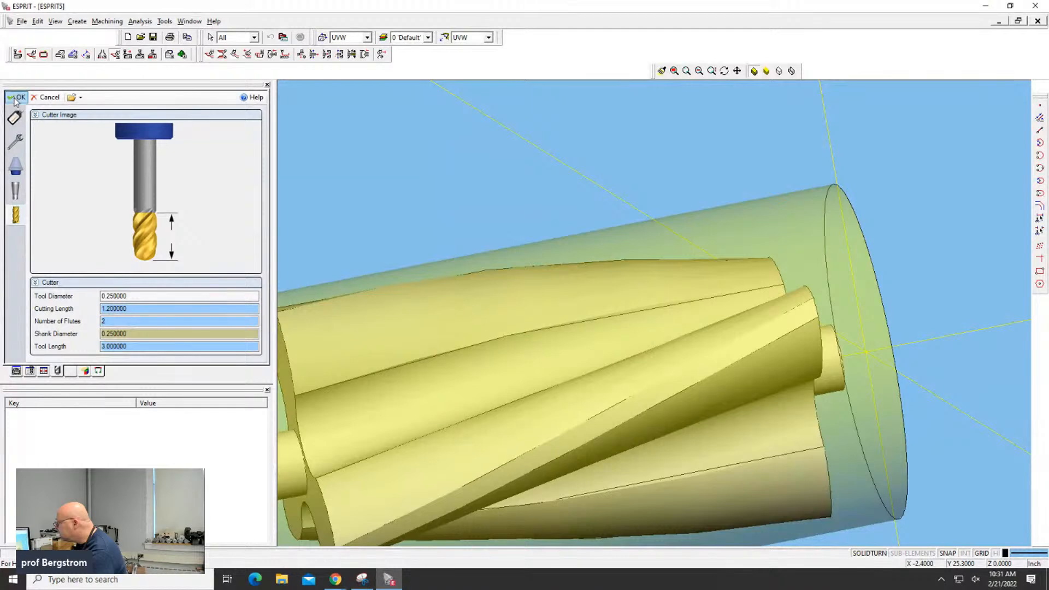
left_click(16, 142)
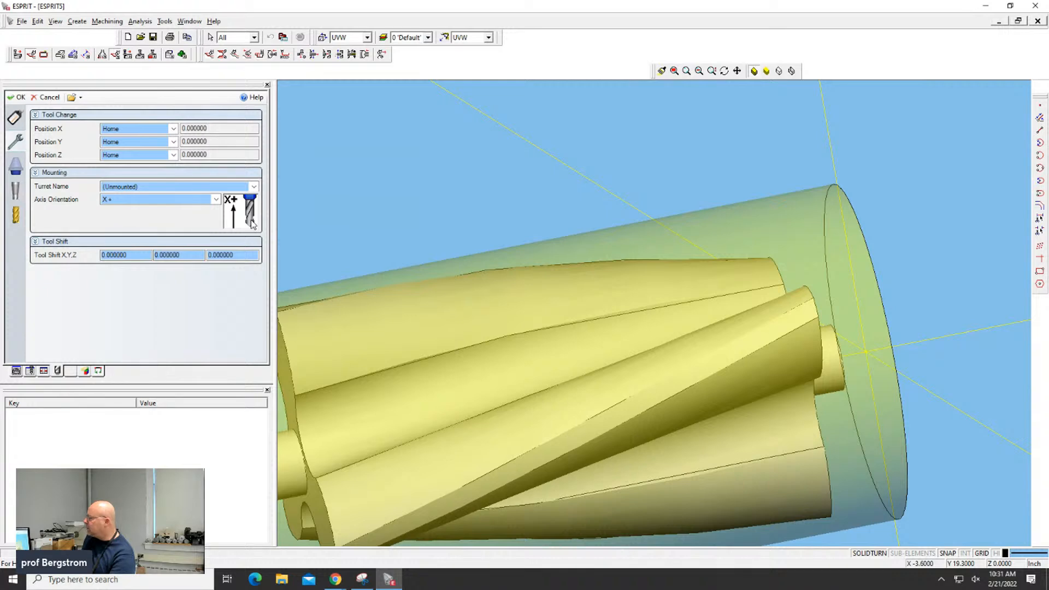
Step: Finish the ball end mill with X+ axis orientation and assign it to the first station of IndexTurret-1
left_click(161, 203)
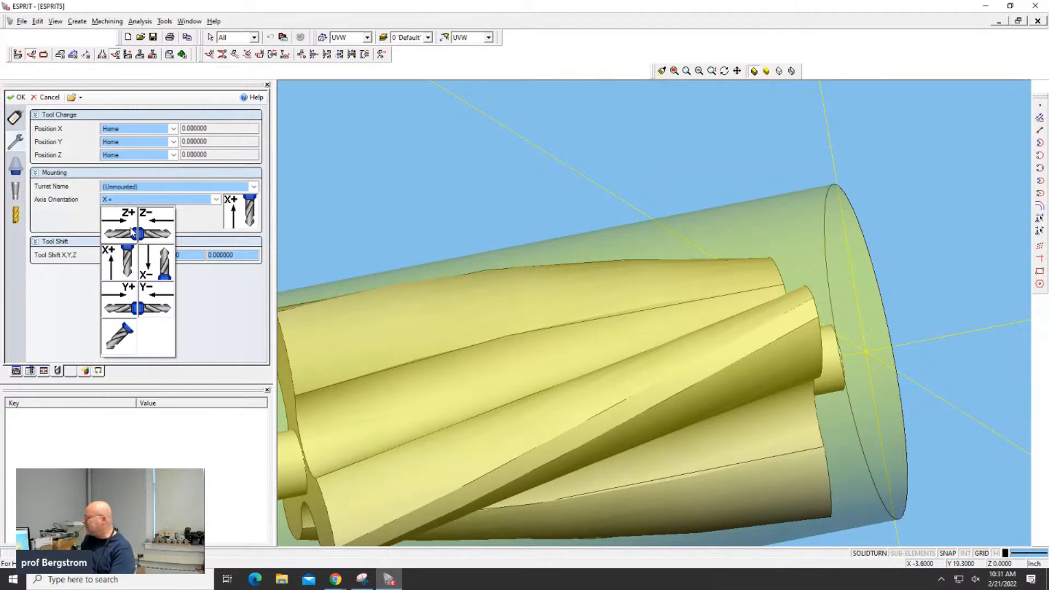
left_click(237, 209)
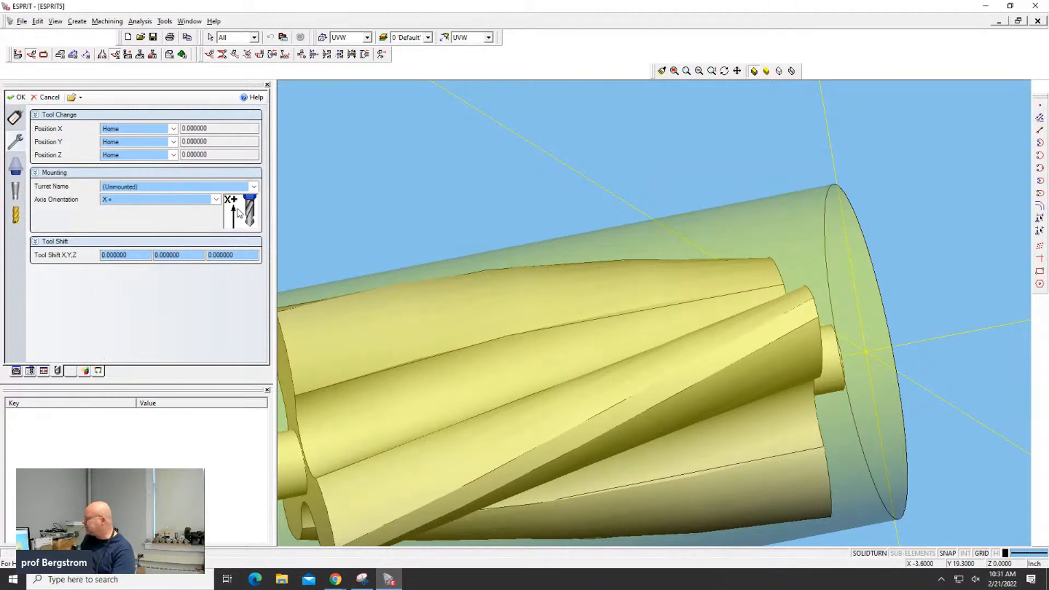
left_click(17, 97)
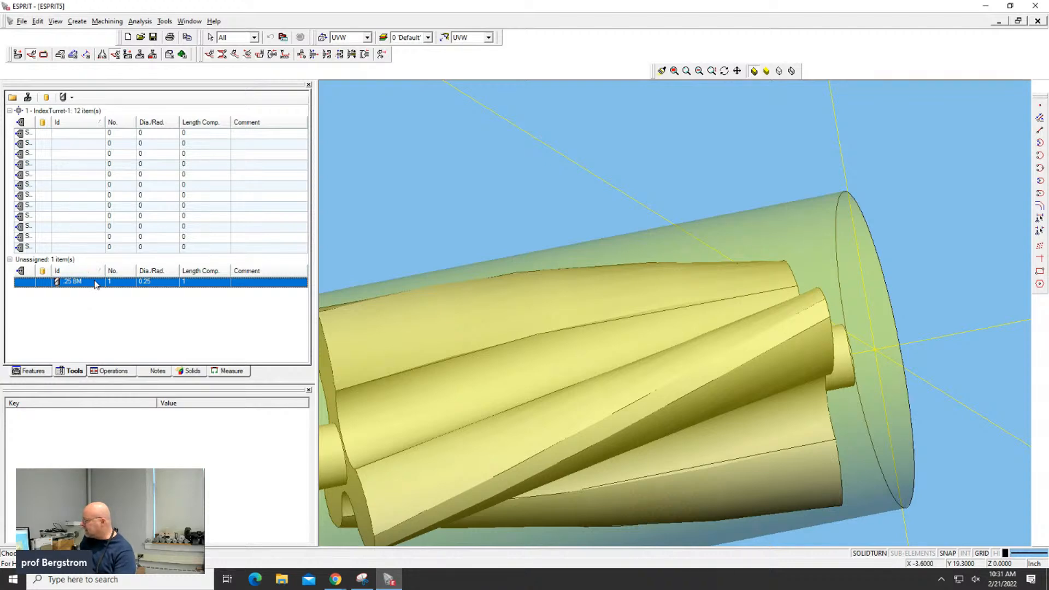
left_click_drag(100, 238, 110, 137)
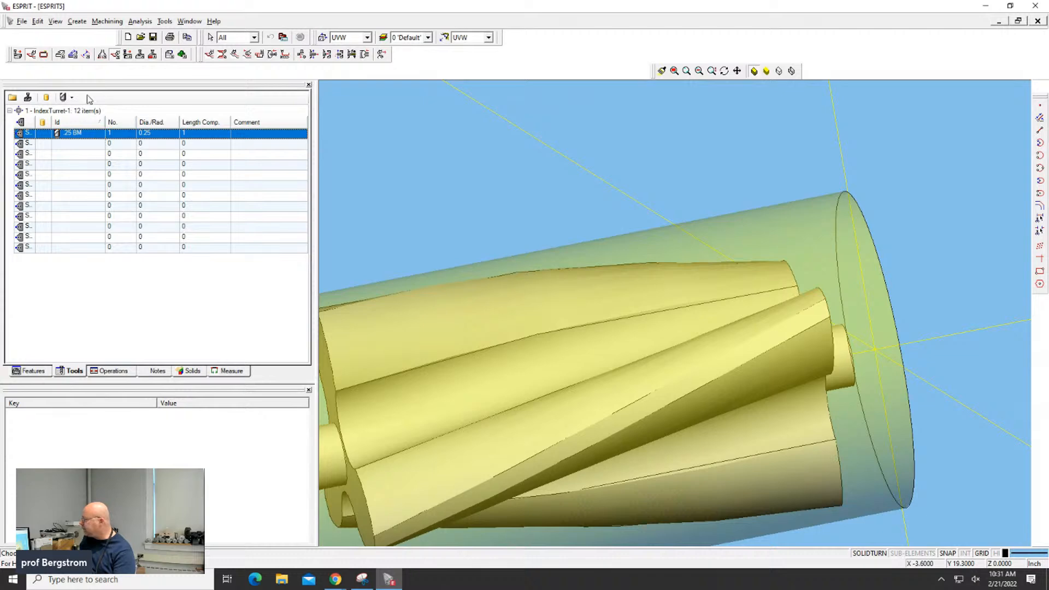
Step: Check the ball end mill's mounting on the turret in the machining simulation from an isometric view, and stop the simulation
left_click(182, 55)
left_click(258, 55)
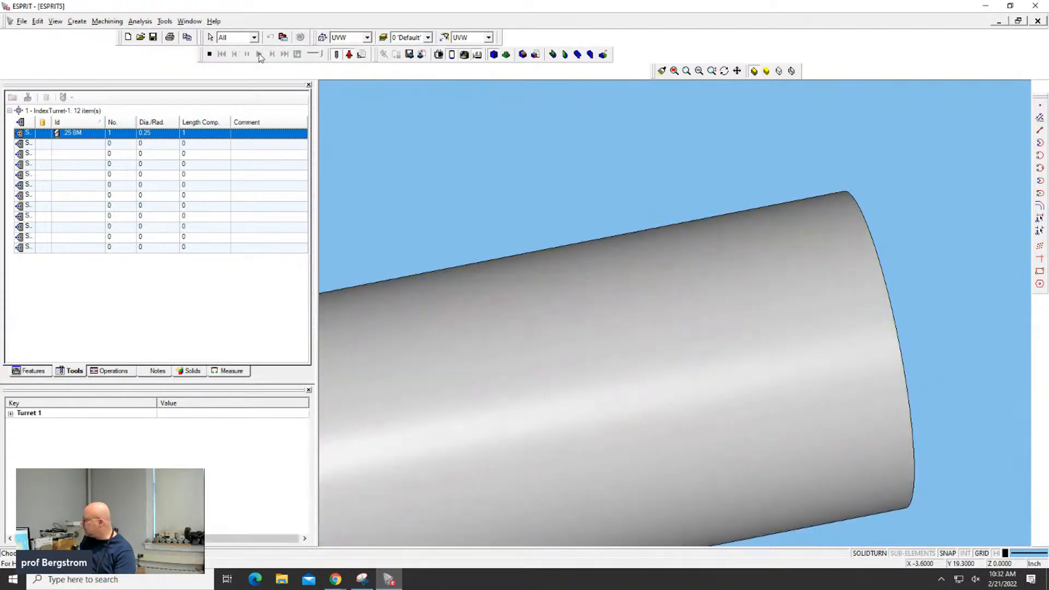
scroll(418, 154, "down", 7)
middle_click_drag(418, 154, 510, 193)
left_click(468, 38)
left_click(467, 65)
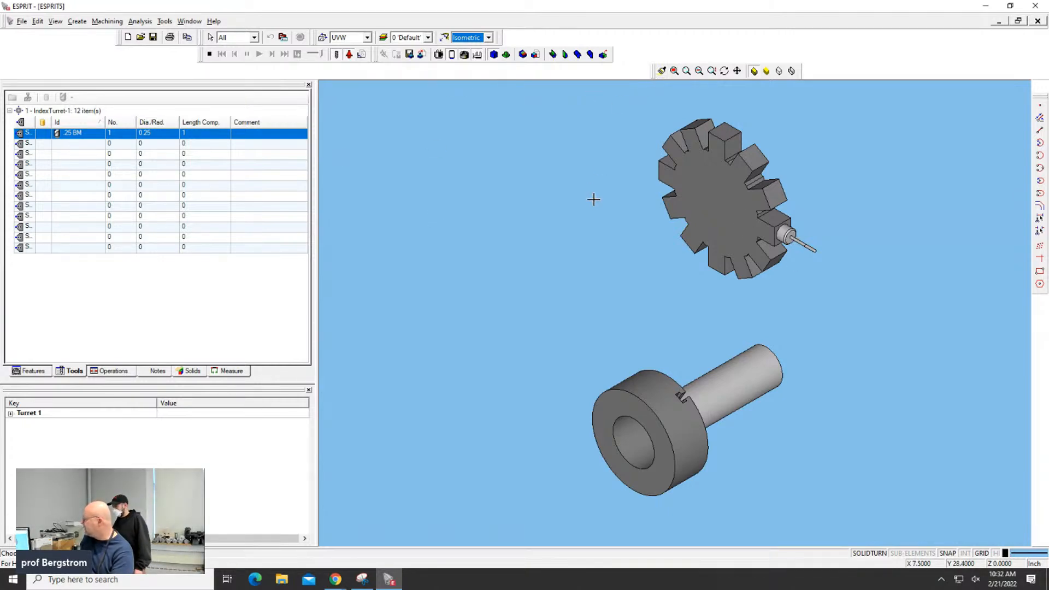
left_click(209, 54)
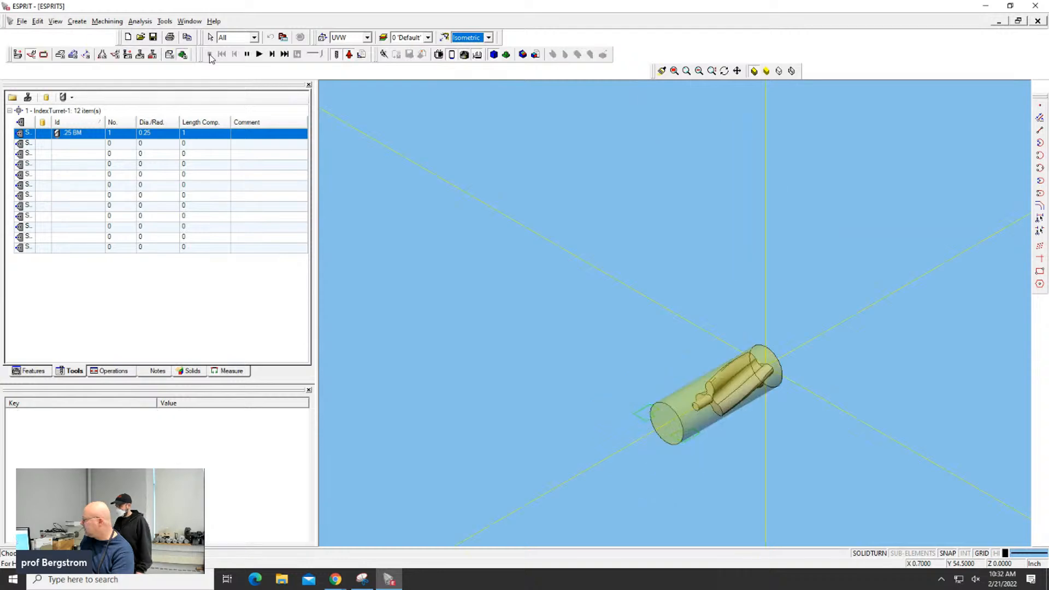
Step: Examine the screw solid's lobes, grooves and end shaft within the transparent stock from an isometric view
scroll(716, 385, "down", 2)
scroll(713, 380, "up", 8)
scroll(710, 382, "up", 2)
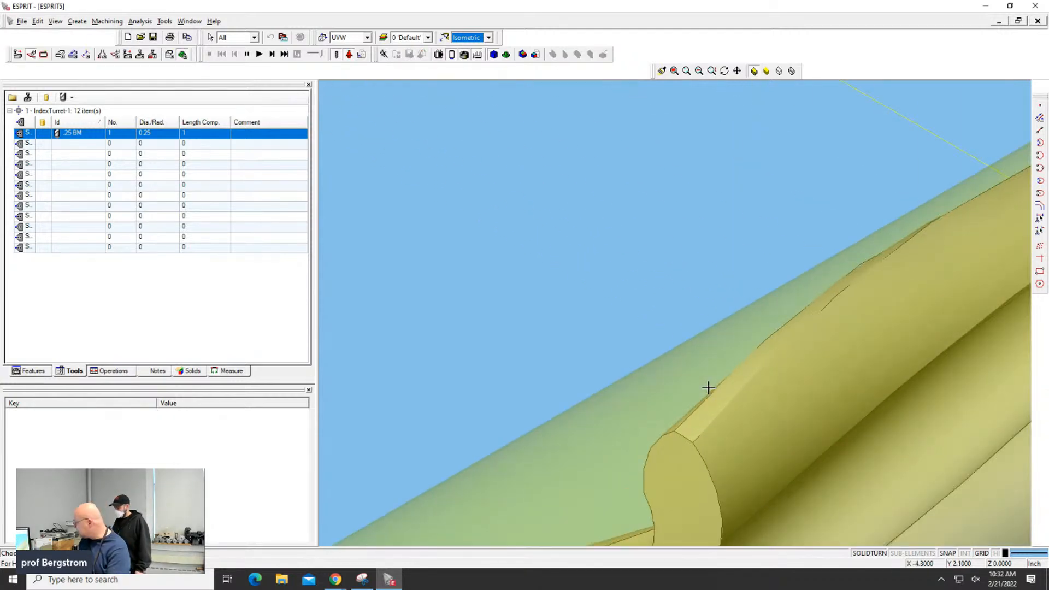
scroll(875, 284, "down", 2)
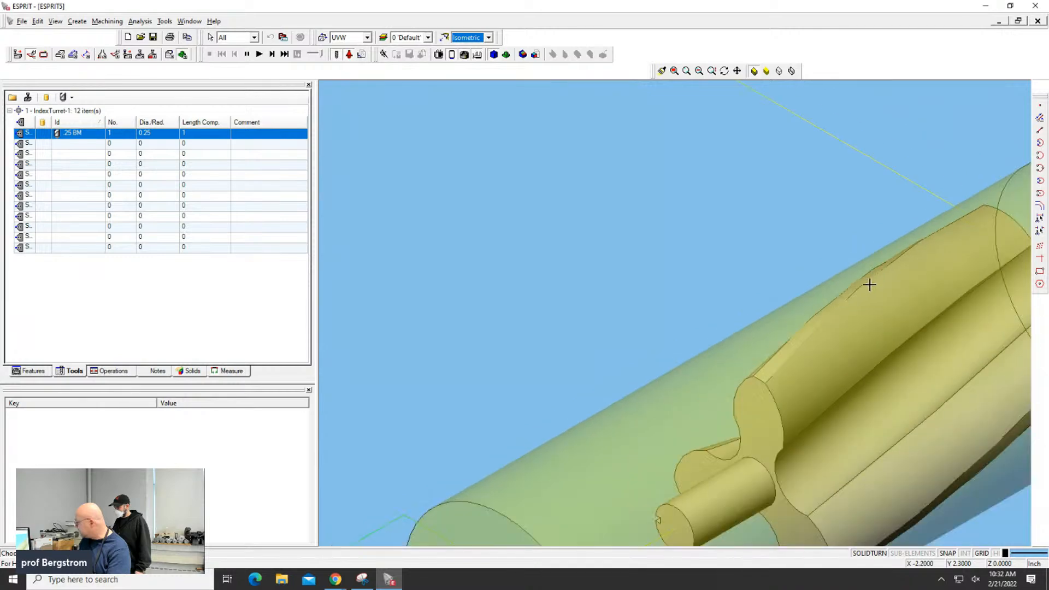
scroll(869, 285, "down", 3)
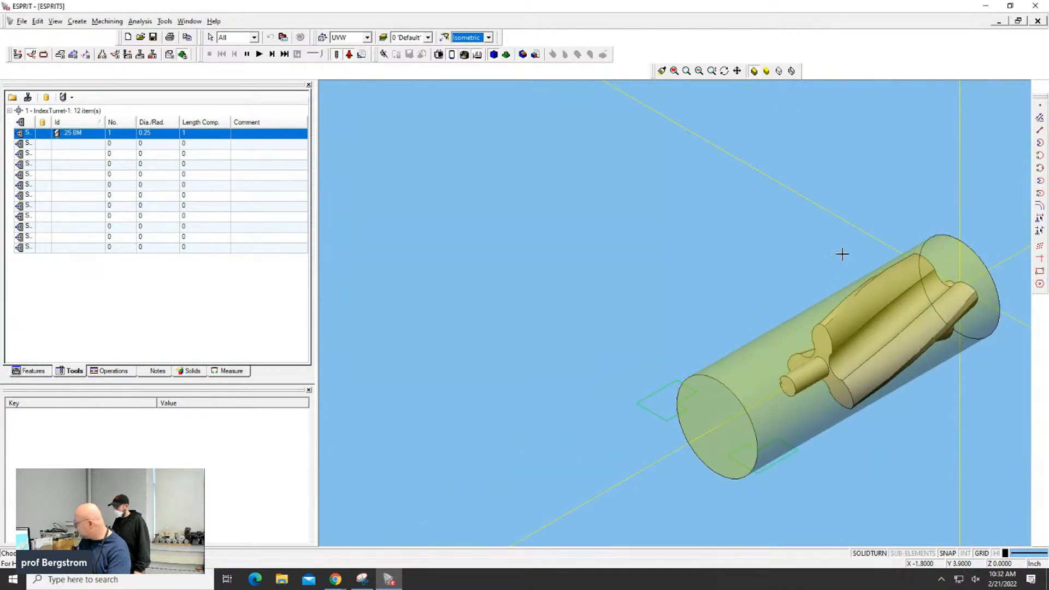
left_click(473, 39)
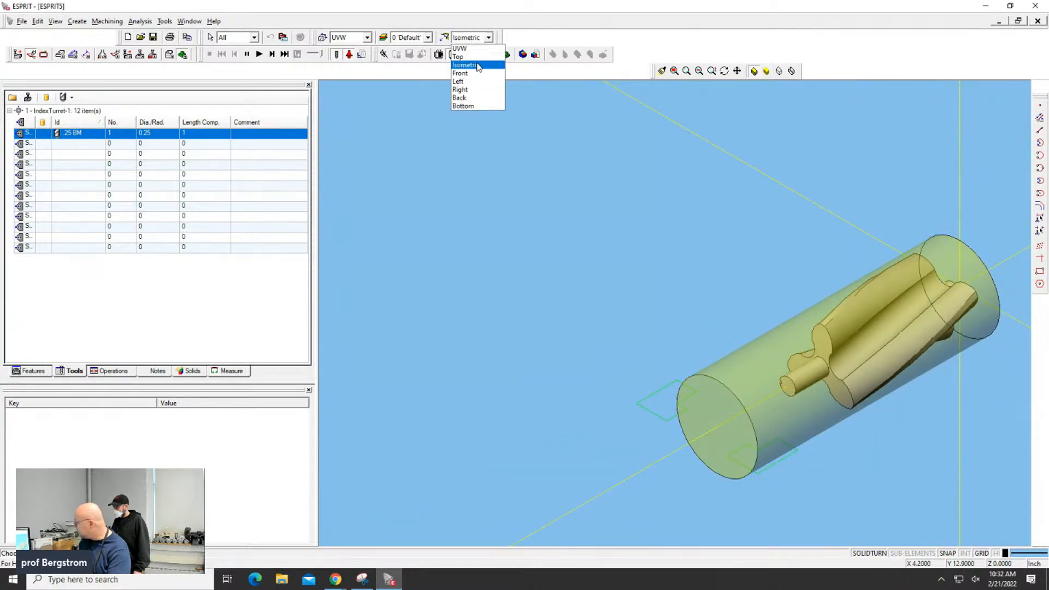
left_click(475, 65)
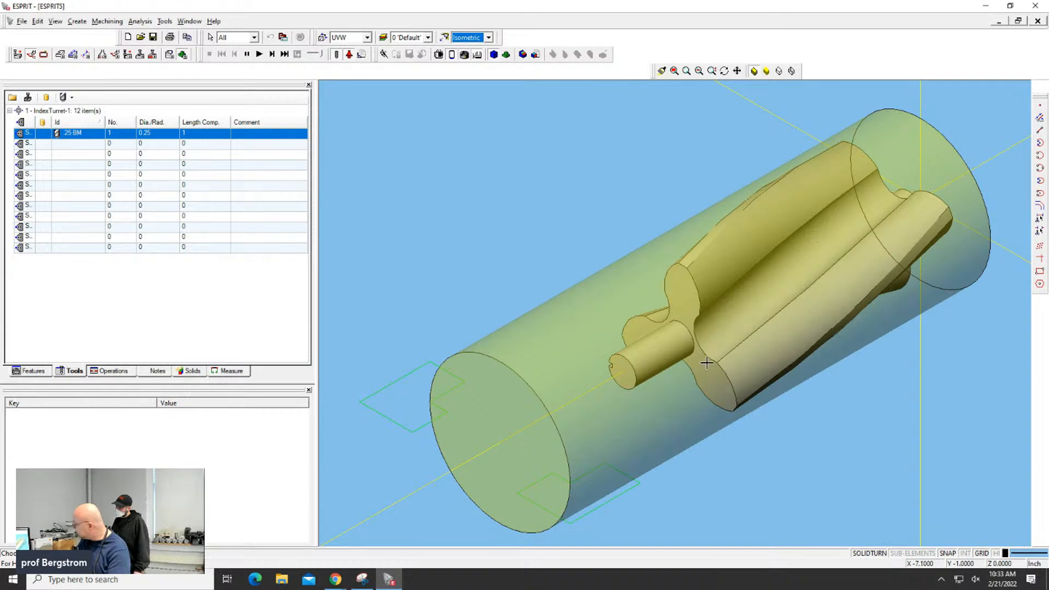
scroll(691, 279, "down", 1)
scroll(684, 246, "up", 3)
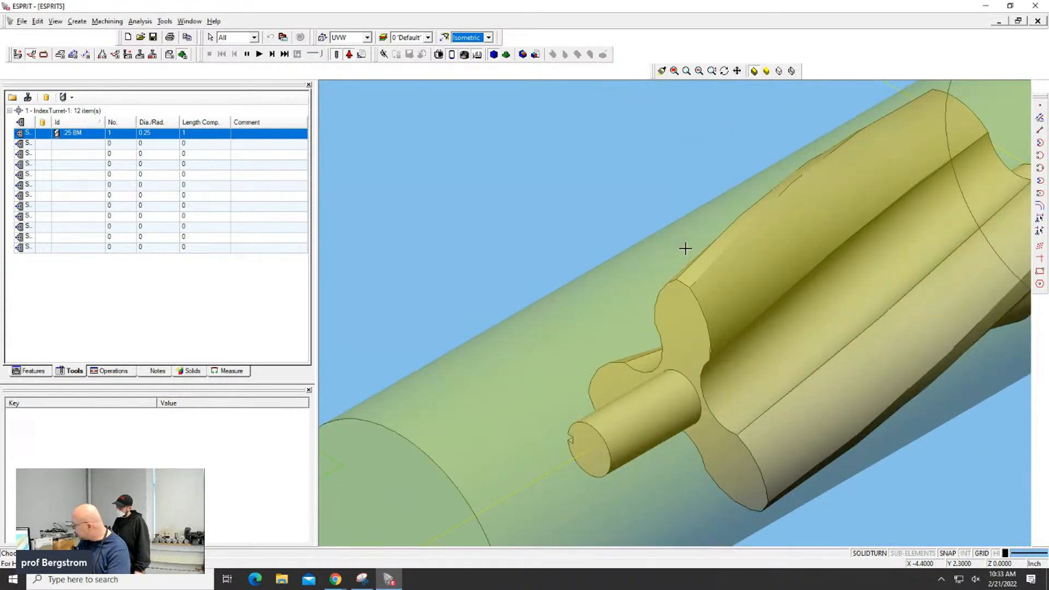
scroll(685, 248, "down", 2)
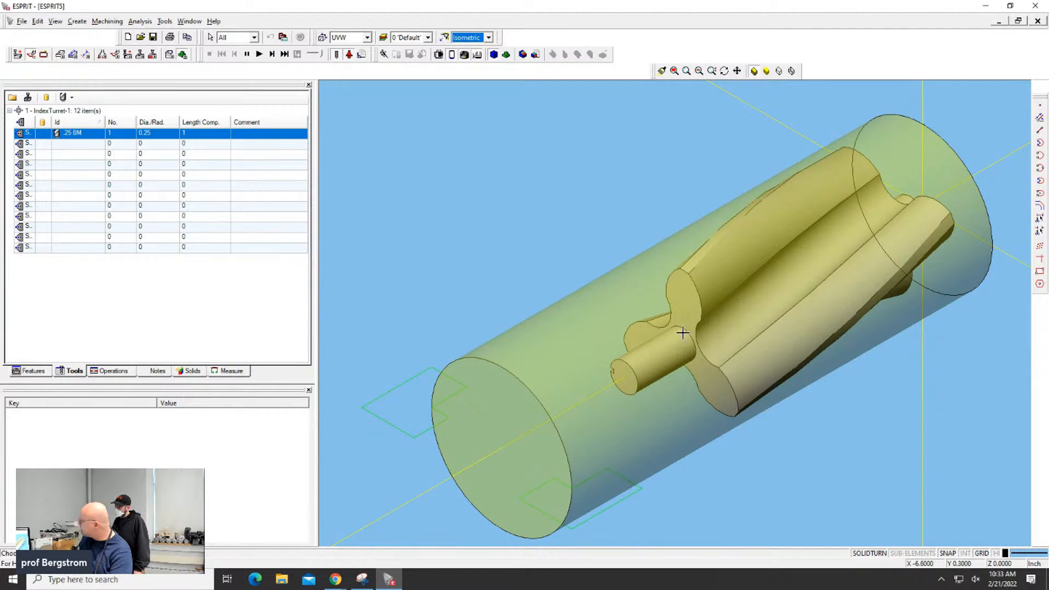
left_click(679, 268)
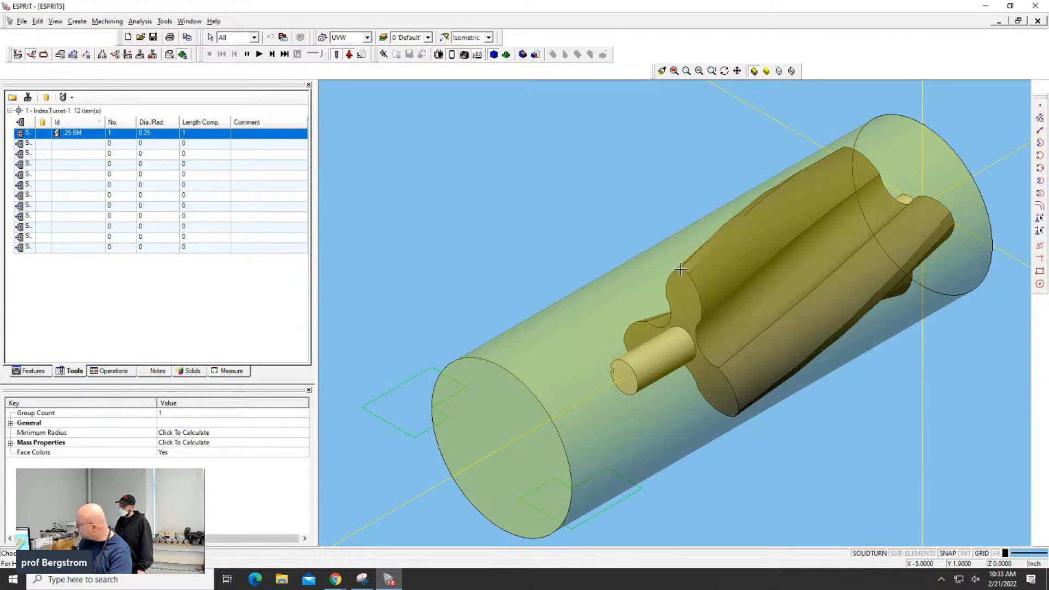
left_click(461, 165)
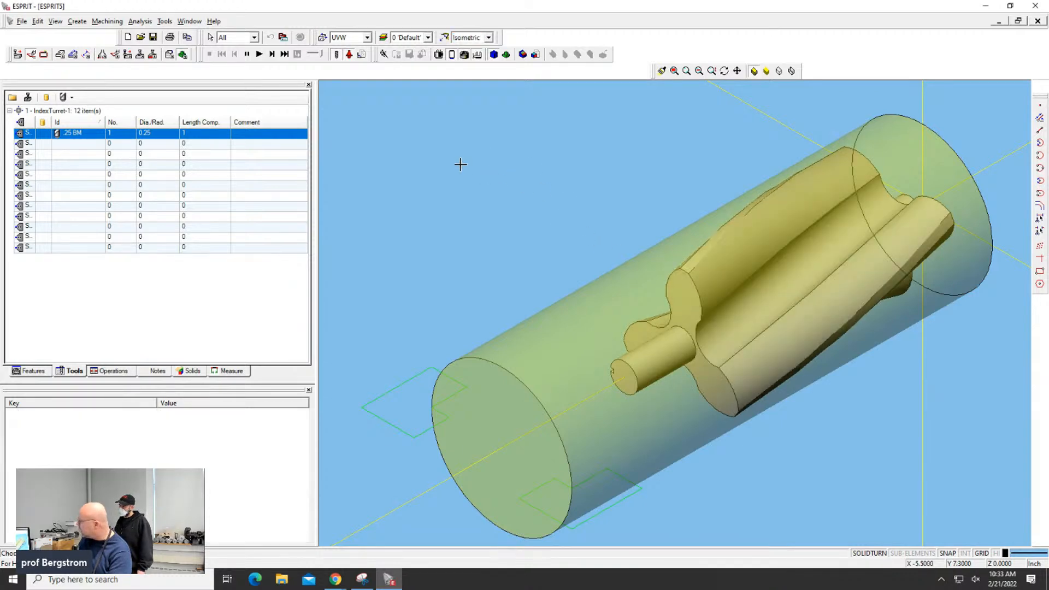
left_click(75, 55)
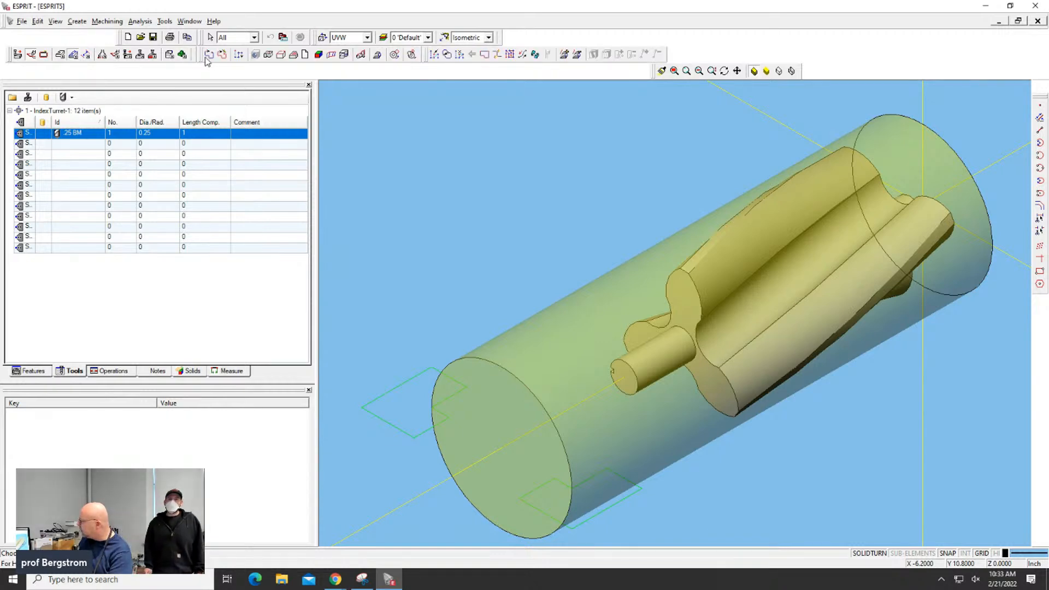
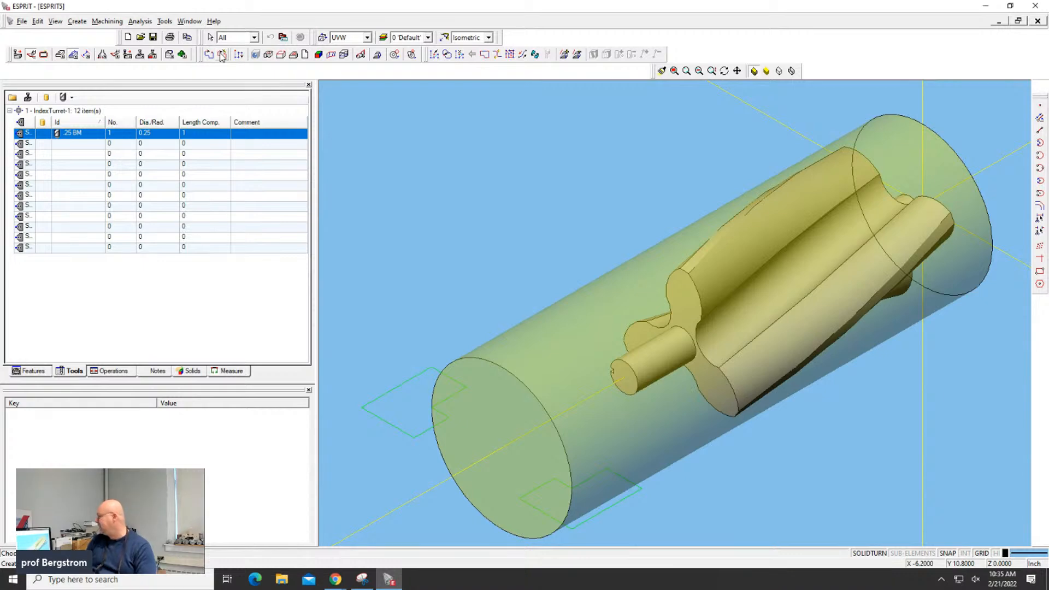
left_click(221, 55)
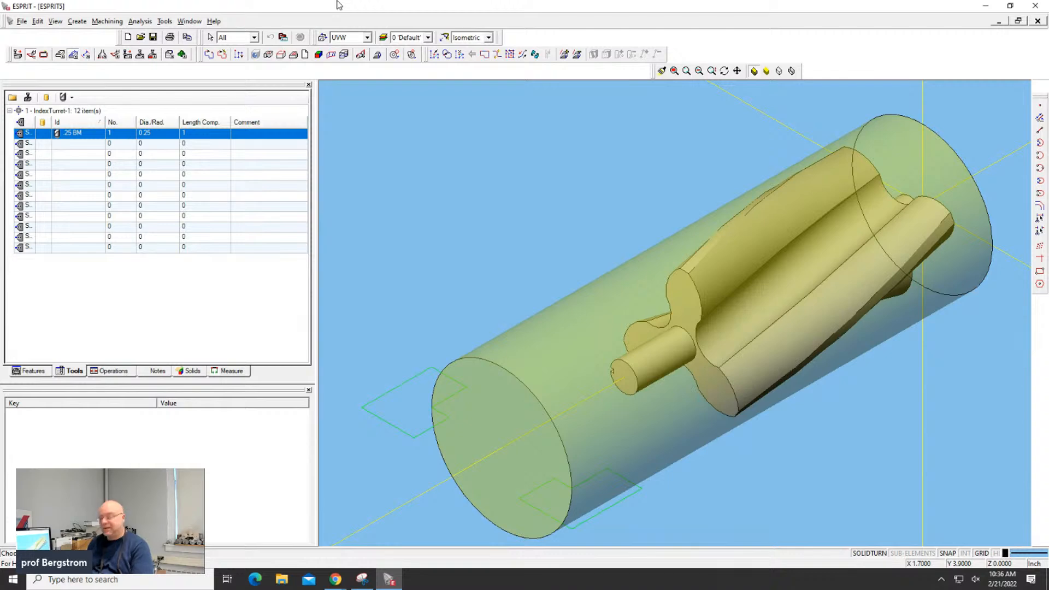
left_click(140, 54)
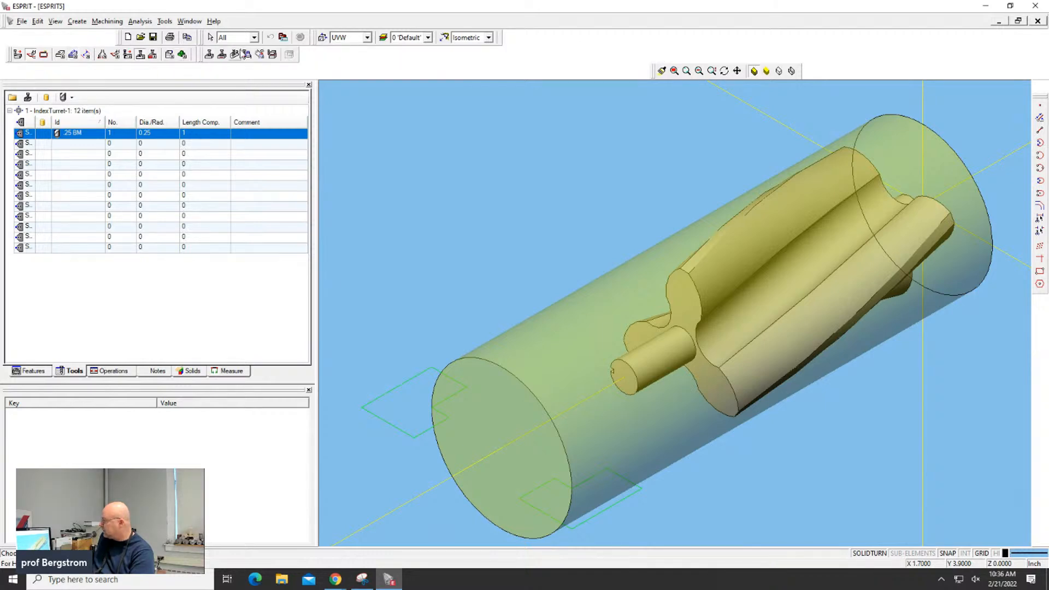
Step: Try to start a mill-turn machining operation, first with nothing selected and again on the screw solid
left_click(129, 54)
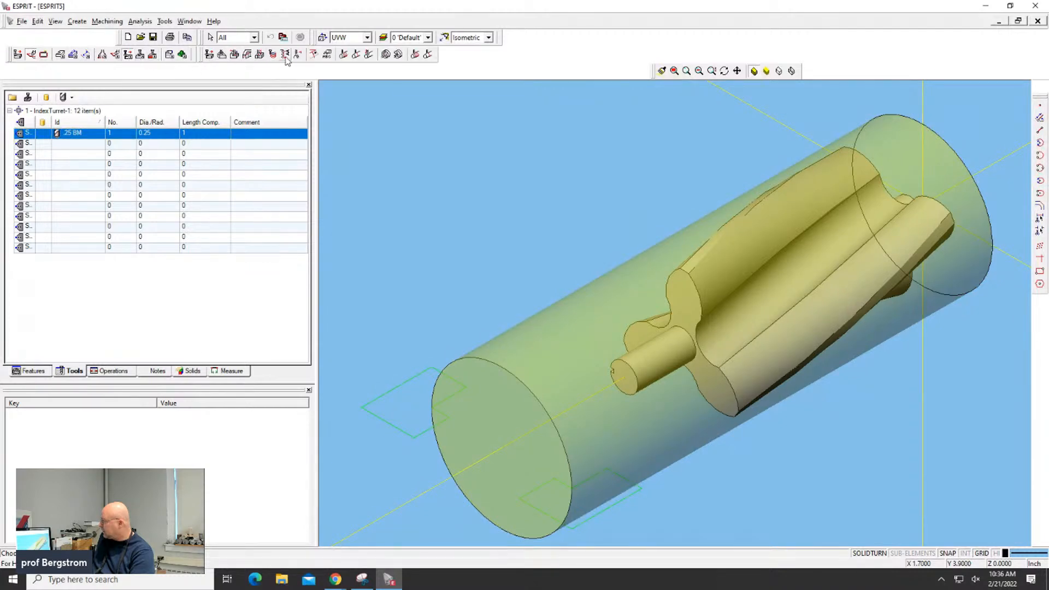
left_click(414, 55)
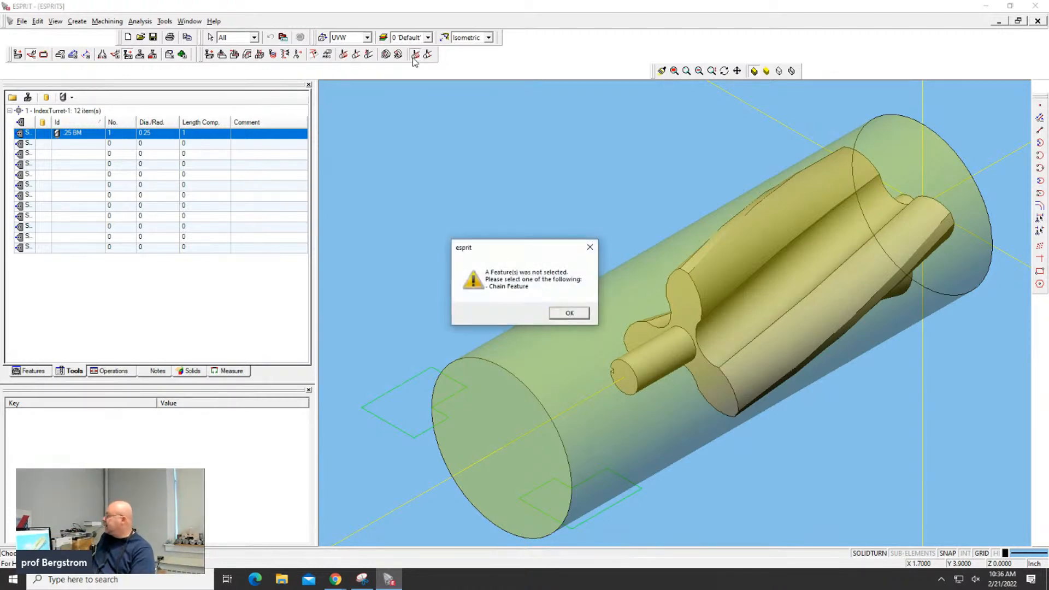
left_click(588, 312)
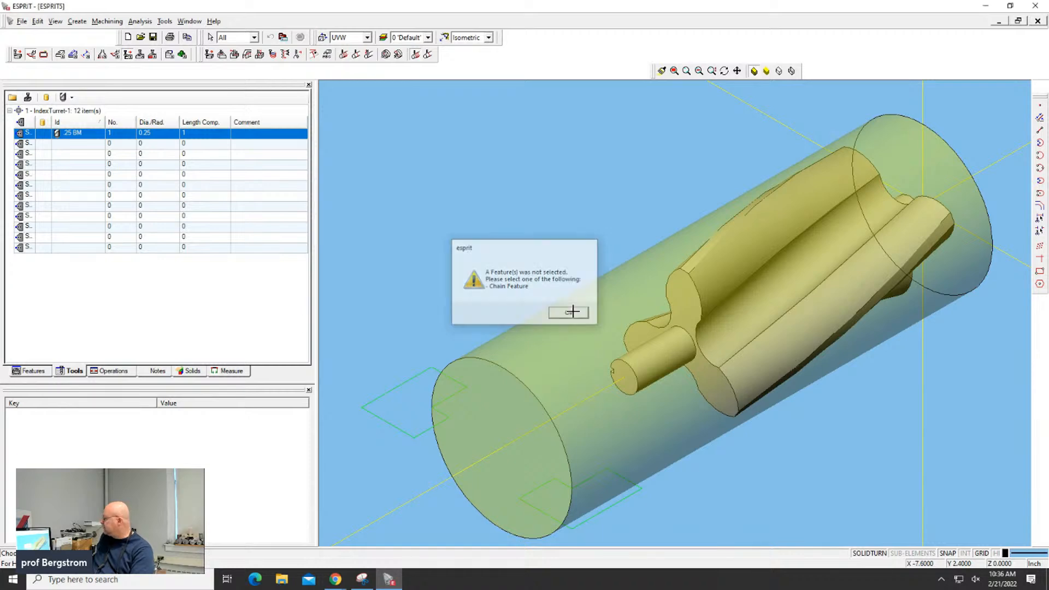
left_click(695, 285)
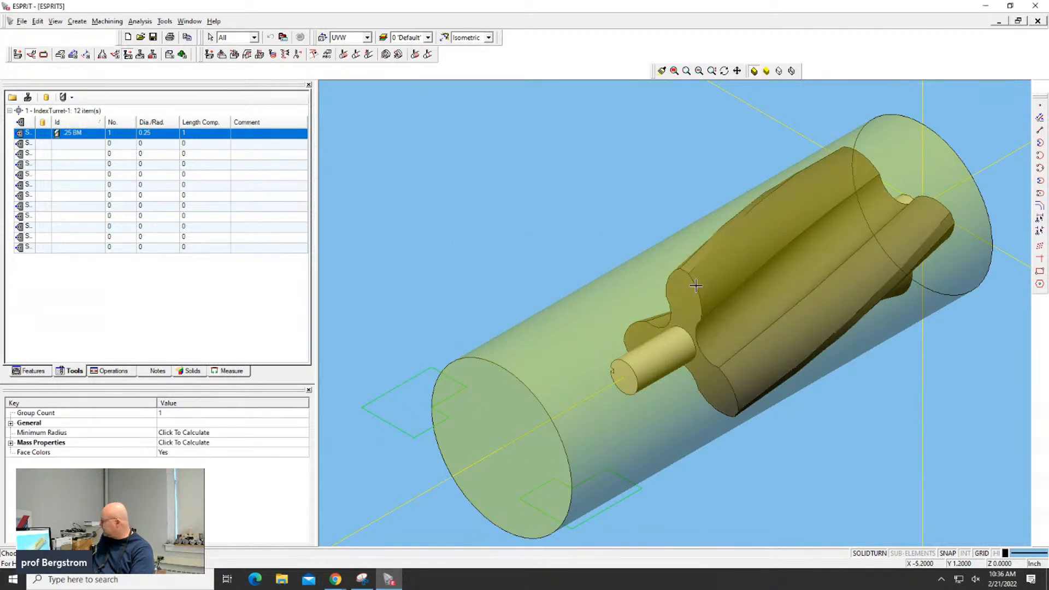
left_click(418, 55)
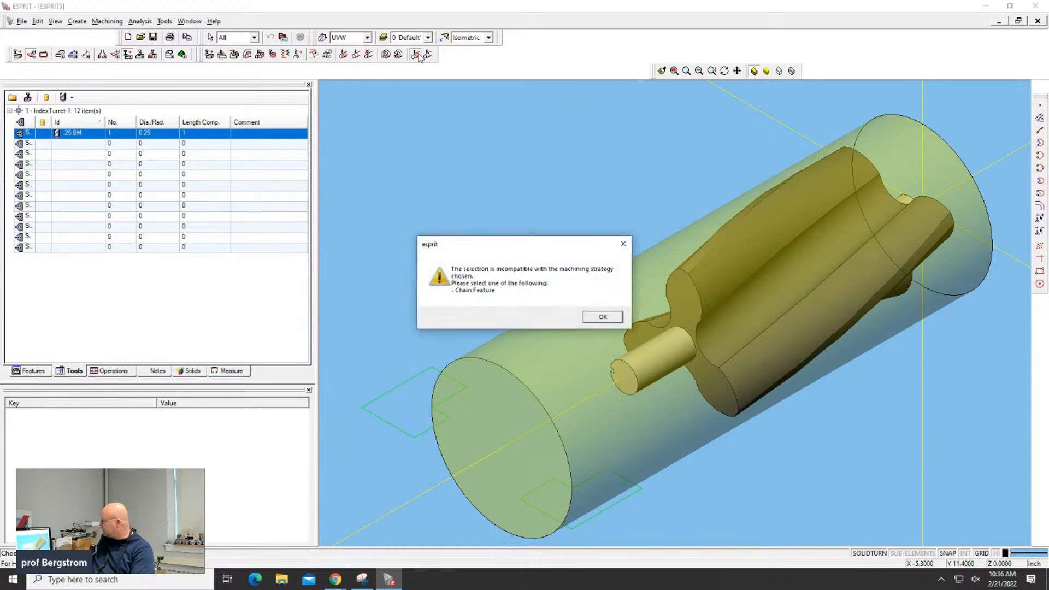
left_click(608, 317)
left_click(454, 140)
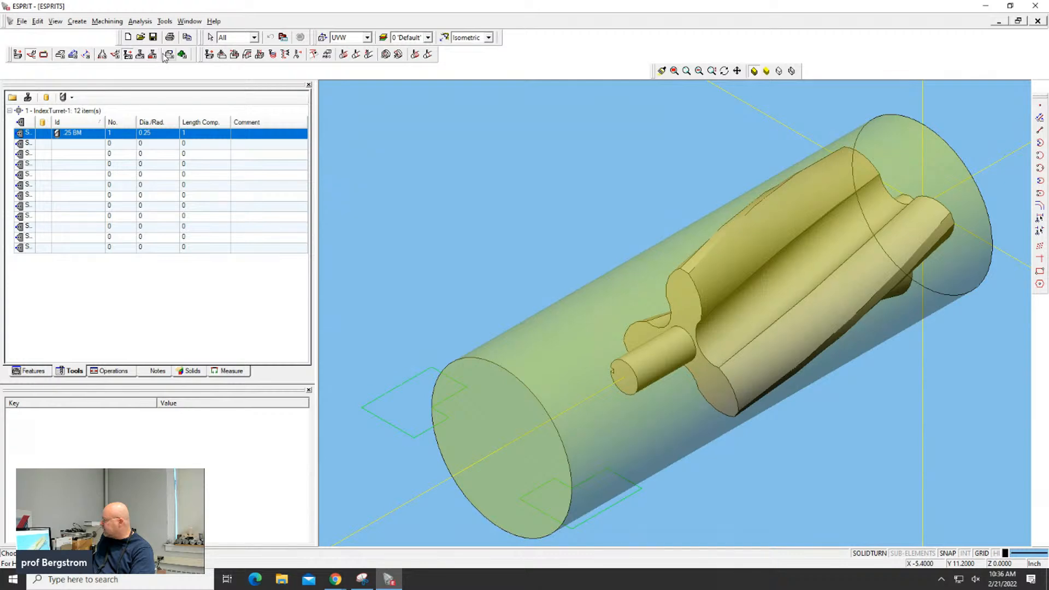
Step: Create a FreeForm feature using three adjacent faces of the screw's groove and neighbouring lobes as the Part faces
left_click(73, 54)
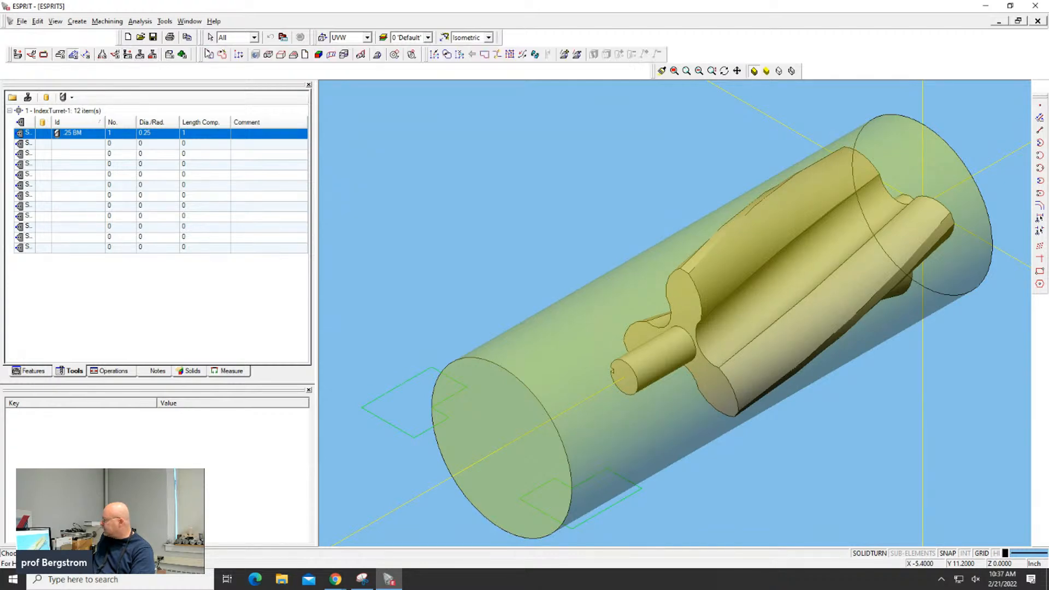
left_click(317, 54)
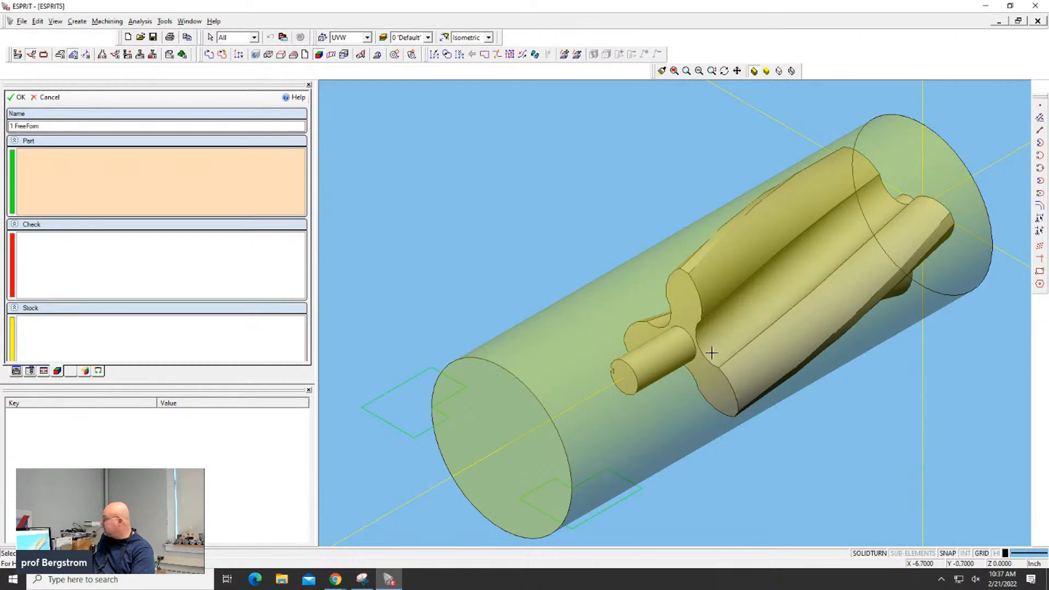
left_click(711, 312)
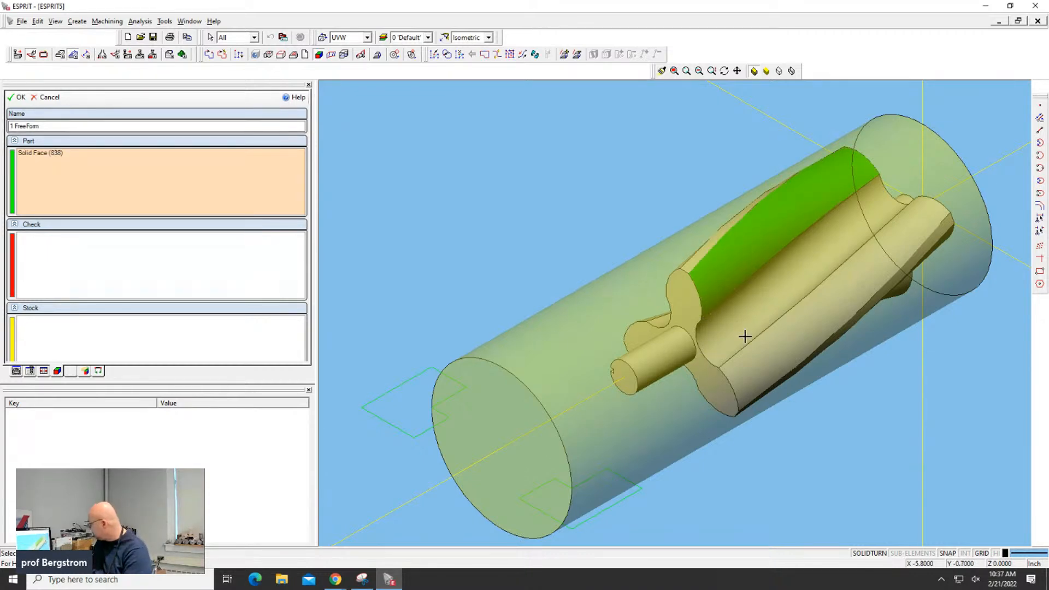
left_click(727, 331)
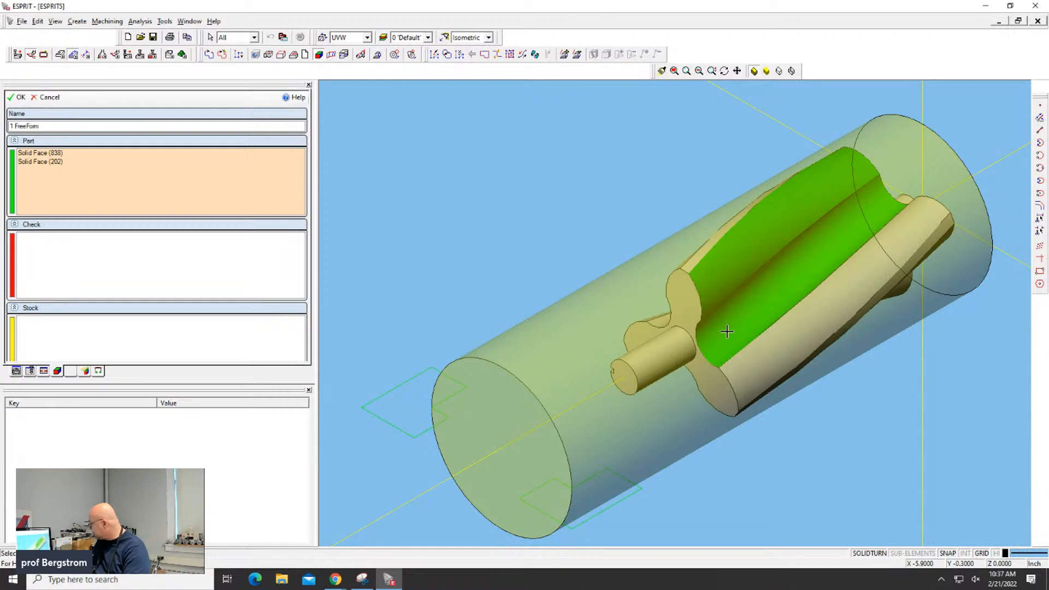
left_click(760, 361)
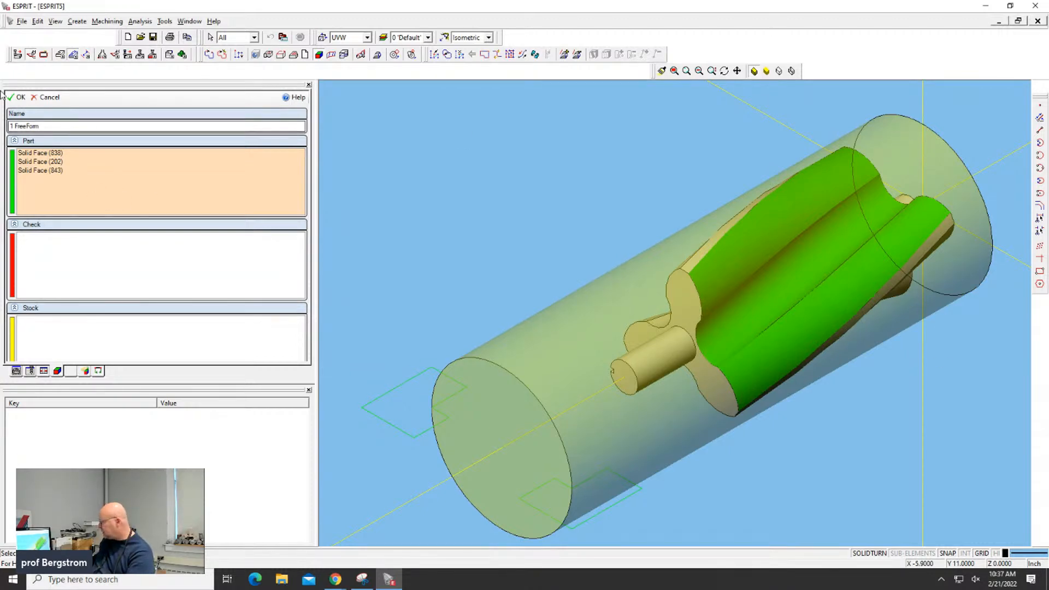
left_click(19, 98)
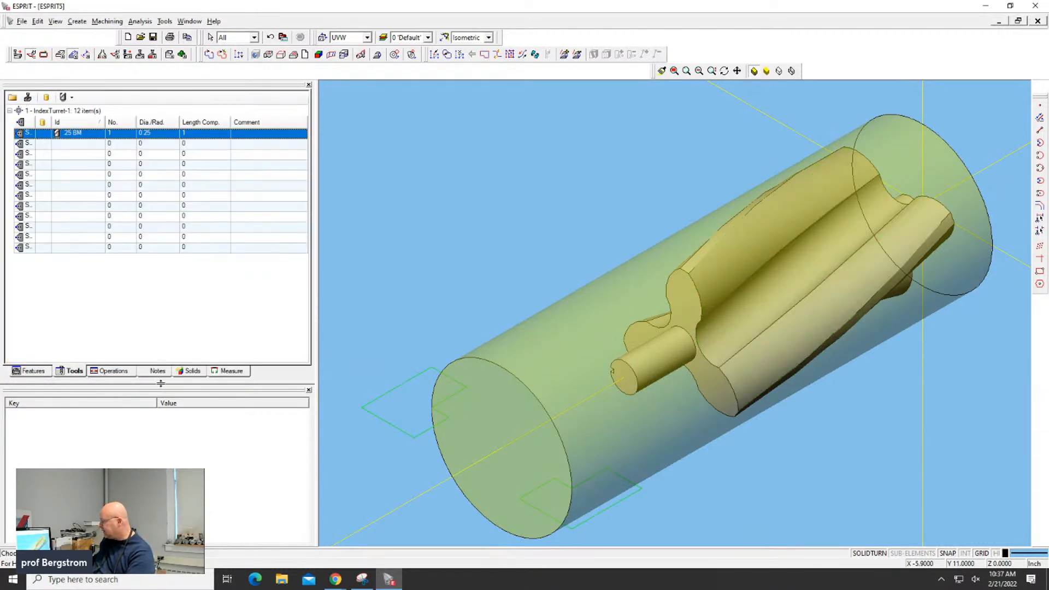
Step: Try to start a SolidMillTurn machining operation on the FreeForm feature
left_click(39, 372)
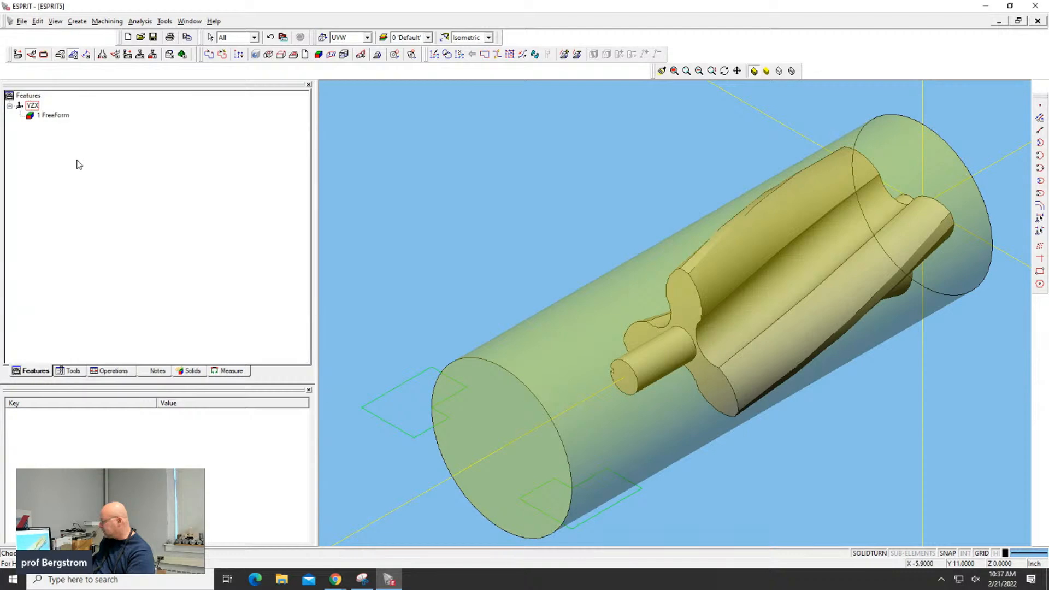
left_click(52, 116)
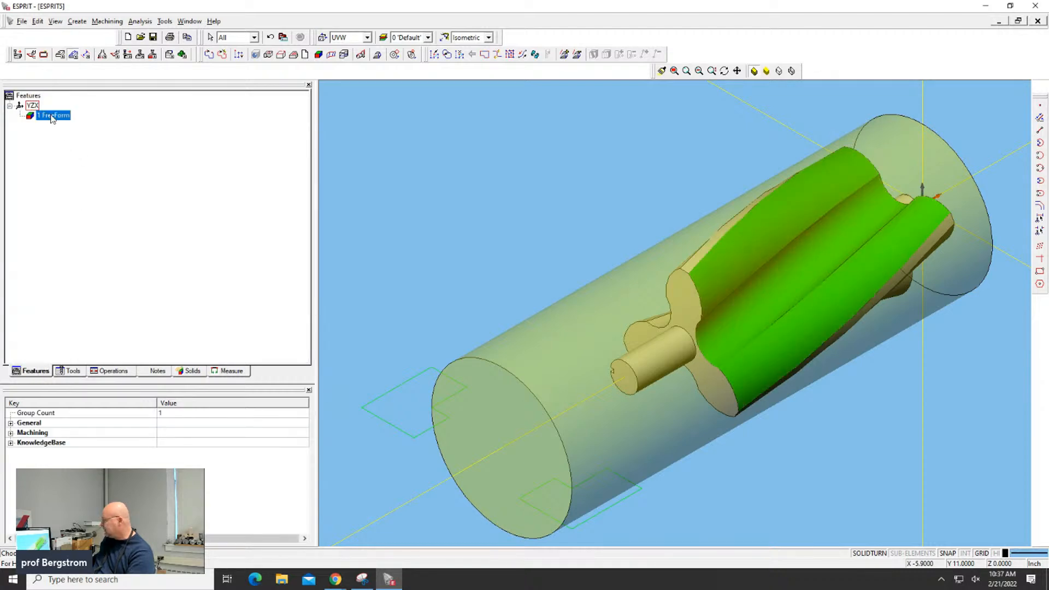
left_click(127, 55)
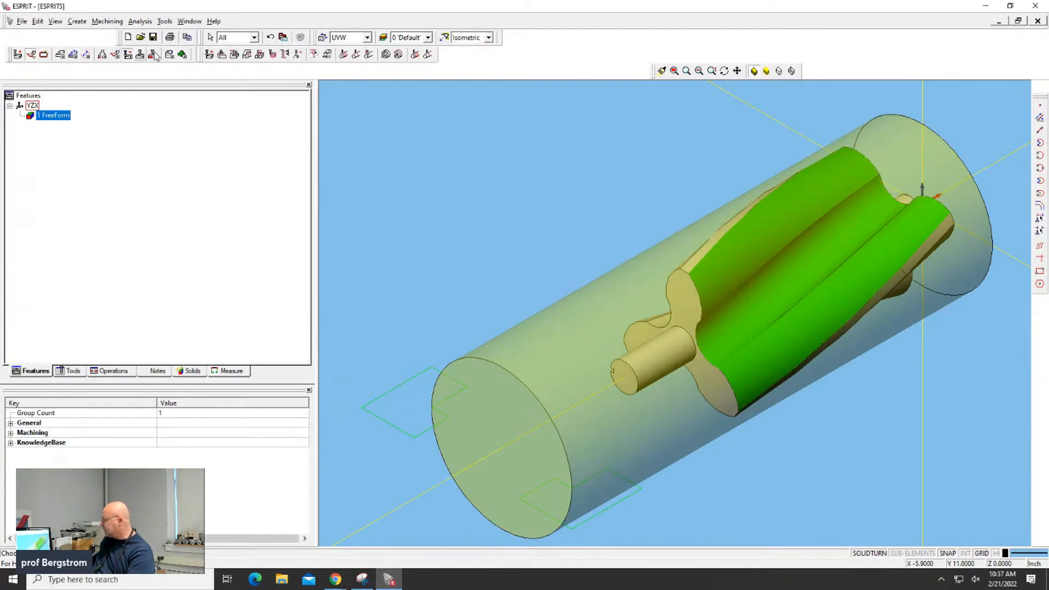
left_click(343, 56)
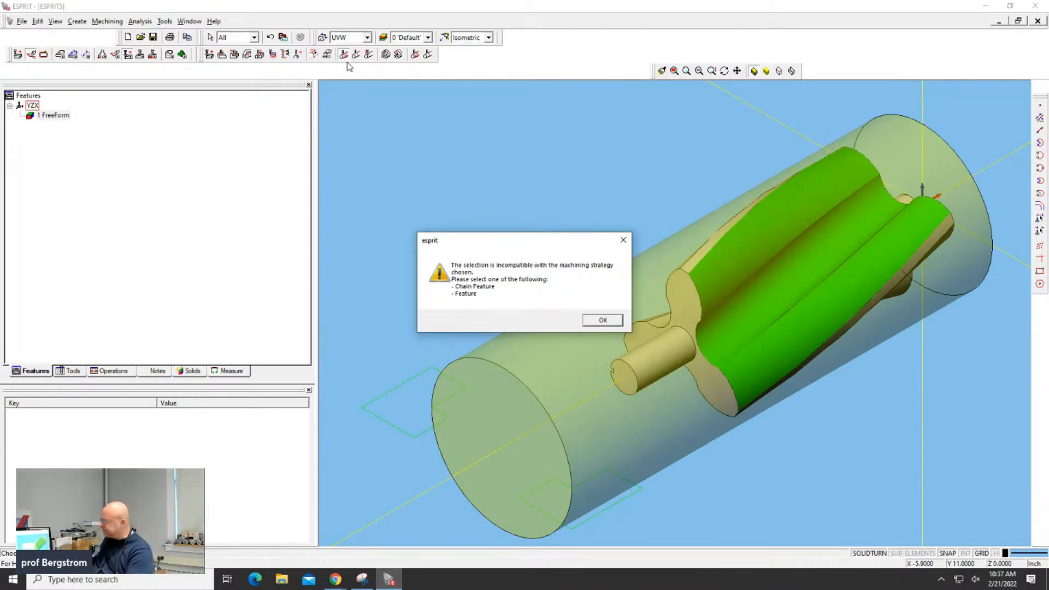
left_click(606, 322)
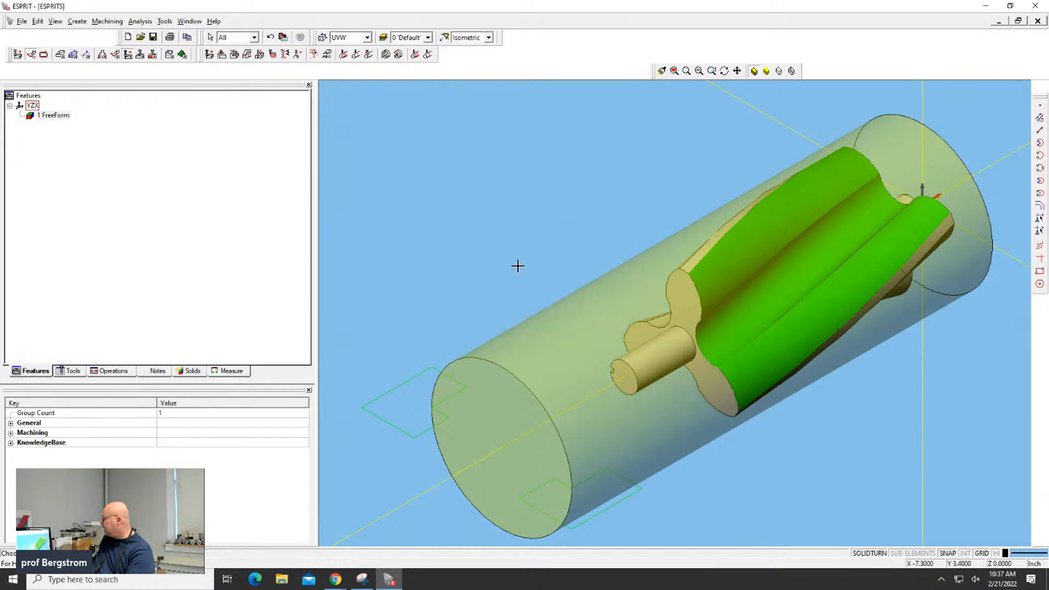
Step: Start a Mold 3D Contour operation on the FreeForm feature with the .25 BM tool and open its tool path settings
left_click(153, 56)
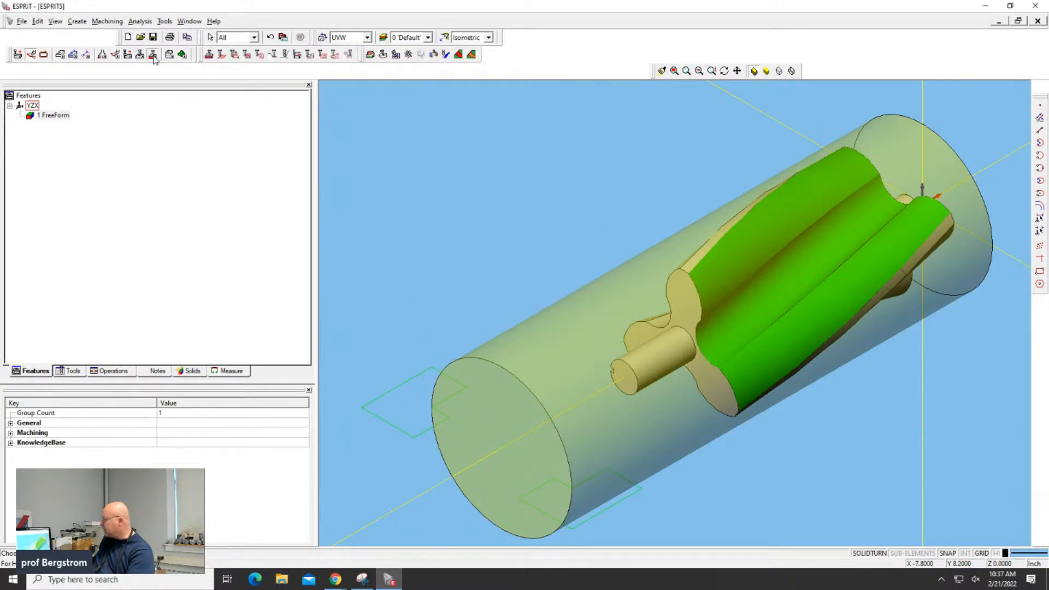
left_click(129, 55)
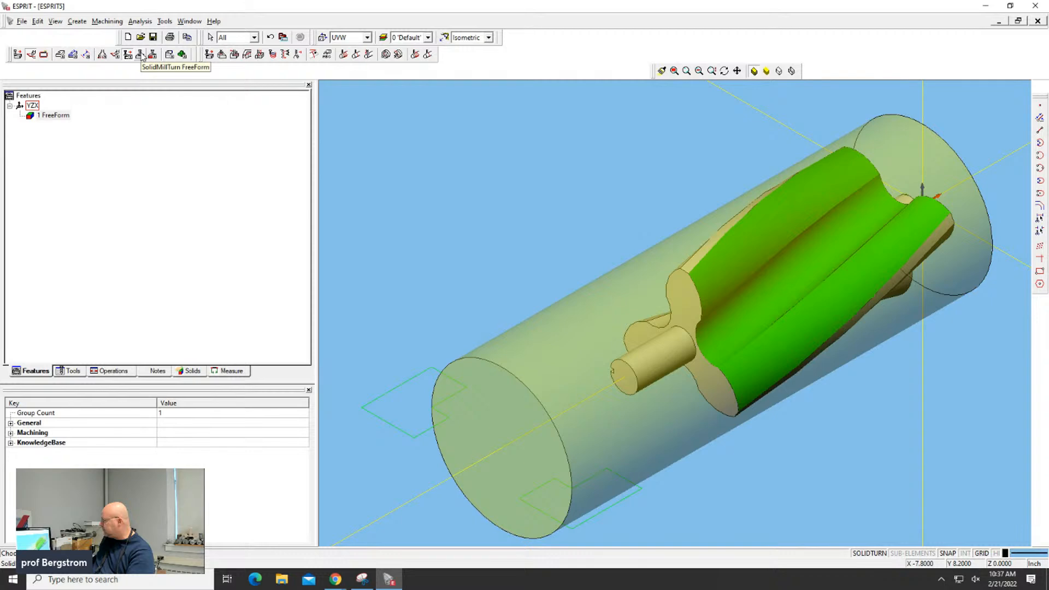
left_click(140, 56)
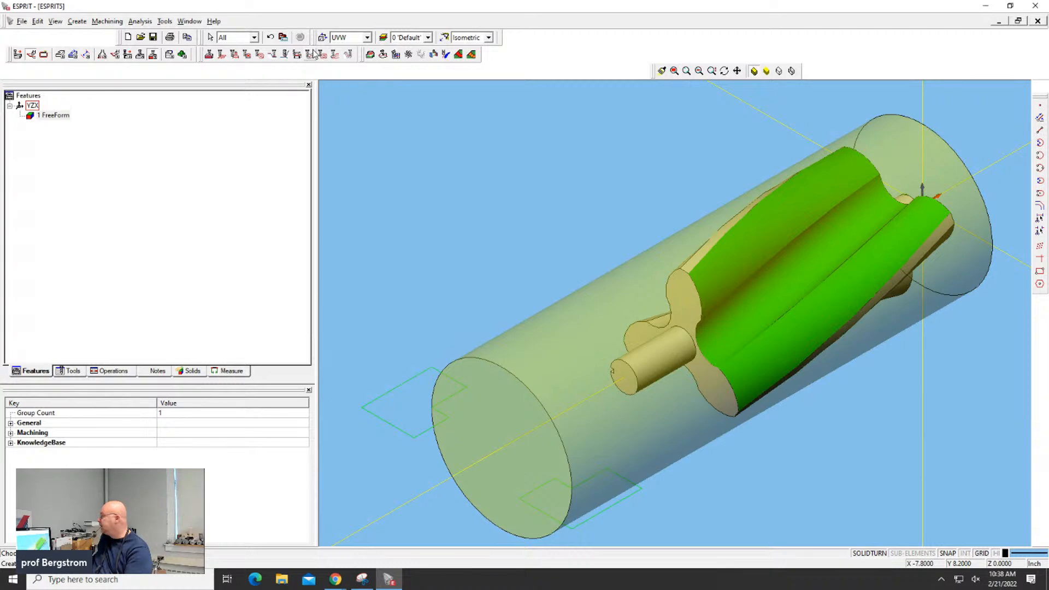
left_click(308, 55)
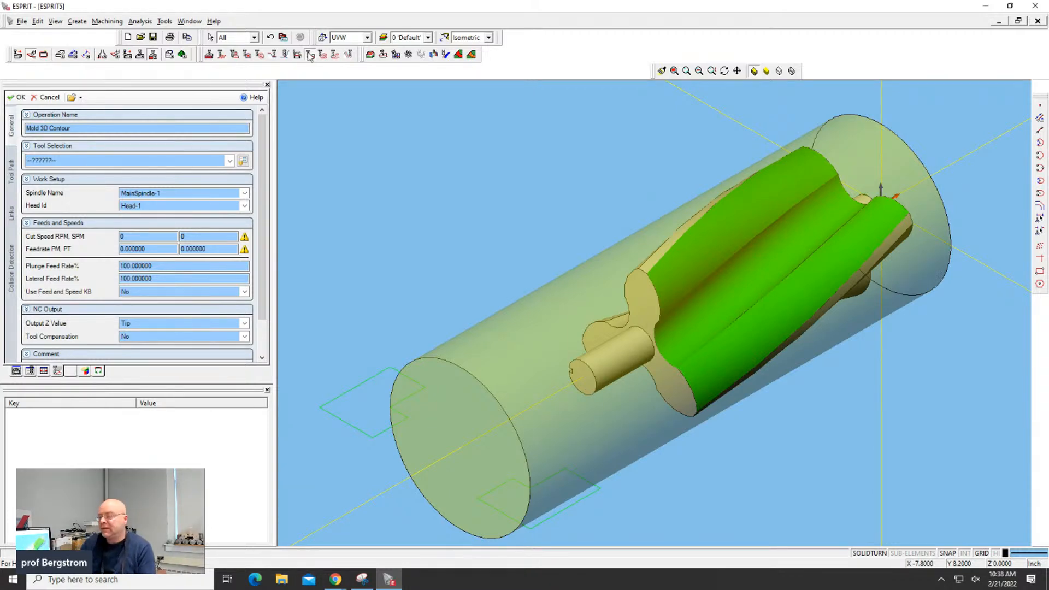
left_click(106, 161)
left_click(58, 175)
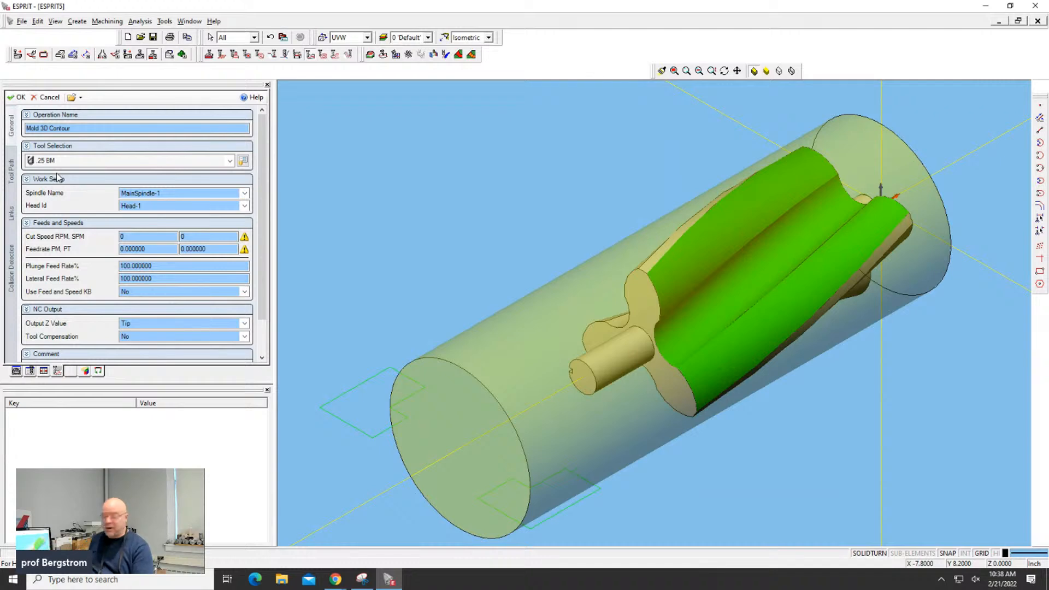
left_click(10, 174)
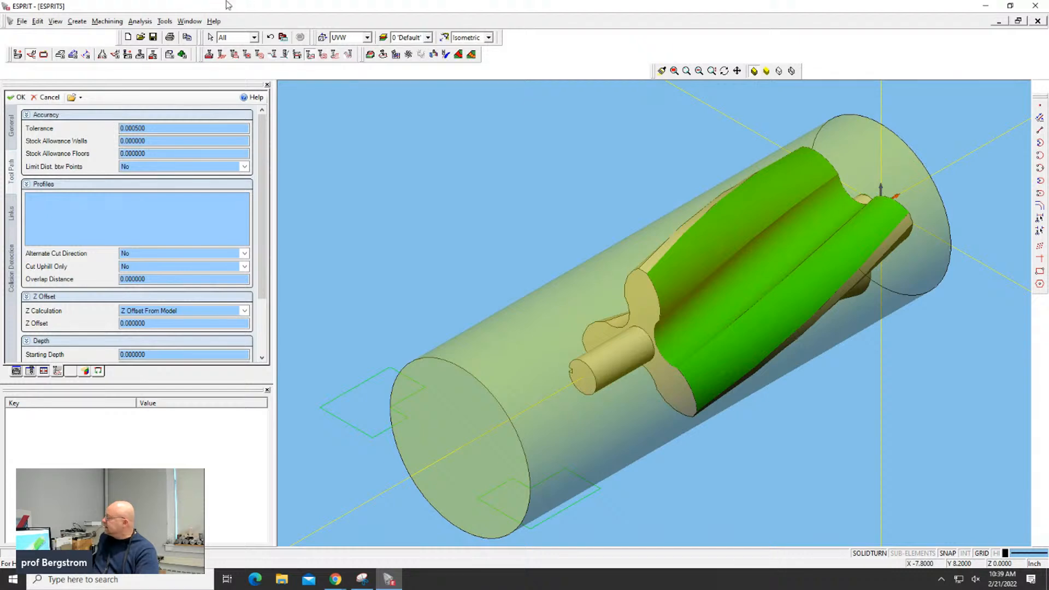
Step: Open the ESPRIT Help topic on 3D Contouring full-screen and consult its overview and General settings
left_click(253, 99)
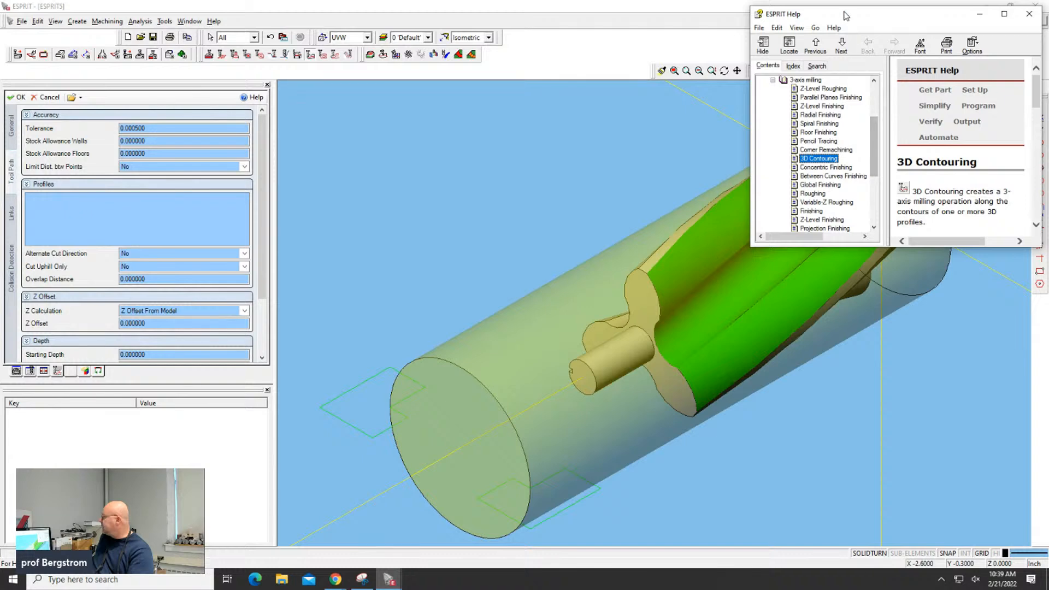
left_click_drag(848, 17, 332, 44)
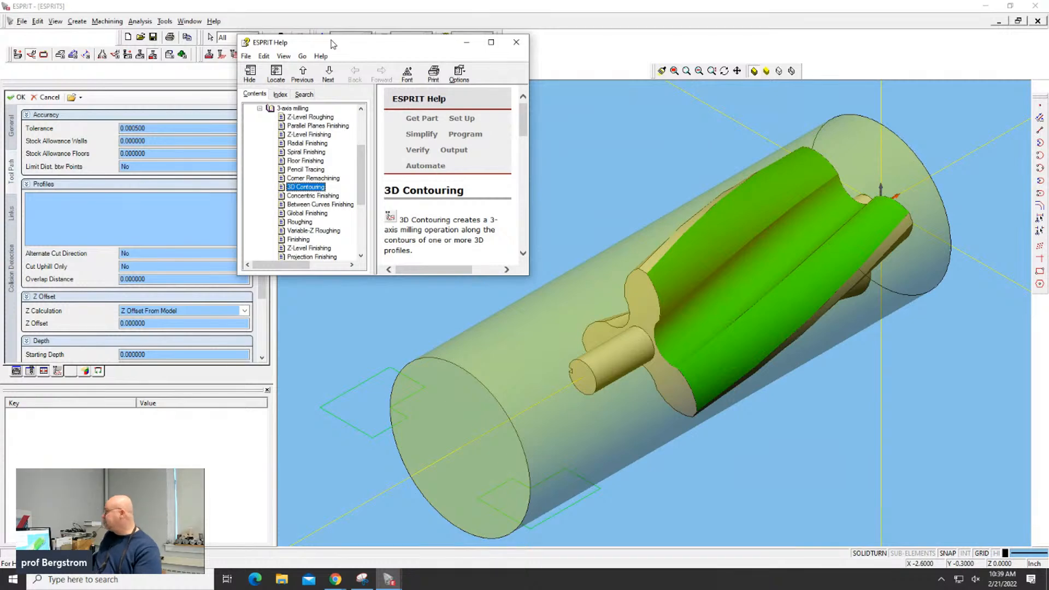
double_click(333, 43)
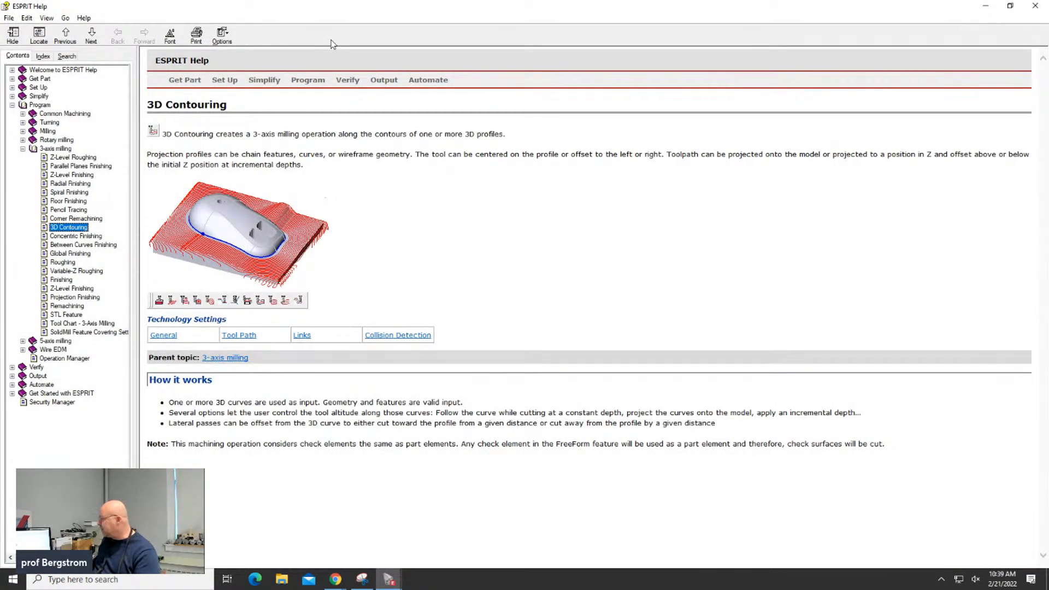
mouse_move(189, 82)
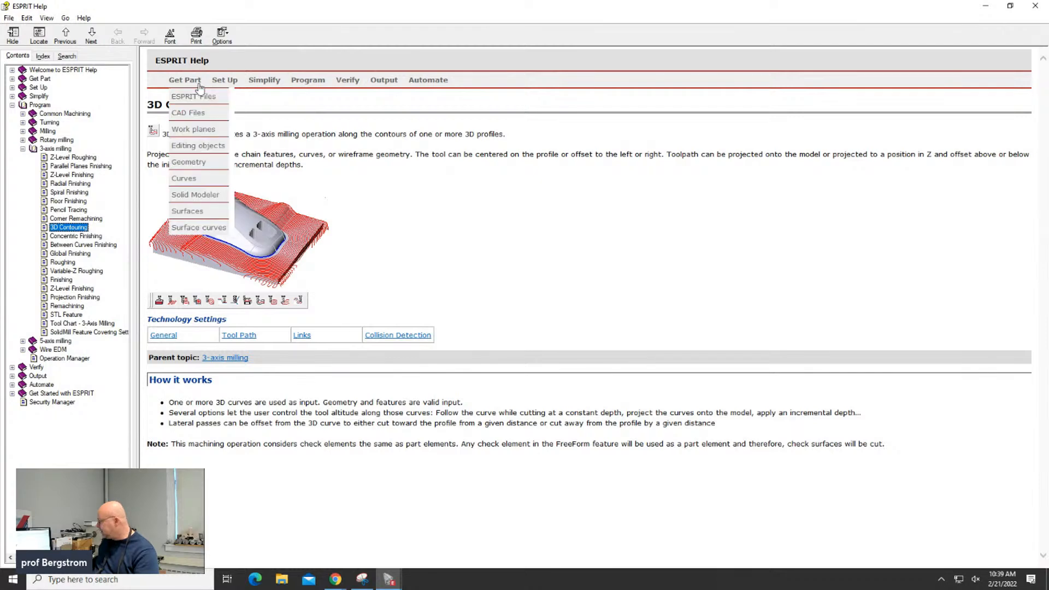
mouse_move(230, 82)
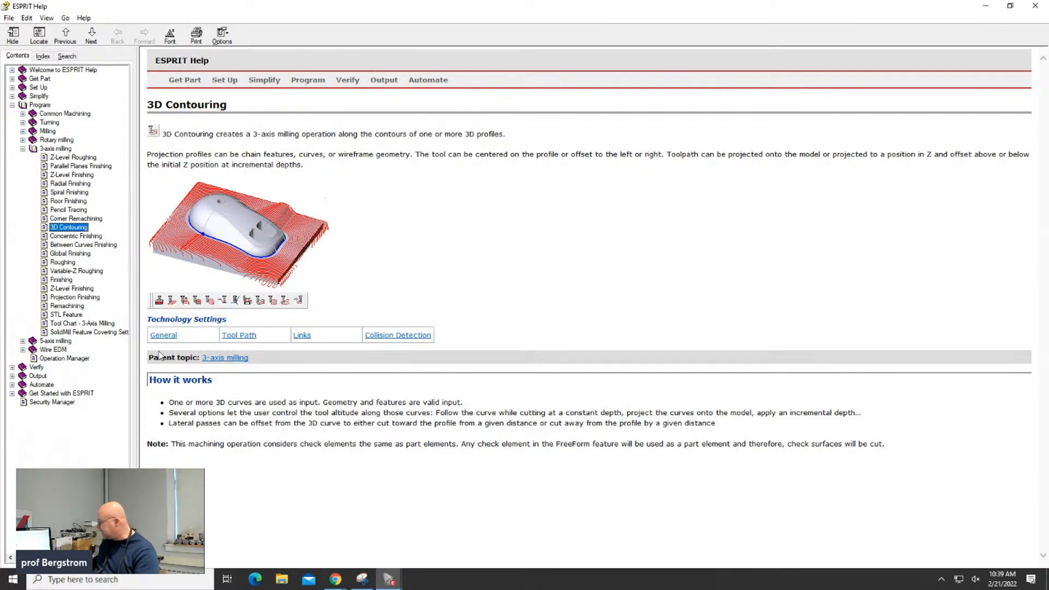
left_click(170, 336)
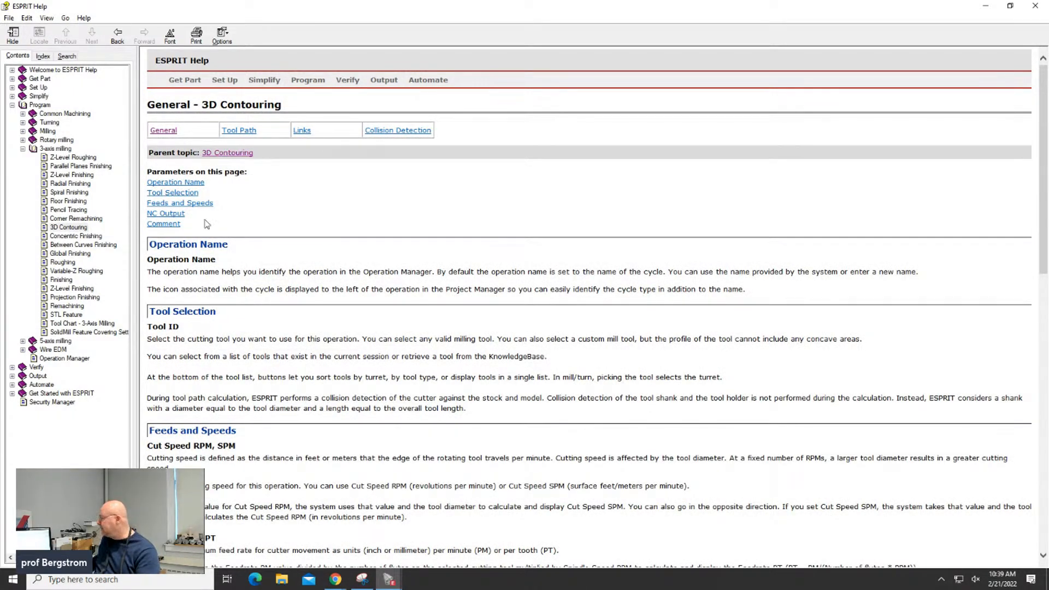
Step: Read the 3D Contouring help on Tool Path parameters, covering profiles, Z offset and depth, and restore the help window's size
left_click(233, 133)
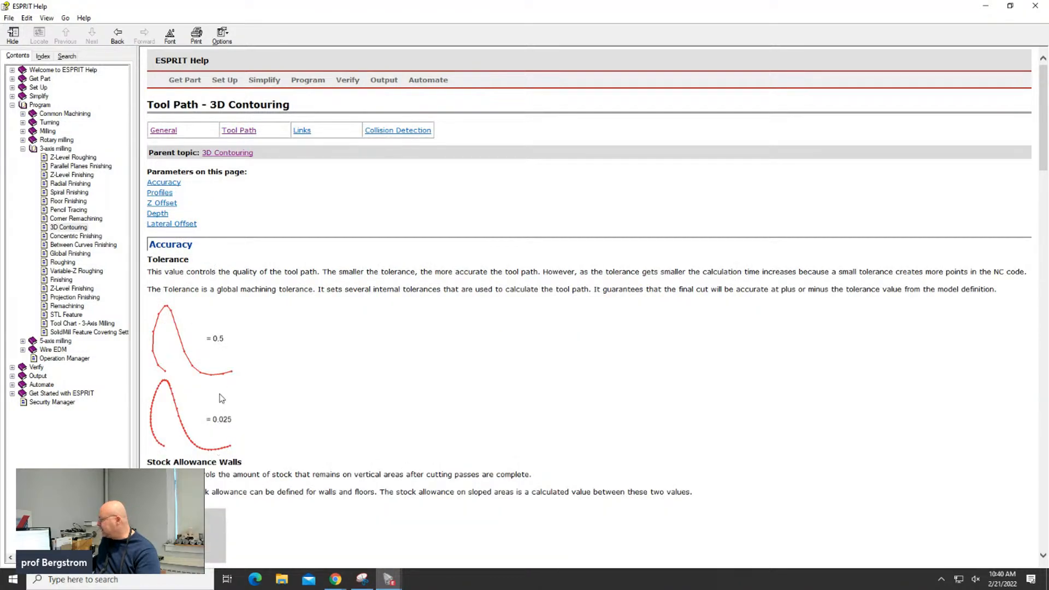
scroll(268, 420, "down", 4)
scroll(268, 418, "down", 15)
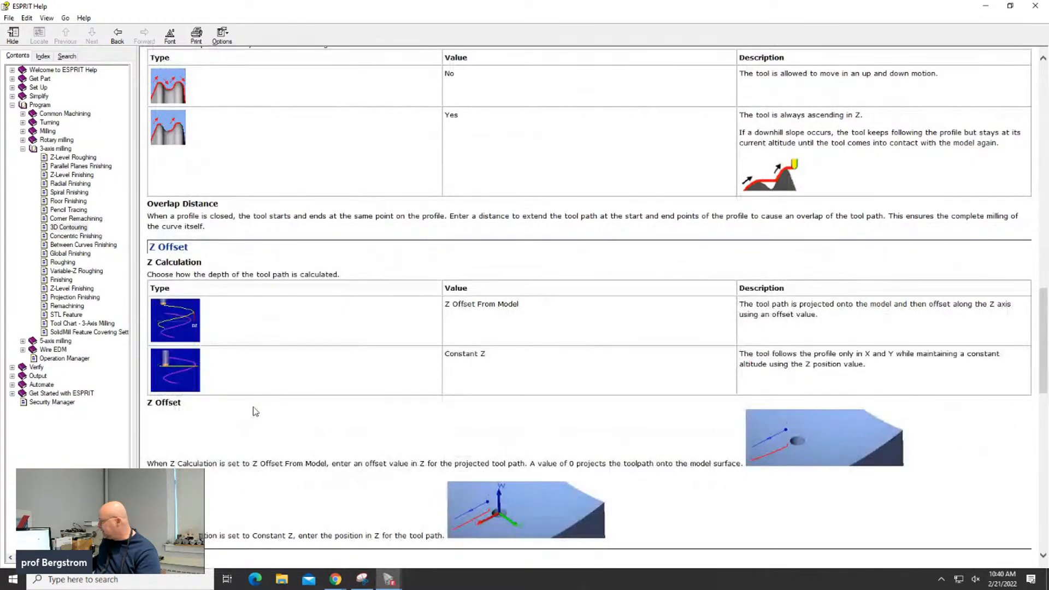
scroll(254, 411, "up", 4)
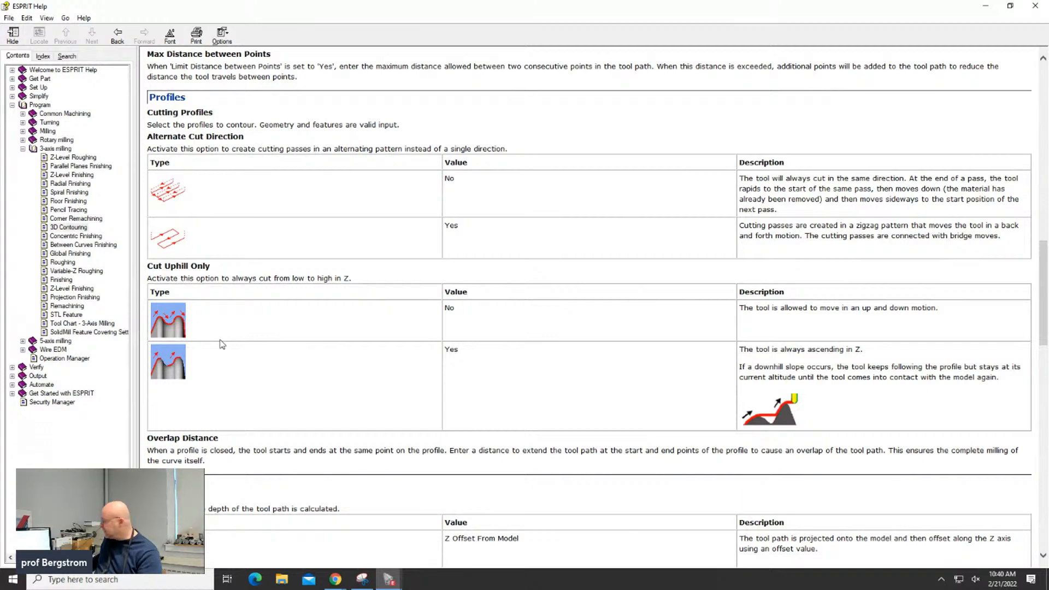
scroll(222, 345, "down", 2)
scroll(222, 344, "down", 1)
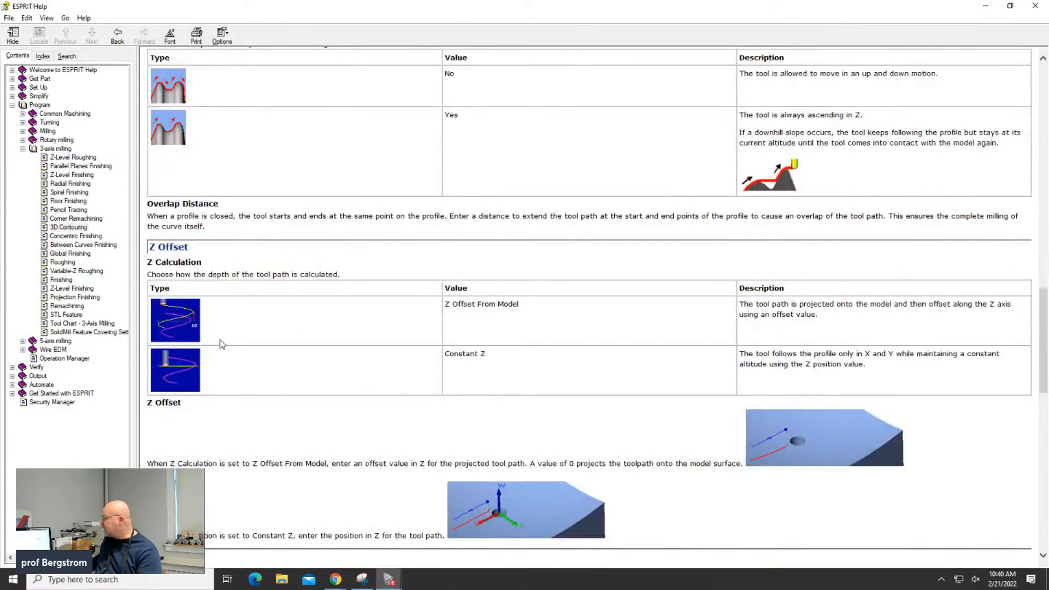
scroll(222, 345, "down", 6)
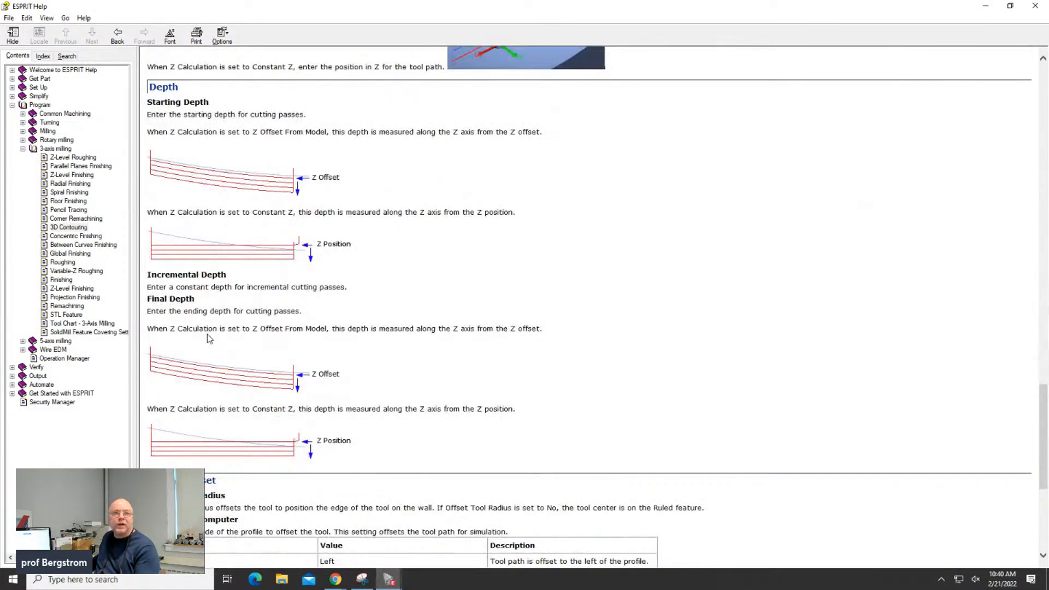
scroll(208, 335, "down", 1)
scroll(208, 336, "up", 5)
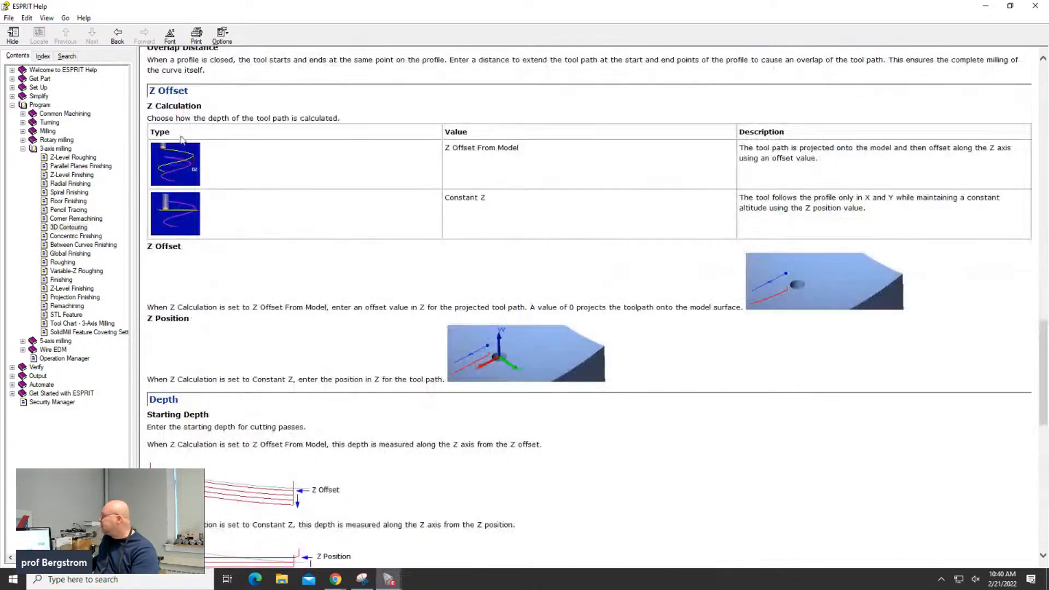
double_click(191, 8)
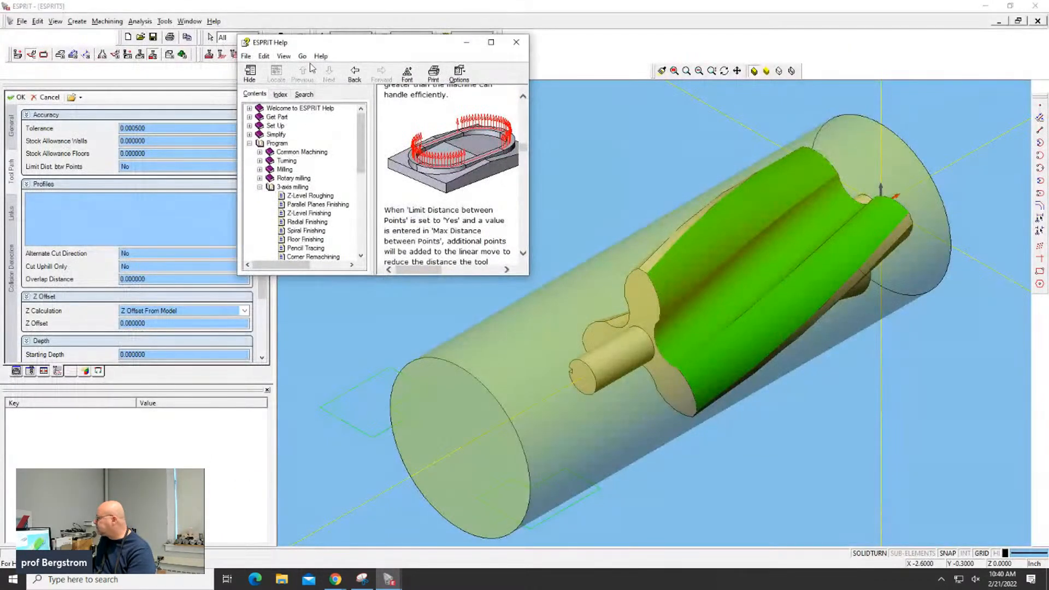
Step: Try to create the Mold 3D Contour operation without a profile, and cancel it
left_click(169, 98)
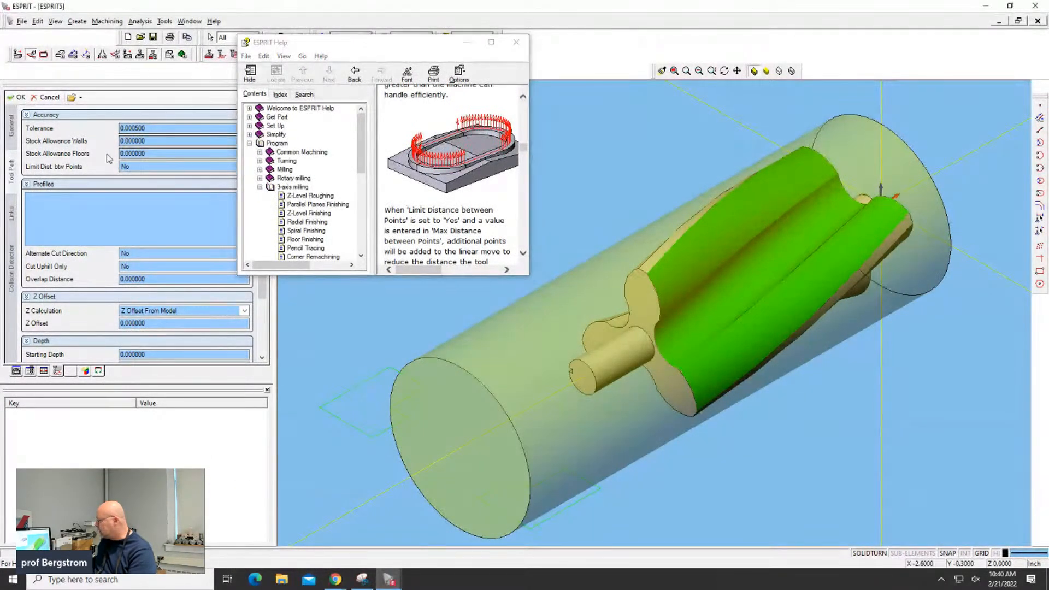
left_click(12, 101)
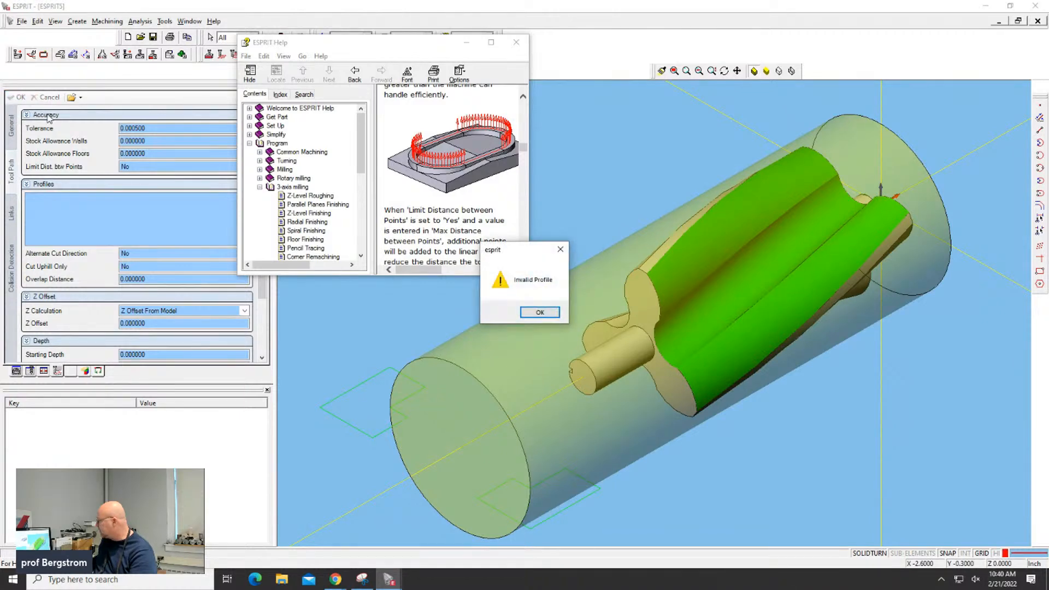
left_click(540, 313)
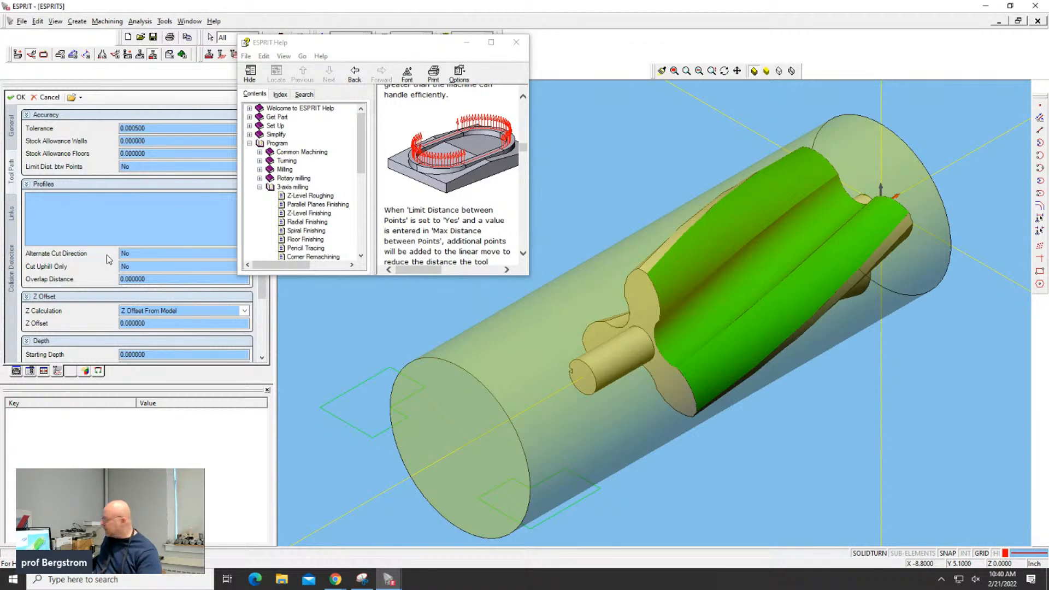
left_click(48, 96)
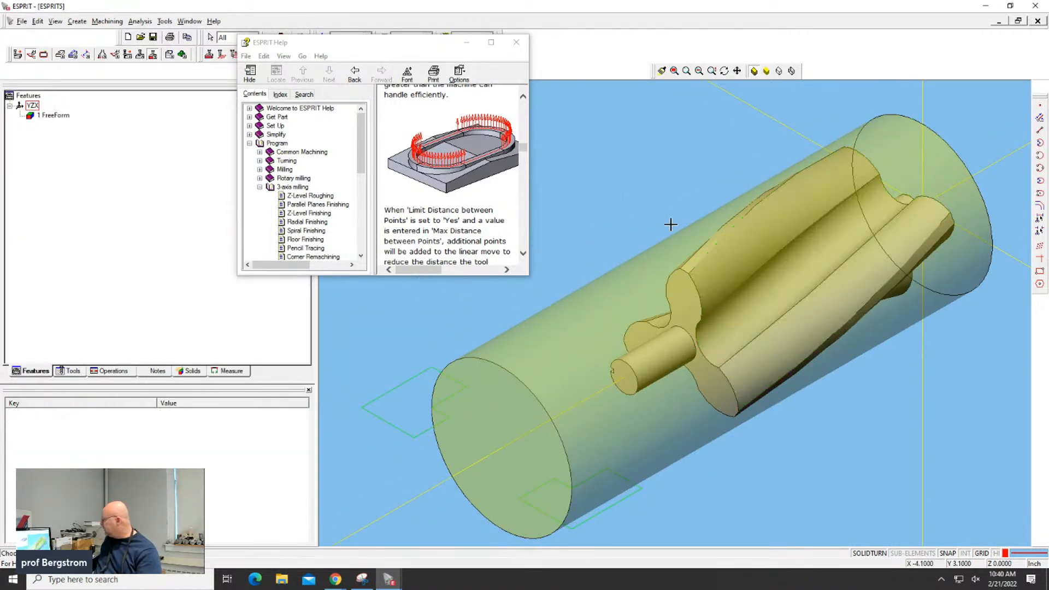
Step: Smash the screw solid into wireframe geometry with a tolerance of 0.001
left_click(721, 272)
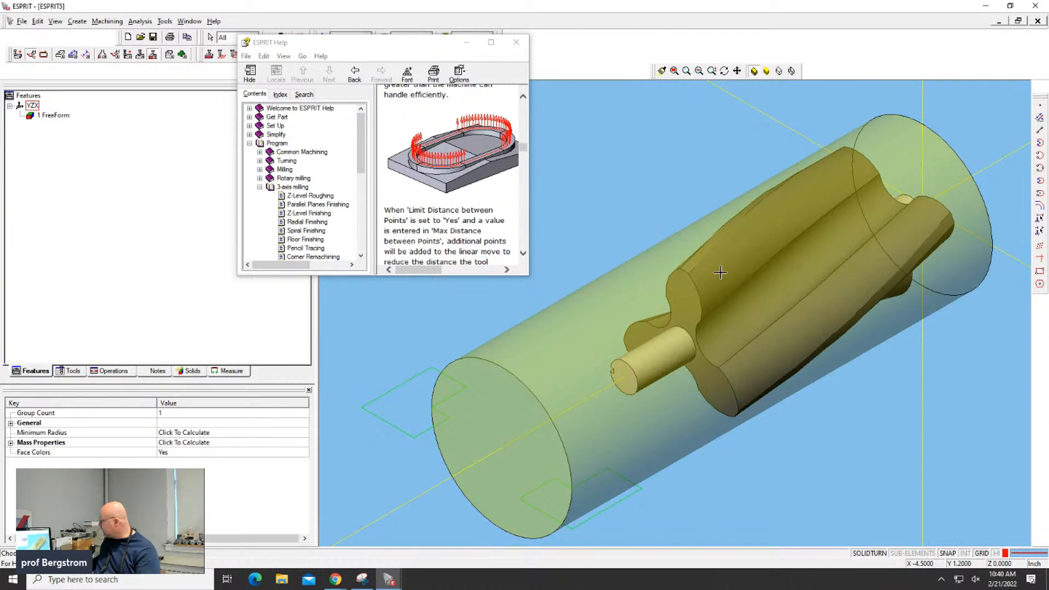
right_click(720, 272)
left_click(728, 282)
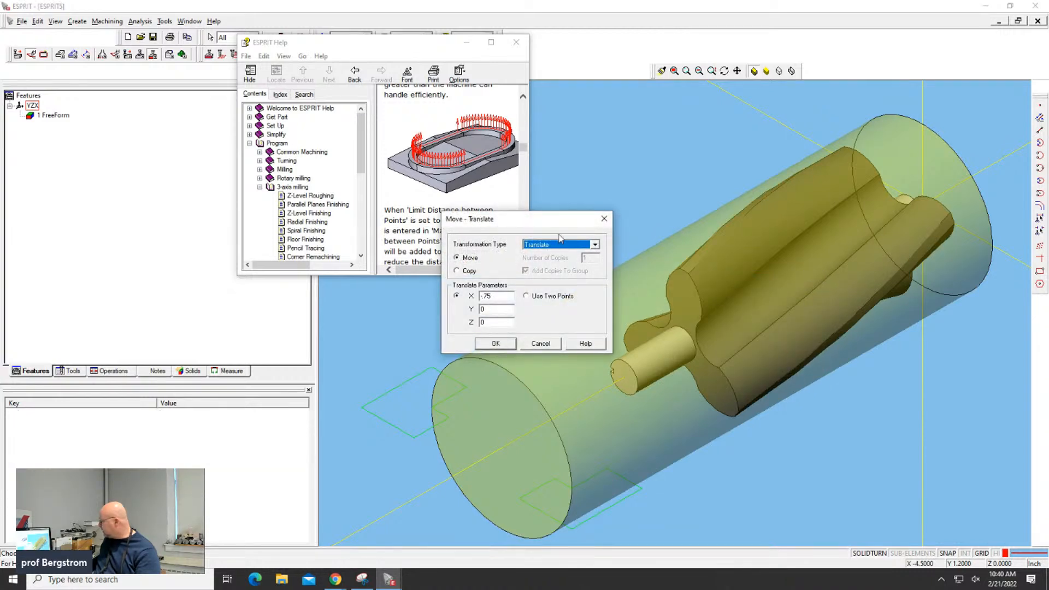
left_click(568, 246)
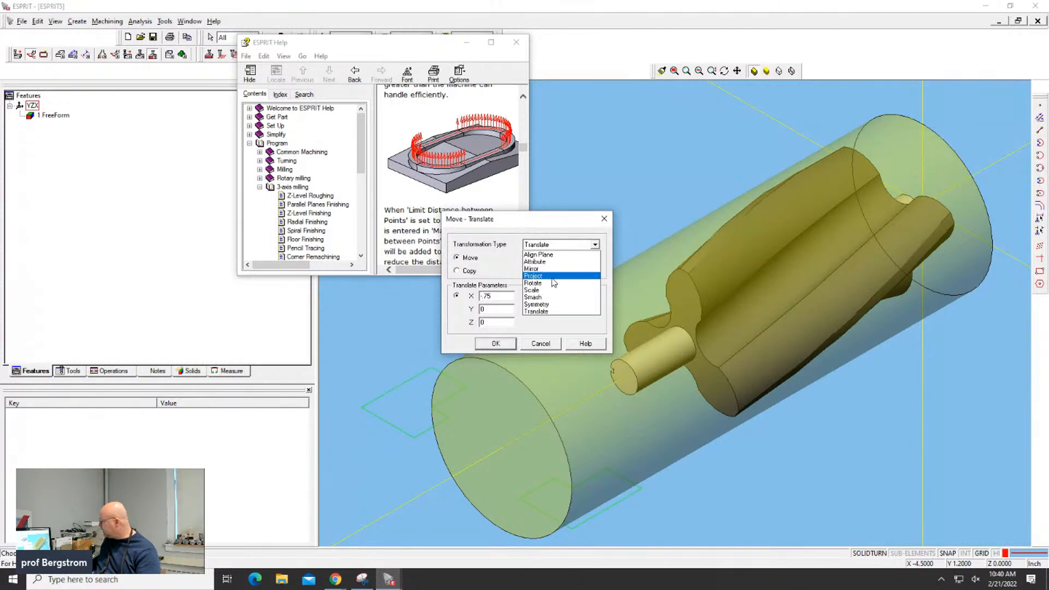
left_click(548, 297)
left_click(492, 344)
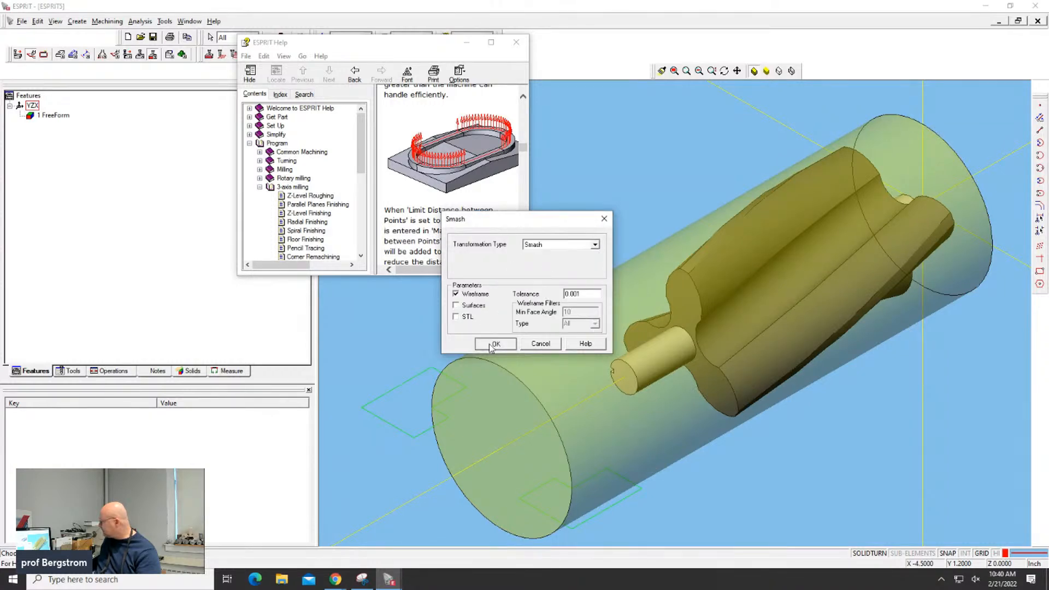
Step: Select the smashed wireframe curve running along the outer edge of the screw's upper lobe
left_click(718, 242)
right_click(718, 242)
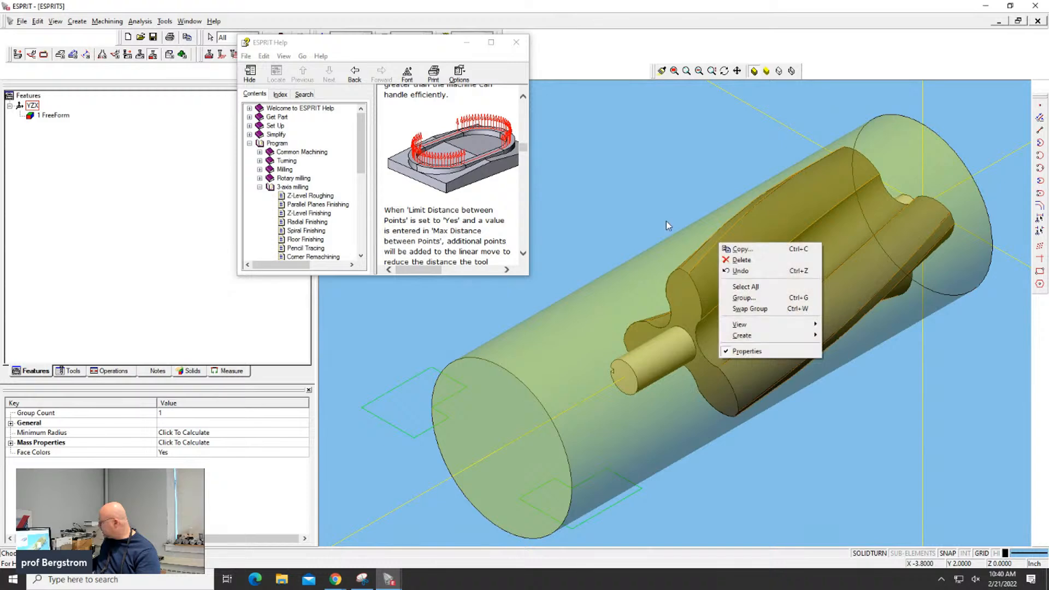
left_click(744, 300)
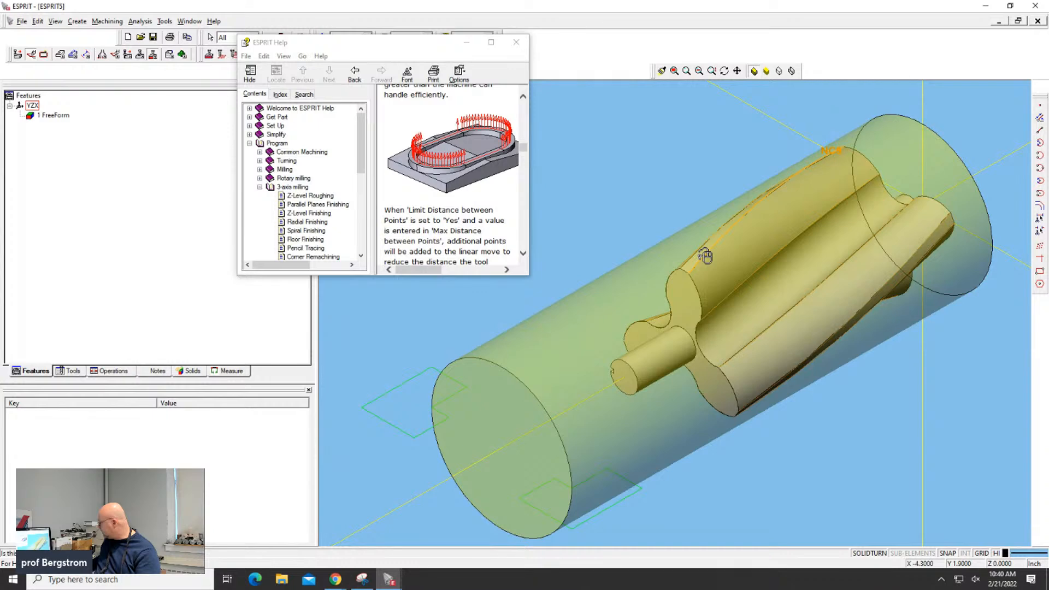
left_click(705, 257)
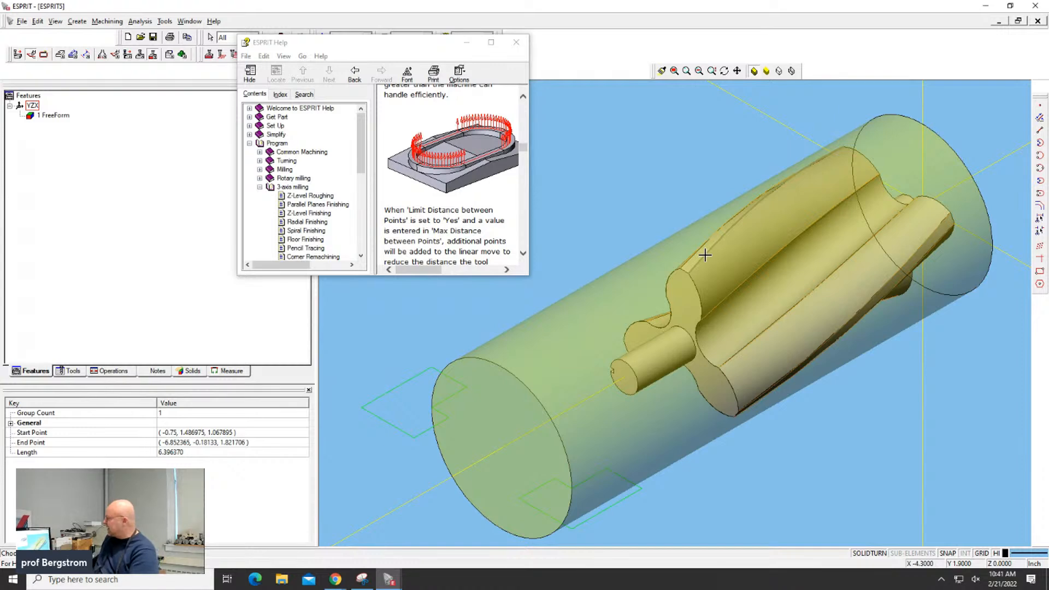
Step: Create a chain feature from the selected curve along the upper lobe's outer edge
left_click_drag(302, 48, 381, 108)
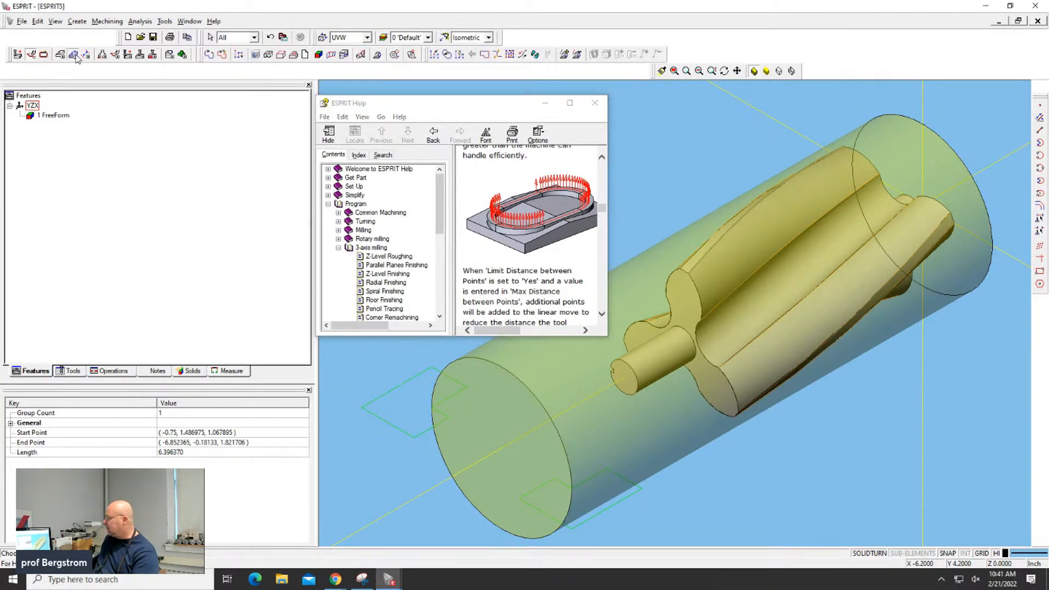
left_click(208, 59)
left_click(49, 115)
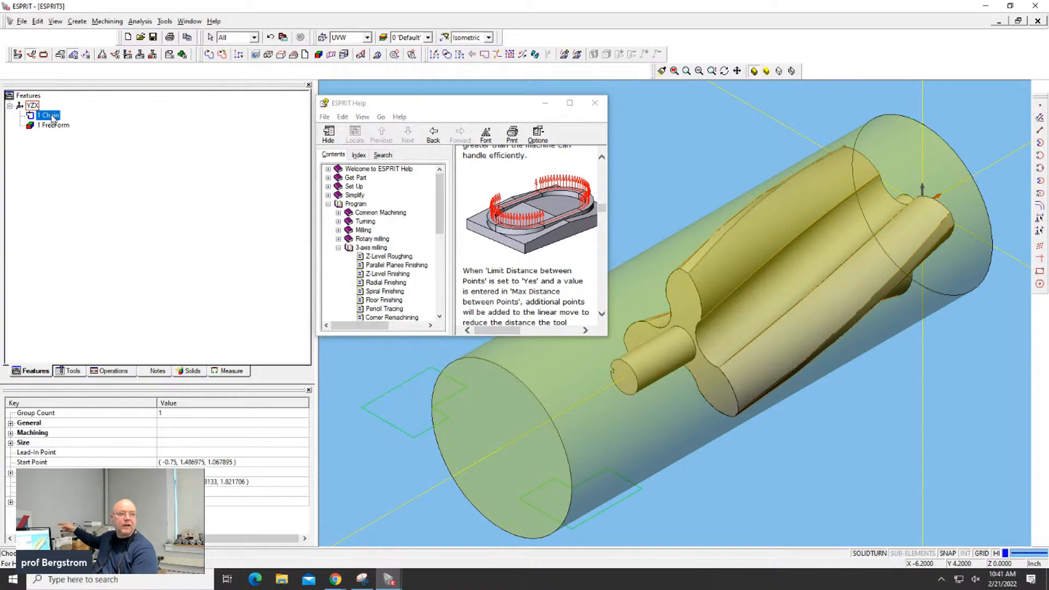
left_click(780, 150)
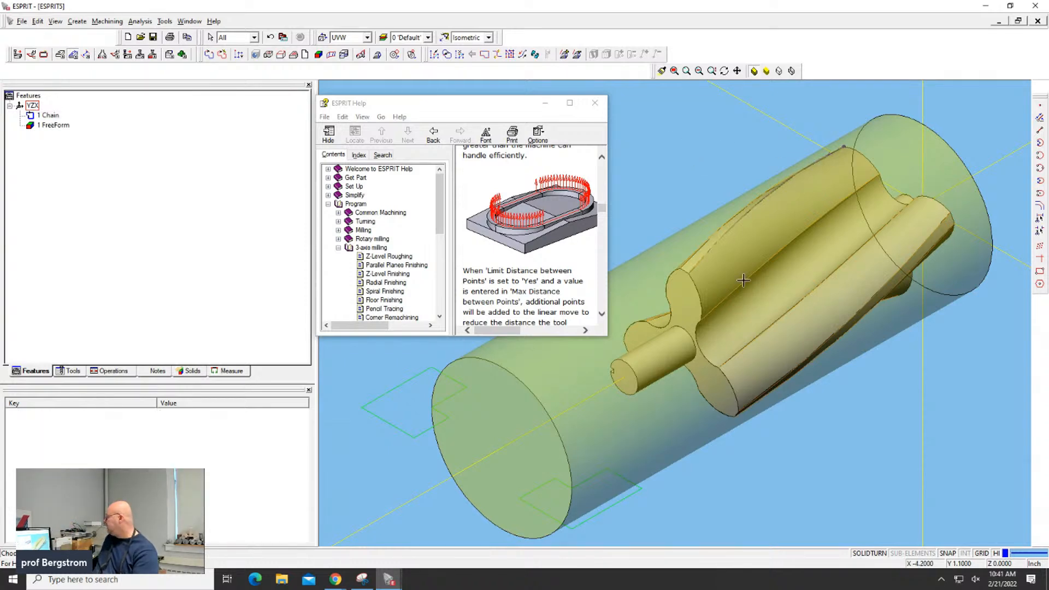
Step: Create a second chain feature from the wireframe curve along the lower lobe's outer edge
scroll(788, 342, "up", 2)
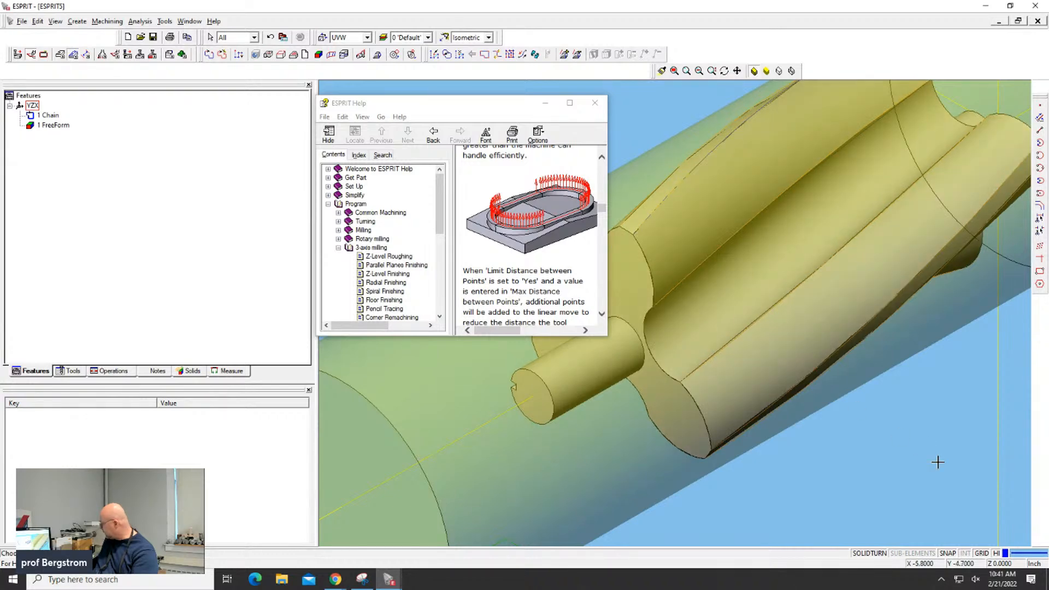
left_click(825, 361)
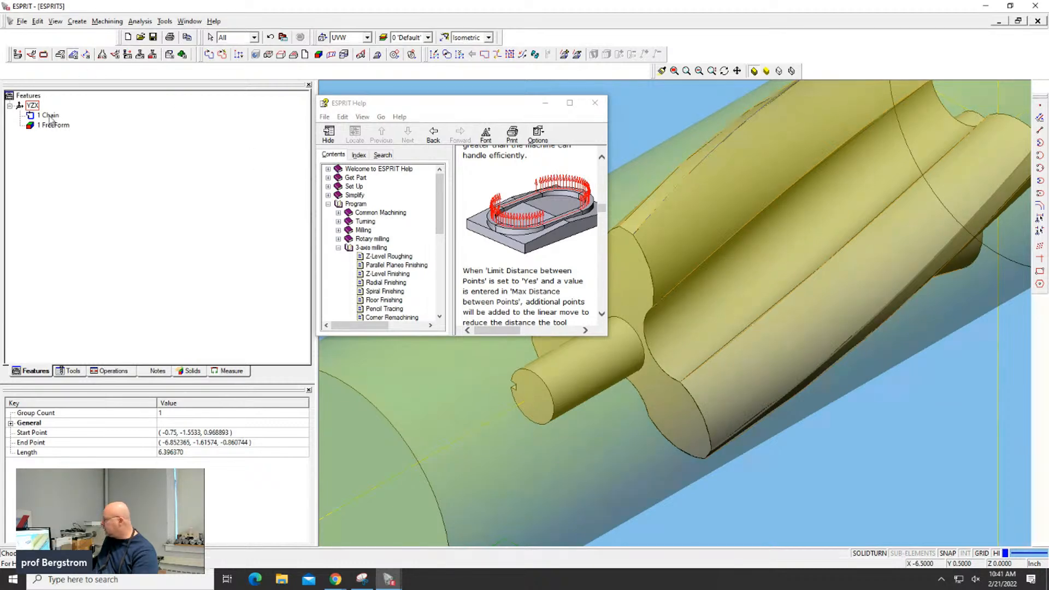
left_click(223, 56)
scroll(541, 280, "down", 3)
scroll(541, 281, "up", 3)
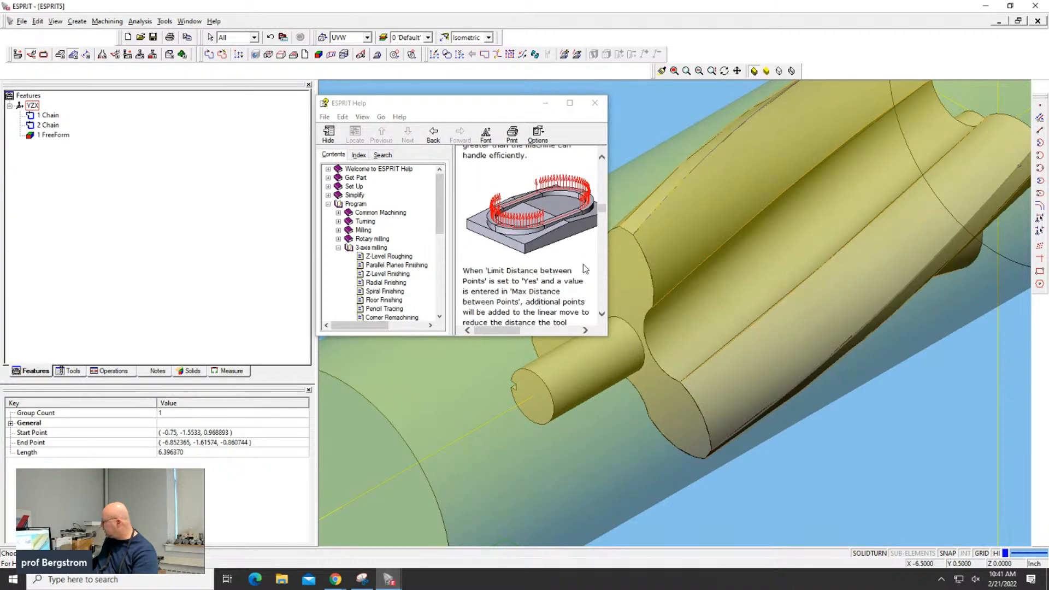
left_click(638, 122)
scroll(638, 123, "down", 4)
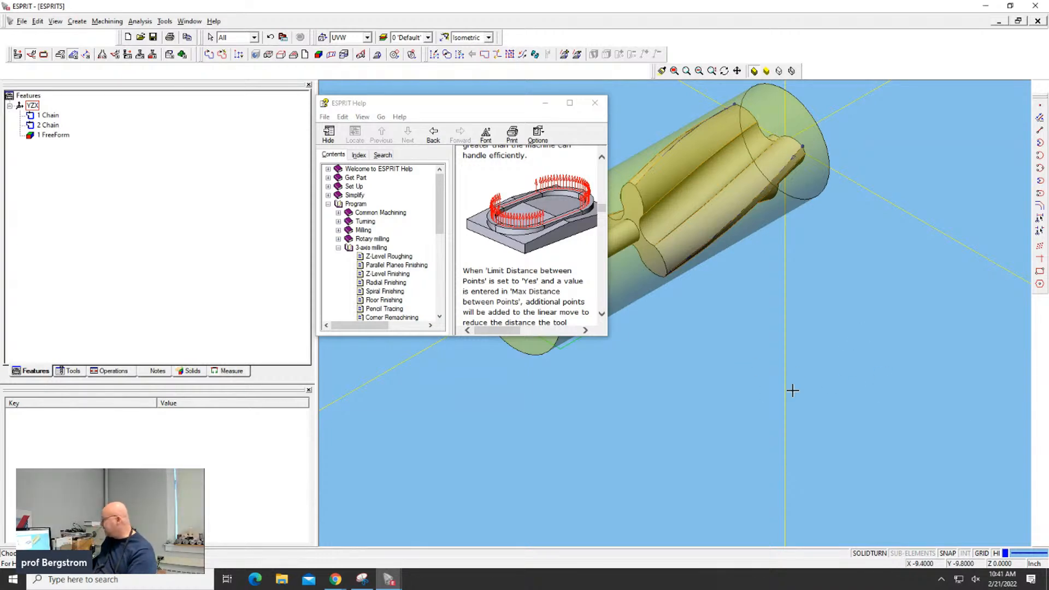
Step: Create a Mold 3D Contour operation on the FreeForm feature, using 1 Chain and 2 Chain as its profiles
left_click(61, 135)
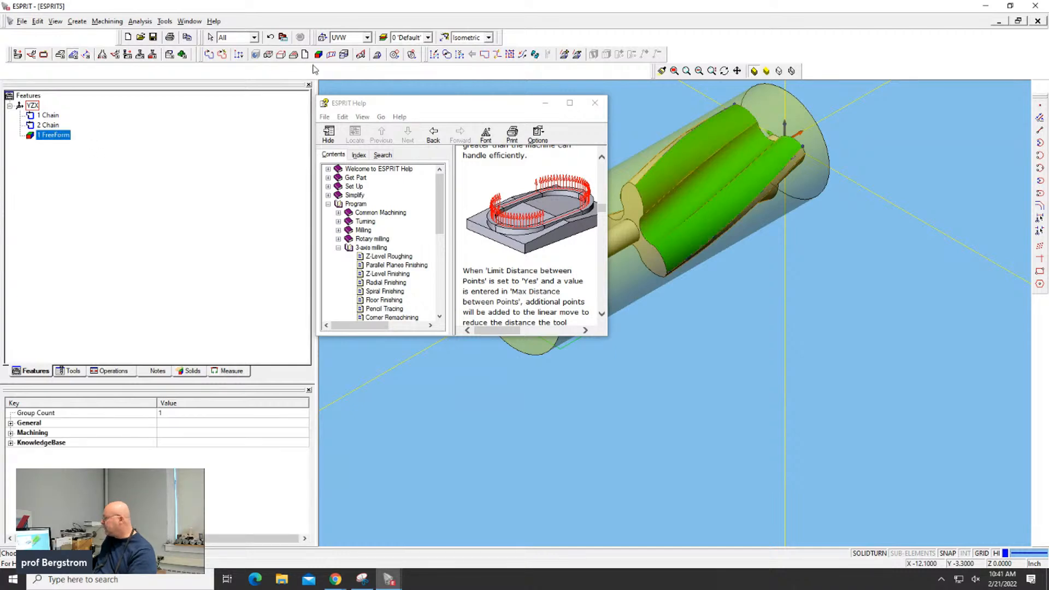
left_click(140, 57)
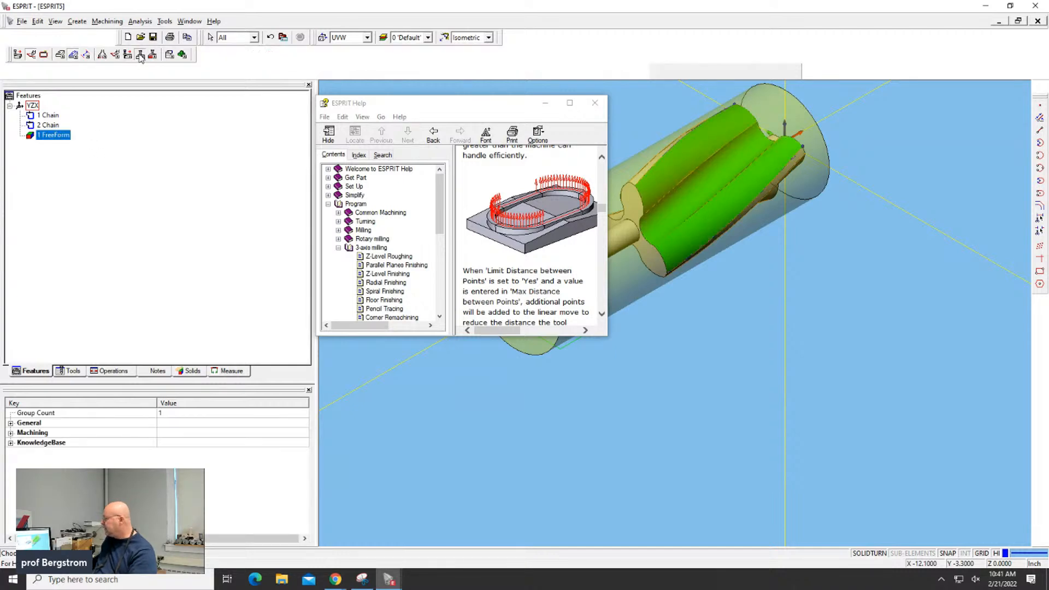
left_click(183, 55)
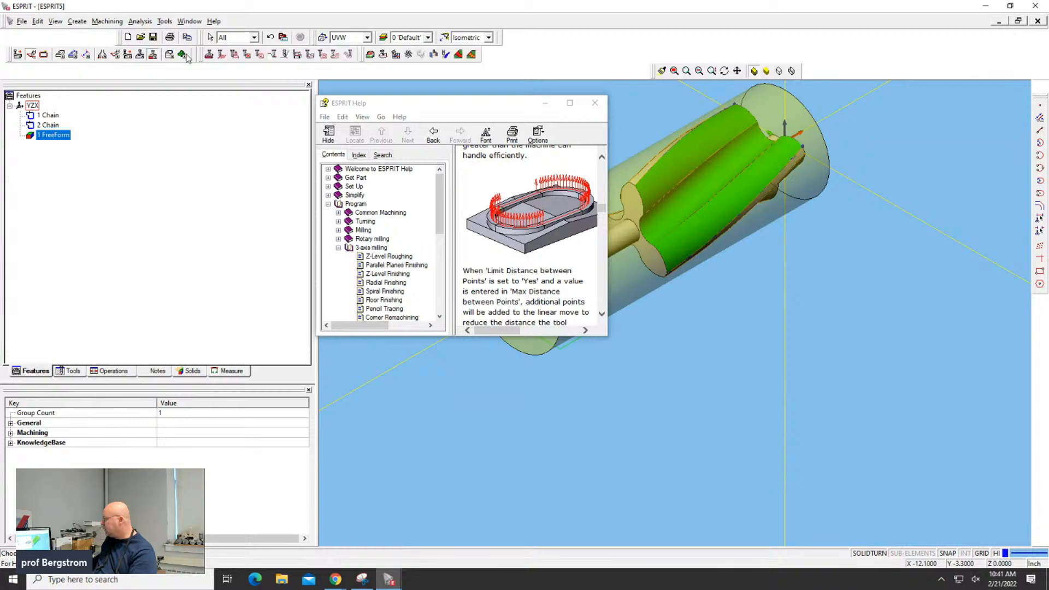
left_click(309, 55)
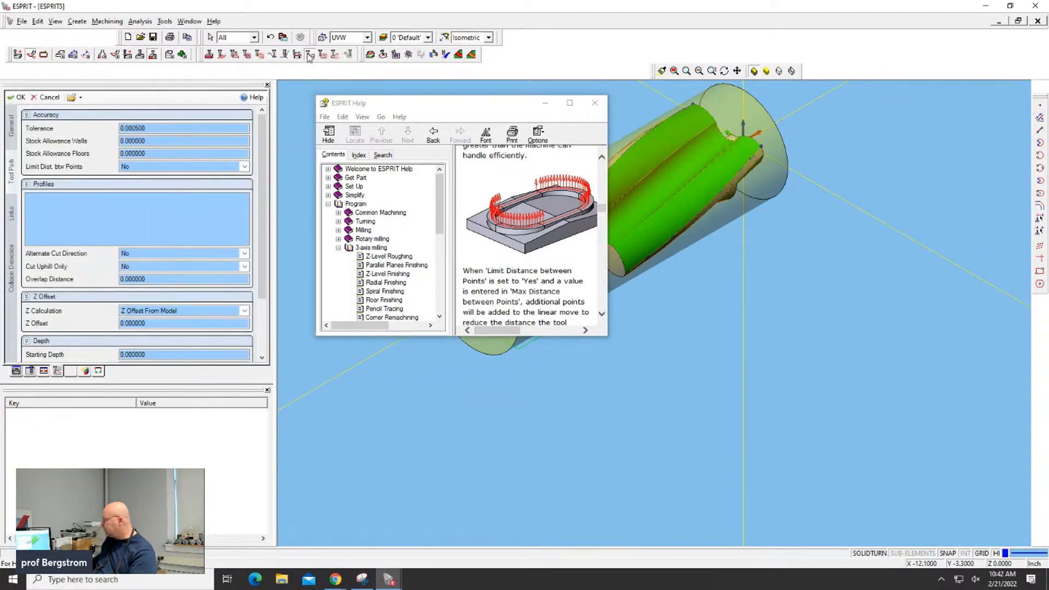
left_click(113, 204)
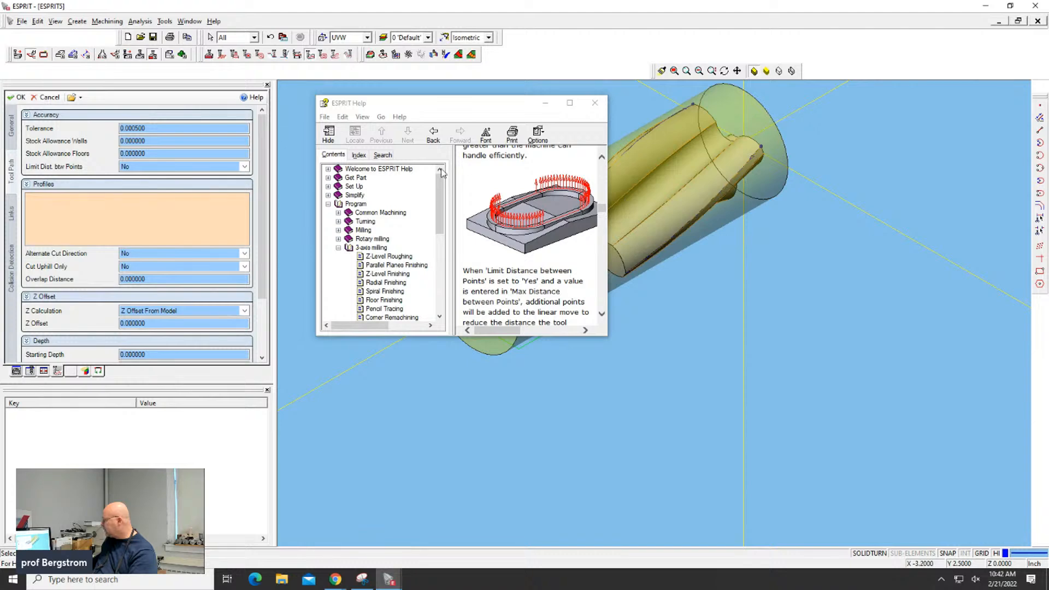
left_click(641, 136)
left_click(706, 205)
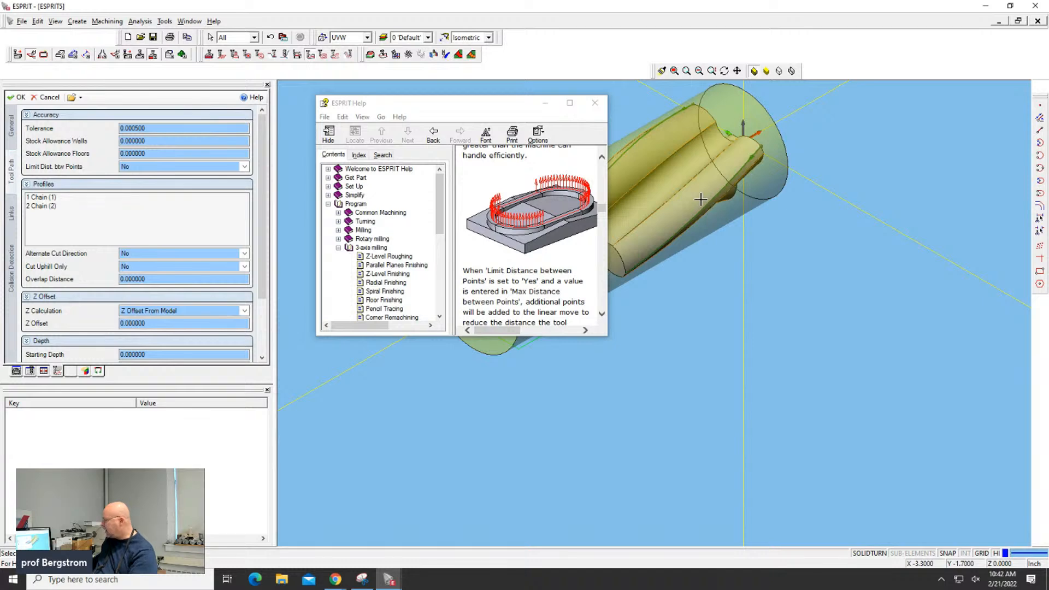
left_click(21, 98)
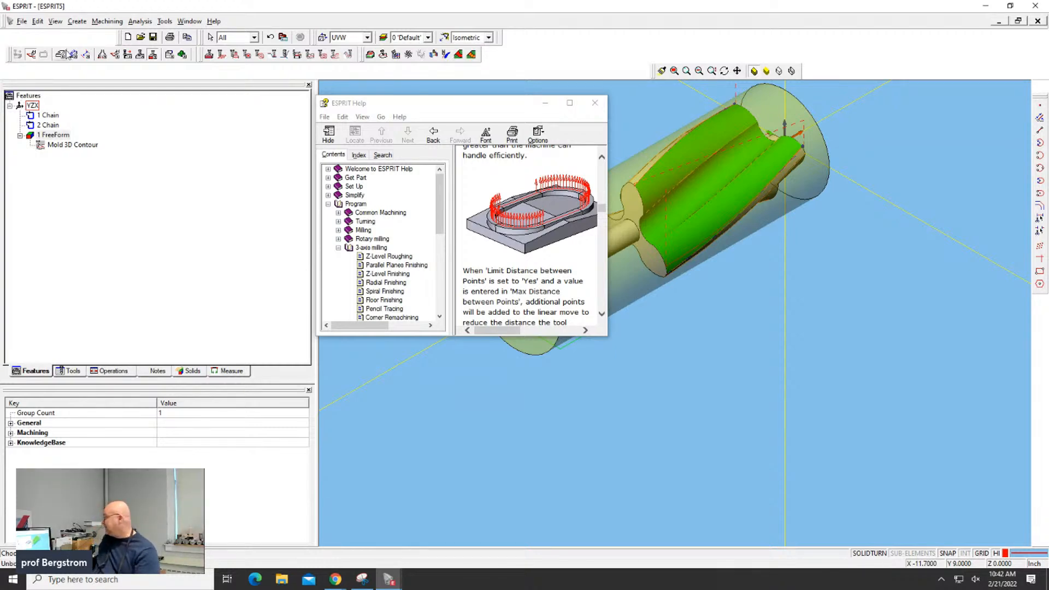
Step: Simulate the Mold 3D Contour operation and inspect its cuts on the stock from another angle
left_click(69, 146)
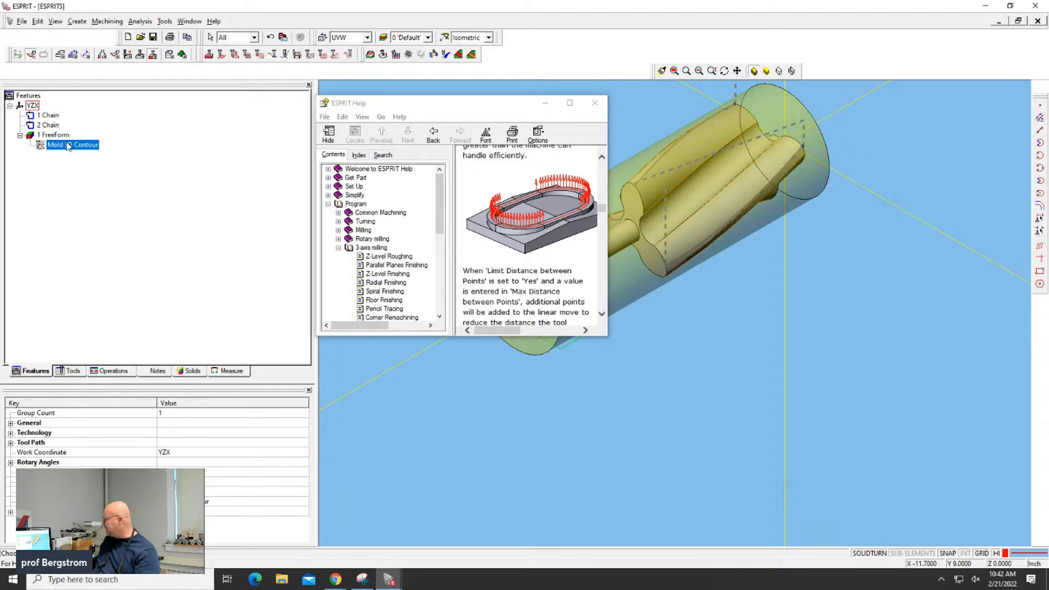
left_click(182, 54)
left_click(258, 54)
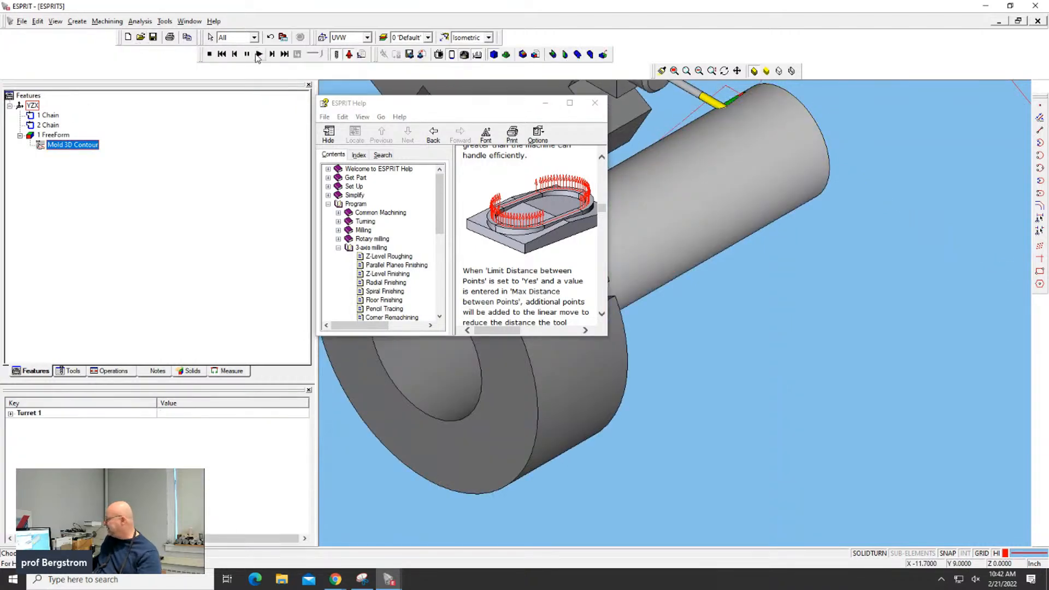
middle_click_drag(640, 158, 648, 113)
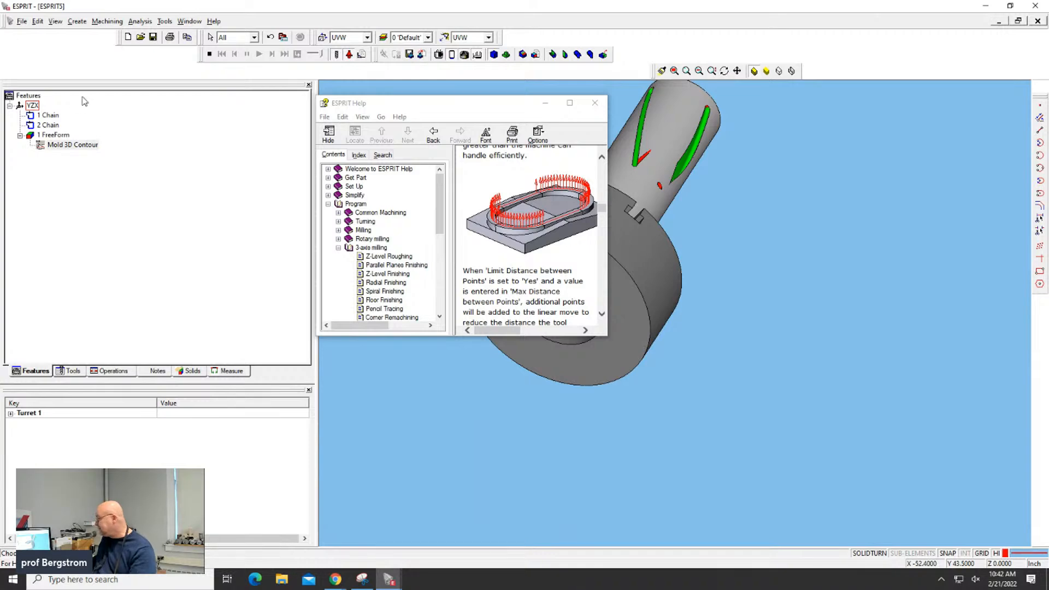
left_click(85, 146)
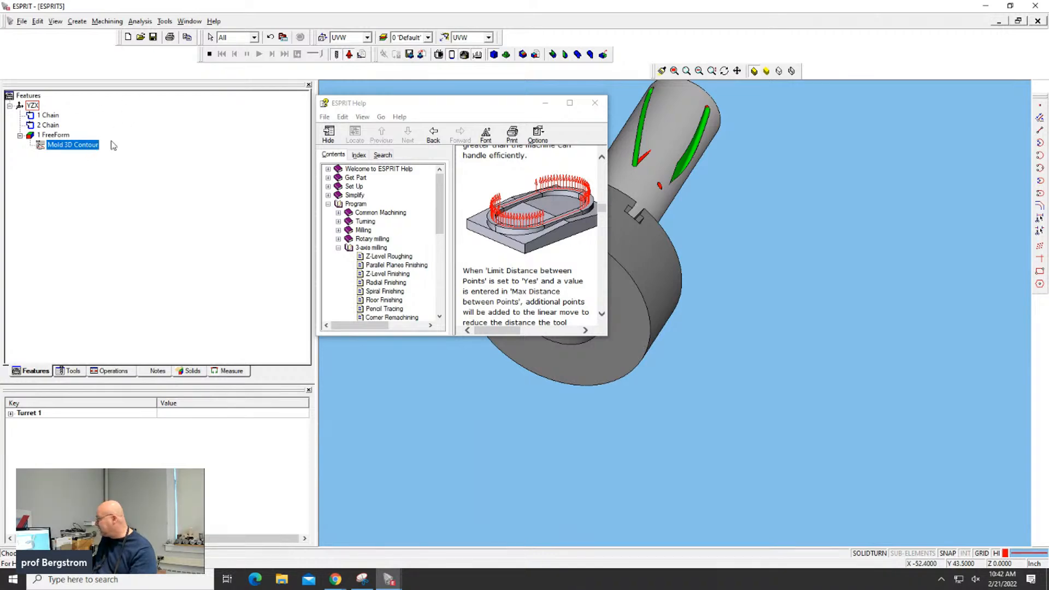
left_click(209, 54)
Step: Review the Mold 3D Contour operation's tool path parameters without changing them, and close the help window
double_click(73, 144)
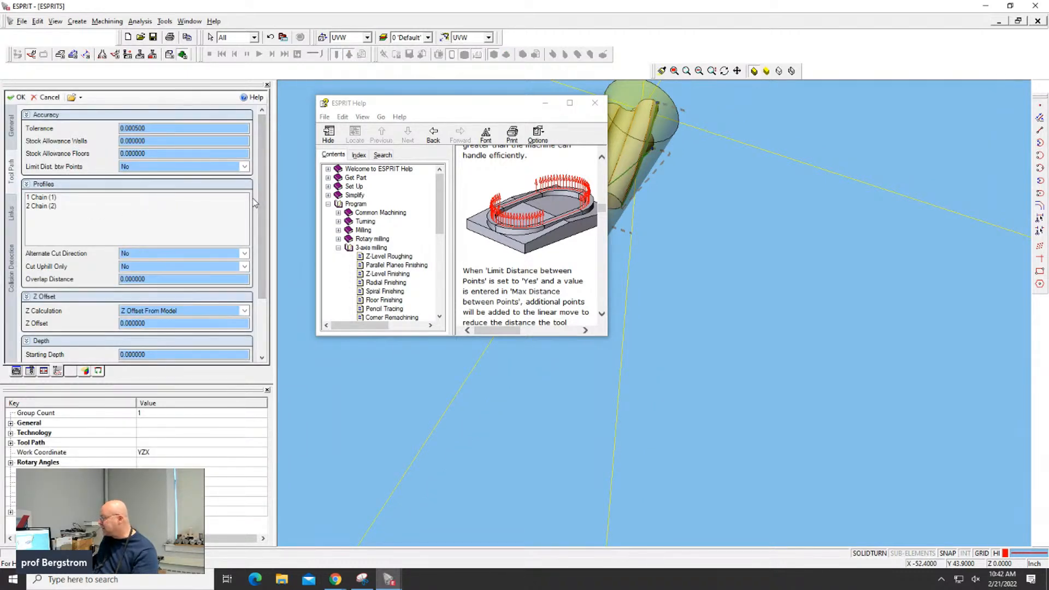
scroll(265, 293, "down", 3)
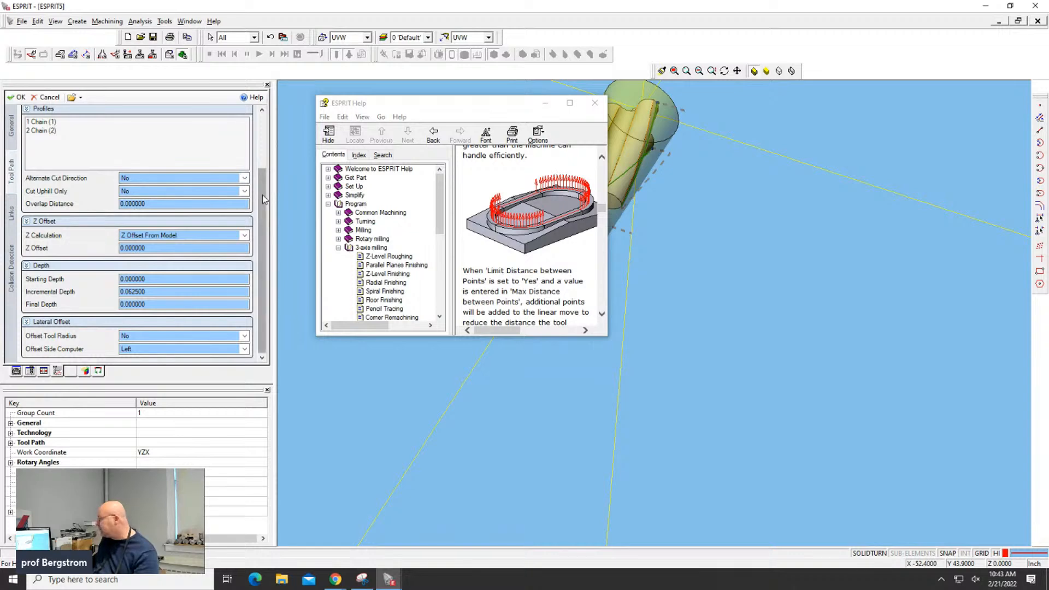
scroll(267, 153, "up", 2)
scroll(269, 152, "up", 1)
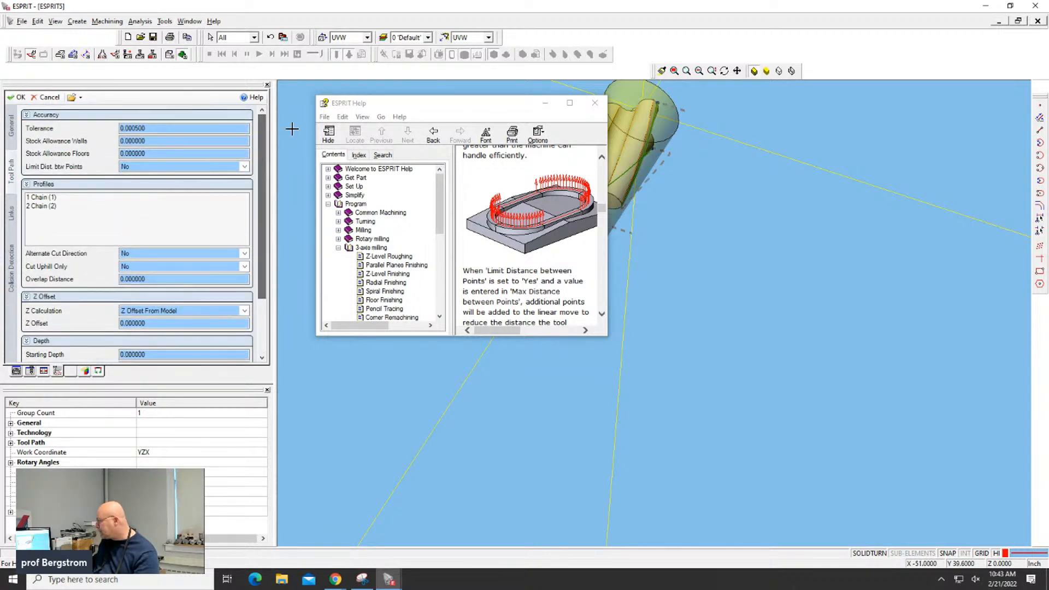
left_click(400, 98)
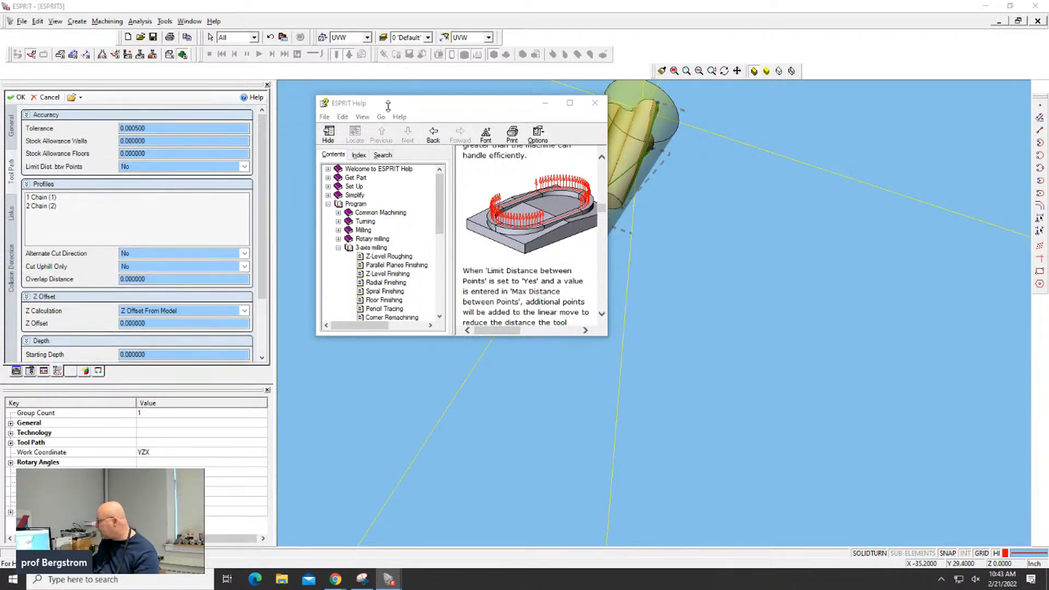
left_click(377, 104)
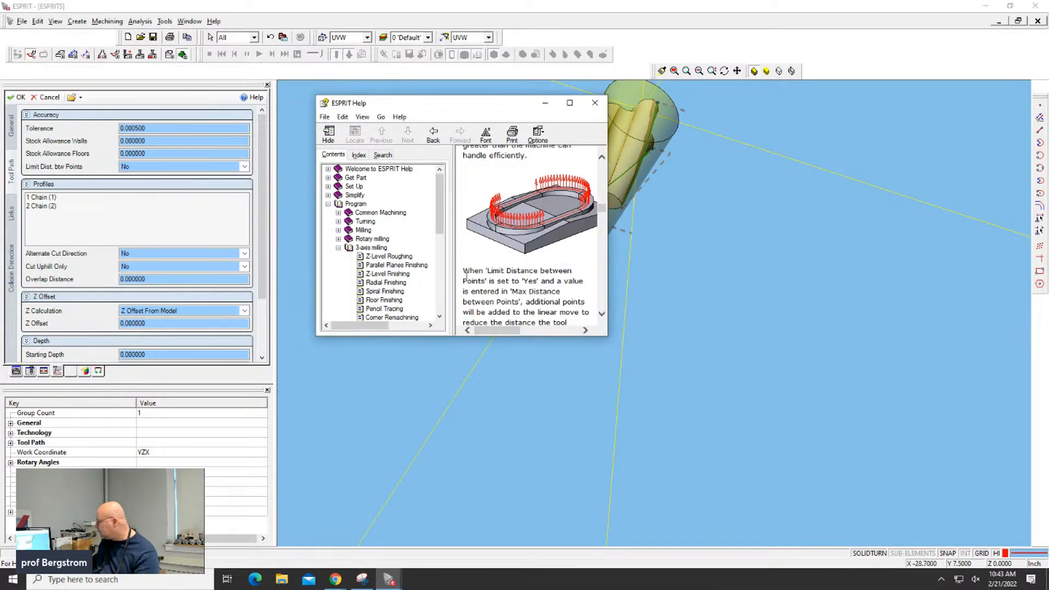
left_click(595, 102)
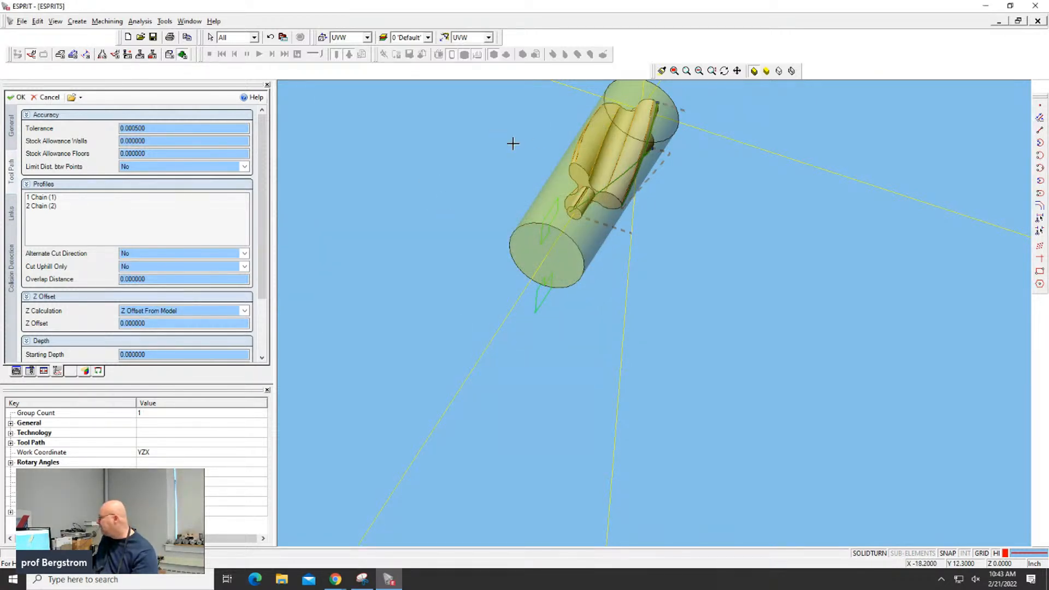
scroll(513, 143, "down", 3)
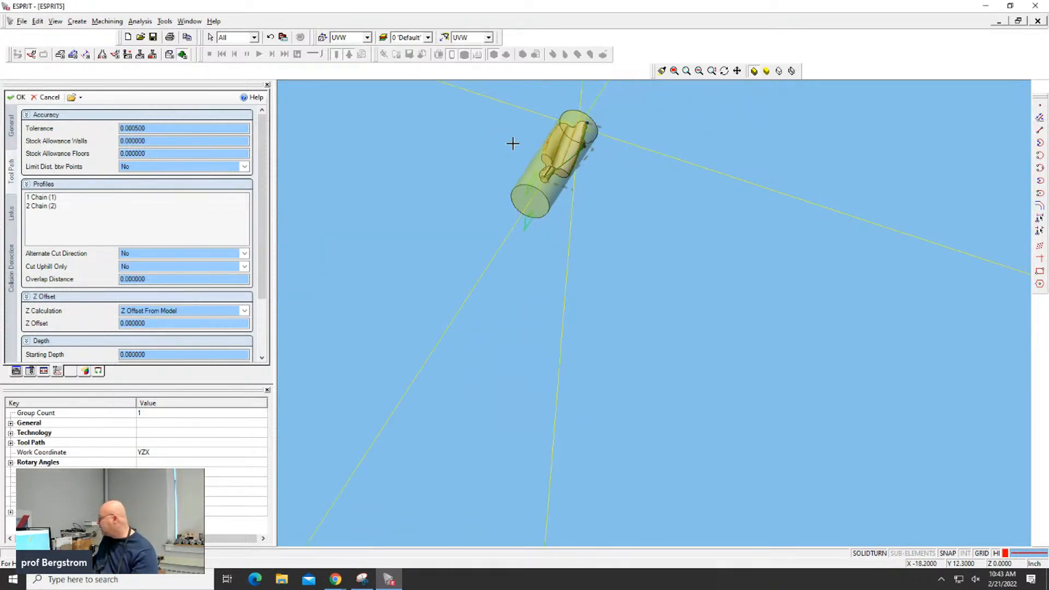
left_click(54, 99)
Step: Delete the Mold 3D Contour operation from the FreeForm feature
right_click(58, 146)
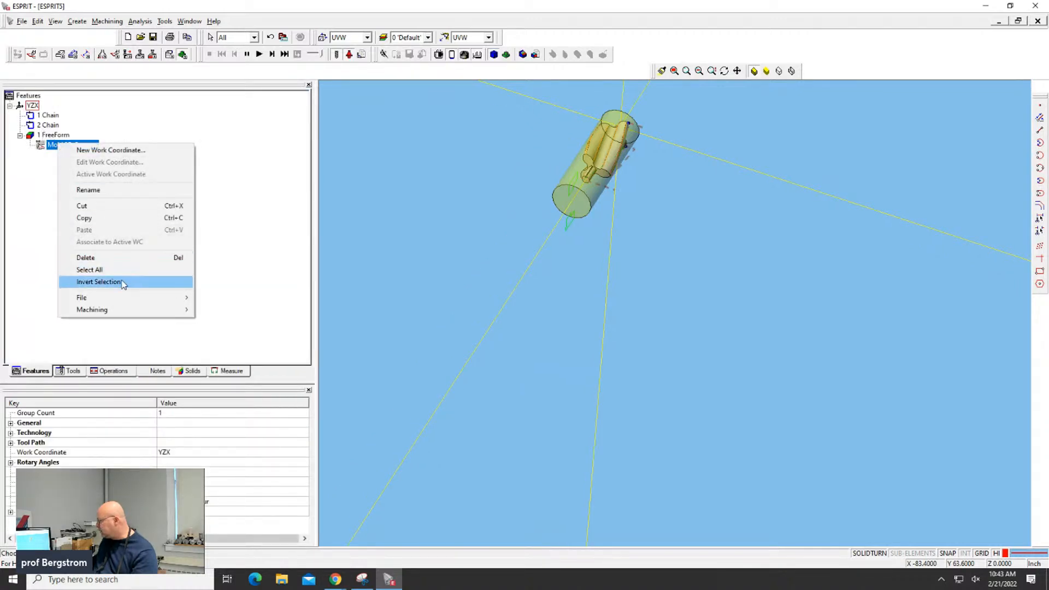
left_click(102, 258)
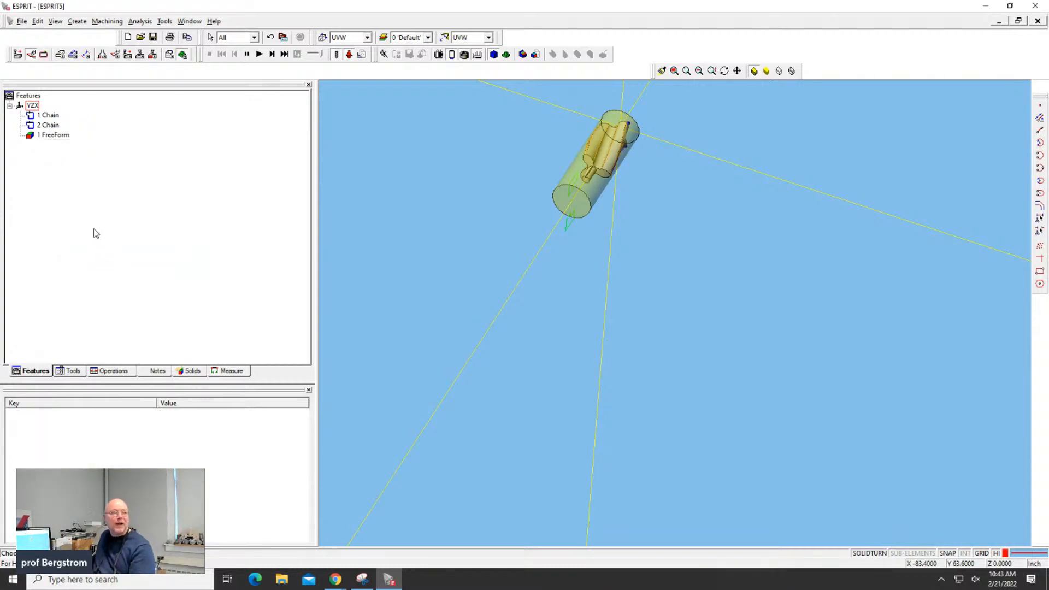
Step: Try to chain the groove's near end profile automatically, starting at one lobe's outer corner and ending at the neighbouring lobe's outer corner
scroll(597, 126, "down", 3)
scroll(598, 131, "up", 2)
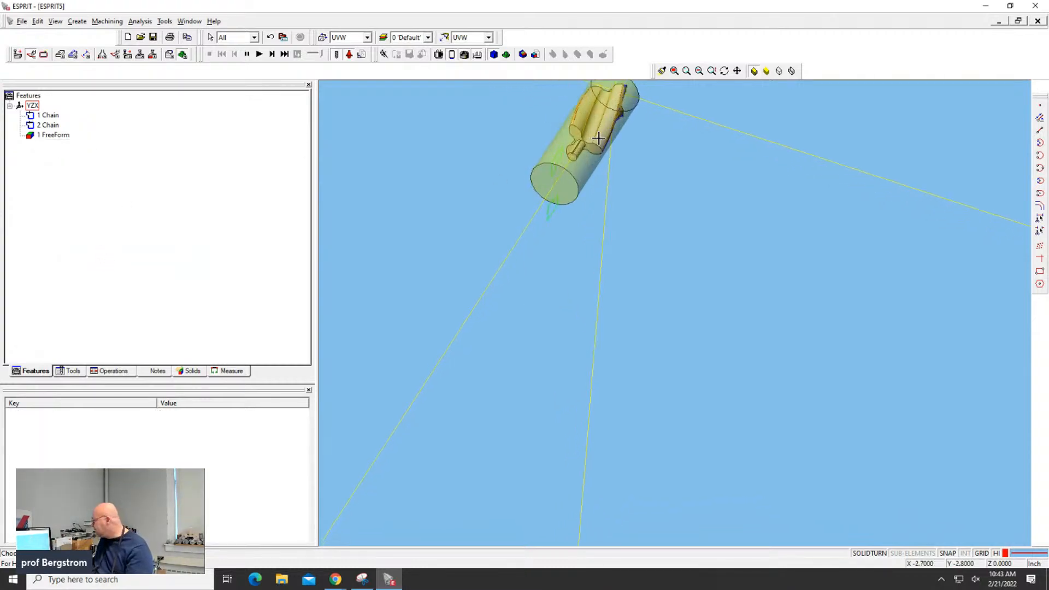
middle_click_drag(599, 138, 448, 483)
scroll(453, 449, "up", 5)
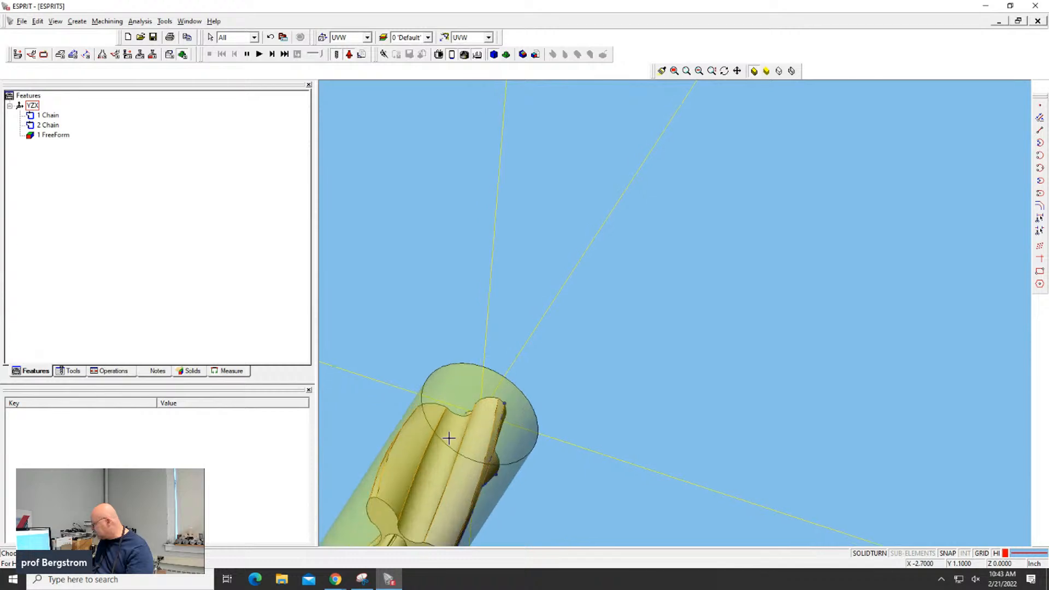
mouse_move(408, 258)
middle_mouse_down()
mouse_move(410, 239)
mouse_move(386, 251)
mouse_move(412, 268)
mouse_move(417, 257)
middle_mouse_up()
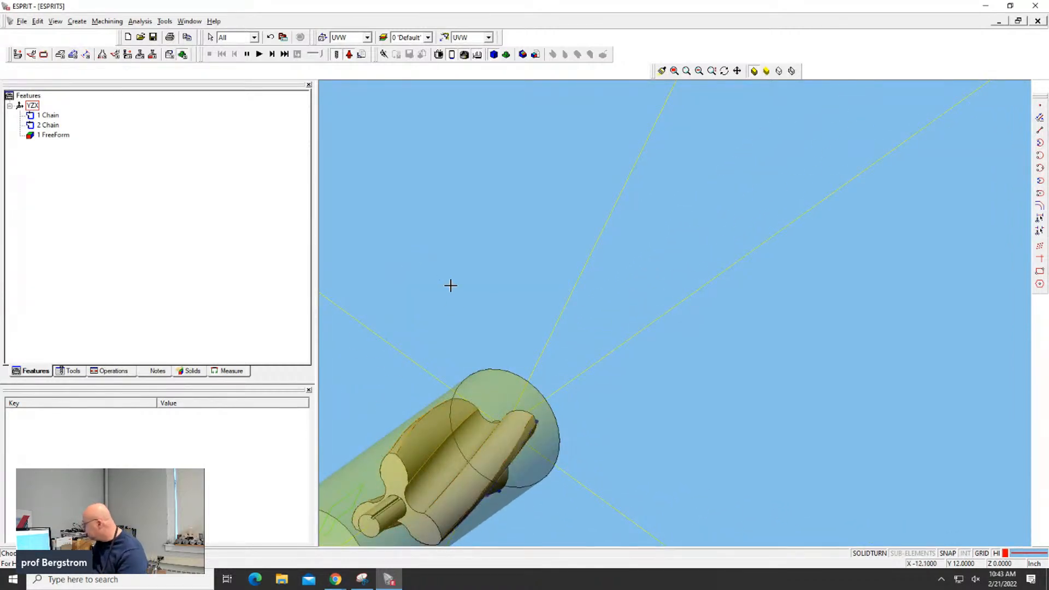
scroll(445, 527, "up", 5)
middle_click_drag(468, 519, 554, 384)
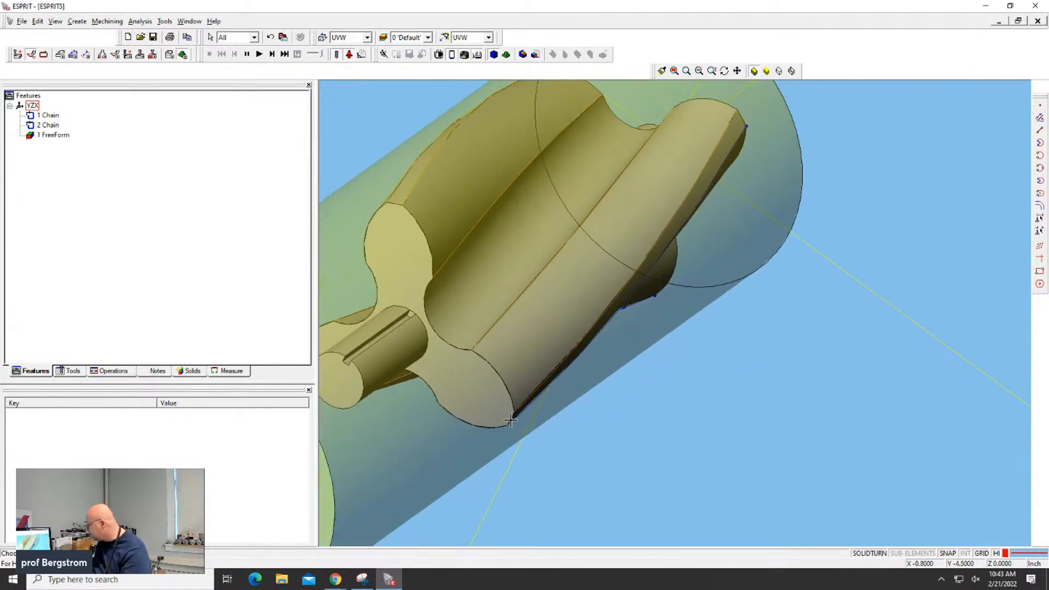
left_click(74, 55)
left_click(223, 55)
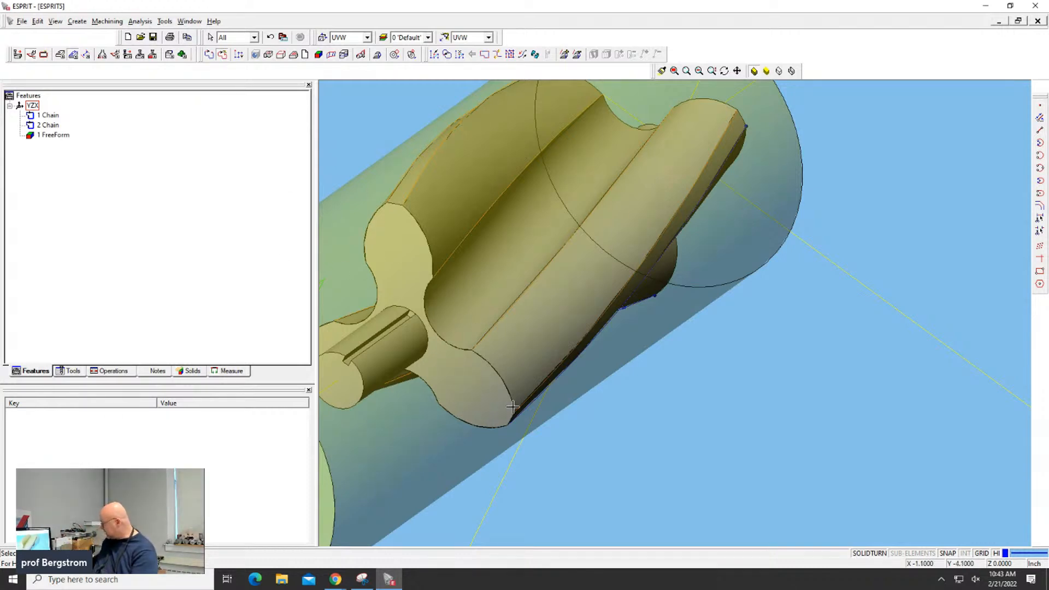
scroll(512, 415, "up", 3)
scroll(513, 416, "up", 2)
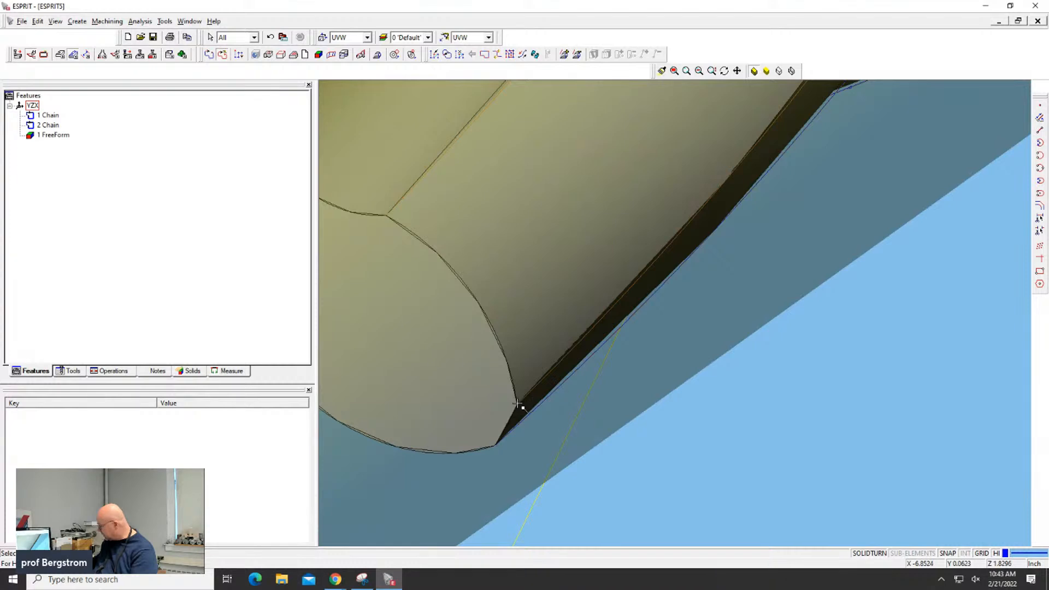
left_click(518, 404)
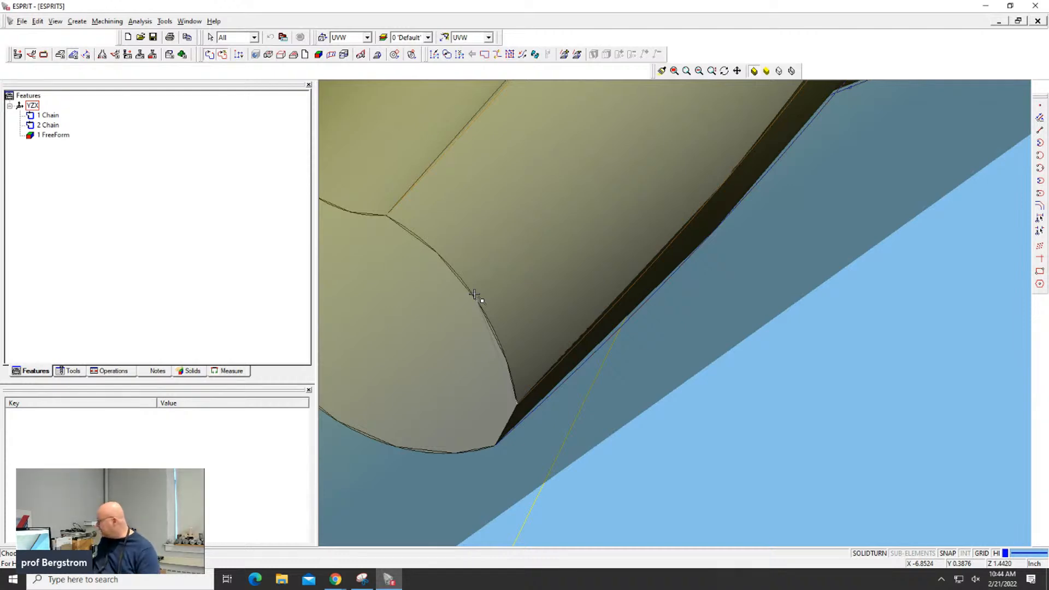
left_click(486, 316)
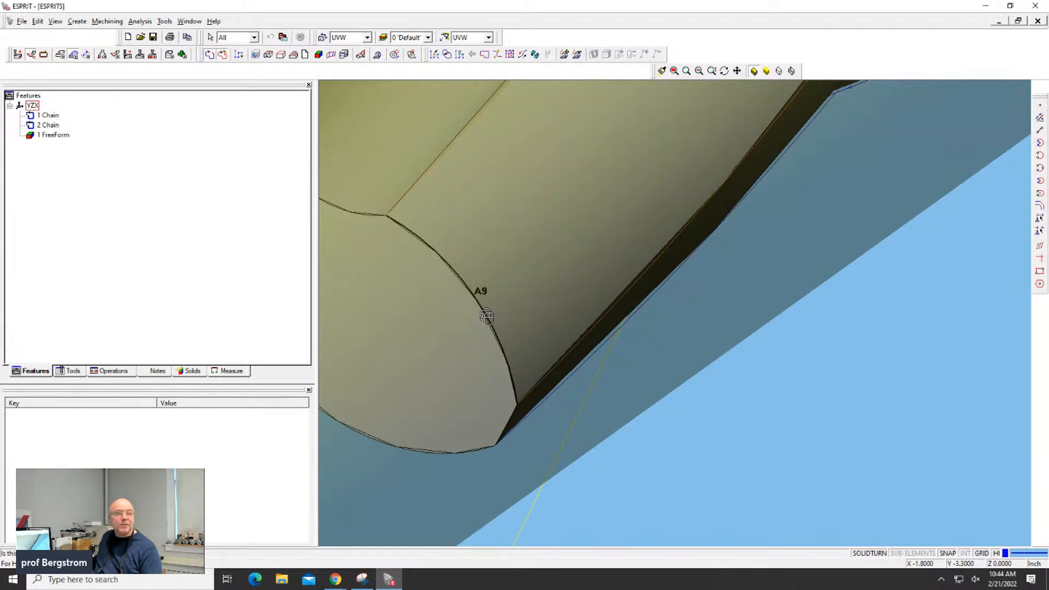
left_click(486, 316)
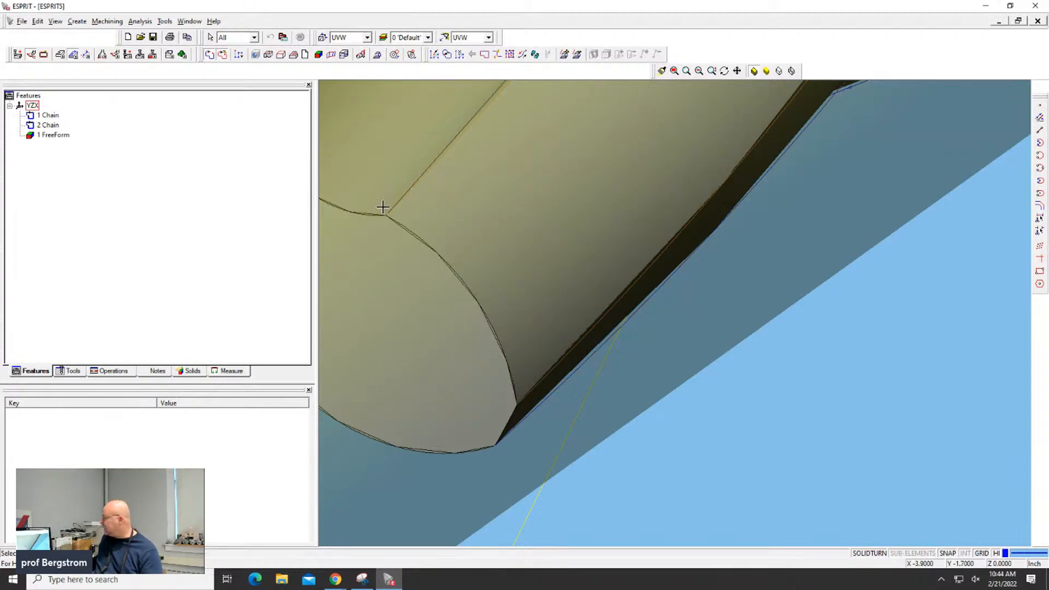
scroll(386, 214, "down", 2)
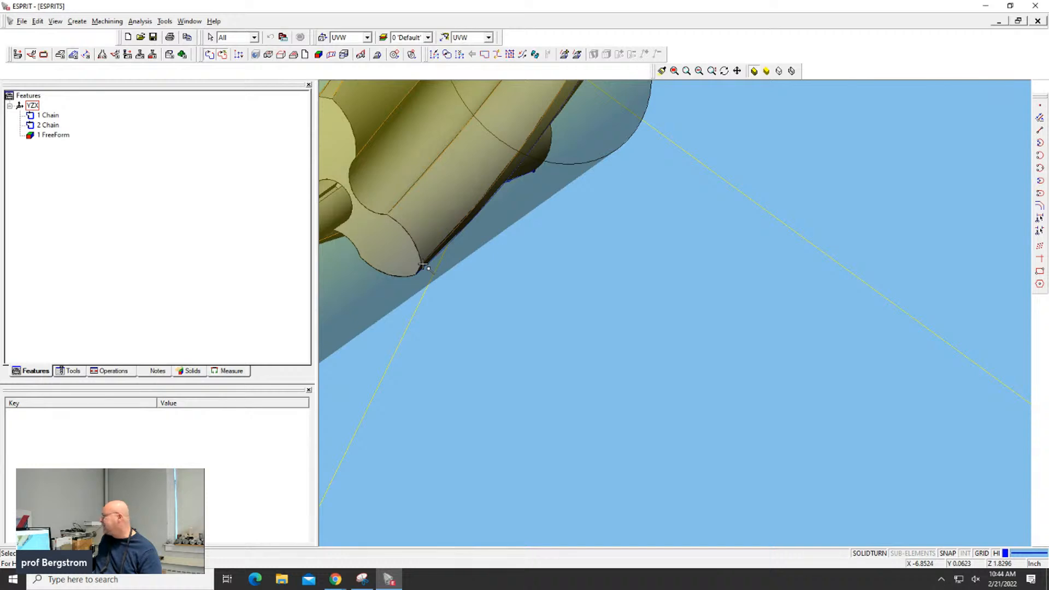
scroll(423, 266, "down", 2)
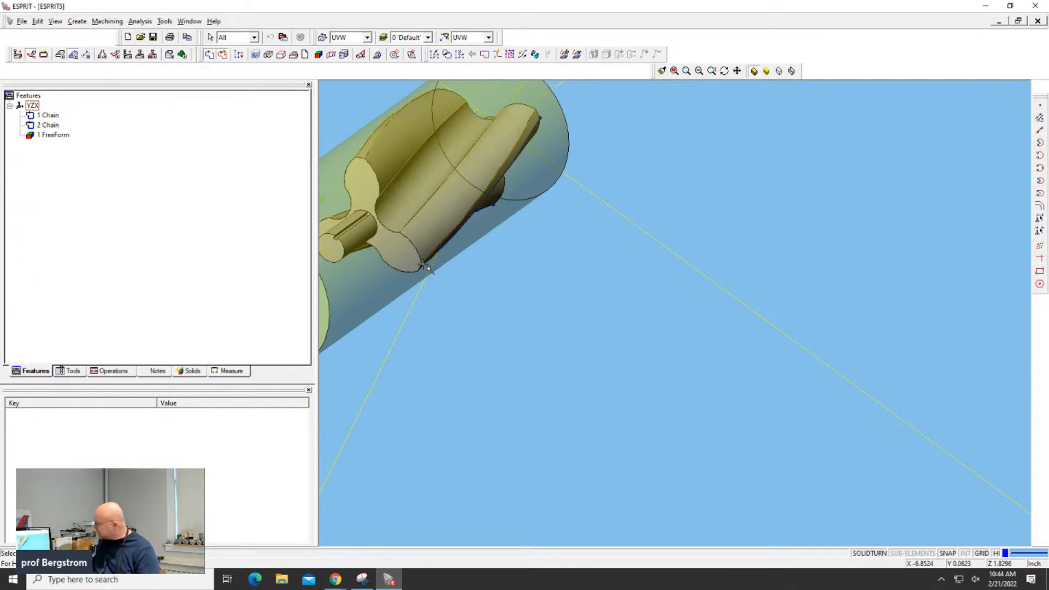
left_click(366, 159)
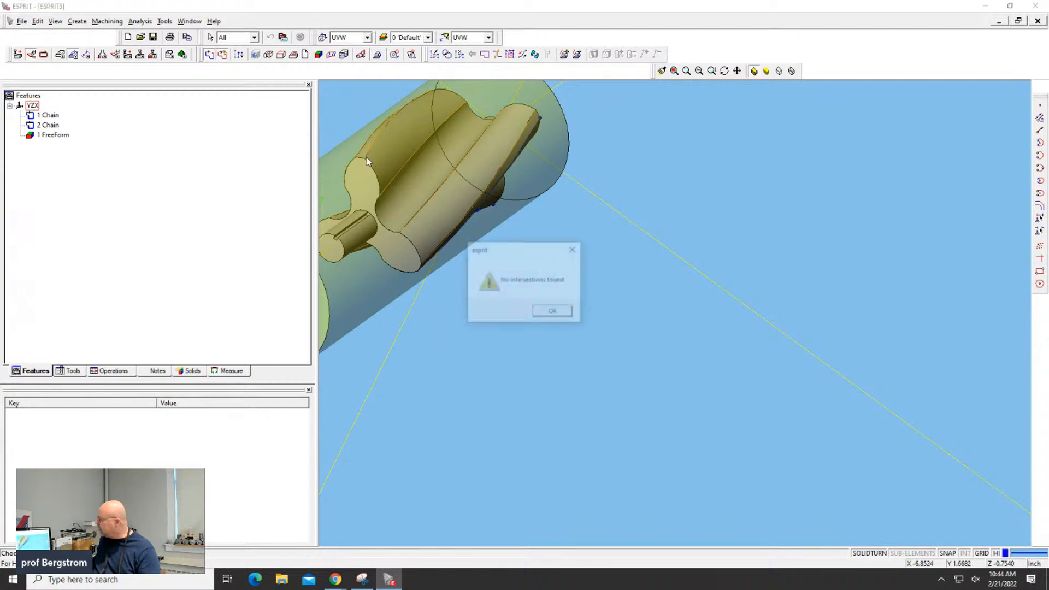
left_click(551, 312)
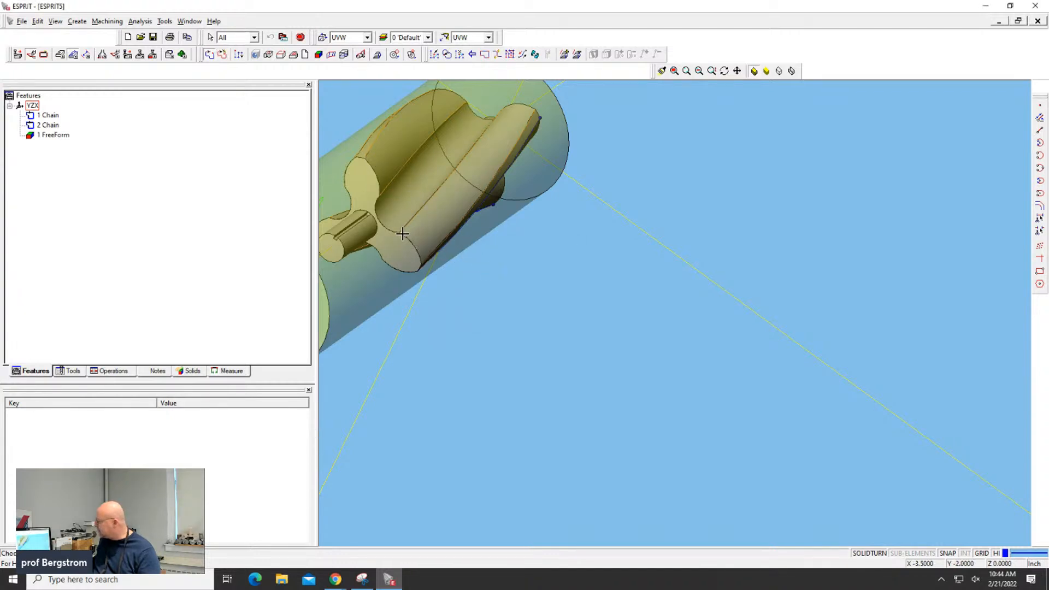
Step: Chain the groove's near end profile manually through the concave arc and onto the neighbouring lobe's arc
scroll(403, 235, "up", 4)
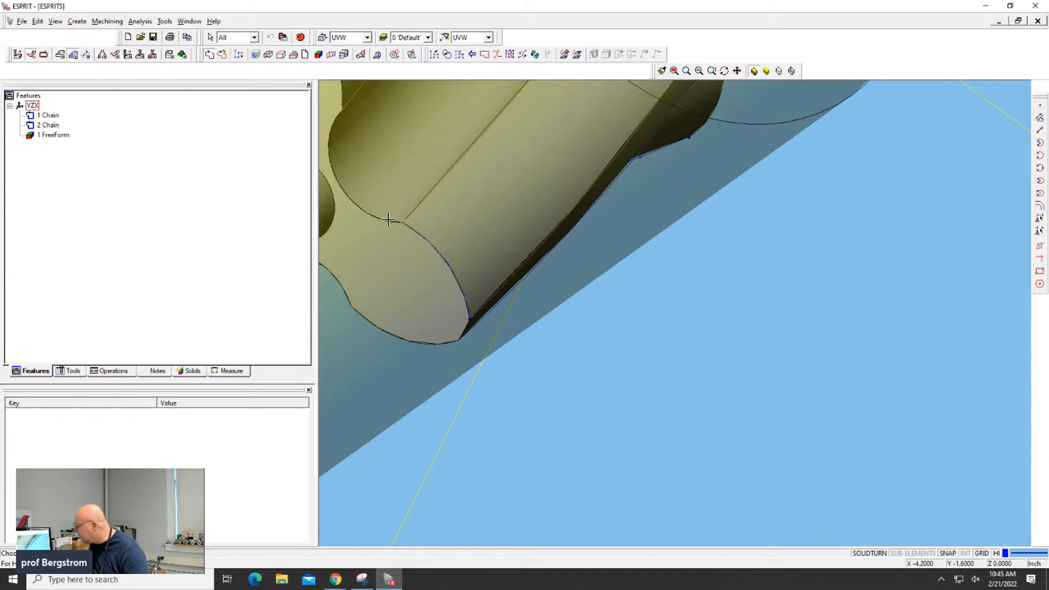
left_click(386, 221)
left_click(387, 221)
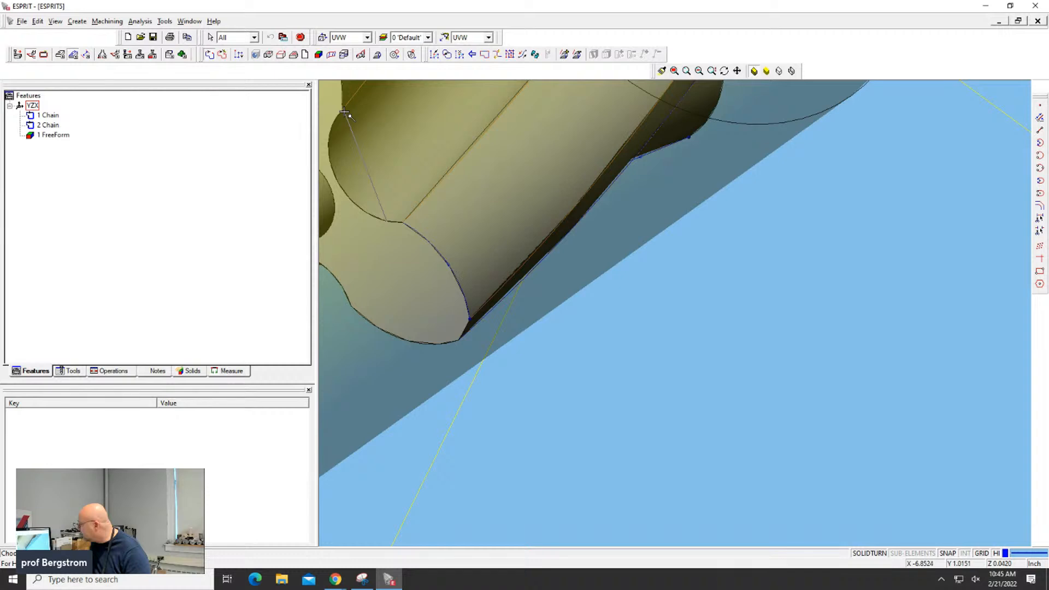
scroll(355, 114, "down", 3)
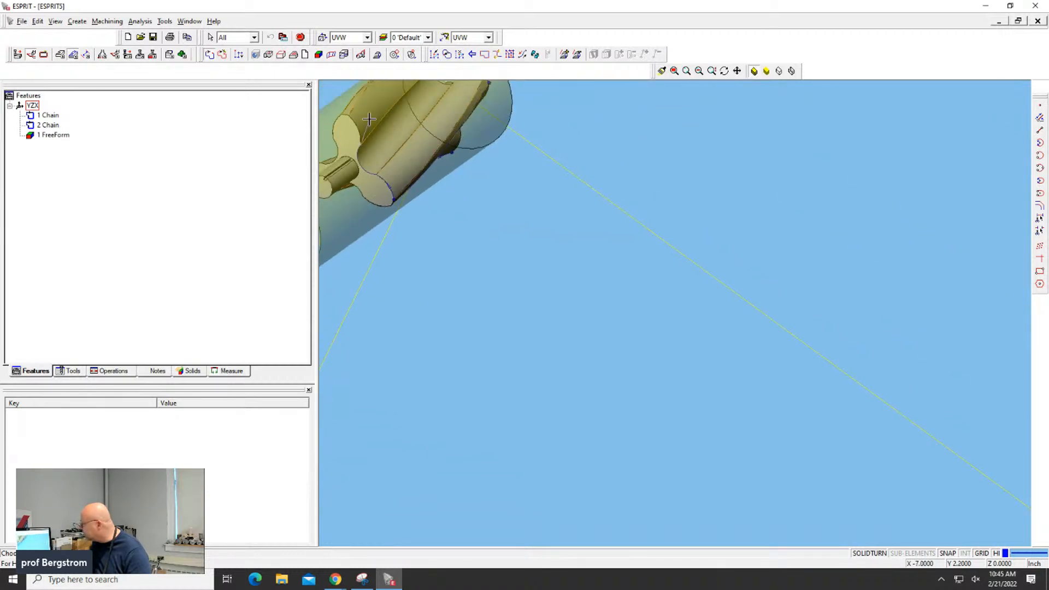
left_click(359, 136)
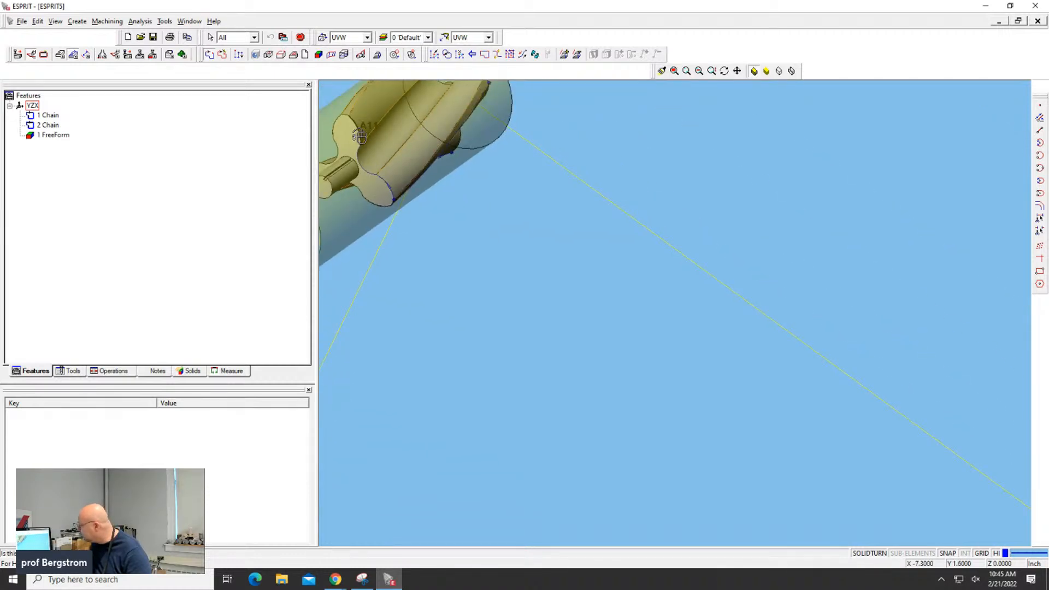
left_click(359, 136)
Step: Extend the chain along the neighbouring lobe's length to the part's far end and pick its end-face arc
scroll(362, 144, "down", 4)
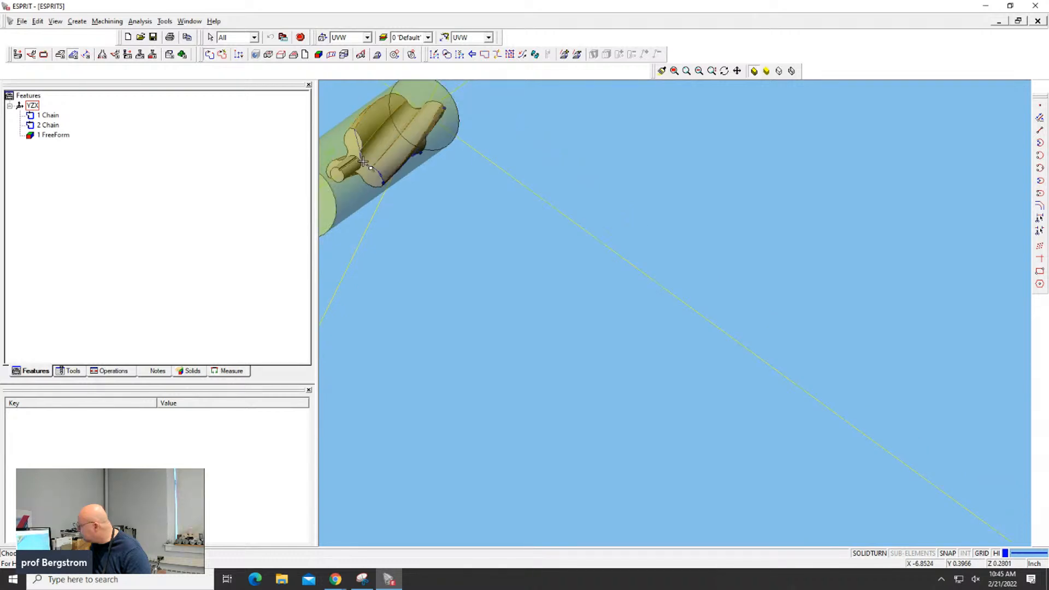
middle_click_drag(357, 219, 361, 252)
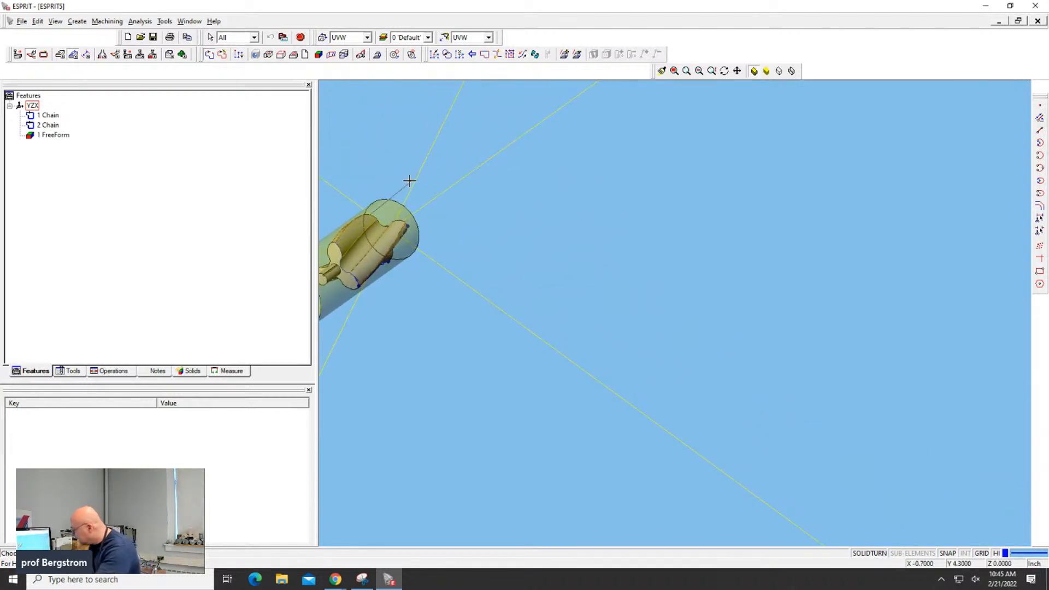
middle_click_drag(404, 169, 432, 224)
scroll(385, 215, "up", 3)
scroll(385, 215, "up", 4)
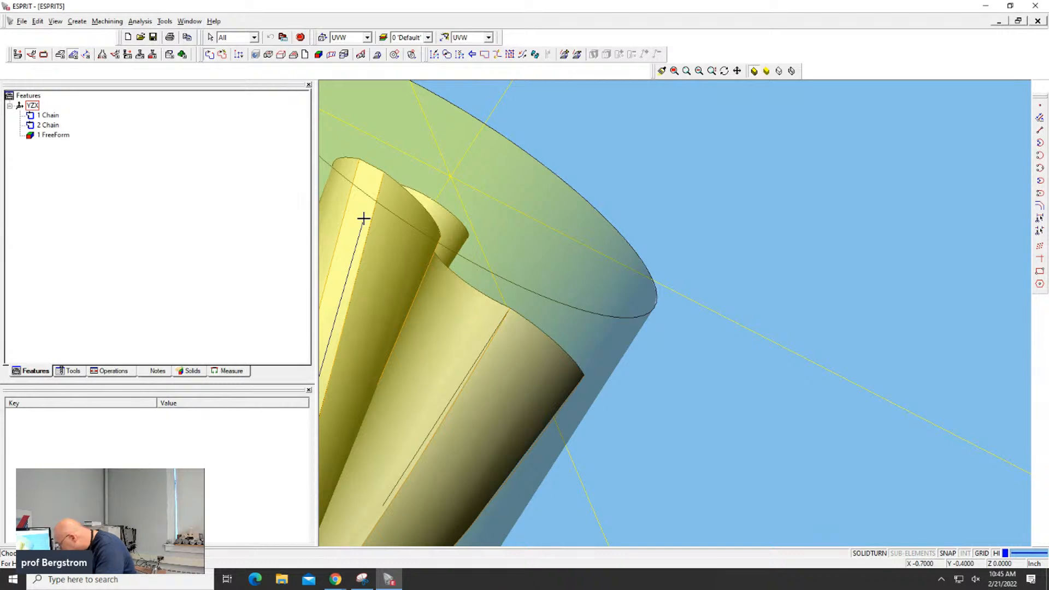
left_click(362, 253)
left_click(361, 254)
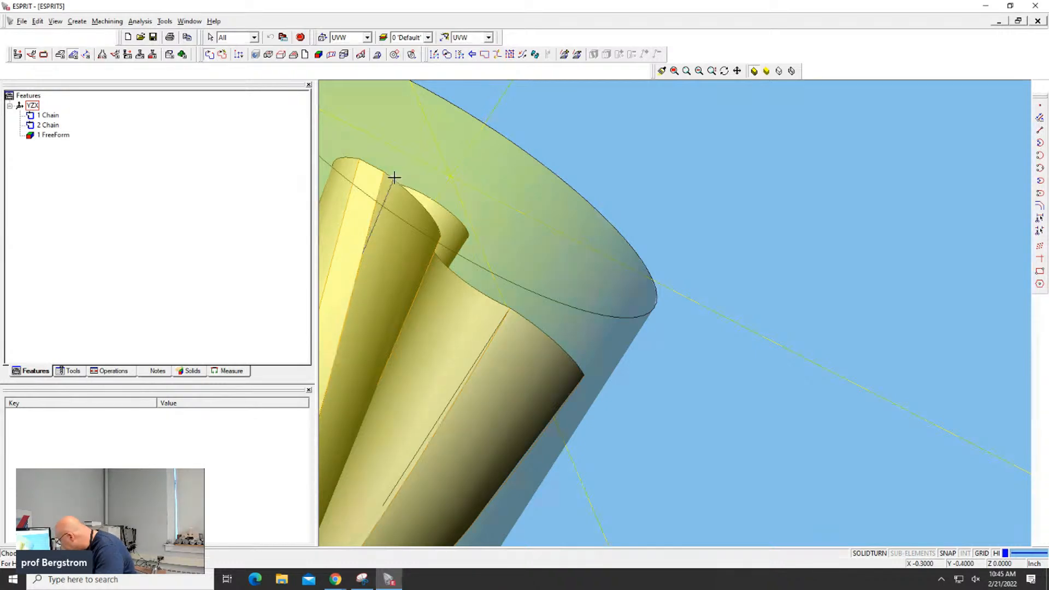
left_click(384, 173)
Step: Continue the chain across the groove's far end profile, through the concave arc and onto the first lobe's outer edge
middle_click_drag(607, 245, 588, 255)
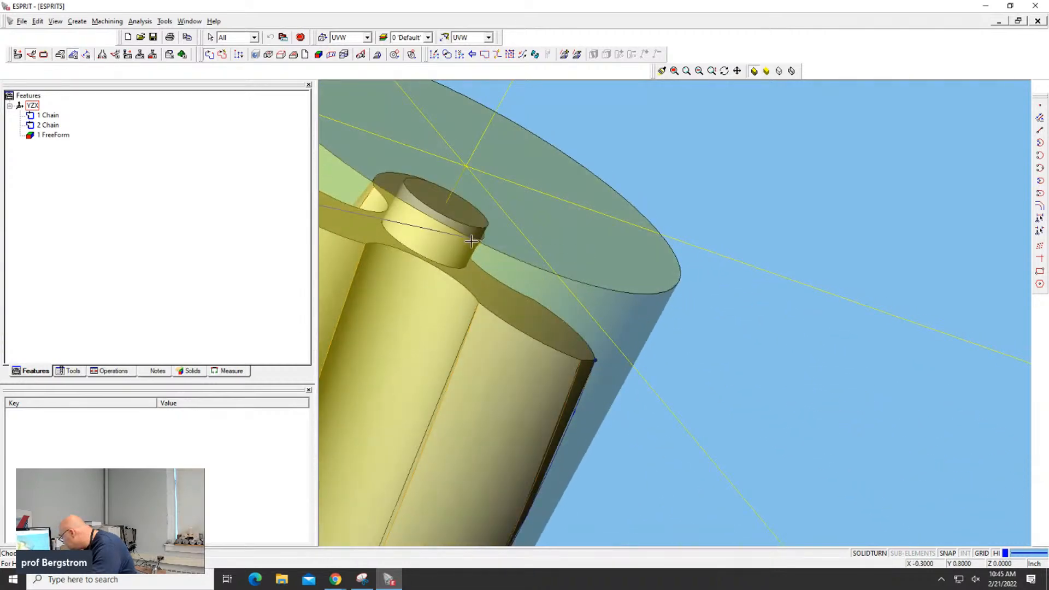
left_click(353, 241)
left_click(383, 245)
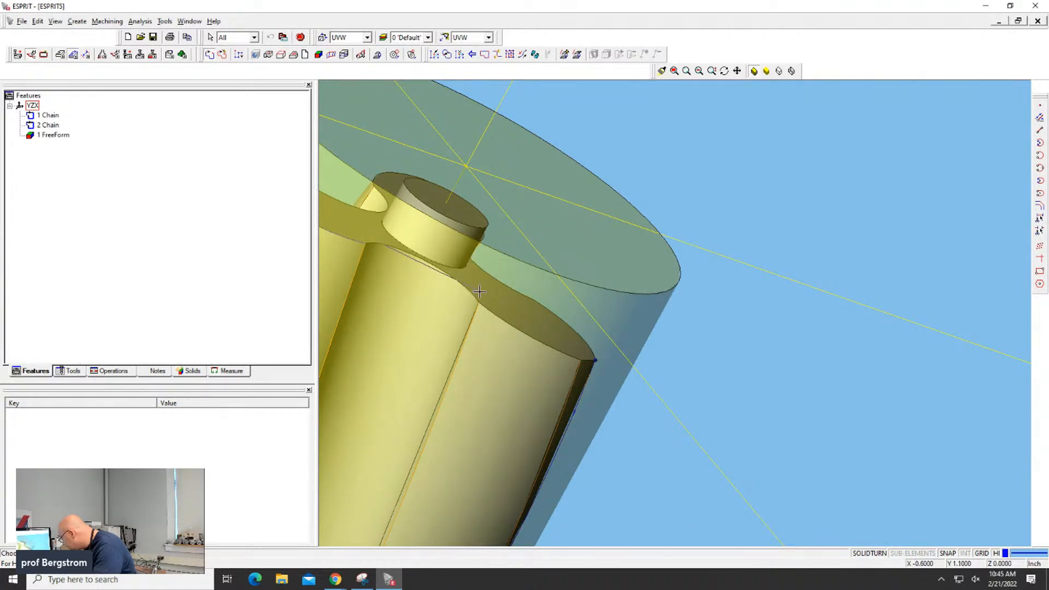
left_click(480, 302)
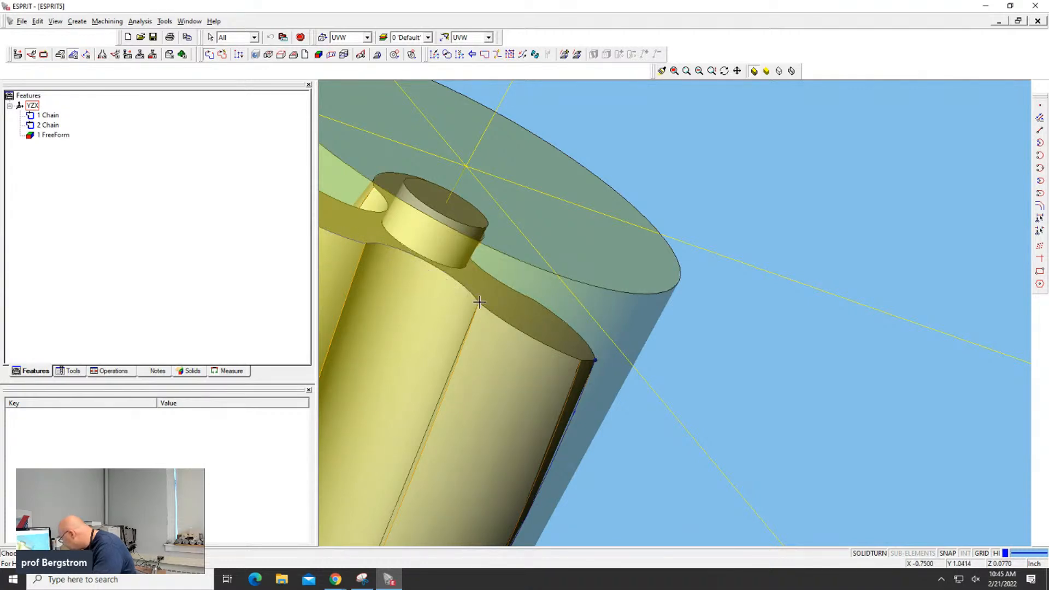
left_click(502, 320)
scroll(583, 360, "down", 3)
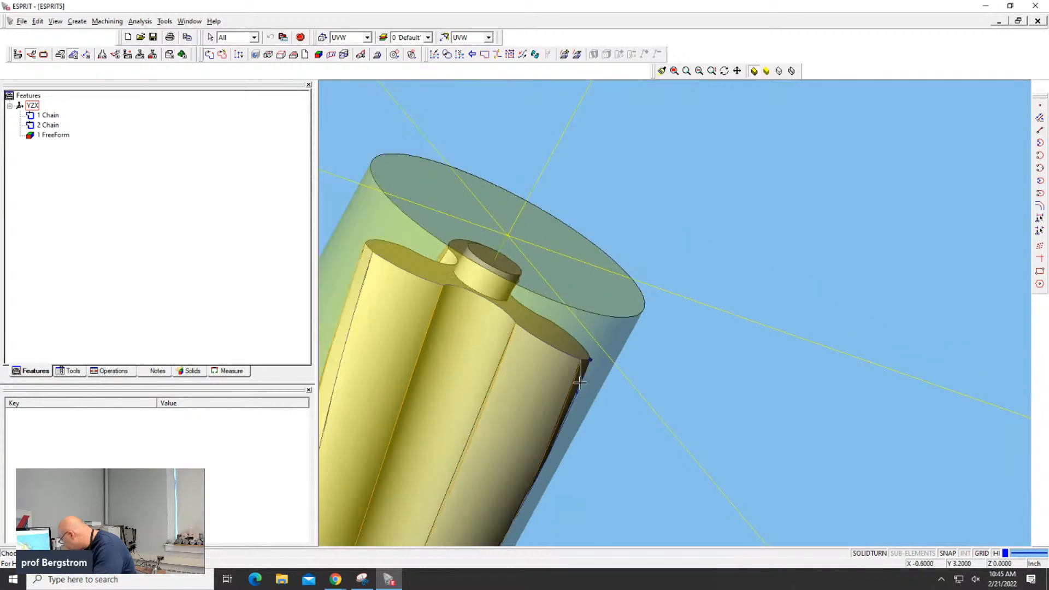
left_click(572, 388)
Step: Close the groove boundary chain along the first lobe's outer edge, ending at its starting corner on the near end face
scroll(546, 369, "down", 5)
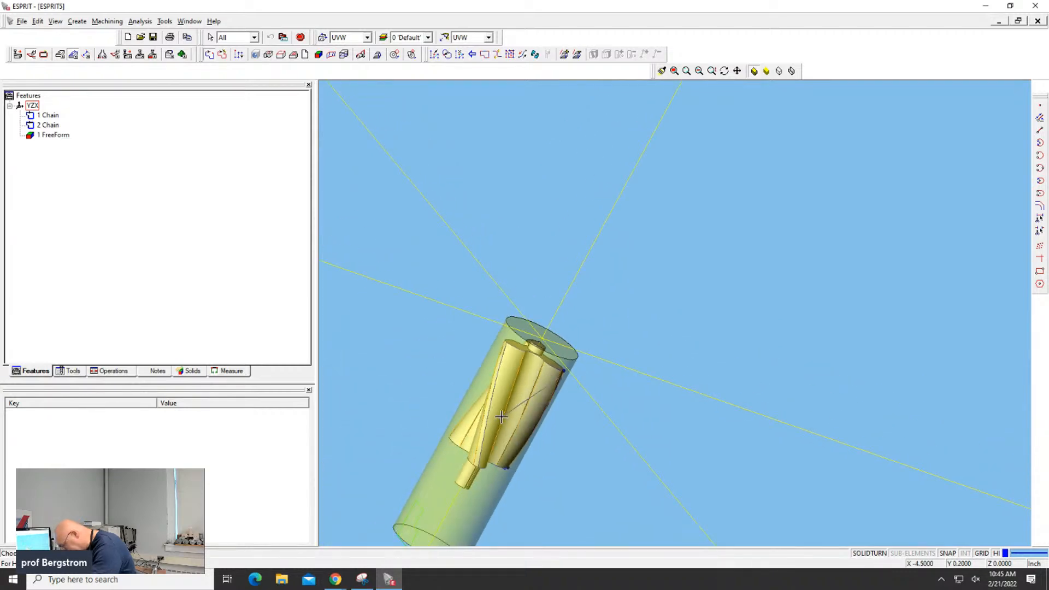
middle_click_drag(500, 417, 522, 351)
scroll(541, 419, "up", 8)
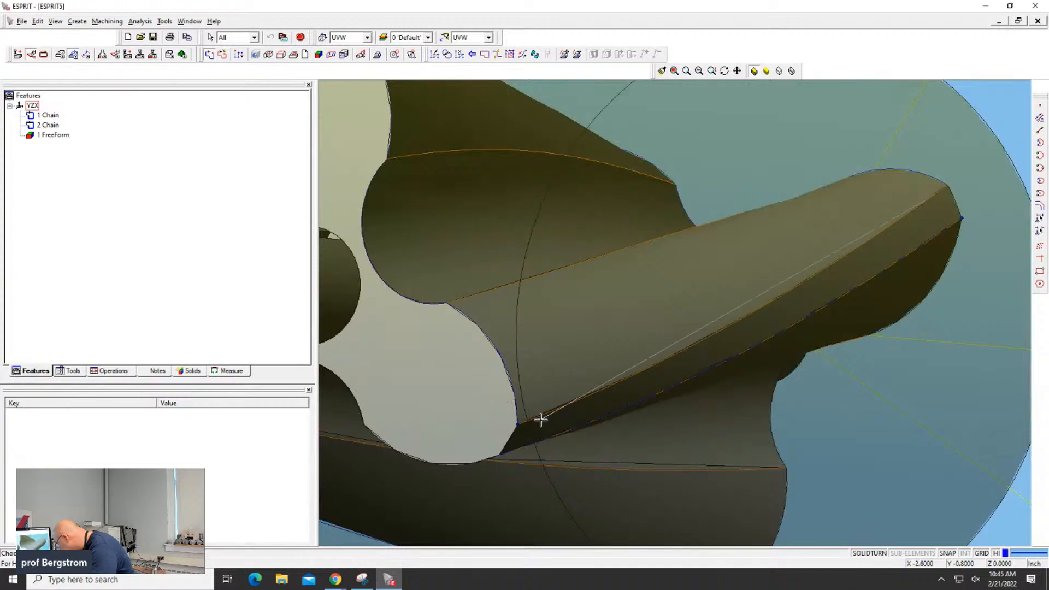
left_click(517, 424)
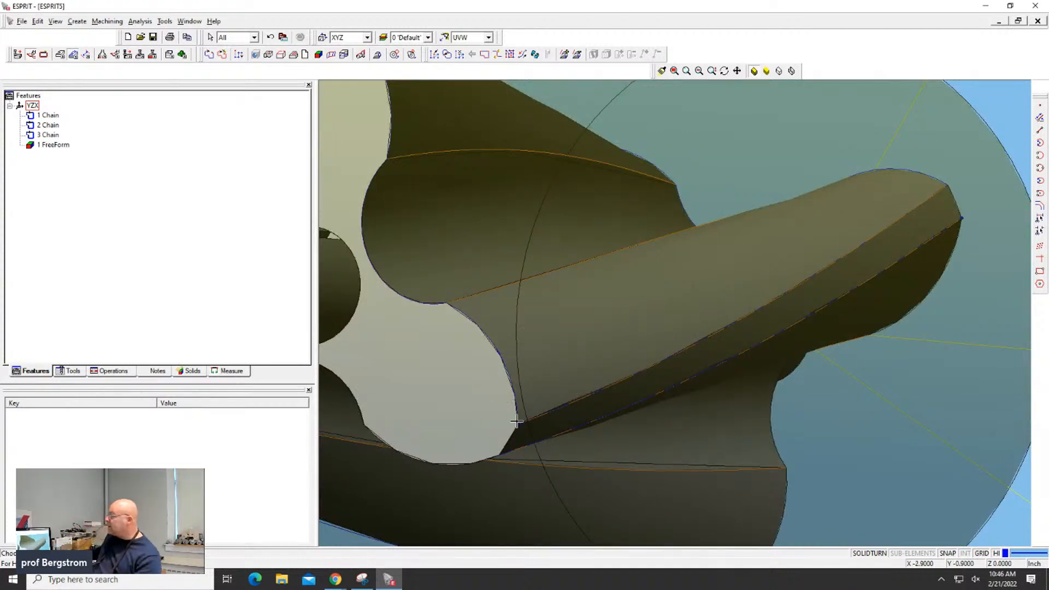
Step: Select 3 Chain for inspection and mask the solid and the lathe stock from the display
left_click(42, 136)
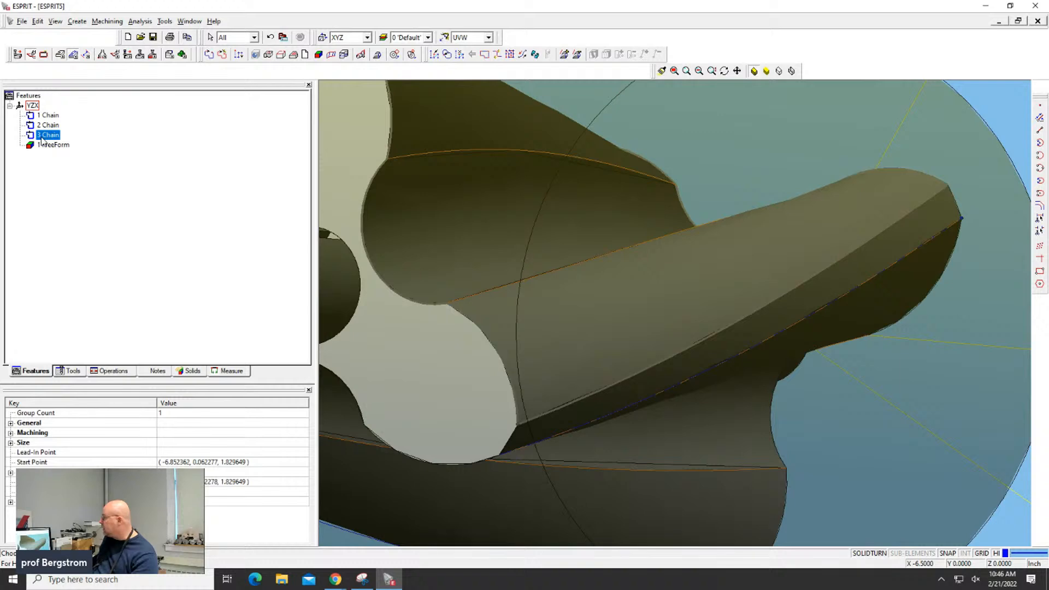
scroll(336, 222, "down", 2)
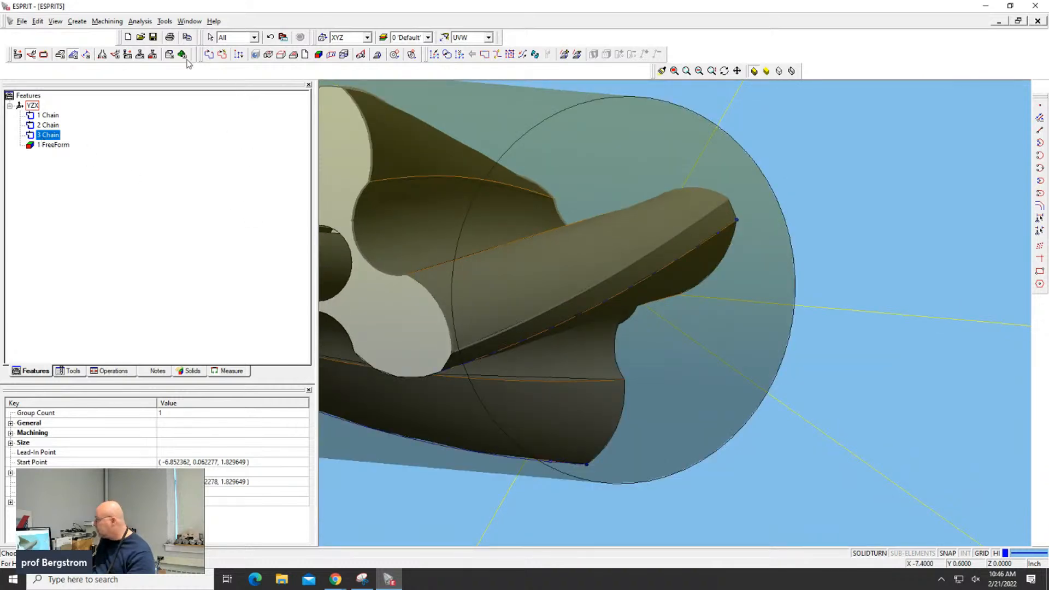
left_click(55, 22)
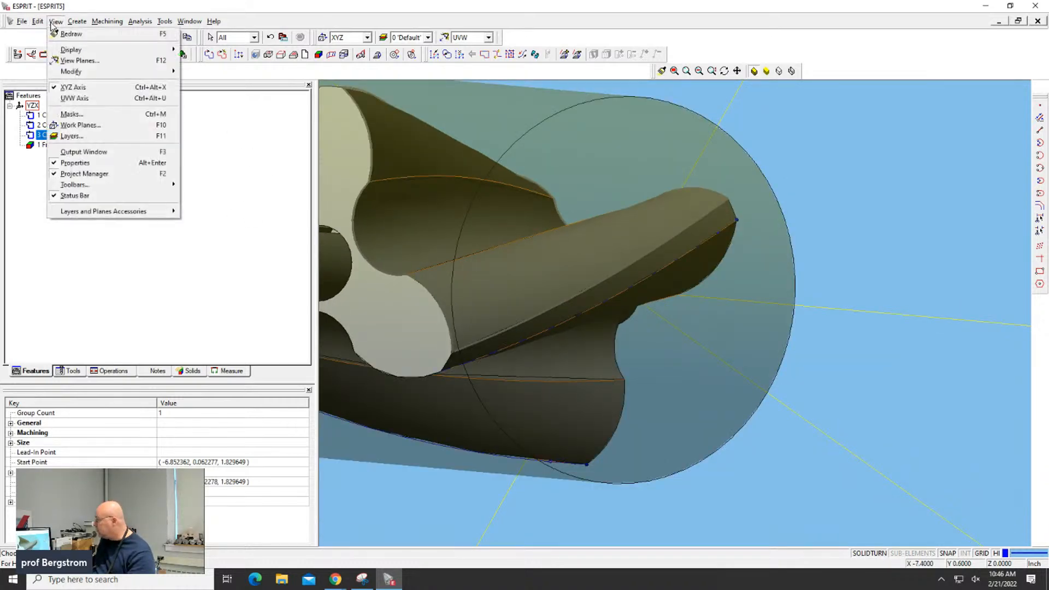
left_click(74, 114)
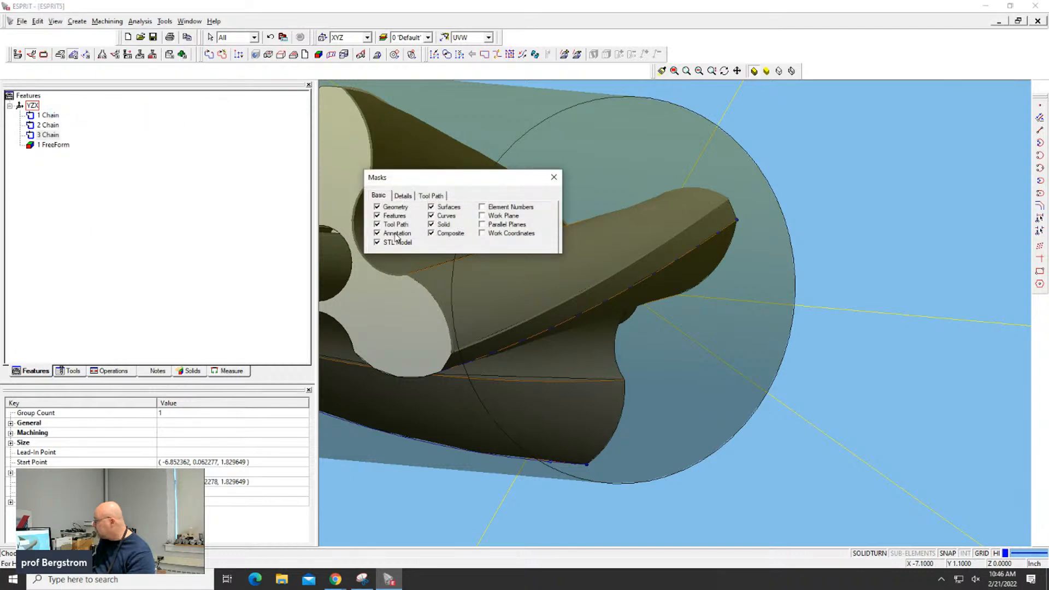
left_click(440, 227)
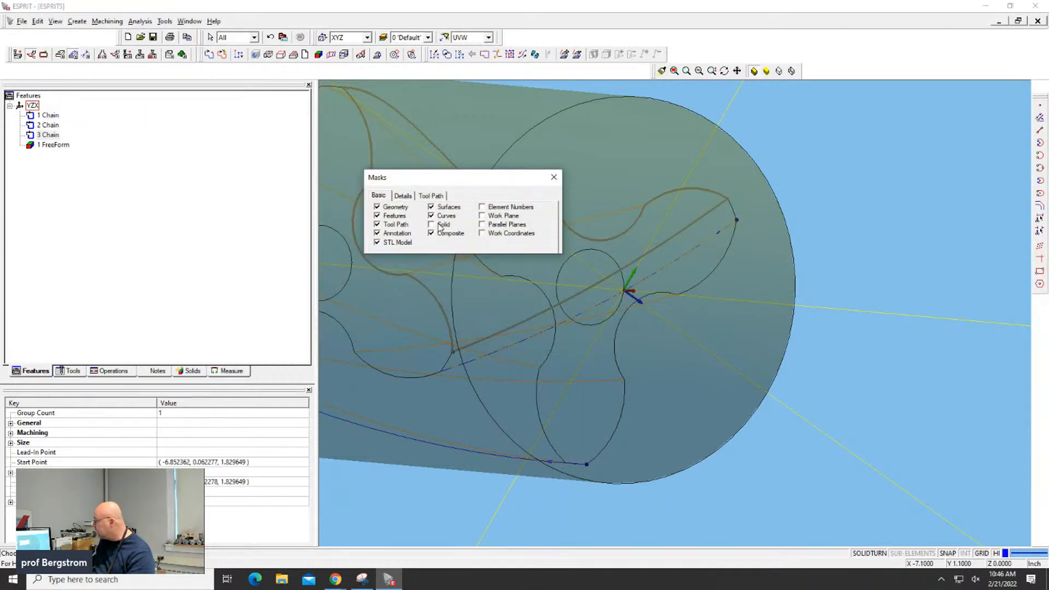
left_click(402, 196)
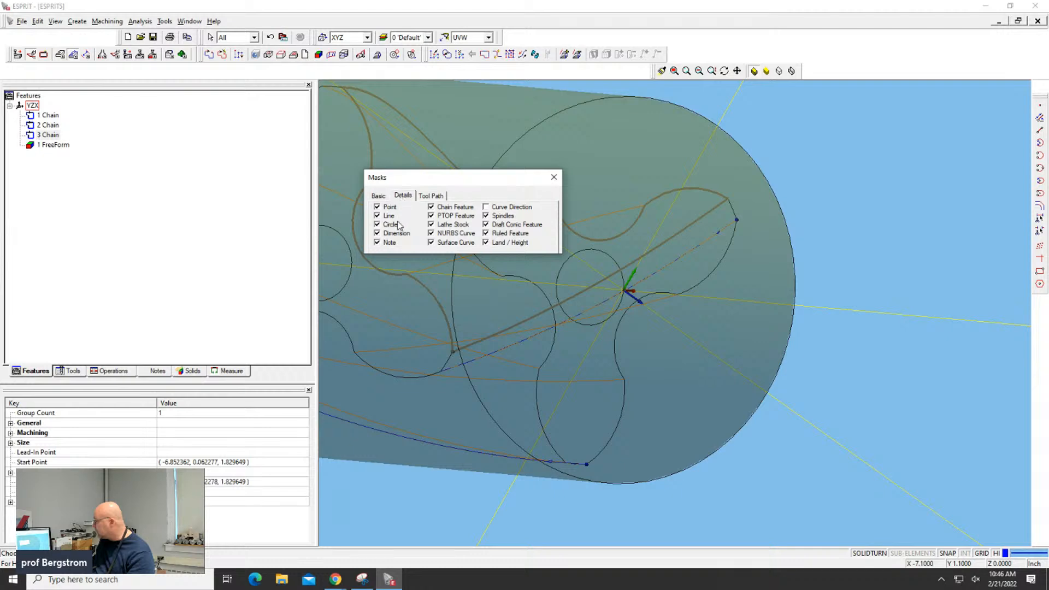
left_click(431, 225)
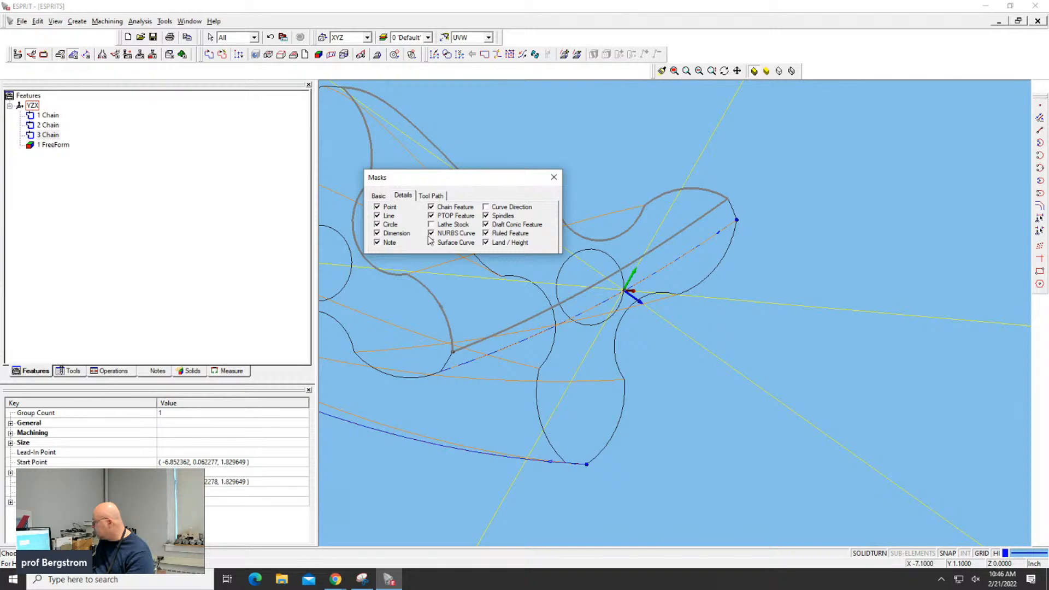
Step: Mask the geometry so that only the features and curves are displayed around the groove boundary chain
left_click(379, 196)
left_click(377, 207)
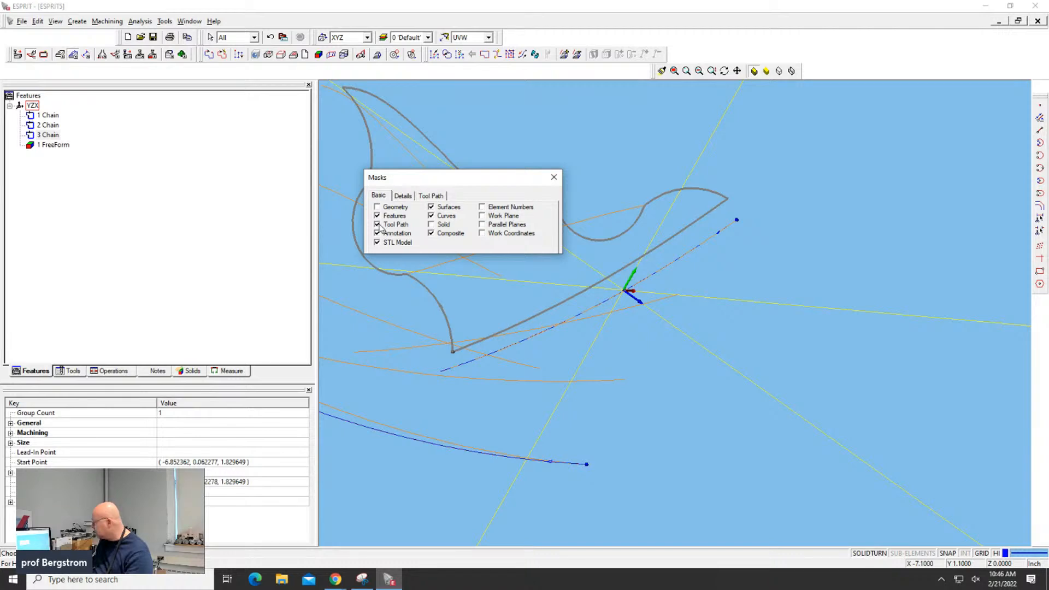
middle_click_drag(648, 153, 647, 169)
scroll(647, 169, "down", 5)
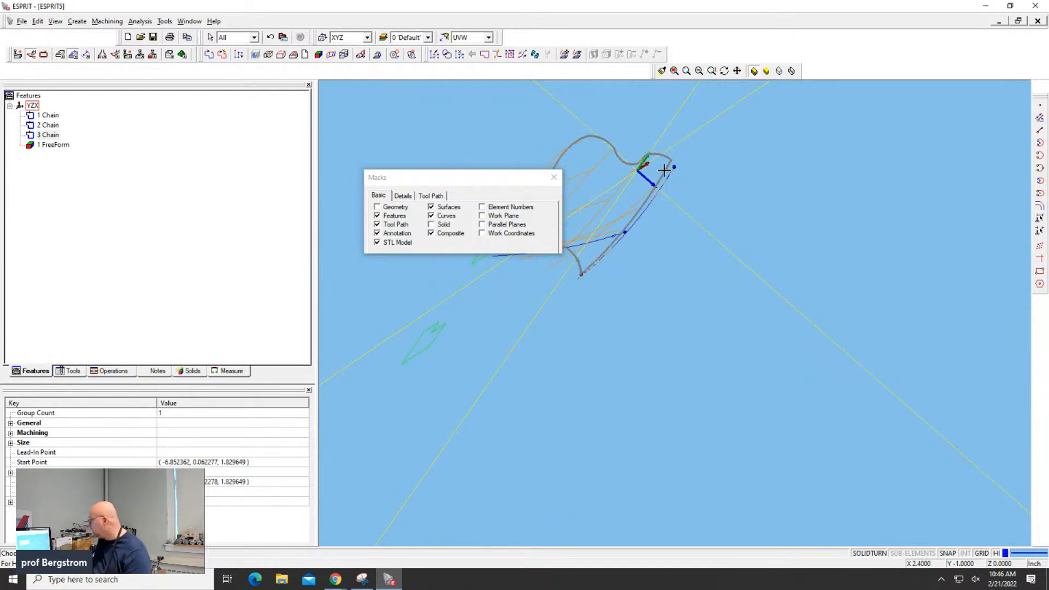
middle_click_drag(807, 209, 931, 209)
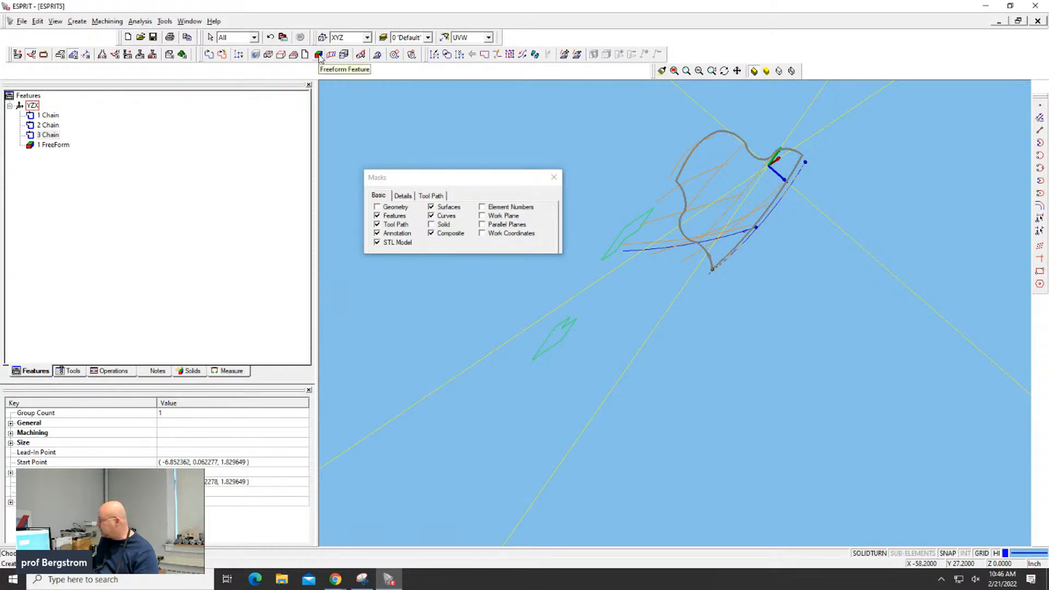
Step: Delete the 1 FreeForm feature and the 2 Chain feature along the outermost lobe edge
left_click(52, 145)
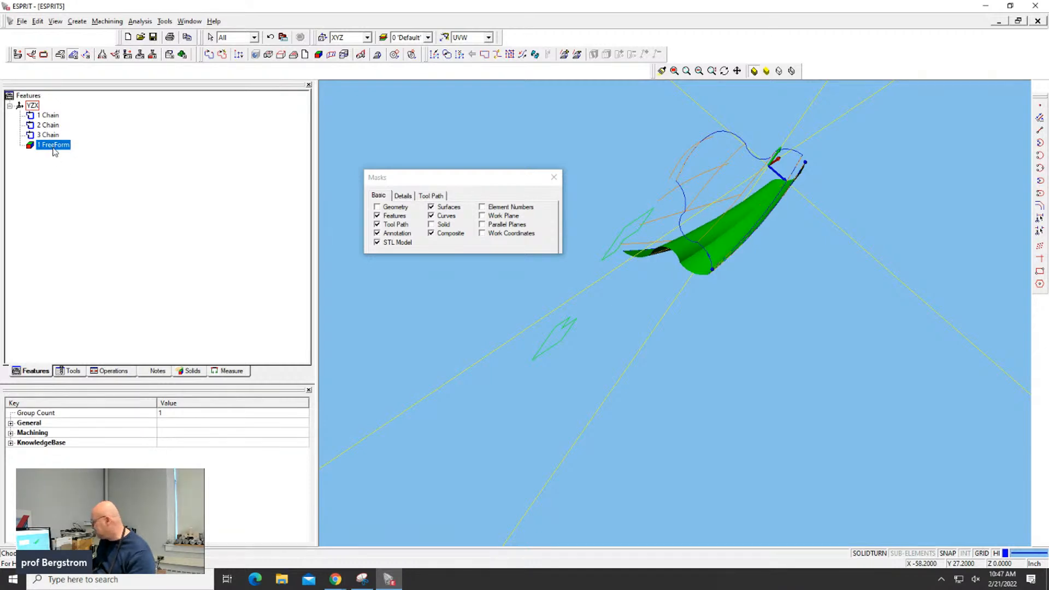
key("Delete")
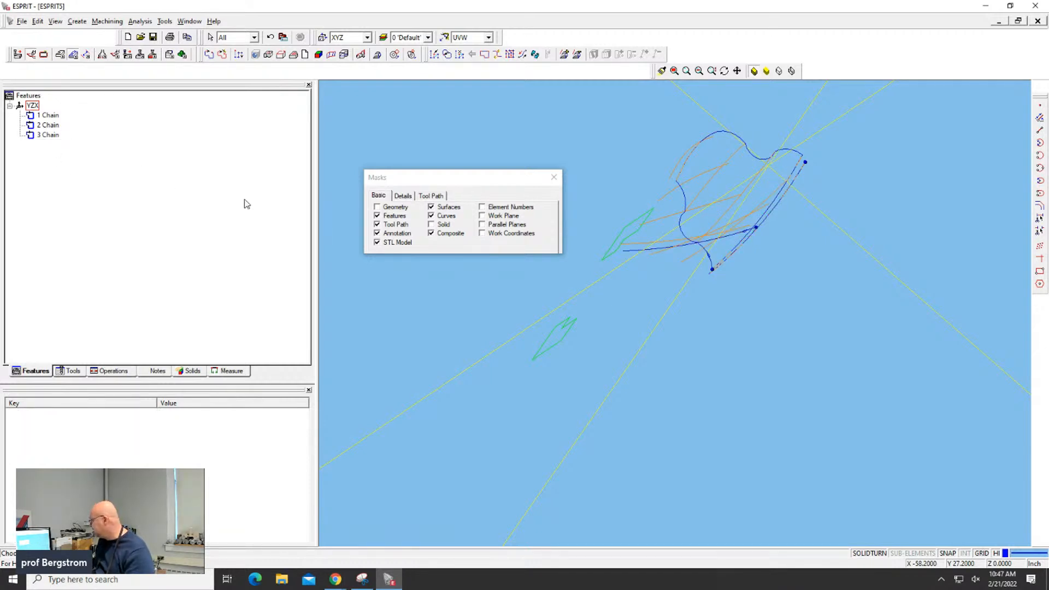
middle_click_drag(801, 302, 784, 265)
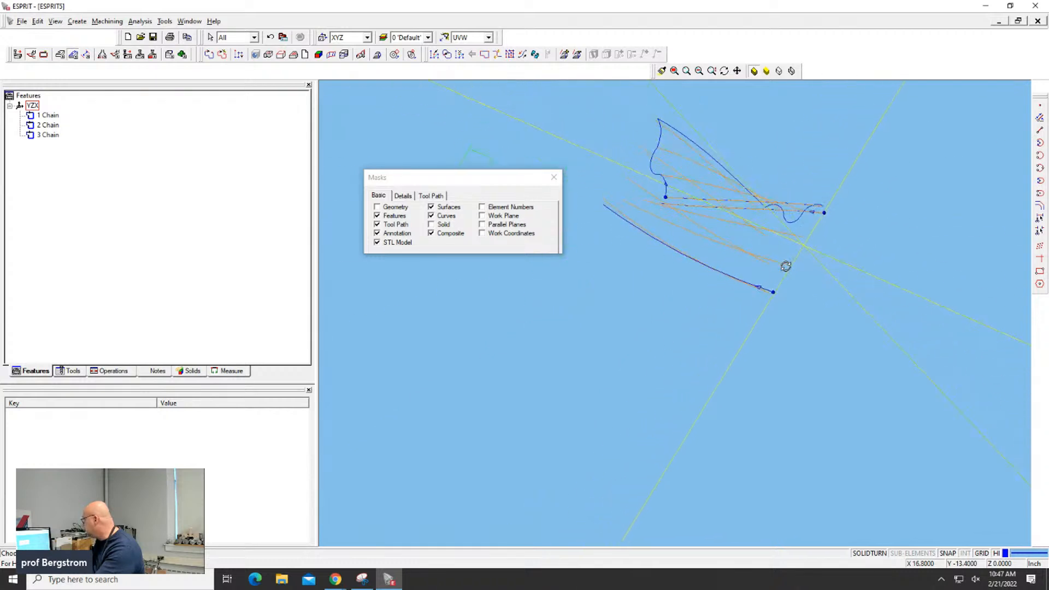
left_click(746, 284)
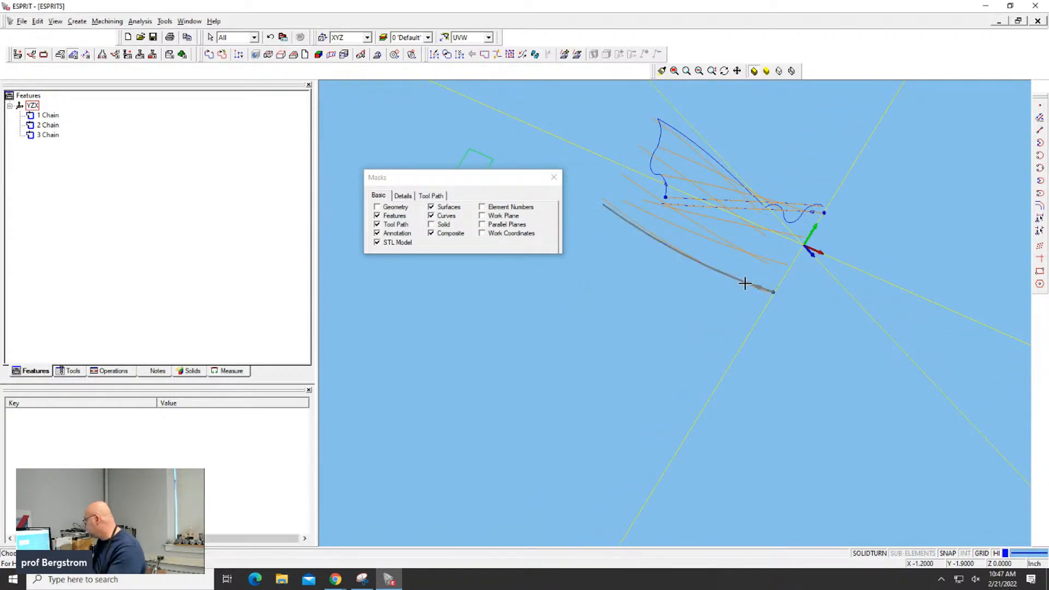
key("Delete")
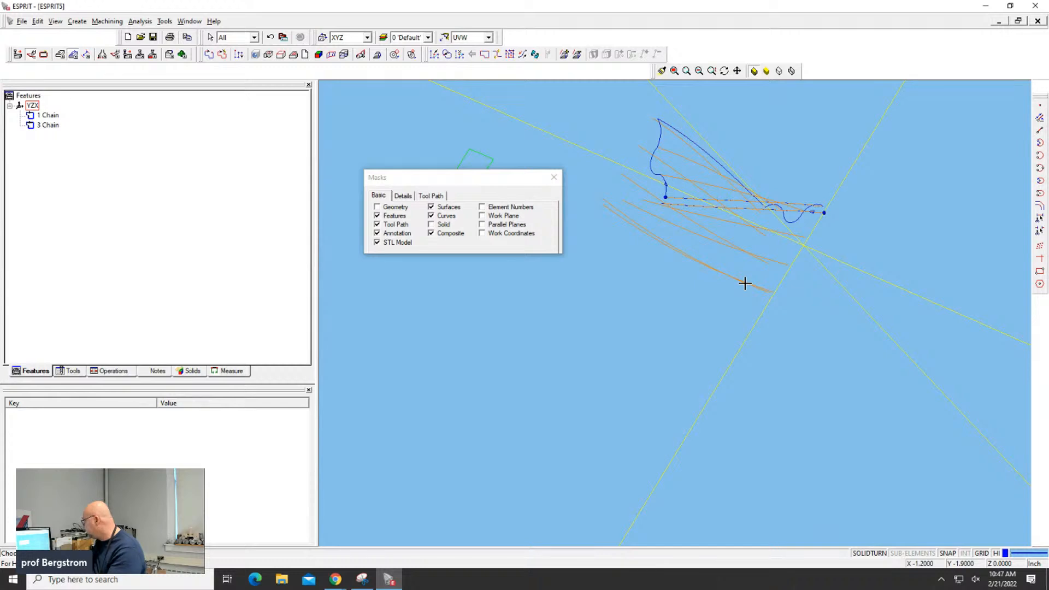
Step: Delete the loose edge curves of the neighbouring lobes that lie outside the closed groove boundary chain
left_click(746, 283)
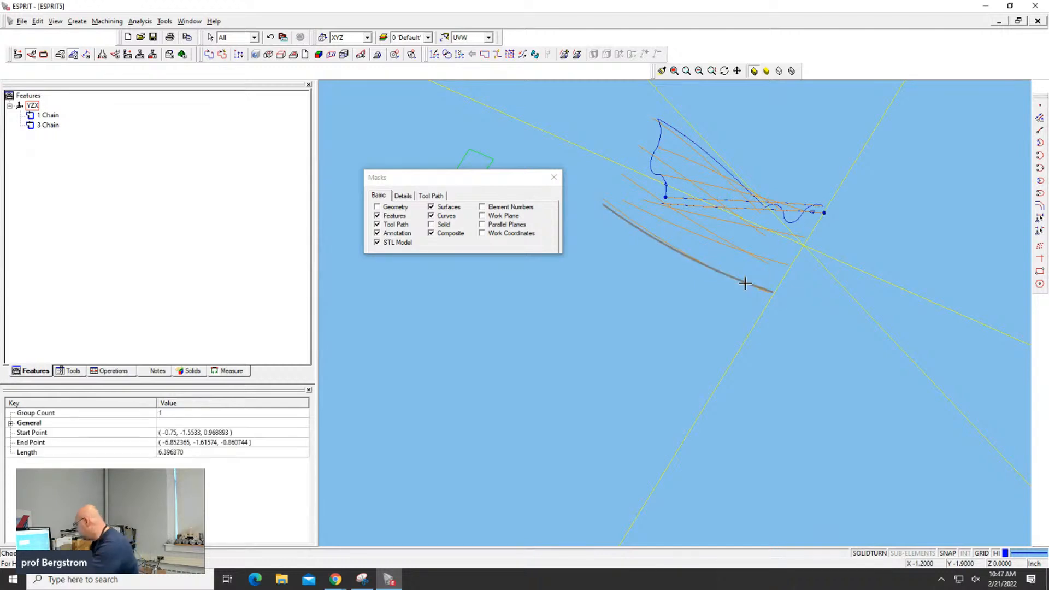
key("Delete")
left_click_drag(742, 294, 765, 243)
key("Delete")
left_click(756, 230)
key("Delete")
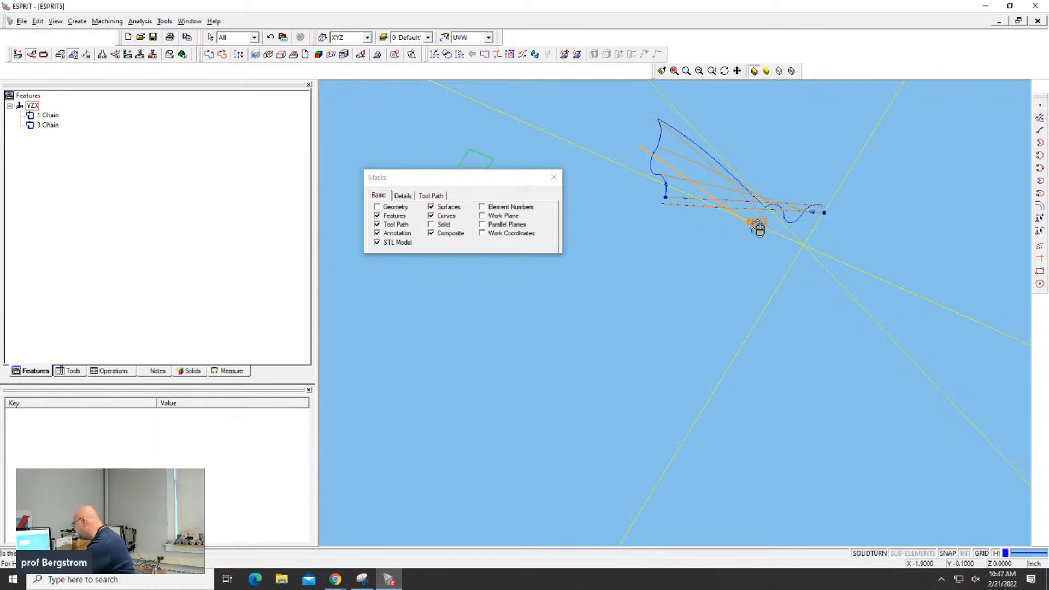
left_click(757, 229)
key("Delete")
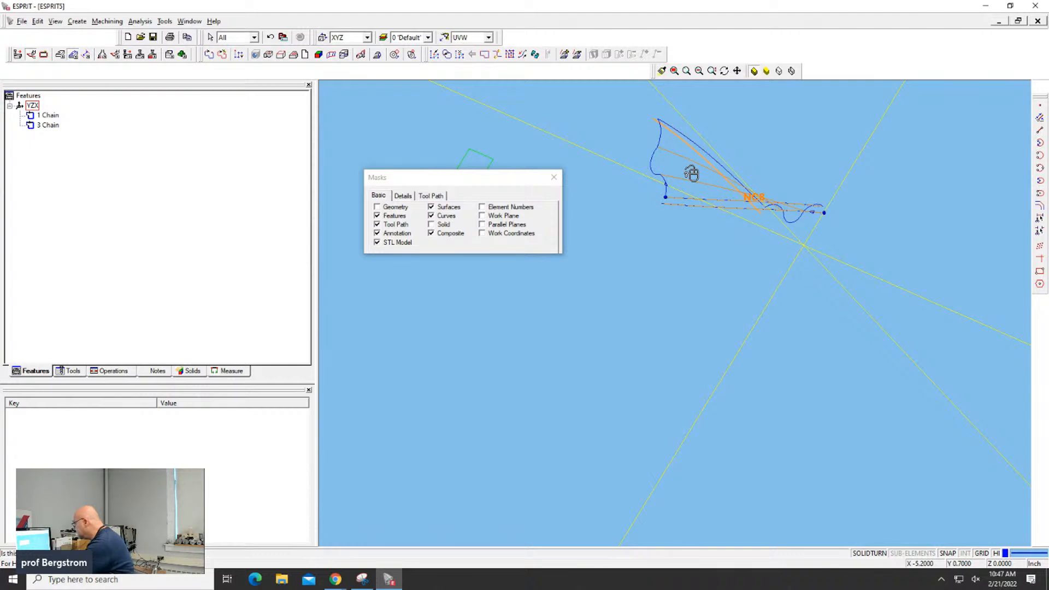
Step: Delete the remaining loose edge curves that run inside and alongside the closed groove boundary chain
left_click(696, 164)
key("Delete")
left_click(695, 179)
key("Delete")
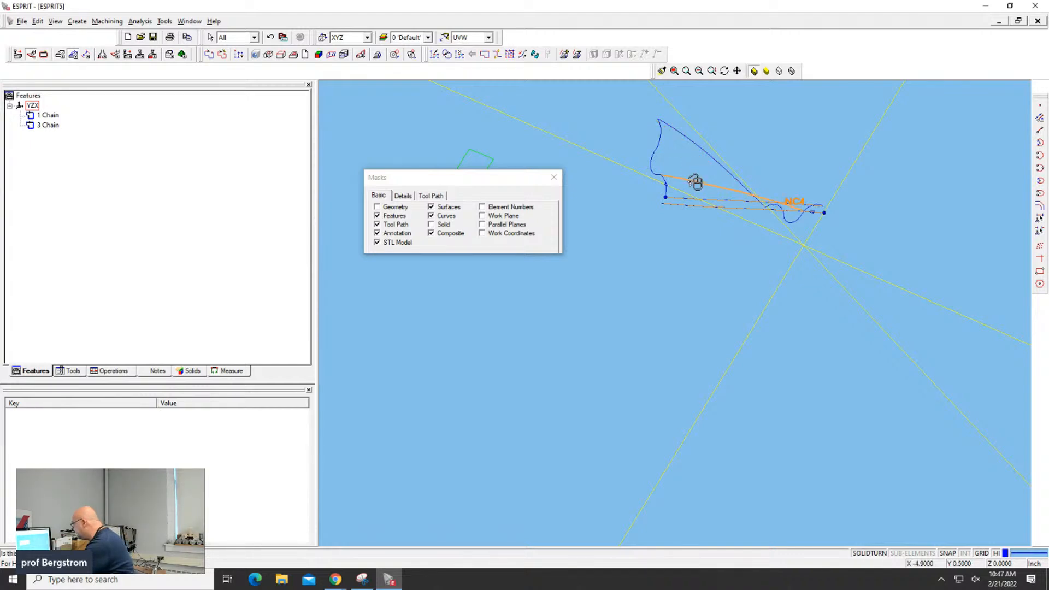
left_click(695, 179)
key("Delete")
left_click(692, 204)
key("Delete")
left_click(700, 201)
key("Delete")
middle_click_drag(793, 163, 780, 196)
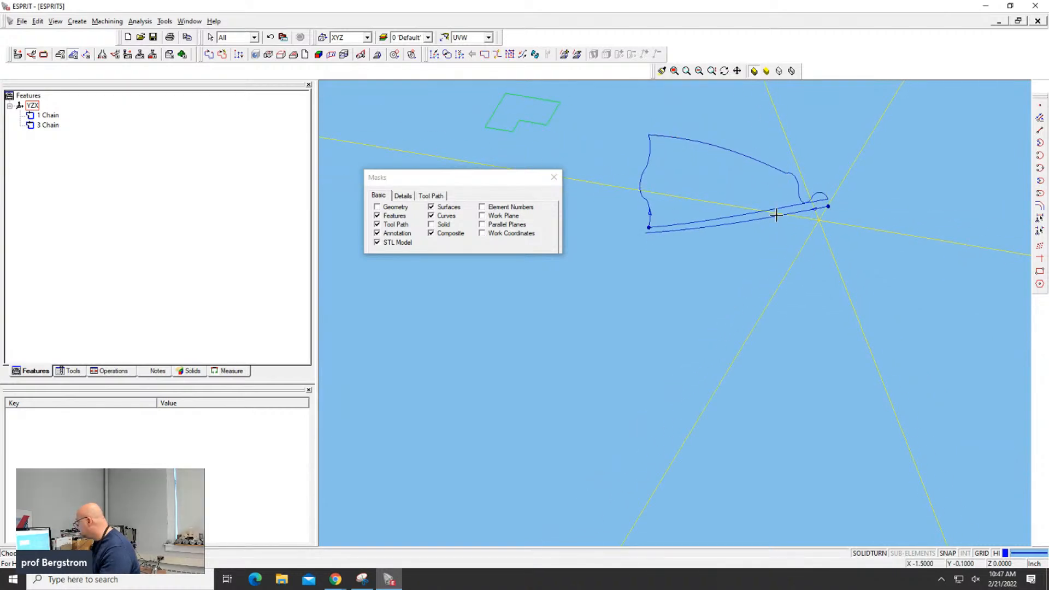
Step: Delete the 1 Chain feature beside the groove boundary and pick the curve on the boundary's opposite long edge
left_click(776, 215)
key("Delete")
scroll(775, 217, "down", 2)
middle_click_drag(773, 215, 711, 173)
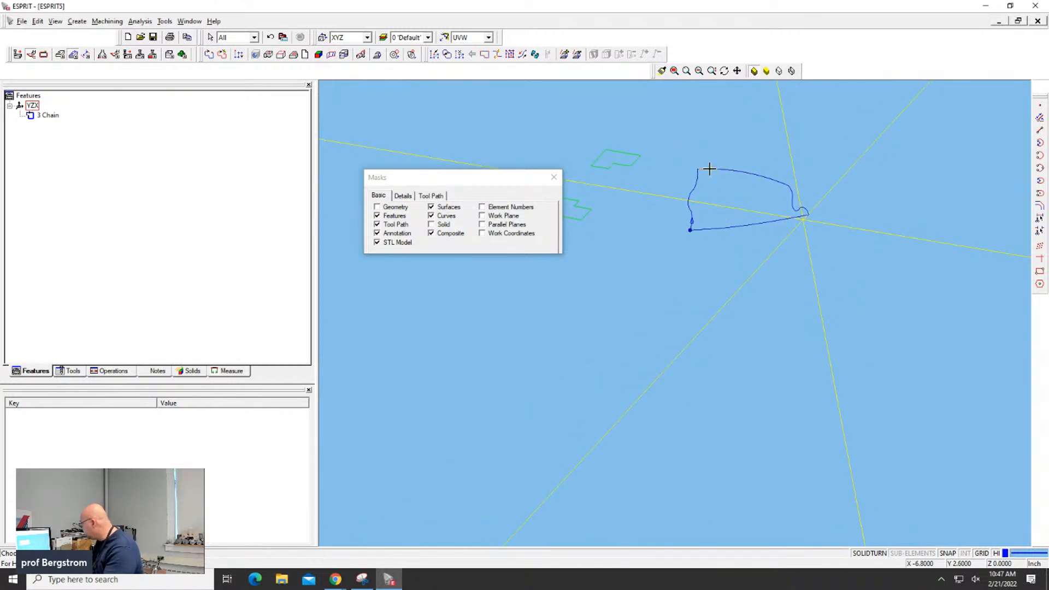
left_click(711, 168)
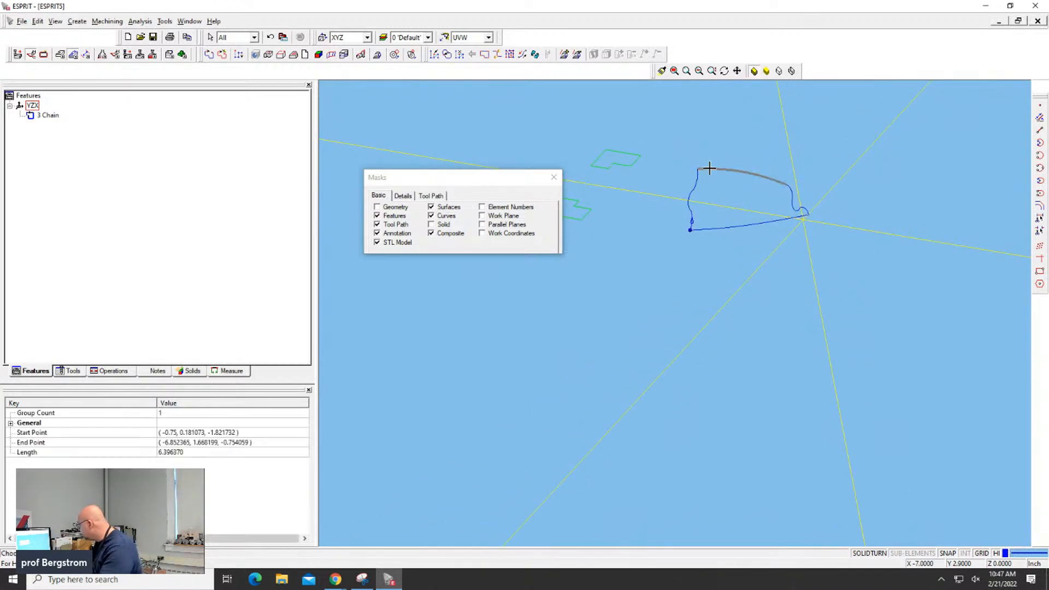
left_click(747, 166)
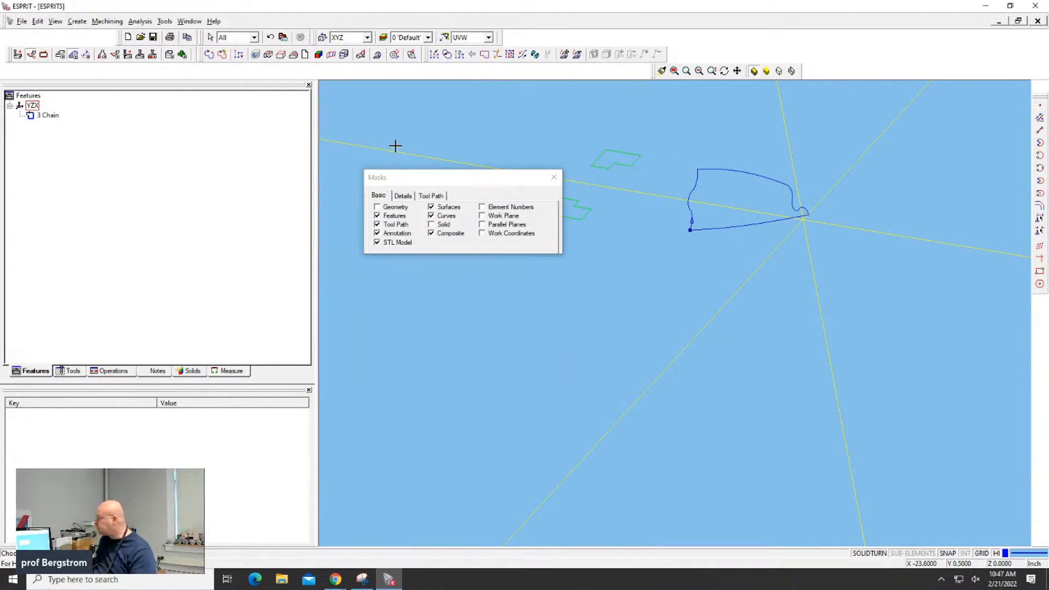
Step: Show the solid again and create a FreeForm feature from the groove's three adjoining faces as part surfaces
left_click(432, 225)
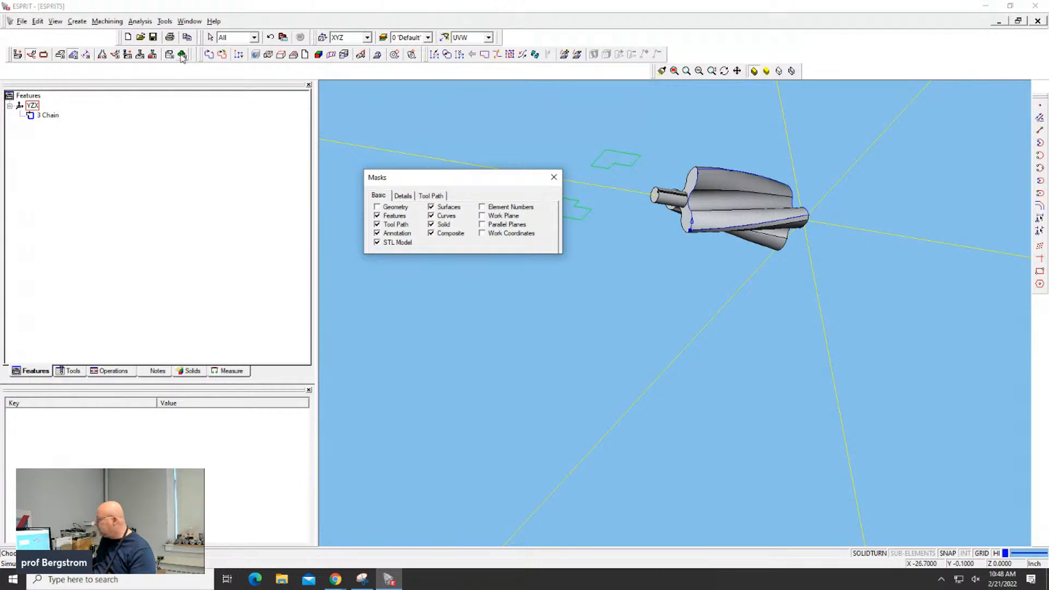
left_click(72, 54)
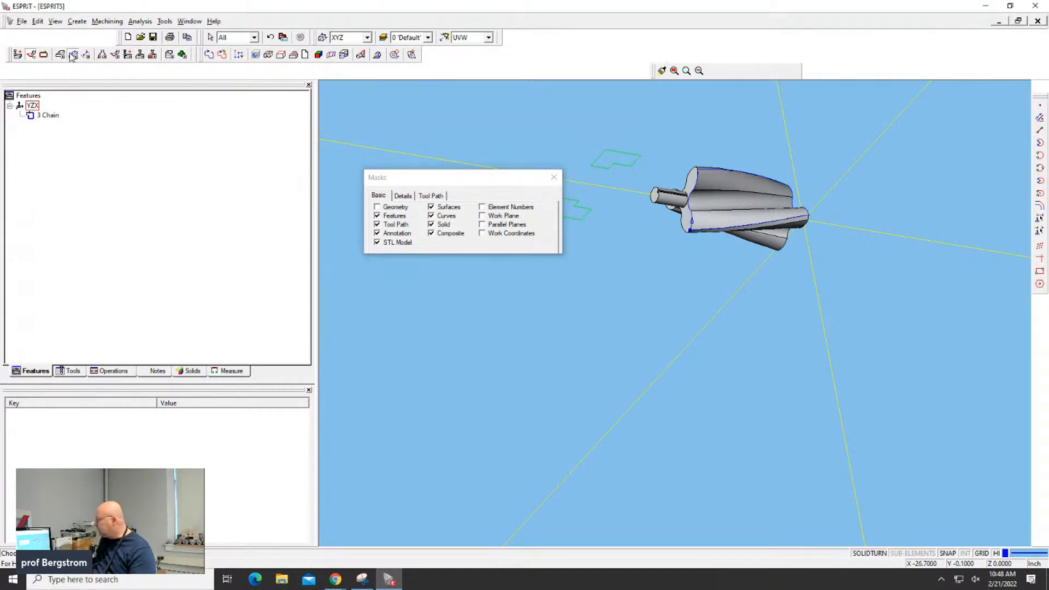
left_click(318, 55)
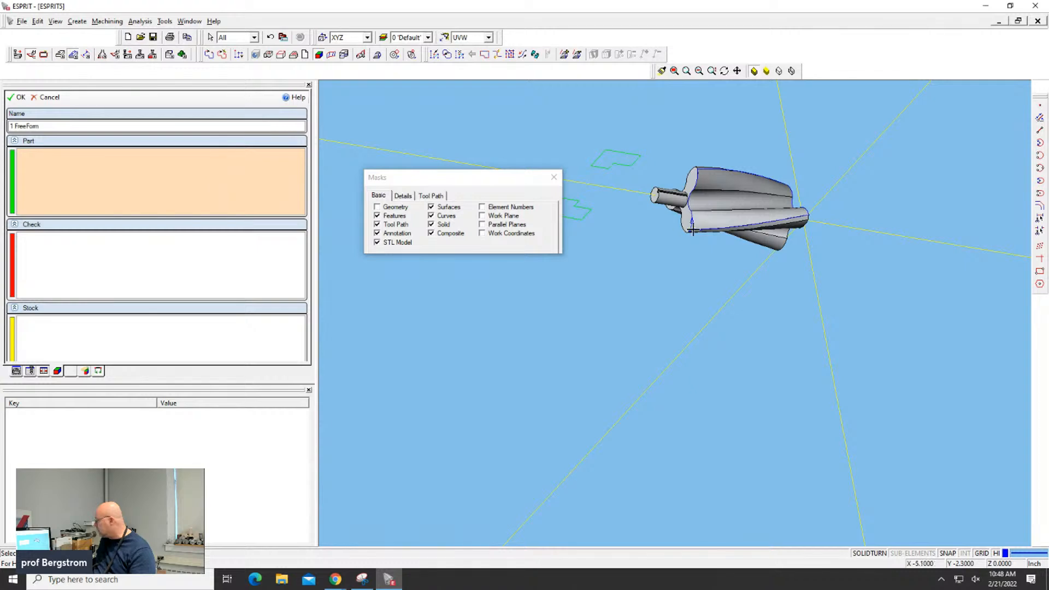
left_click(716, 183)
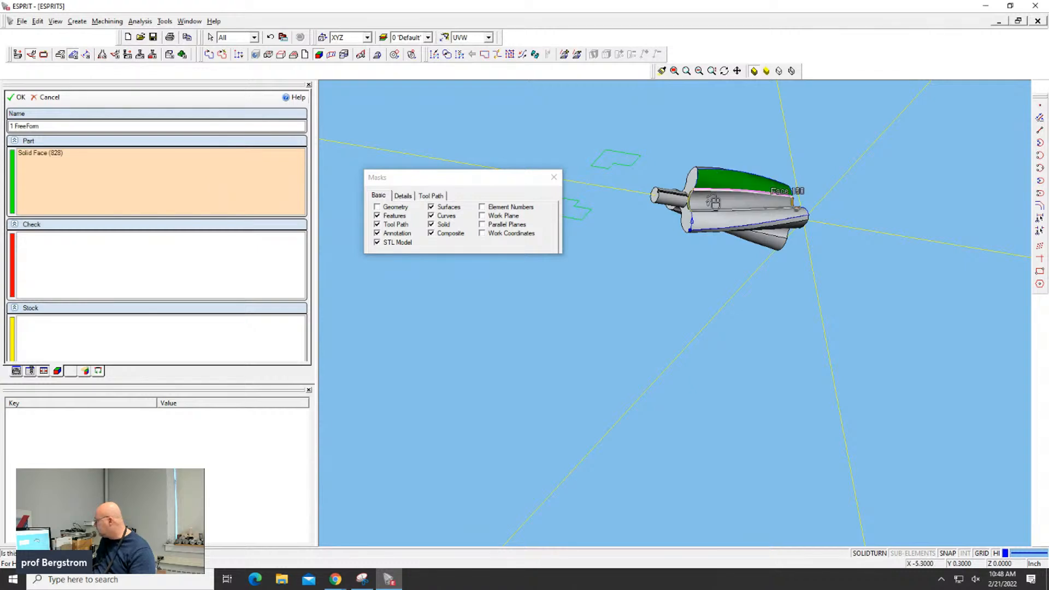
left_click(713, 203)
left_click(715, 219)
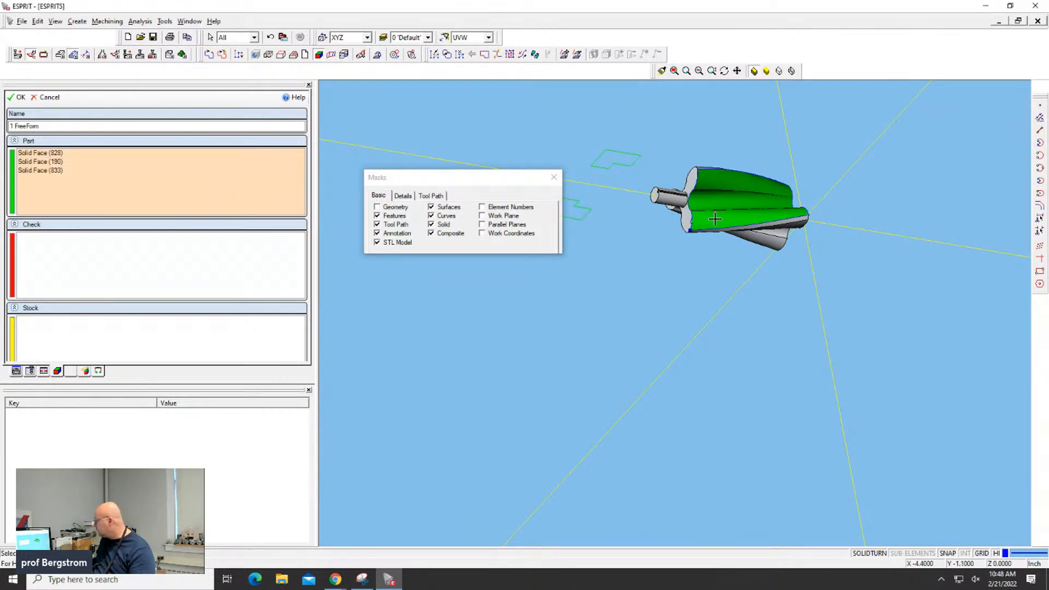
left_click(18, 97)
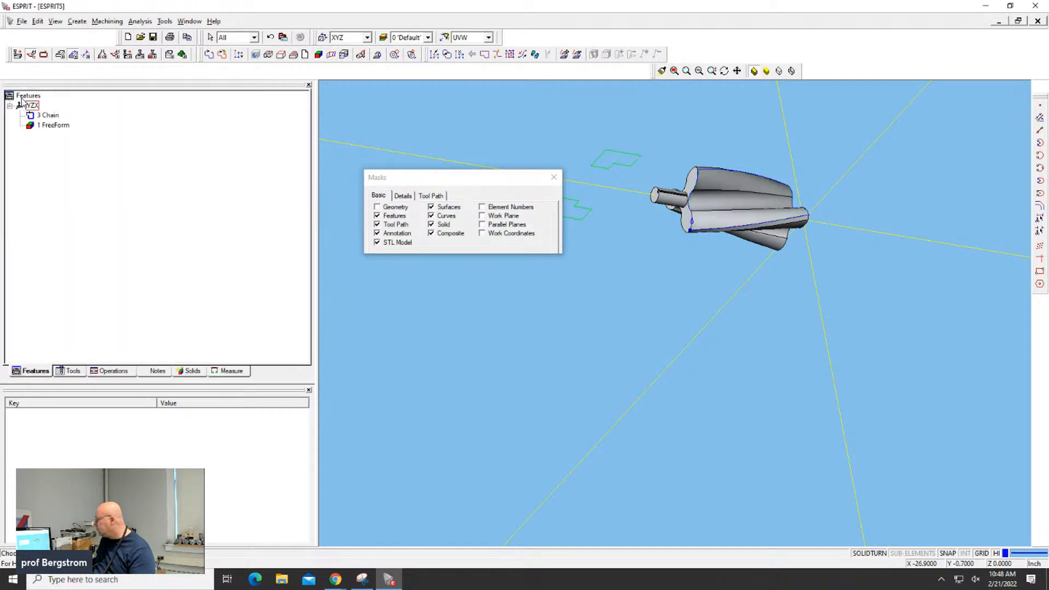
Step: Highlight 1 FreeForm and 3 Chain to check them, and bring up the mold milling operations
left_click(47, 126)
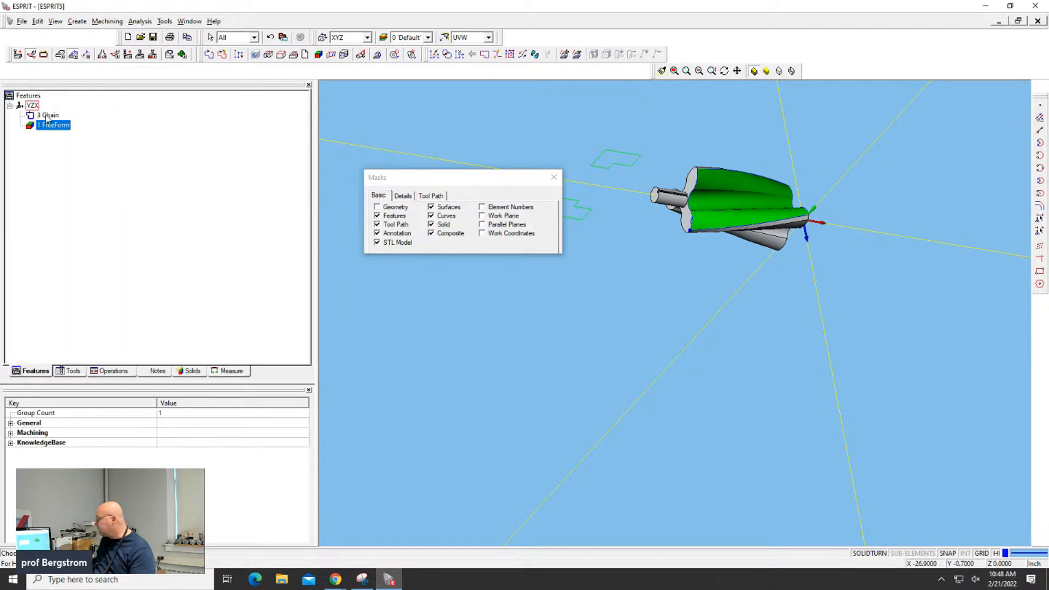
left_click(47, 116)
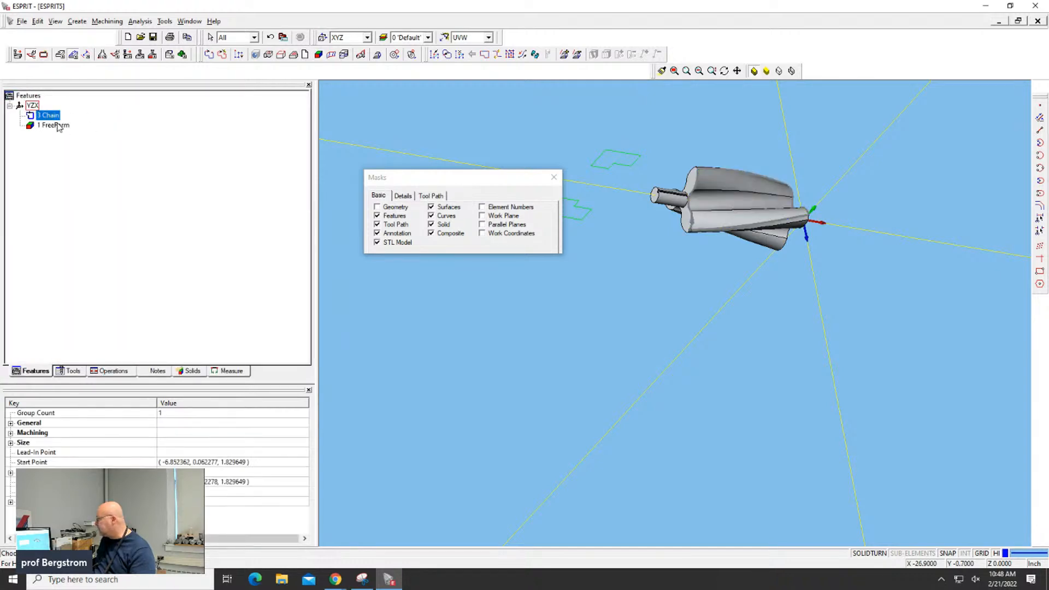
left_click(339, 122)
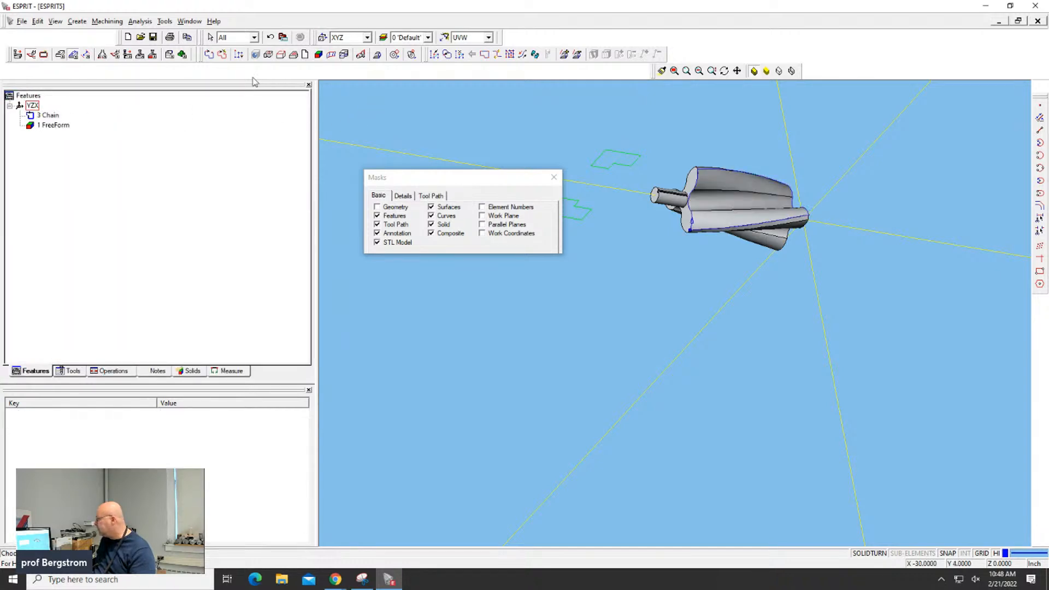
left_click(153, 55)
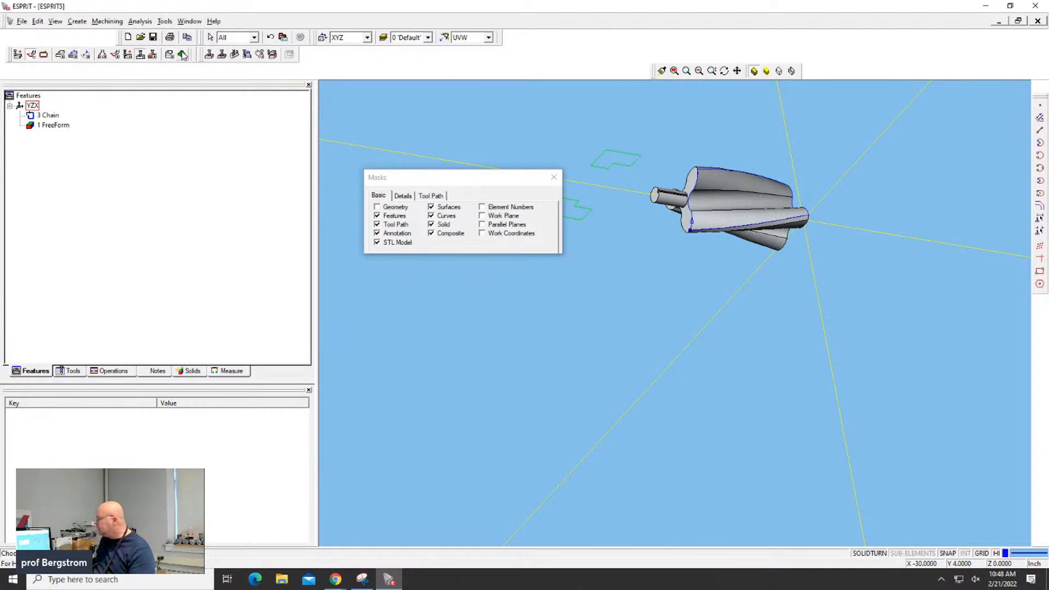
left_click(153, 55)
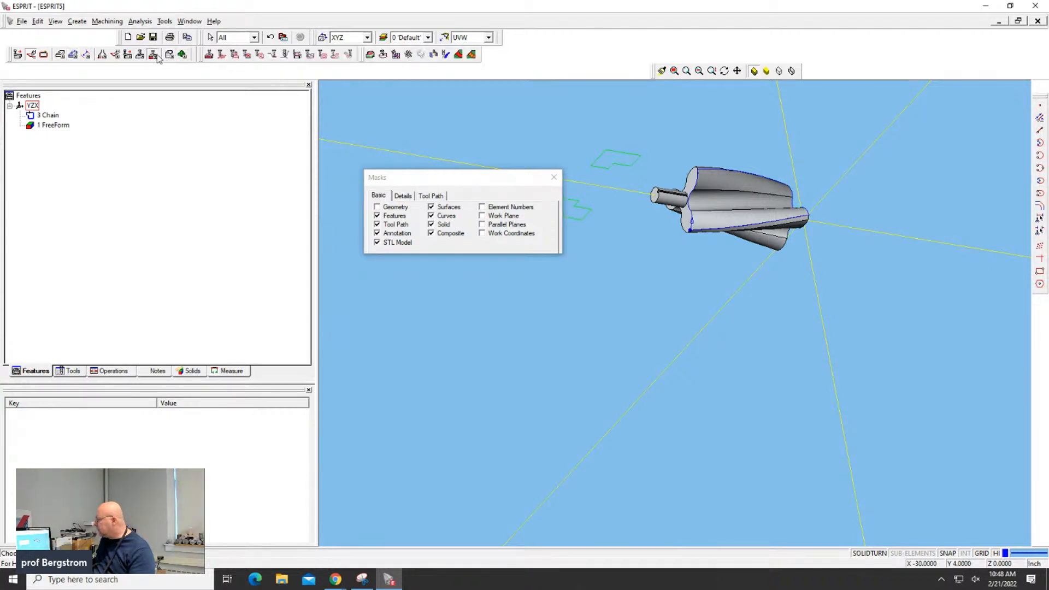
left_click(308, 57)
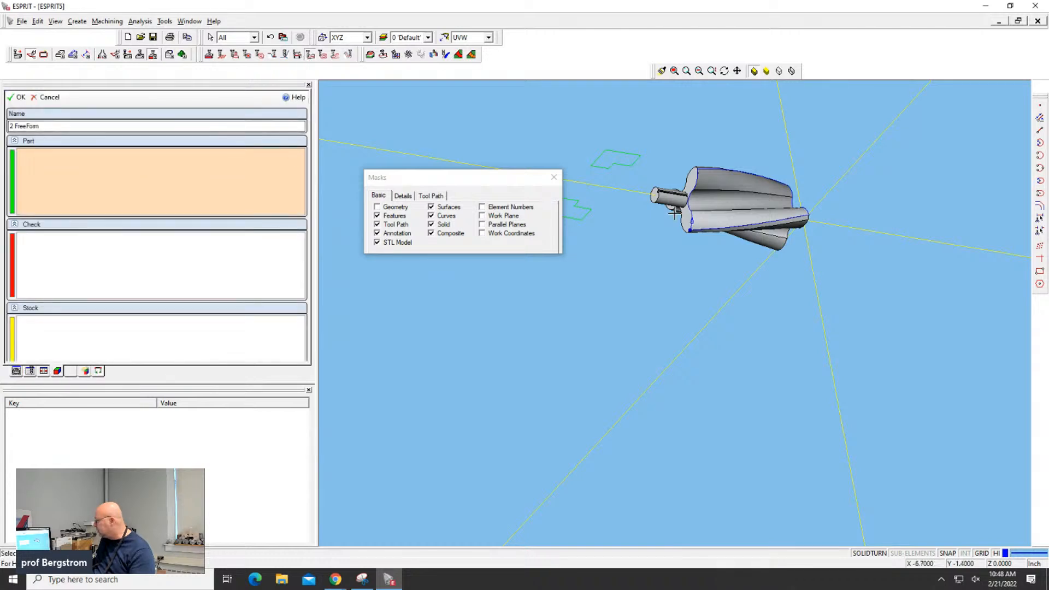
left_click(20, 98)
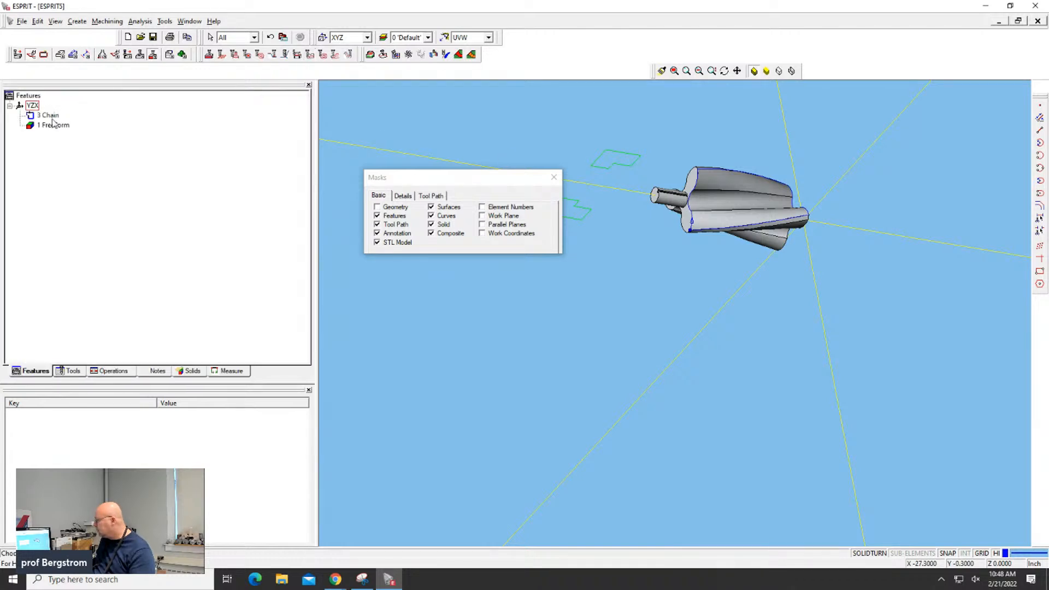
left_click(310, 55)
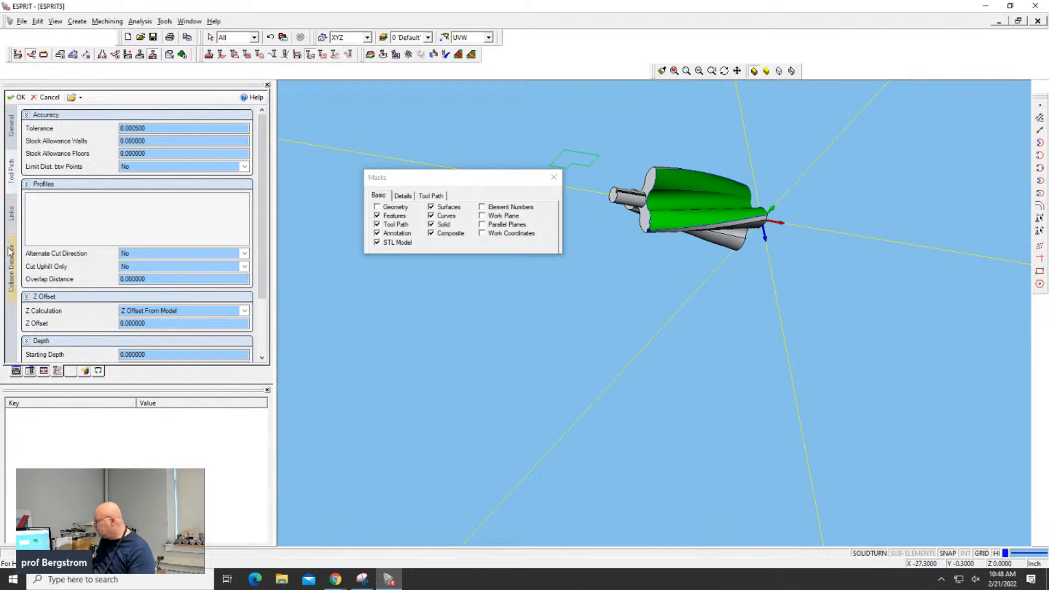
left_click(50, 97)
Step: Create a Mold 3D Contour operation on 1 FreeForm using 3 Chain as its profile
left_click(48, 125)
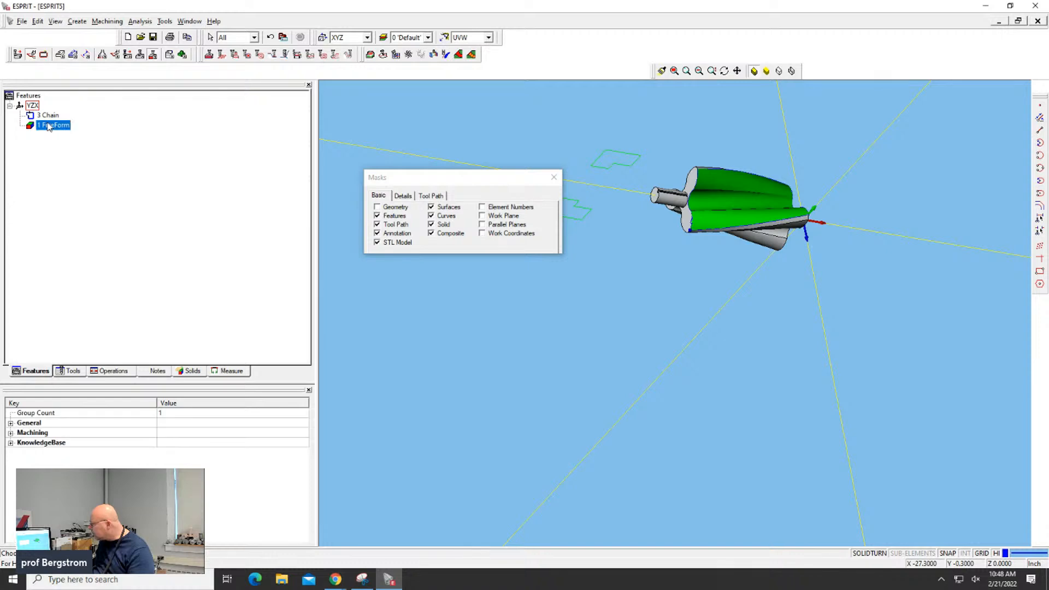
left_click(310, 55)
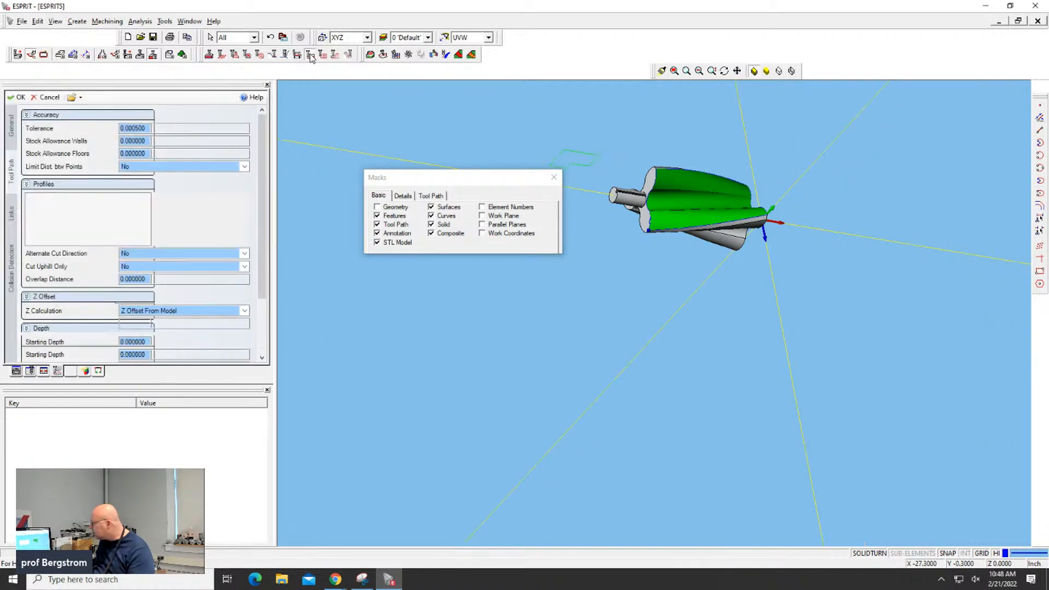
left_click(48, 217)
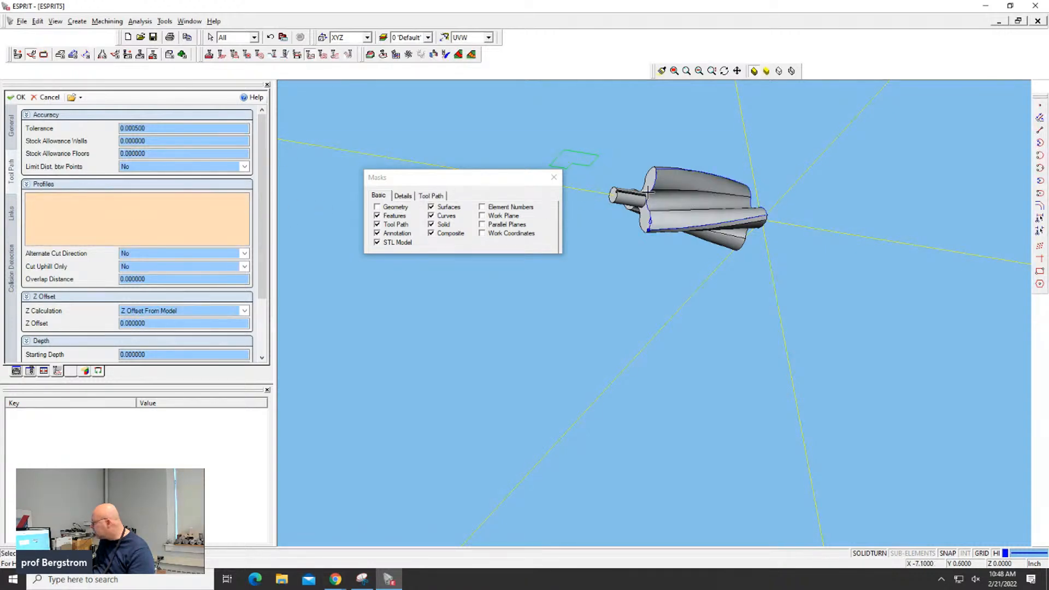
left_click(672, 170)
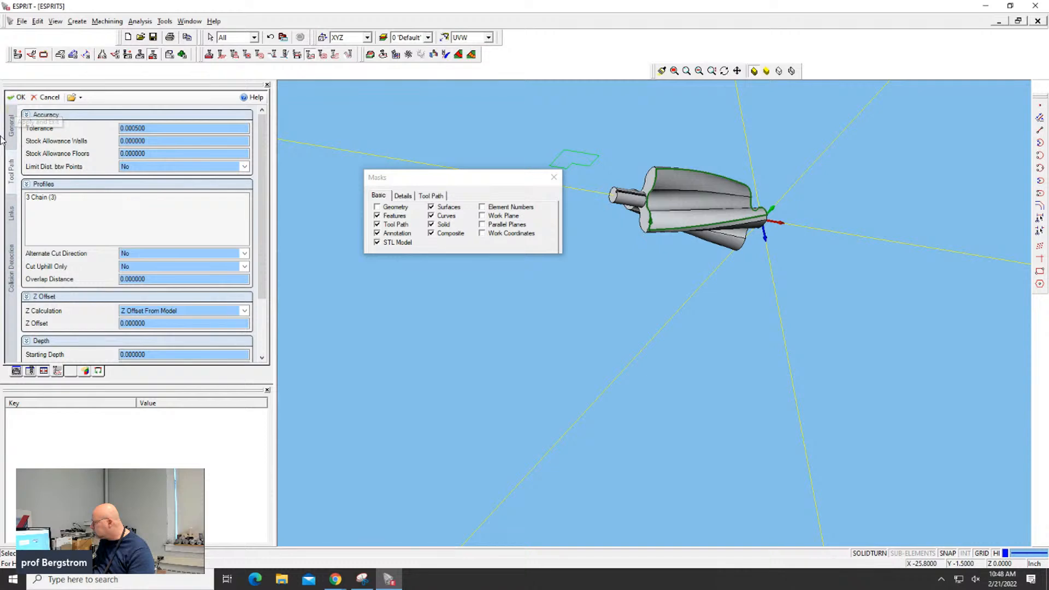
left_click(18, 97)
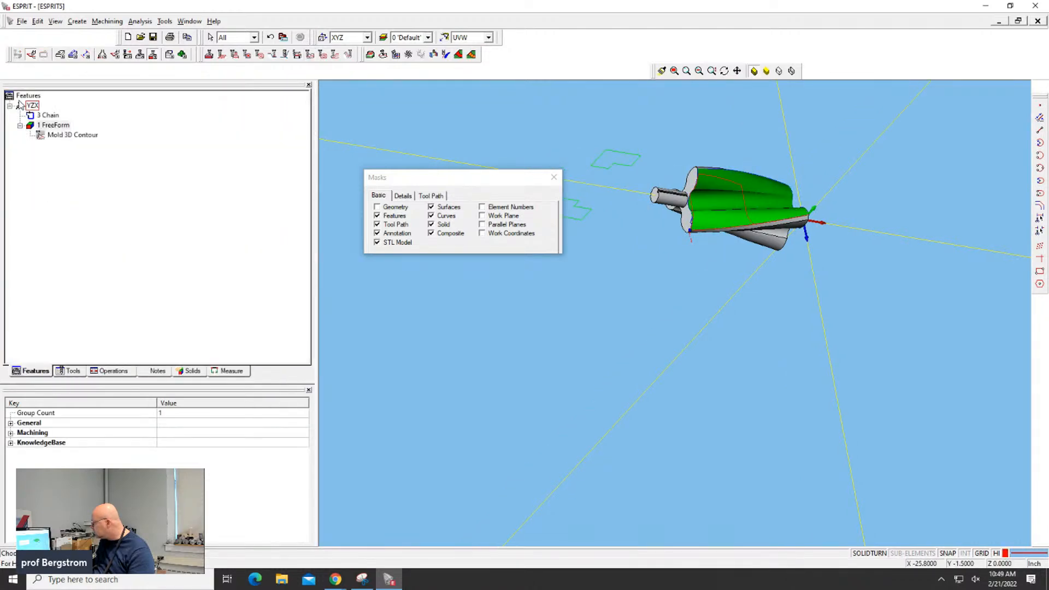
Step: Simulate the Mold 3D Contour operation on the bar stock, and stop the simulation after viewing the cut
left_click(64, 136)
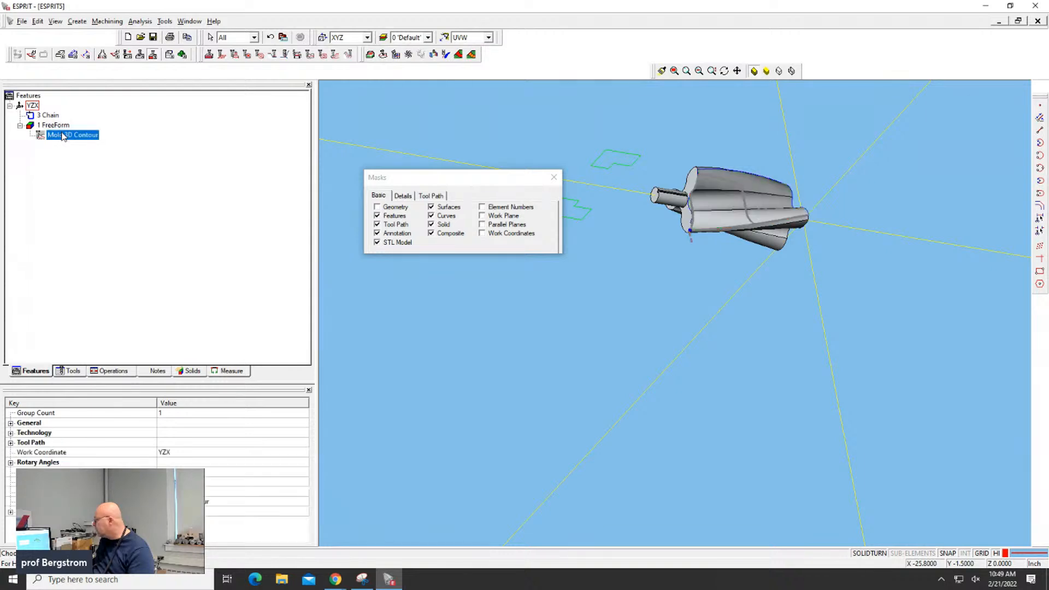
left_click(184, 54)
left_click(259, 55)
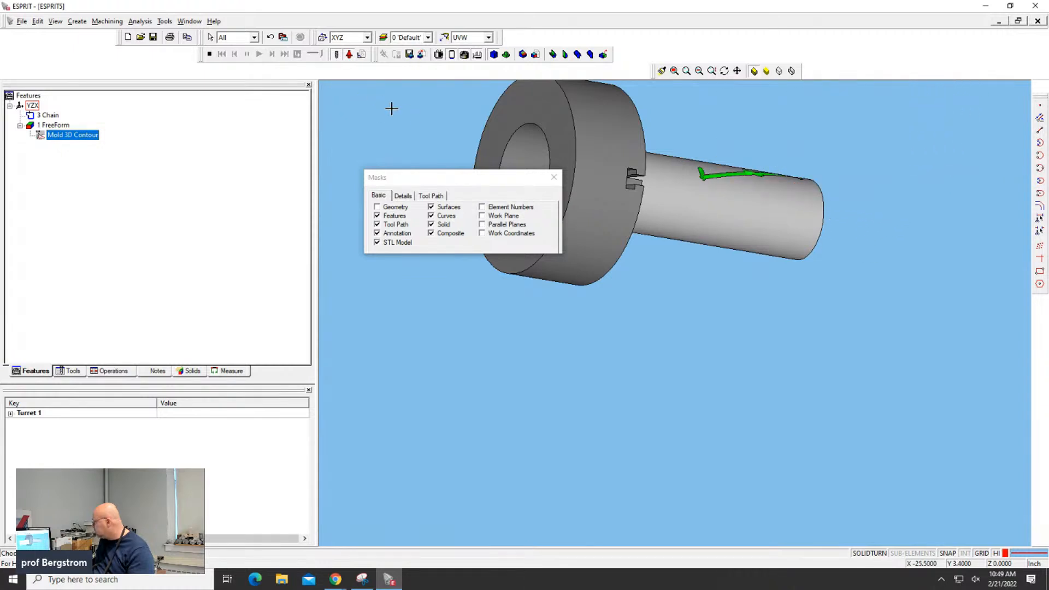
left_click(209, 54)
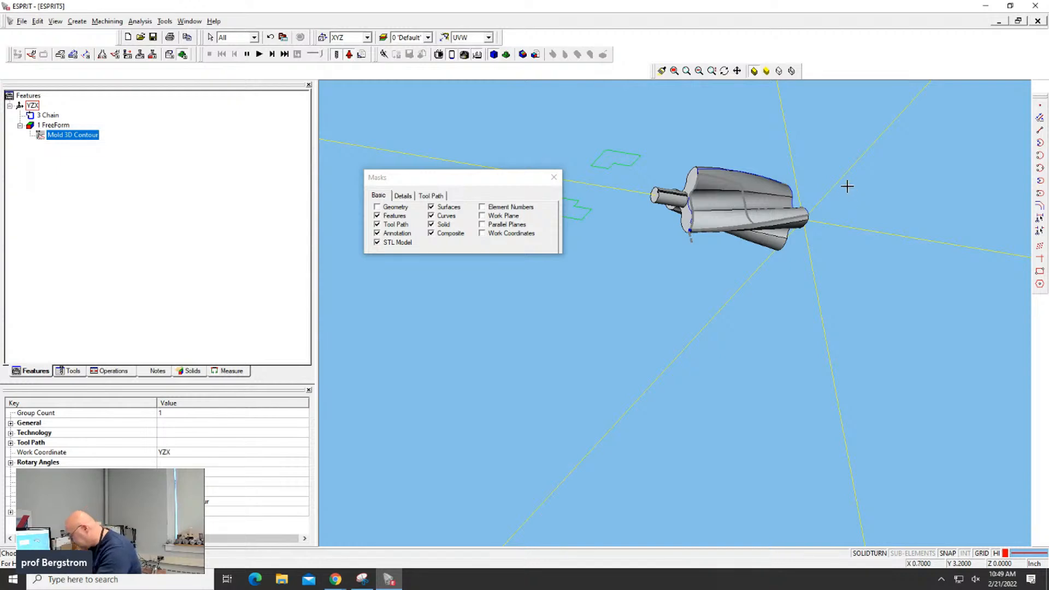
Step: Delete the Mold 3D Contour operation from 1 FreeForm
left_click(910, 217)
left_click_drag(910, 217, 916, 189)
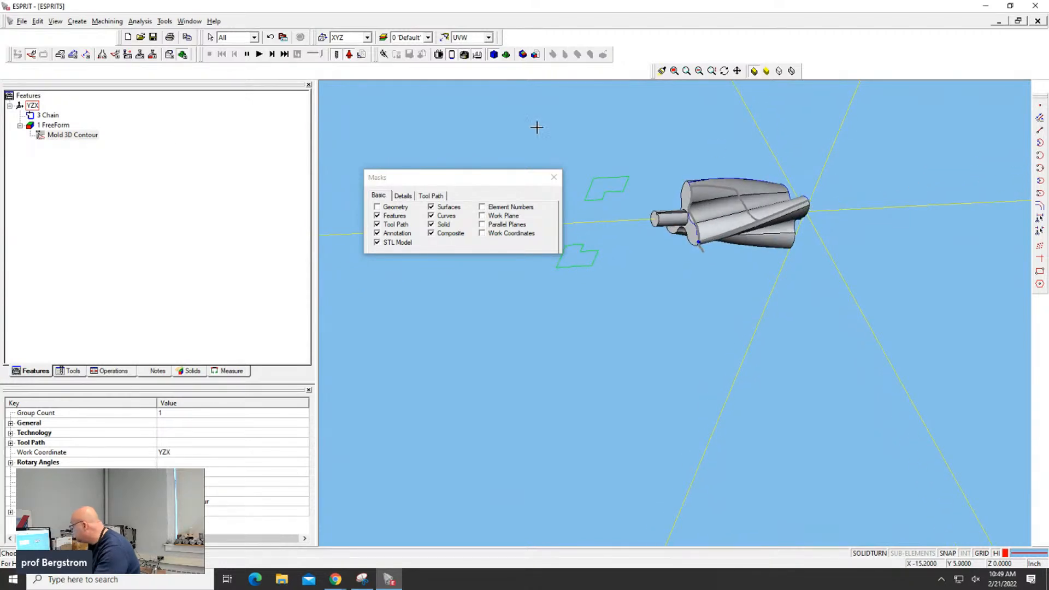
left_click(72, 135)
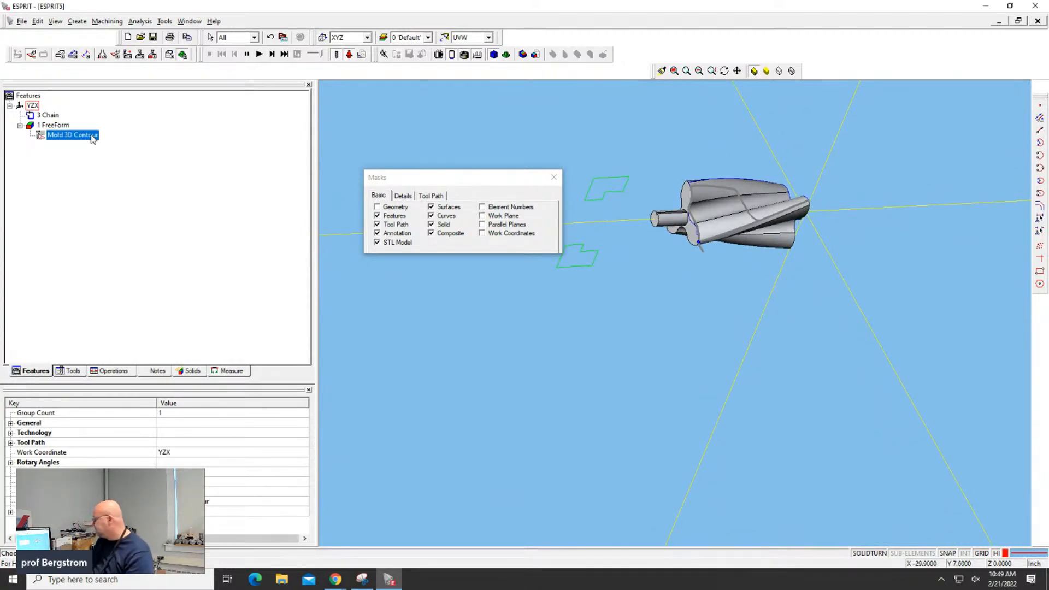
key("Delete")
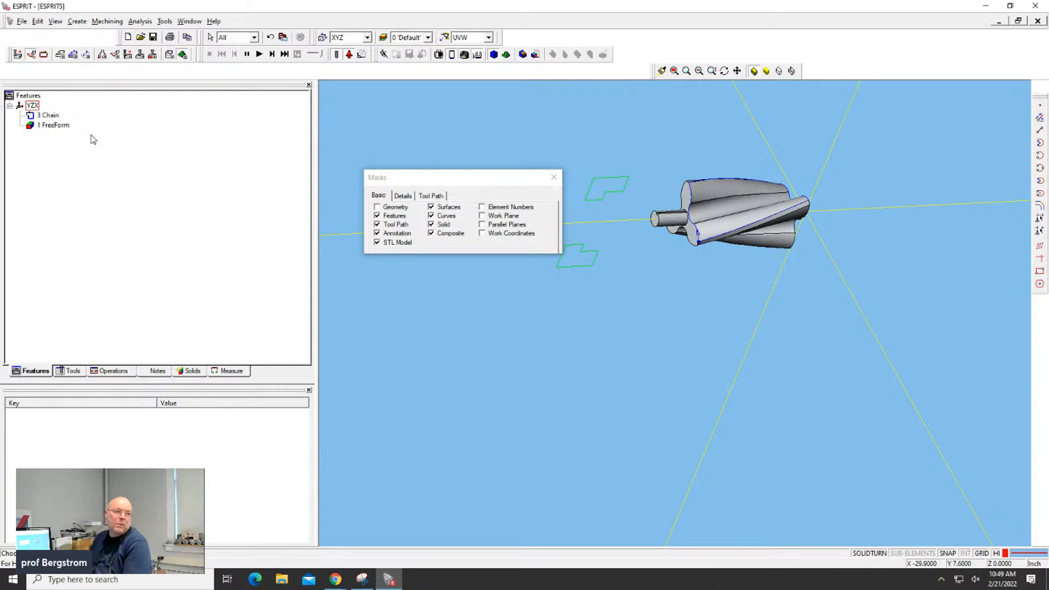
Step: Create a legacy SolidMillTurn Wrap Pocketing operation on 3 Chain with the .25 BM tool, keeping the default strategy and link settings
left_click(48, 115)
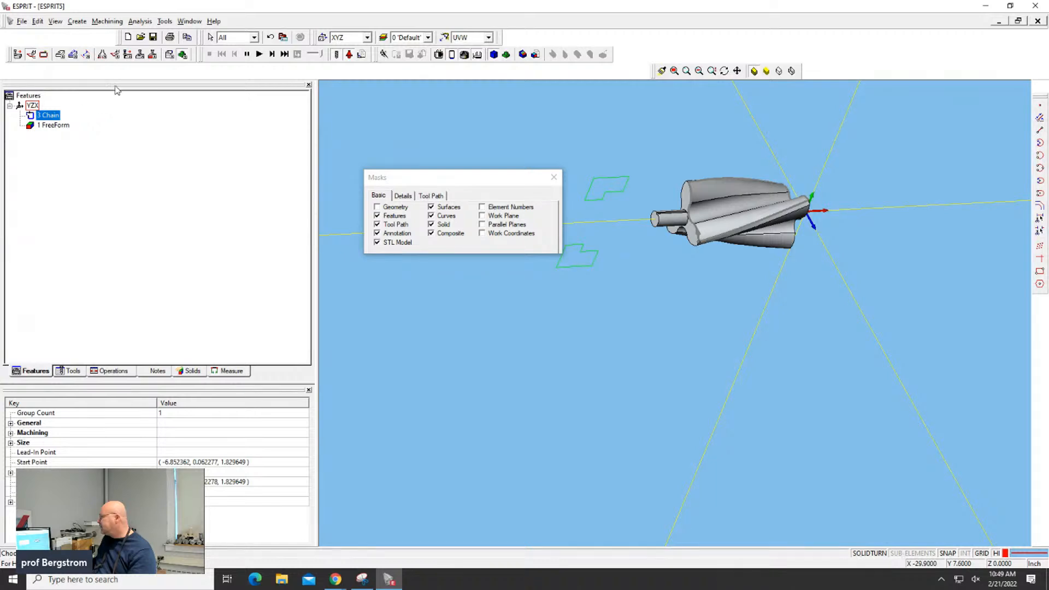
left_click(129, 53)
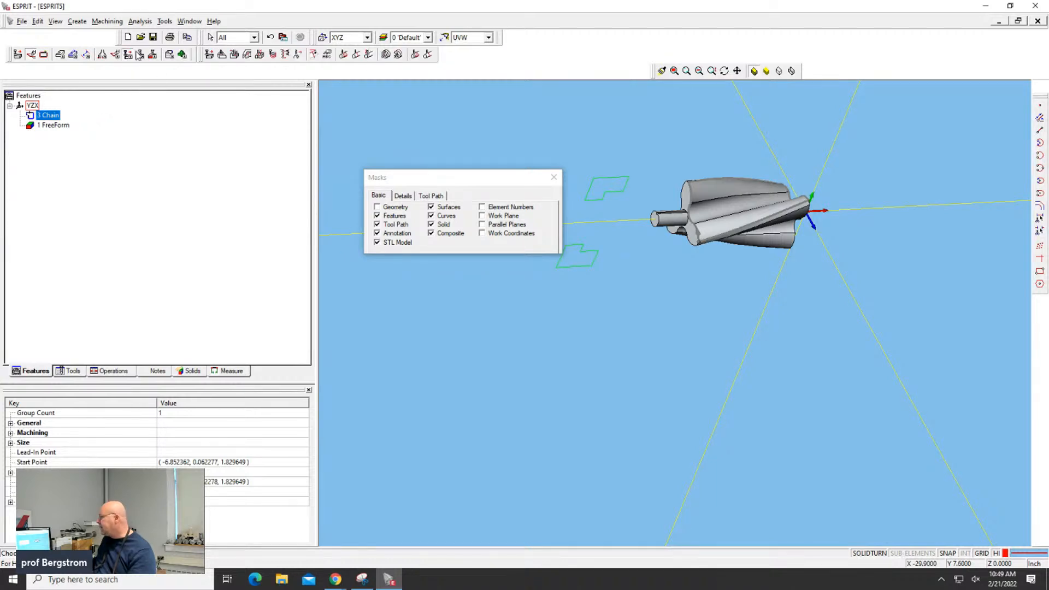
left_click(413, 55)
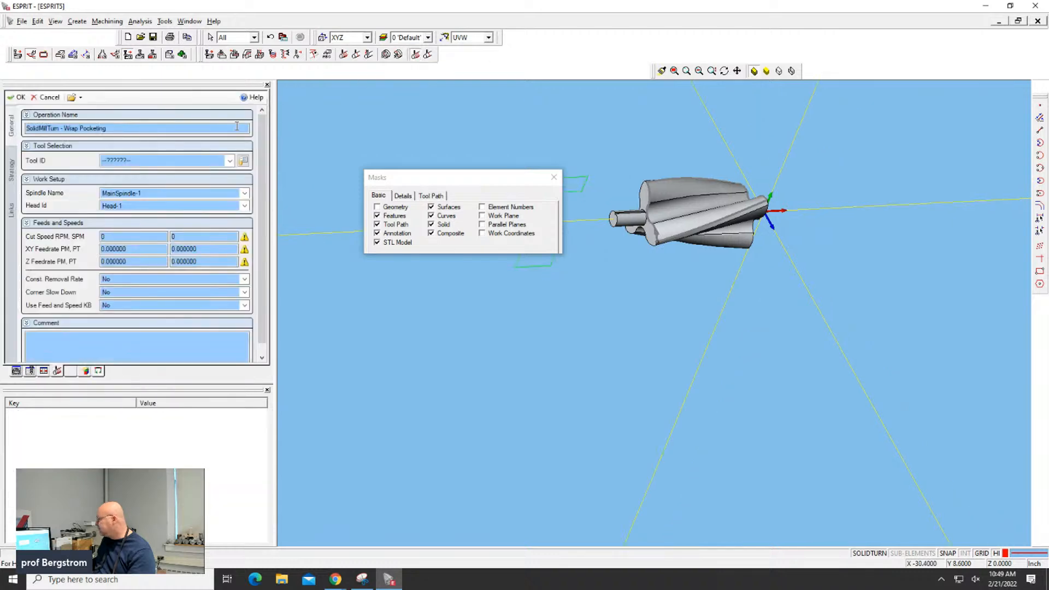
left_click(186, 161)
left_click(131, 174)
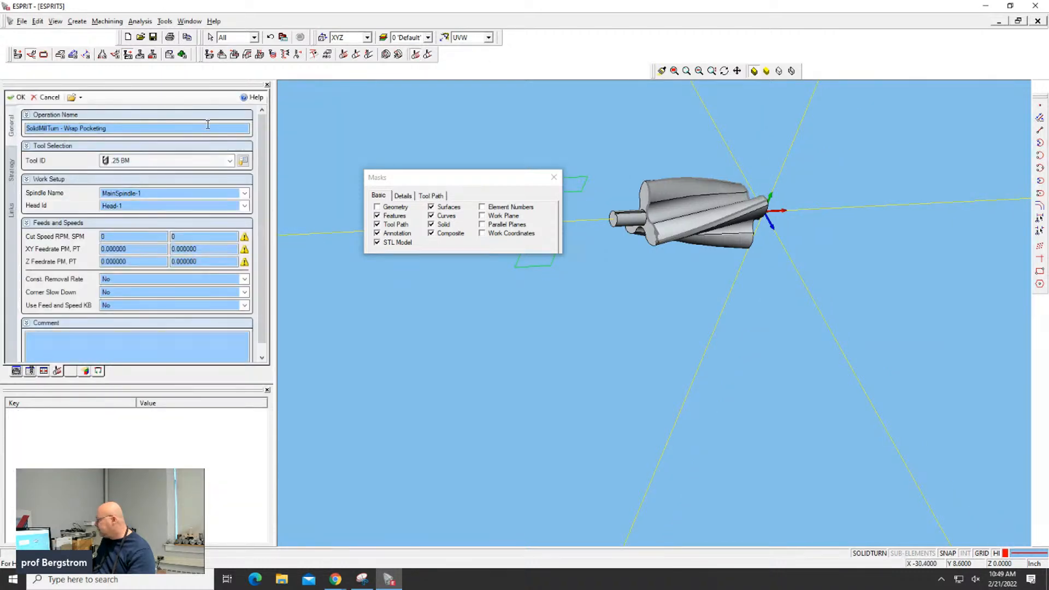
left_click(12, 172)
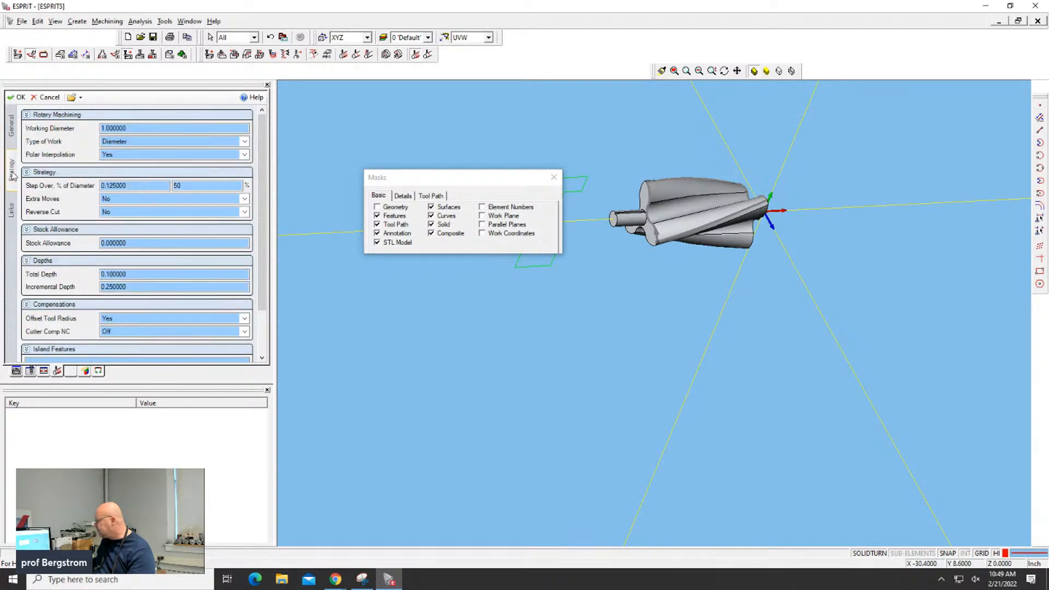
left_click(11, 210)
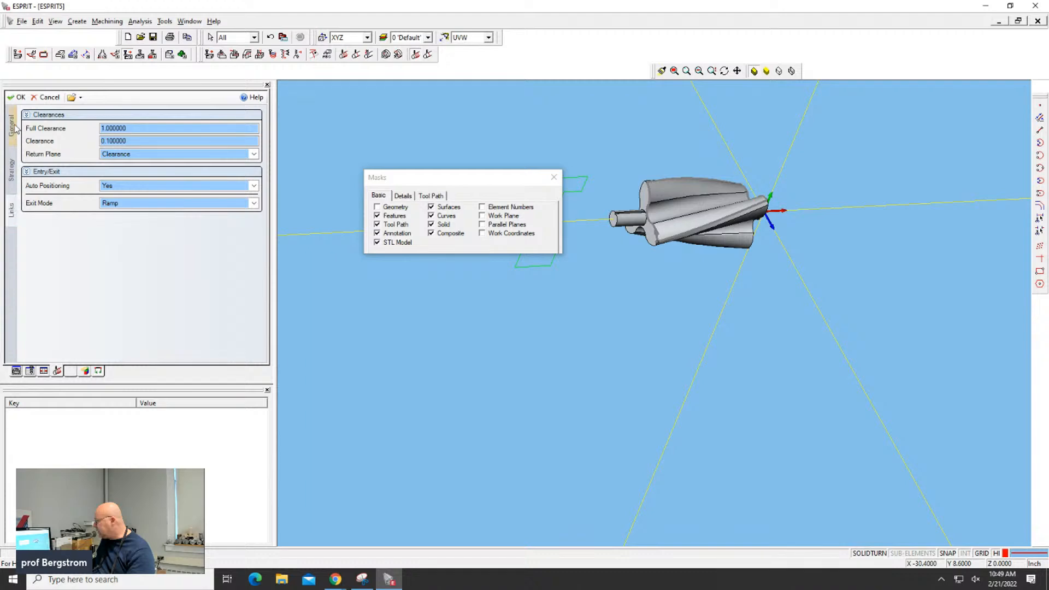
left_click(19, 97)
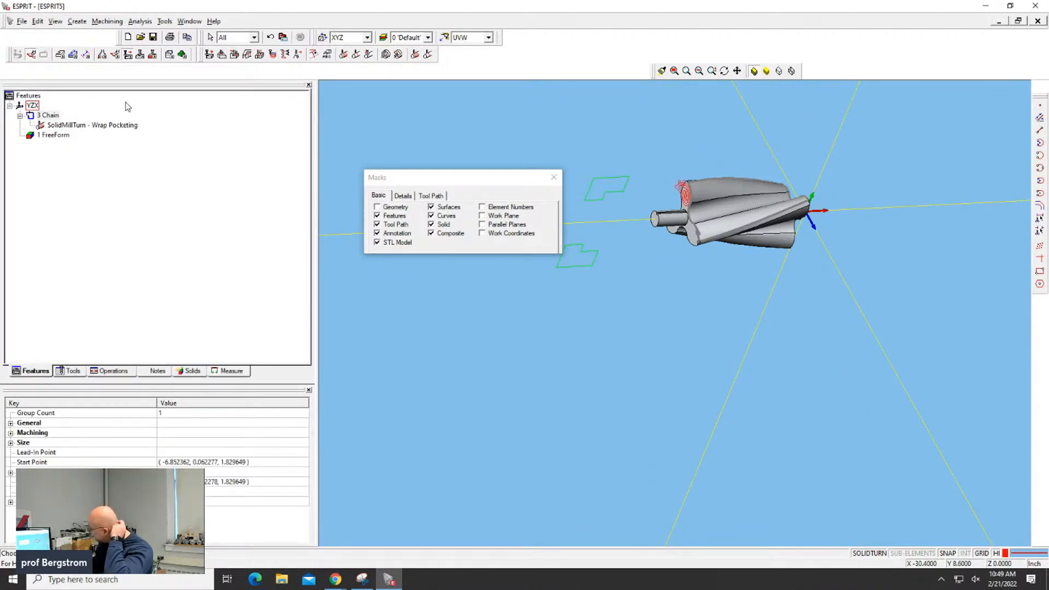
Step: Simulate the Wrap Pocketing operation on the stock and stop the simulation
left_click(182, 54)
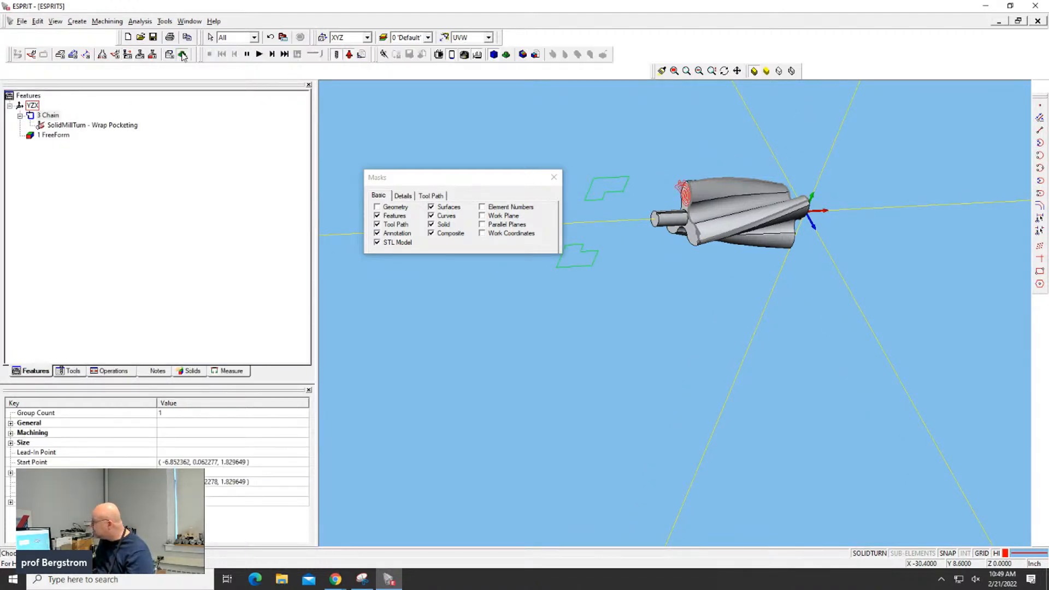
left_click(259, 54)
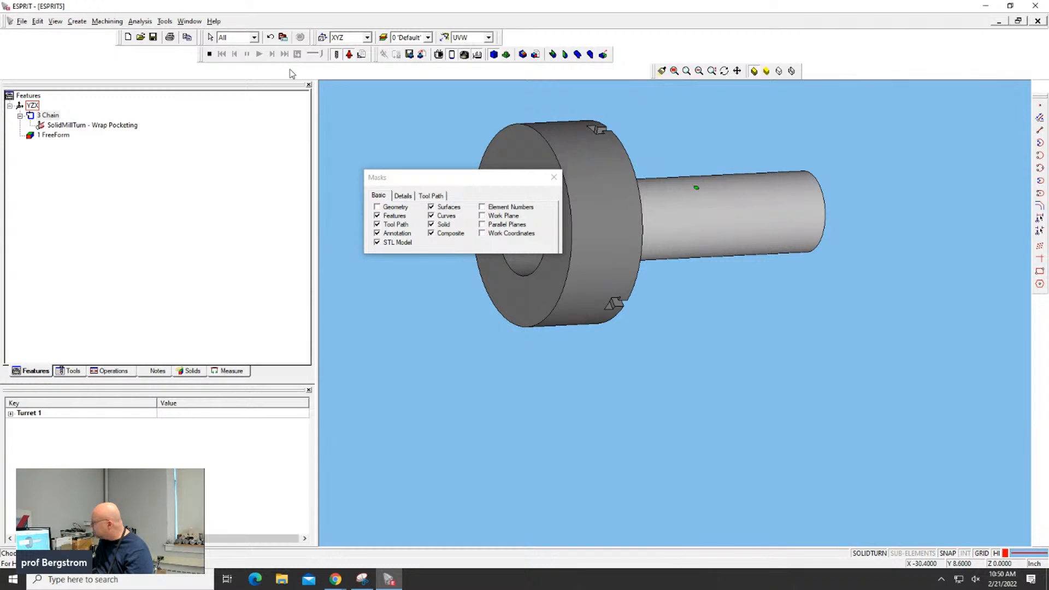
left_click(210, 54)
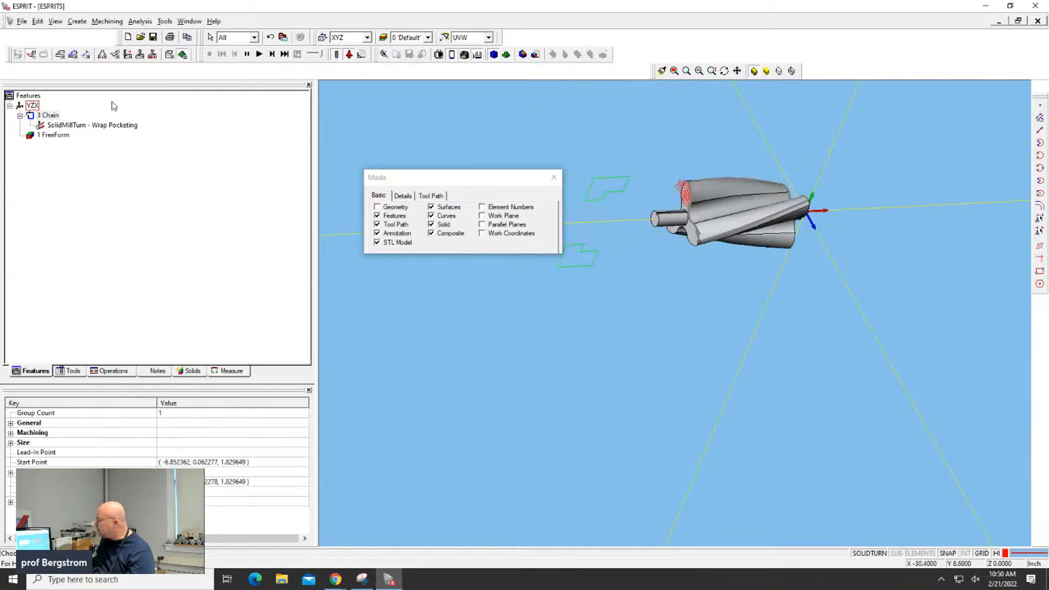
Step: Inspect the machining properties of 3 Chain, including its cutting side, material removal and depth
left_click(55, 119)
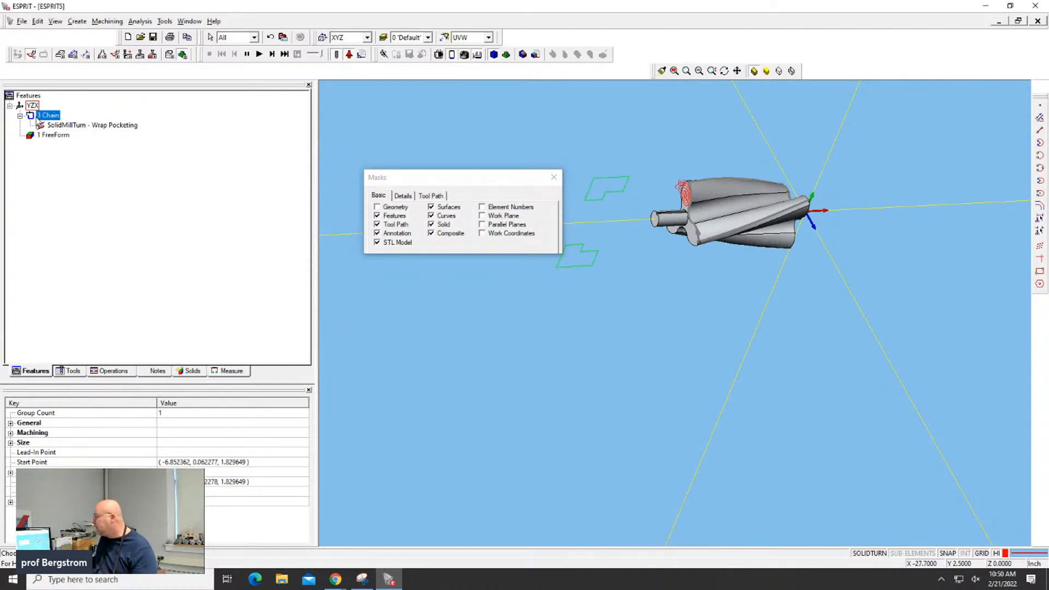
left_click(31, 117)
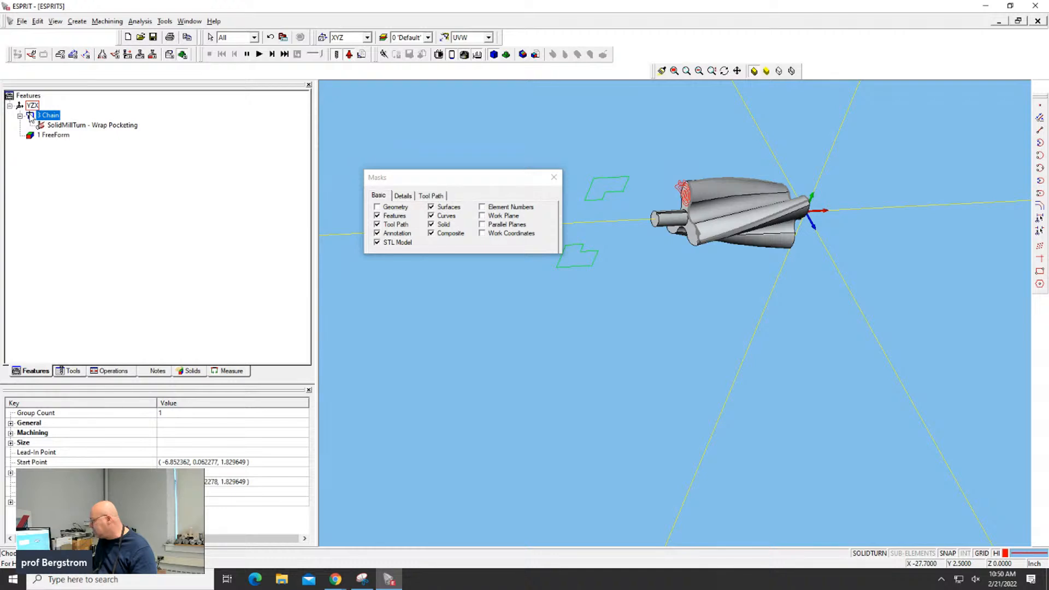
left_click(11, 433)
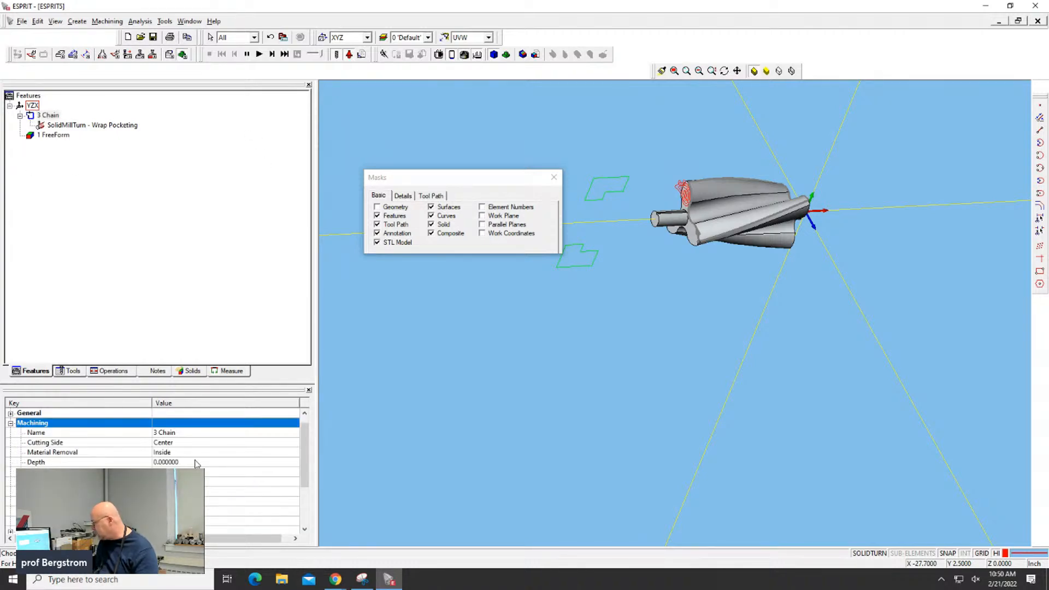
mouse_move(307, 434)
left_mouse_down()
mouse_move(307, 452)
mouse_move(308, 440)
left_mouse_up()
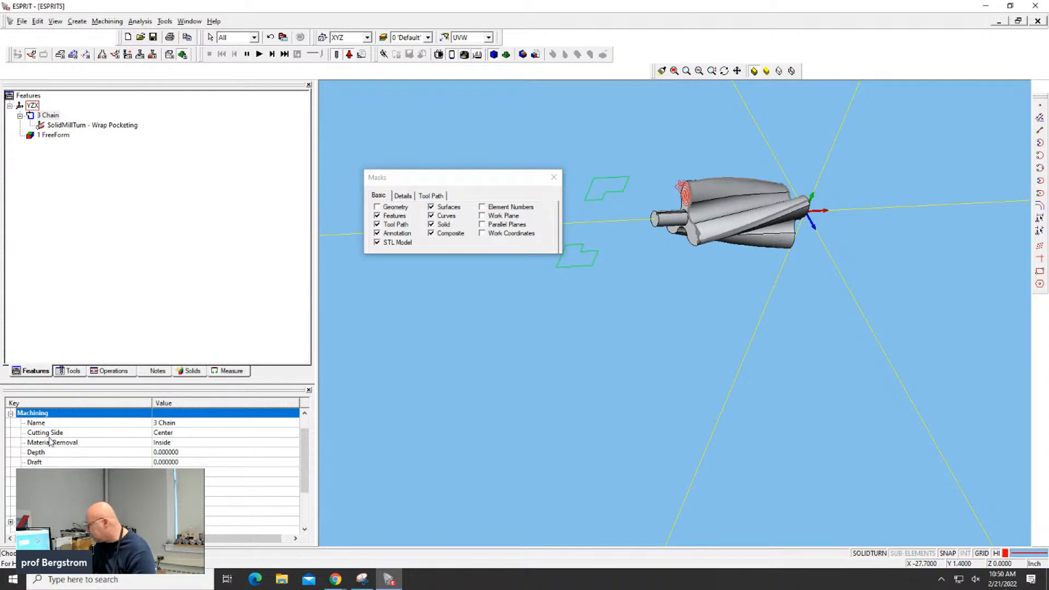
left_click(175, 434)
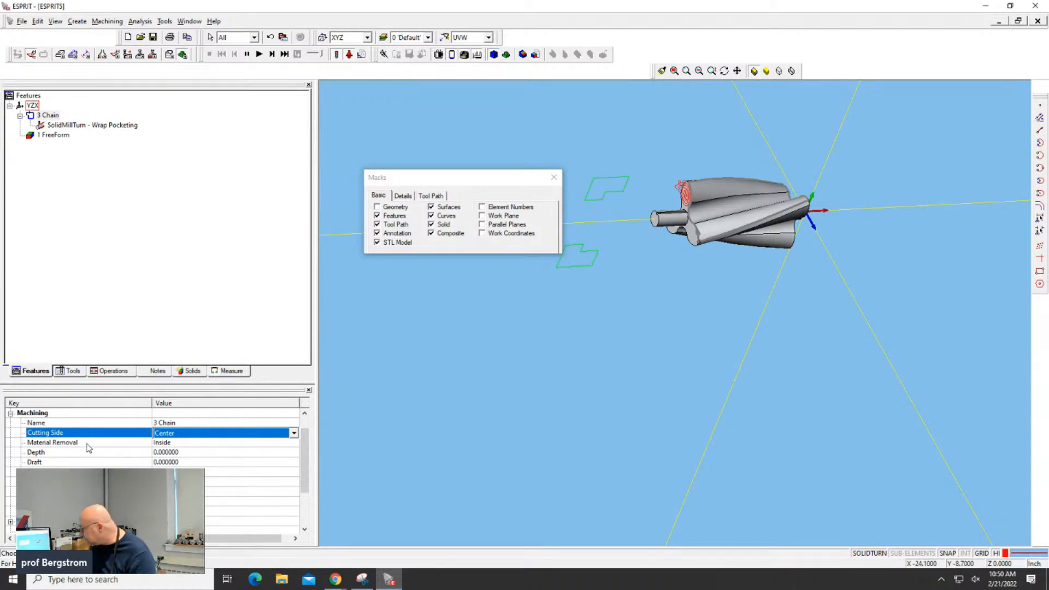
Step: Open the Wrap Pocketing operation for editing and bring up its help page in a maximized window
left_click(73, 125)
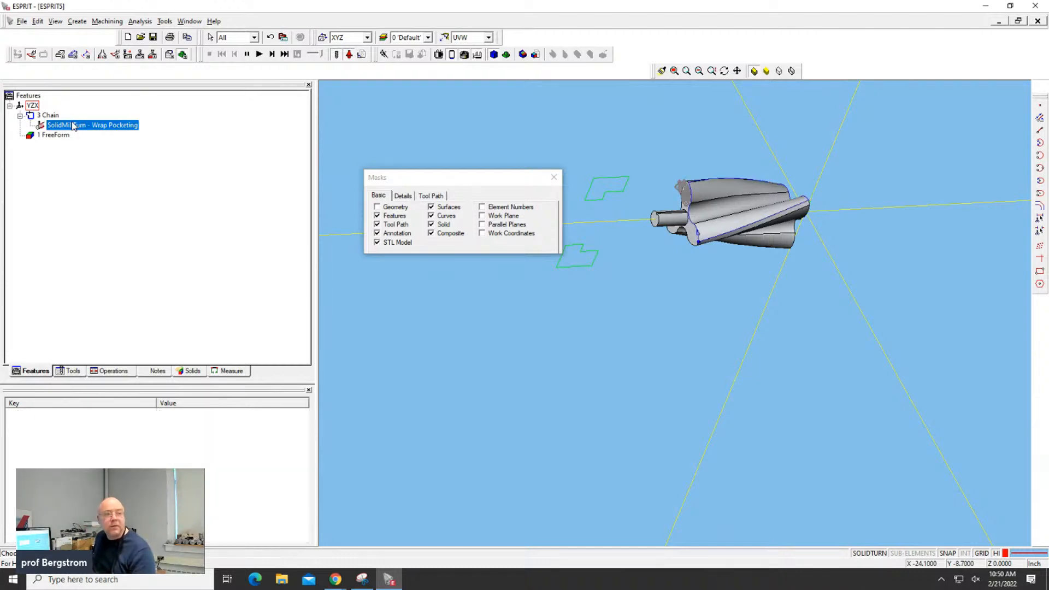
double_click(73, 125)
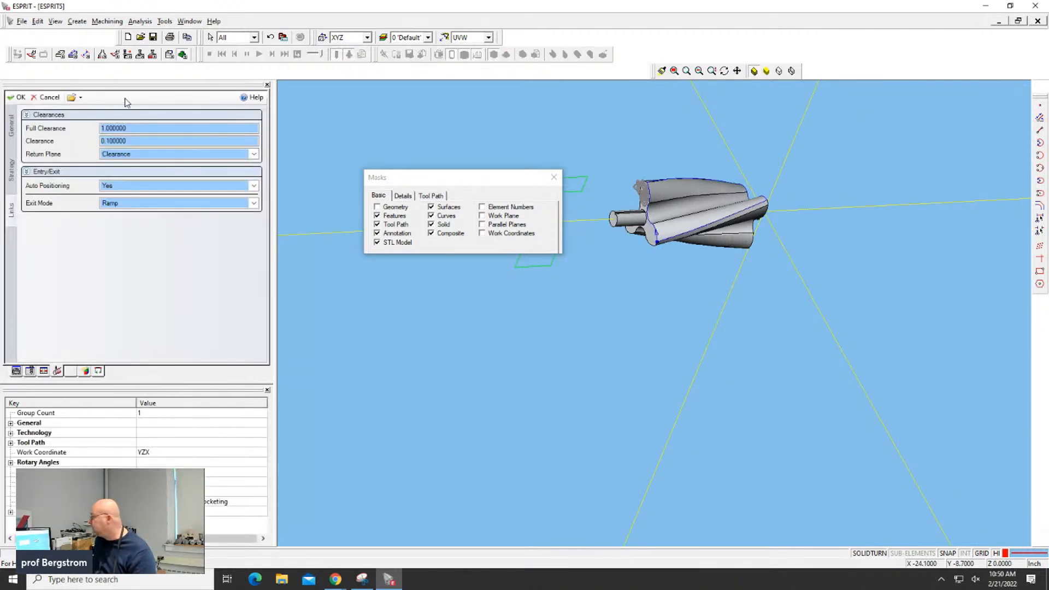
left_click(253, 98)
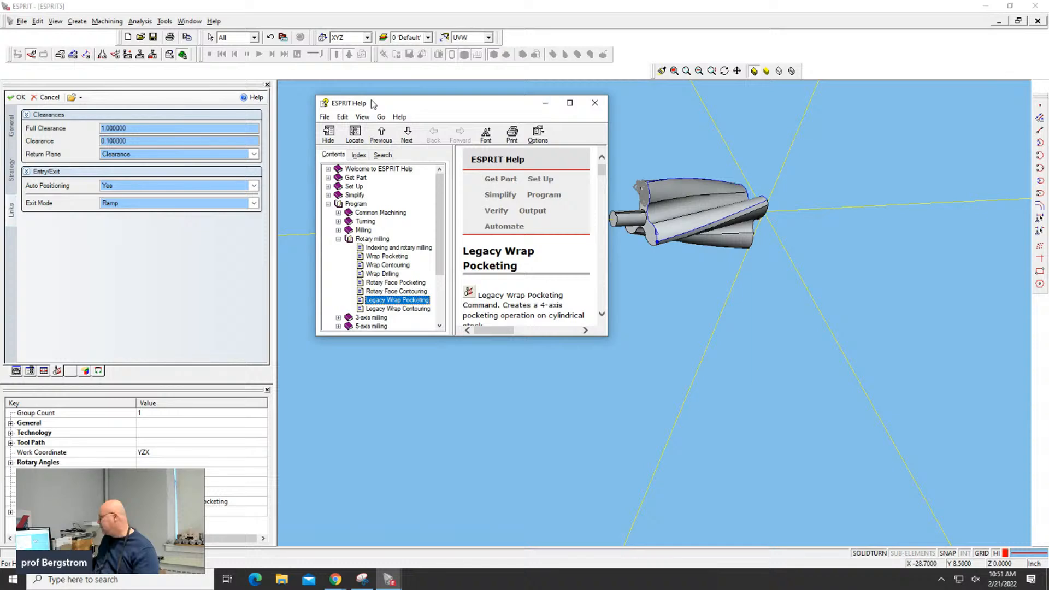
double_click(371, 100)
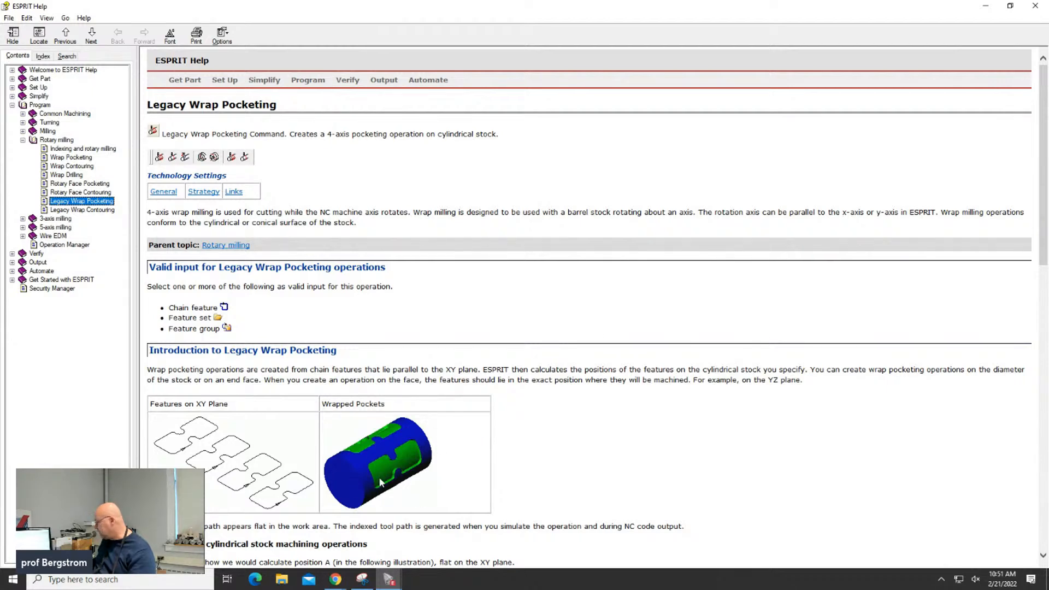
Step: Read the Legacy Wrap Pocketing help on valid input features and the geometry rules for cylindrical and conic stock
scroll(381, 480, "down", 10)
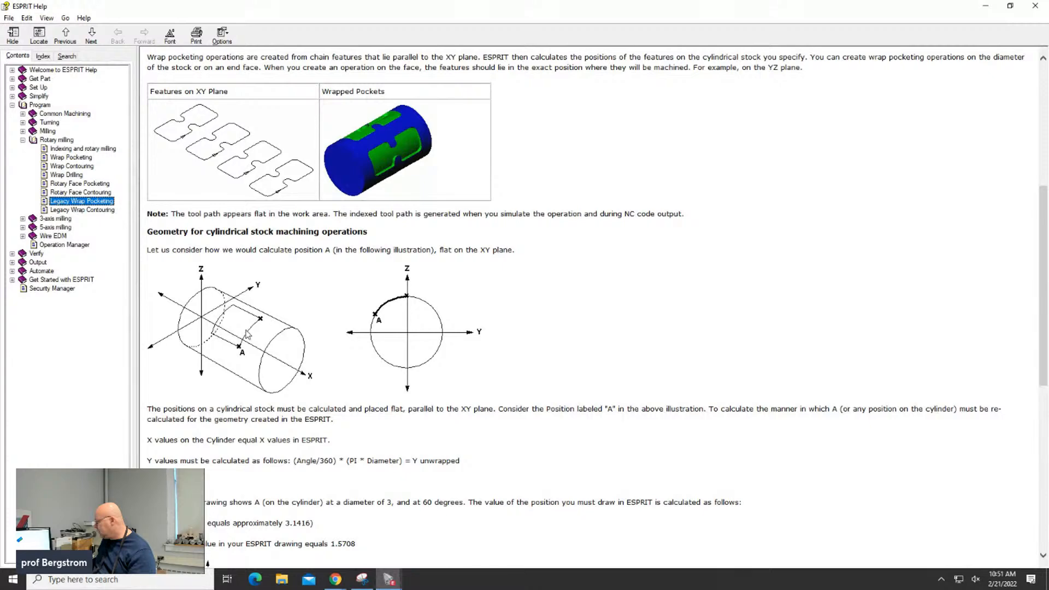
scroll(246, 336, "up", 3)
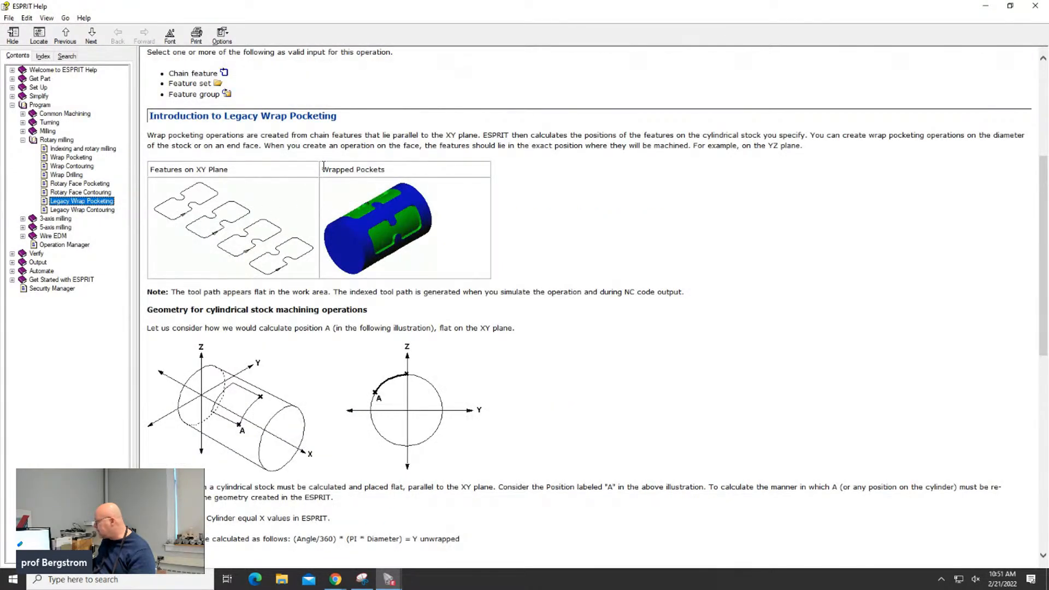
scroll(389, 239, "up", 6)
scroll(402, 297, "down", 17)
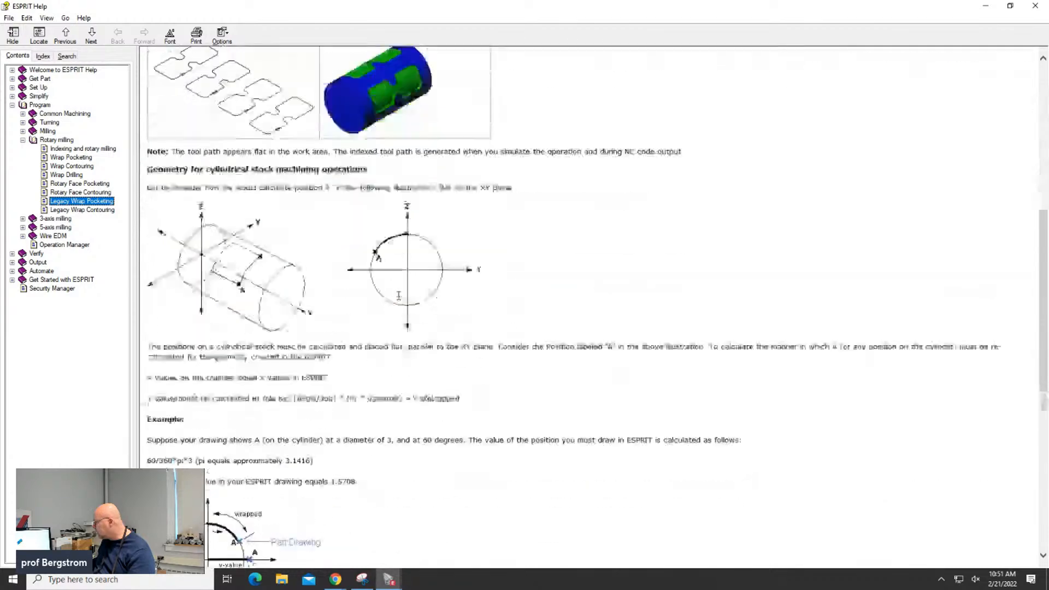
scroll(398, 296, "down", 3)
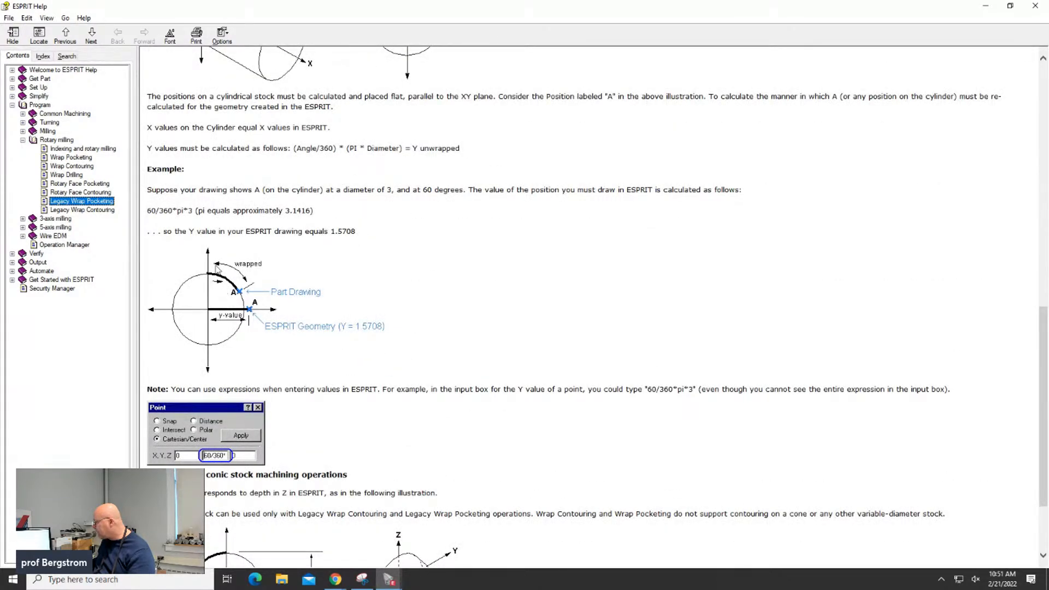
scroll(235, 346, "down", 3)
scroll(235, 346, "down", 1)
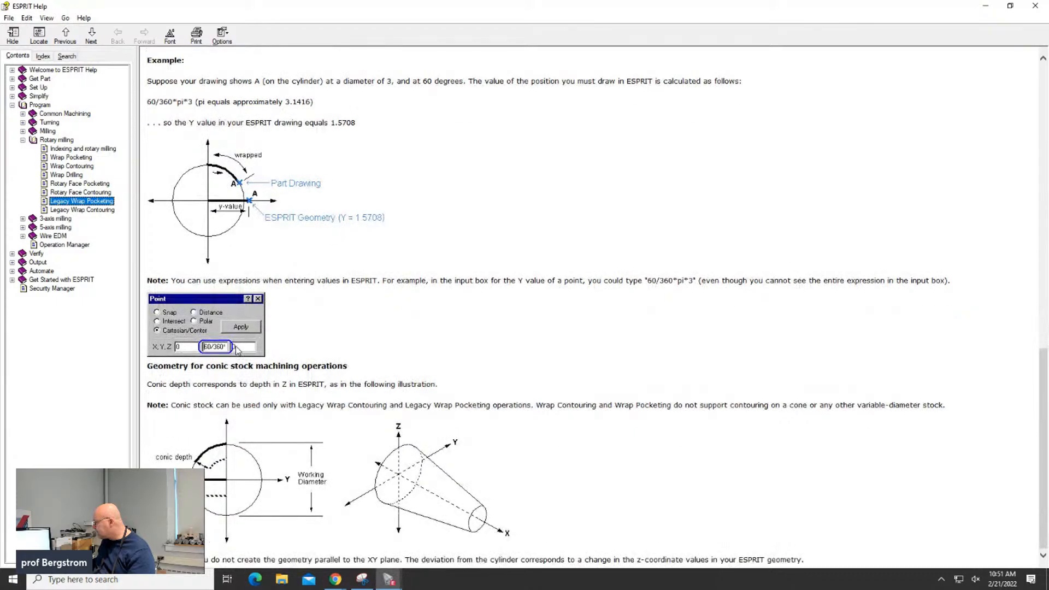
scroll(300, 366, "up", 10)
scroll(300, 366, "down", 10)
scroll(300, 366, "up", 20)
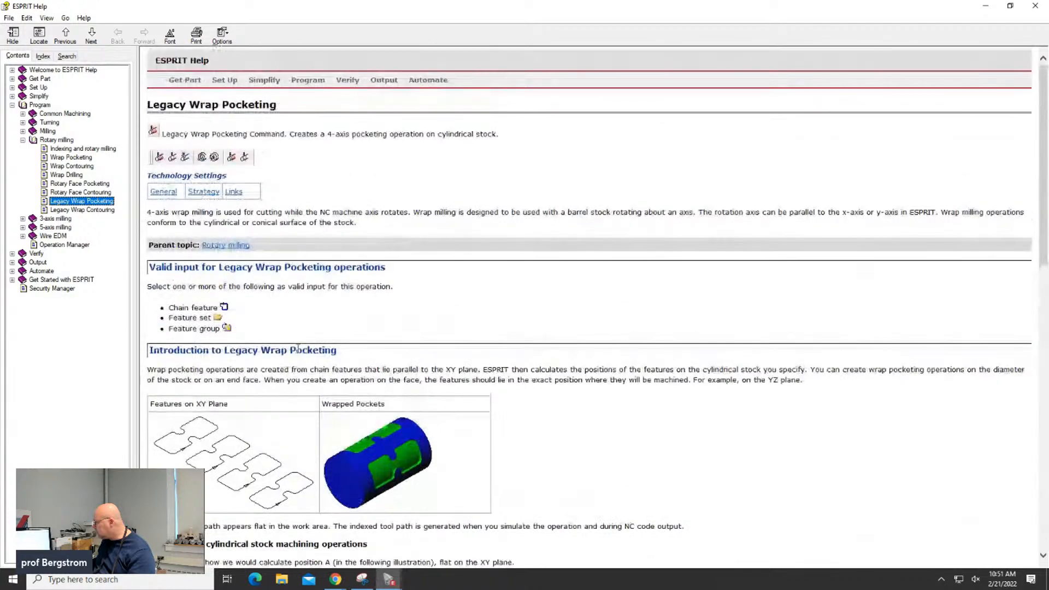
Step: Read the General and Strategy help pages for Legacy Wrap Pocketing, including feeds and speeds, type of work, polar interpolation and extra moves
left_click(163, 192)
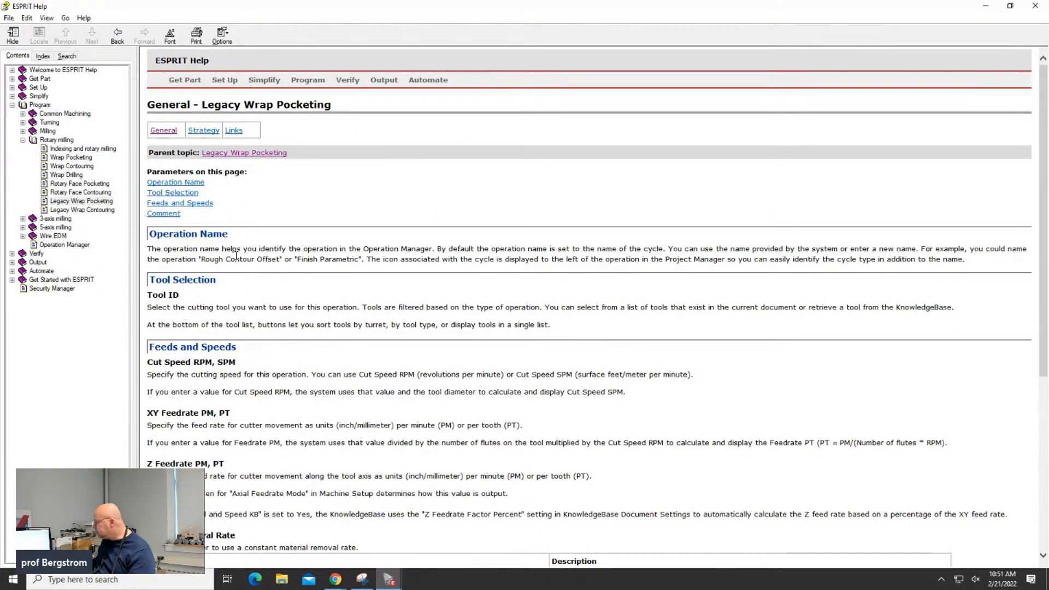
scroll(226, 359, "down", 5)
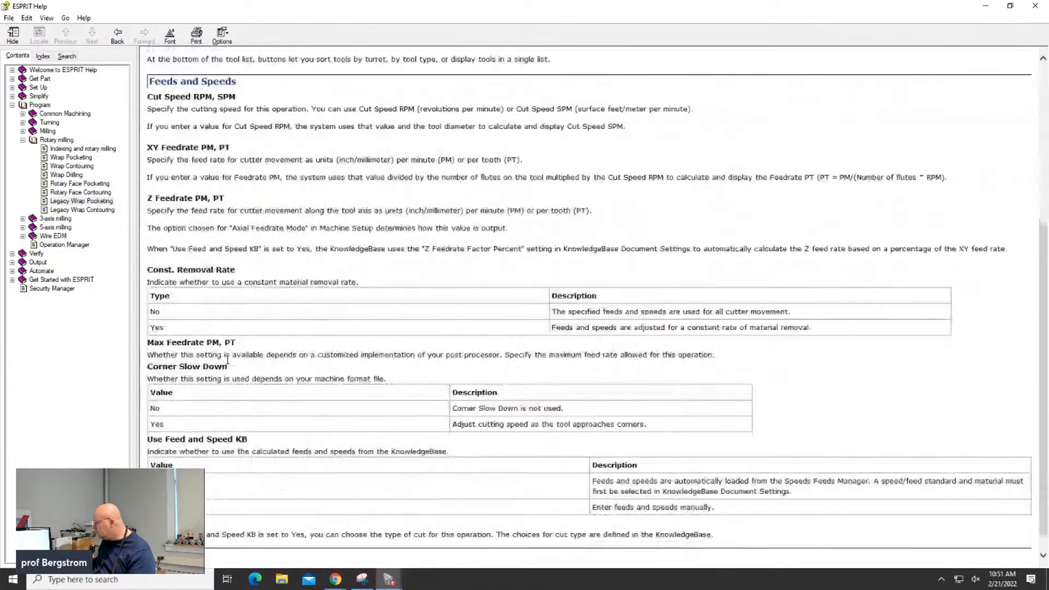
scroll(227, 360, "up", 5)
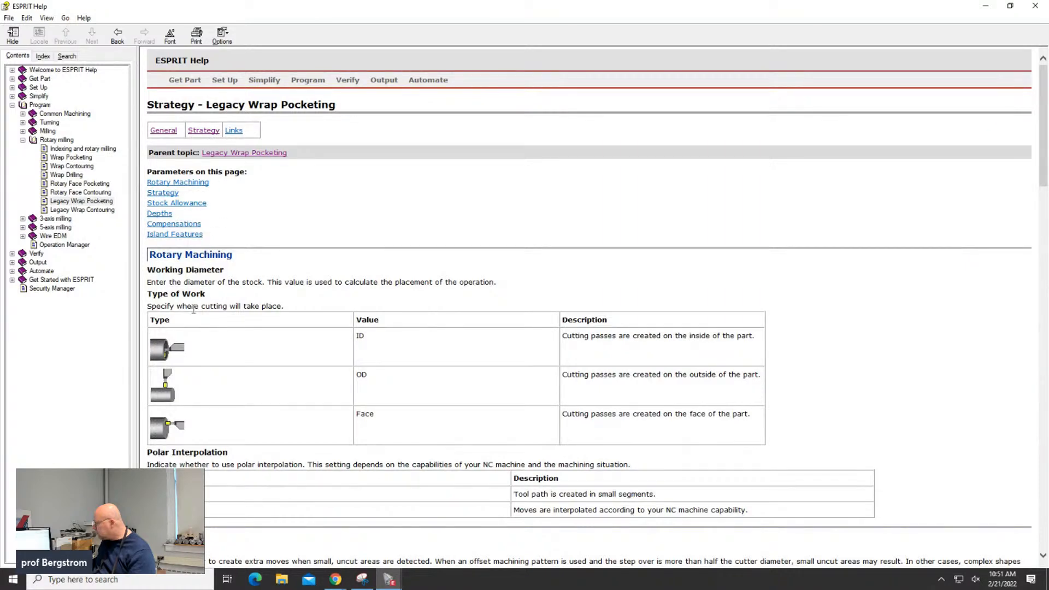
scroll(193, 309, "down", 4)
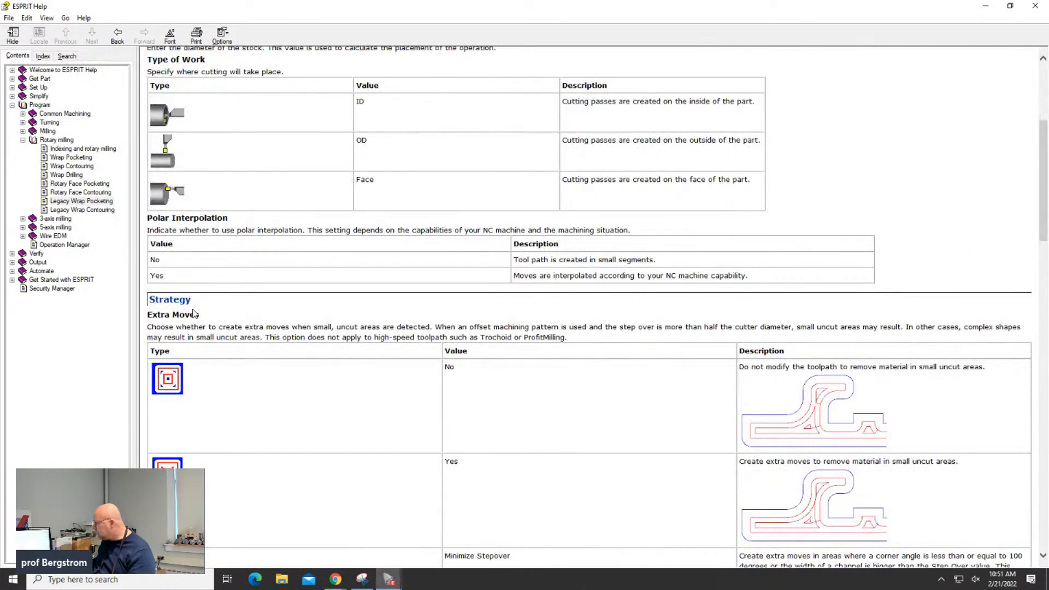
scroll(193, 313, "up", 4)
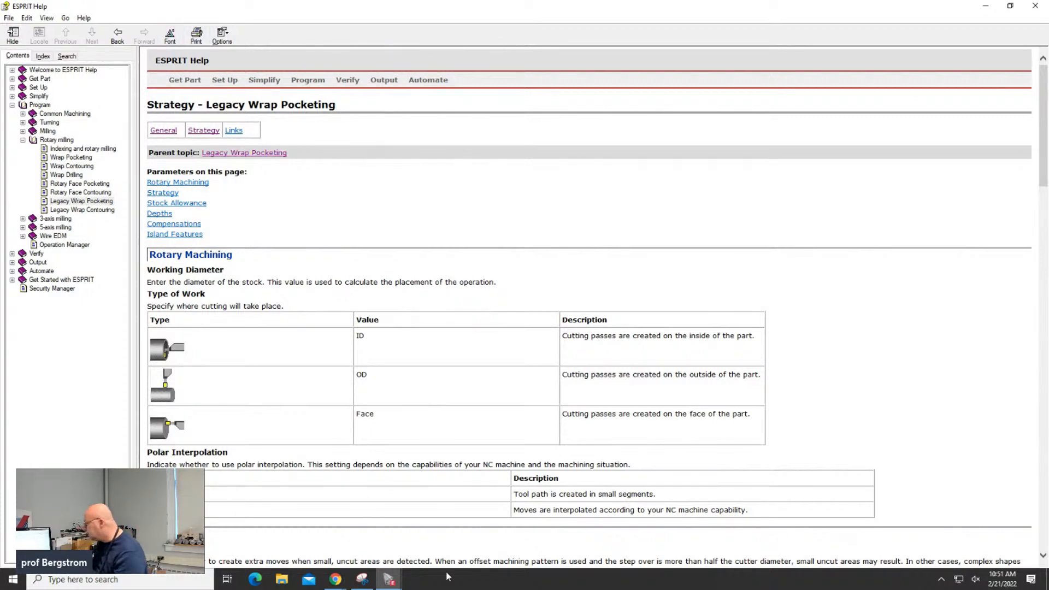
Step: Return to the ESPRIT main window and shrink and reposition the help window so the operation settings are accessible
left_click(390, 579)
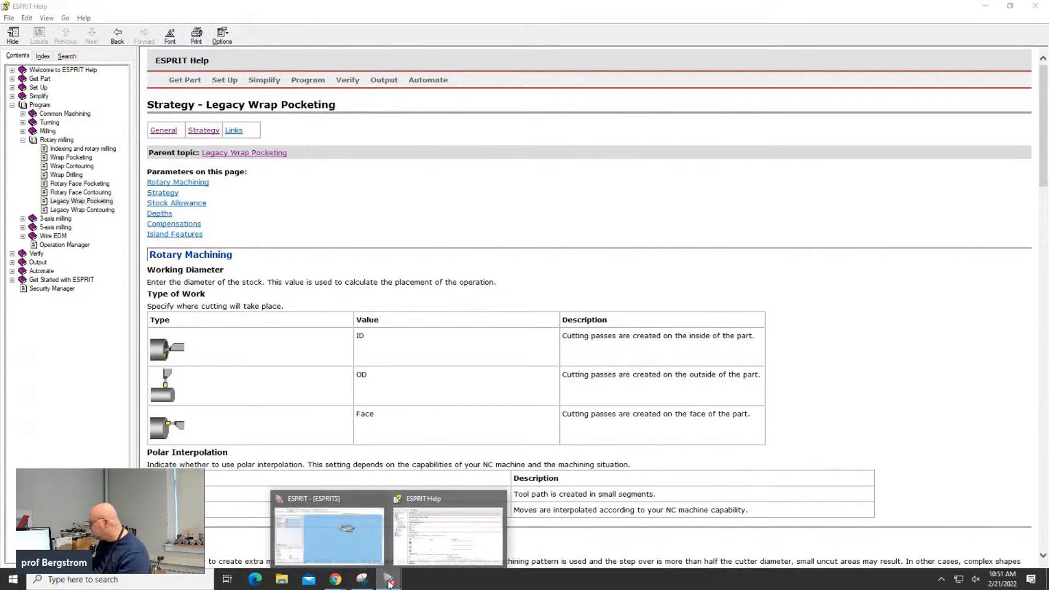
left_click(353, 535)
left_click(326, 409)
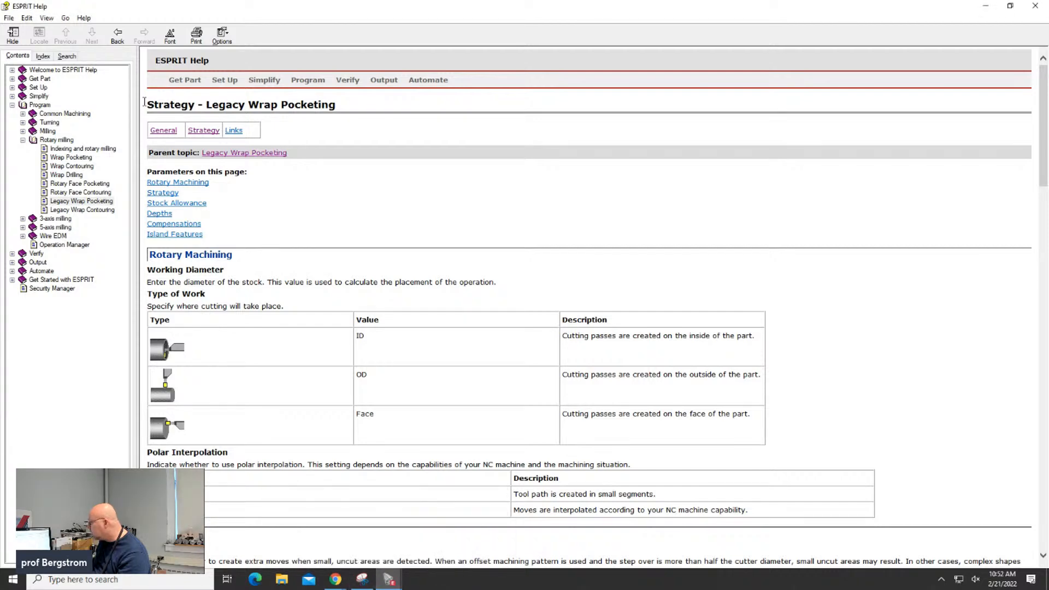
double_click(562, 22)
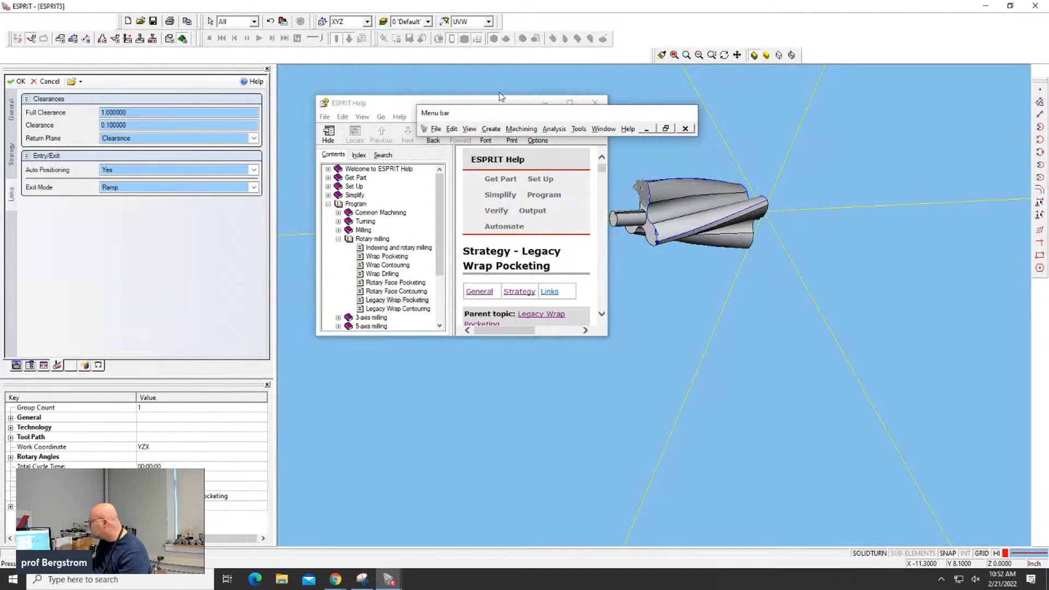
left_click_drag(415, 42, 409, 48)
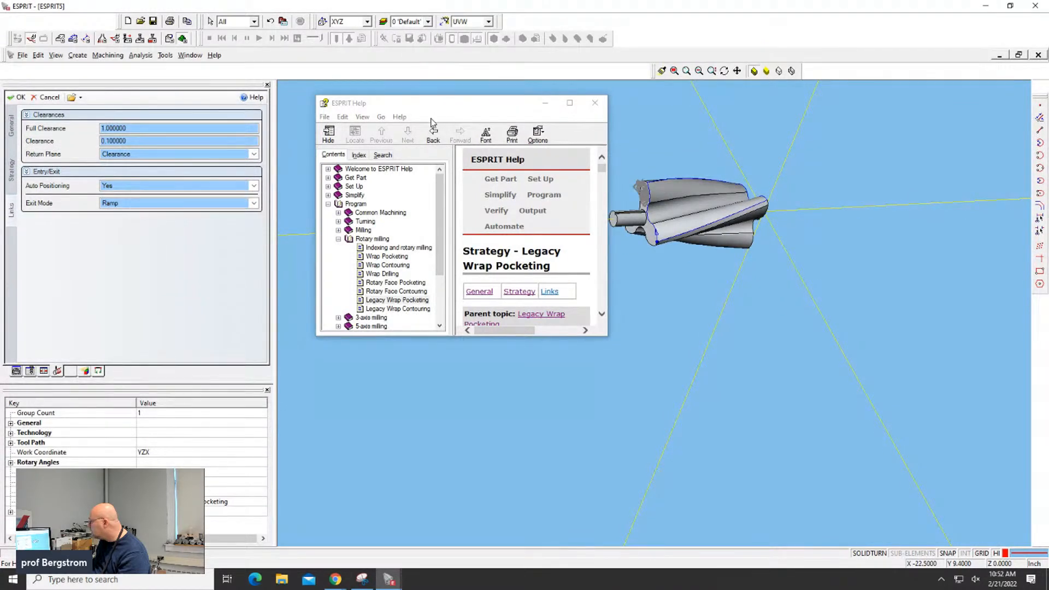
left_click_drag(436, 98, 587, 158)
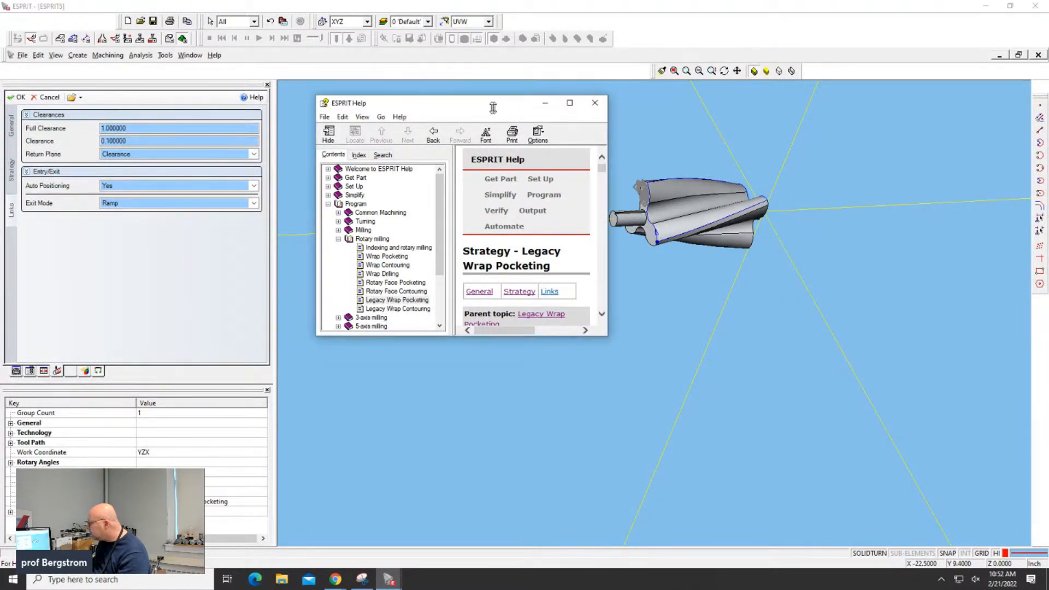
left_click_drag(492, 112, 492, 192)
Step: Review the Wrap Pocketing operation's strategy, general and link settings, and leave the operation without changing it
left_click(12, 170)
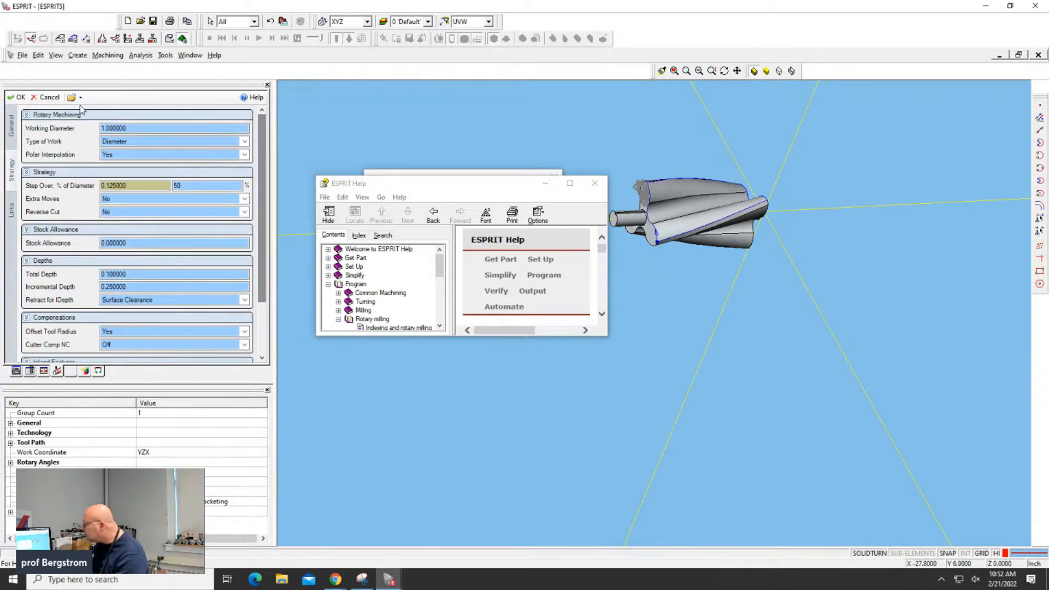
left_click(58, 118)
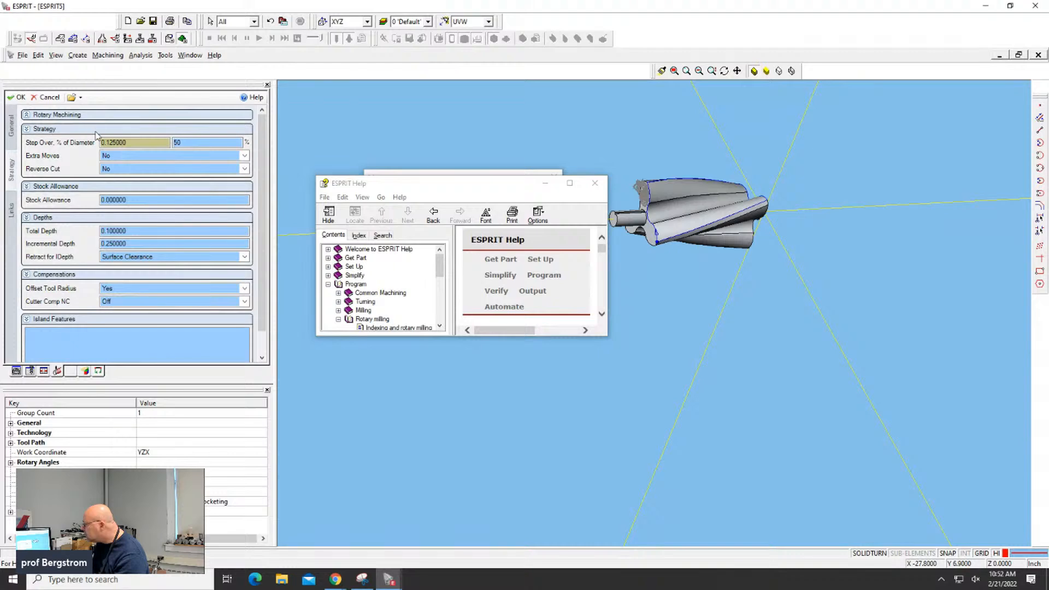
left_click(13, 136)
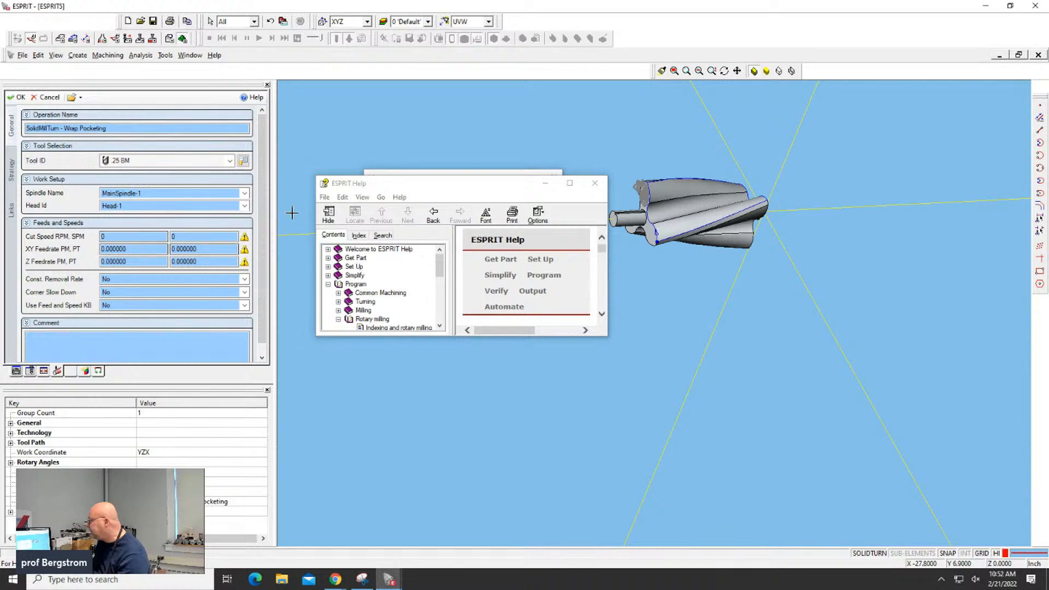
scroll(262, 214, "down", 1)
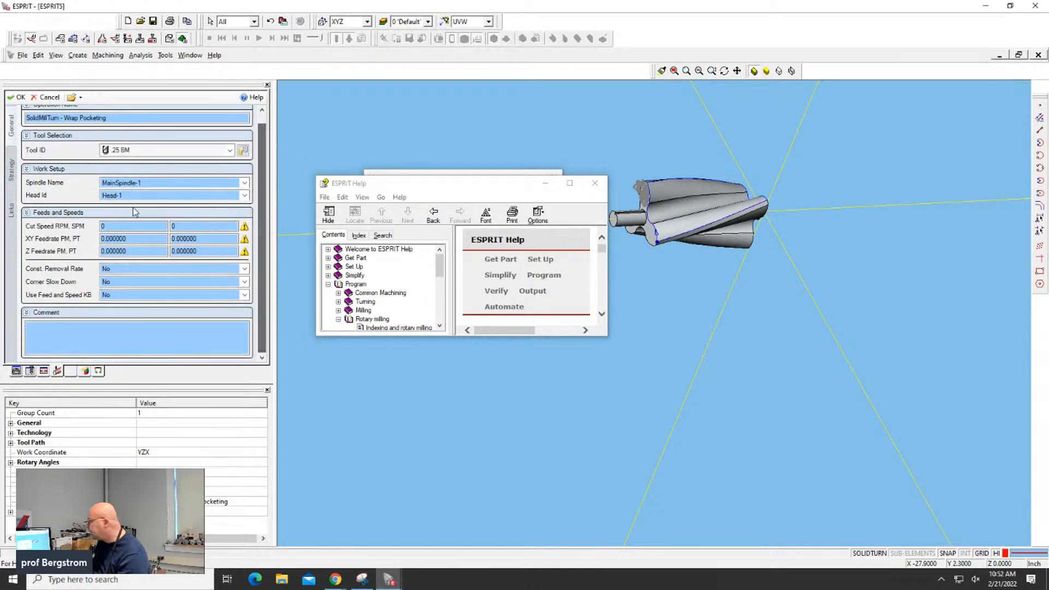
left_click(12, 170)
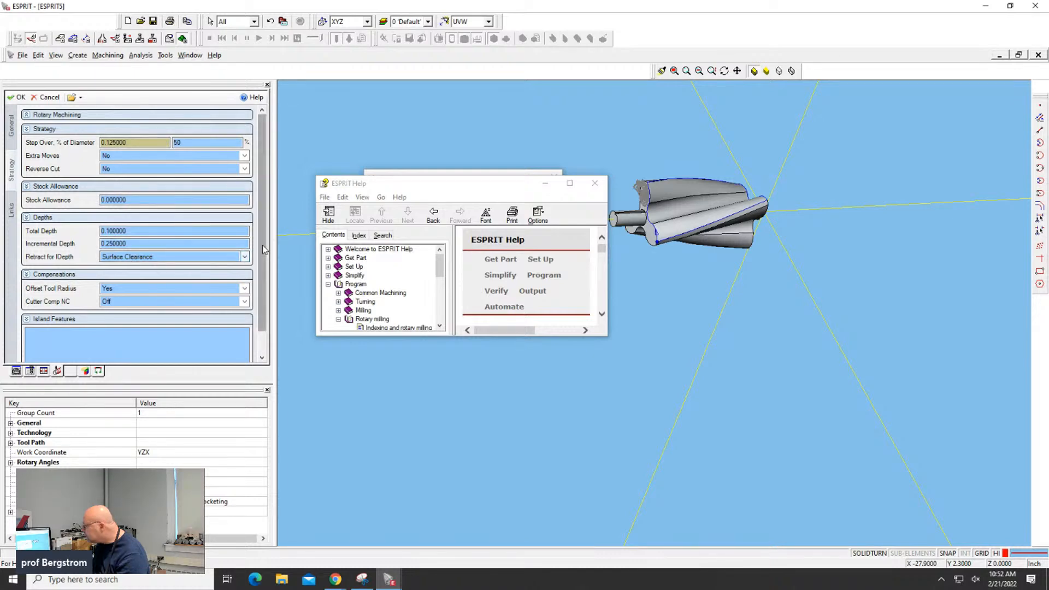
scroll(263, 249, "down", 1)
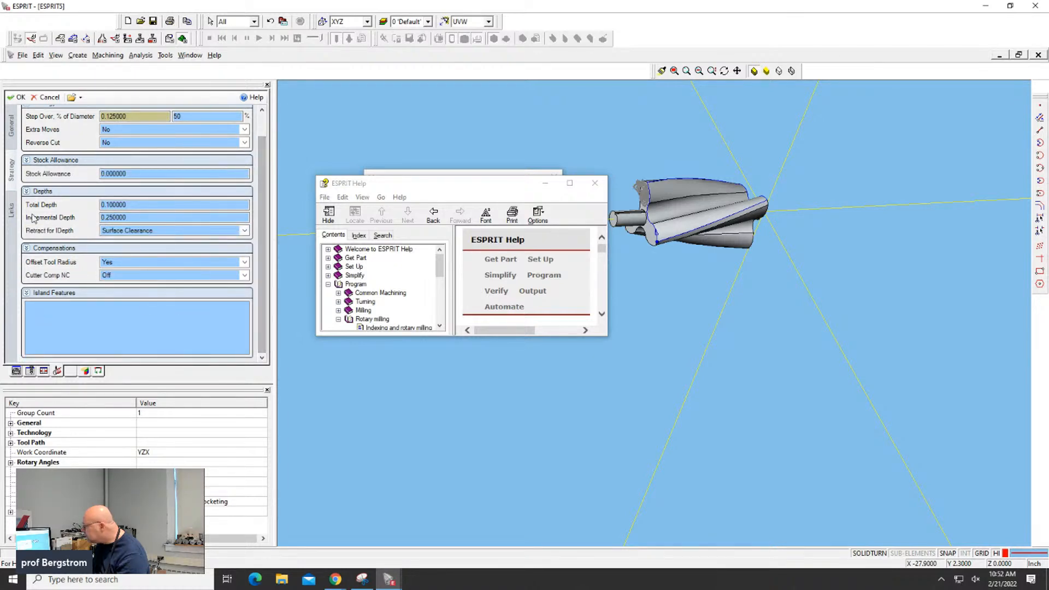
left_click(9, 212)
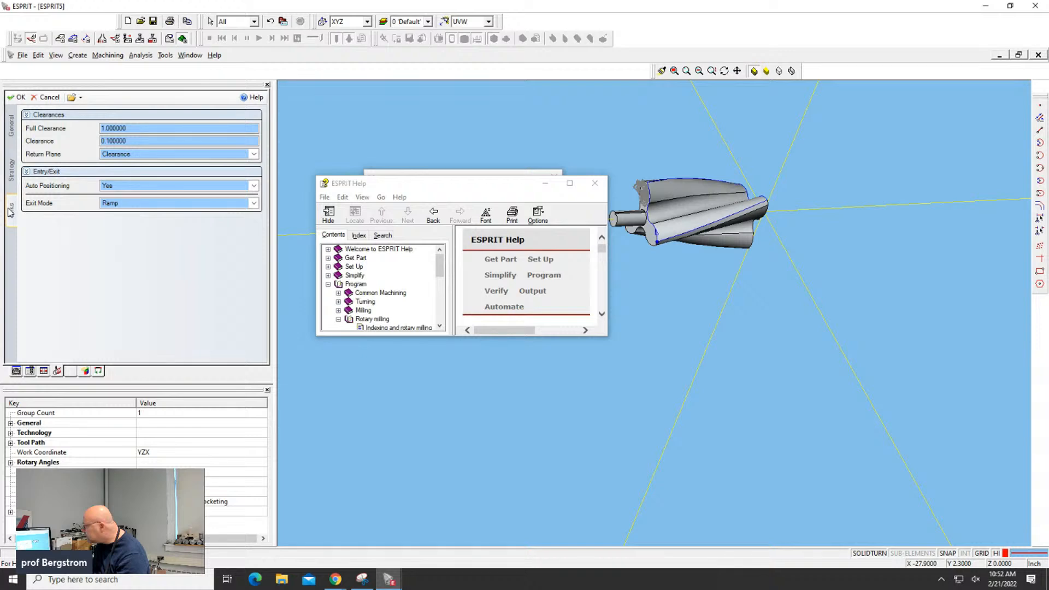
left_click(50, 97)
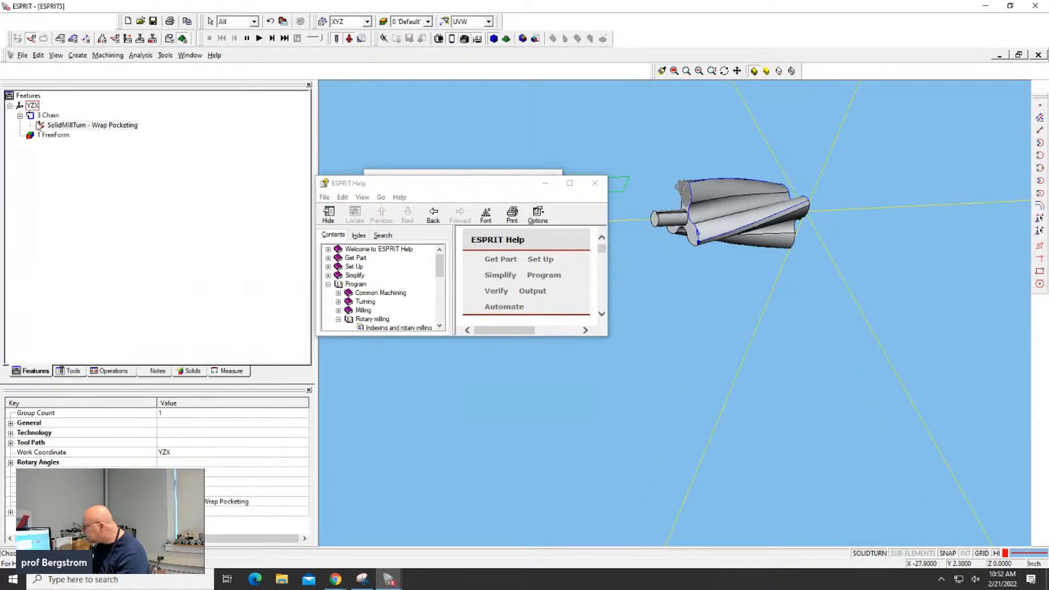
Step: Delete the Wrap Pocketing operation from 3 Chain and select that chain
left_click(49, 126)
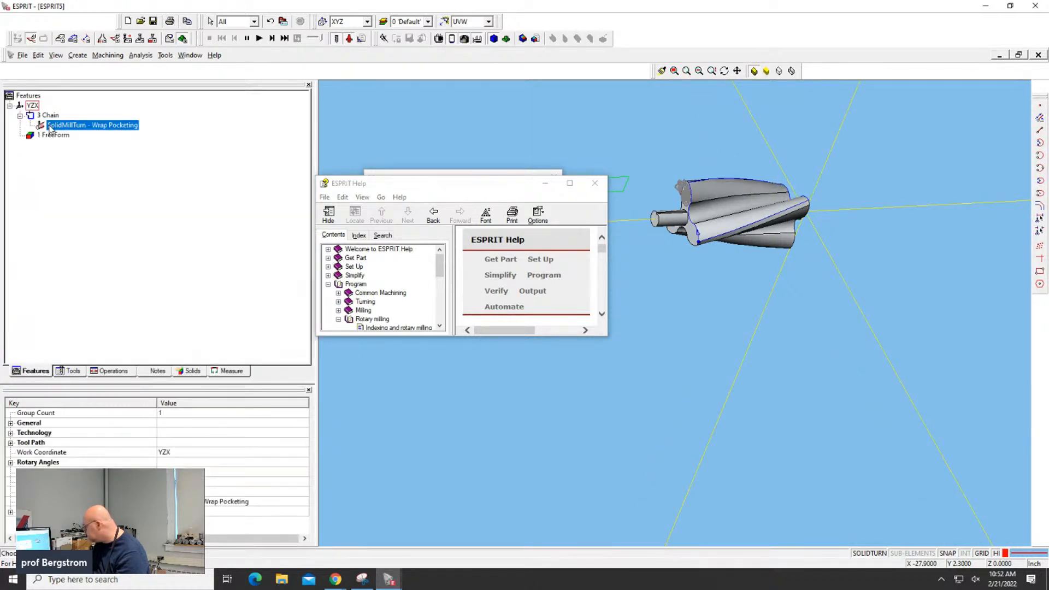
key("Delete")
left_click(47, 116)
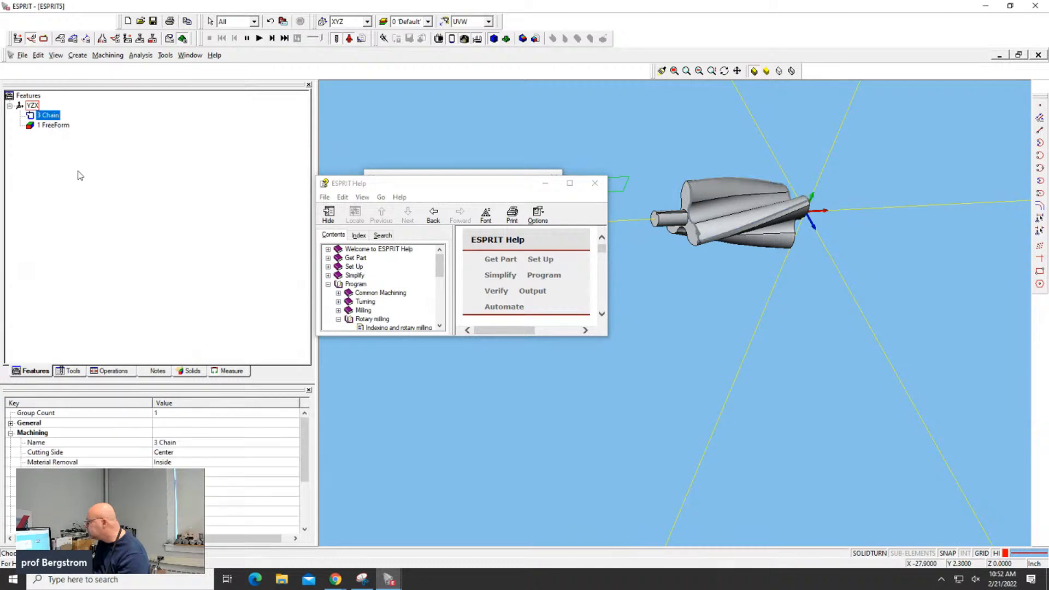
Step: Try to create a legacy Wrap Contouring operation on 3 Chain with the .25 BM tool
left_click(141, 39)
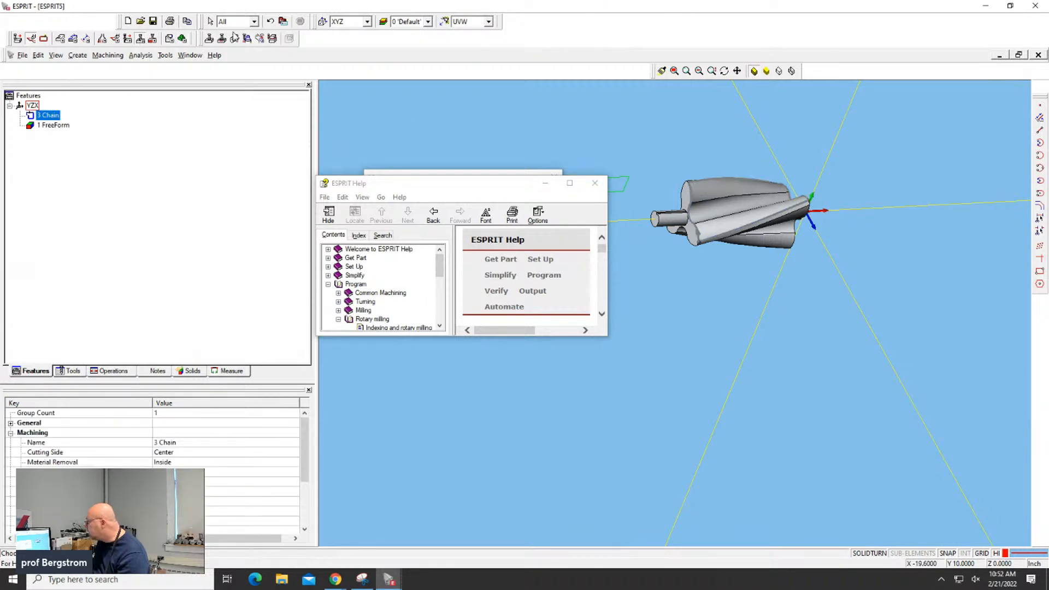
left_click(115, 39)
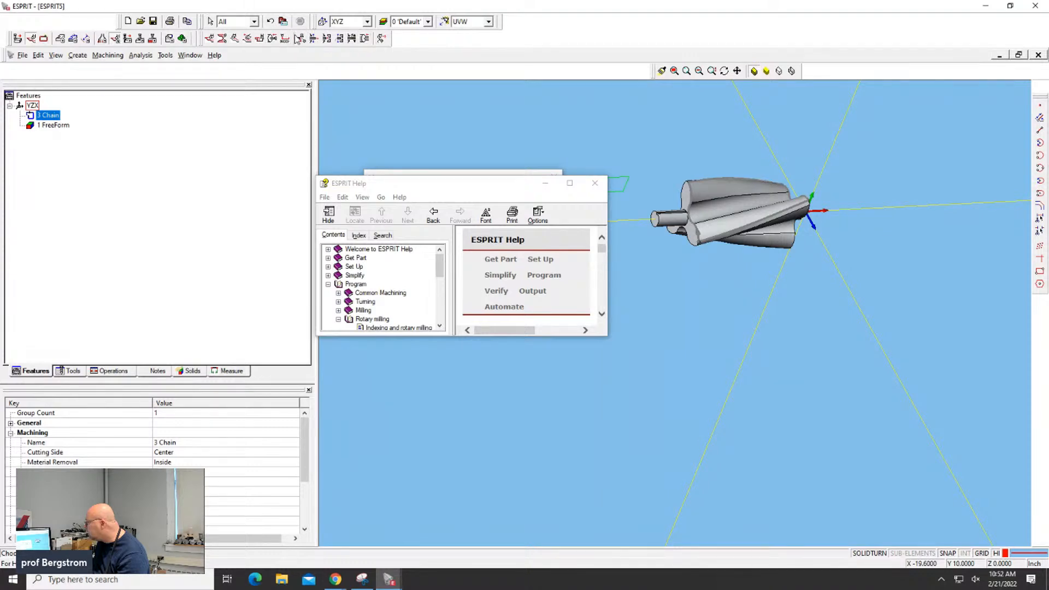
left_click(126, 39)
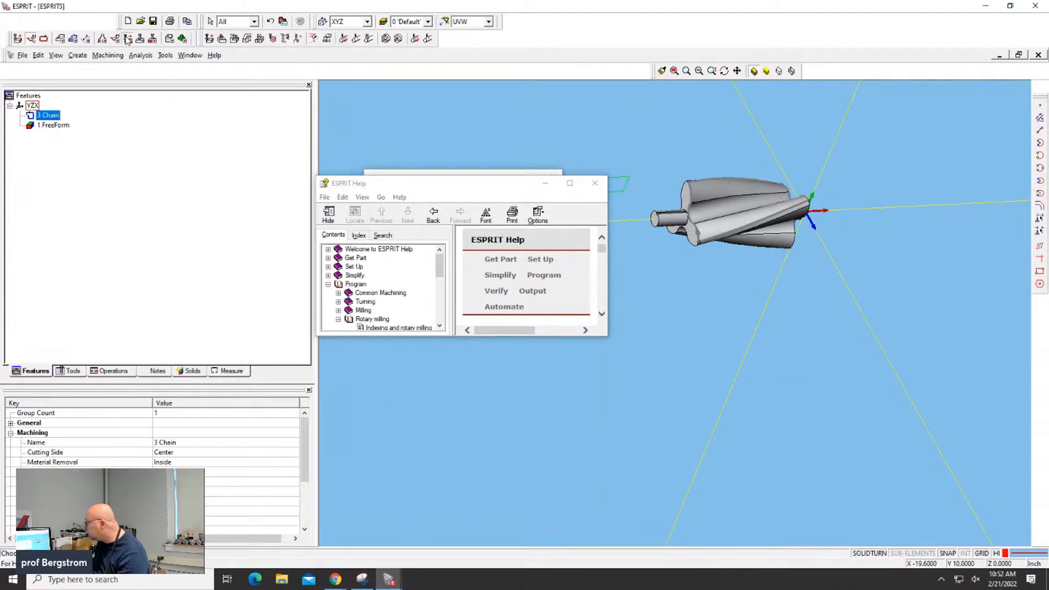
left_click(428, 39)
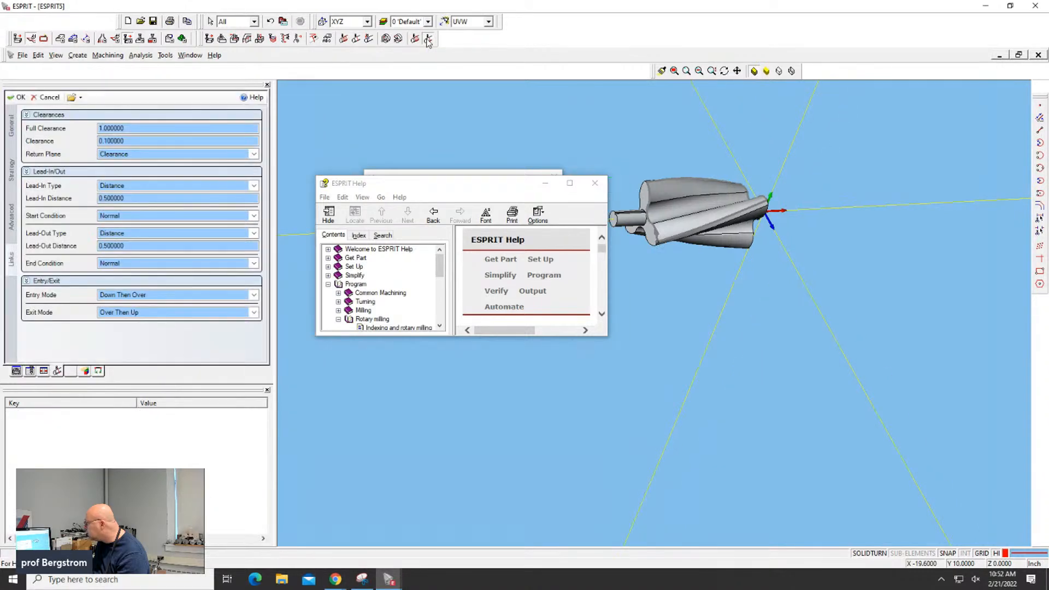
left_click(20, 98)
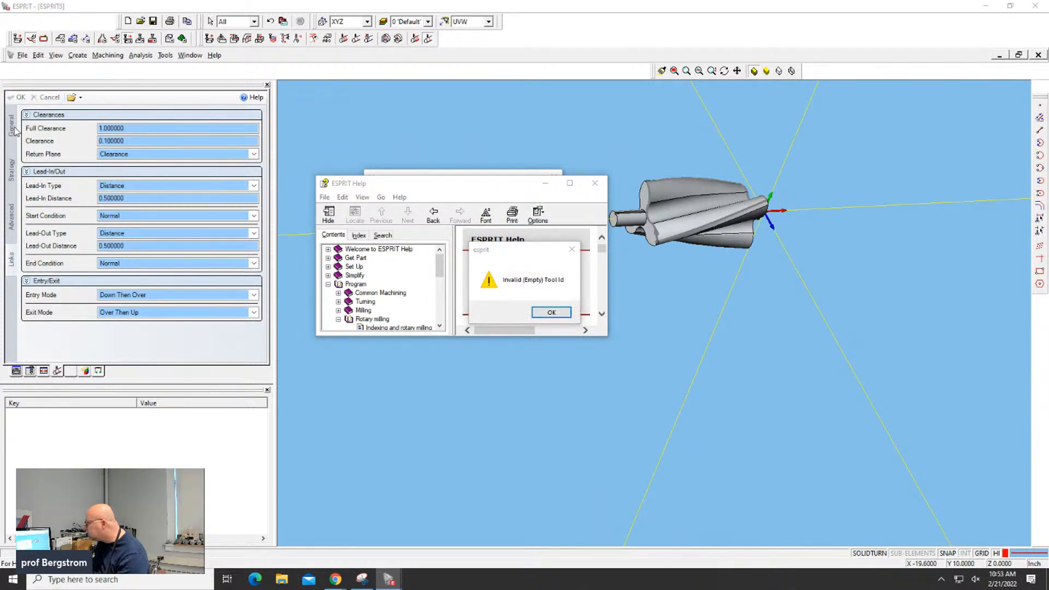
left_click(551, 312)
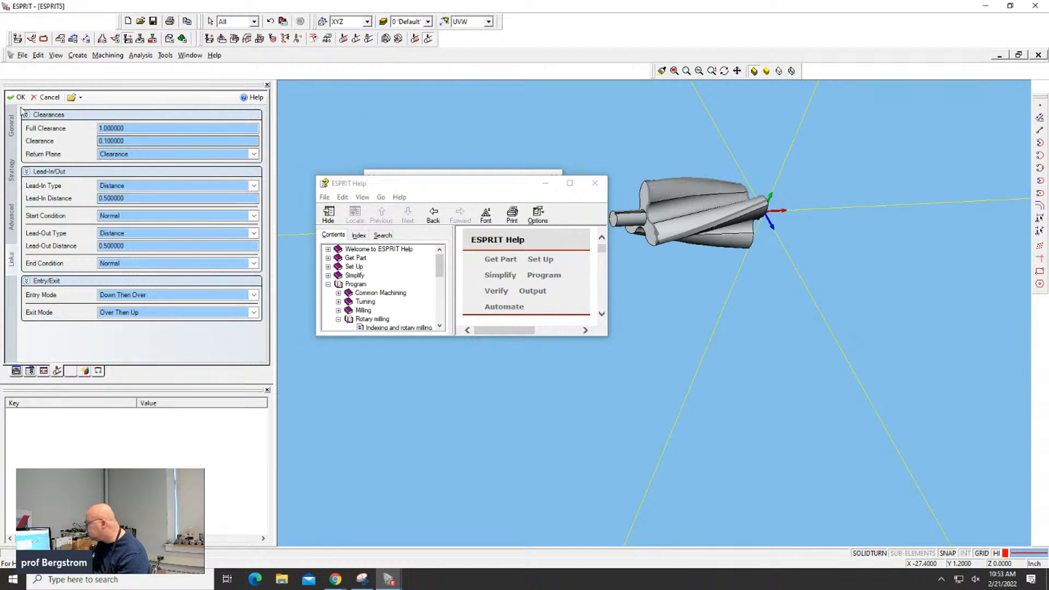
left_click(11, 126)
left_click(132, 162)
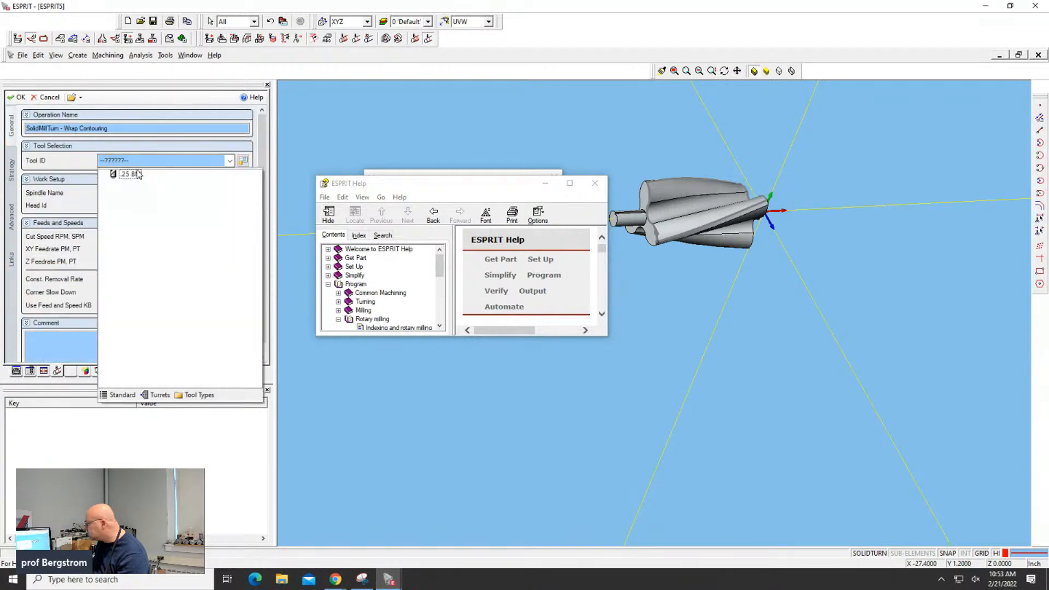
left_click(140, 171)
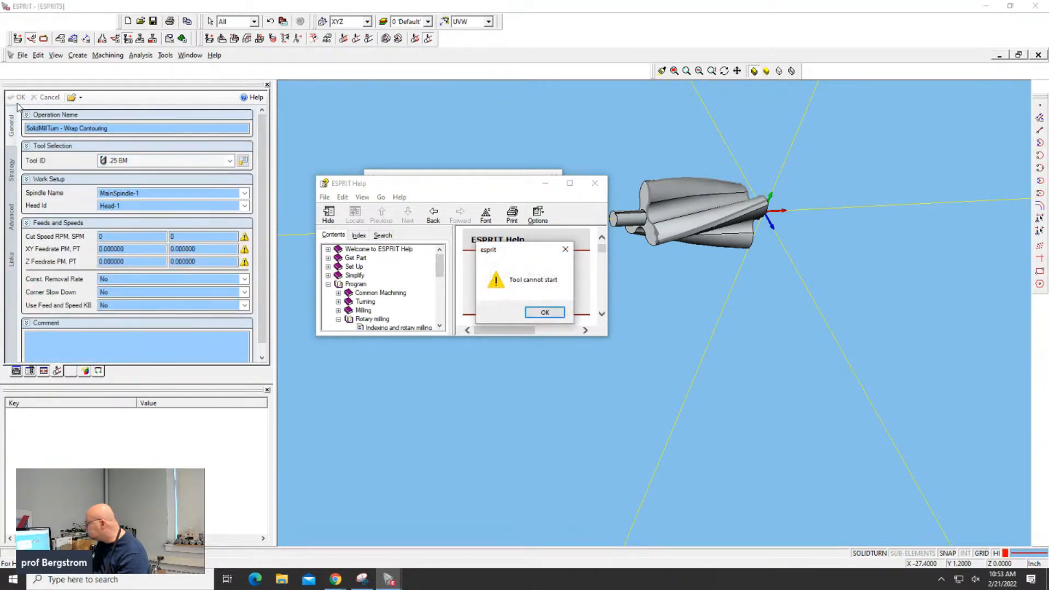
left_click(547, 313)
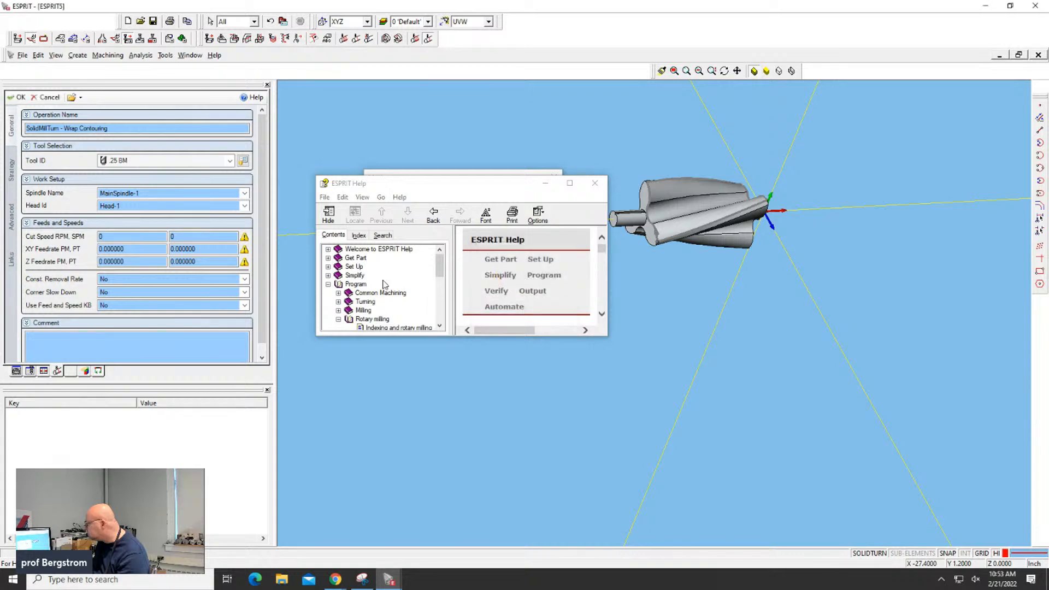
Step: Check the Wrap Contouring operation's strategy, advanced and link settings, and cancel the operation
left_click(12, 180)
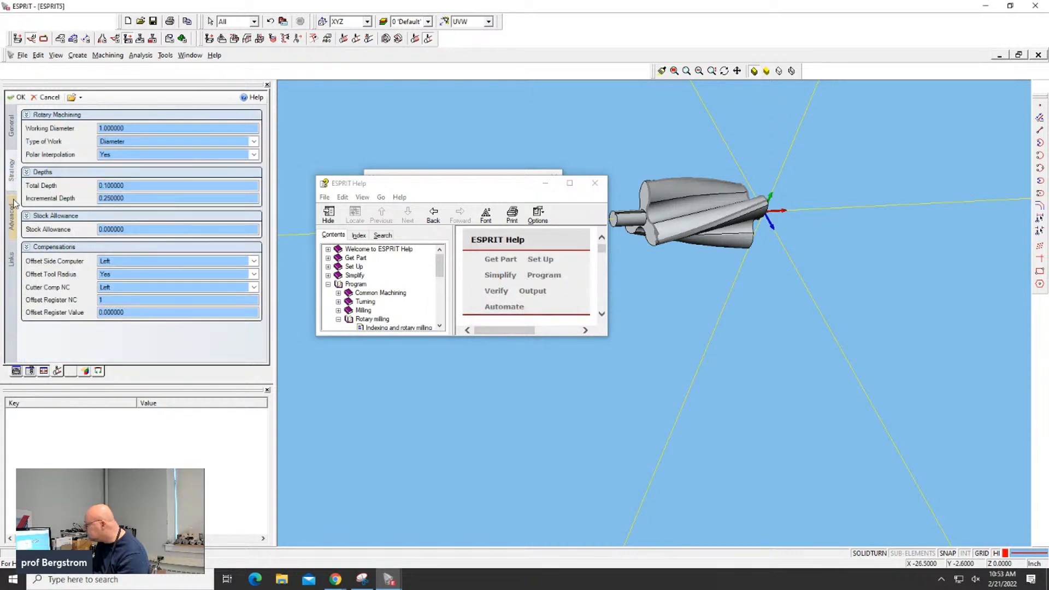
left_click(14, 211)
left_click(11, 258)
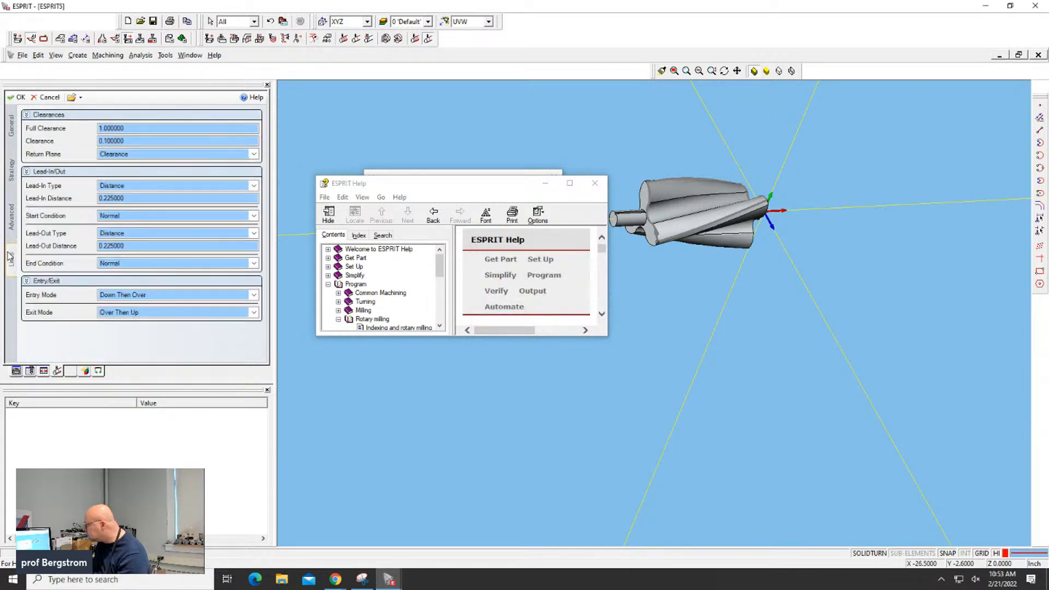
left_click(48, 97)
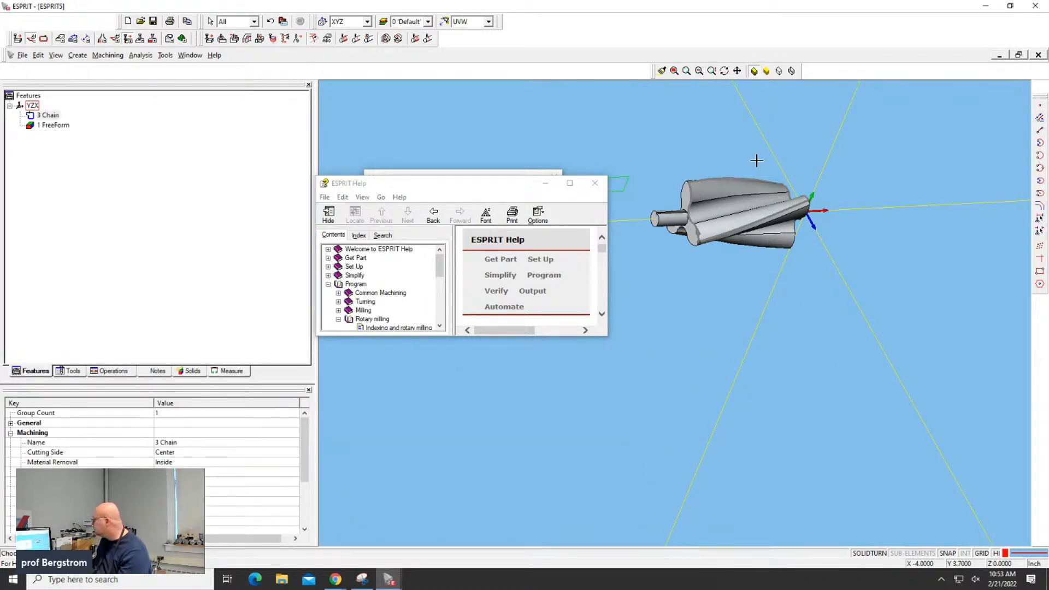
Step: Select the screw's solid model in the work area and close the ESPRIT Help window
left_click(713, 206)
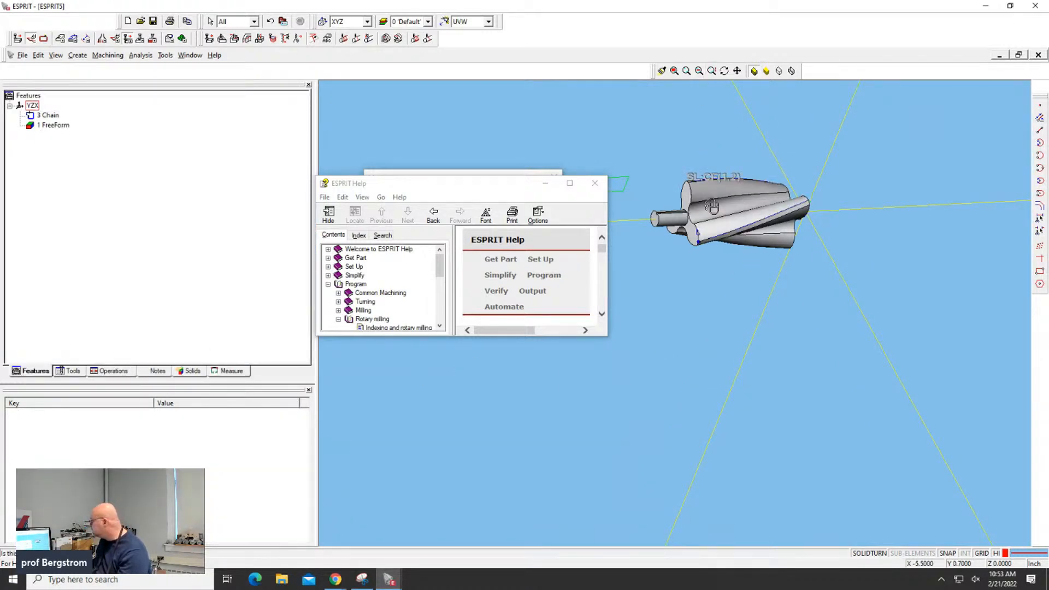
left_click(771, 123)
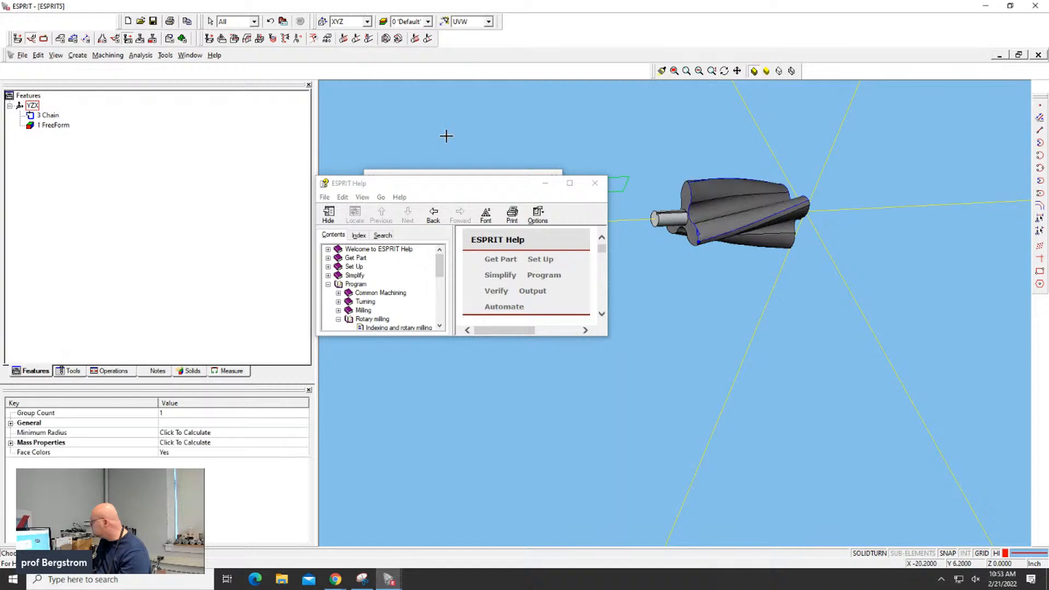
left_click(473, 22)
left_click(534, 38)
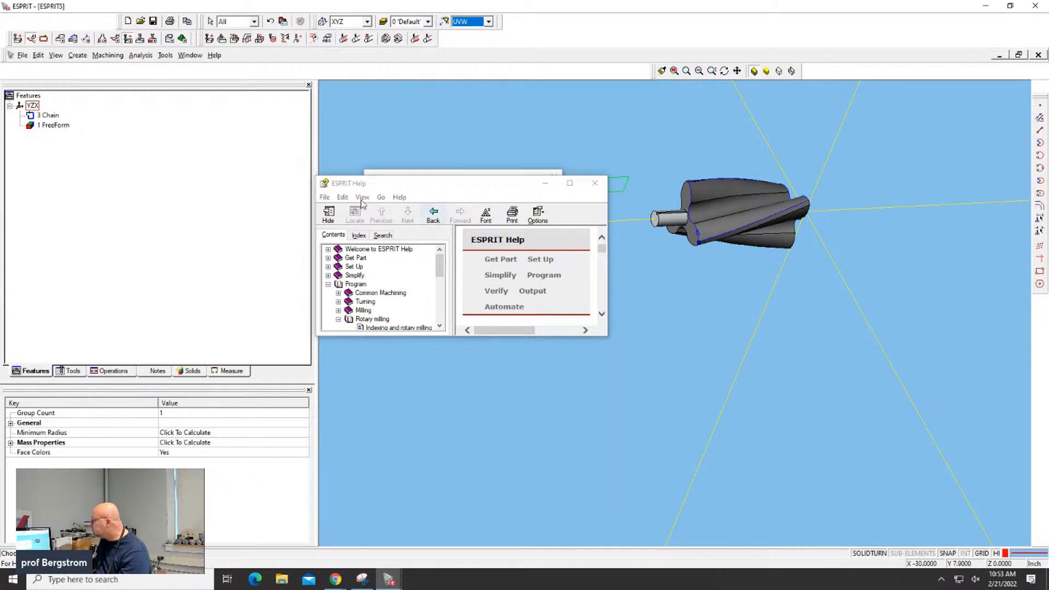
left_click_drag(440, 189, 421, 177)
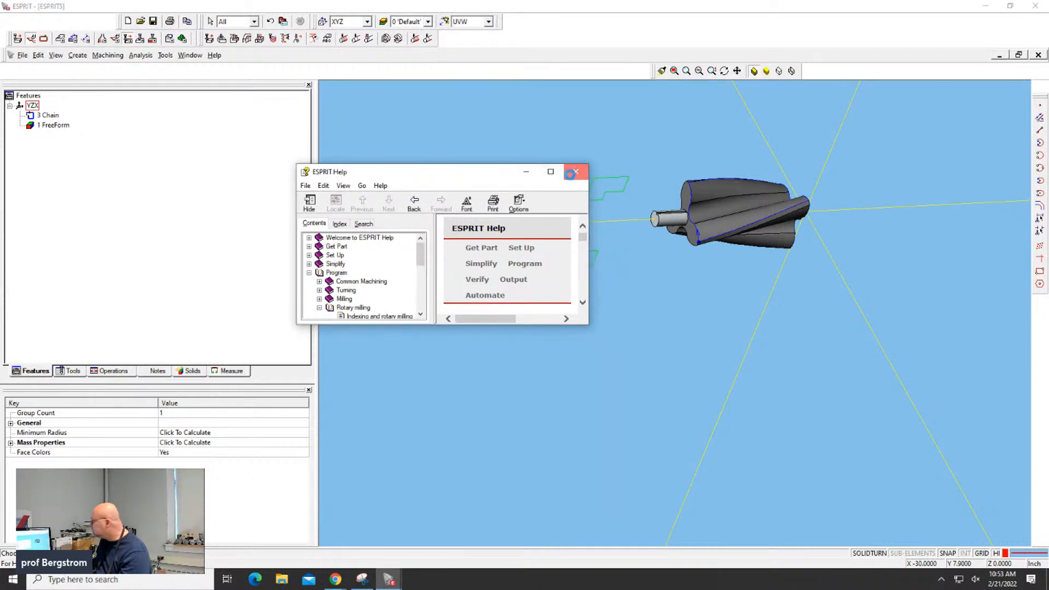
left_click(571, 173)
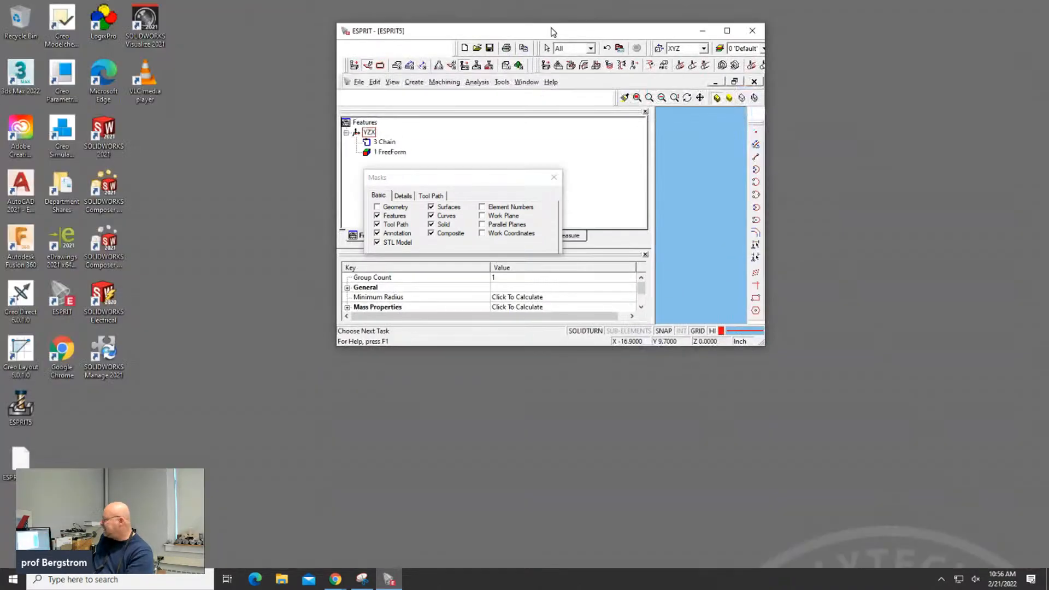
Step: Reduce the ESPRIT window on the desktop and bring up the Outlook mailbox in Chrome with the Millturn Part message
left_click_drag(536, 7, 548, 31)
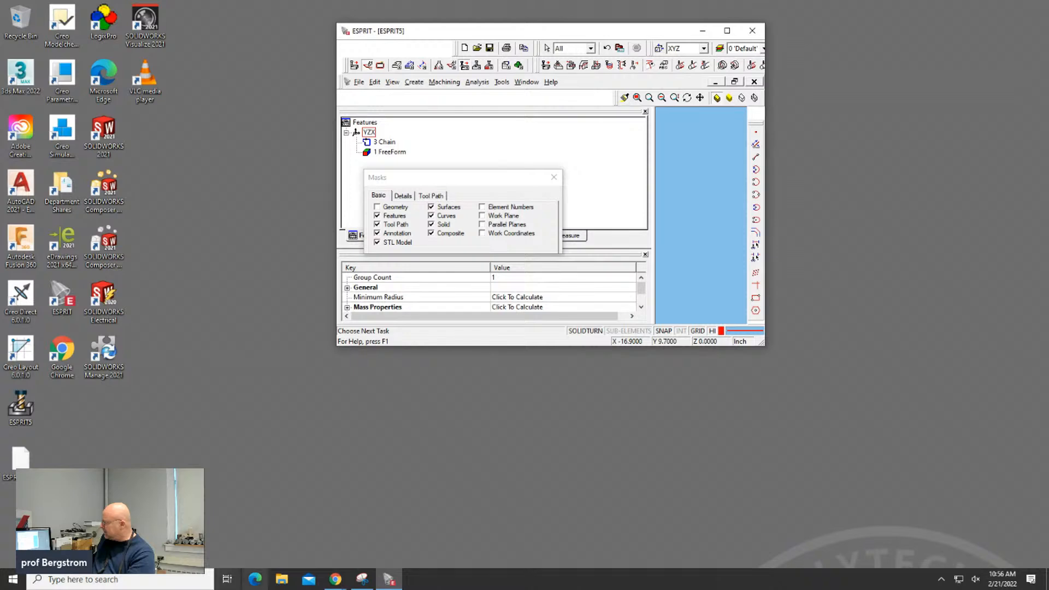
left_click(334, 580)
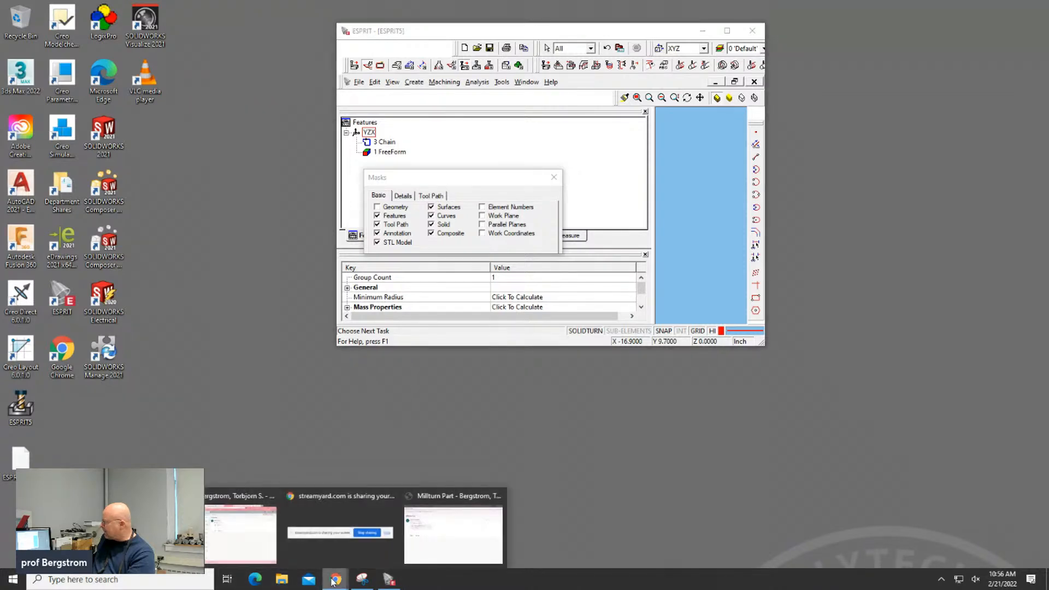
mouse_move(258, 550)
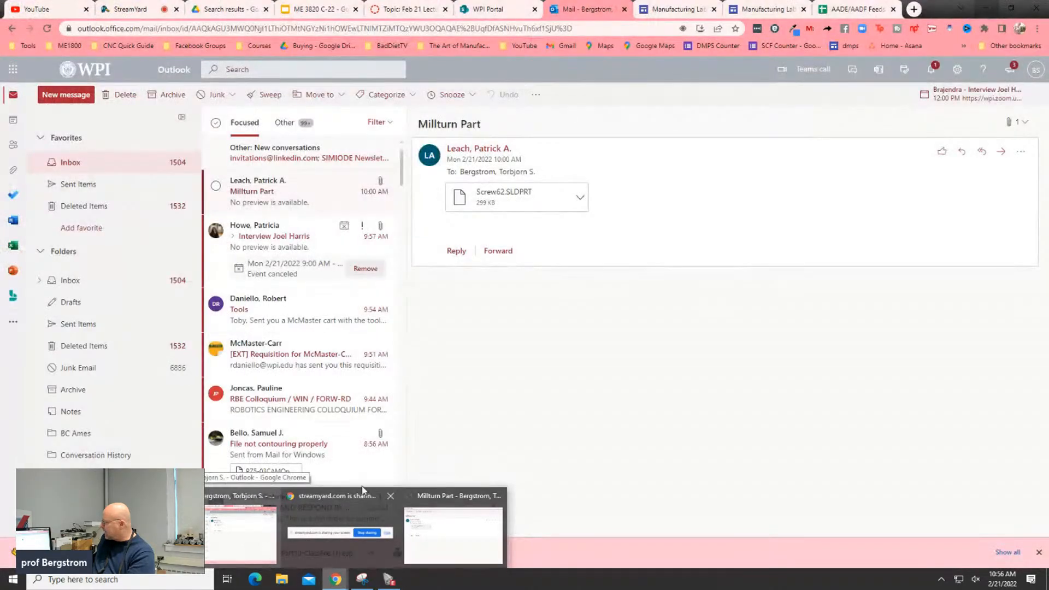